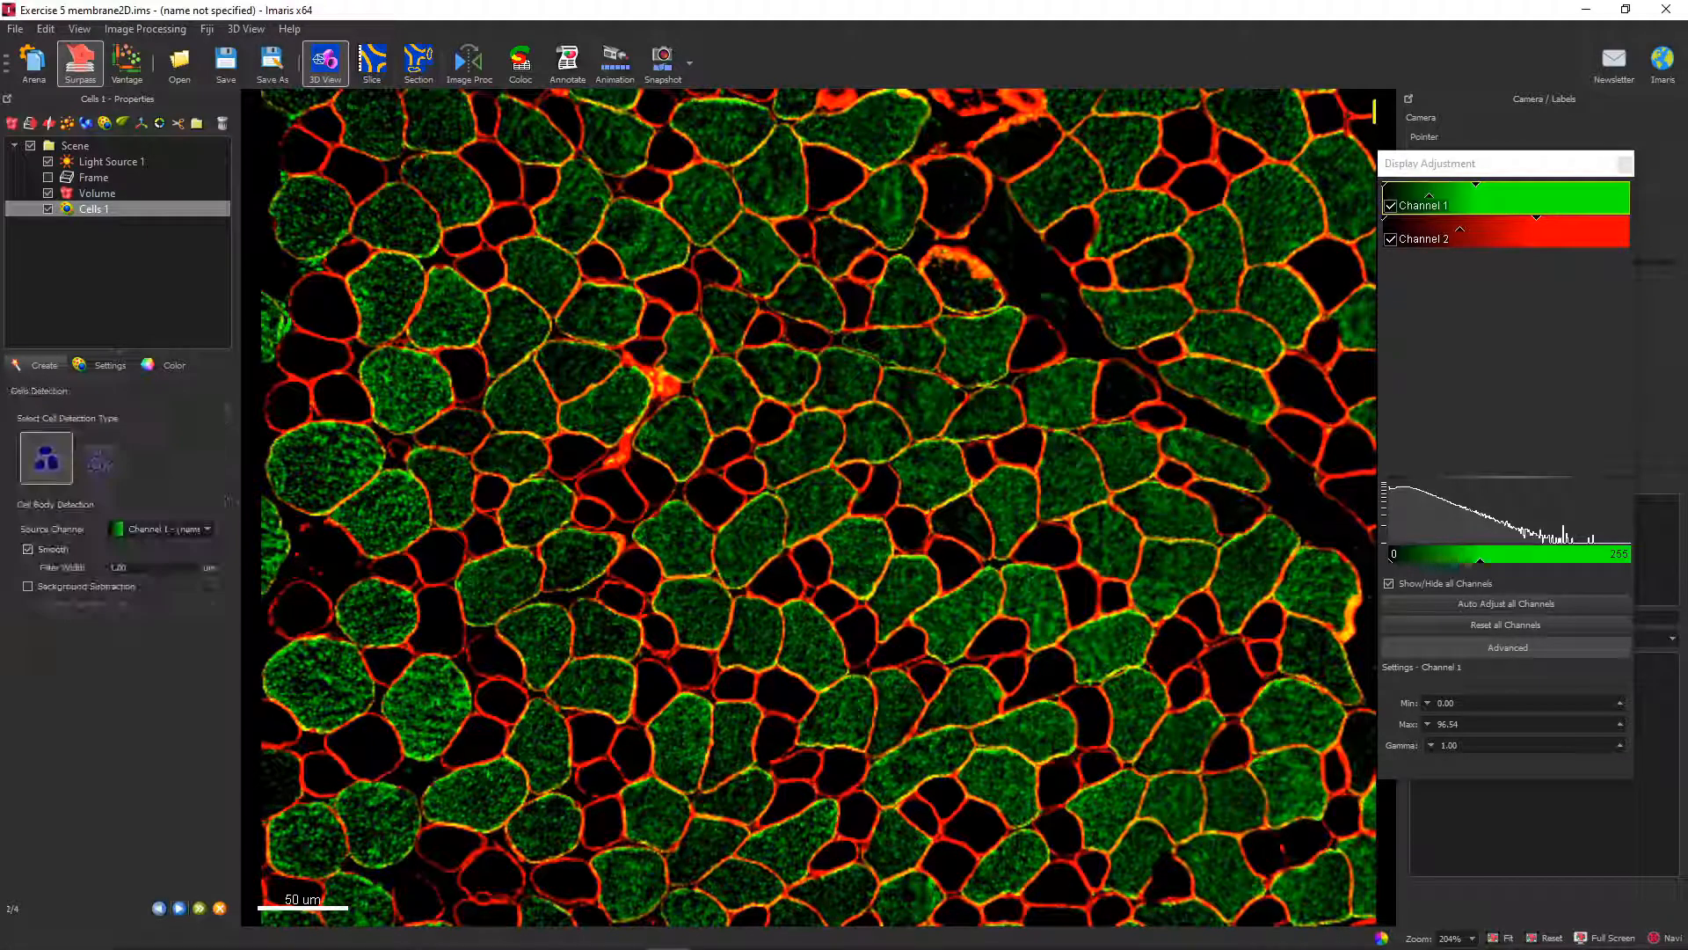
Revisit the initial creation settings of Cells 1, return to Cells Detection, and choose cell boundary detection from the membrane.
{"action": "left_click", "coordinate": [159, 908]}
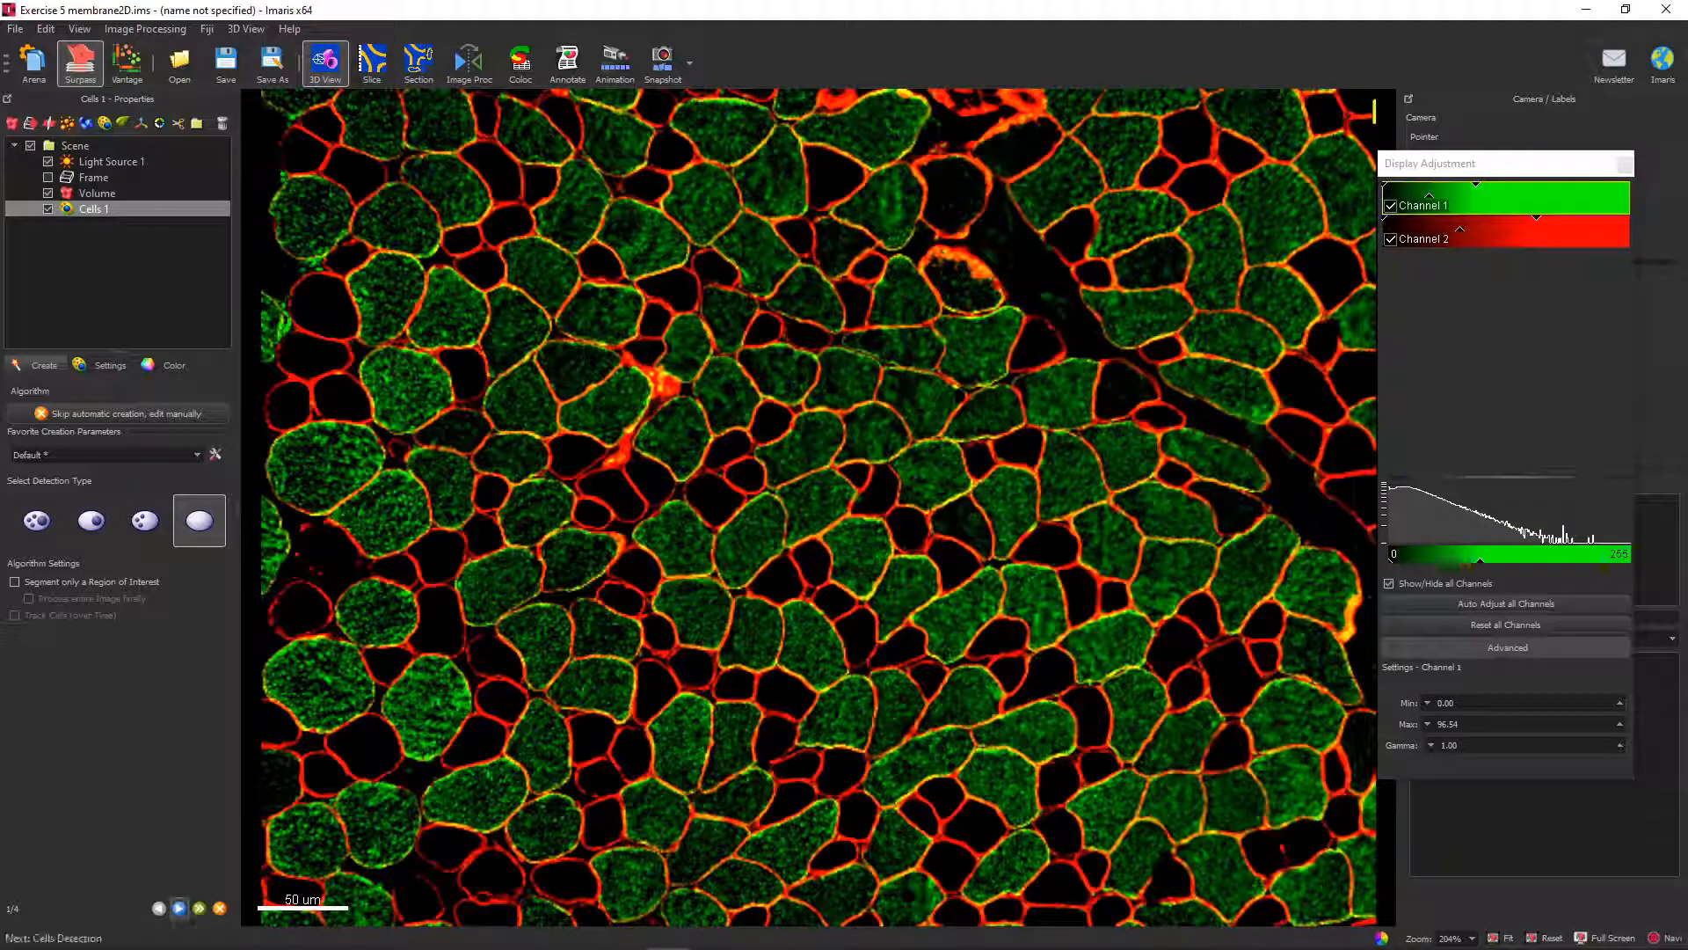
{"action": "left_click", "coordinate": [179, 909]}
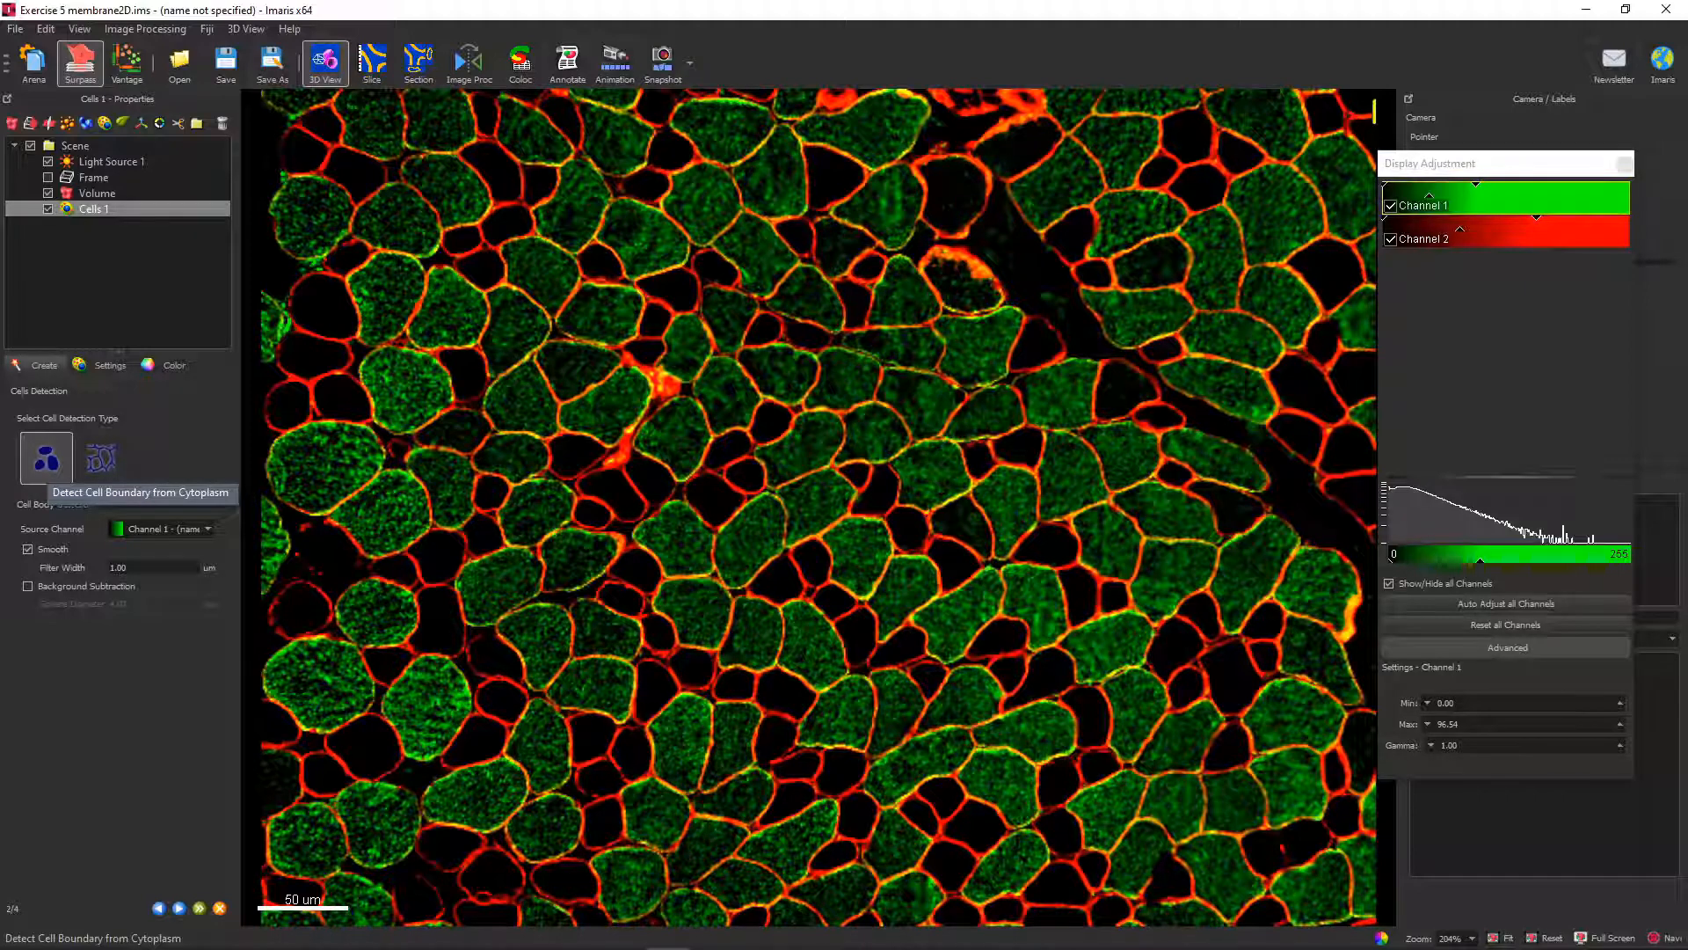
{"action": "left_click", "coordinate": [101, 457]}
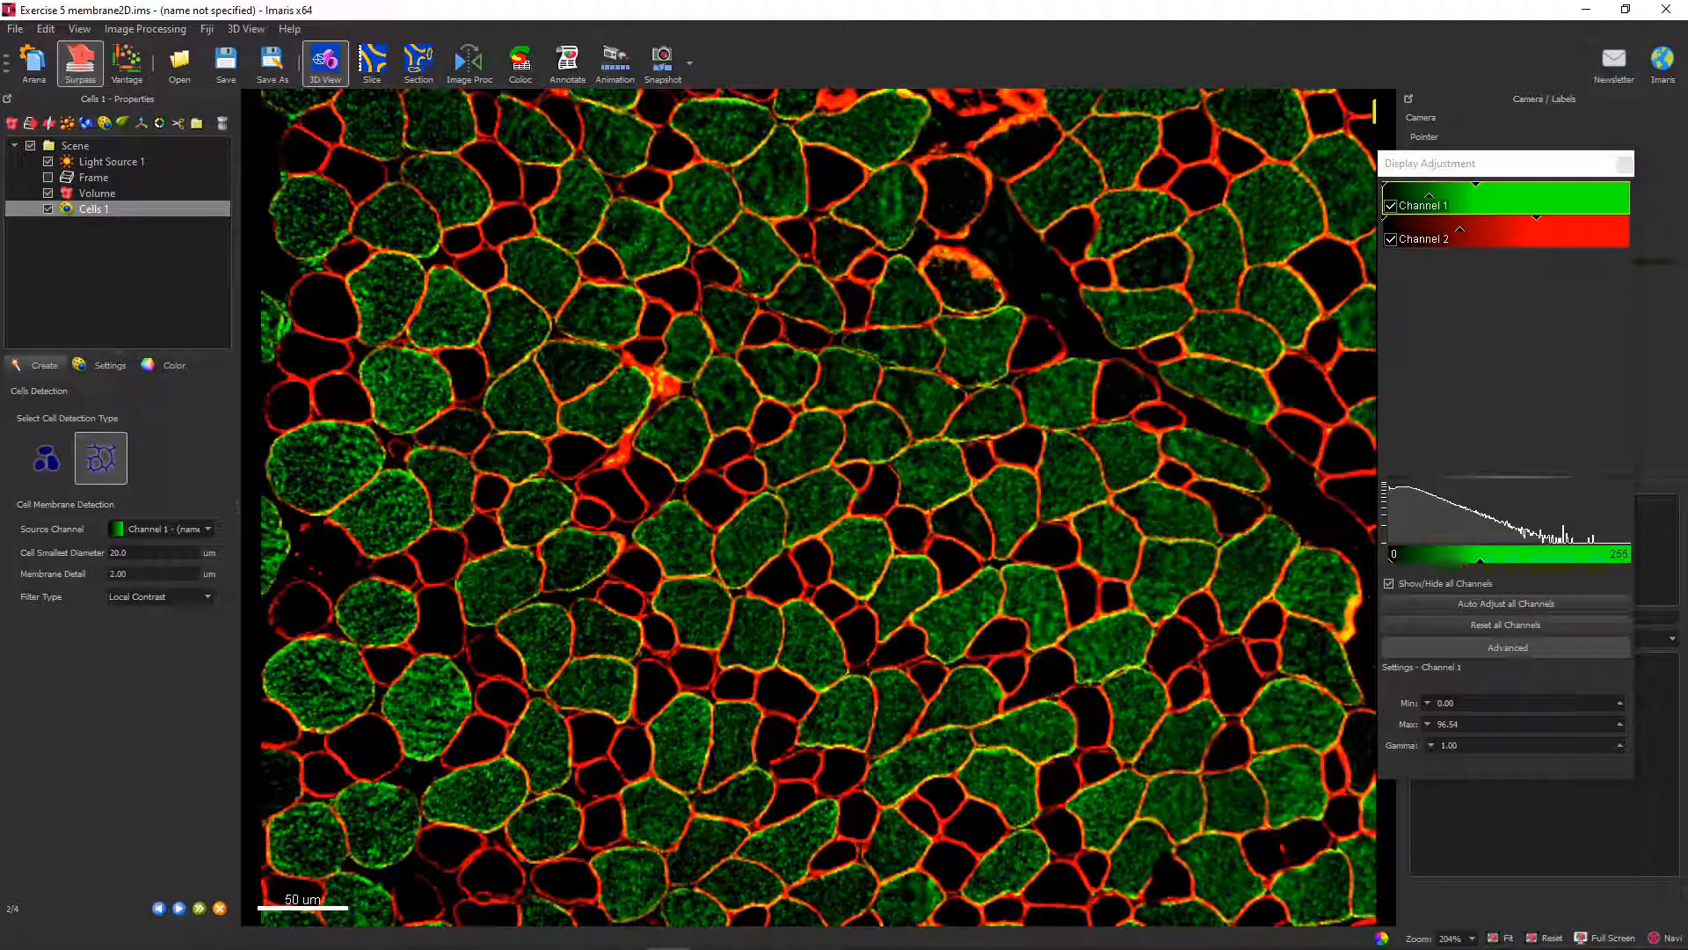
Compare the two channels, leave only the red Channel 2 displayed, and set Channel 2 as the membrane detection's source channel.
{"action": "left_click", "coordinate": [162, 529]}
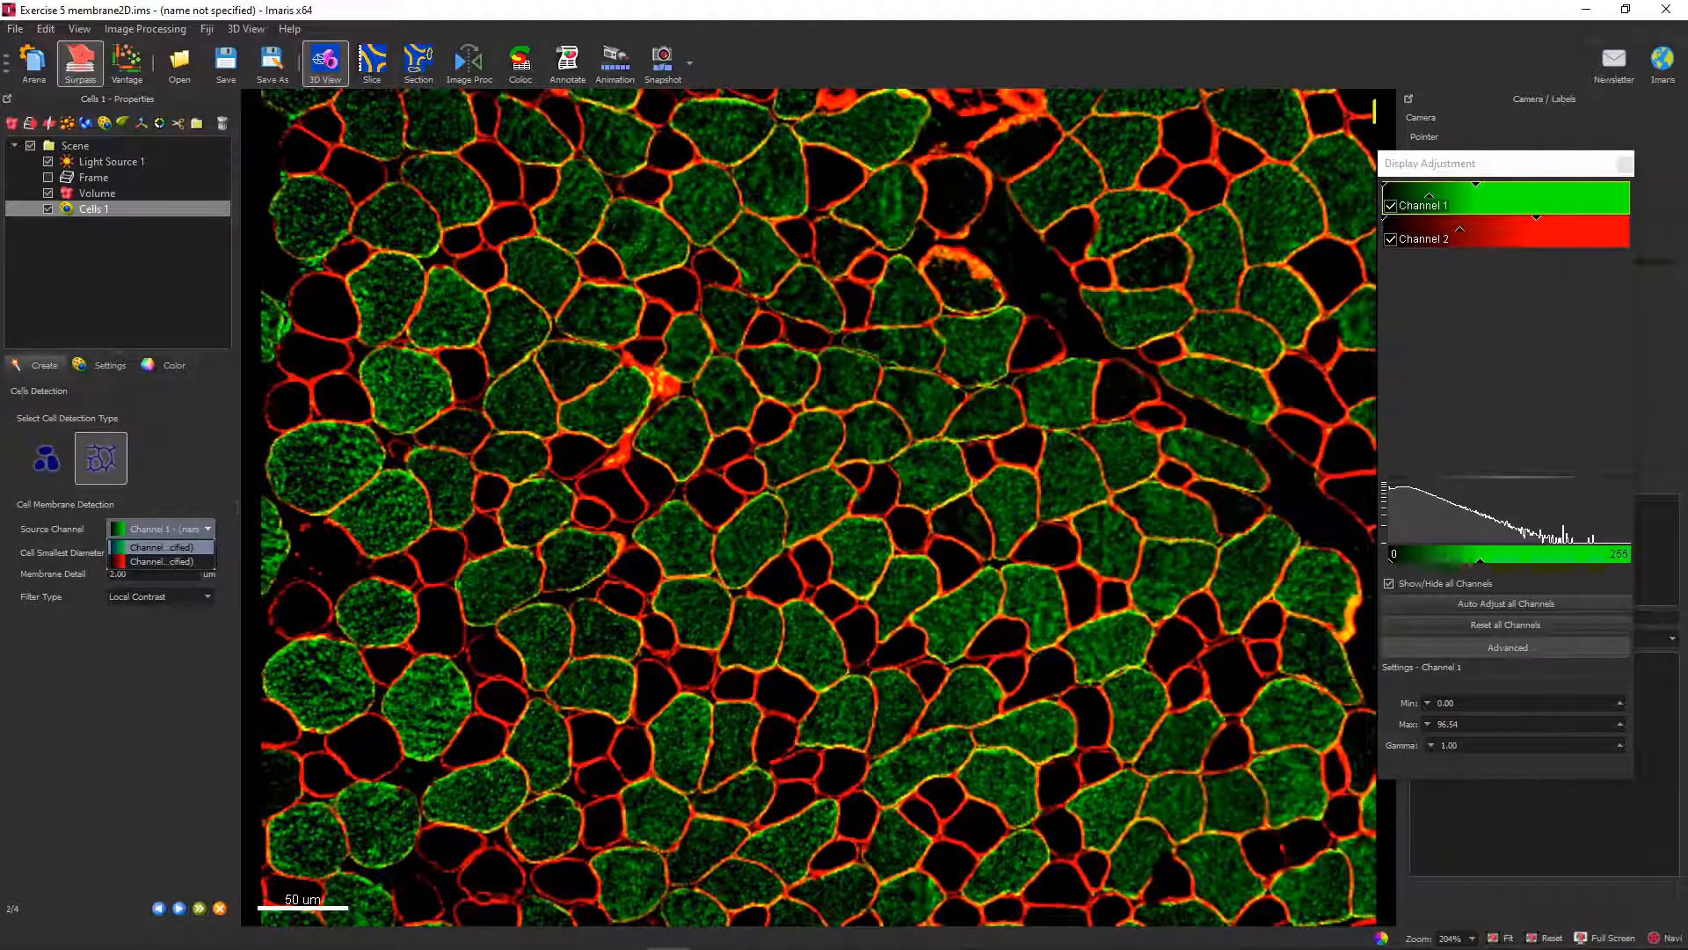
{"action": "left_click", "coordinate": [1391, 239]}
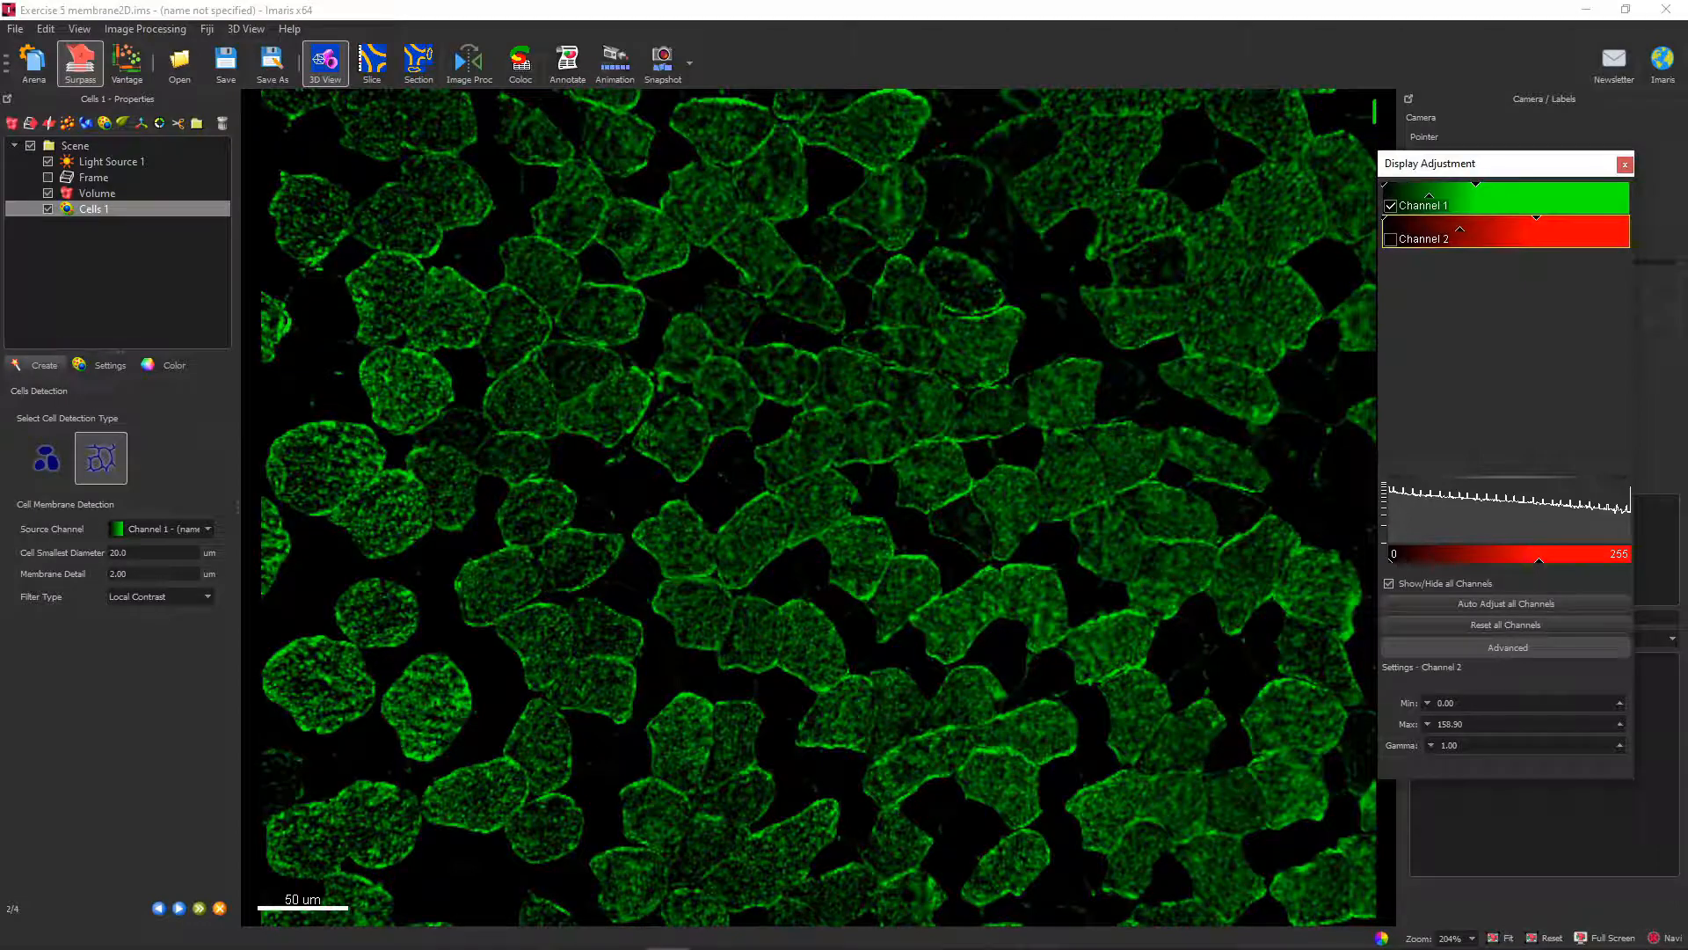
{"action": "left_click", "coordinate": [1390, 239]}
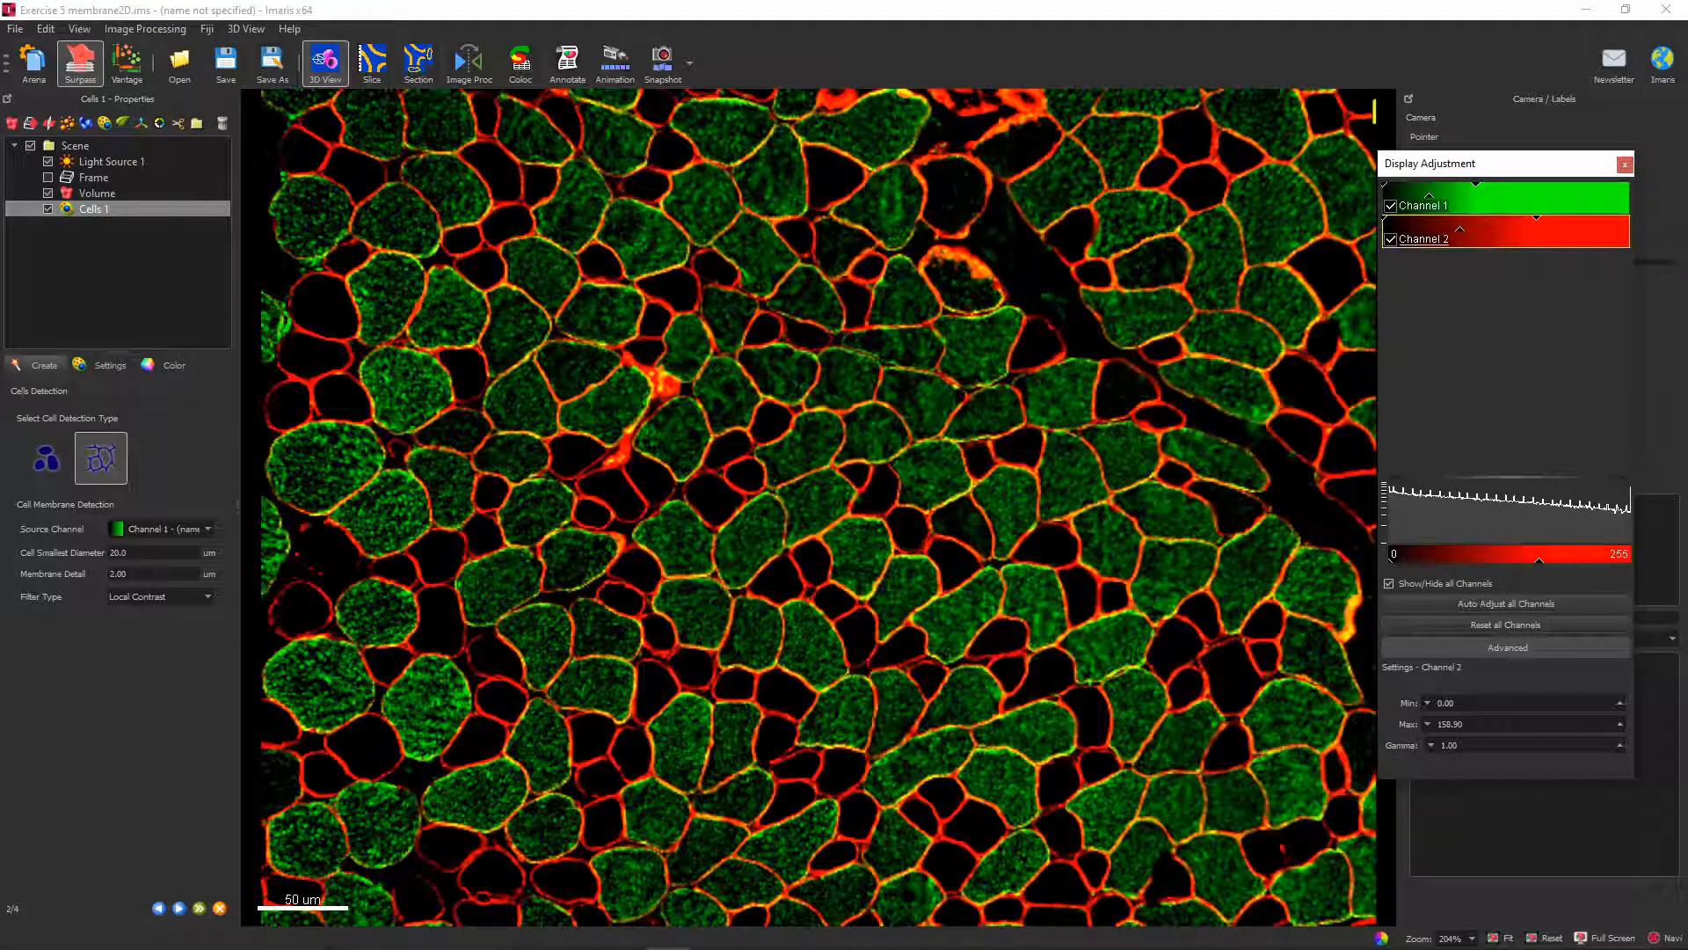
{"action": "left_click", "coordinate": [1391, 239]}
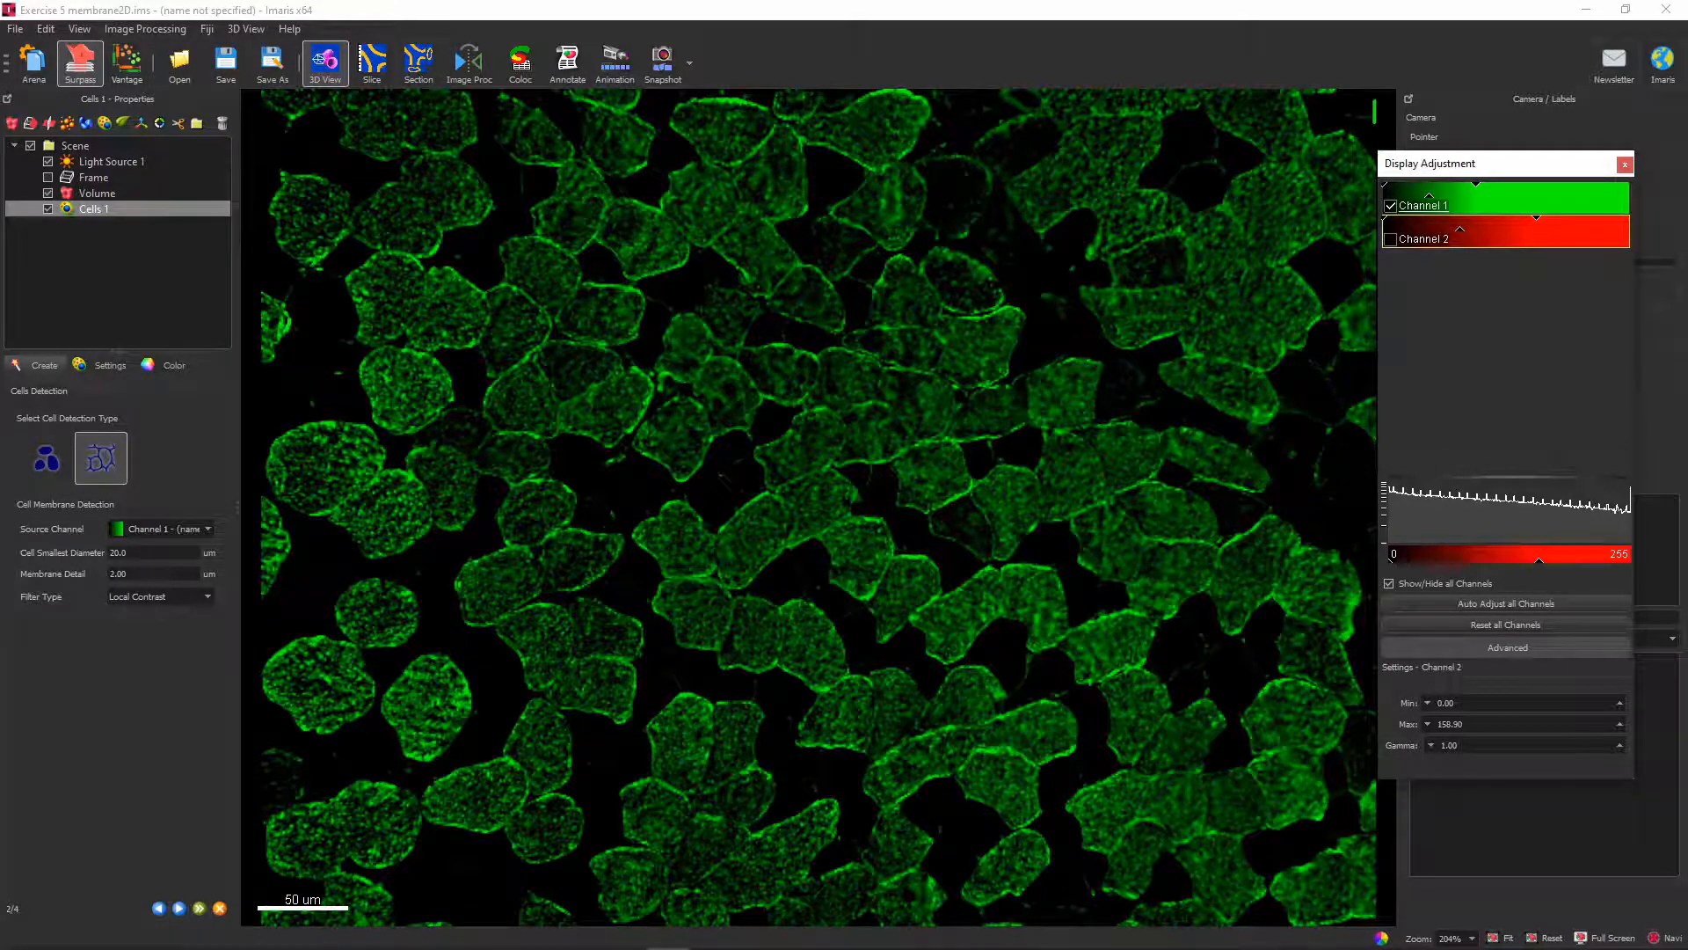
{"action": "left_click", "coordinate": [1391, 239]}
{"action": "left_click", "coordinate": [1391, 206]}
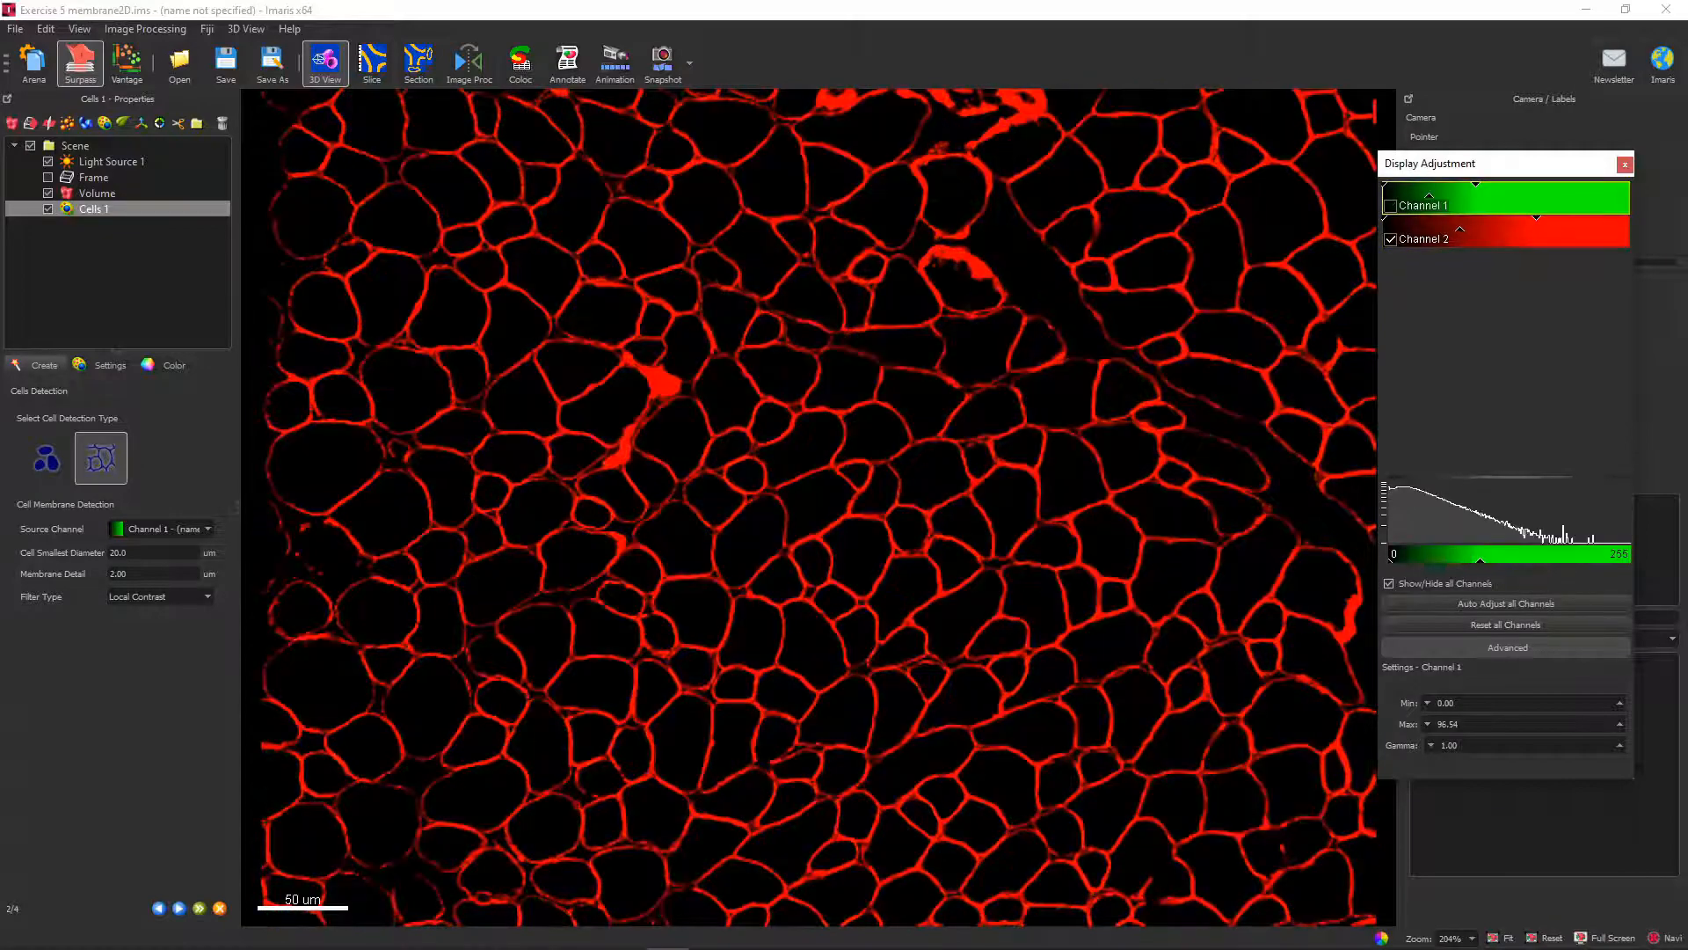
{"action": "left_click", "coordinate": [163, 528]}
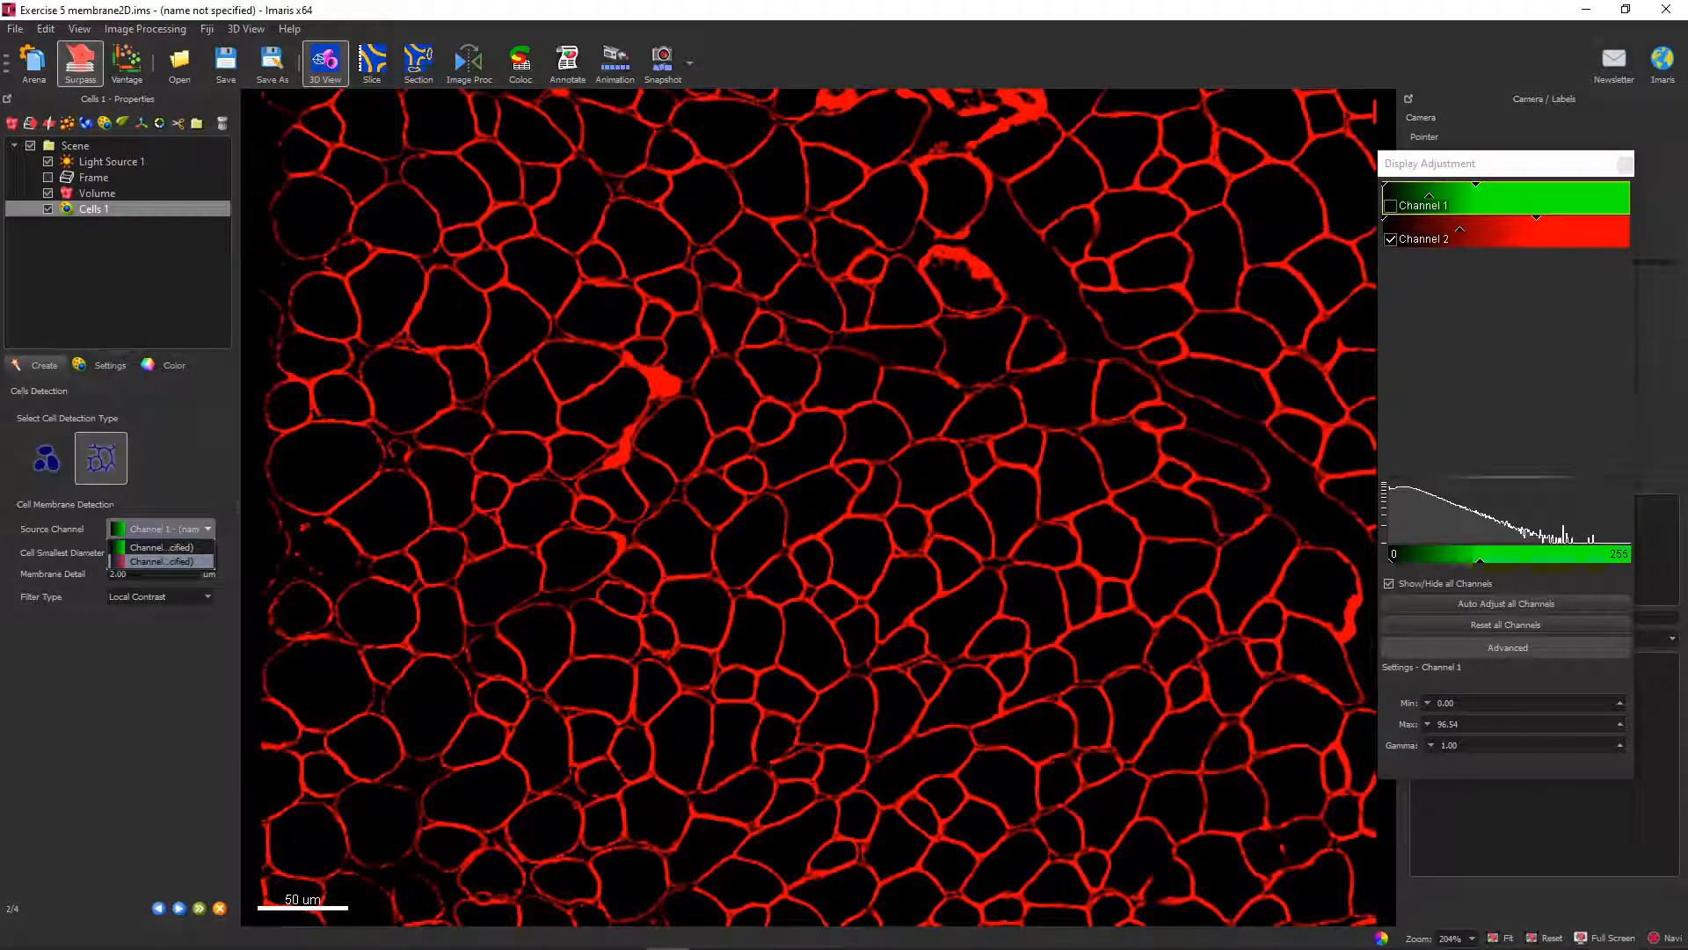
{"action": "left_click", "coordinate": [161, 561]}
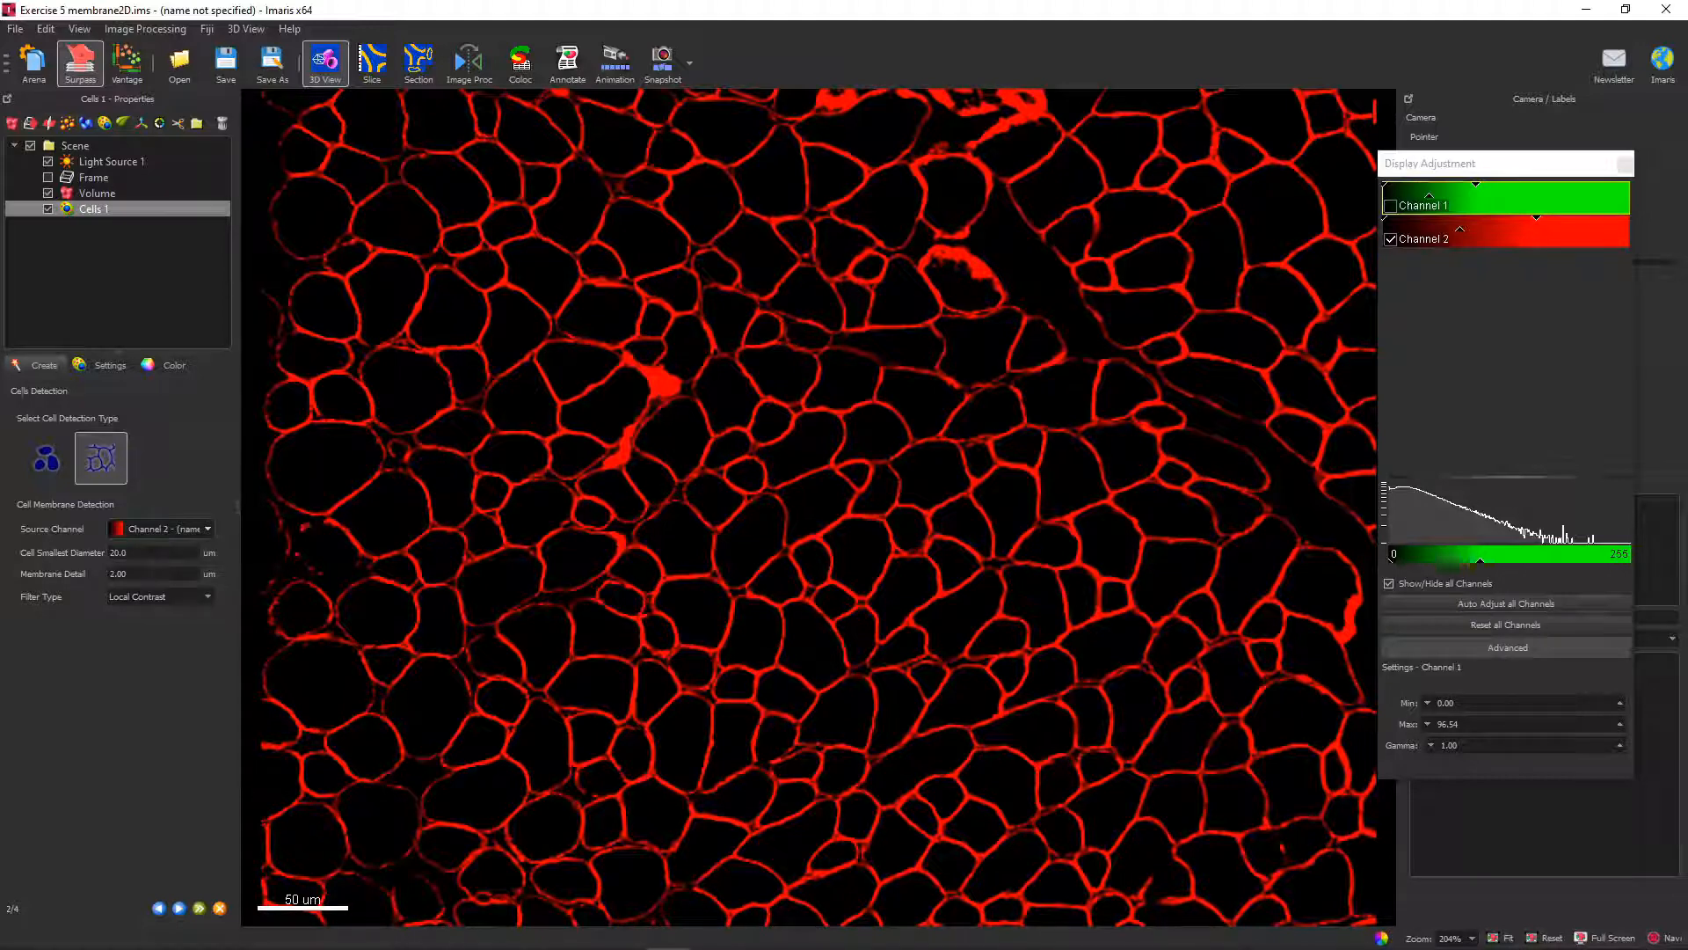
Measure the diameters of two small cells in the Slice view with line measurements, adjusting the first line's end point.
{"action": "left_click", "coordinate": [372, 62]}
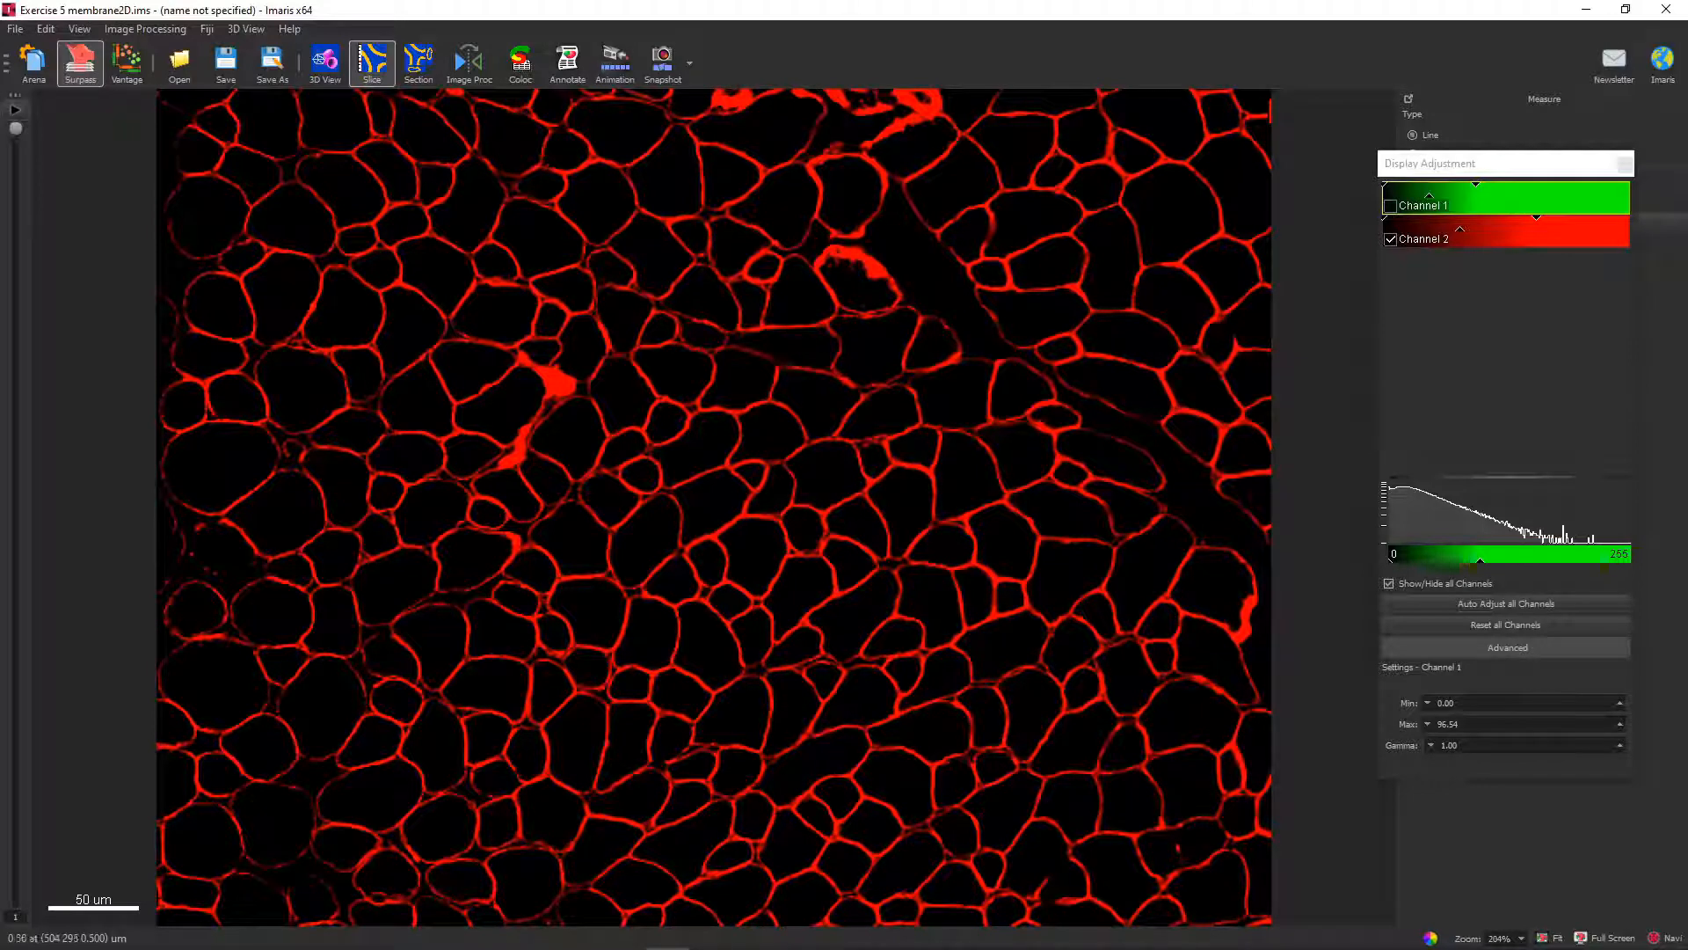
{"action": "left_click", "coordinate": [1060, 481]}
{"action": "left_click", "coordinate": [1078, 467]}
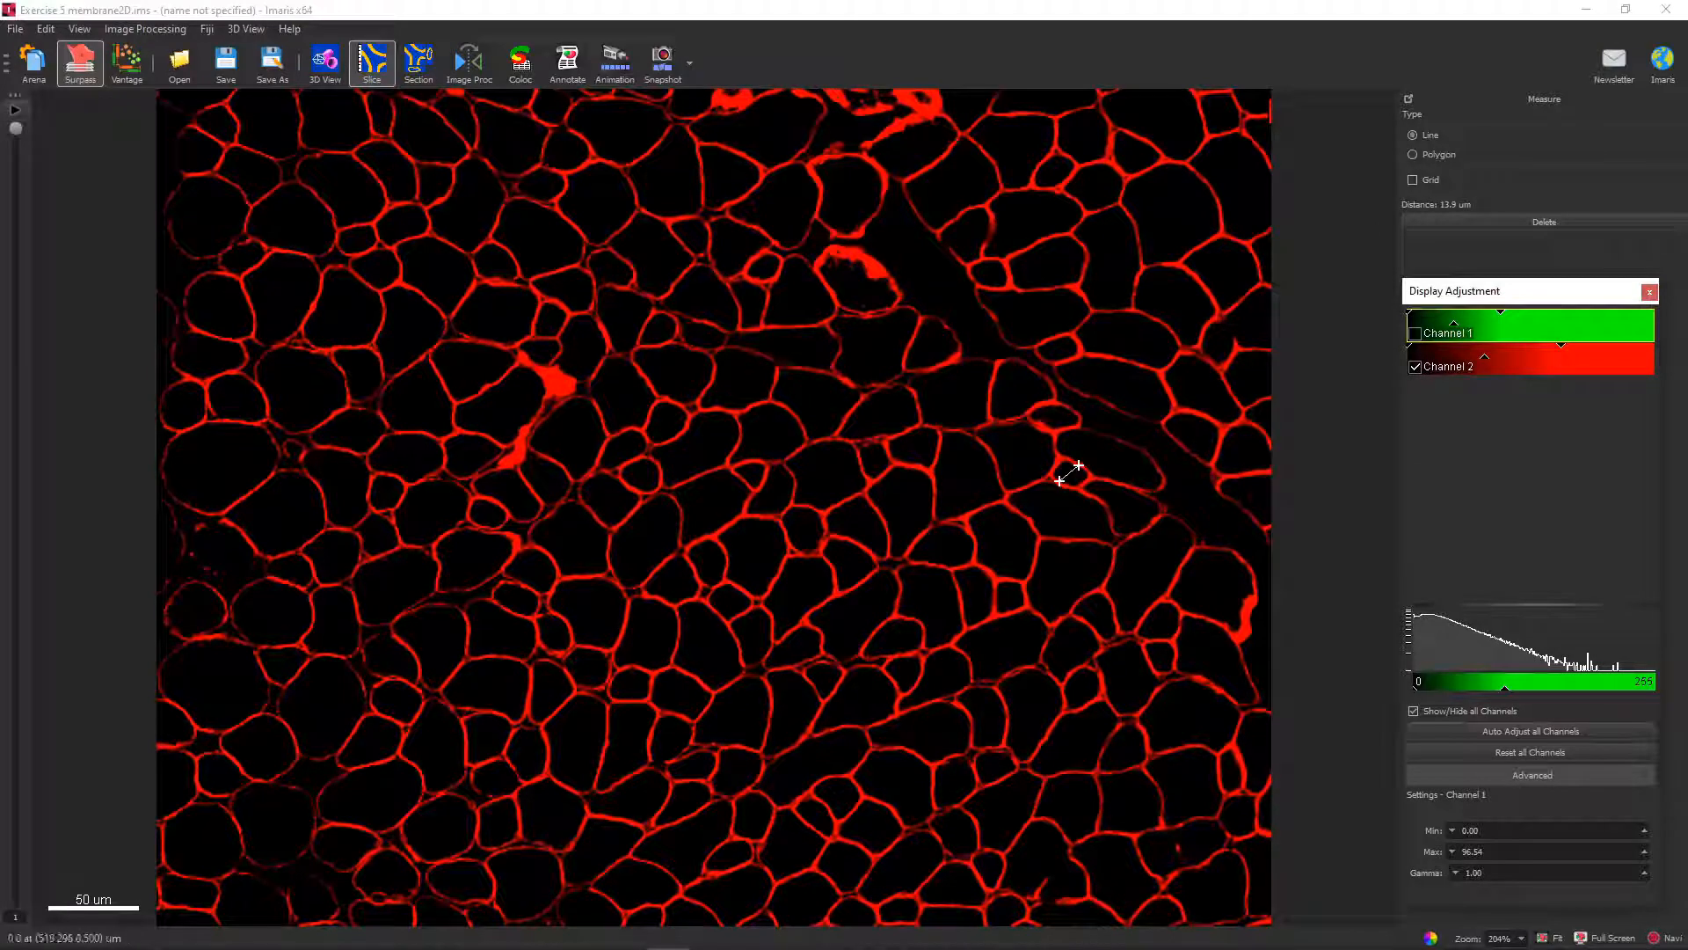
{"action": "left_click_drag", "start_coordinate": [1078, 466], "coordinate": [1077, 461]}
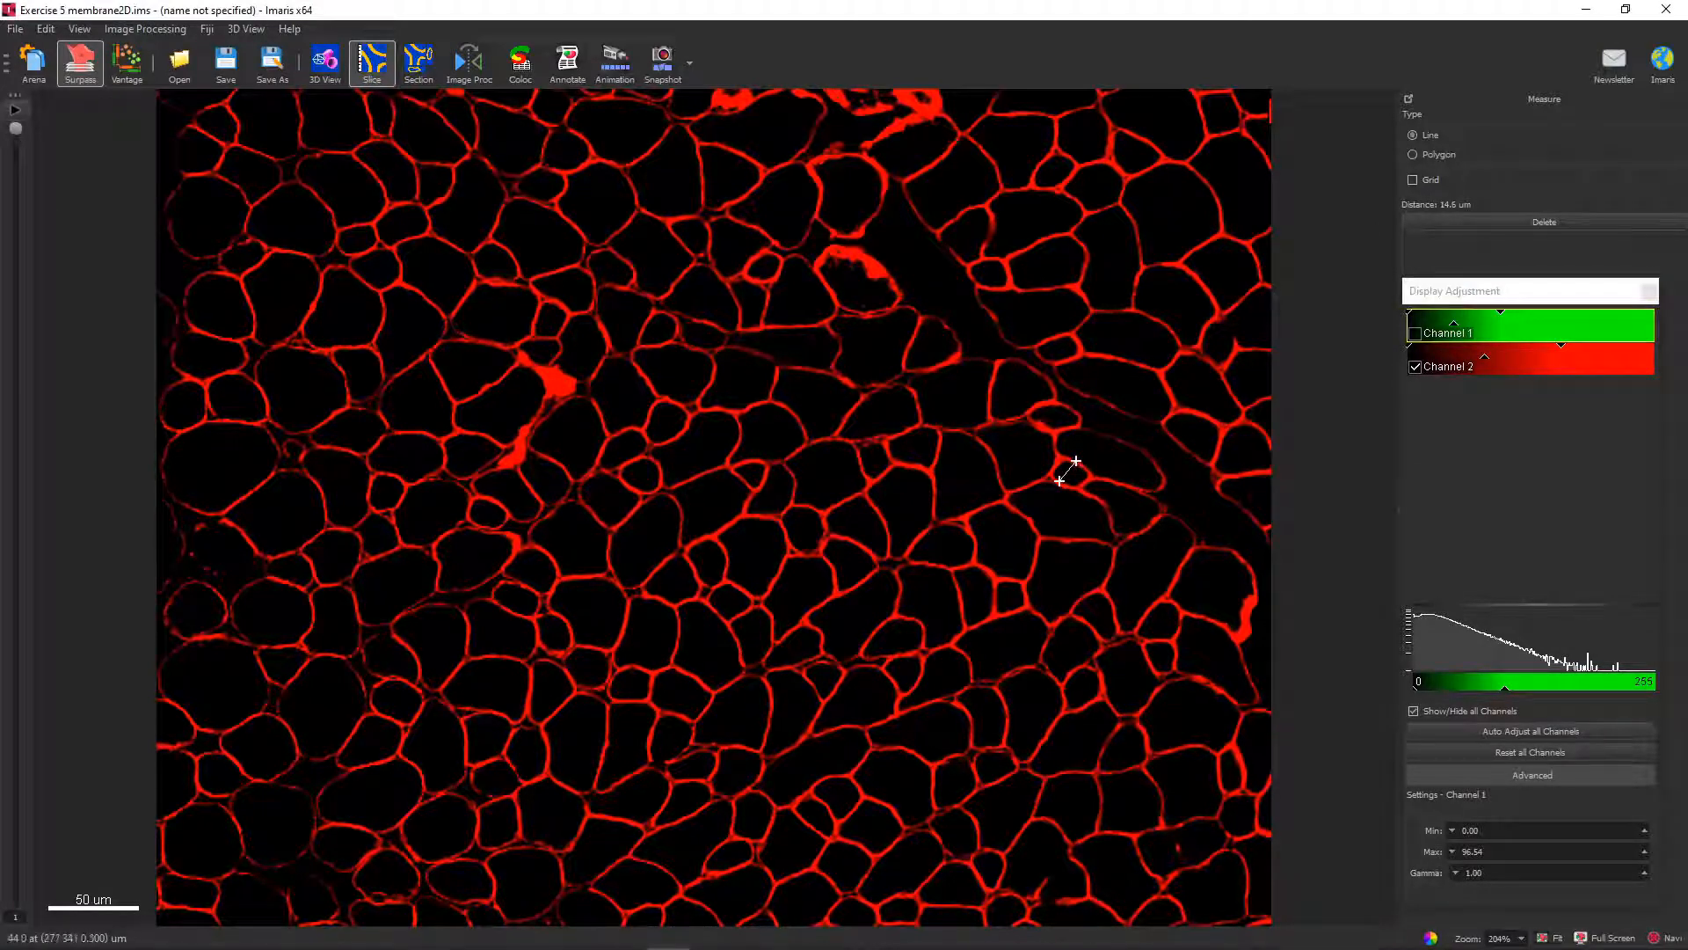
{"action": "left_click", "coordinate": [711, 326]}
{"action": "left_click", "coordinate": [696, 343]}
Measure the diameters of three more small cells near the middle and left part of the slice.
{"action": "scroll", "coordinate": [695, 343], "scroll_direction": "up", "scroll_amount": 3}
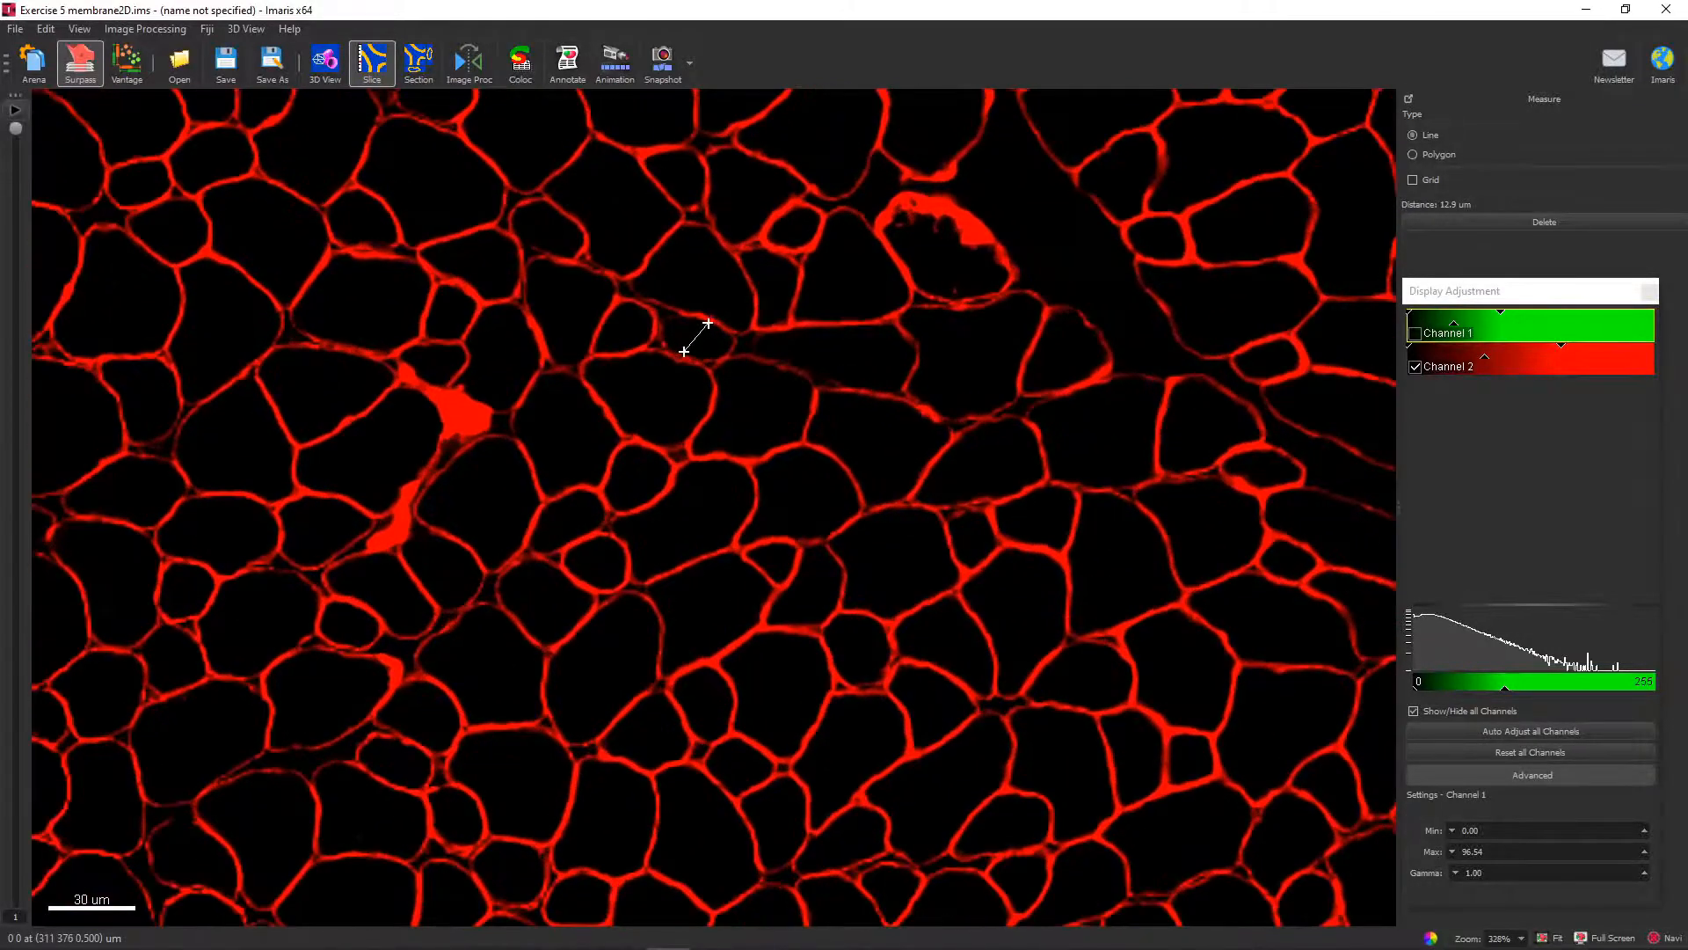
{"action": "left_click", "coordinate": [772, 547]}
{"action": "left_click", "coordinate": [764, 569]}
{"action": "left_click_drag", "start_coordinate": [764, 570], "coordinate": [769, 578]}
{"action": "left_click", "coordinate": [565, 499]}
{"action": "left_click", "coordinate": [581, 535]}
{"action": "scroll", "coordinate": [588, 622], "scroll_direction": "down", "scroll_amount": 3}
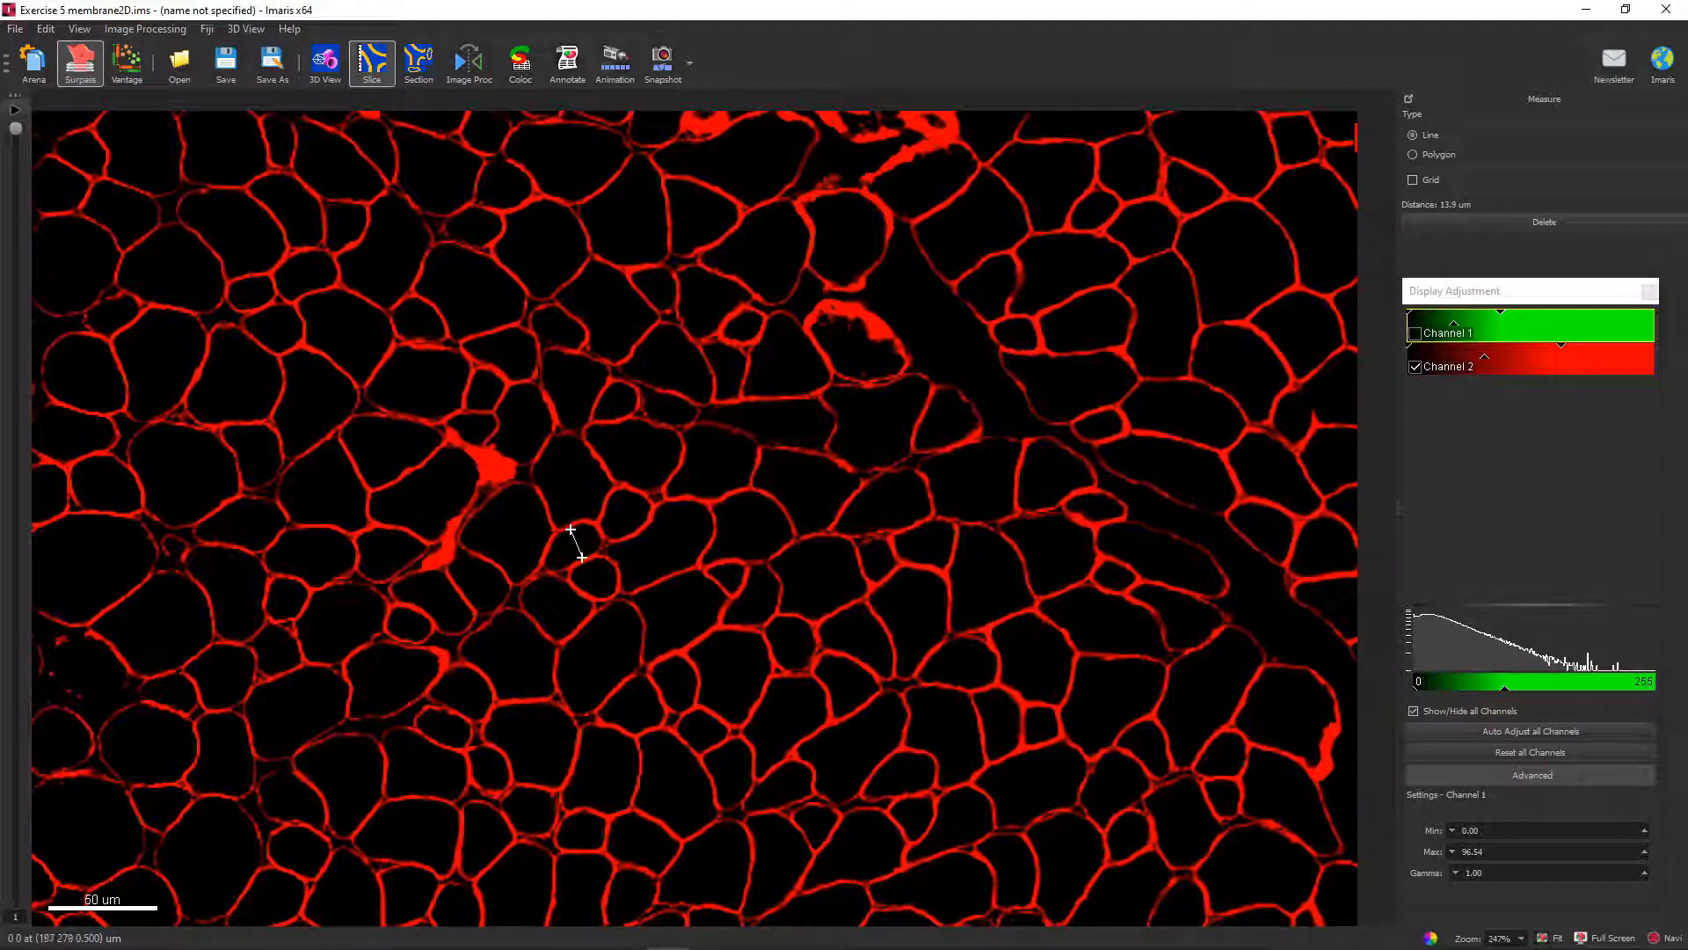
{"action": "left_click", "coordinate": [414, 615]}
{"action": "left_click", "coordinate": [403, 635]}
{"action": "left_click_drag", "start_coordinate": [403, 635], "coordinate": [399, 638]}
Return to the 3D view and set the Cell Smallest Diameter to 12 um, keeping membrane-based detection selected.
{"action": "left_click", "coordinate": [325, 62]}
{"action": "double_click", "coordinate": [120, 553]}
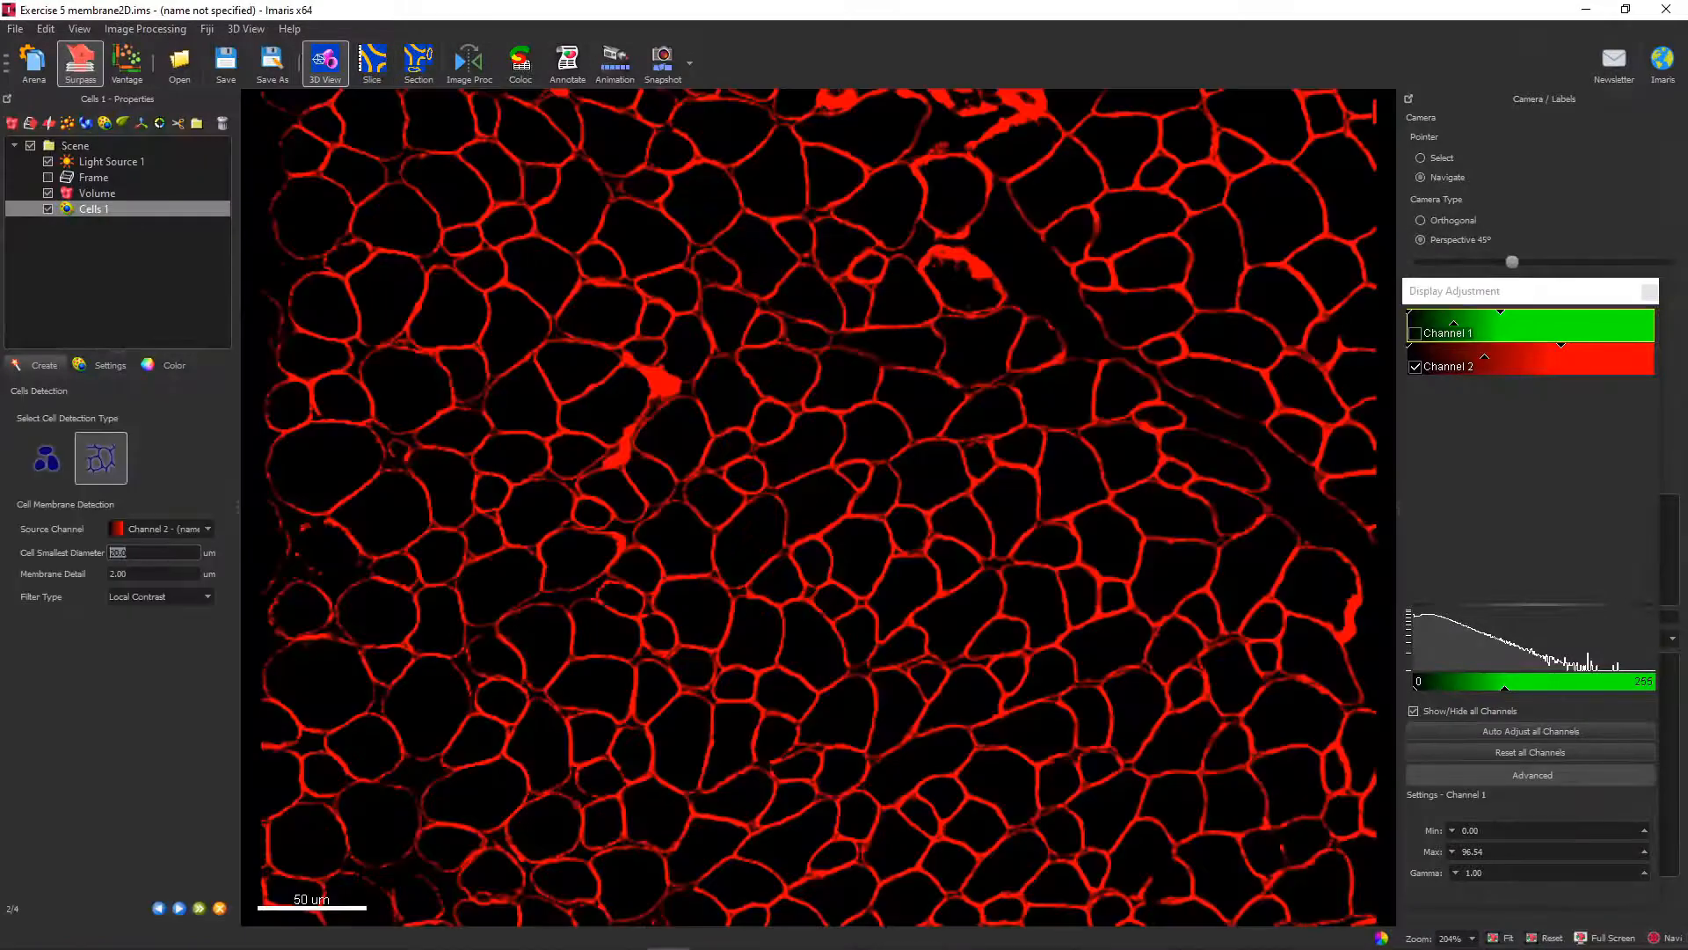
{"action": "type", "text": "12"}
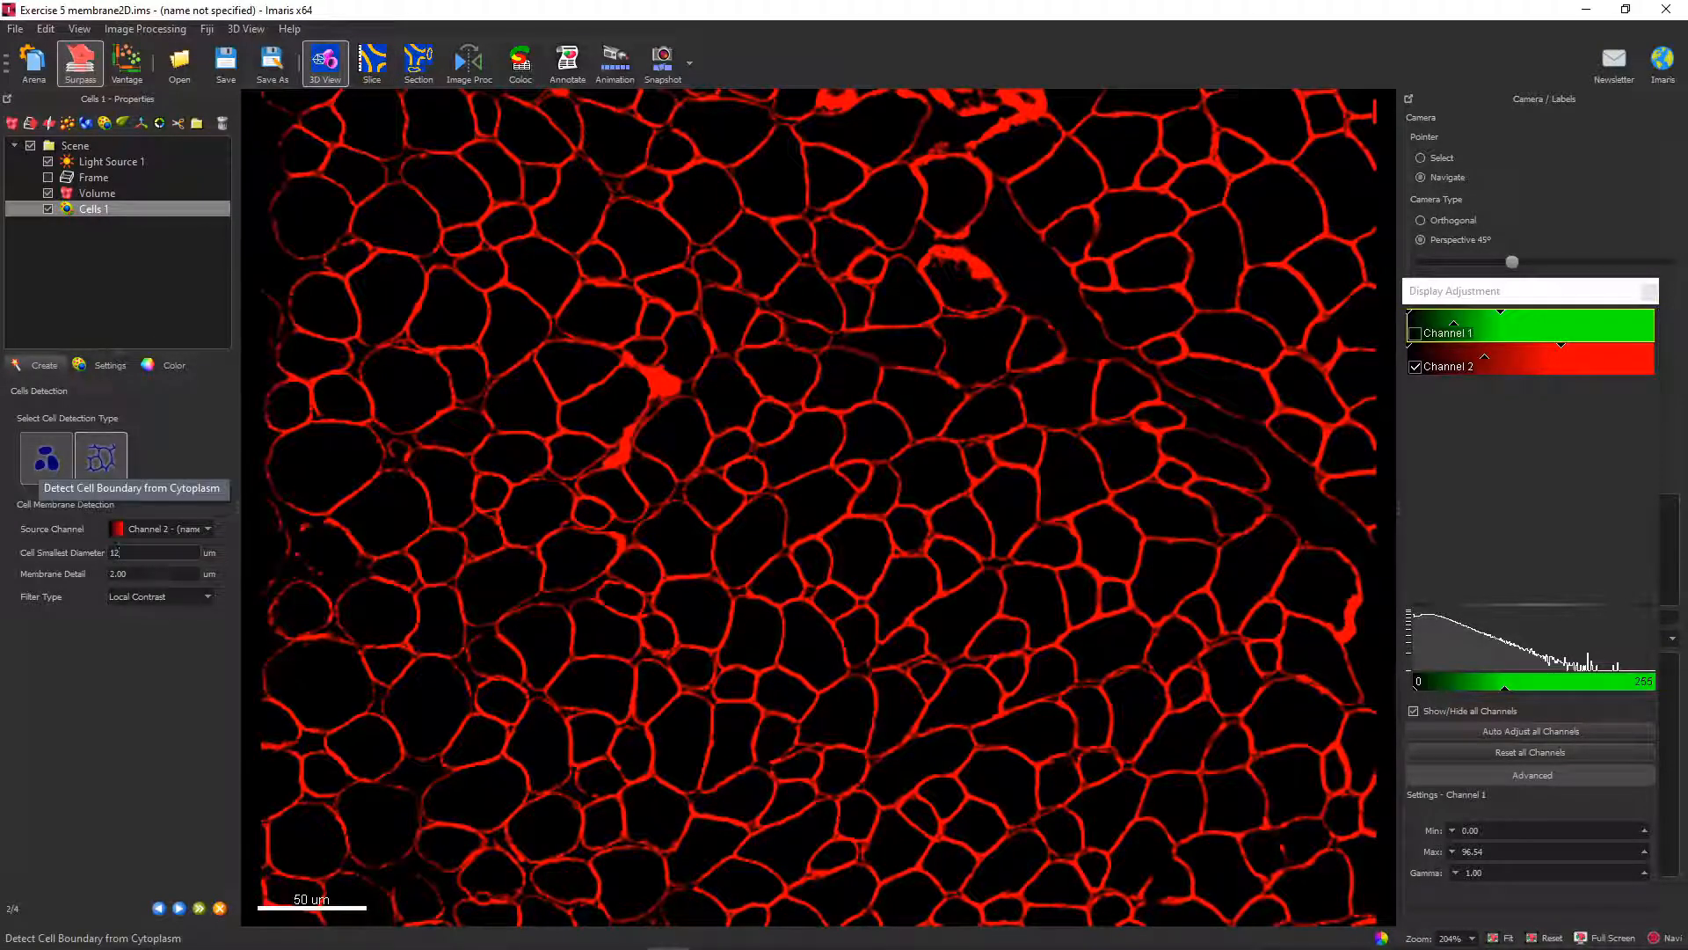
{"action": "left_click", "coordinate": [101, 457]}
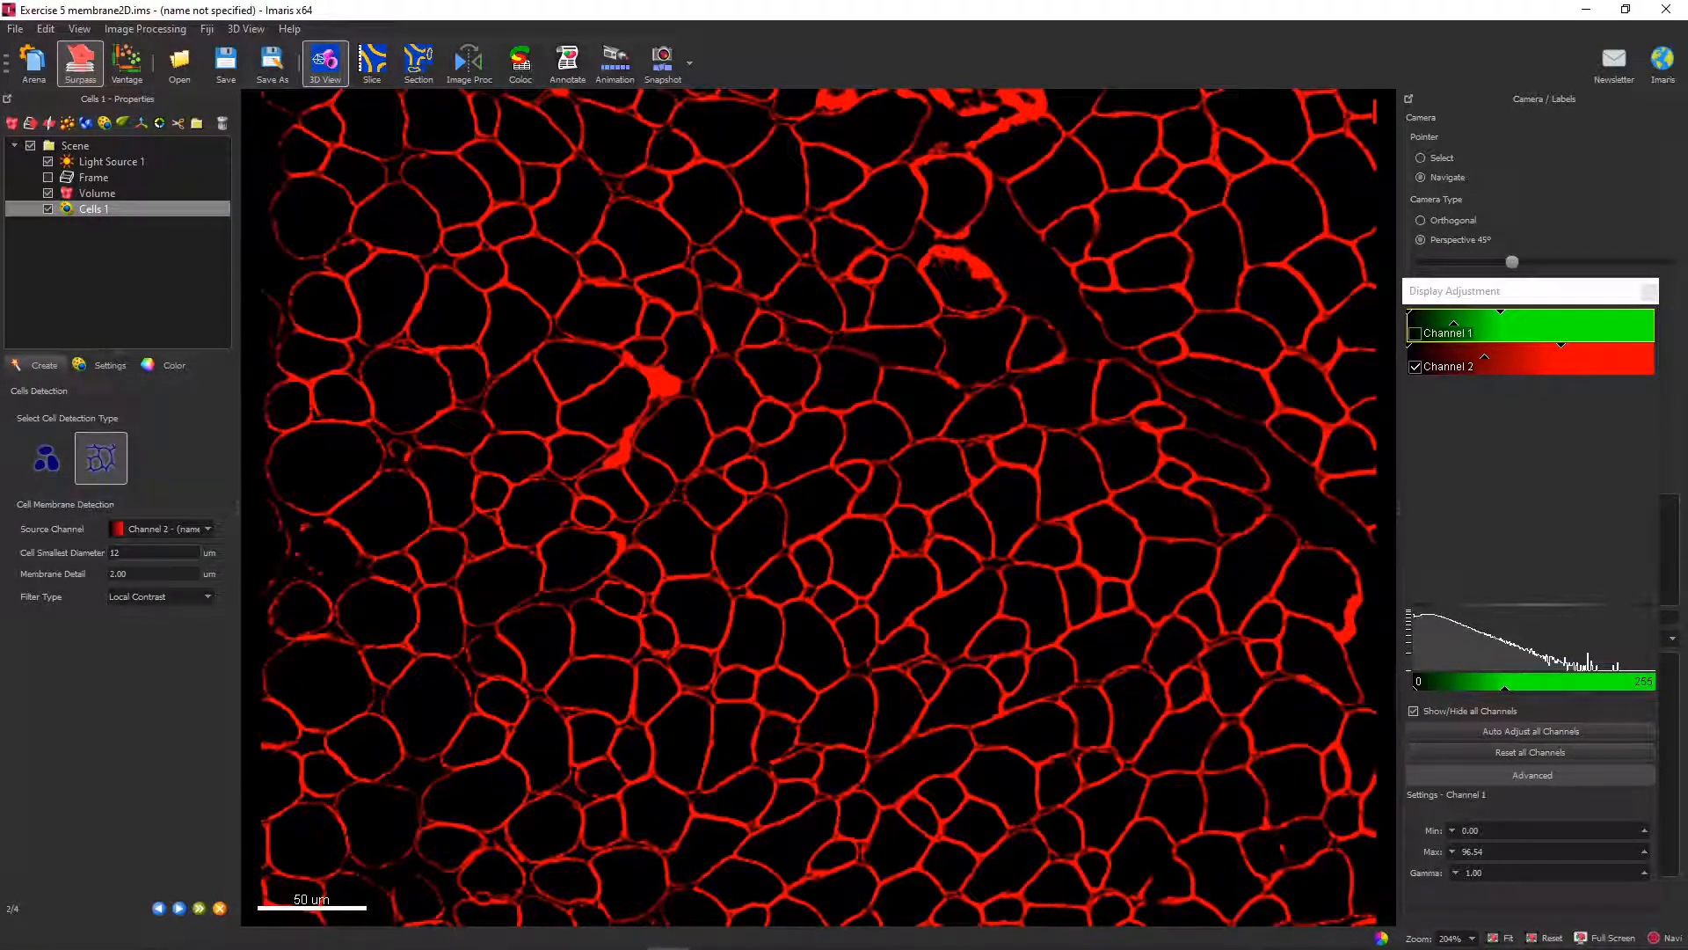
Measure the membrane thickness between adjacent cells beside the large bright red patch in the Slice view.
{"action": "left_click", "coordinate": [372, 61]}
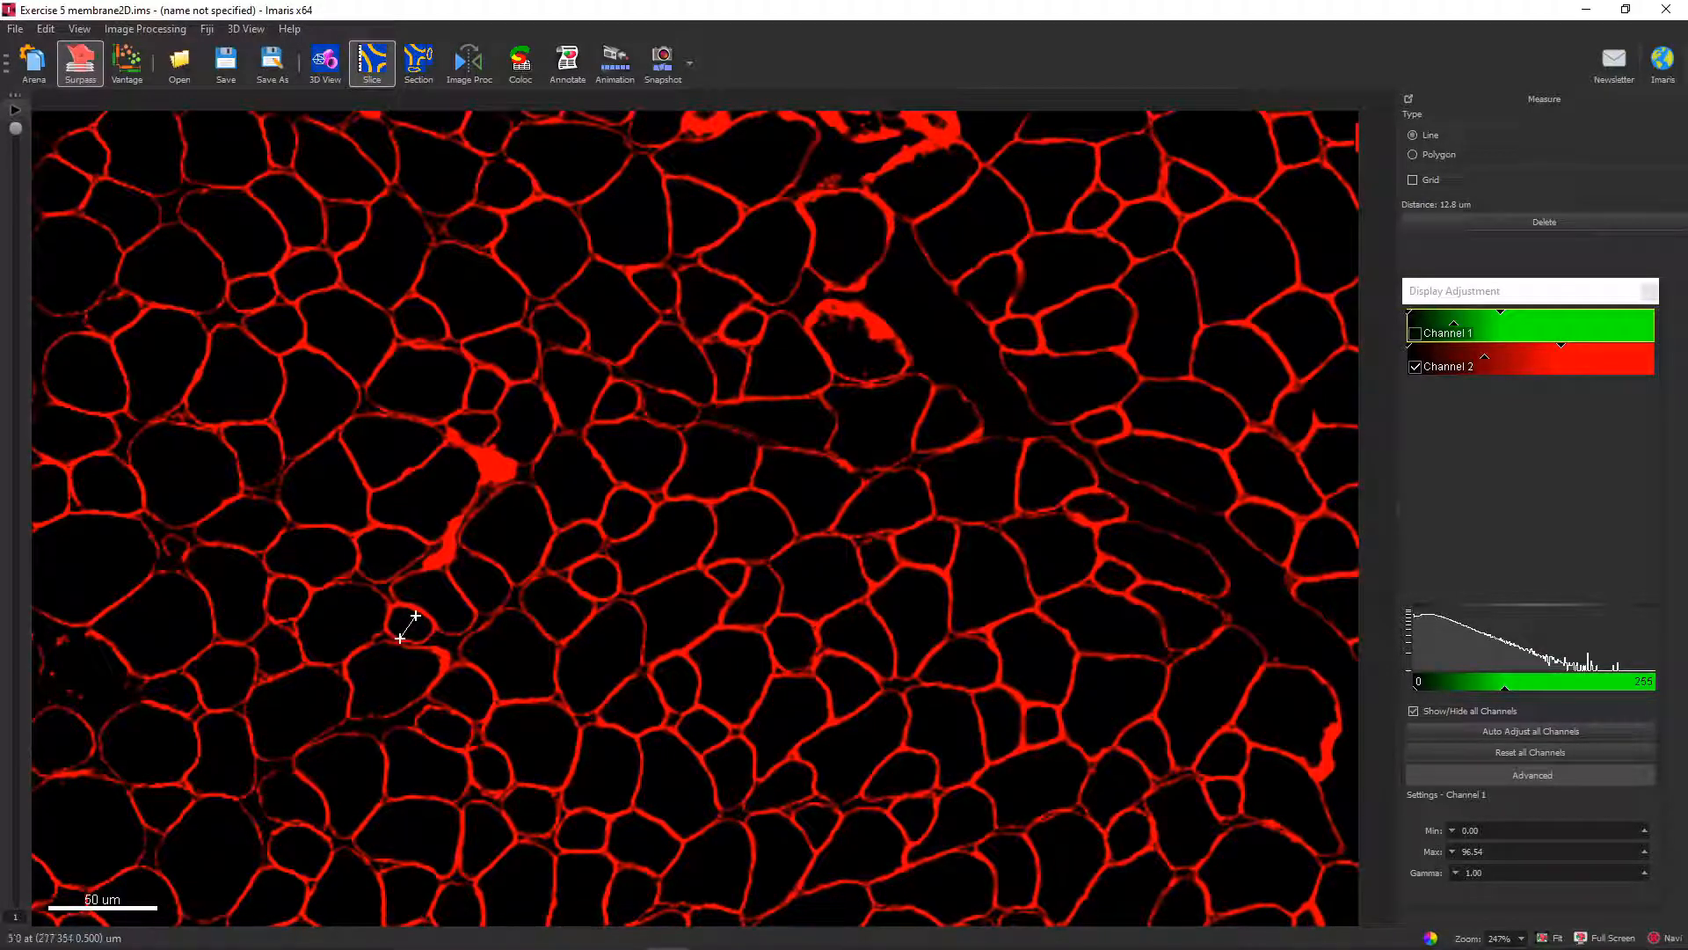
{"action": "scroll", "coordinate": [591, 448], "scroll_direction": "up", "scroll_amount": 5}
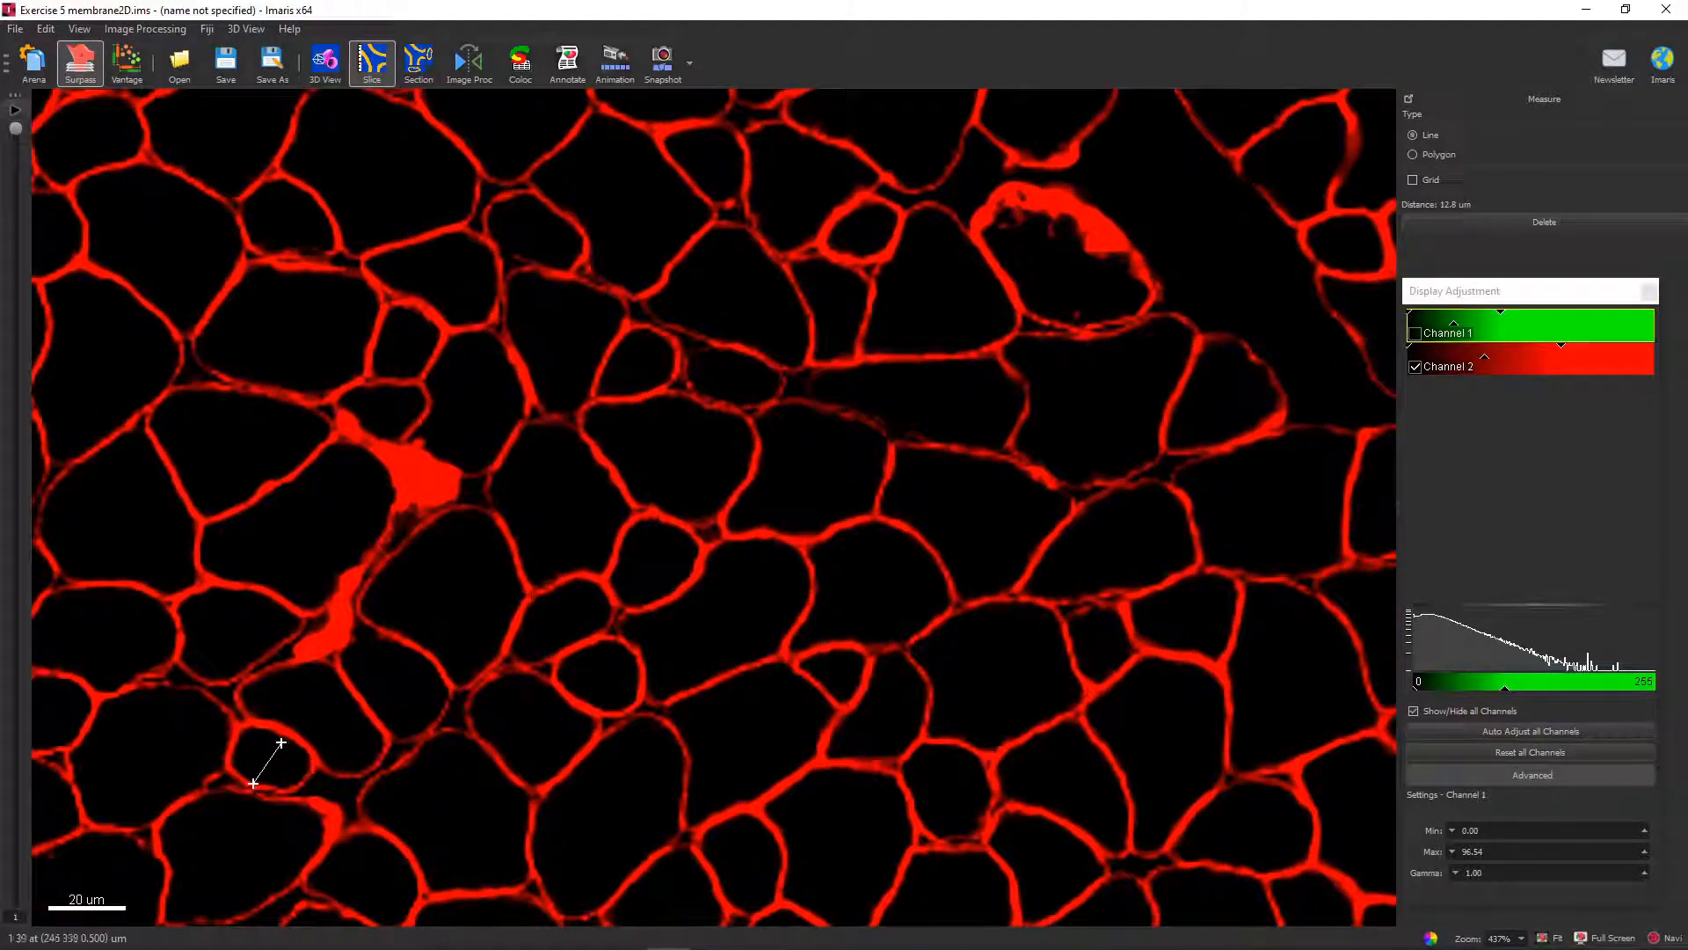
{"action": "left_click", "coordinate": [492, 464]}
{"action": "left_click", "coordinate": [484, 489]}
{"action": "left_click", "coordinate": [492, 508]}
{"action": "left_click", "coordinate": [501, 528]}
{"action": "left_click", "coordinate": [500, 448]}
Examine the measured membrane line against the surrounding cell borders at several magnifications.
{"action": "scroll", "coordinate": [501, 447], "scroll_direction": "up", "scroll_amount": 7}
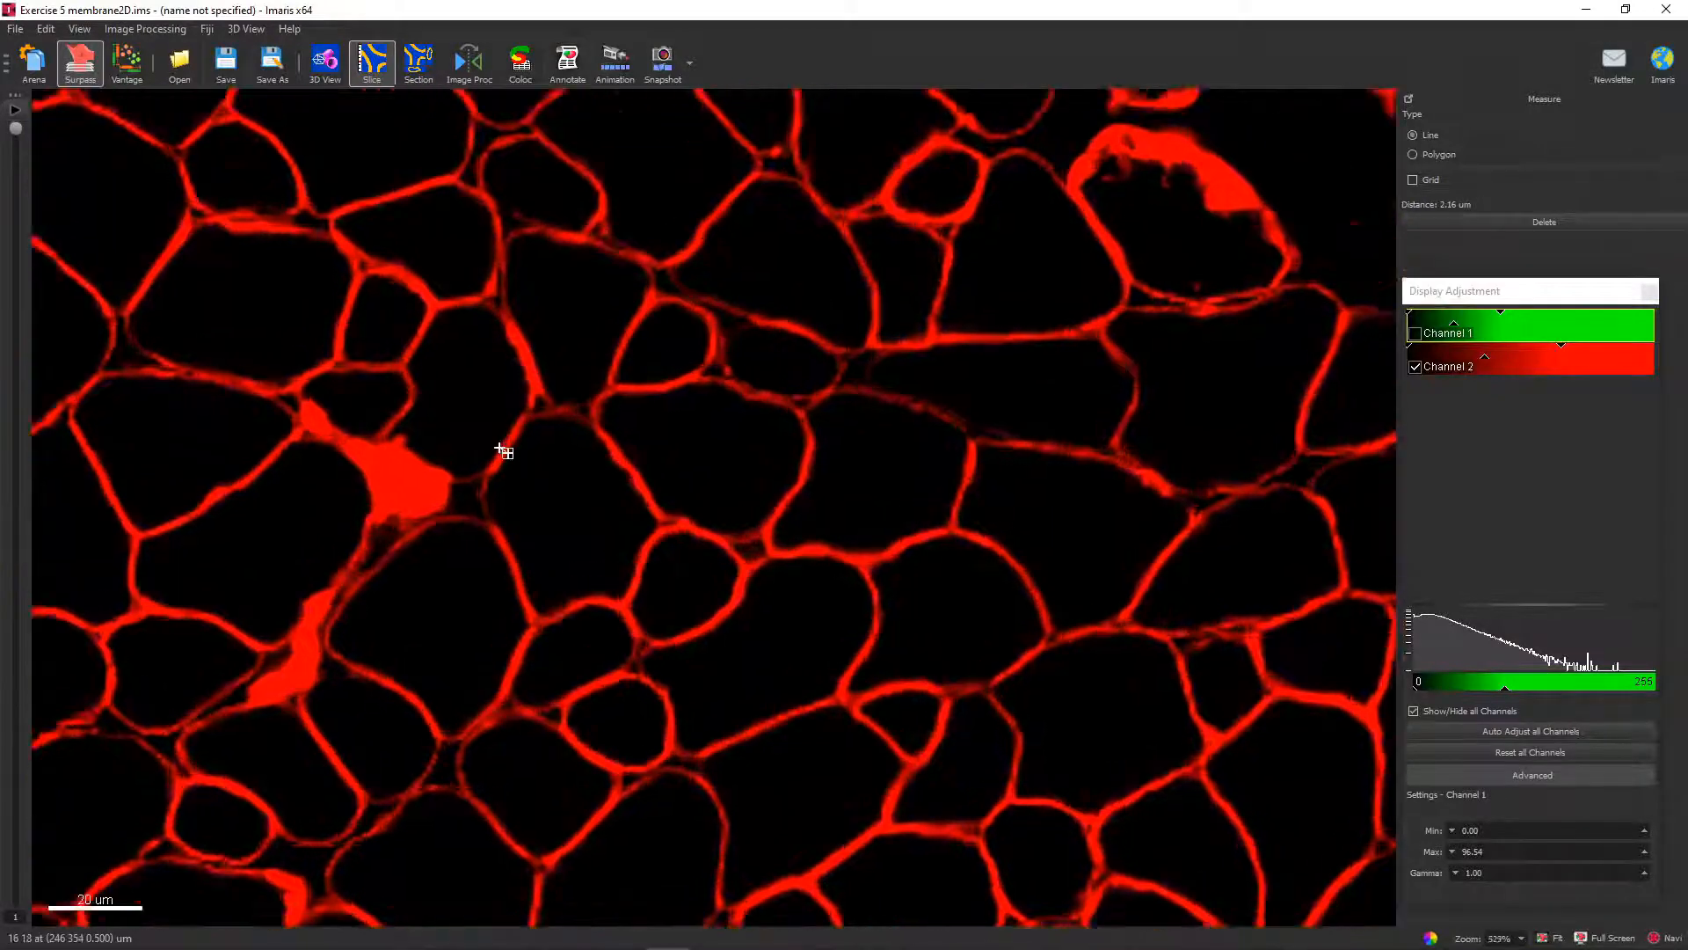
{"action": "scroll", "coordinate": [513, 422], "scroll_direction": "up", "scroll_amount": 1}
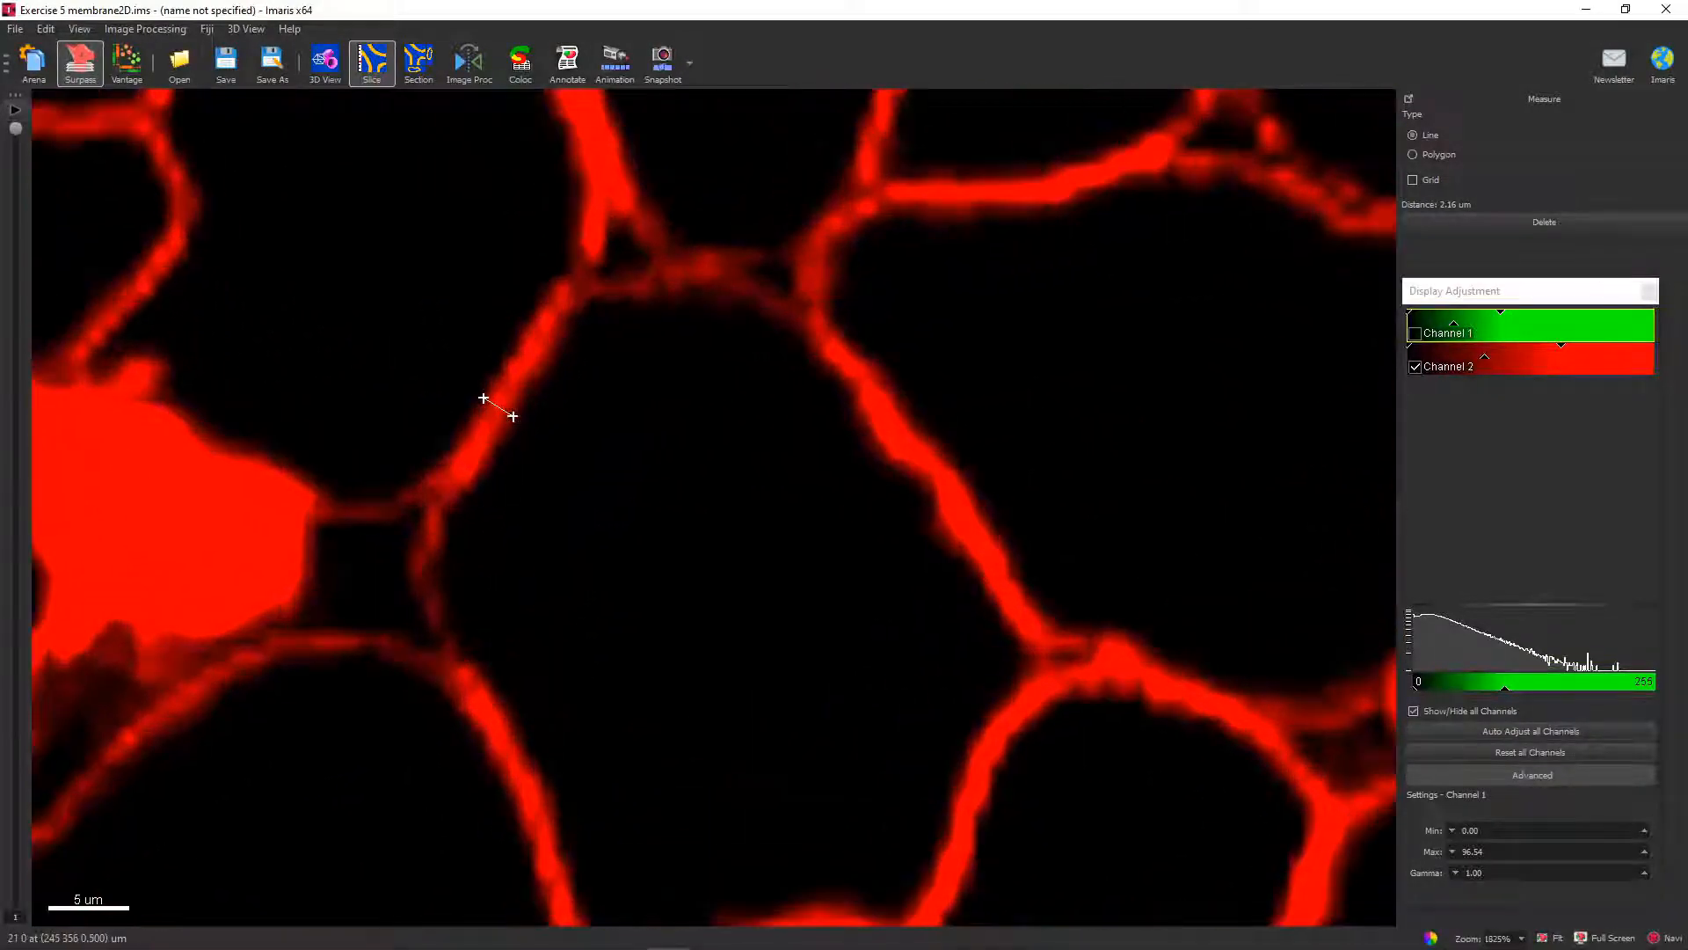
{"action": "scroll", "coordinate": [527, 417], "scroll_direction": "down", "scroll_amount": 1}
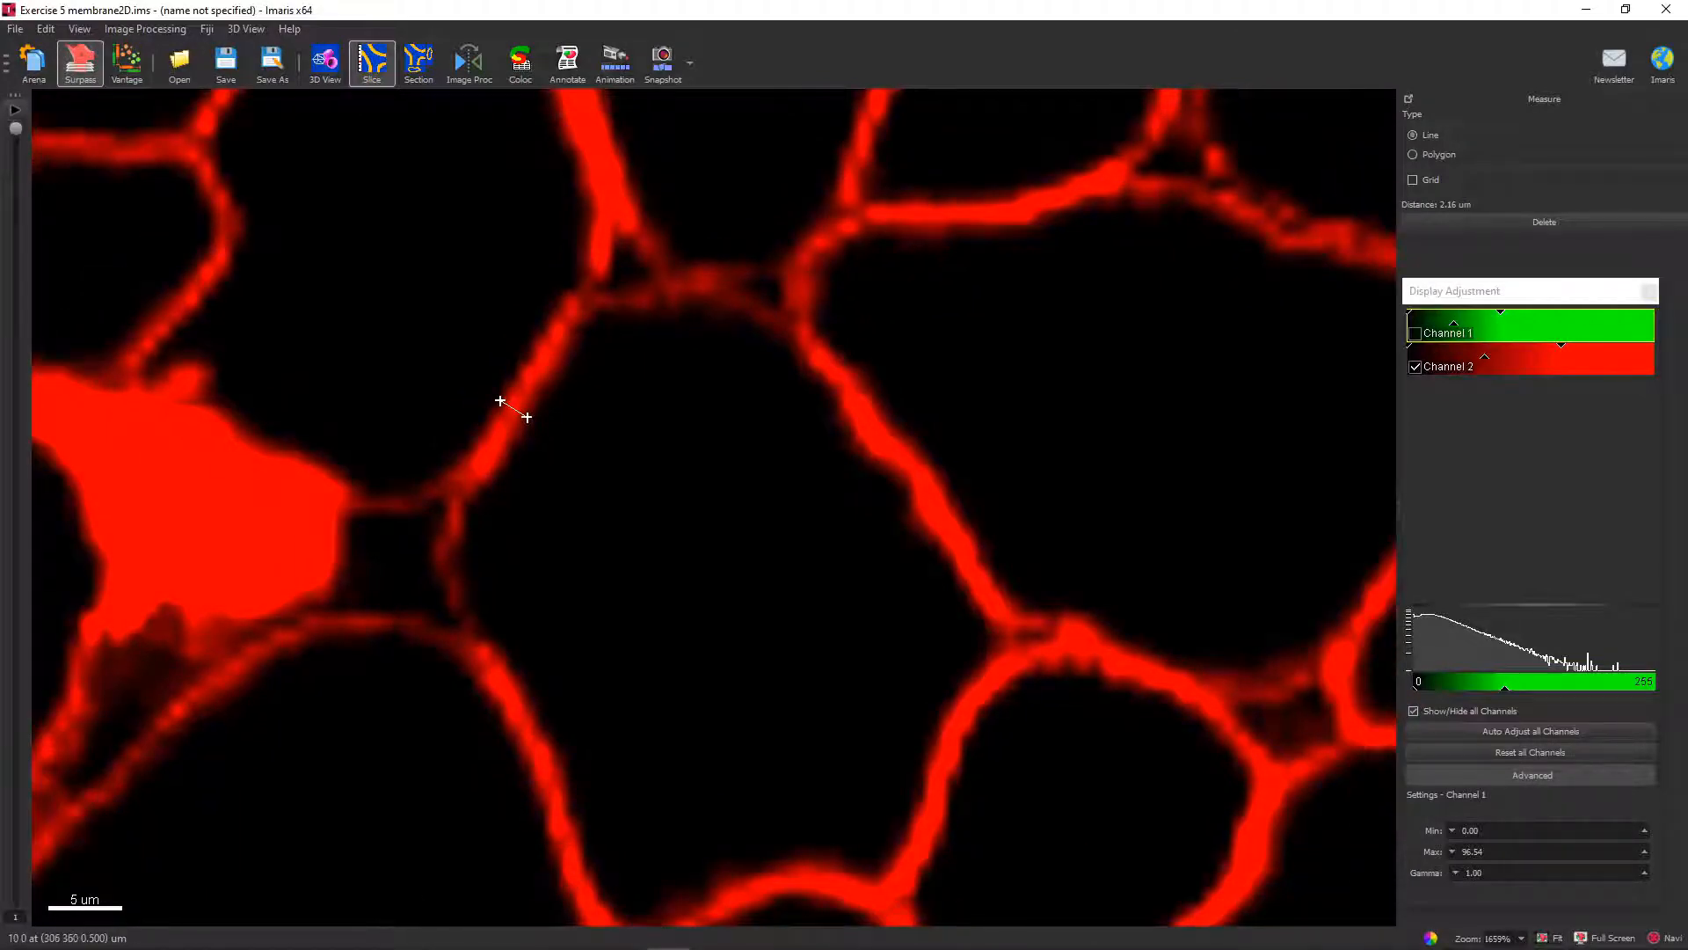
{"action": "scroll", "coordinate": [527, 417], "scroll_direction": "down", "scroll_amount": 13}
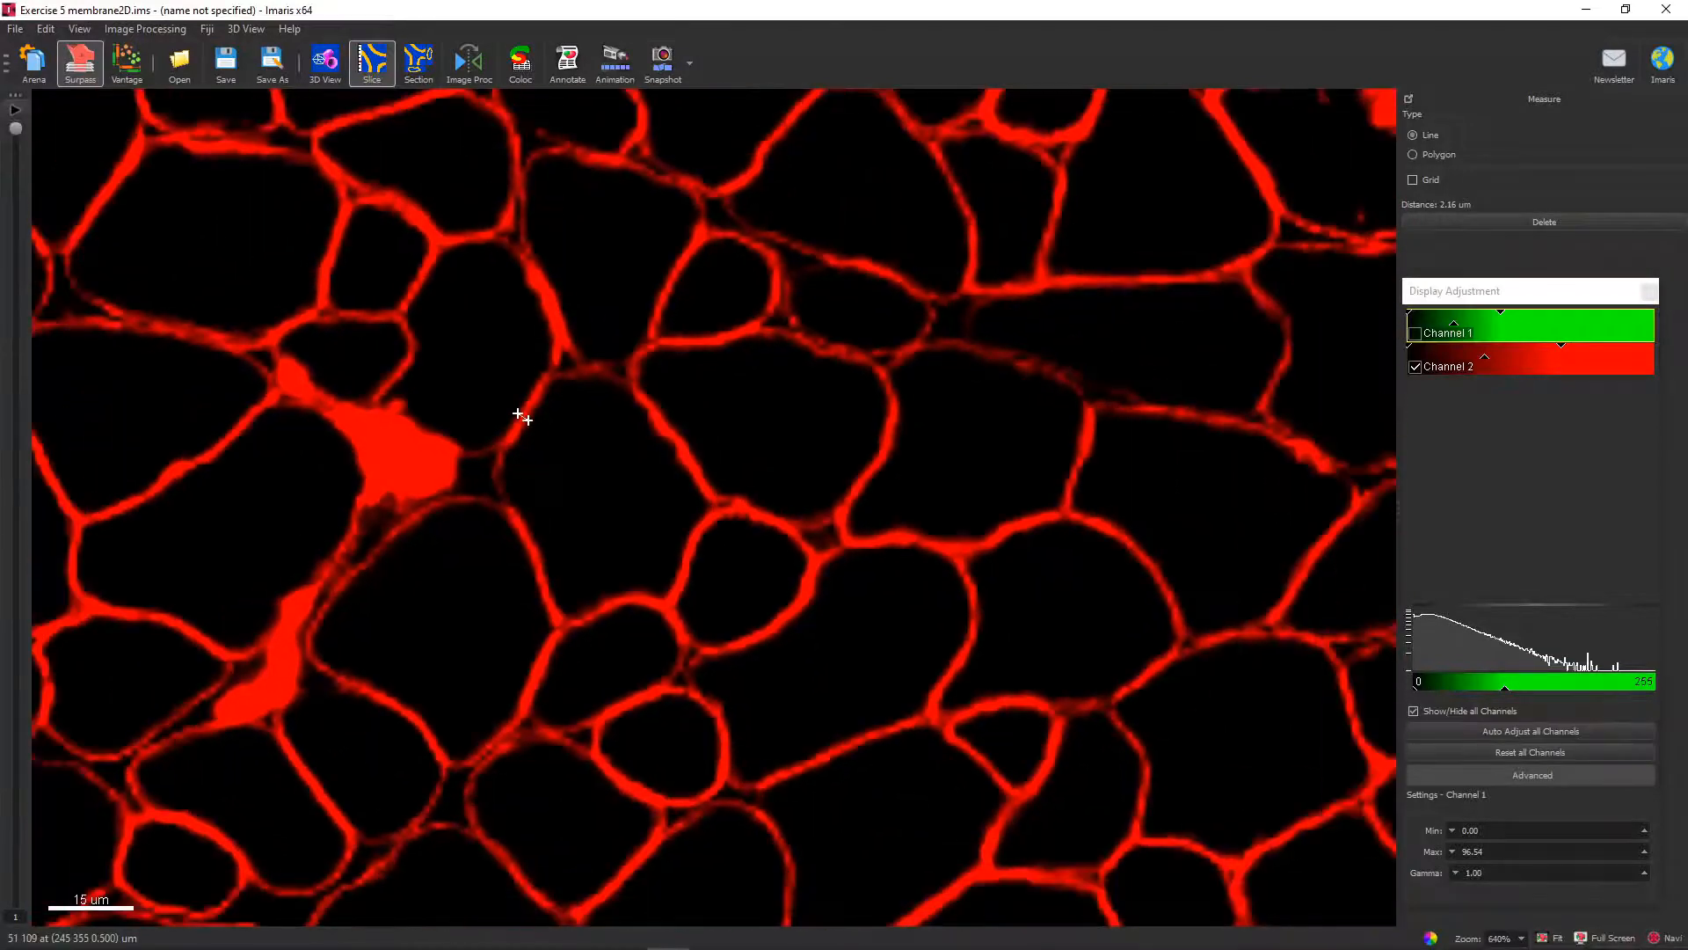
{"action": "scroll", "coordinate": [521, 418], "scroll_direction": "down", "scroll_amount": 2}
{"action": "scroll", "coordinate": [521, 420], "scroll_direction": "down", "scroll_amount": 2}
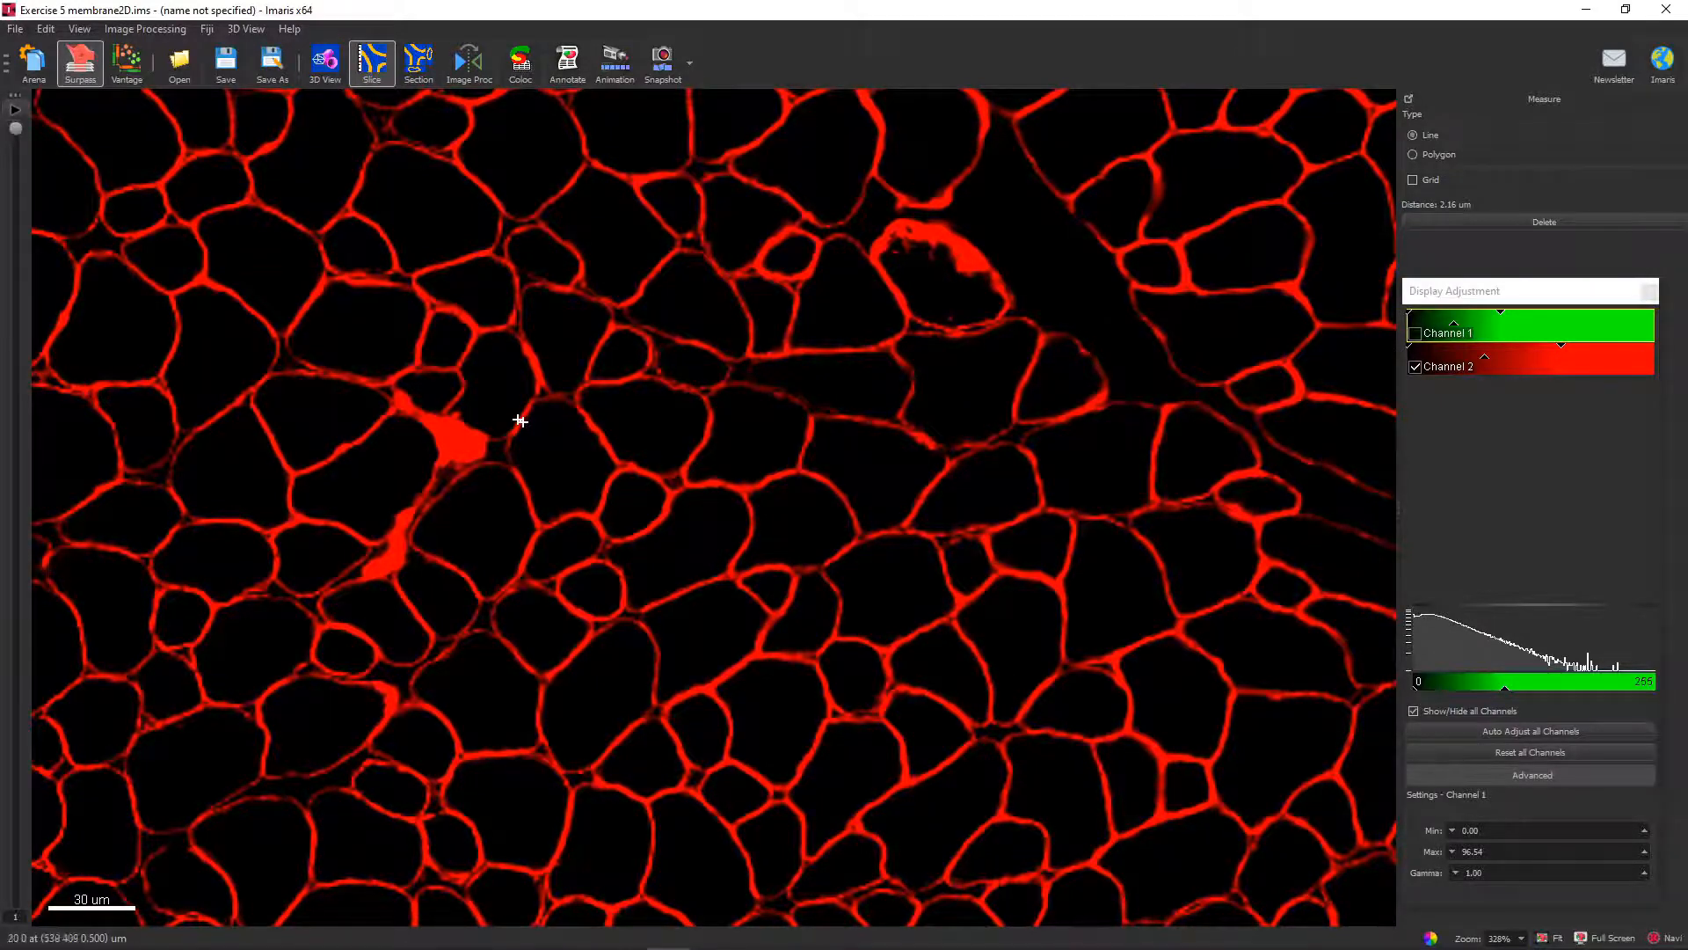
{"action": "scroll", "coordinate": [556, 410], "scroll_direction": "up", "scroll_amount": 2}
{"action": "scroll", "coordinate": [557, 411], "scroll_direction": "up", "scroll_amount": 3}
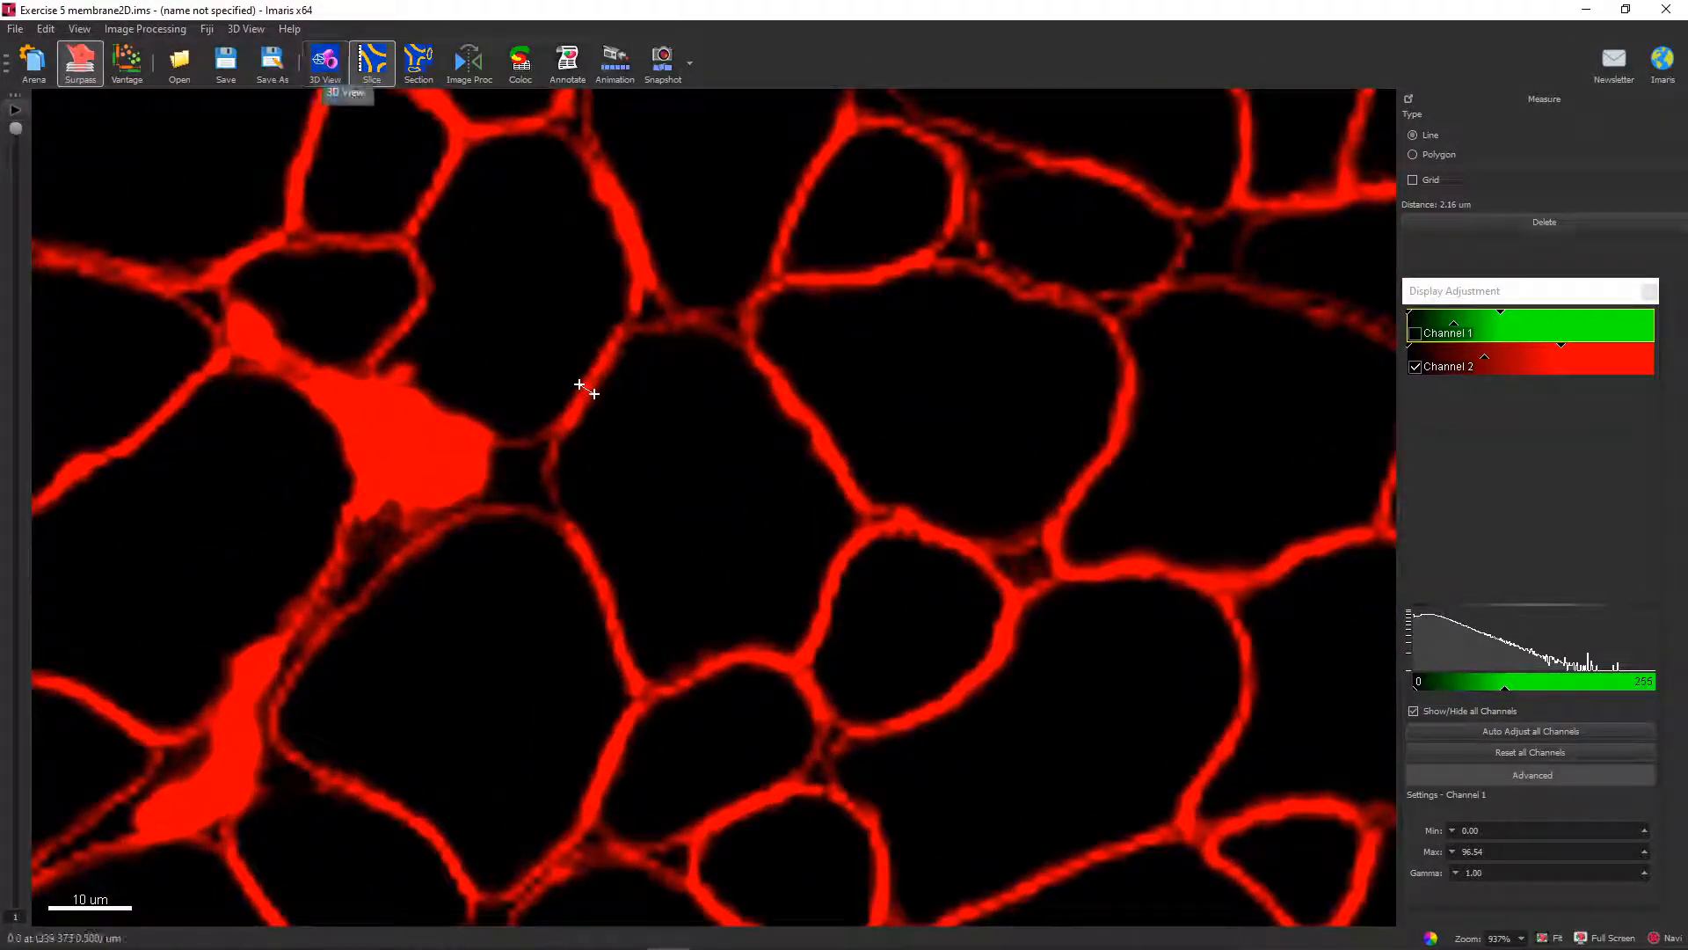
Return to the 3D view, continue to the Cell Membrane Threshold stage with a membrane detail of 2.00 um, and inspect the segmentation preview.
{"action": "left_click", "coordinate": [325, 61]}
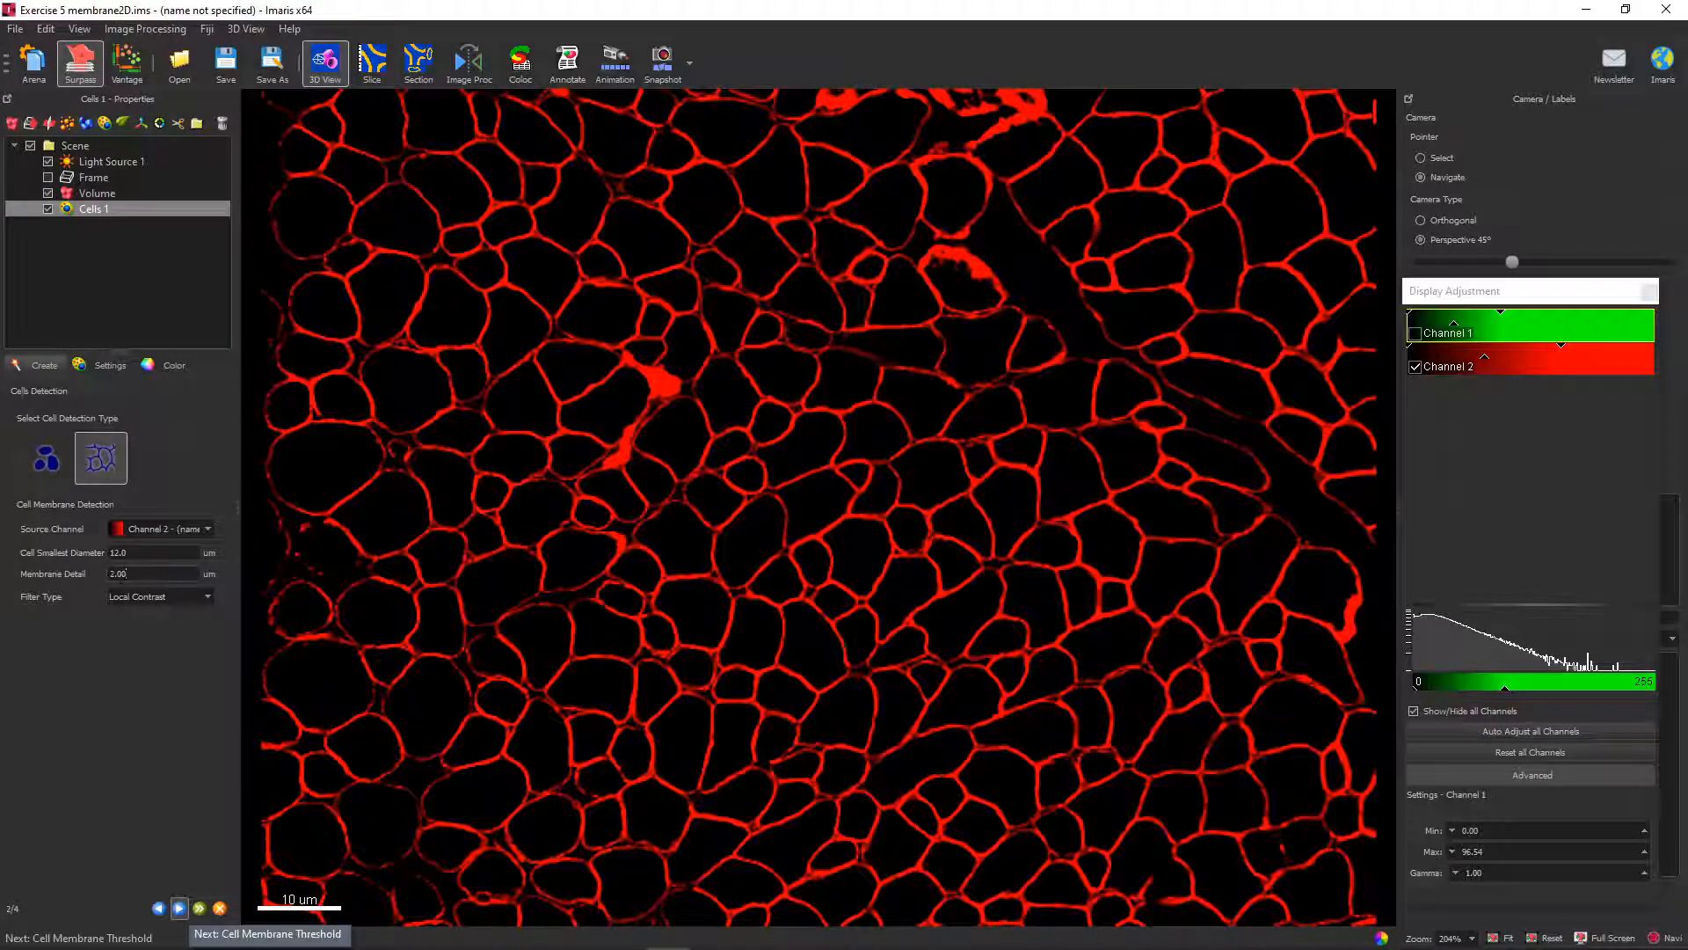
{"action": "left_click", "coordinate": [179, 908]}
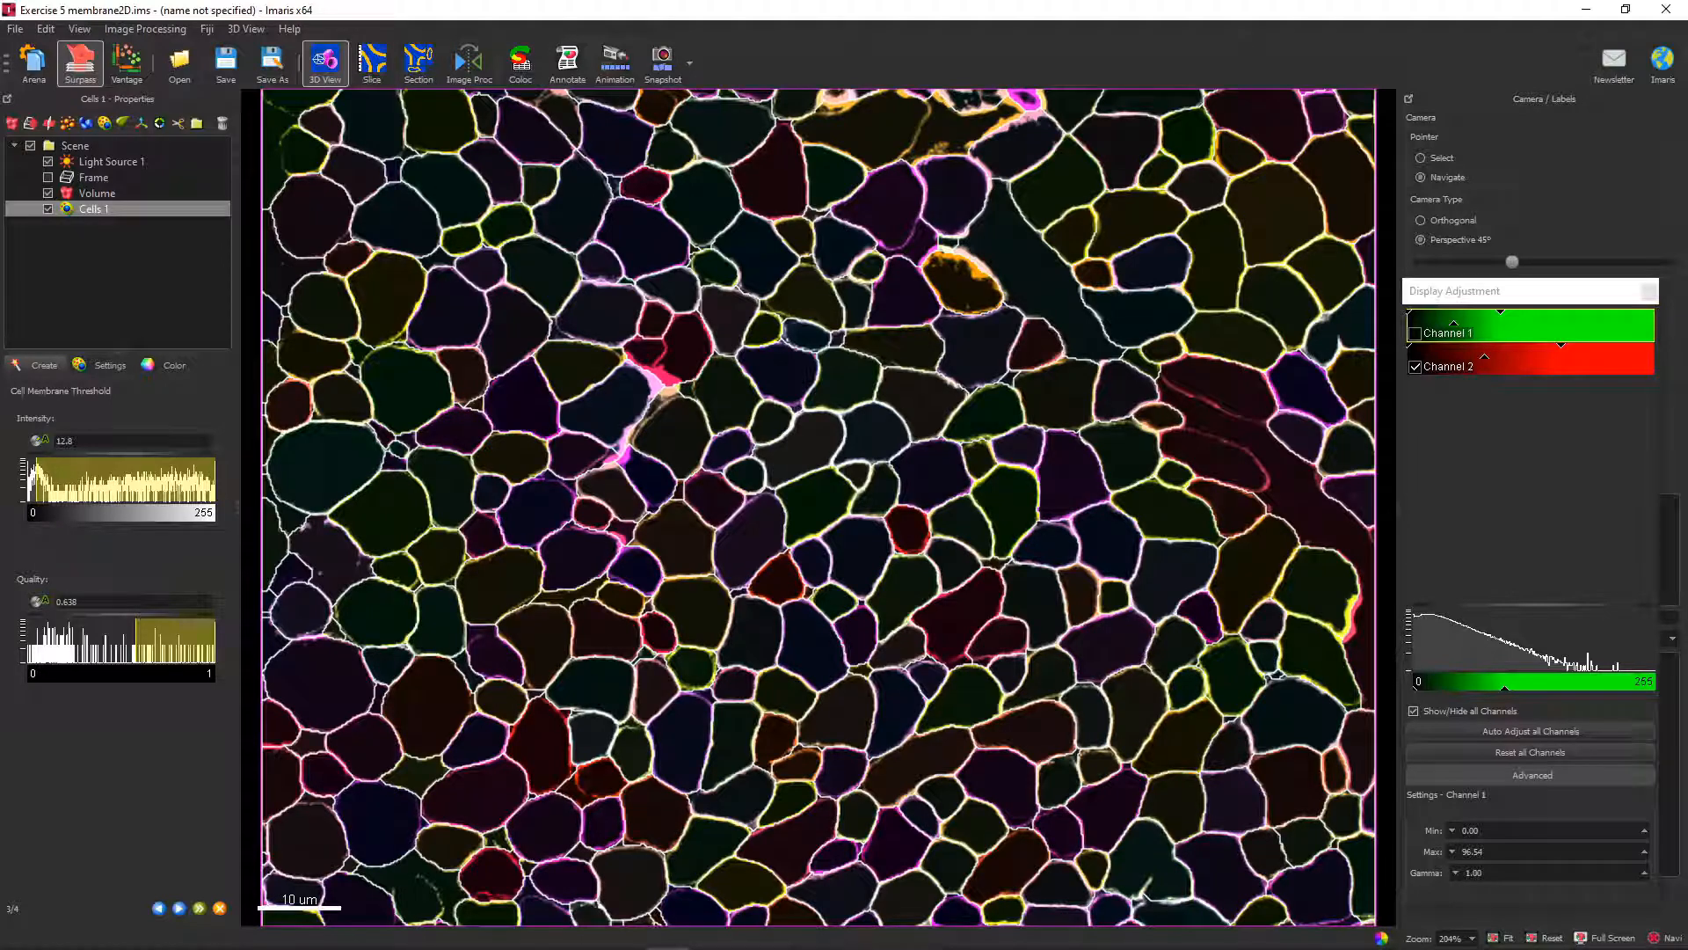
{"action": "scroll", "coordinate": [1007, 406], "scroll_direction": "up", "scroll_amount": 5}
{"action": "scroll", "coordinate": [818, 508], "scroll_direction": "down", "scroll_amount": 4}
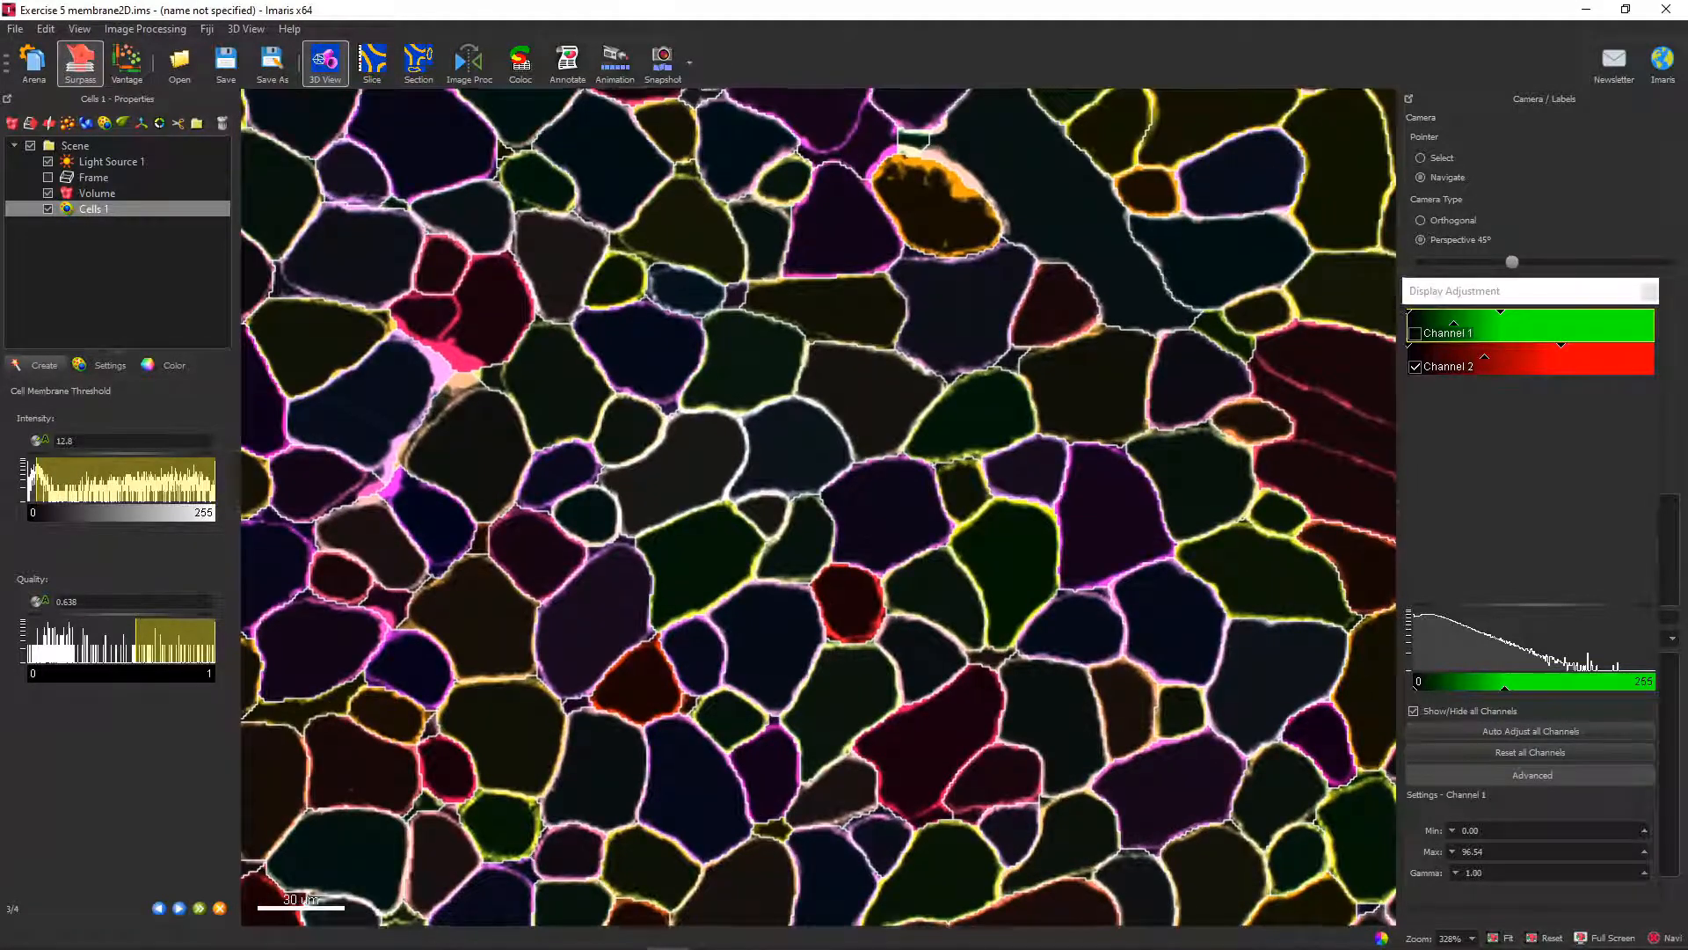
{"action": "scroll", "coordinate": [818, 509], "scroll_direction": "down", "scroll_amount": 2}
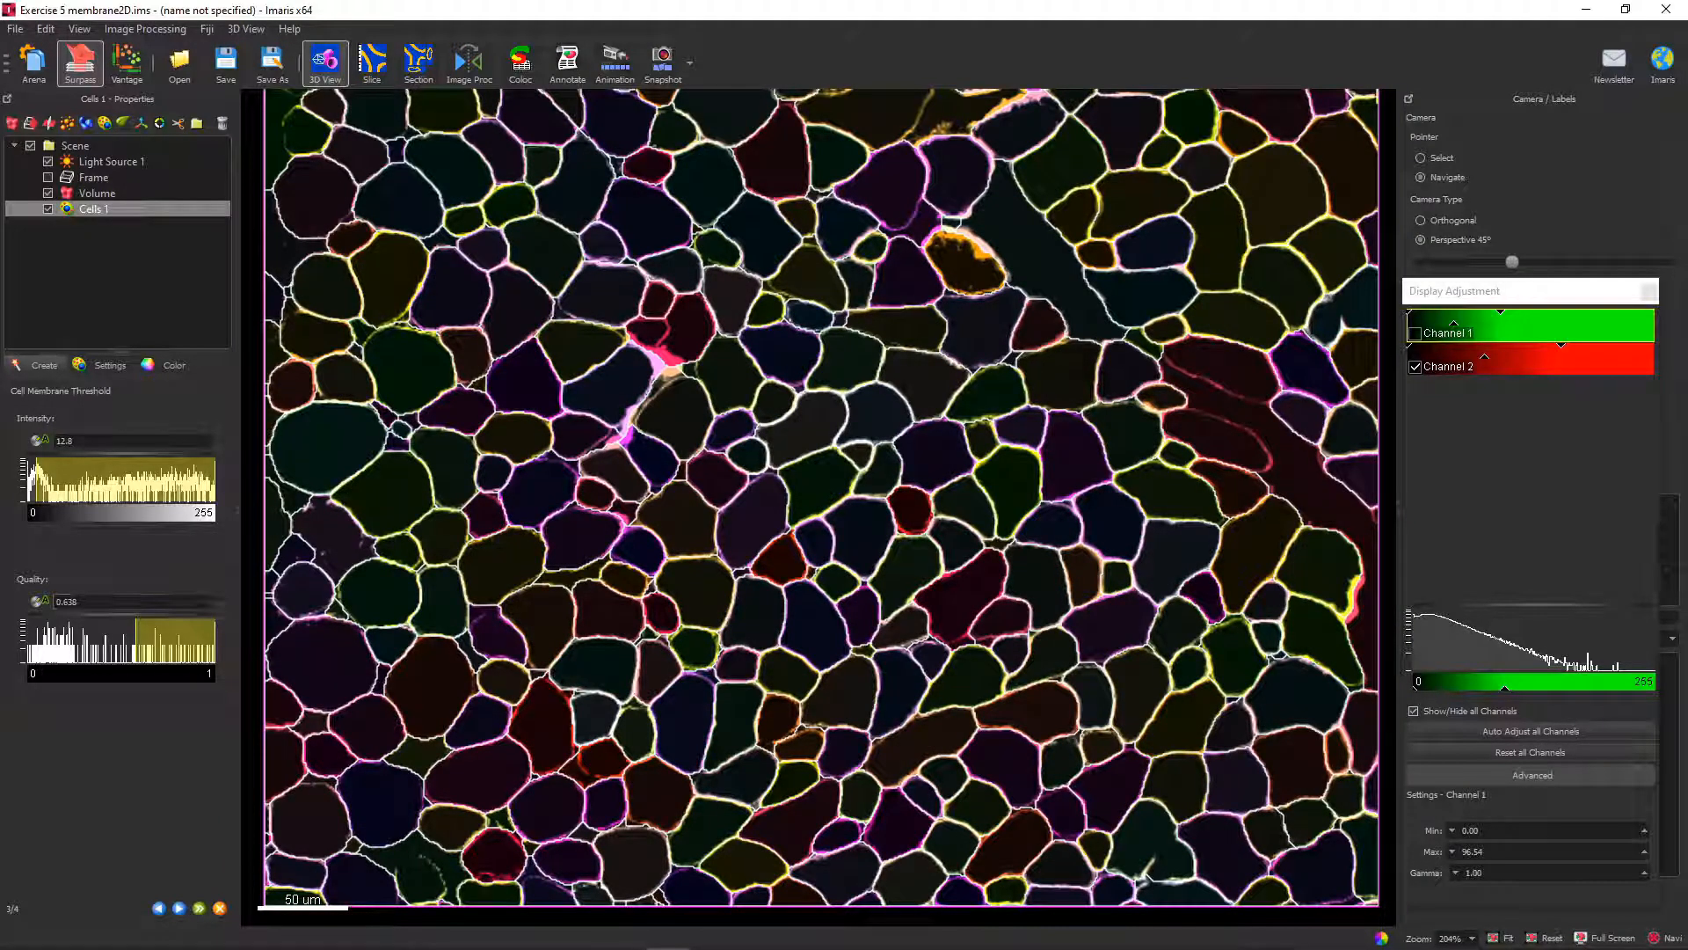
Set the cell membrane intensity threshold to 9.53 and the quality threshold to 0.500, trying the lowest quality value first.
{"action": "mouse_move", "coordinate": [36, 481]}
{"action": "left_mouse_down"}
{"action": "mouse_move", "coordinate": [211, 480]}
{"action": "mouse_move", "coordinate": [36, 480]}
{"action": "left_mouse_up"}
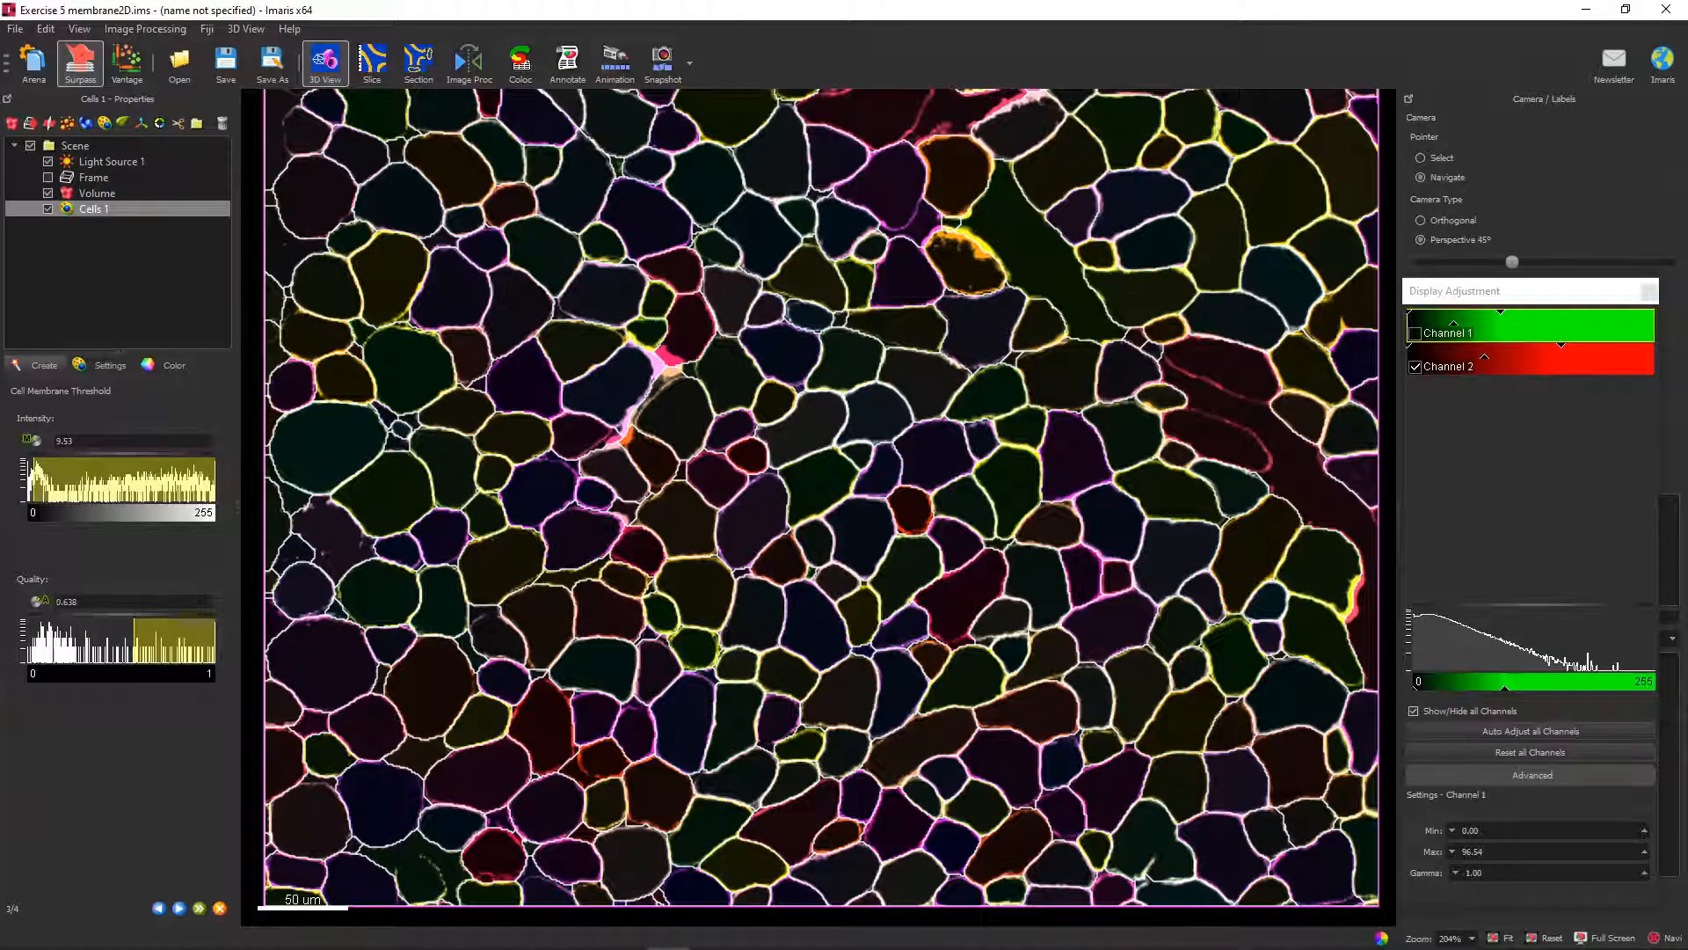
{"action": "left_click_drag", "start_coordinate": [134, 642], "coordinate": [28, 642]}
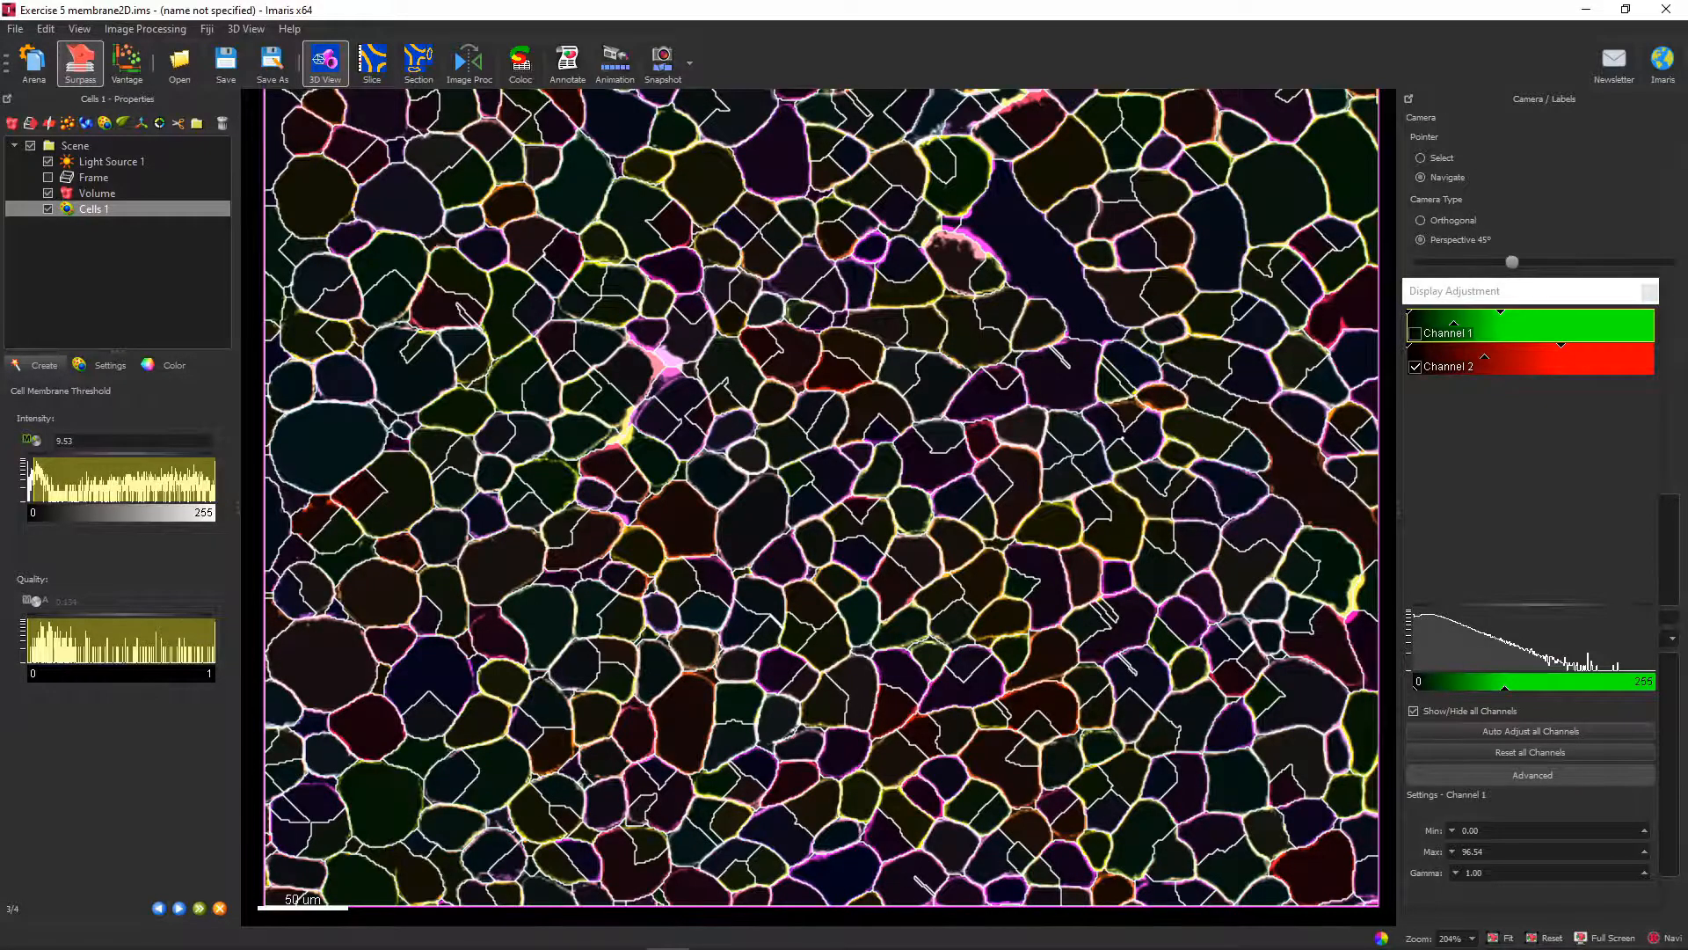
{"action": "left_click_drag", "start_coordinate": [28, 642], "coordinate": [106, 642]}
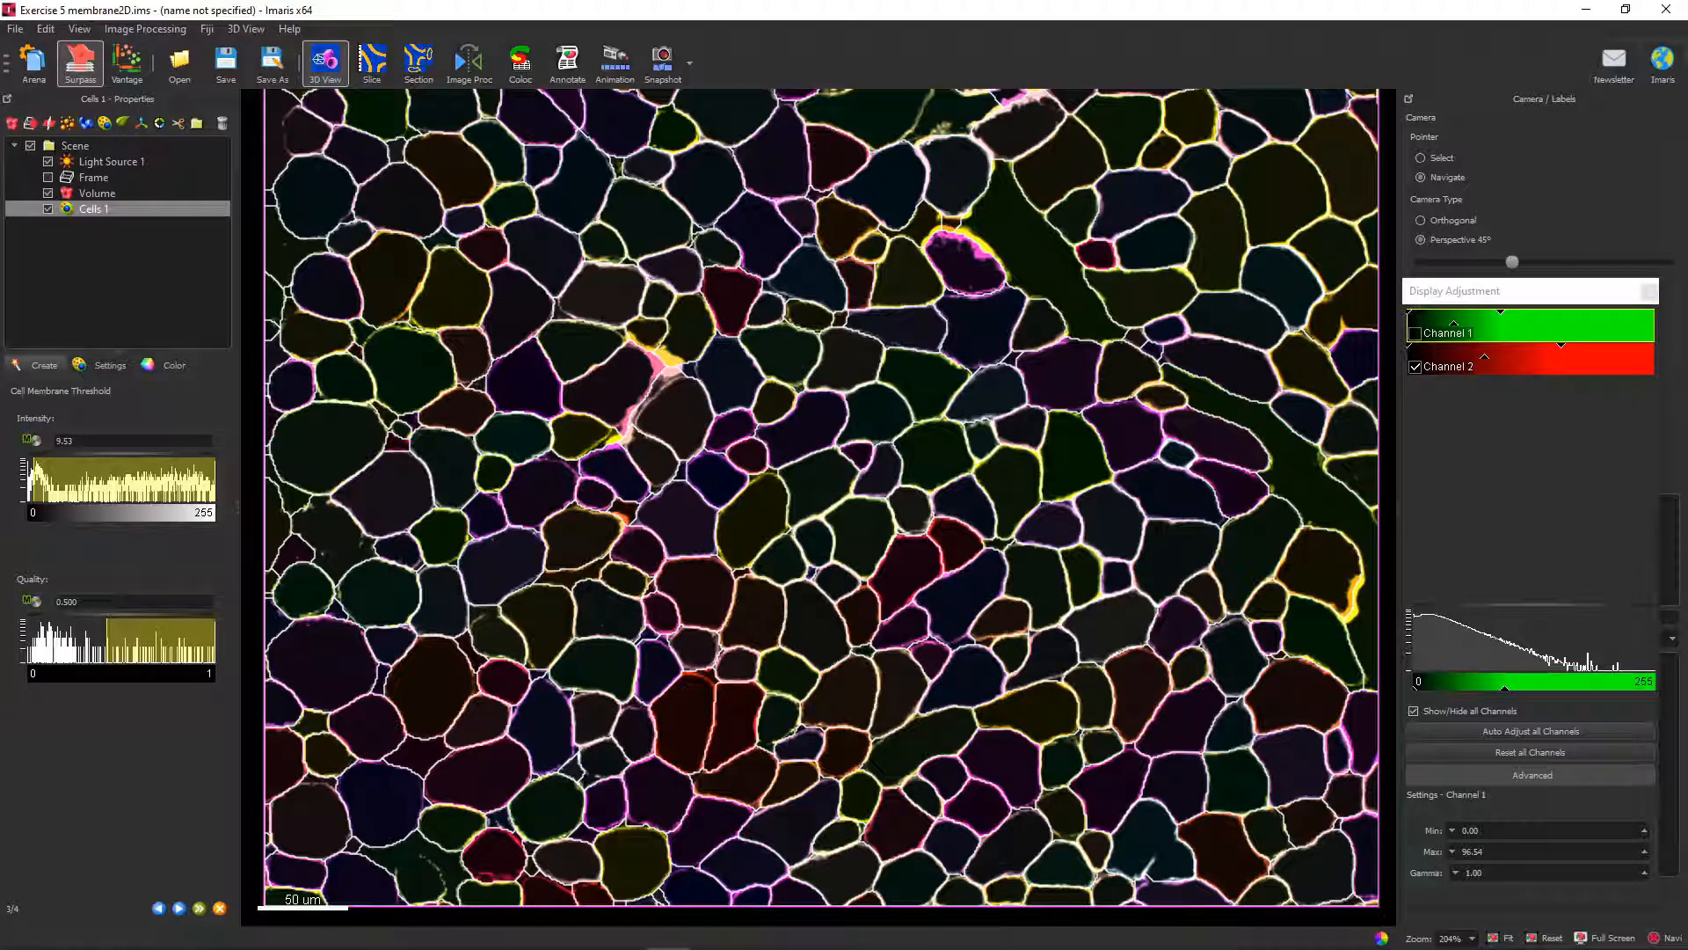
Continue to the Classify Cells stage and display the green Channel 1 again.
{"action": "left_click", "coordinate": [179, 909]}
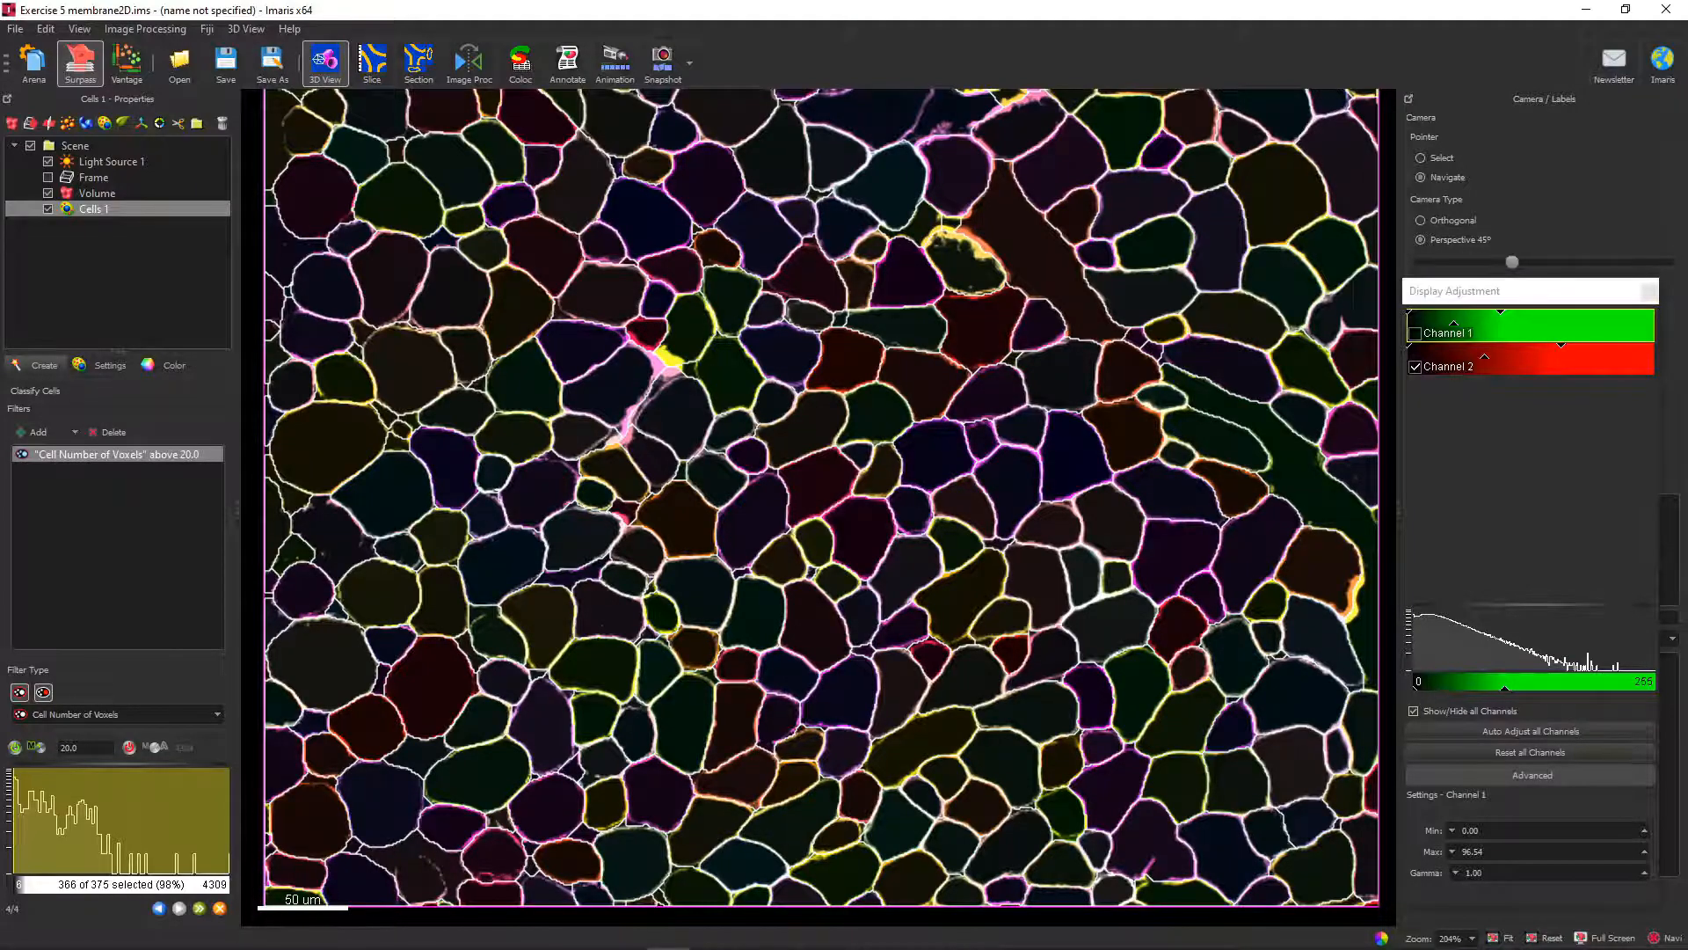
{"action": "left_click", "coordinate": [1415, 333]}
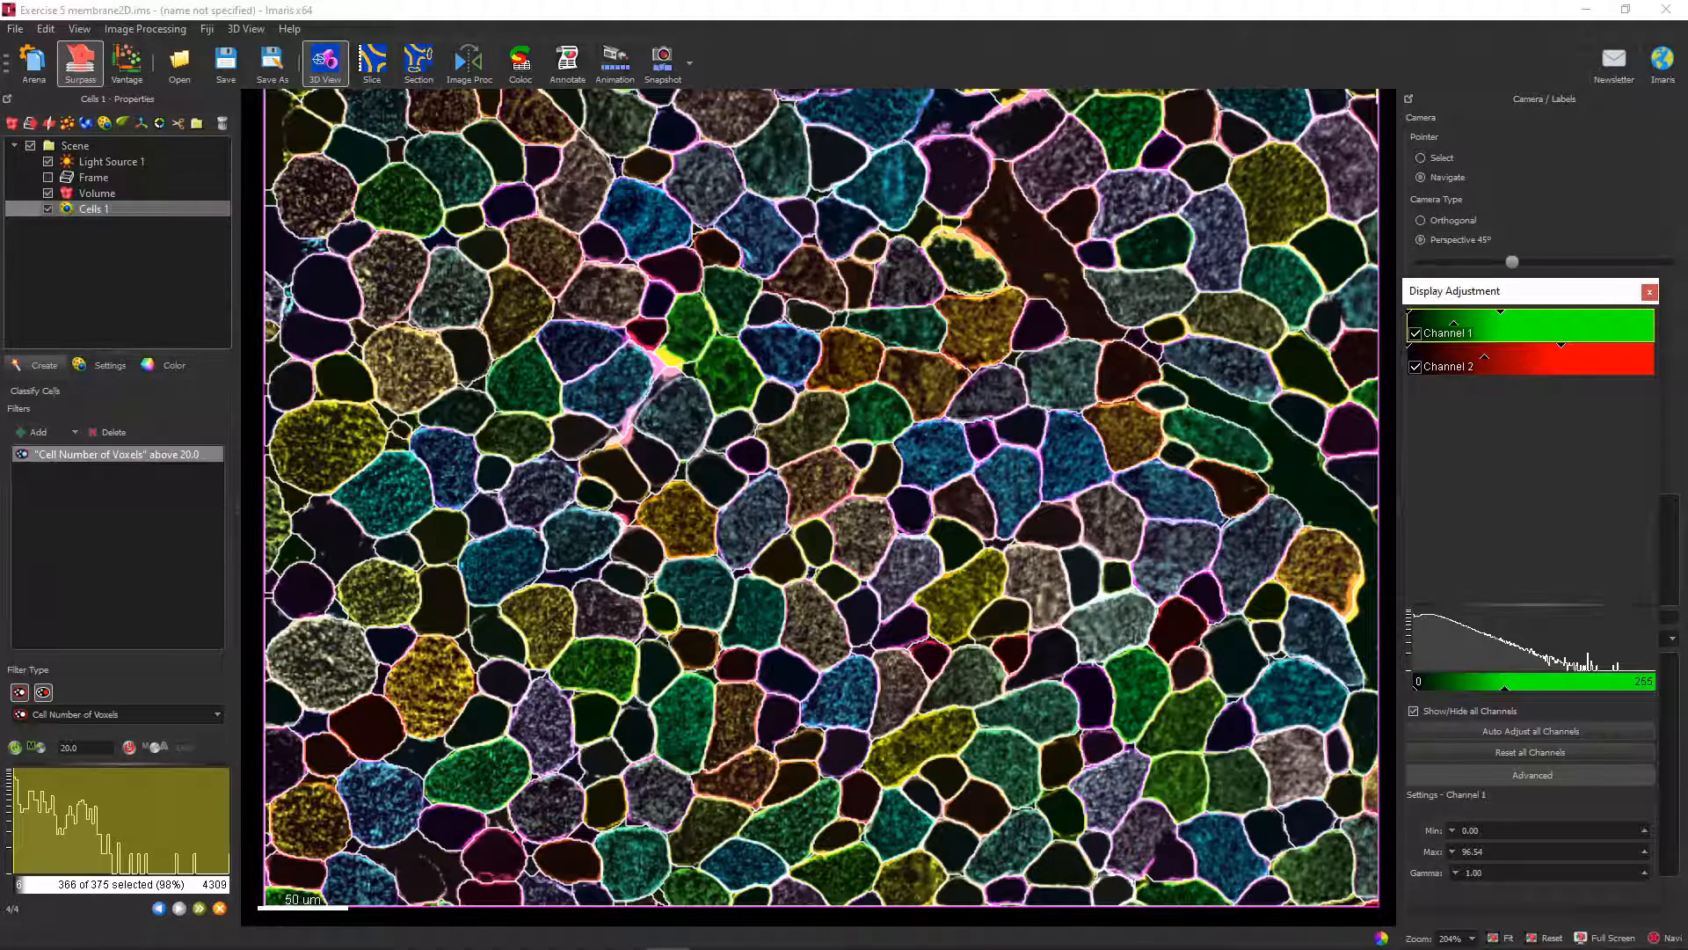
Restrict the Cell Number of Voxels filter to between 163 and 3609 and finish creating the cells.
{"action": "left_click", "coordinate": [47, 208]}
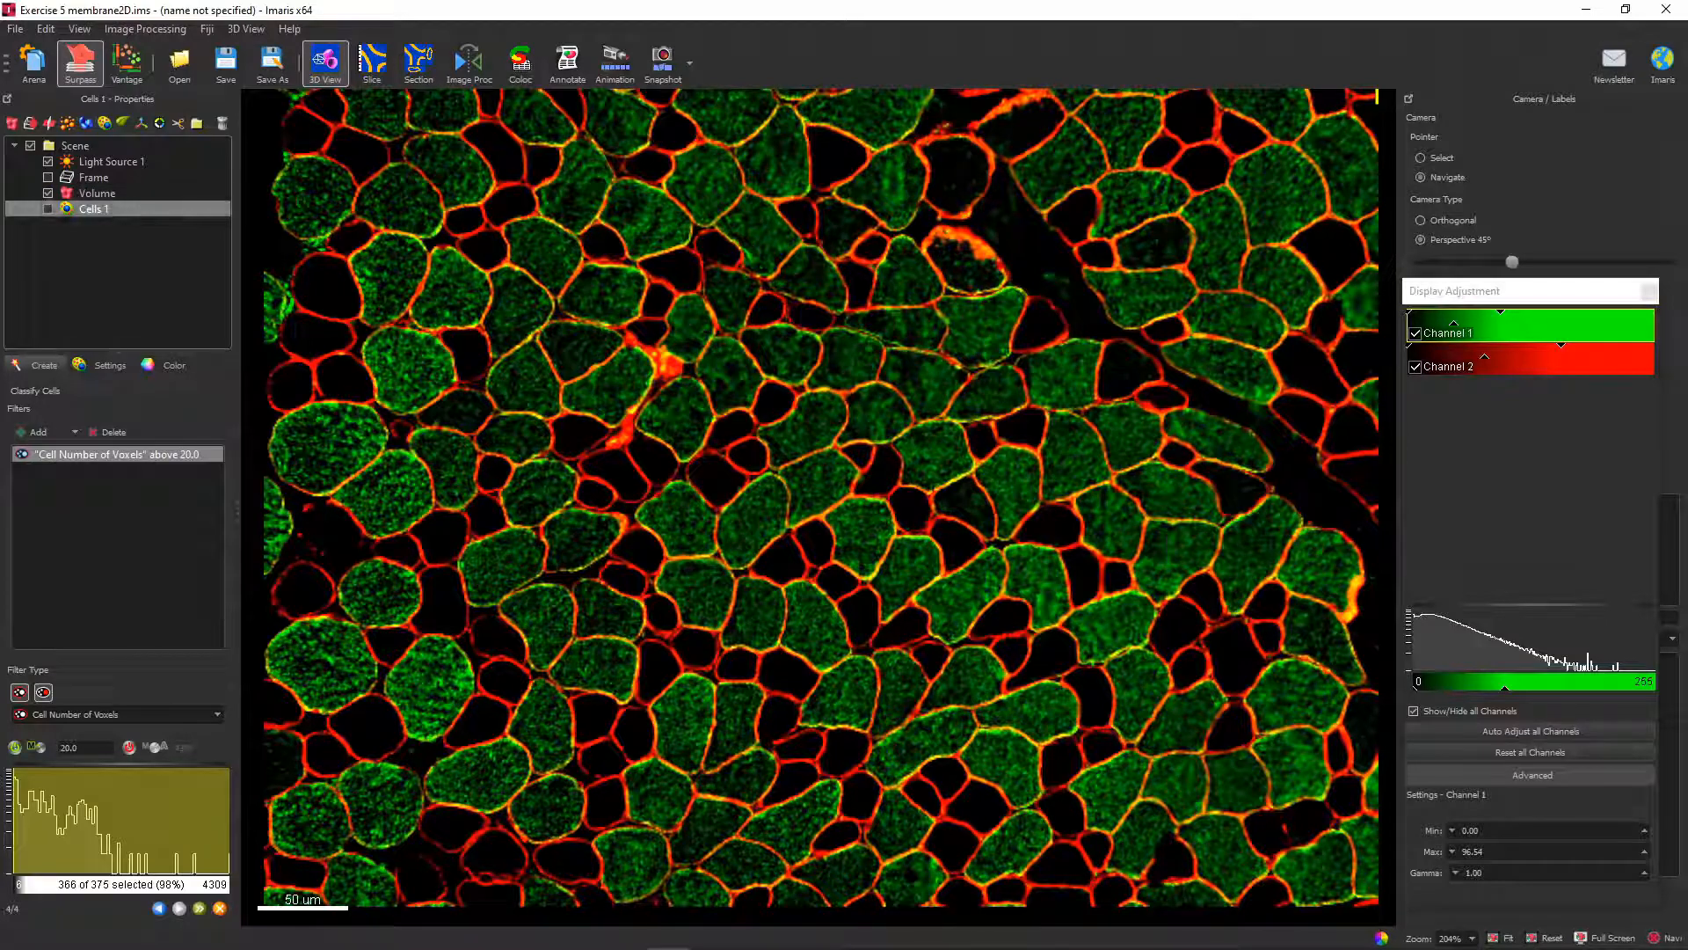
{"action": "left_click", "coordinate": [48, 209]}
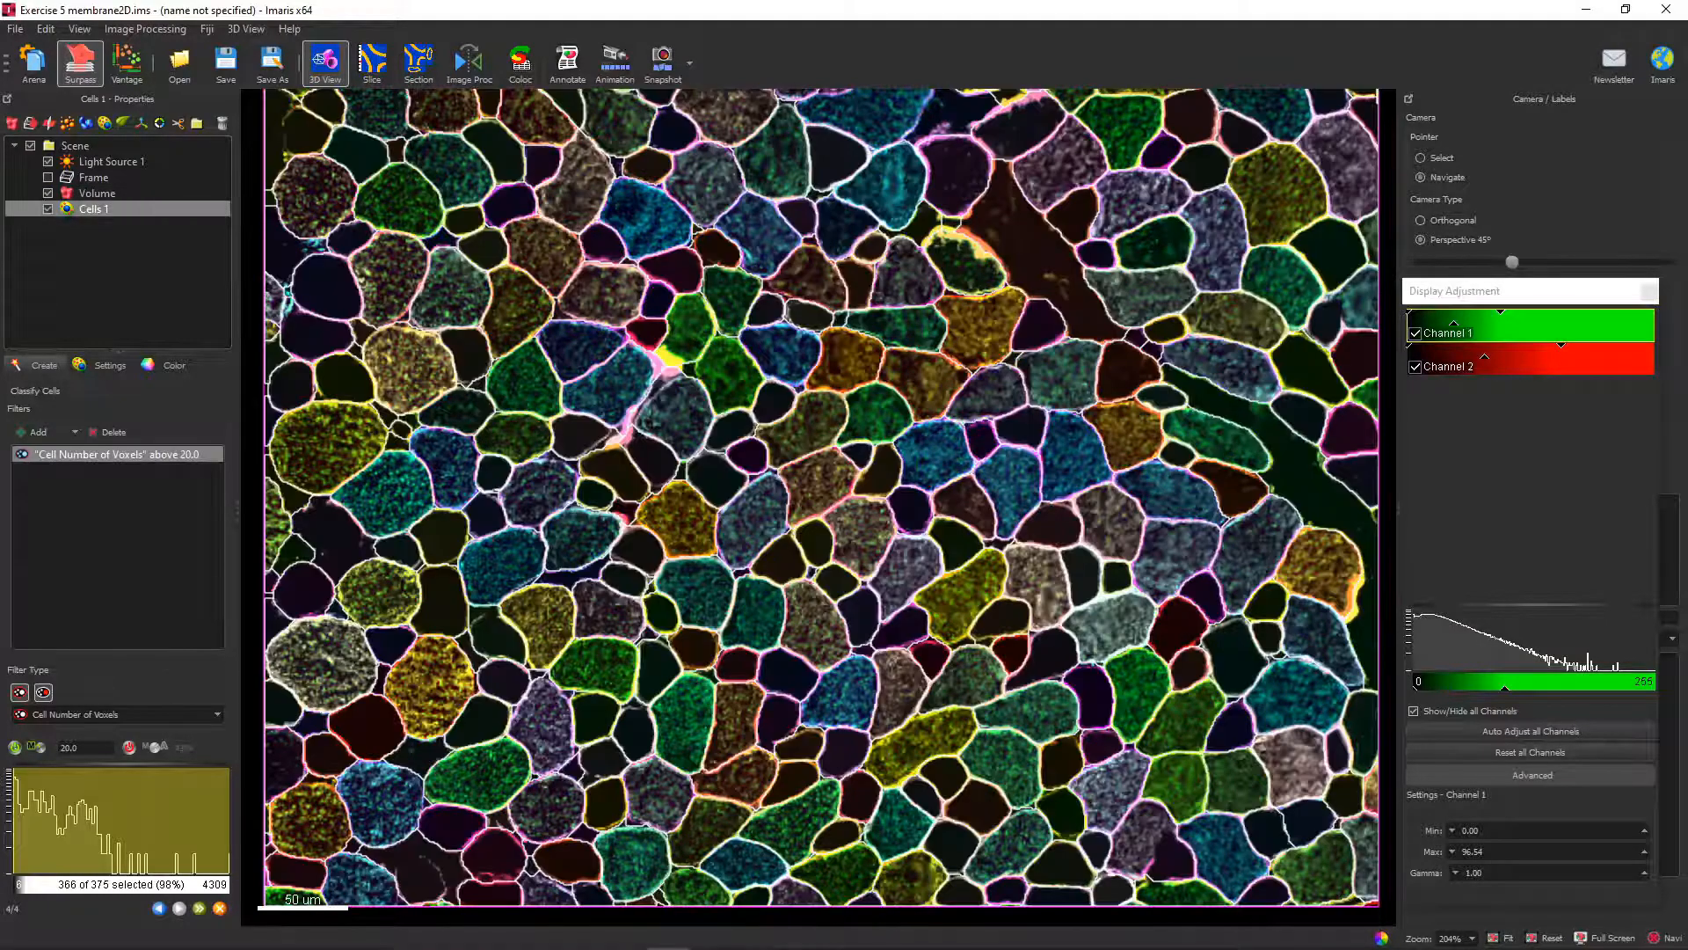
{"action": "left_click_drag", "start_coordinate": [229, 820], "coordinate": [186, 820]}
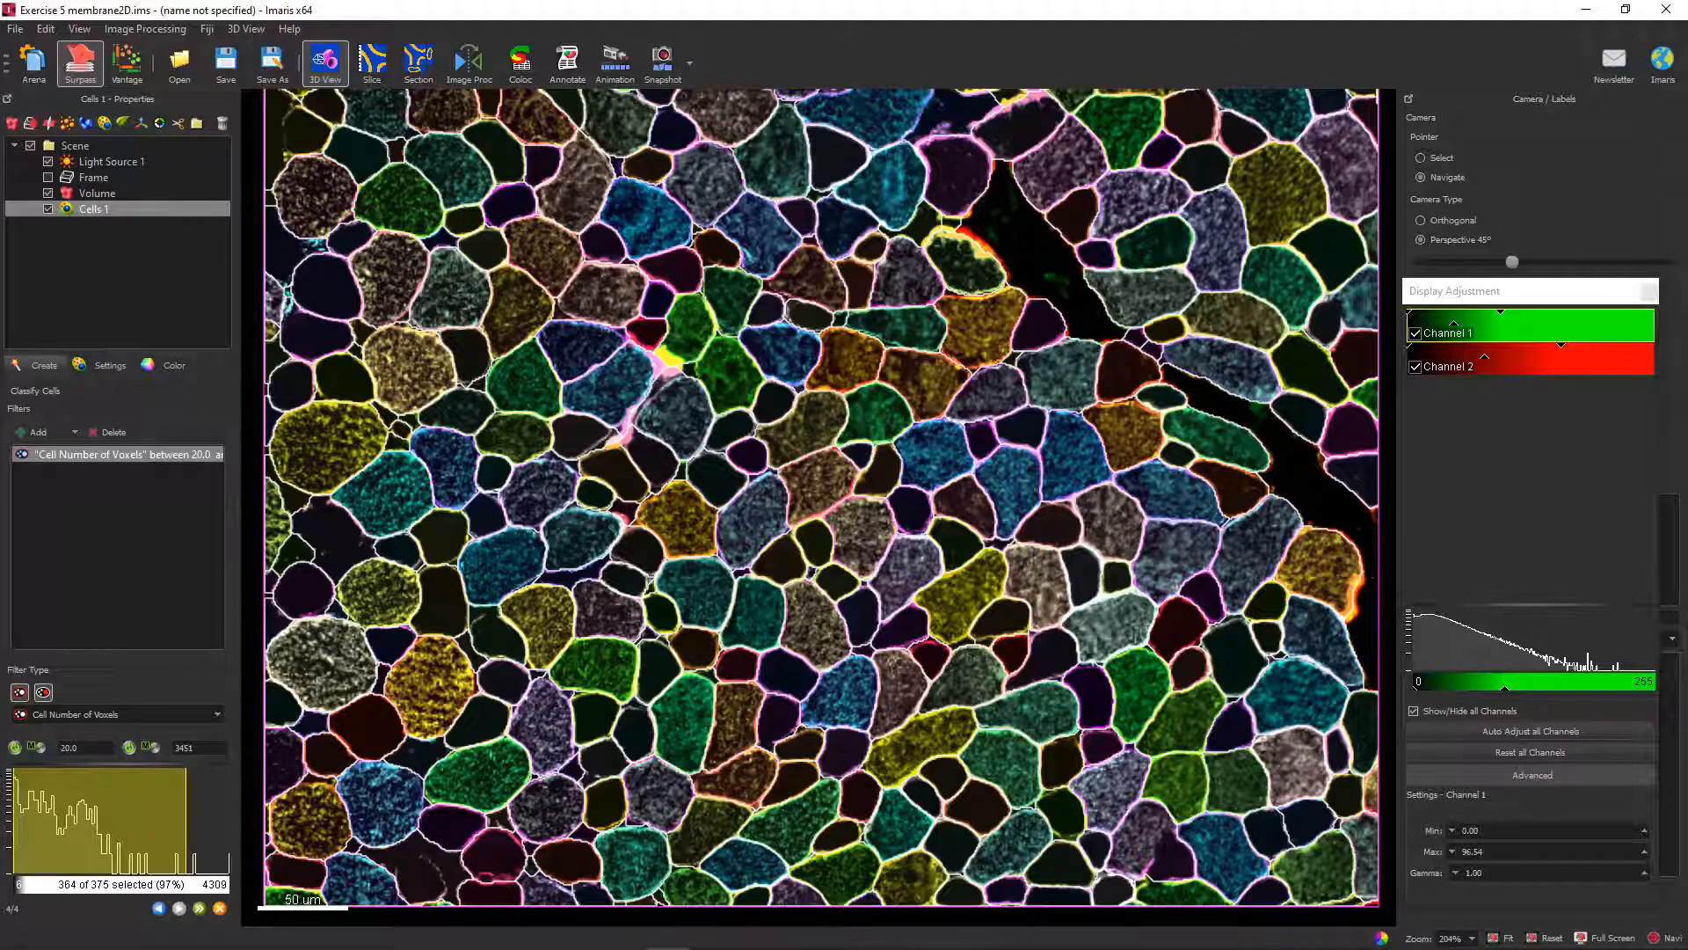
{"action": "left_click_drag", "start_coordinate": [14, 822], "coordinate": [24, 822]}
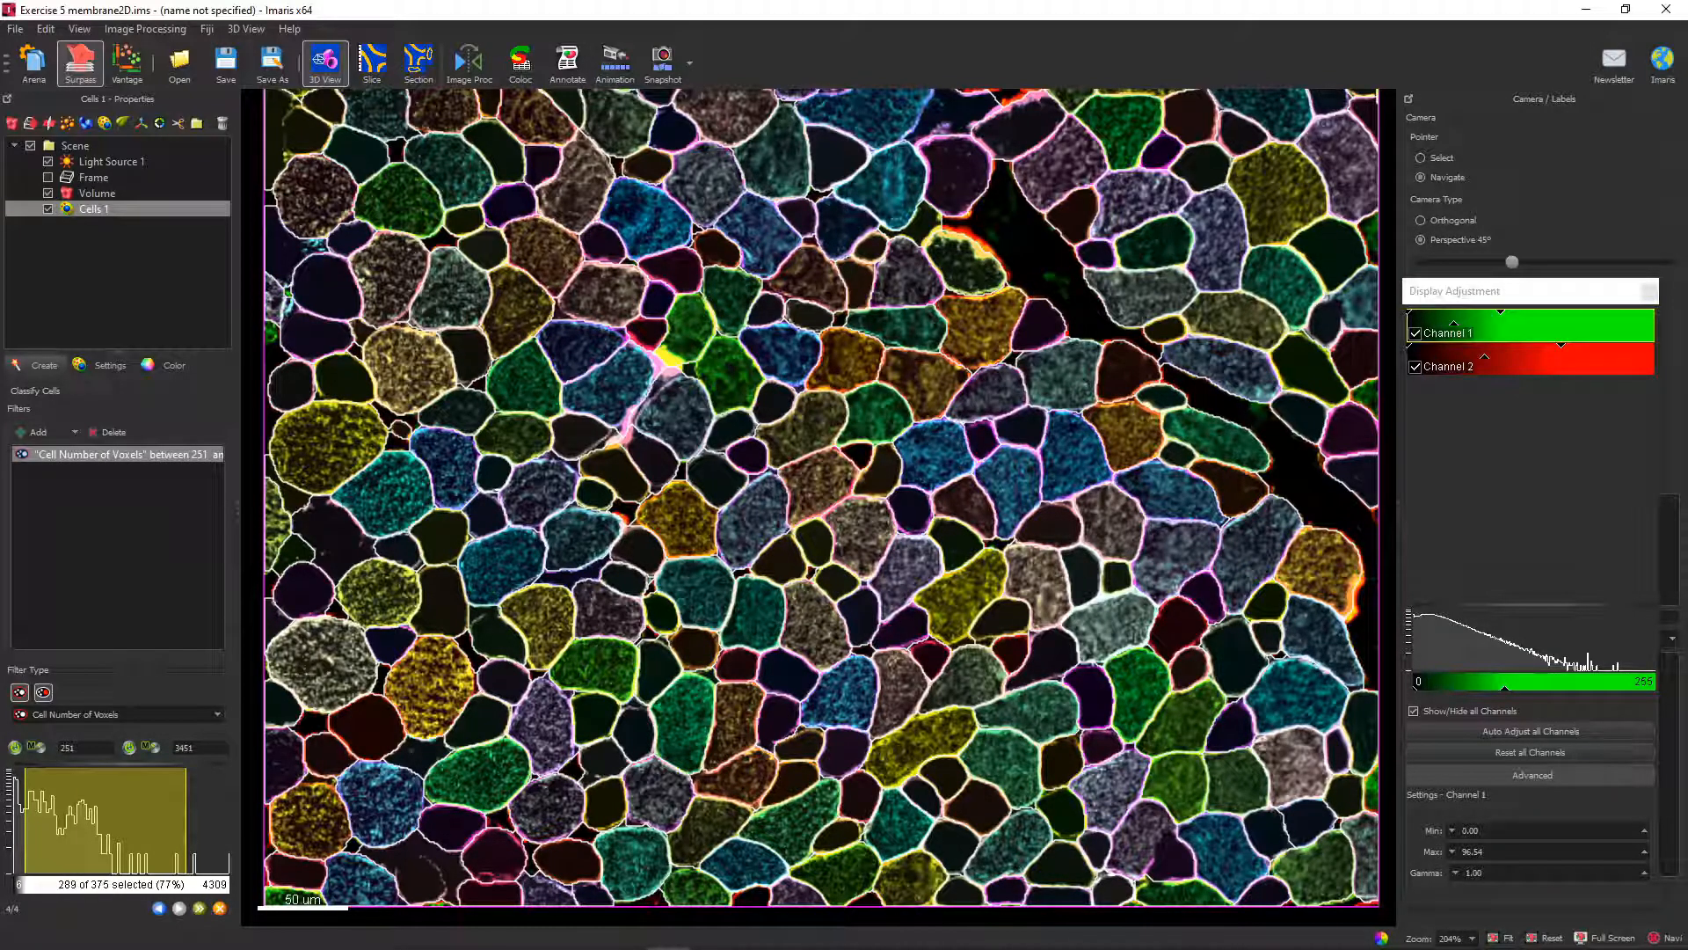
{"action": "mouse_move", "coordinate": [186, 820]}
{"action": "left_mouse_down"}
{"action": "mouse_move", "coordinate": [215, 820]}
{"action": "mouse_move", "coordinate": [194, 821]}
{"action": "left_mouse_up"}
{"action": "mouse_move", "coordinate": [25, 821]}
{"action": "left_mouse_down"}
{"action": "mouse_move", "coordinate": [49, 821]}
{"action": "mouse_move", "coordinate": [19, 821]}
{"action": "left_mouse_up"}
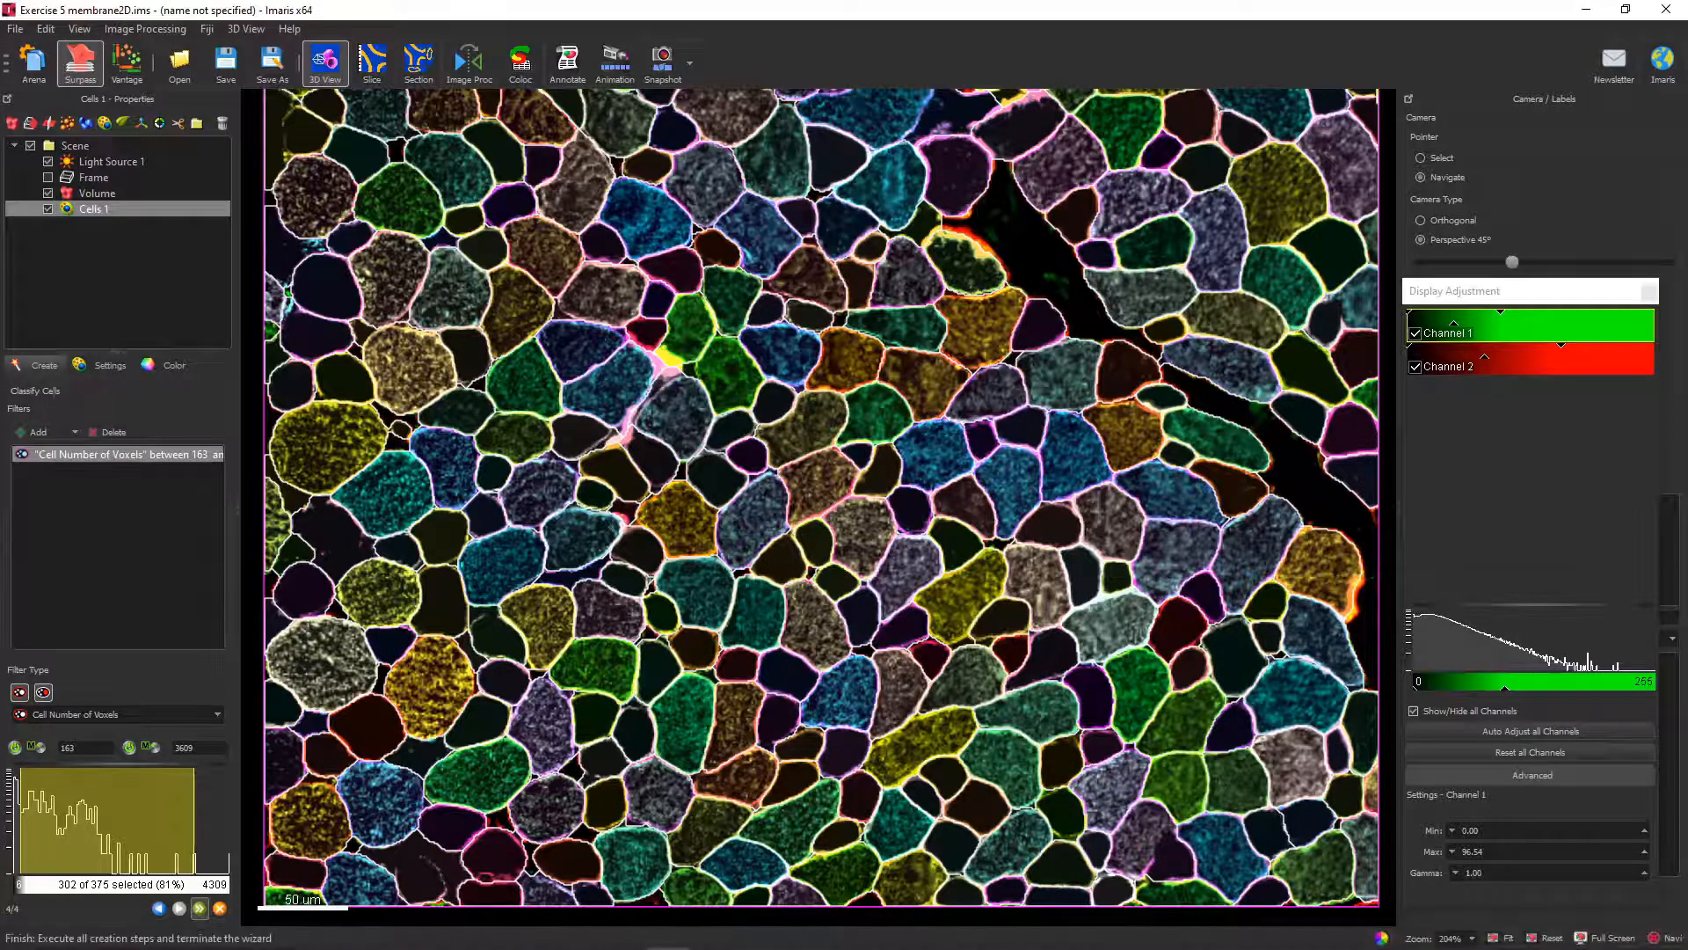
{"action": "left_click", "coordinate": [200, 908]}
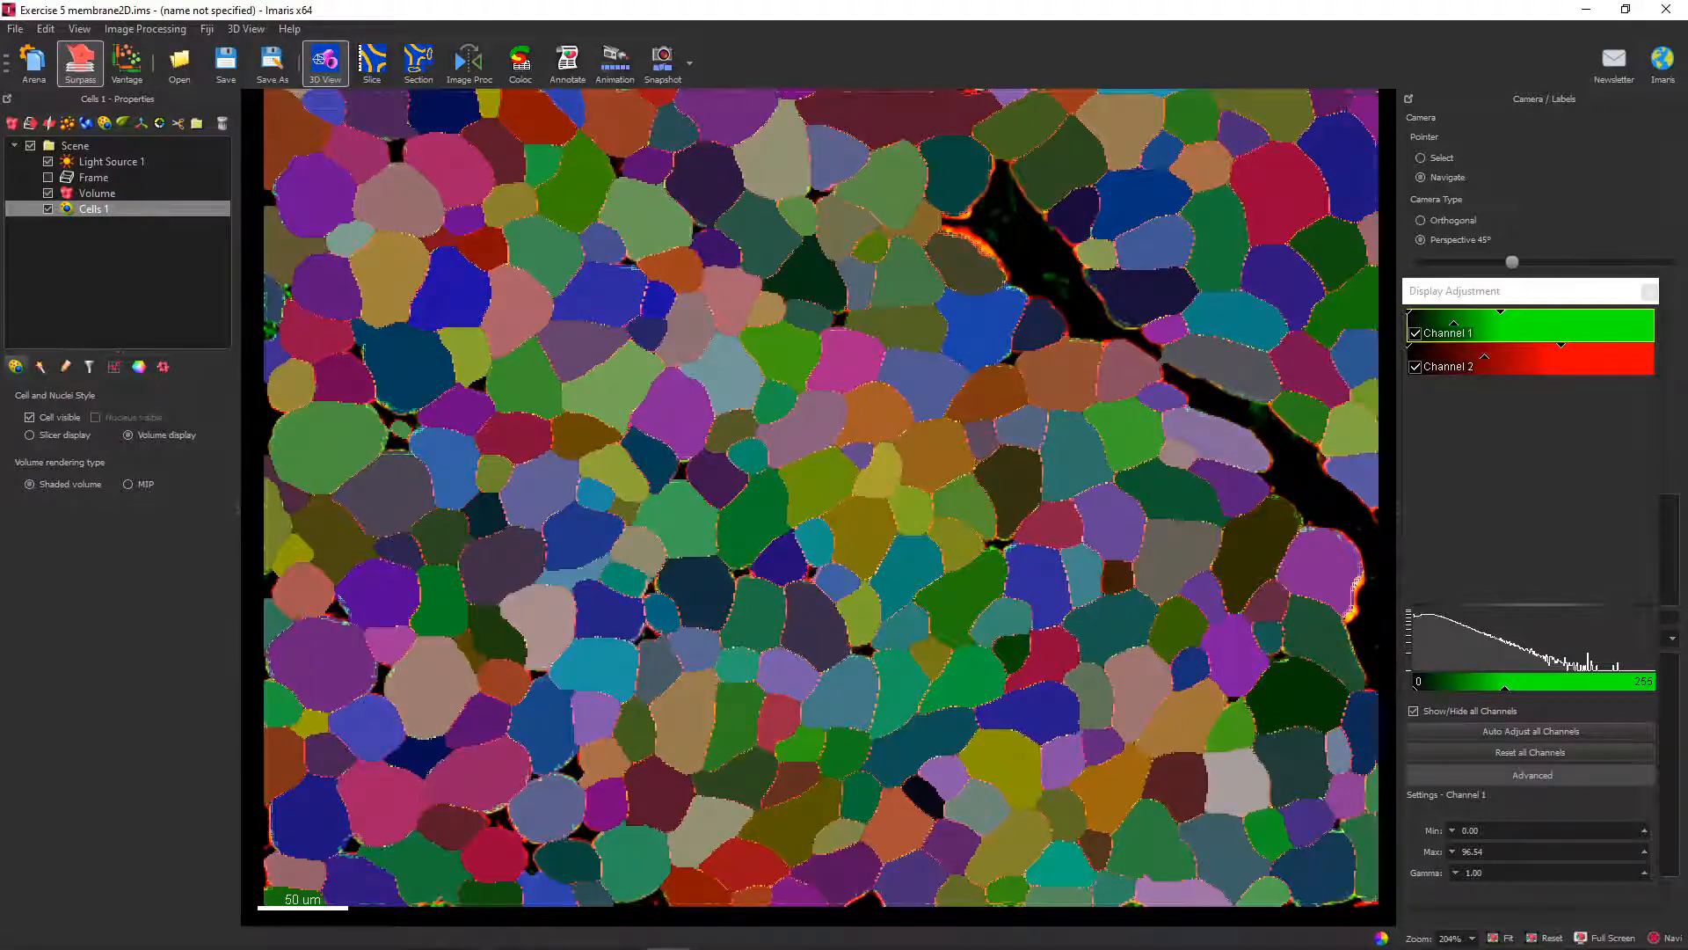
Compare the slicer and volume displays of the cells, keep the slicer display, and view the image without the cells.
{"action": "left_click", "coordinate": [30, 436]}
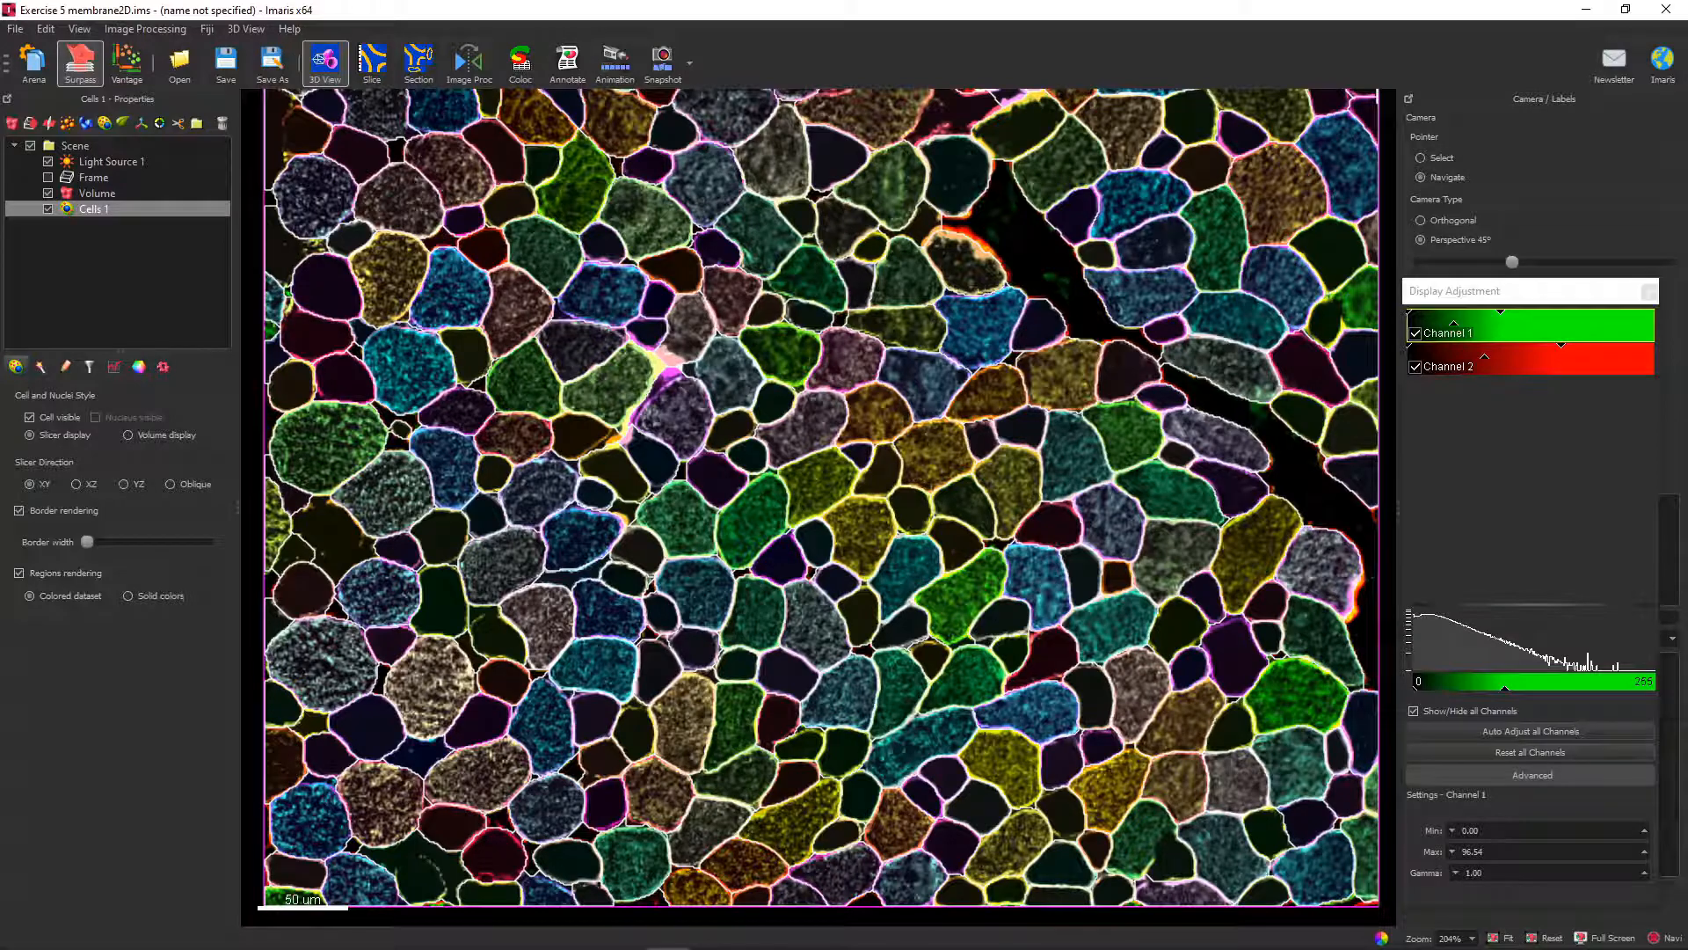
{"action": "left_click", "coordinate": [128, 435]}
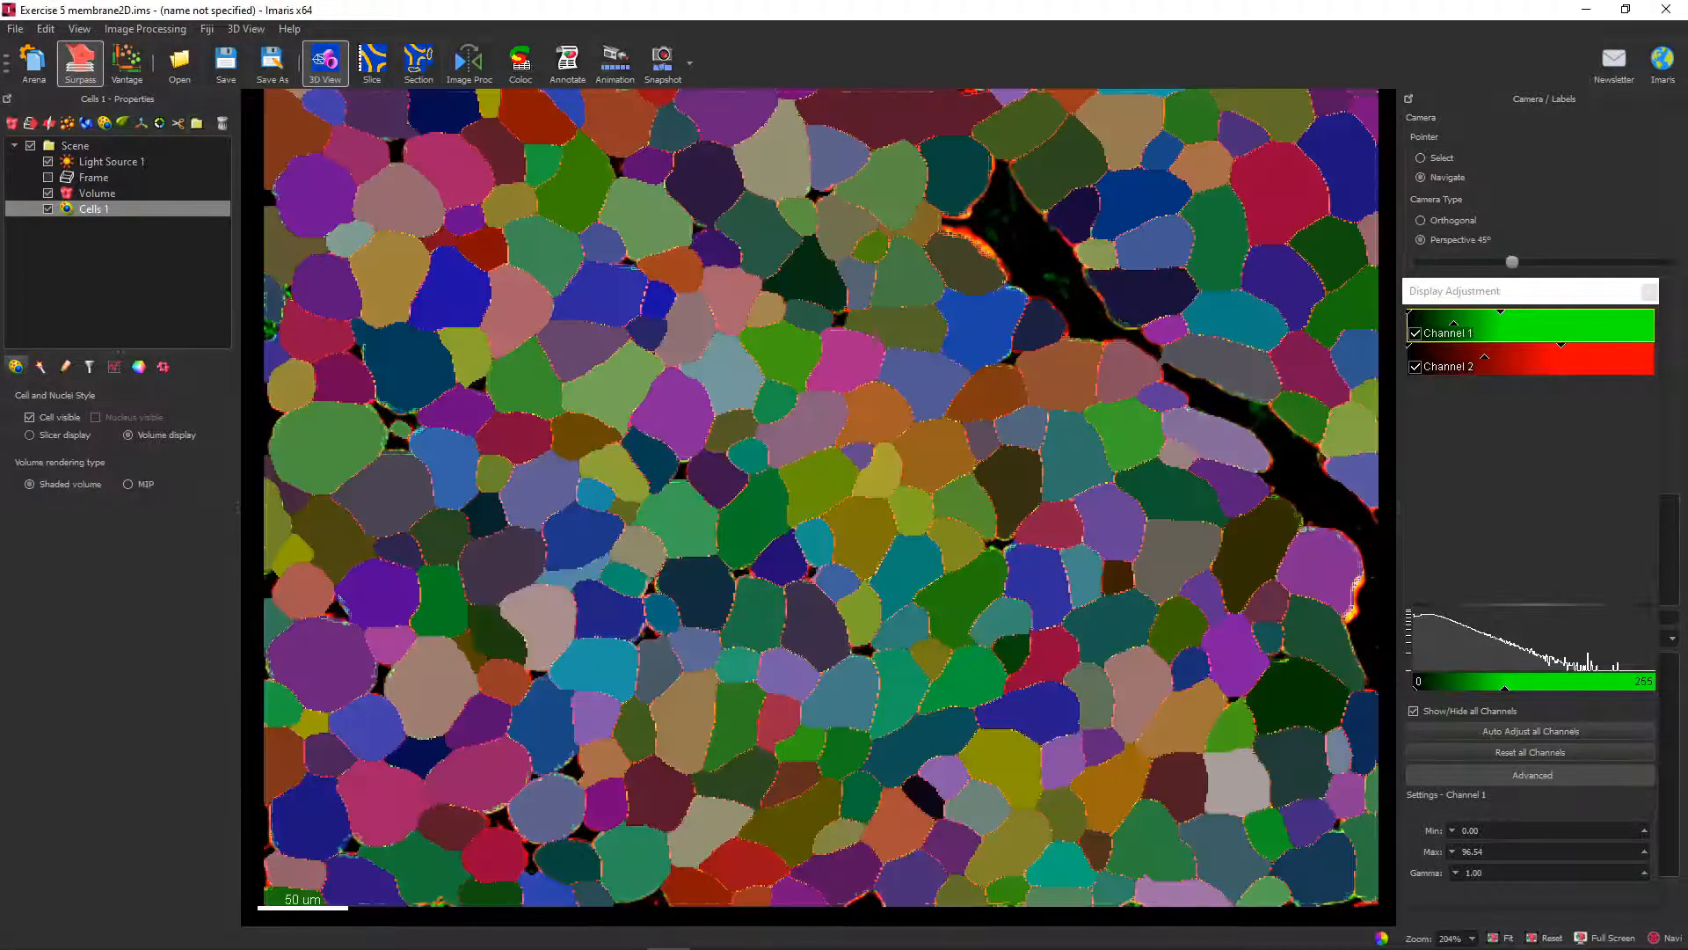
{"action": "left_click", "coordinate": [30, 435]}
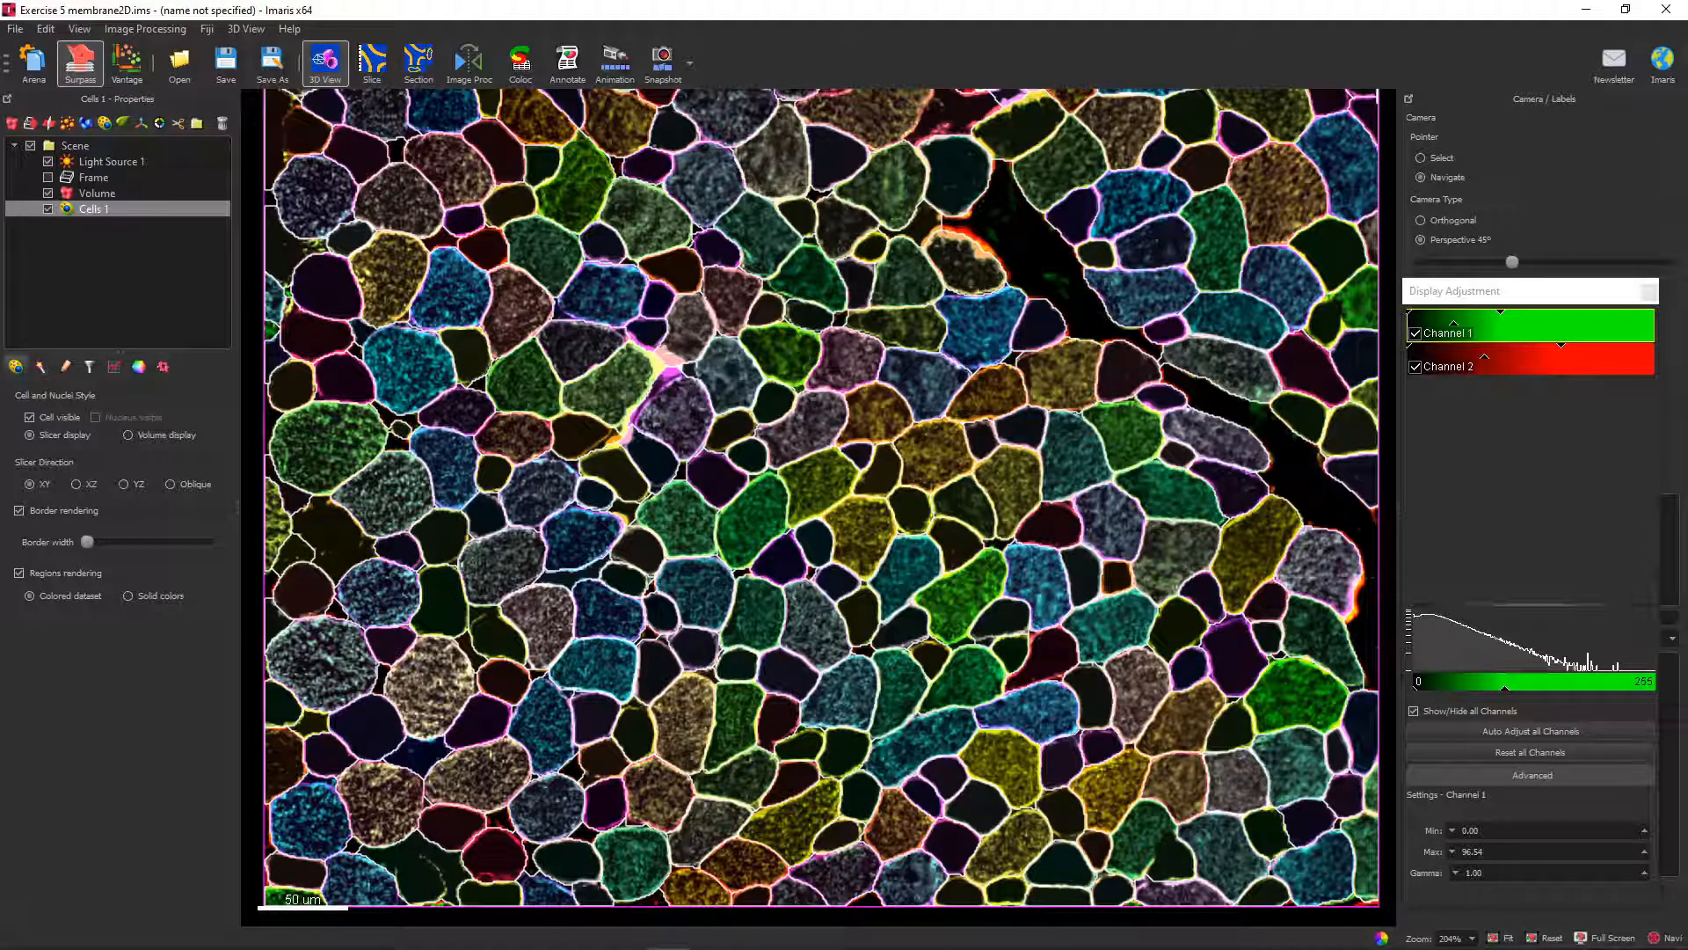
{"action": "left_click", "coordinate": [48, 210]}
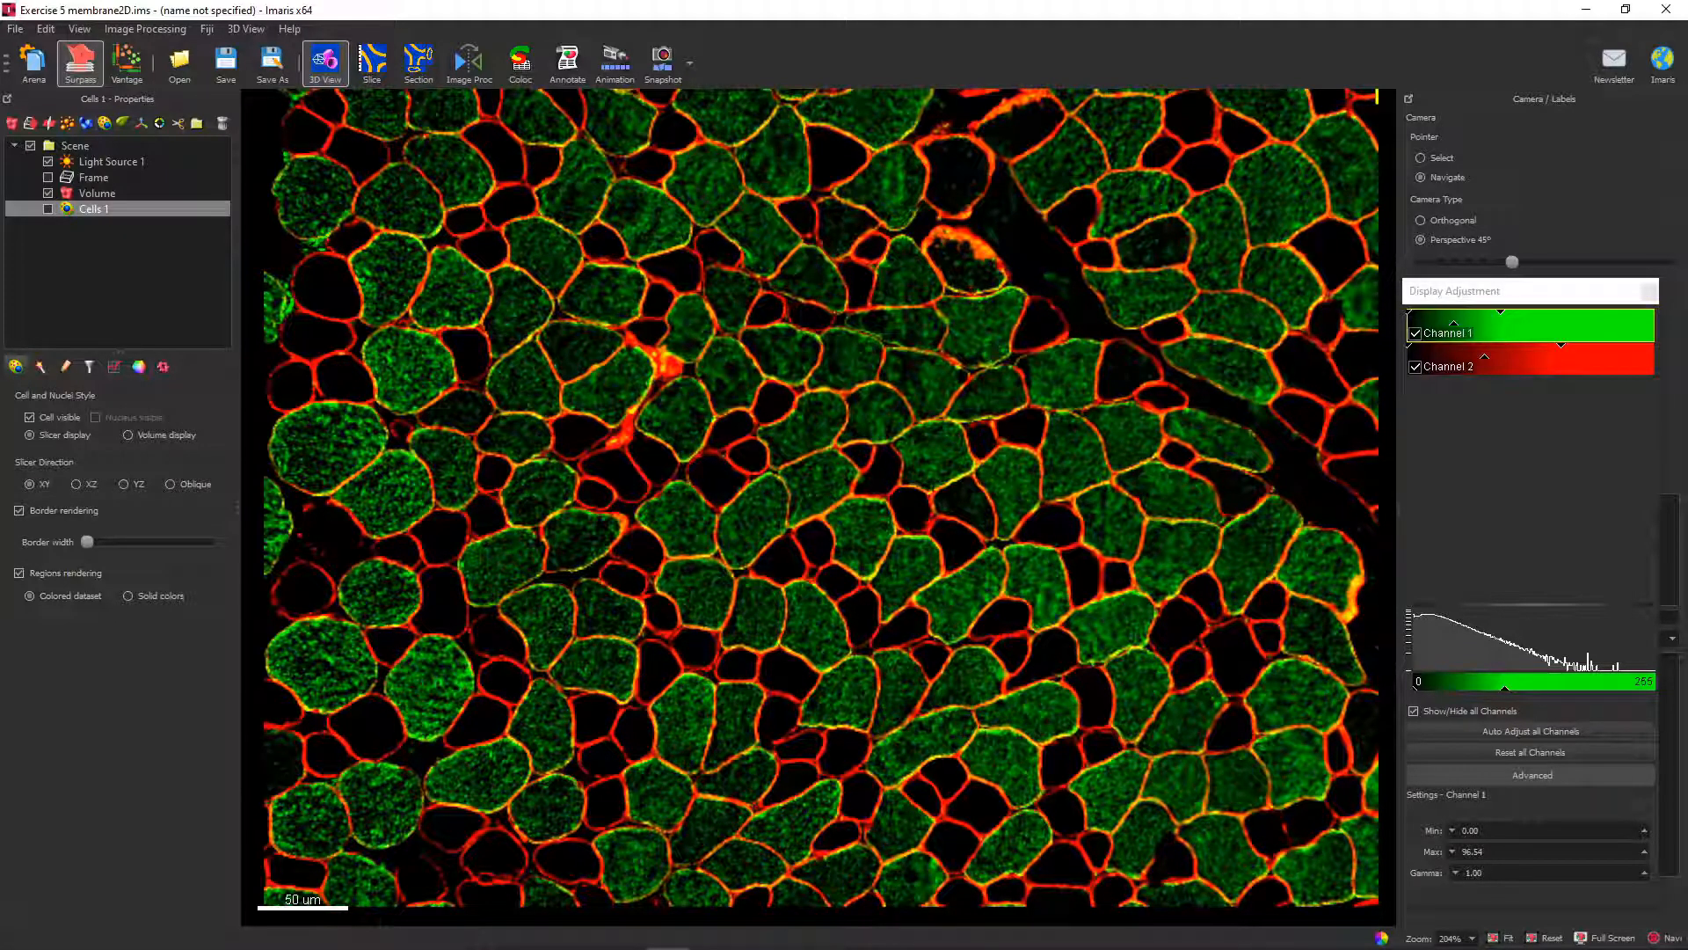
Show the cells again, clear their selection, and add a filter based on Cell Intensity Mean Ch=1 Img=1.
{"action": "left_click", "coordinate": [90, 367]}
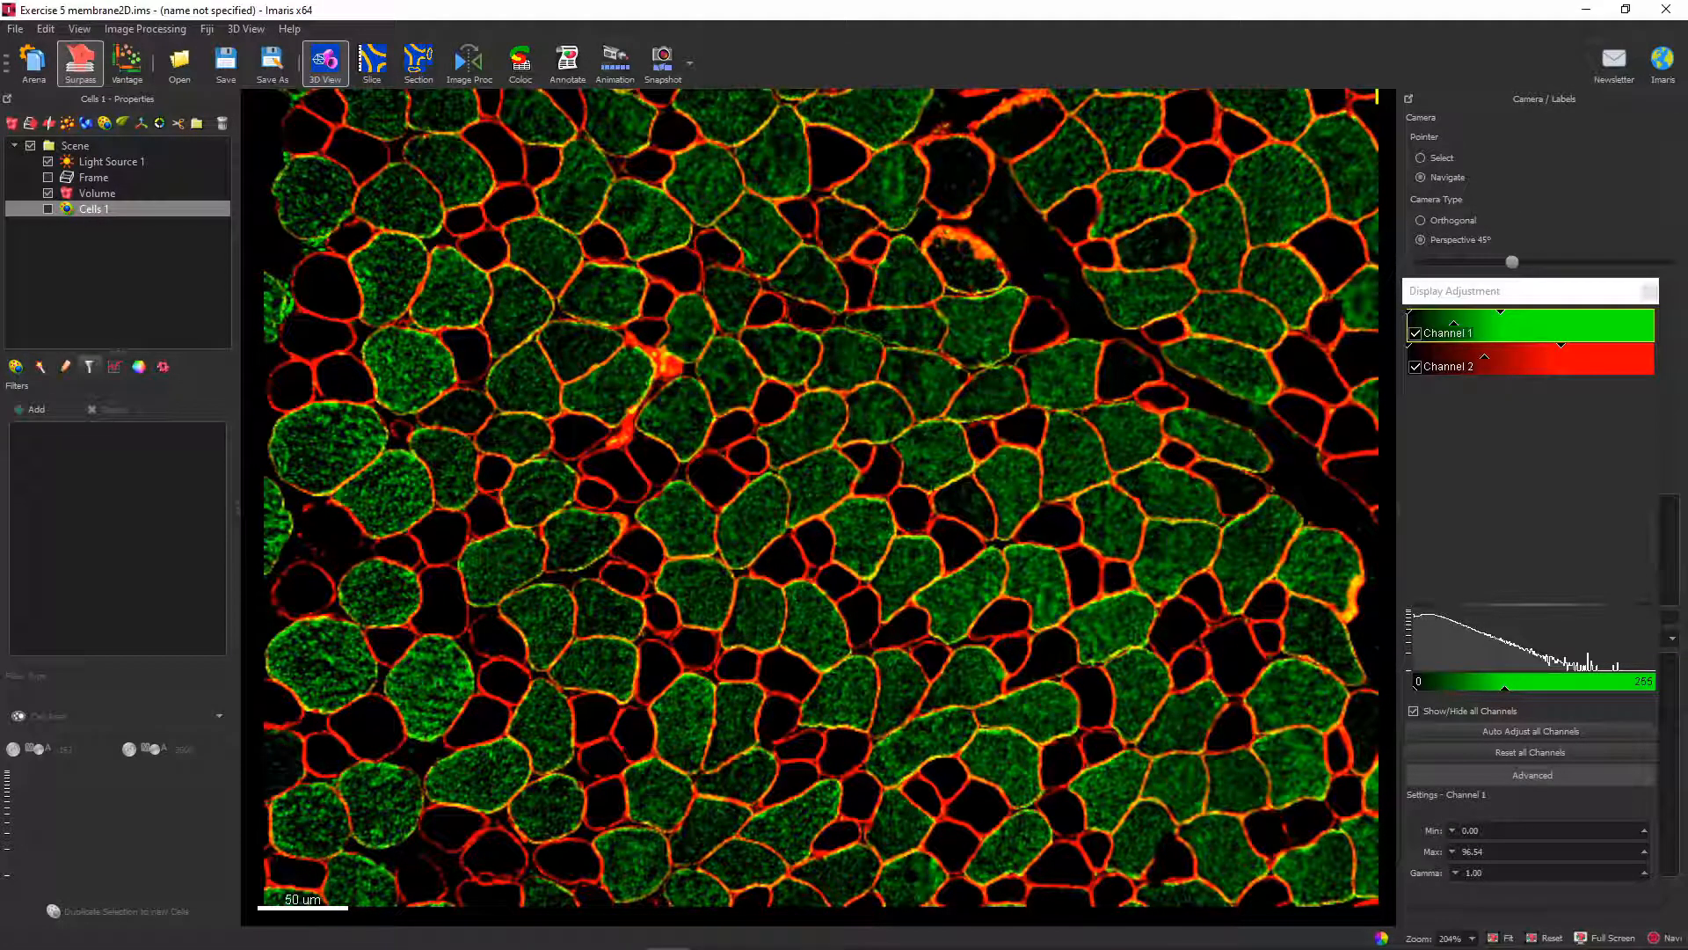
{"action": "left_click", "coordinate": [47, 209]}
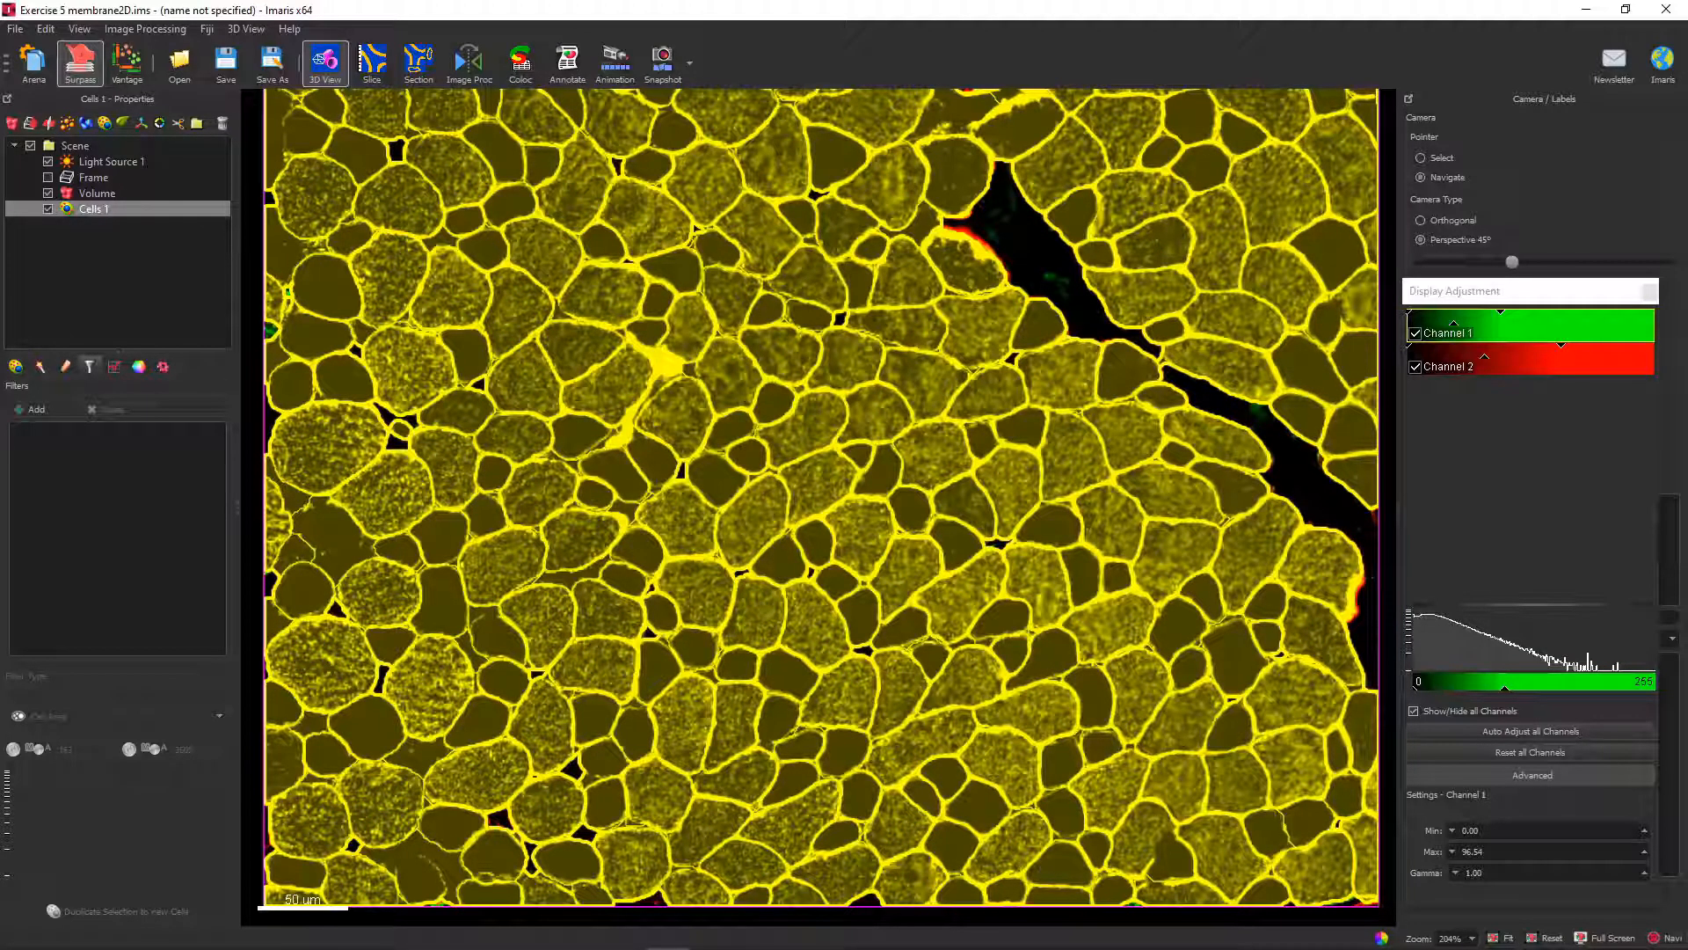
{"action": "left_click", "coordinate": [1013, 264]}
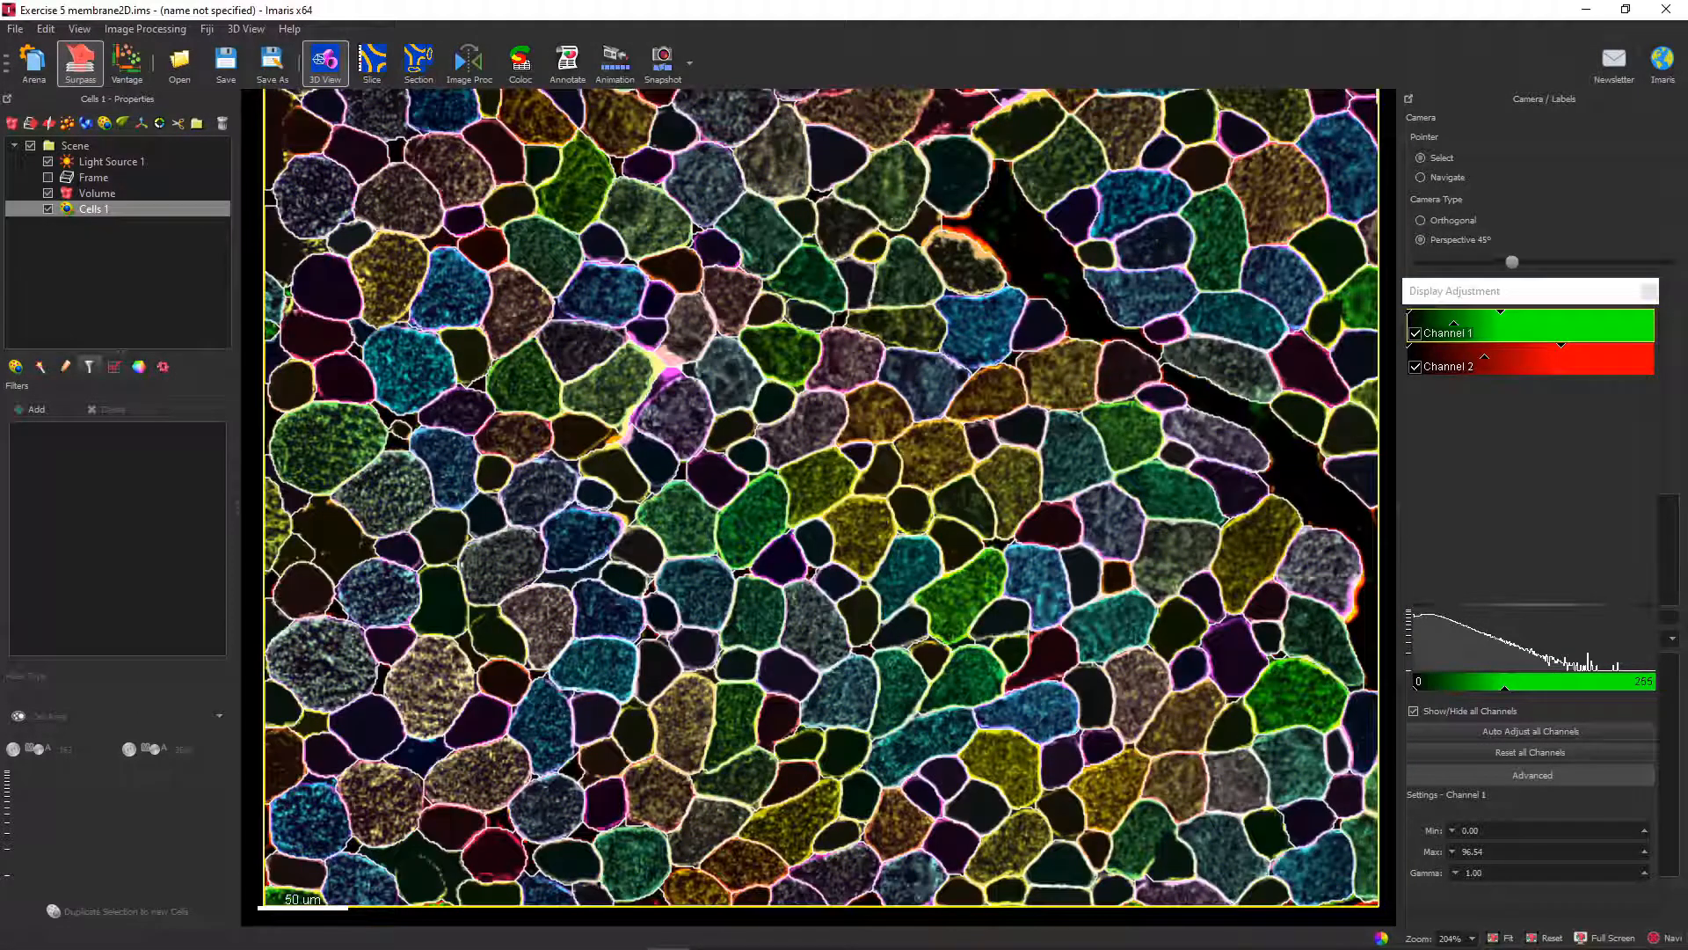
{"action": "left_click", "coordinate": [36, 409]}
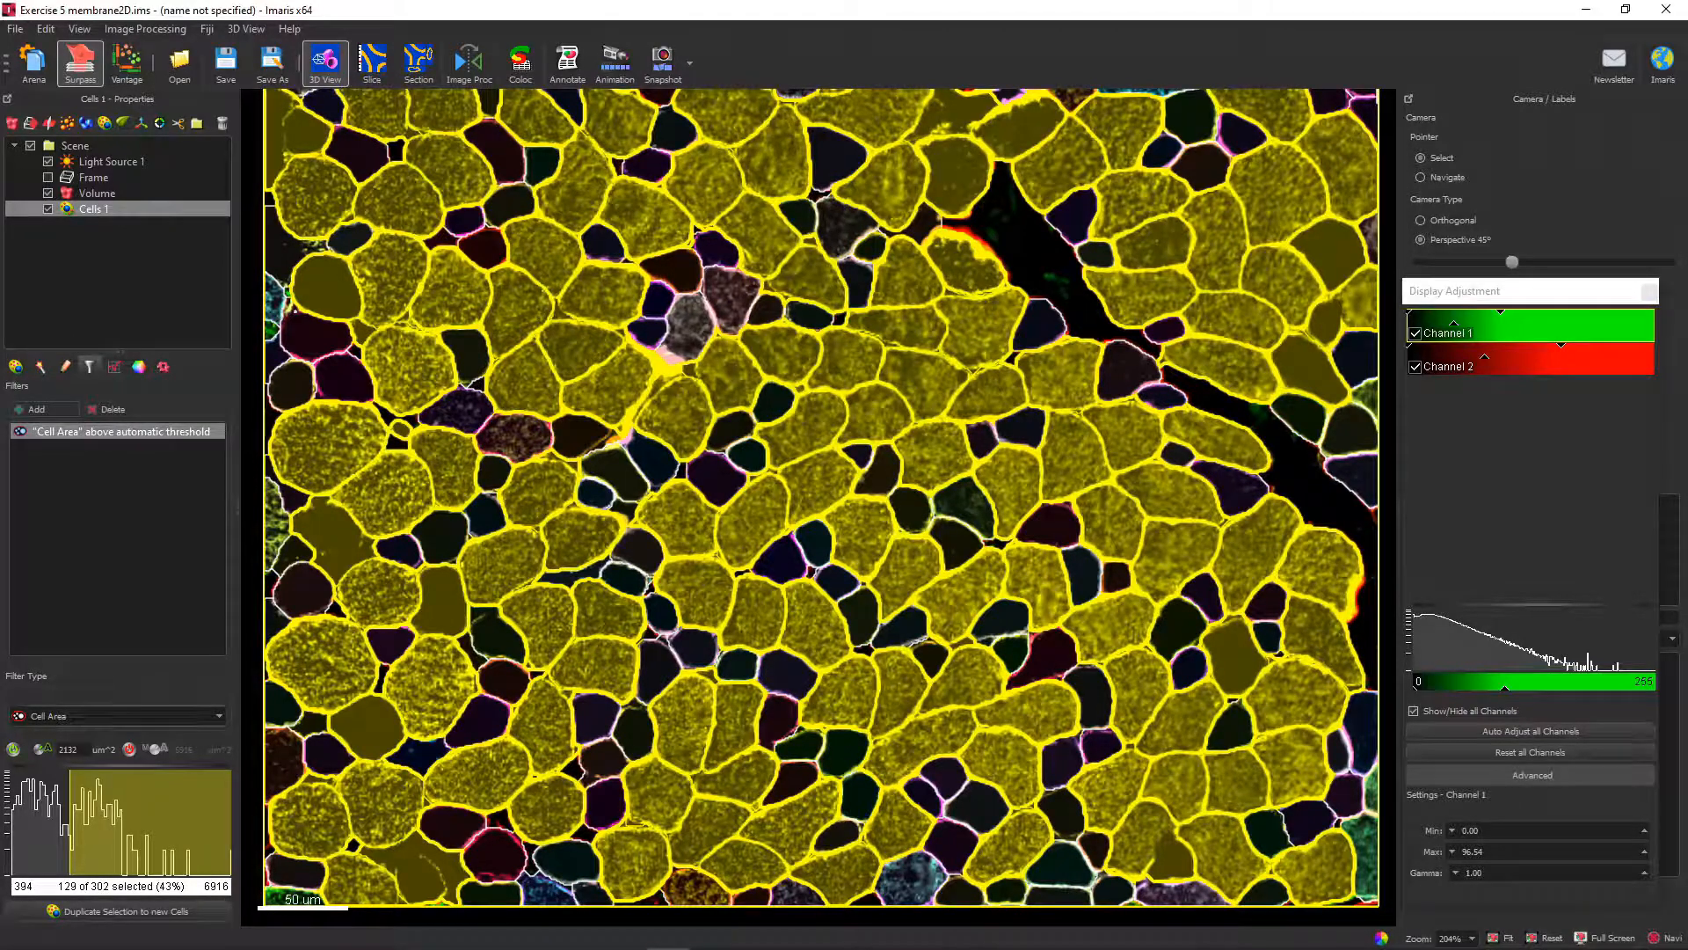
{"action": "left_click", "coordinate": [119, 716]}
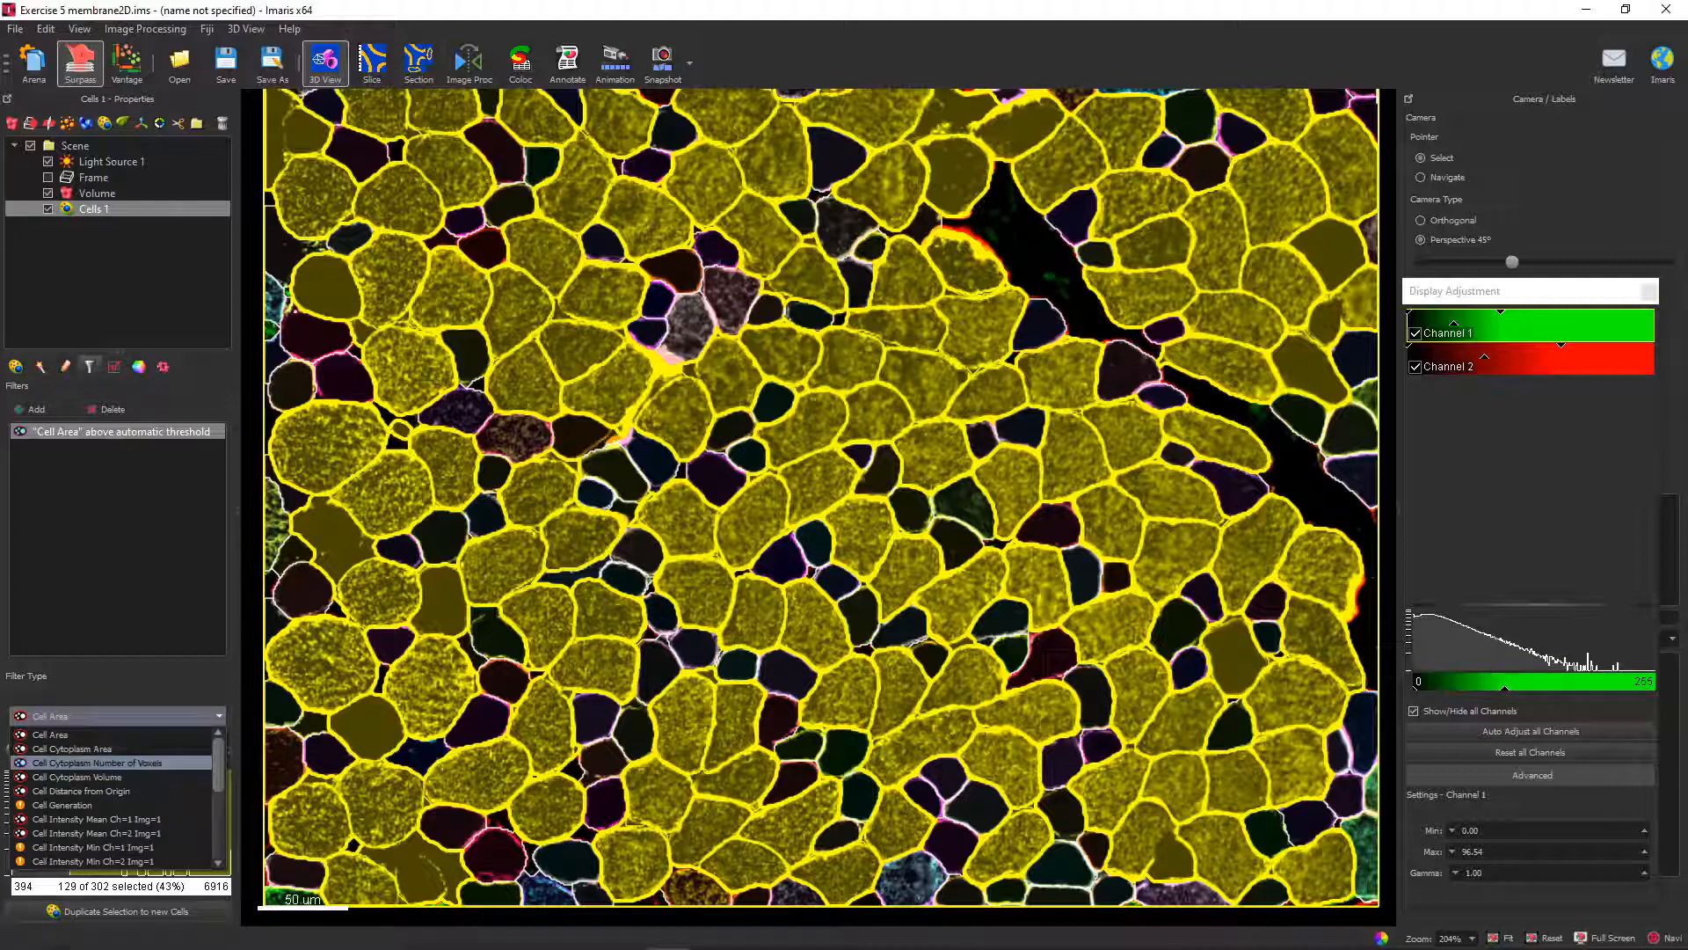
{"action": "scroll", "coordinate": [114, 792], "scroll_direction": "down", "scroll_amount": 2}
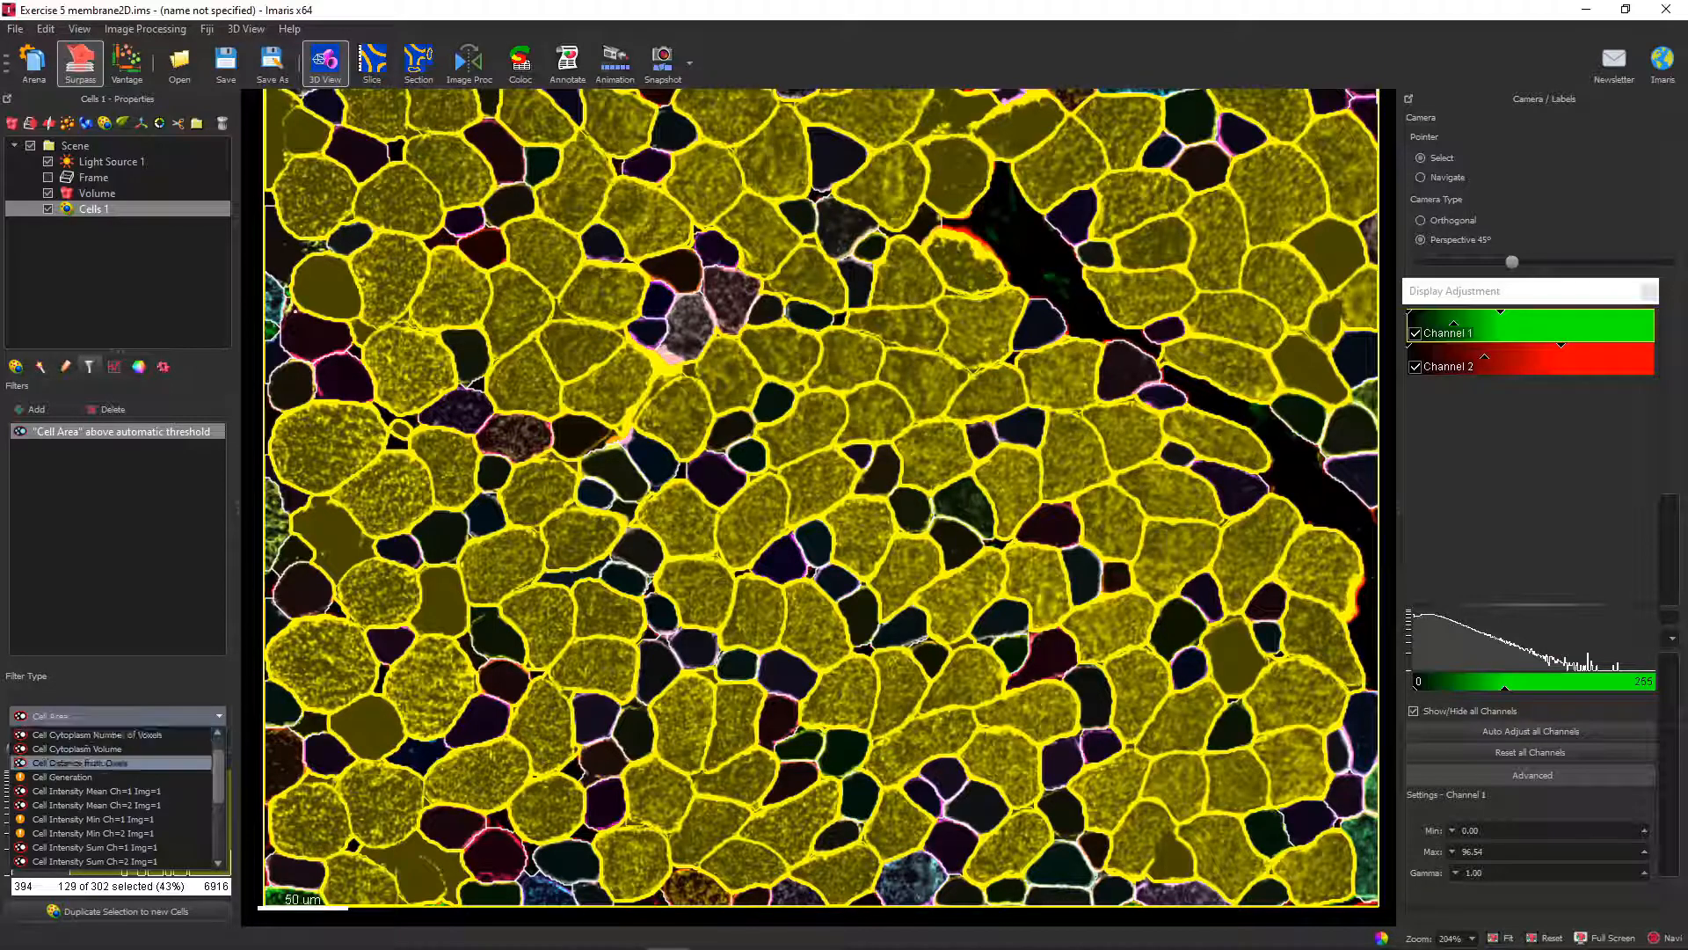
{"action": "scroll", "coordinate": [114, 791], "scroll_direction": "up", "scroll_amount": 2}
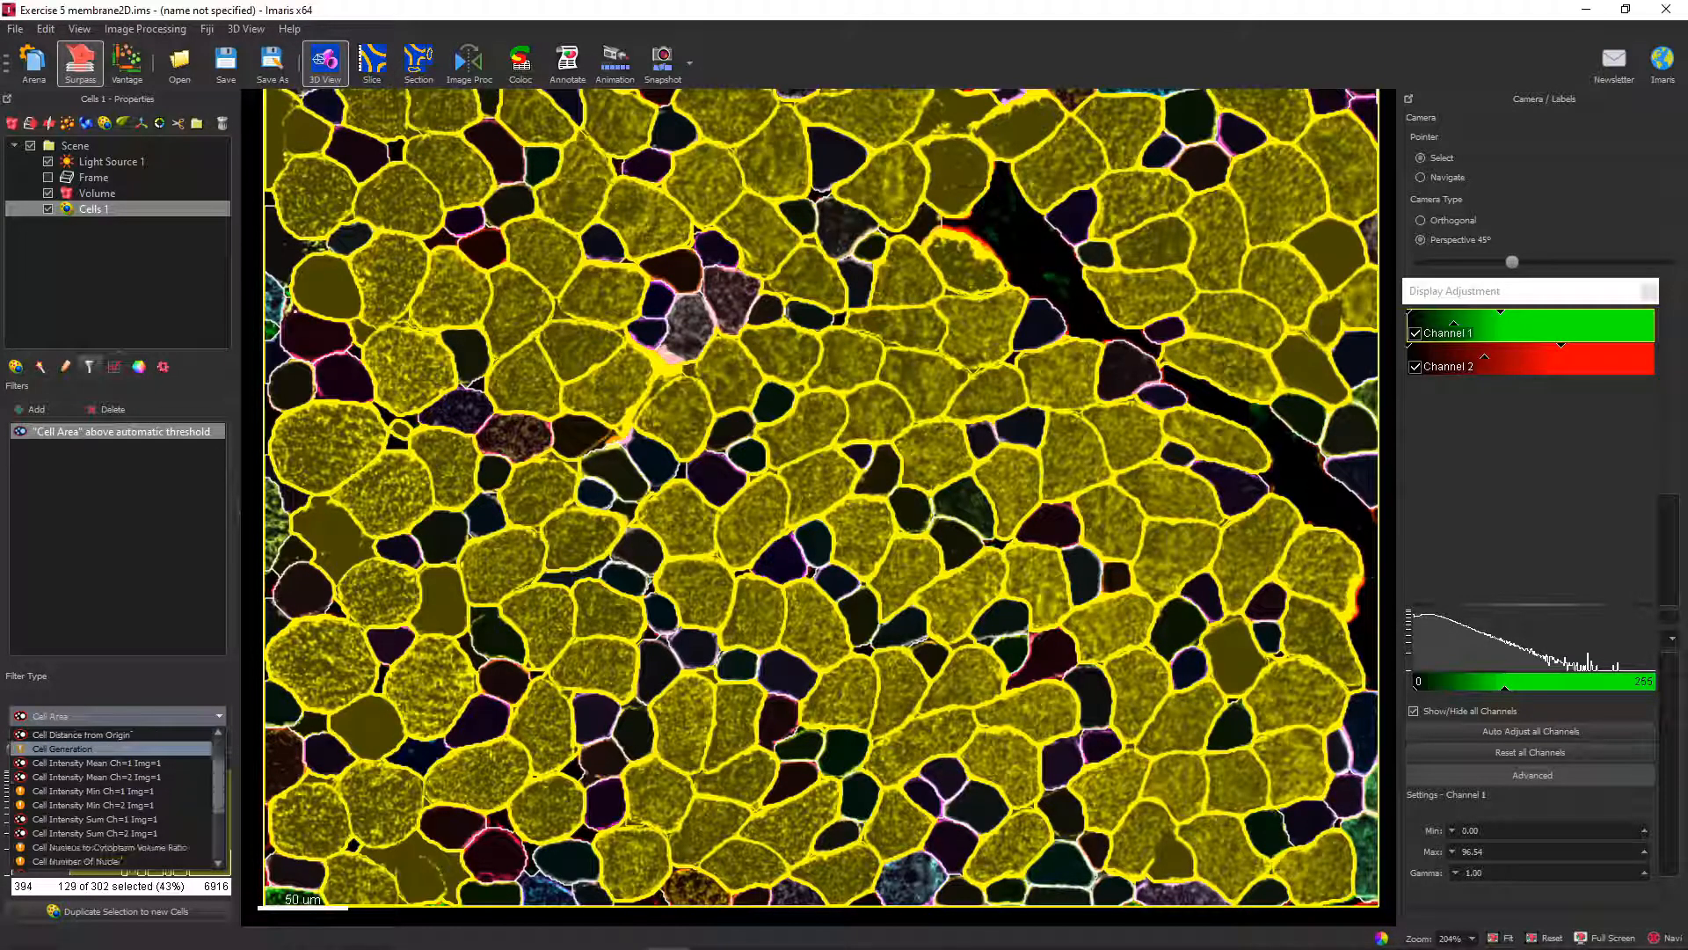
{"action": "scroll", "coordinate": [115, 791], "scroll_direction": "down", "scroll_amount": 4}
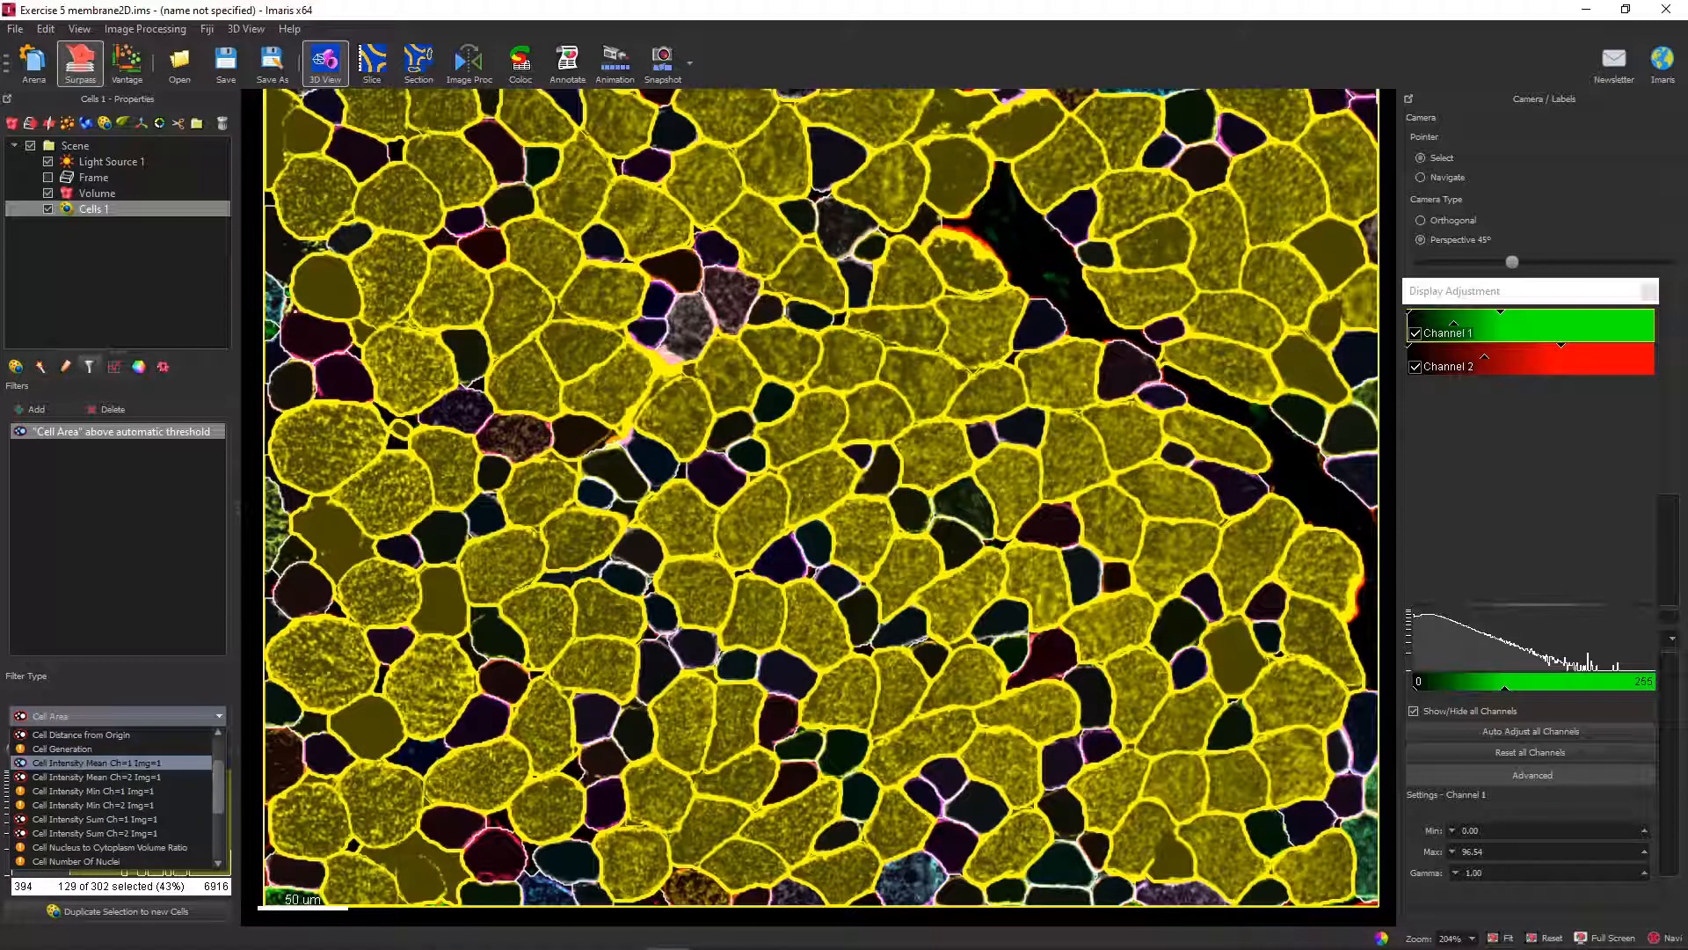
{"action": "left_click", "coordinate": [96, 762]}
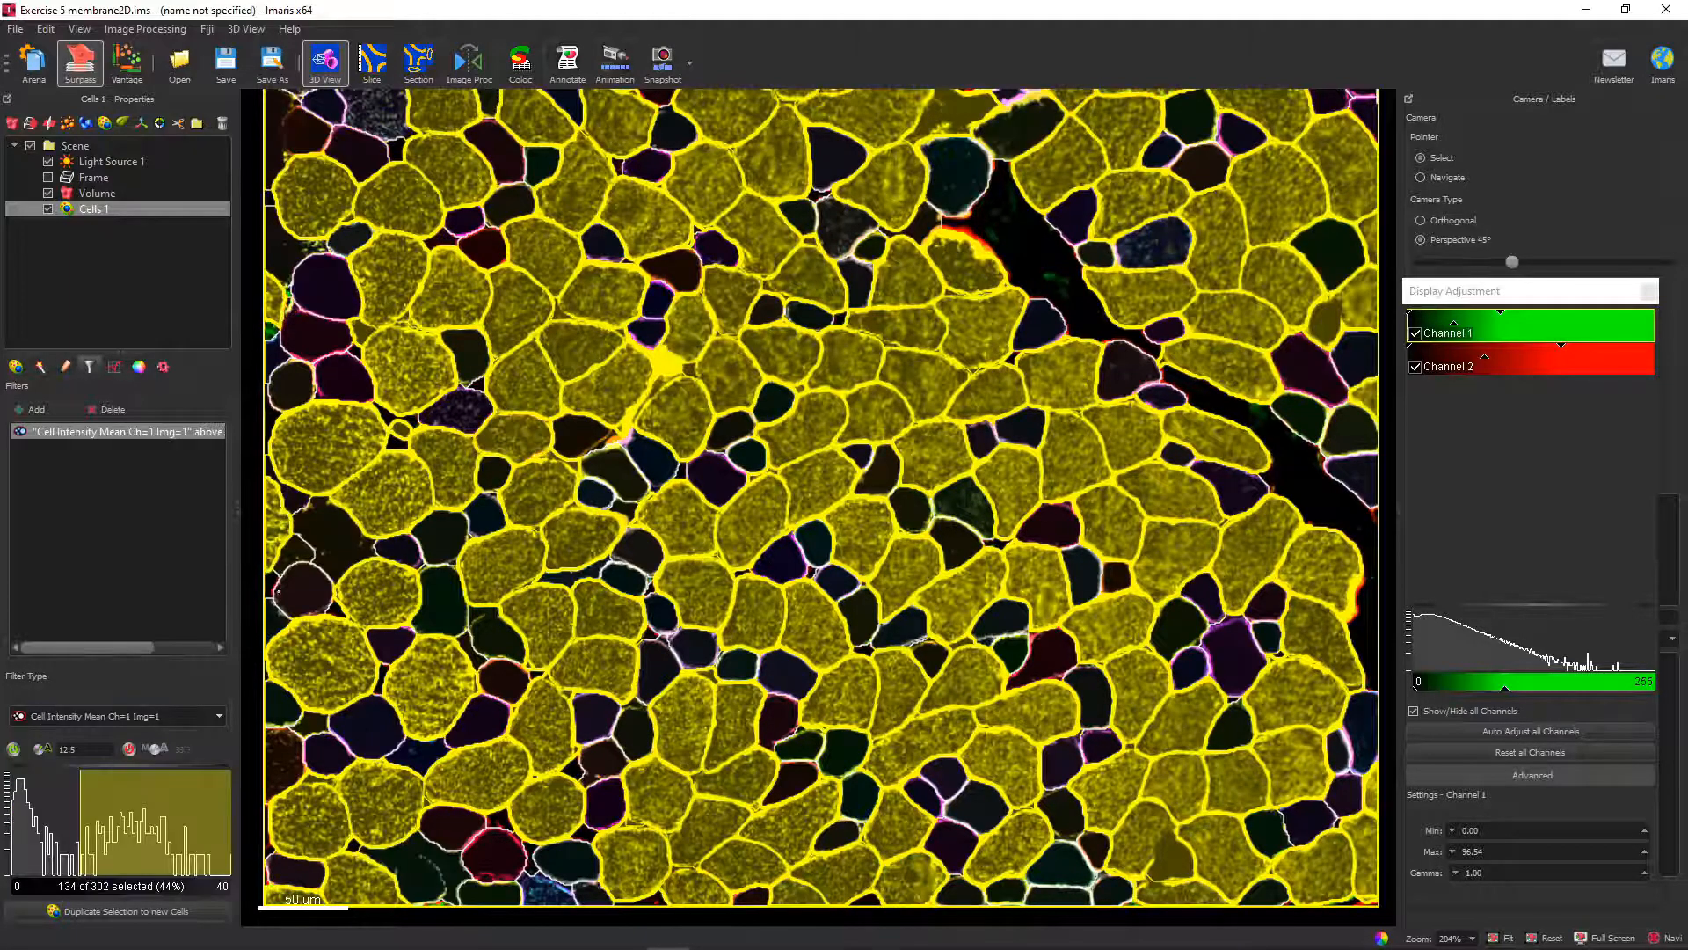
Lower the mean intensity filter's threshold to 7.15 and duplicate the selected cells into a new Cells object.
{"action": "mouse_move", "coordinate": [80, 823]}
{"action": "left_mouse_down"}
{"action": "mouse_move", "coordinate": [110, 822]}
{"action": "mouse_move", "coordinate": [69, 822]}
{"action": "left_mouse_up"}
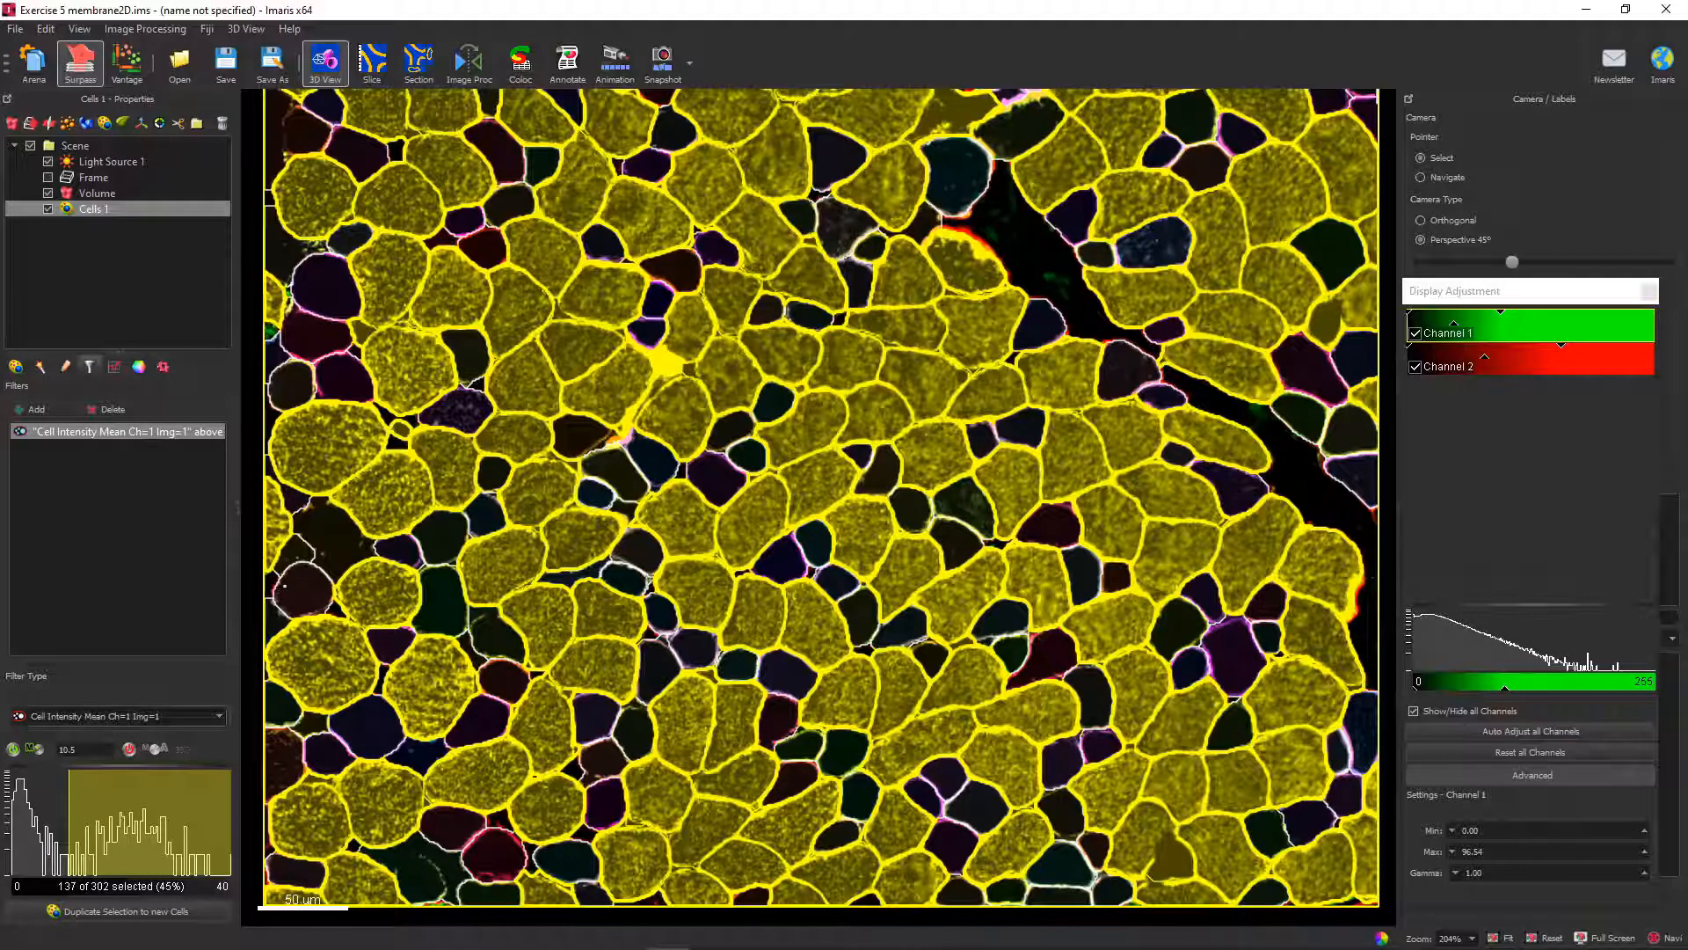
{"action": "left_click_drag", "start_coordinate": [69, 822], "coordinate": [50, 822]}
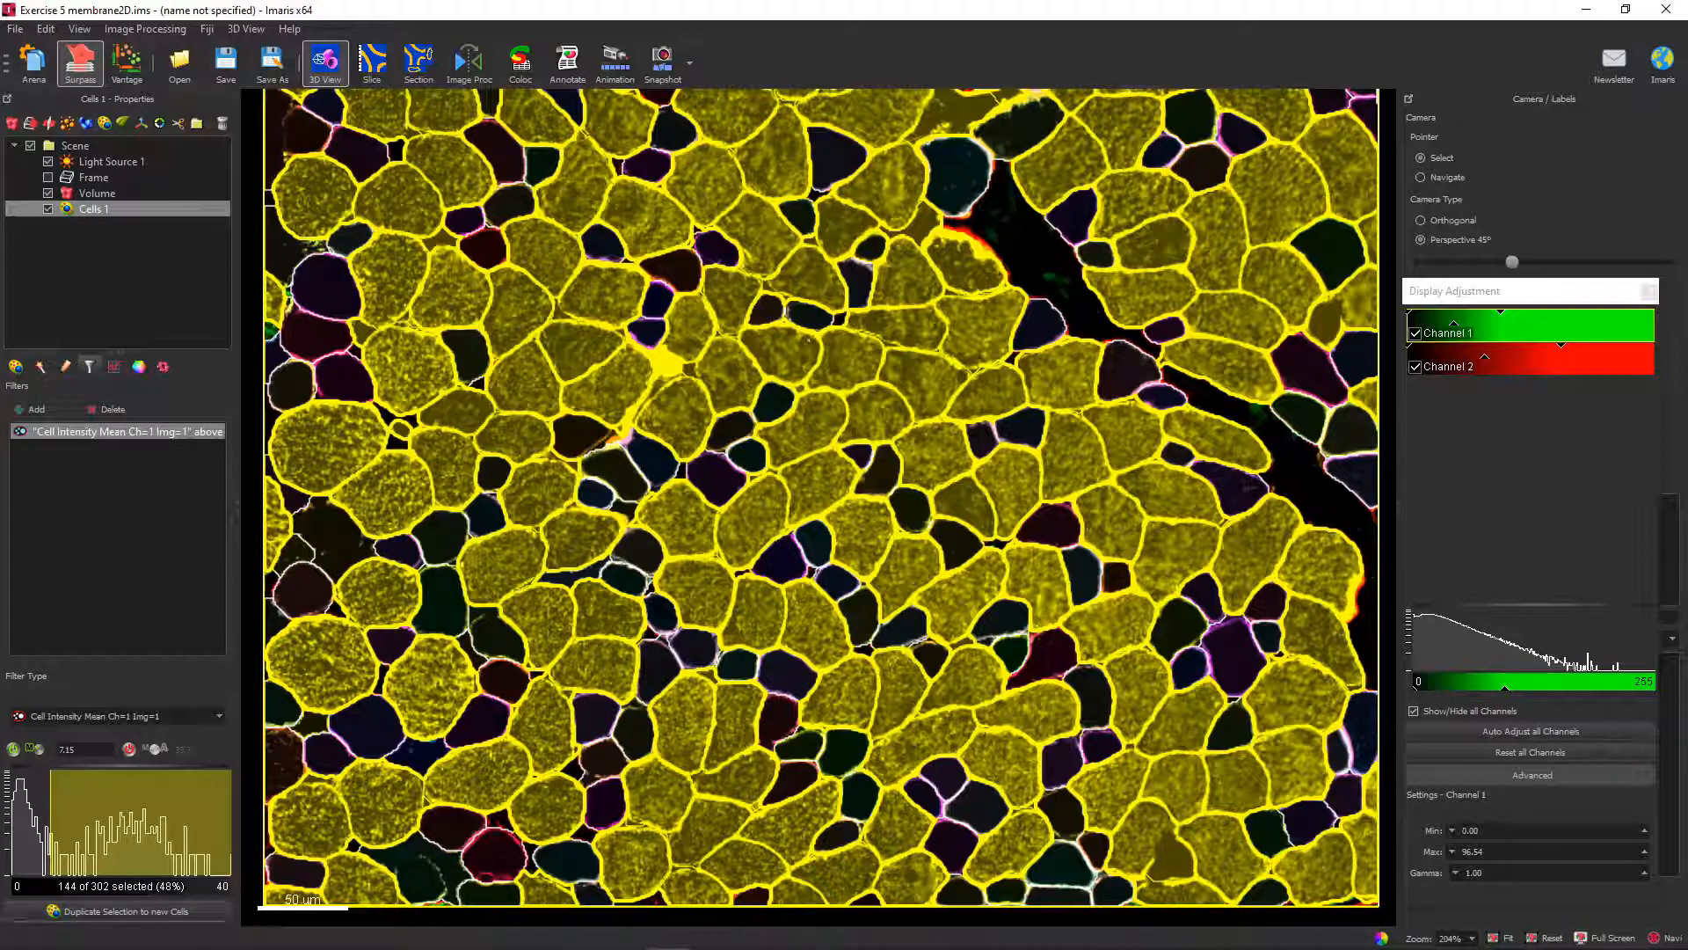
{"action": "left_click", "coordinate": [125, 911]}
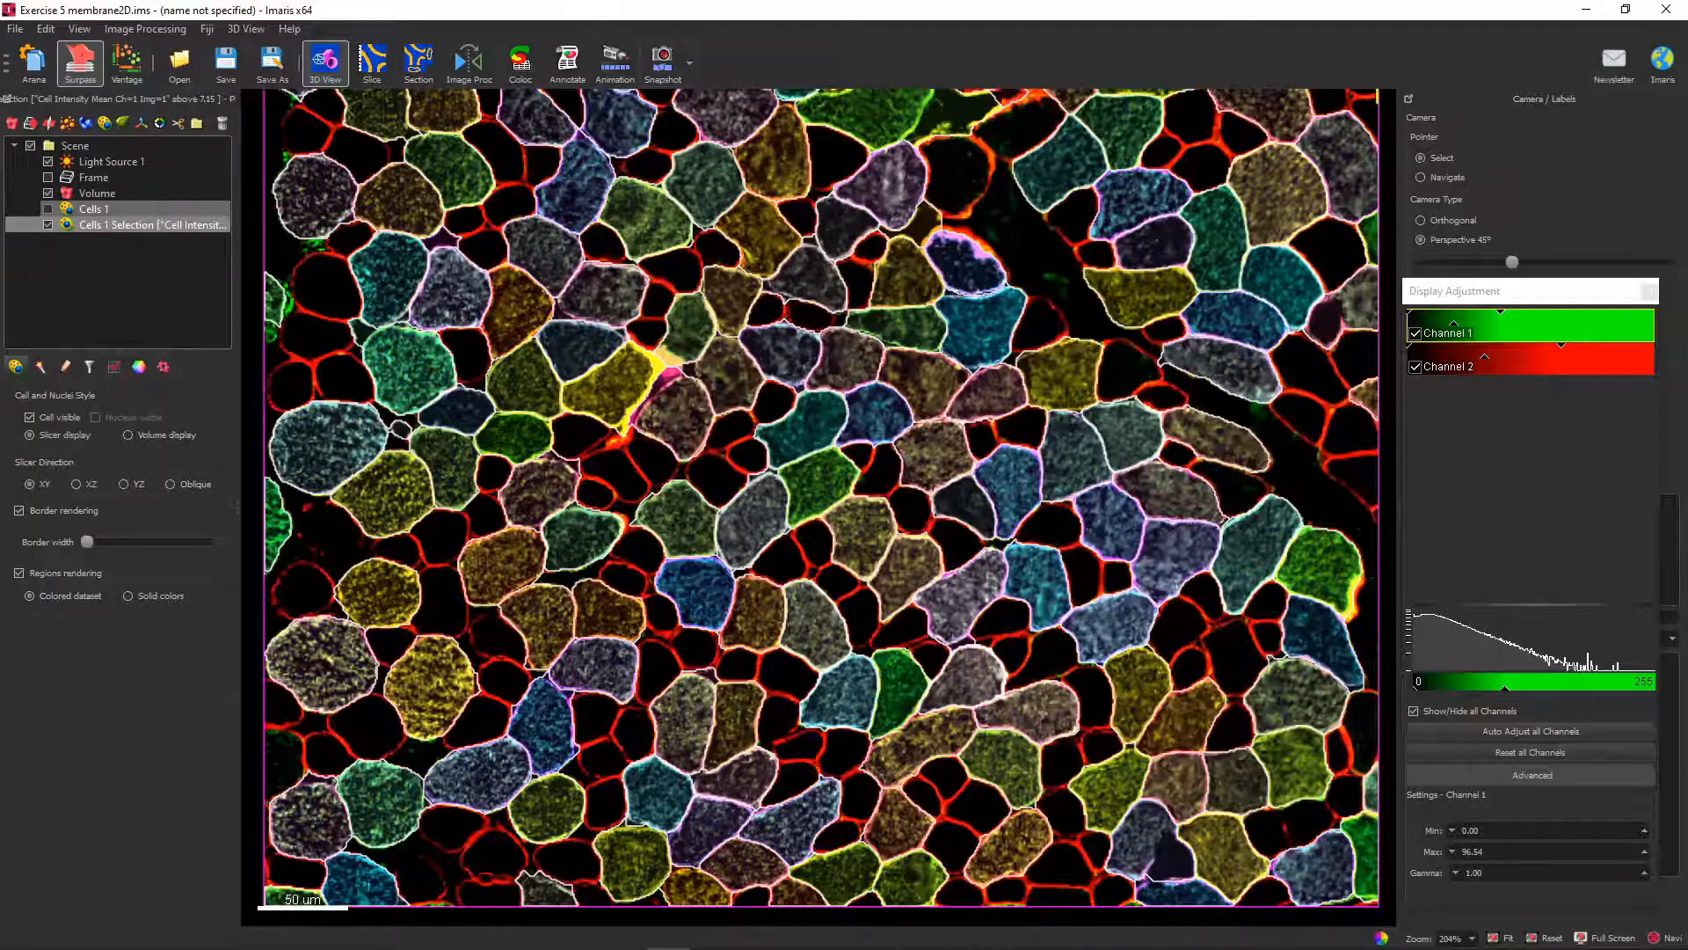
Show the original cells, switch the duplicated selection to volume display, and hide that selection.
{"action": "left_click", "coordinate": [48, 209]}
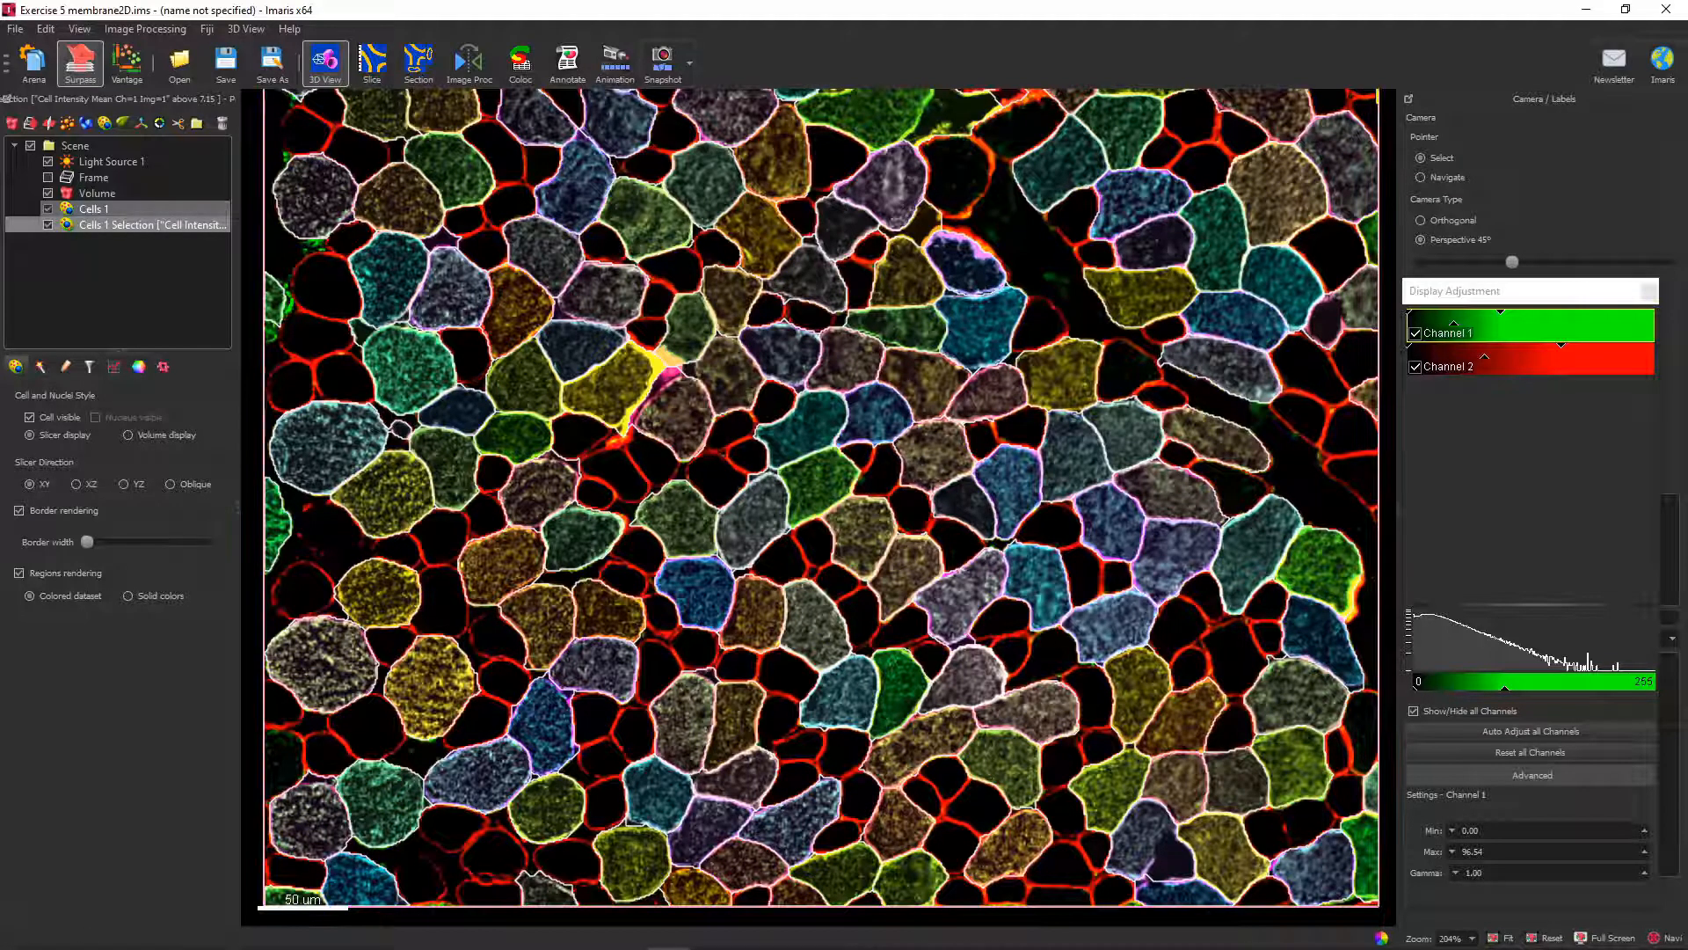
{"action": "left_click", "coordinate": [128, 434]}
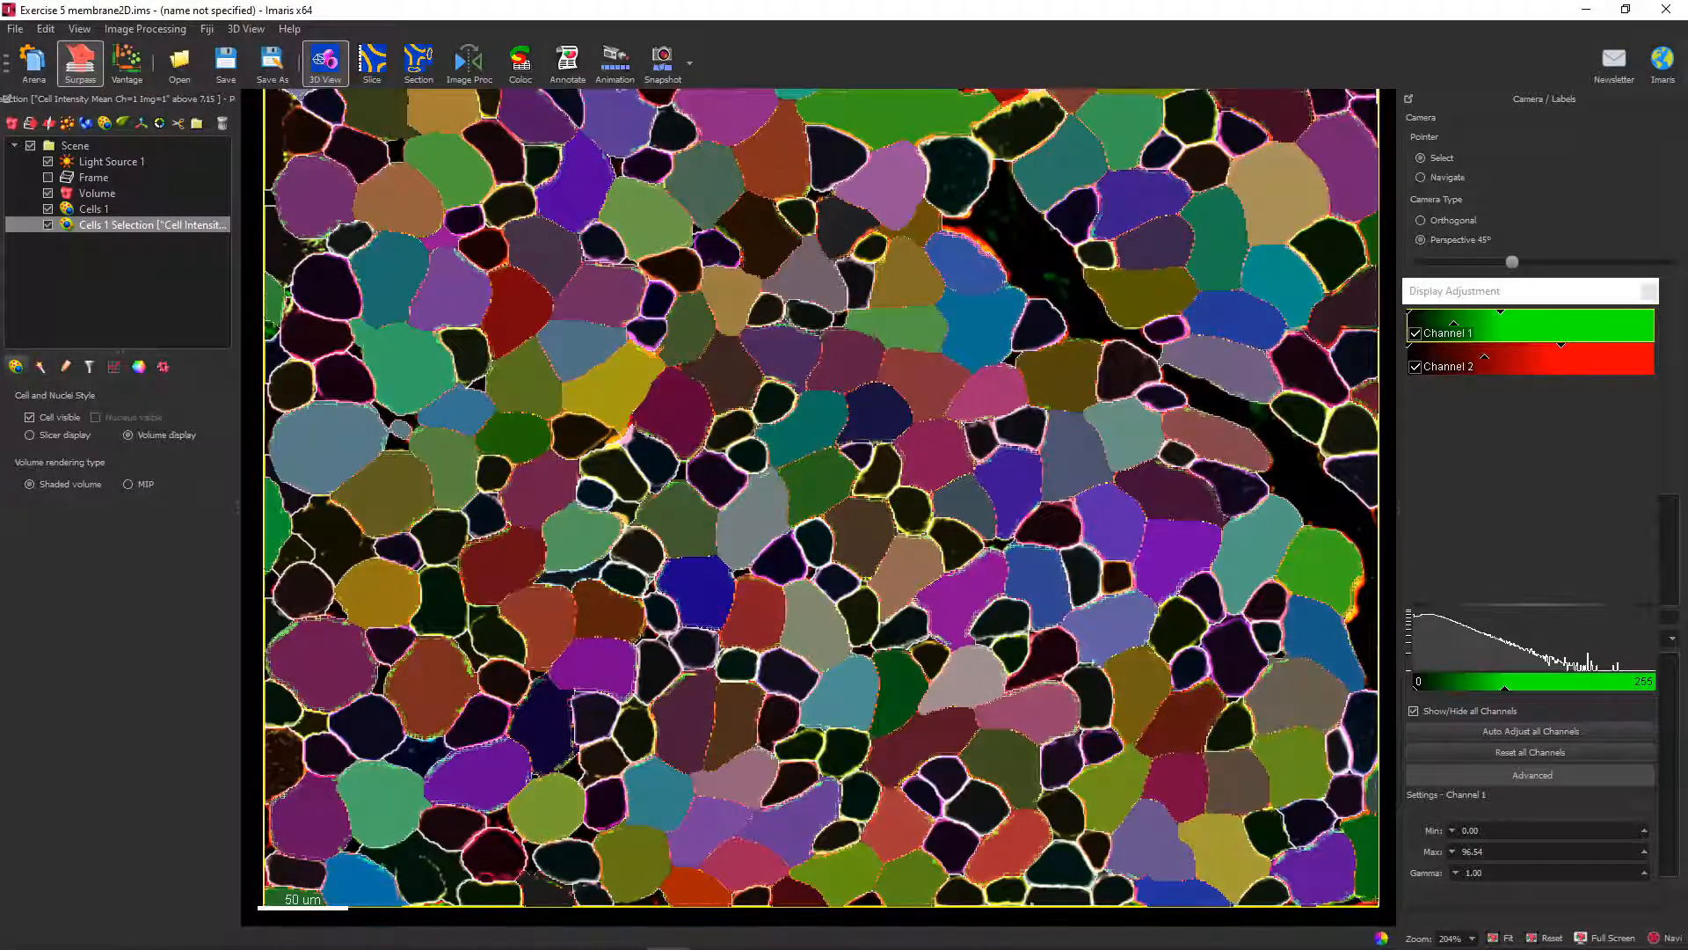
{"action": "left_click", "coordinate": [49, 225]}
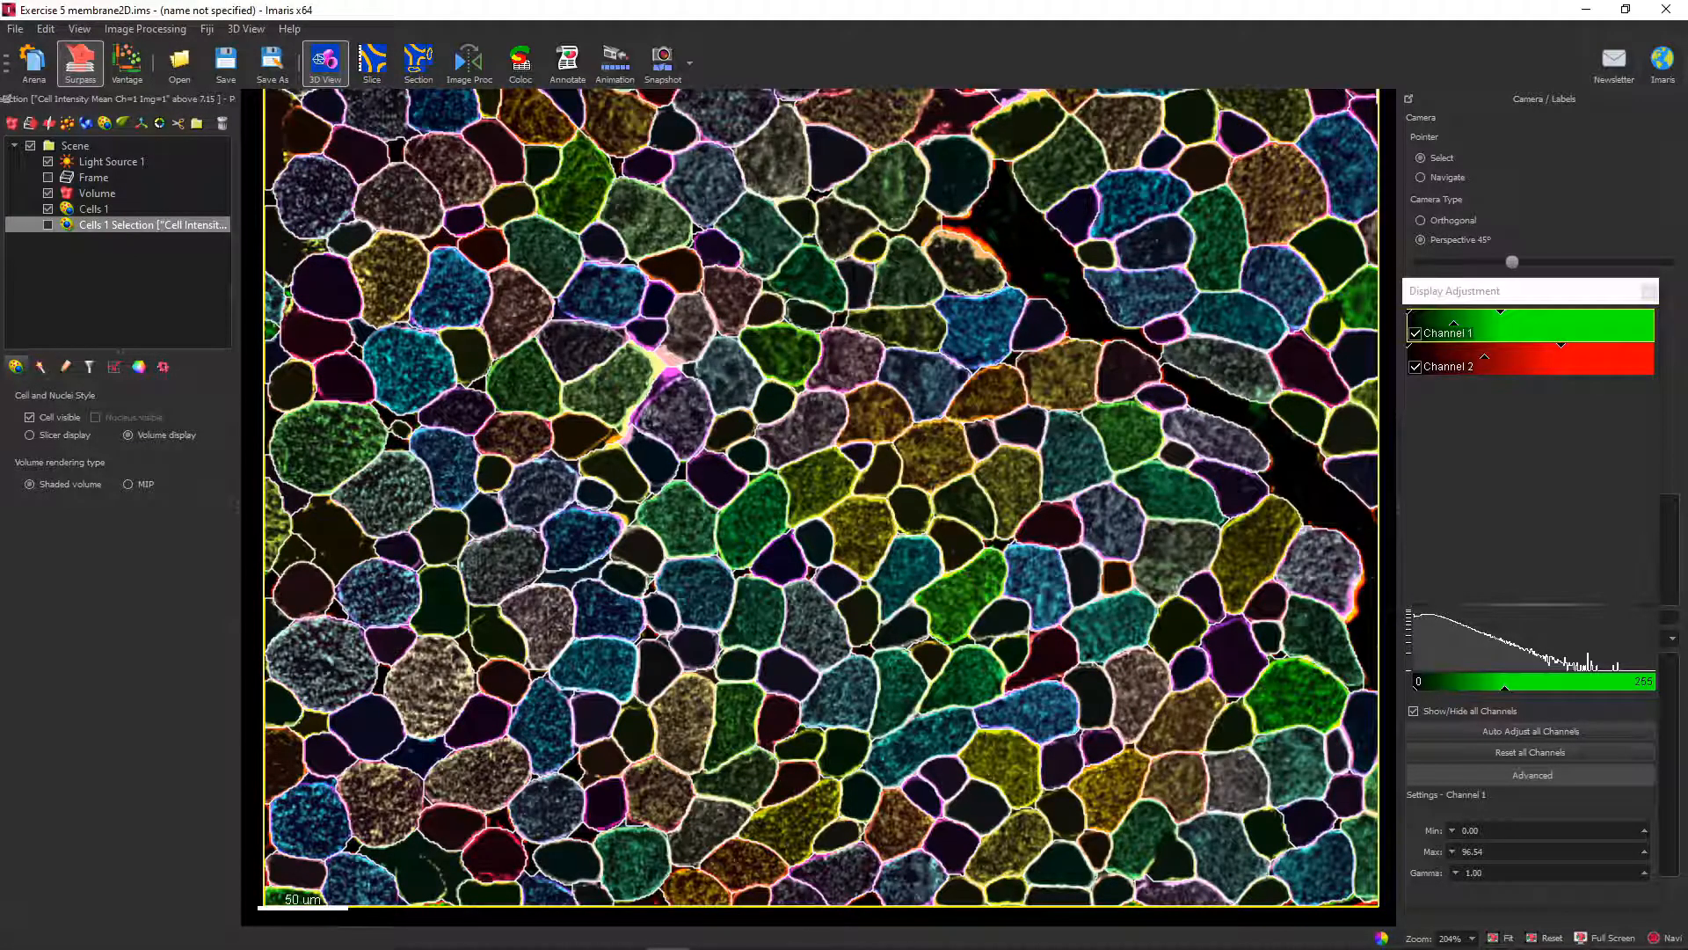
Set the original cells to volume display and compare them with the duplicated selection by alternating their visibility.
{"action": "left_click", "coordinate": [94, 210]}
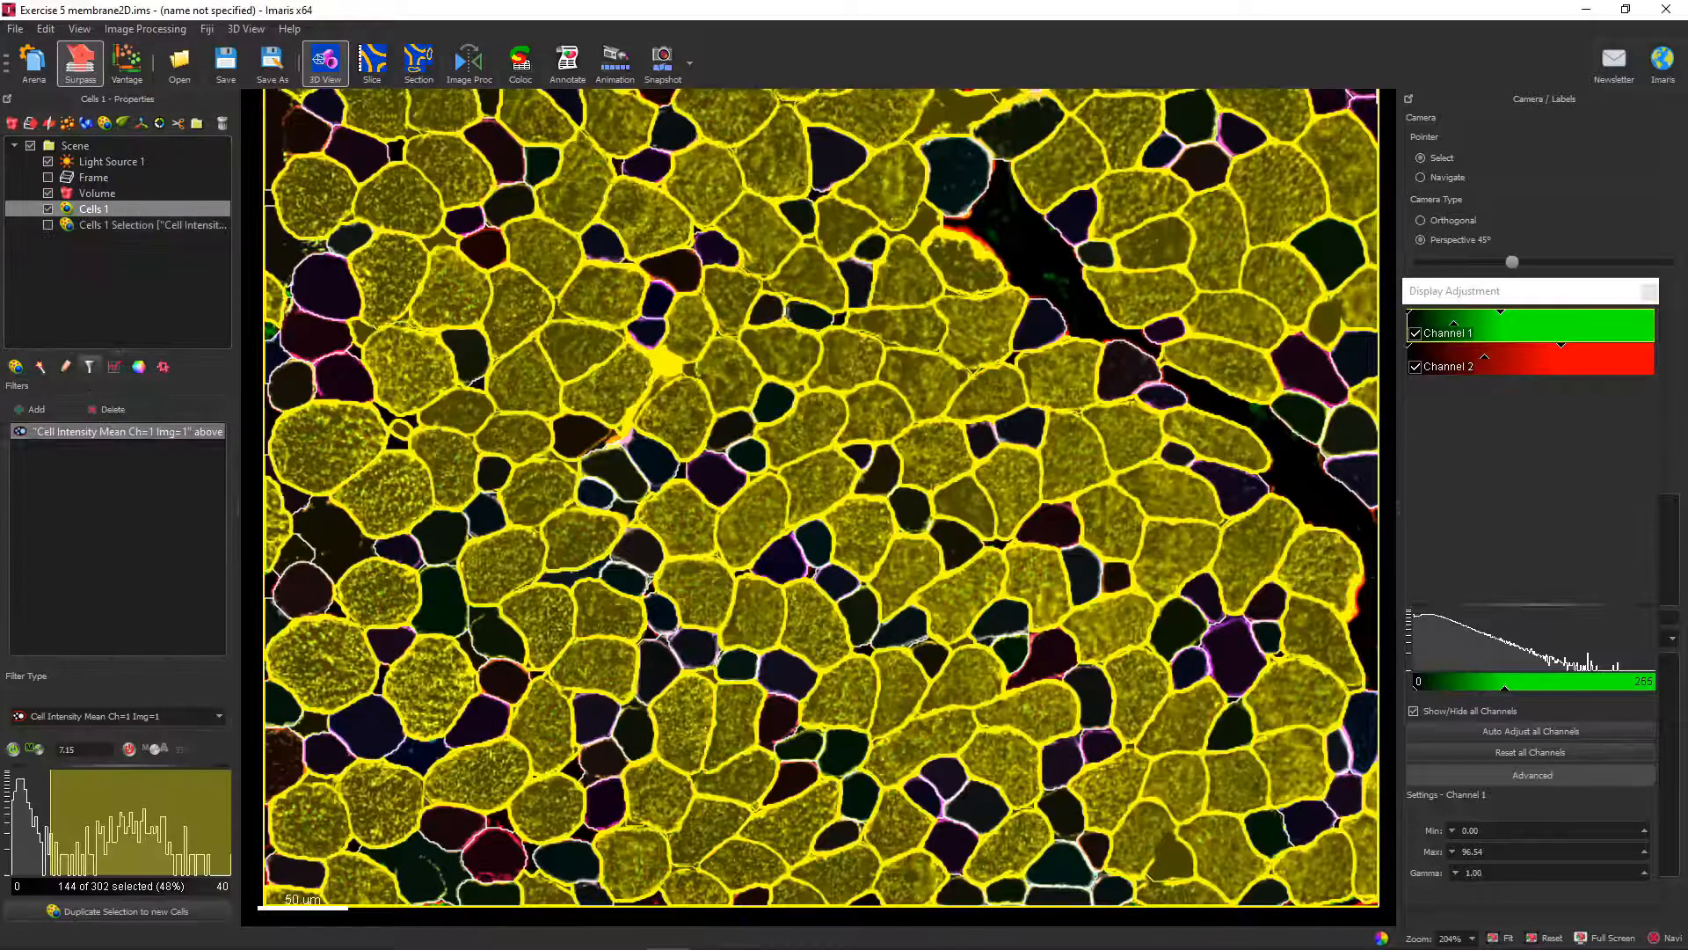
{"action": "left_click", "coordinate": [16, 367]}
{"action": "left_click", "coordinate": [128, 435]}
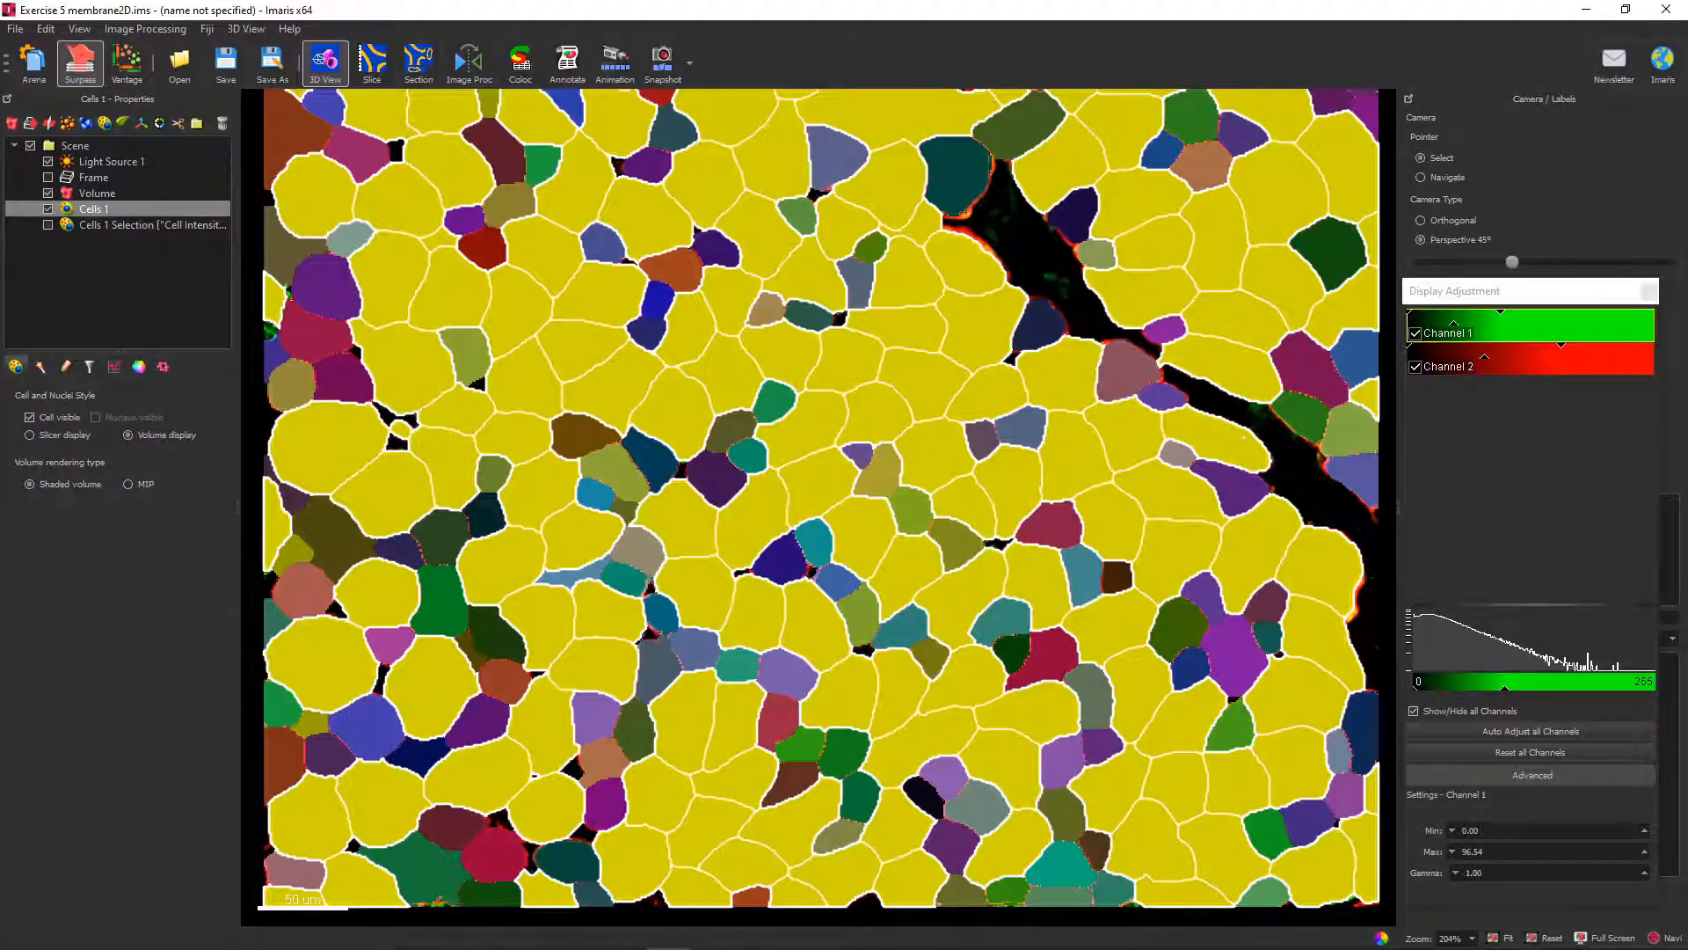
{"action": "left_click", "coordinate": [49, 225]}
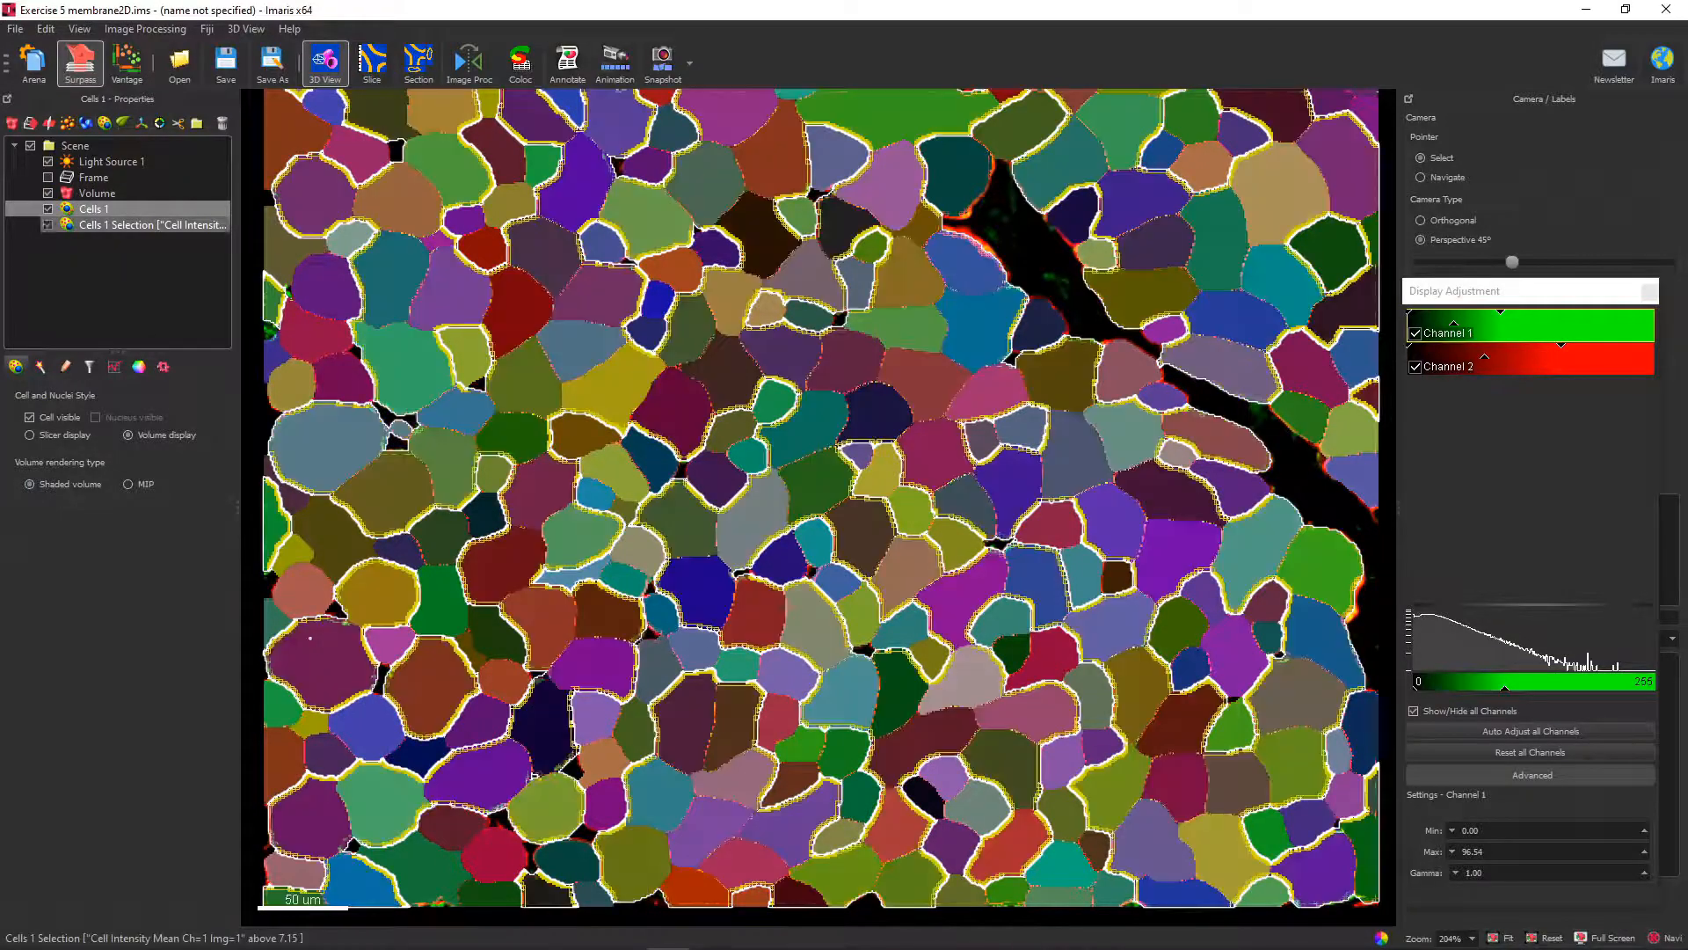
{"action": "left_click", "coordinate": [48, 208]}
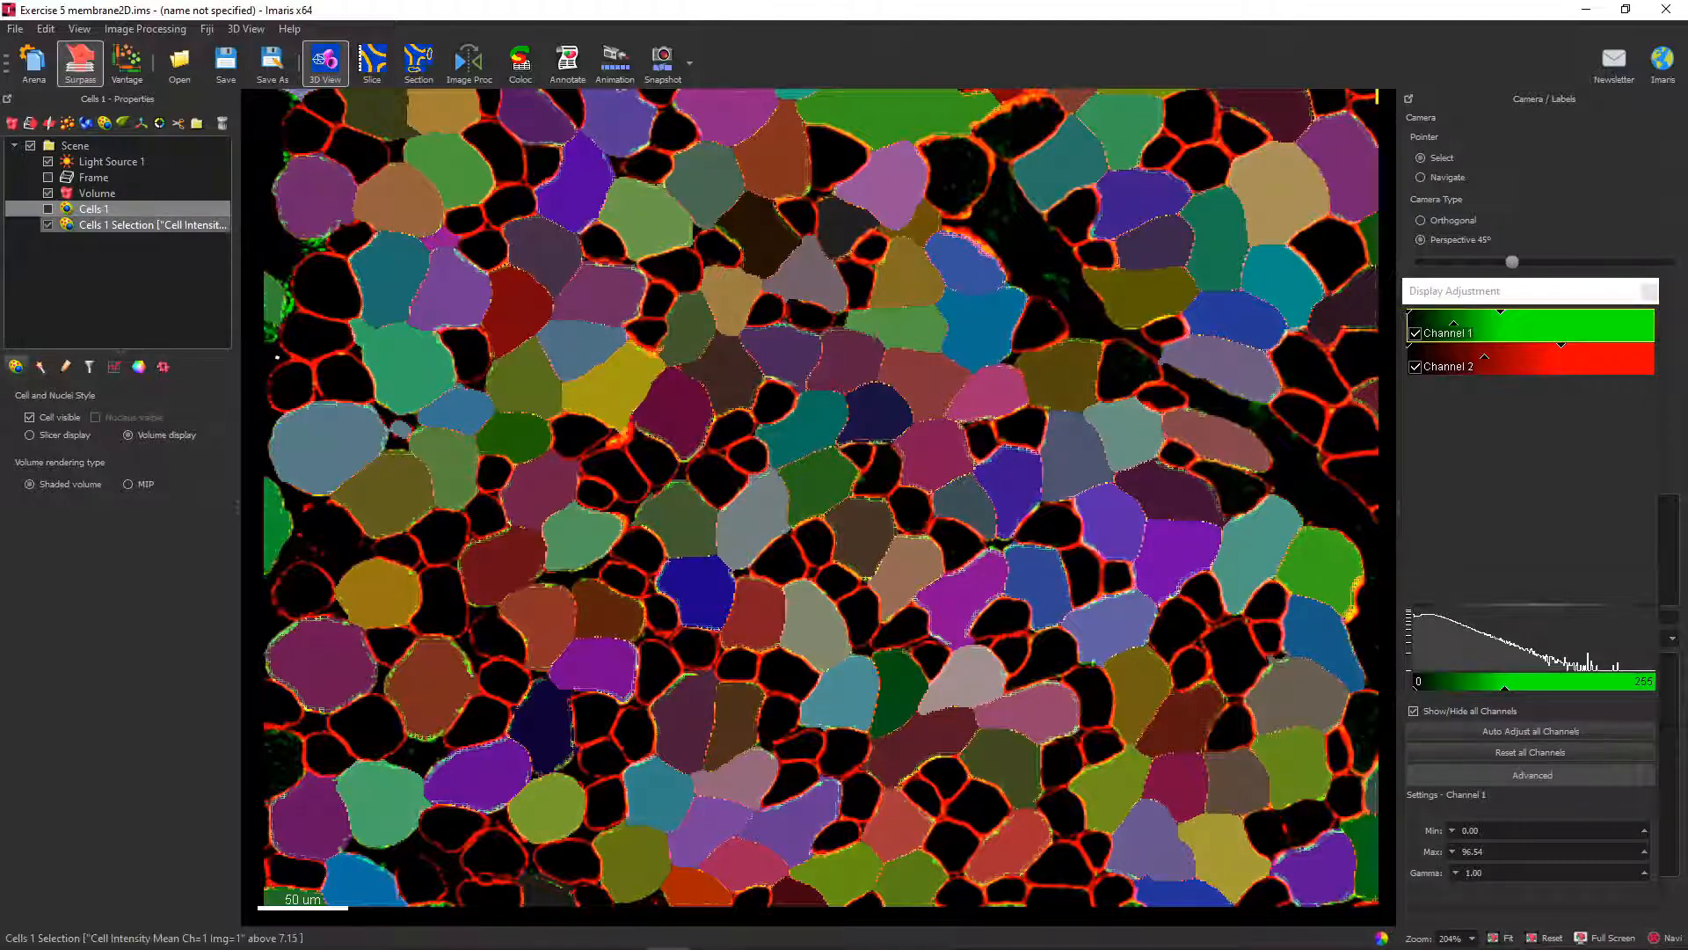
{"action": "left_click", "coordinate": [49, 225]}
{"action": "left_click", "coordinate": [48, 208]}
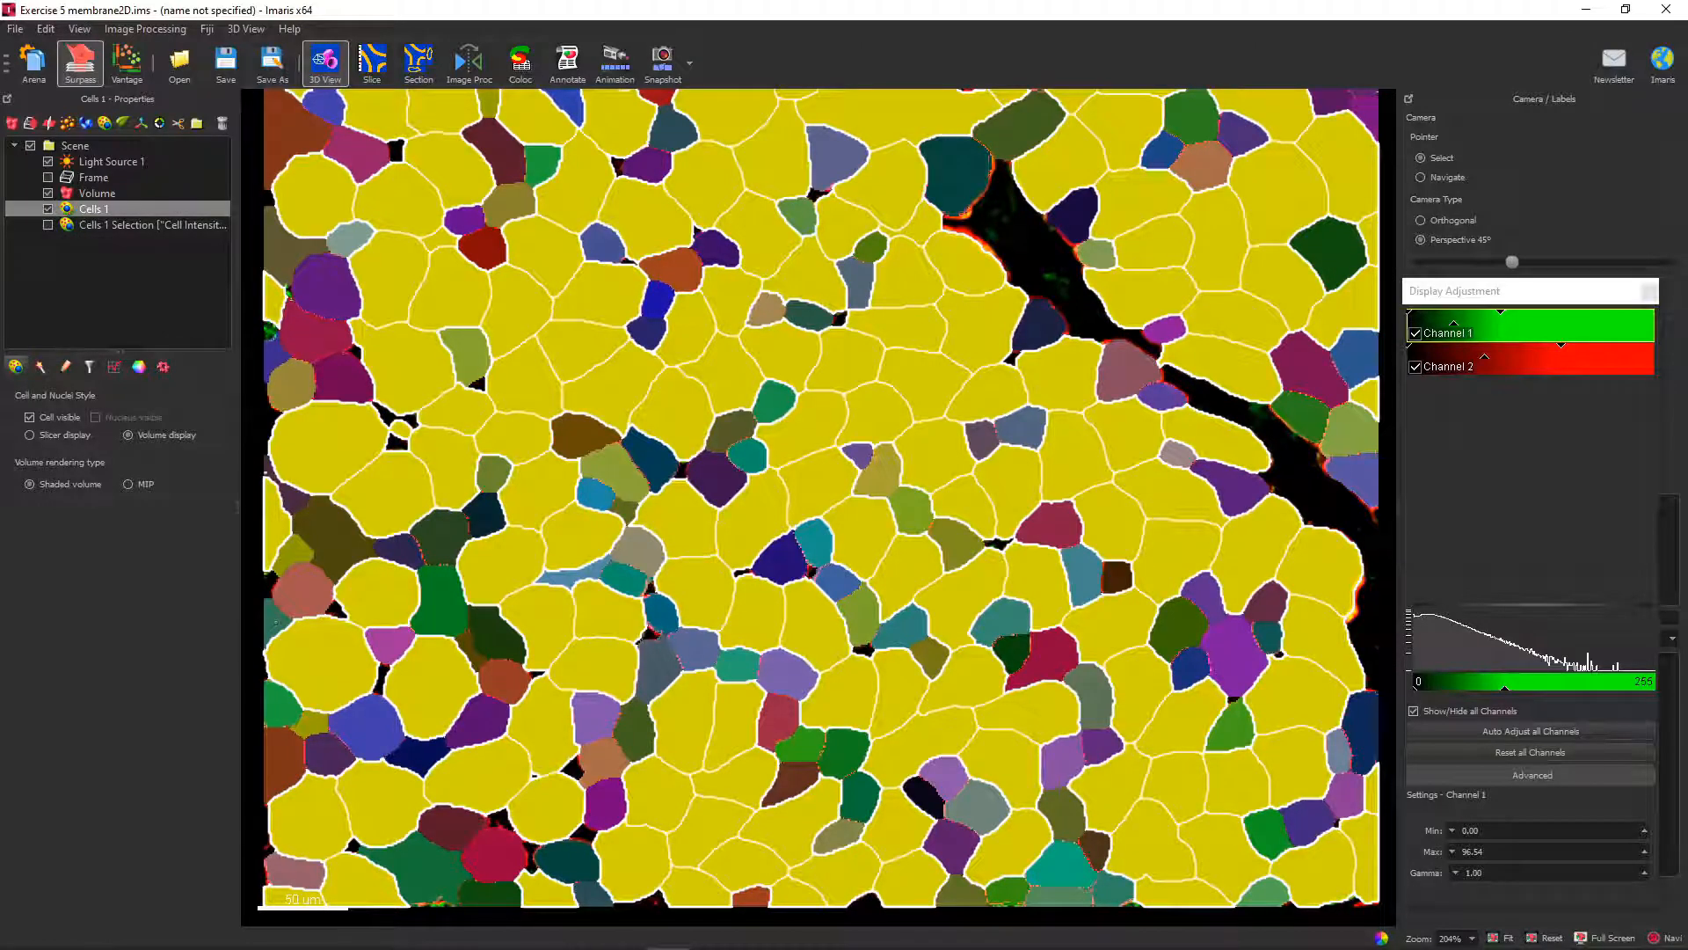
Return the original cells to an unselected slicer display and color-code them by the Cell Area statistic.
{"action": "left_click", "coordinate": [1028, 265]}
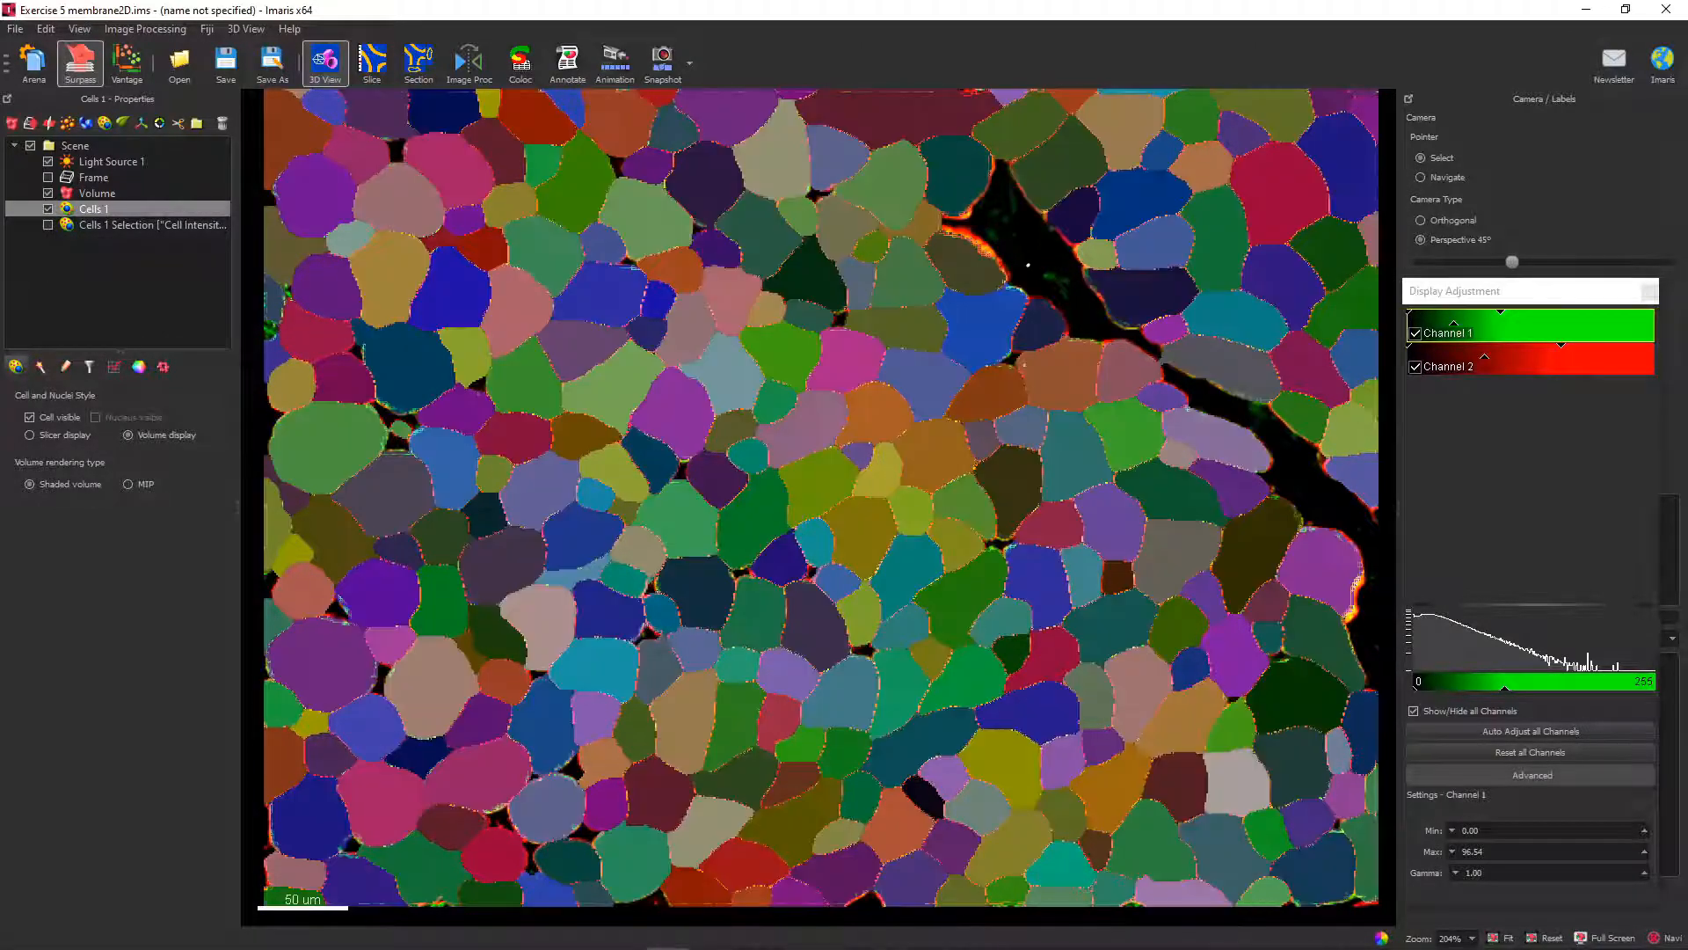
{"action": "left_click", "coordinate": [30, 435]}
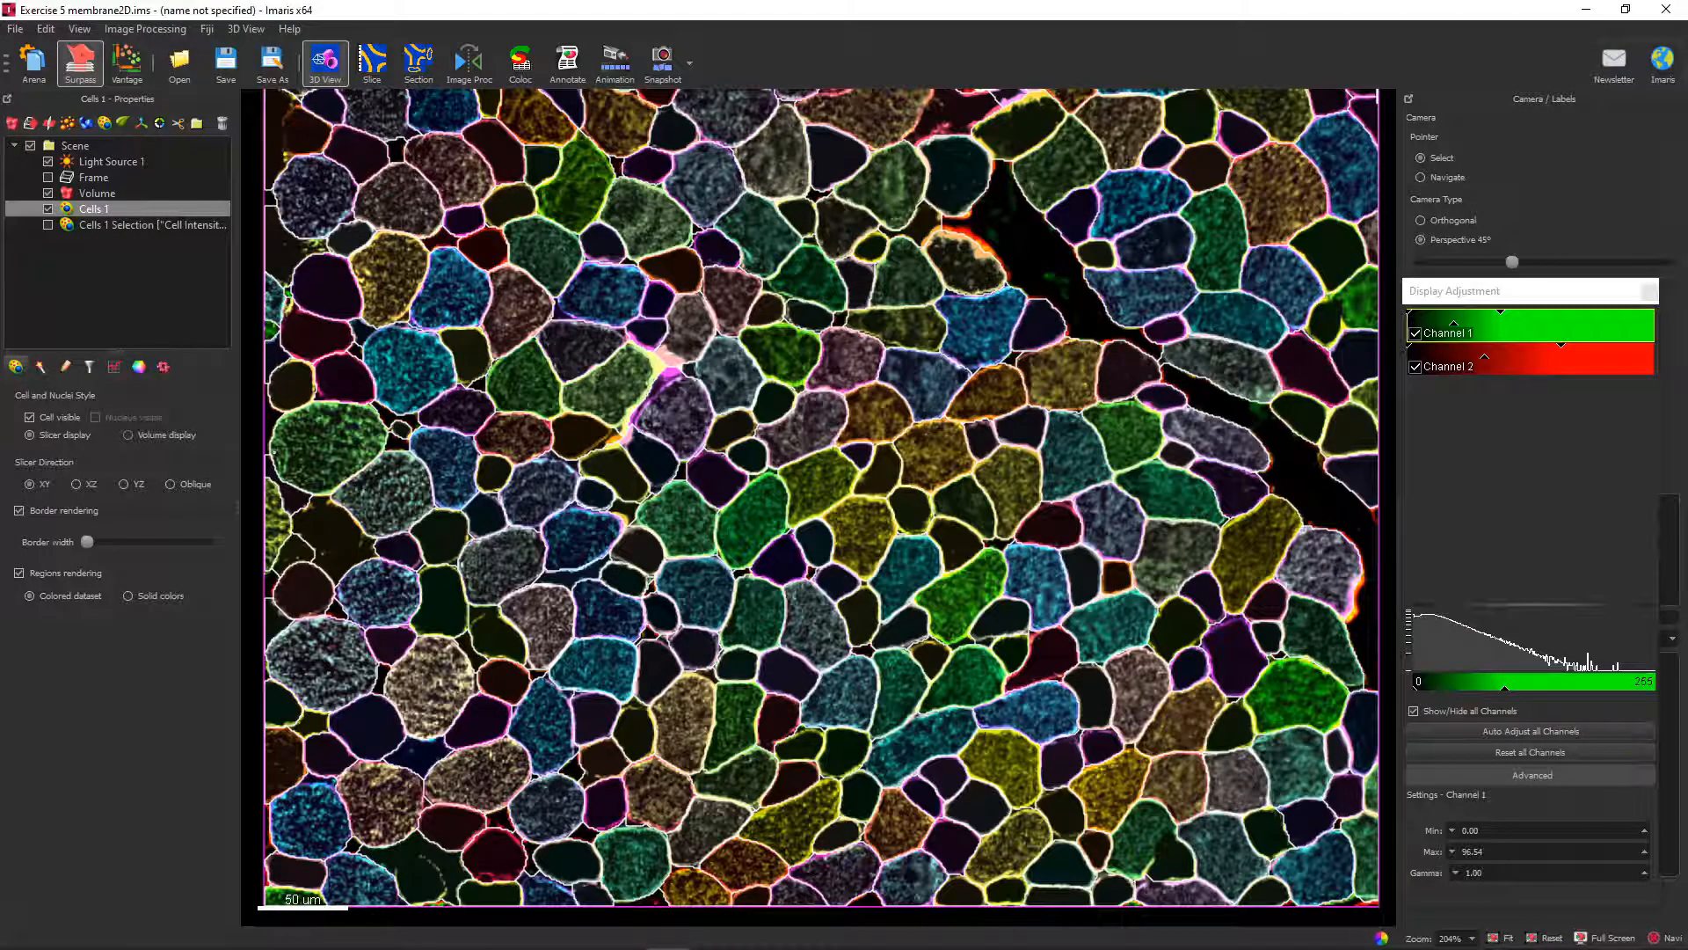
{"action": "left_click", "coordinate": [114, 366]}
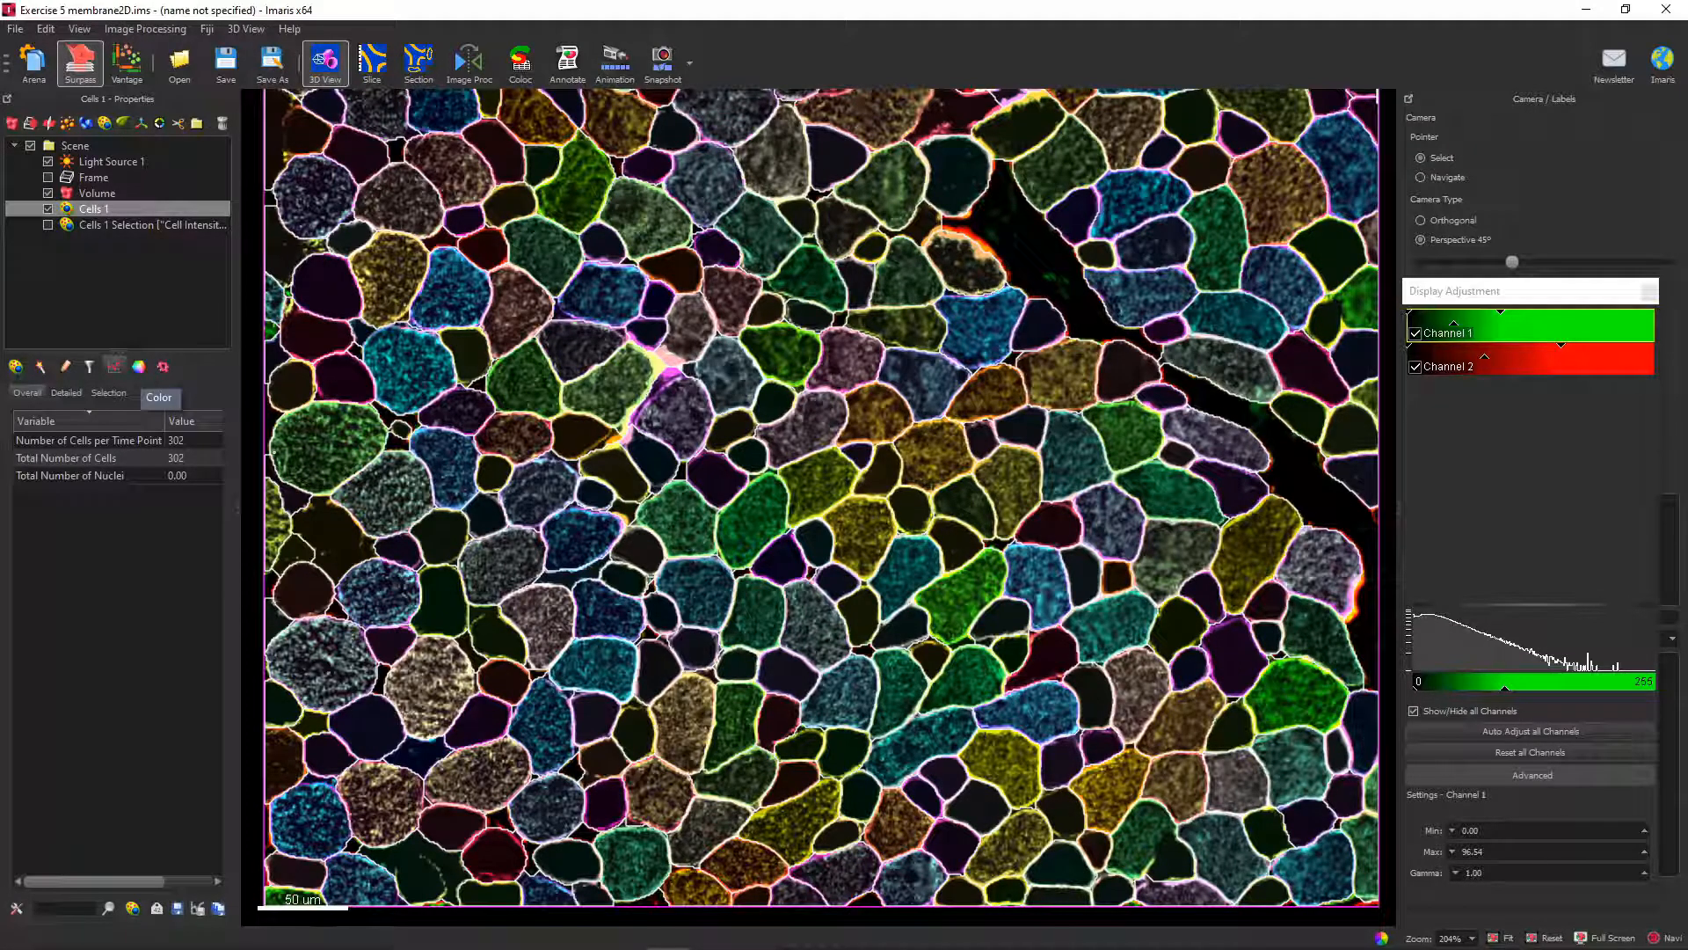
{"action": "left_click", "coordinate": [139, 367]}
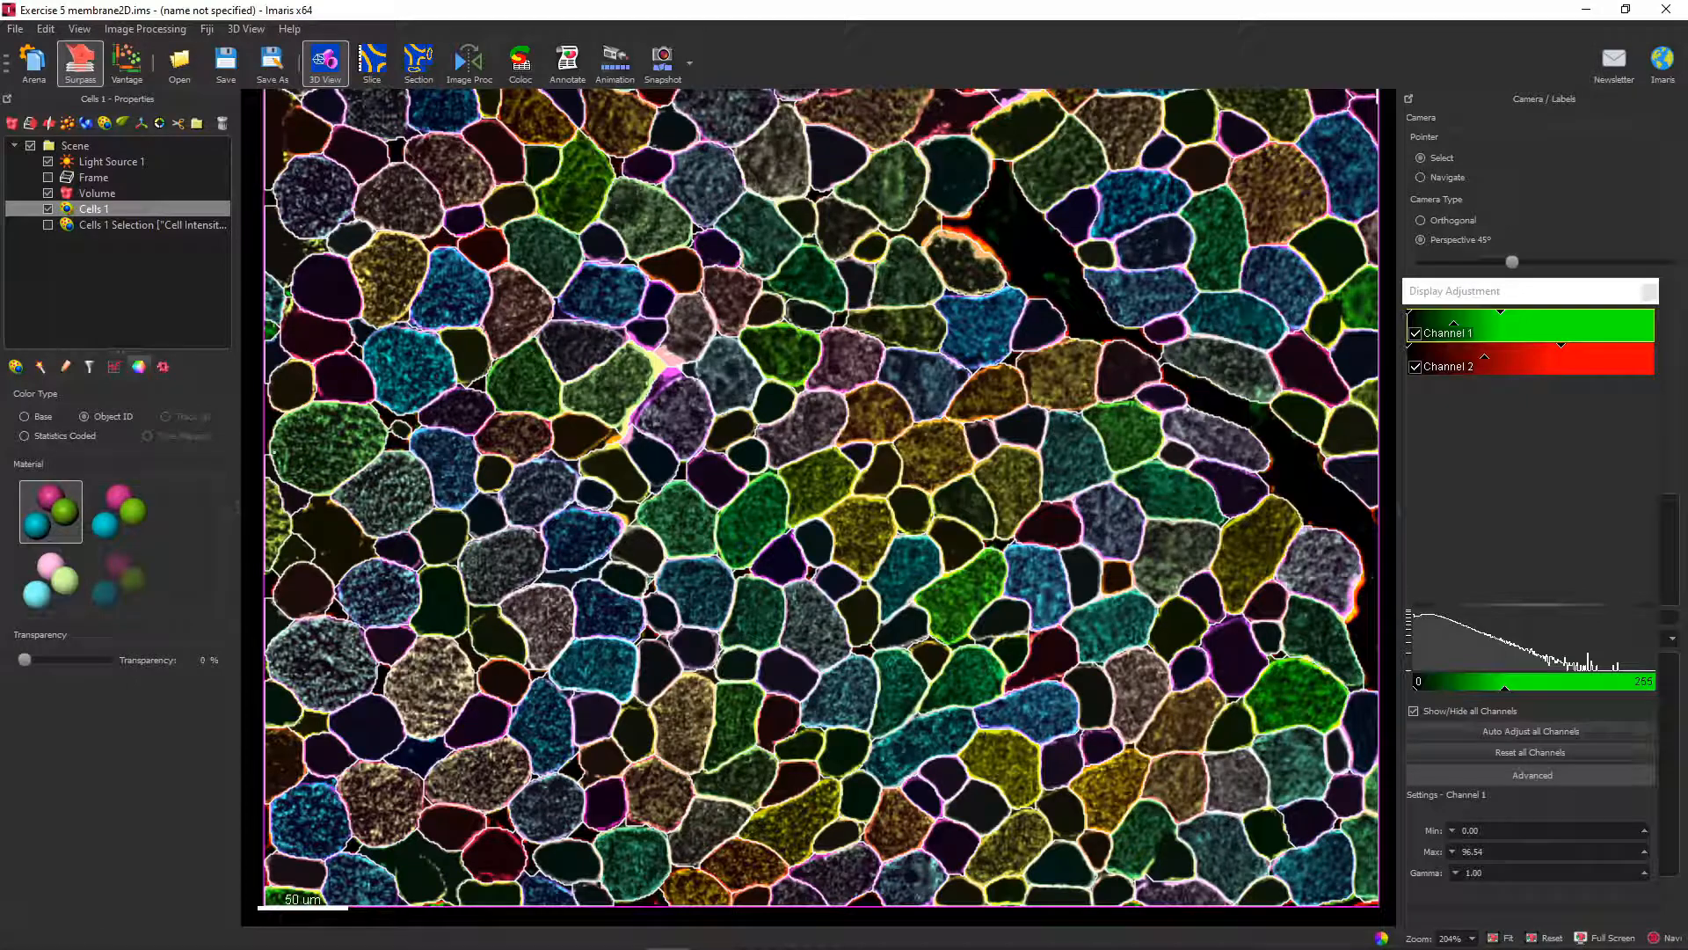
{"action": "left_click", "coordinate": [25, 436]}
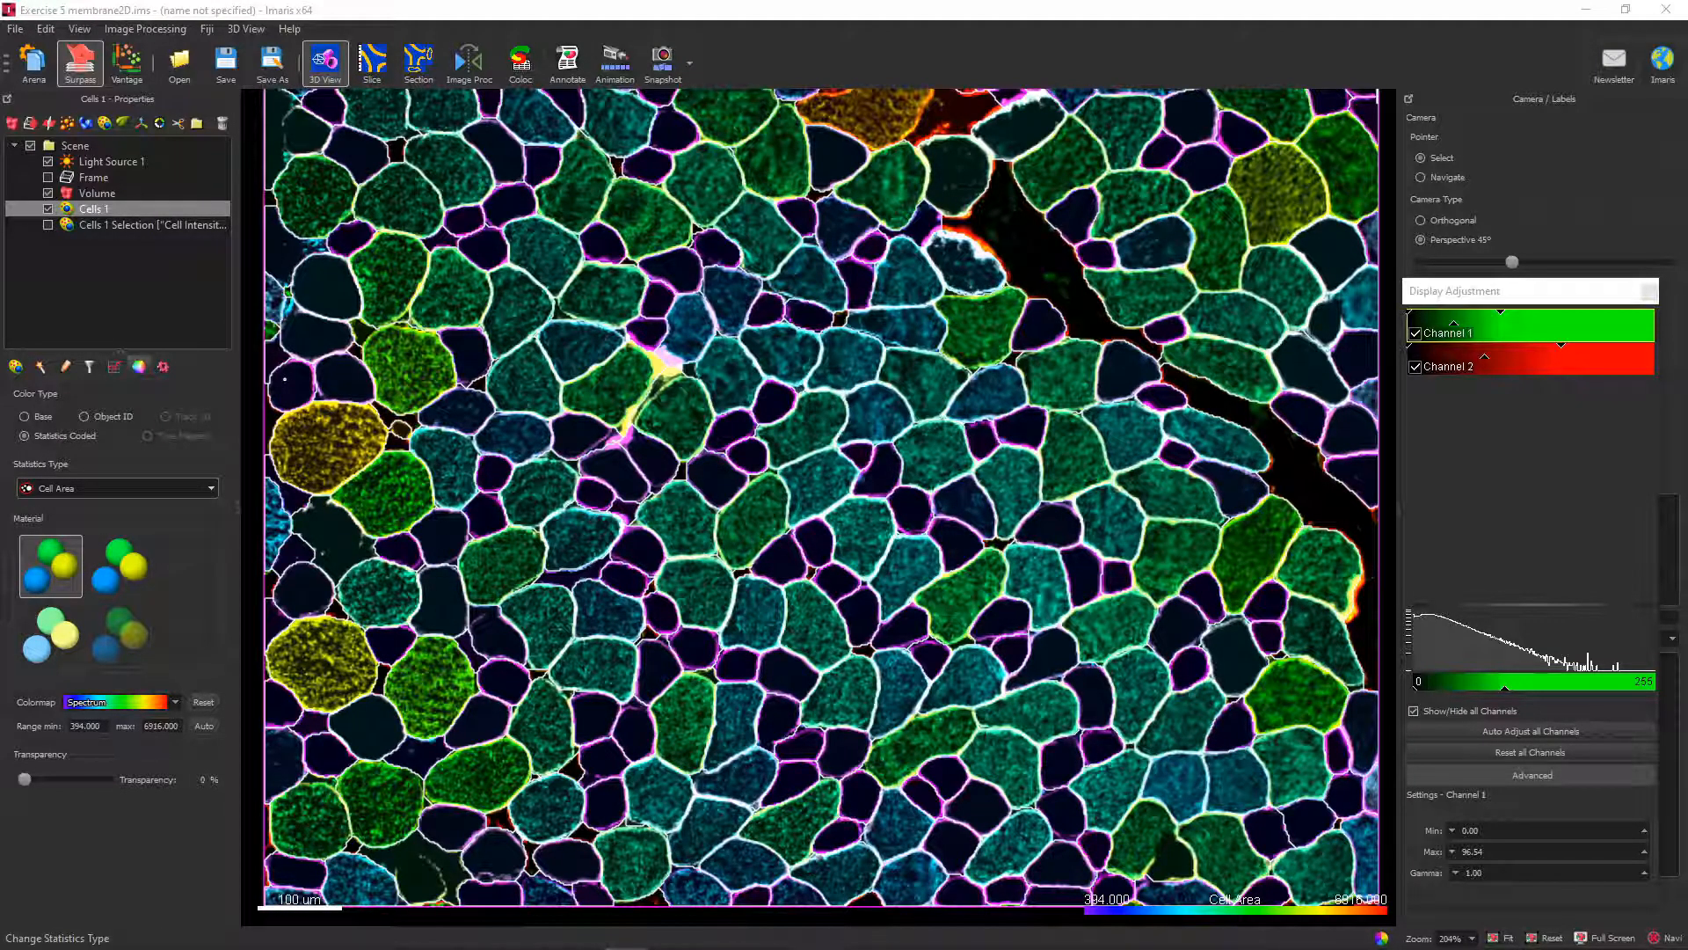
Browse the statistics available for color-coding the cells and keep Cell Area.
{"action": "left_click", "coordinate": [119, 488]}
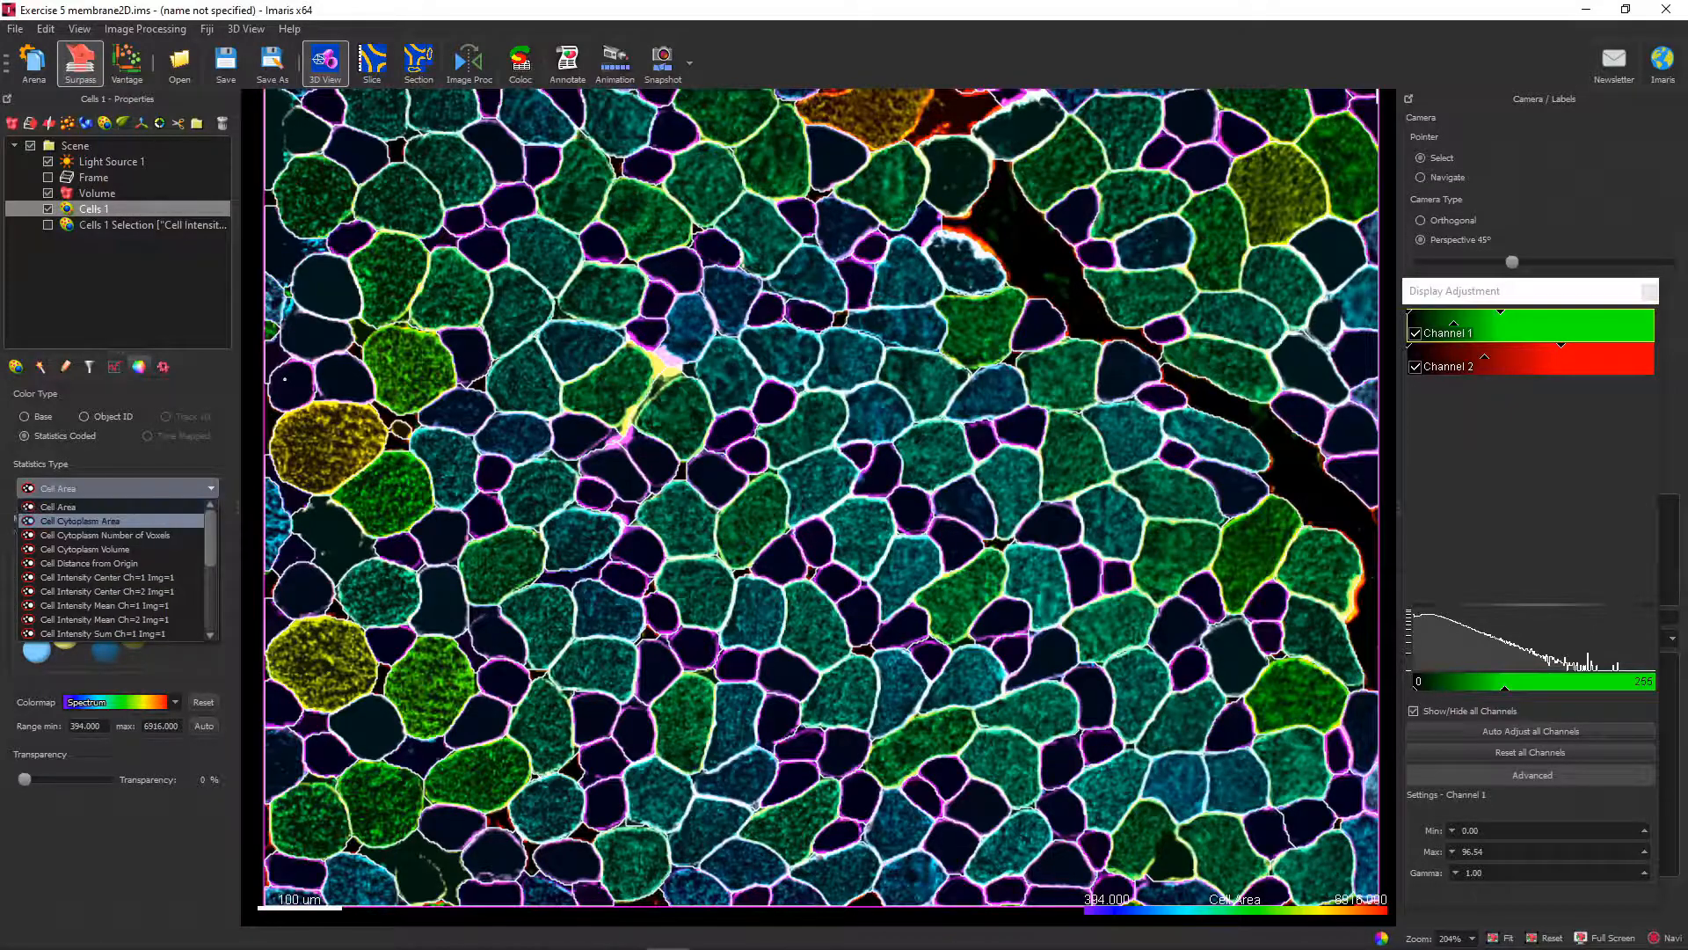
{"action": "scroll", "coordinate": [115, 570], "scroll_direction": "down", "scroll_amount": 2}
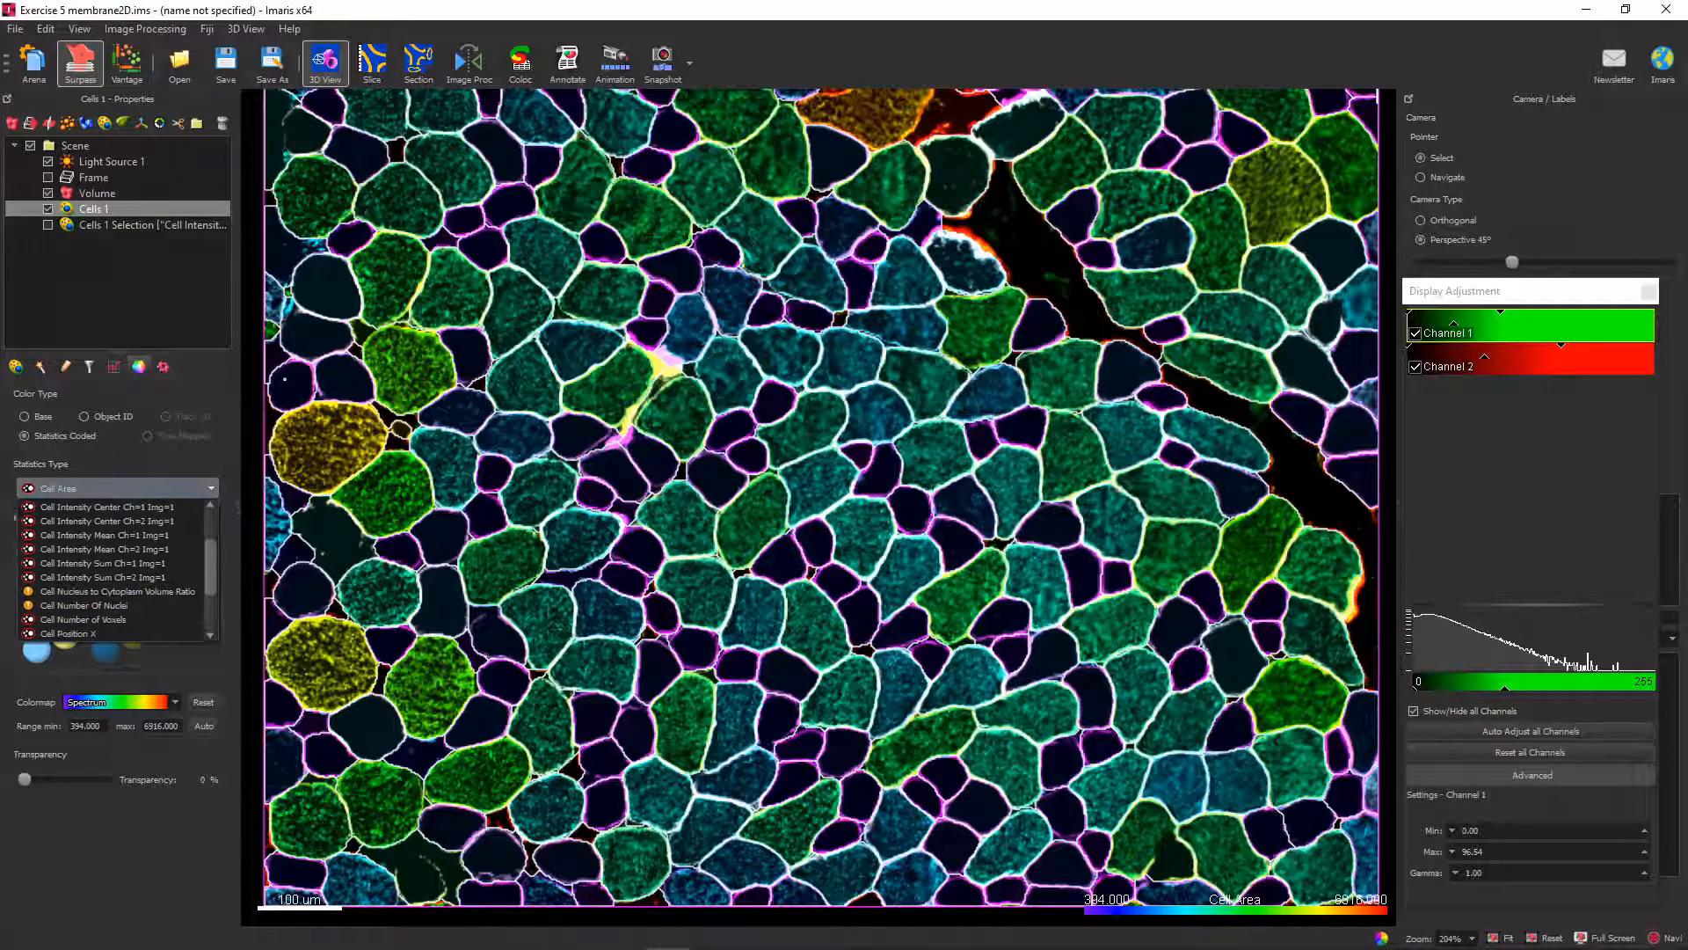
{"action": "scroll", "coordinate": [114, 562], "scroll_direction": "up", "scroll_amount": 2}
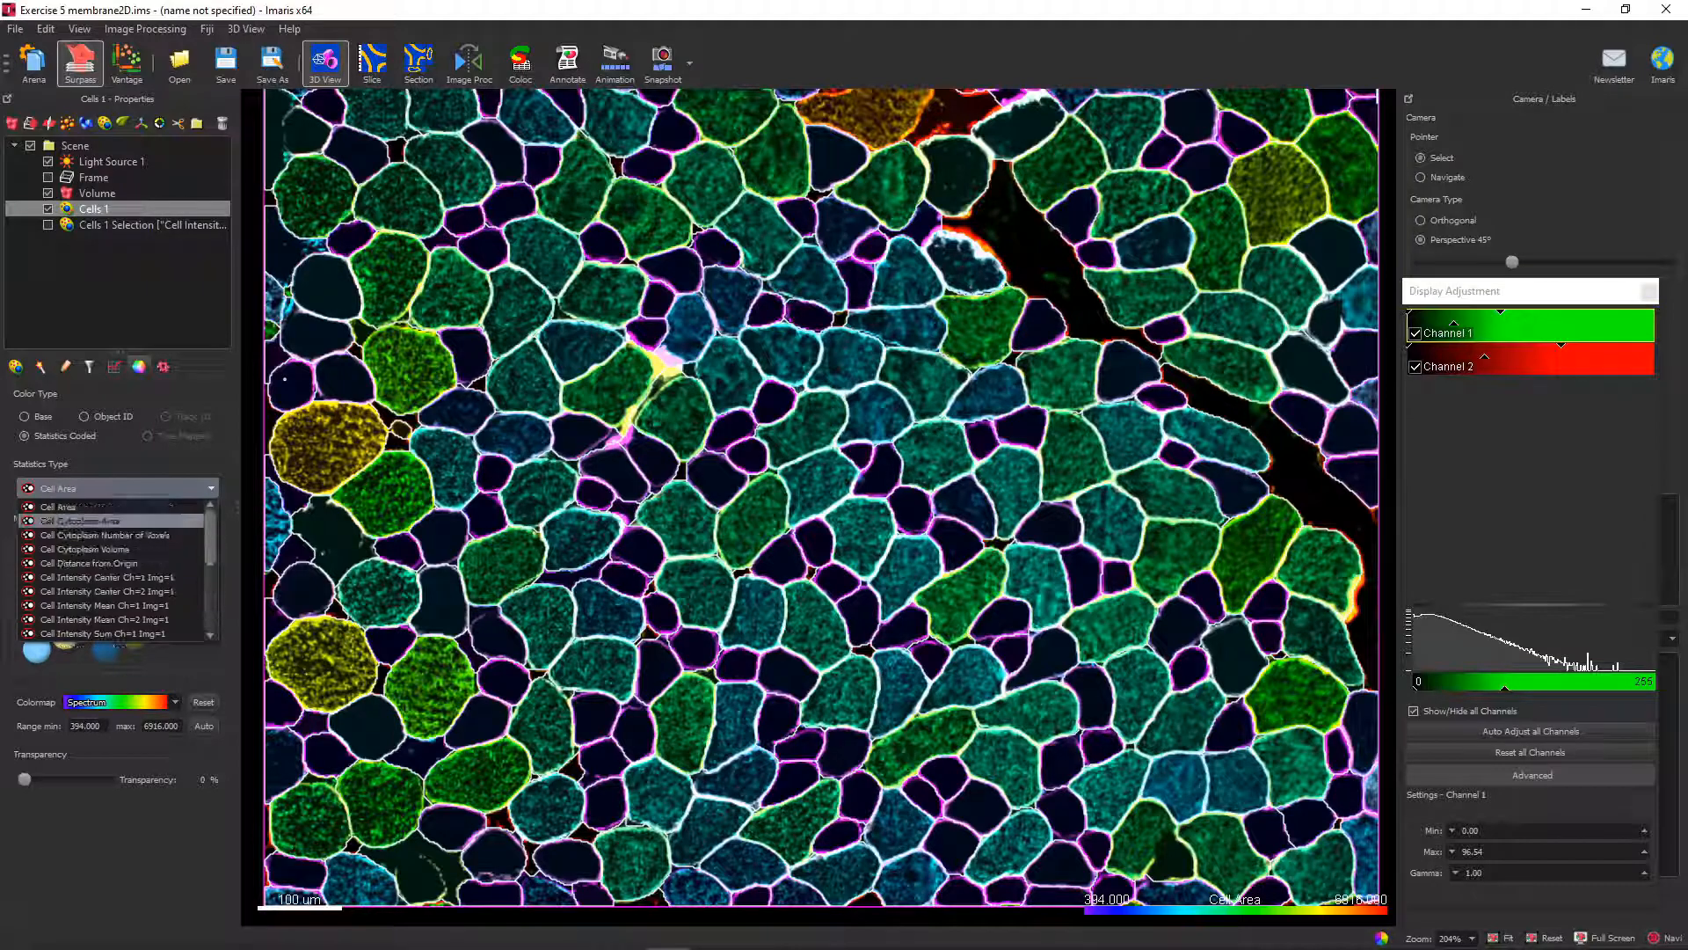
{"action": "left_click", "coordinate": [97, 506]}
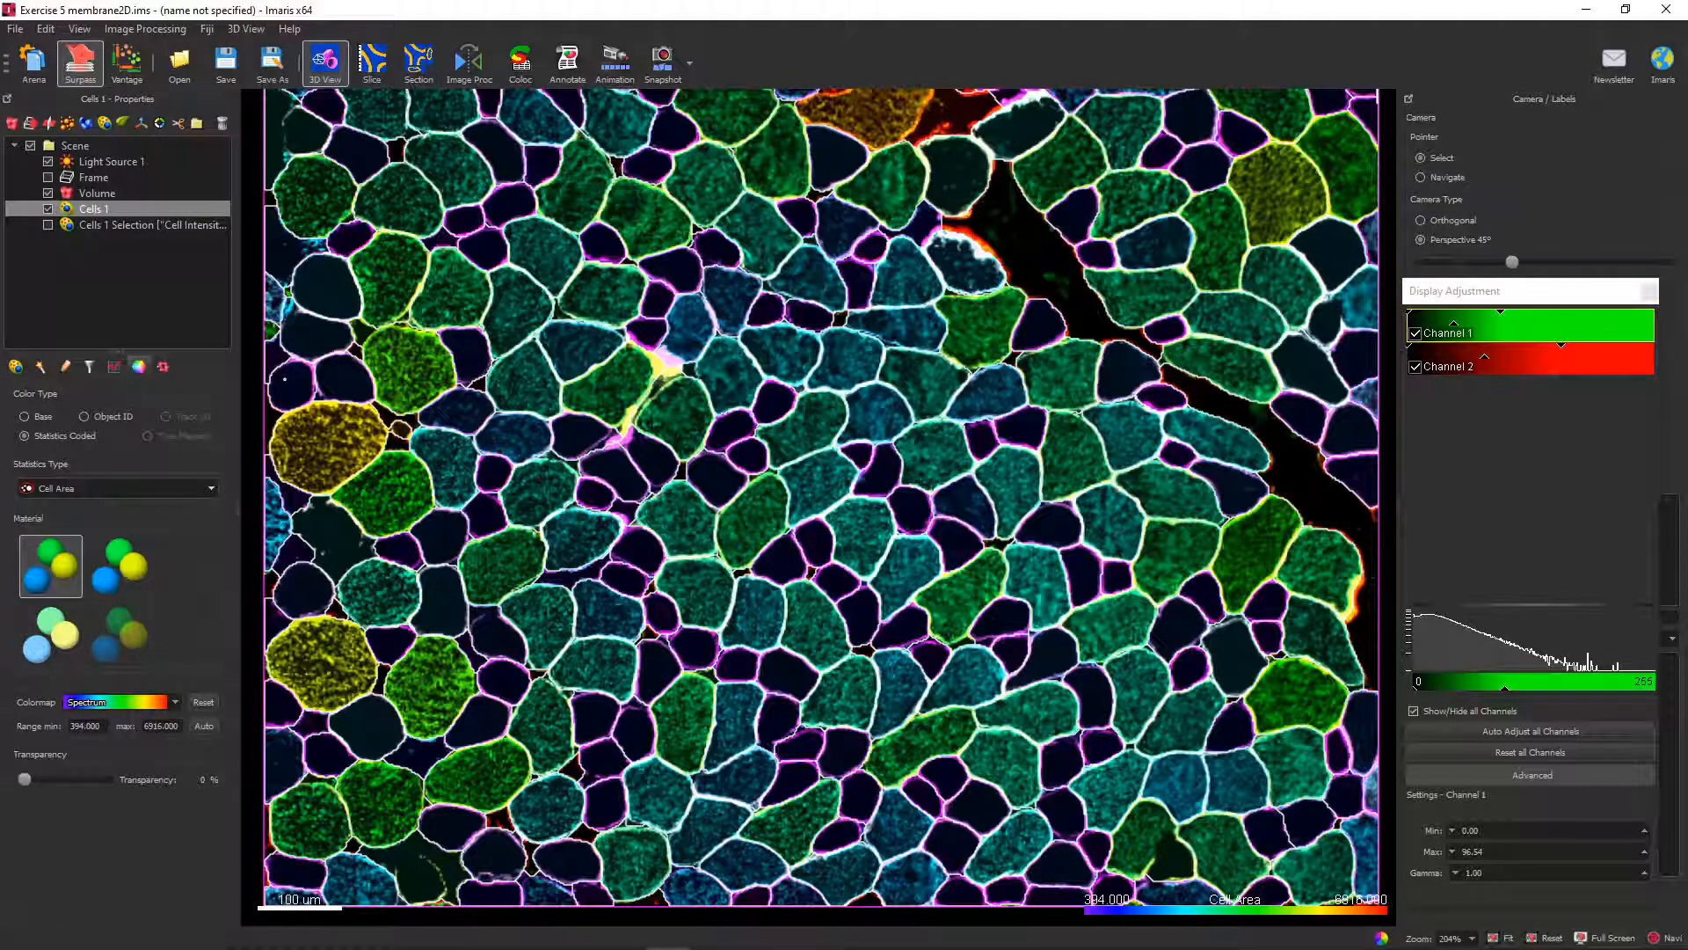
Review in the Statistics preferences which Cells statistic values are enabled, accepting the settings as they are.
{"action": "left_click", "coordinate": [15, 29]}
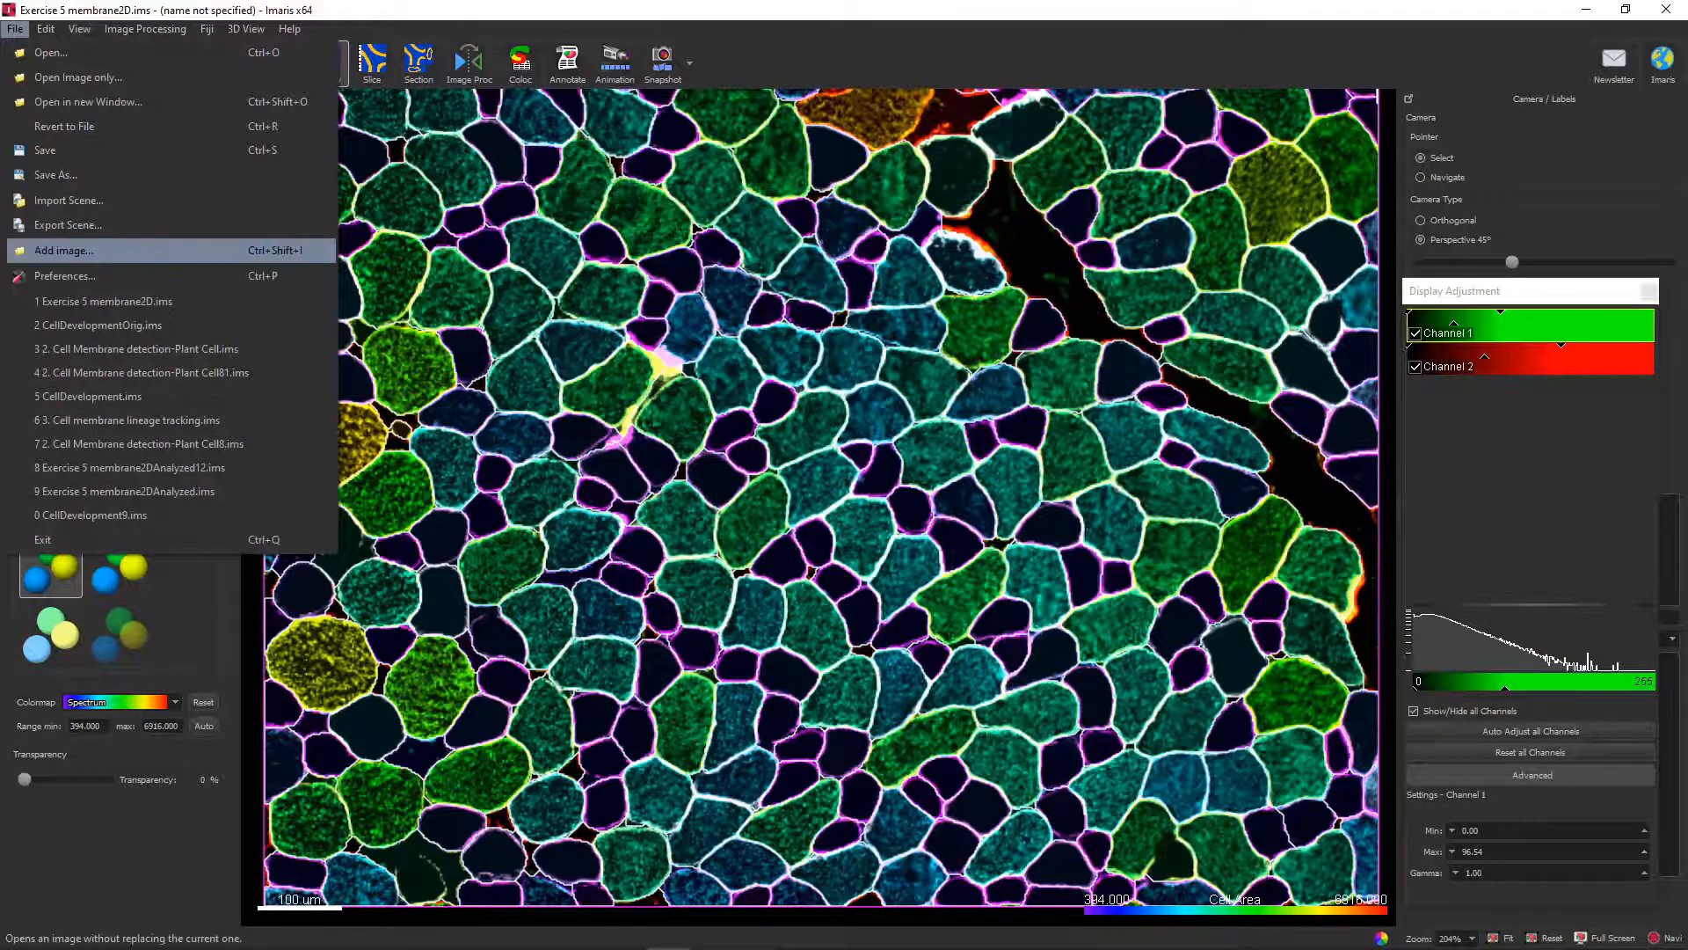
{"action": "left_click", "coordinate": [64, 275]}
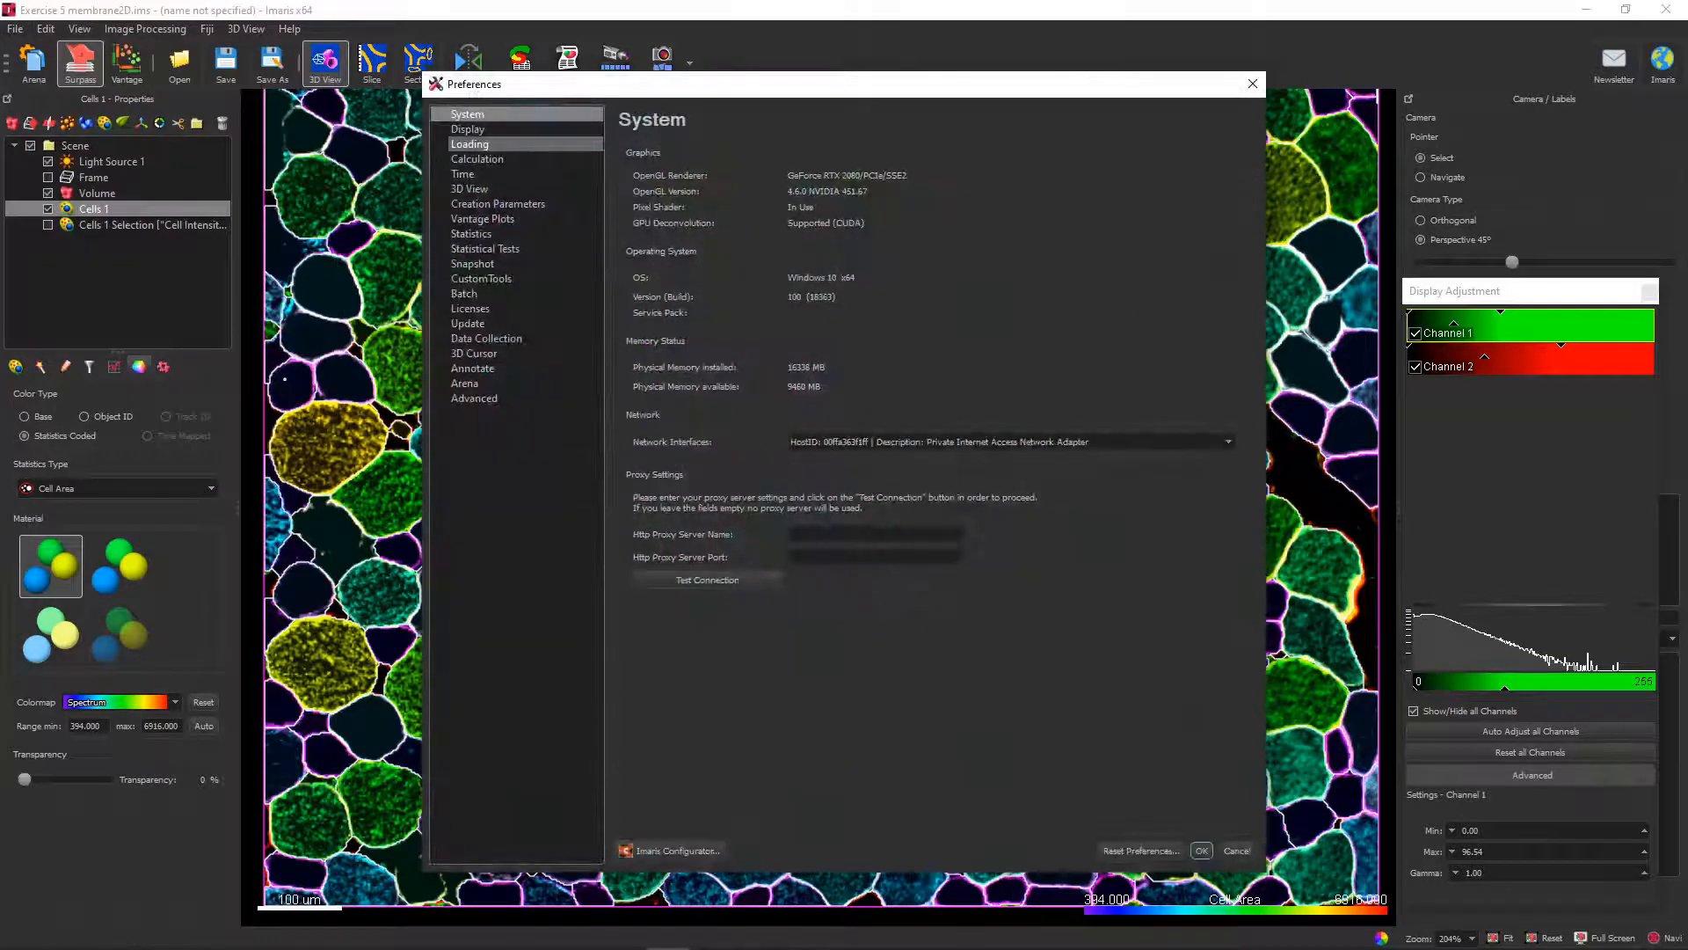
{"action": "left_click", "coordinate": [472, 234]}
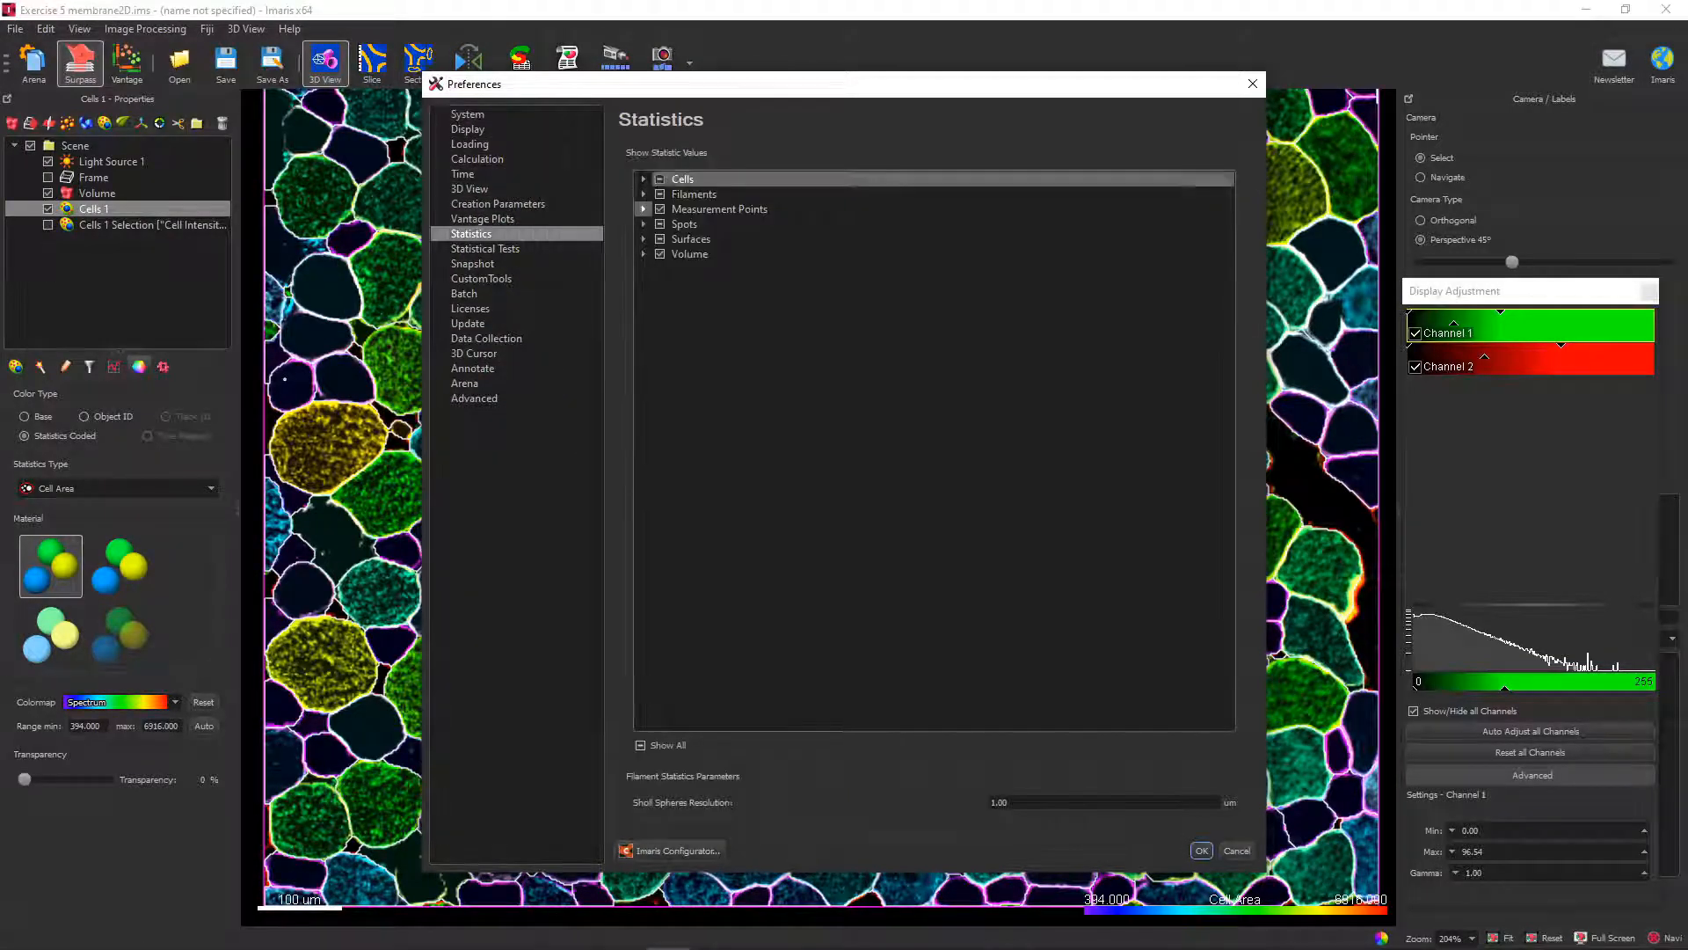
{"action": "left_click", "coordinate": [644, 179]}
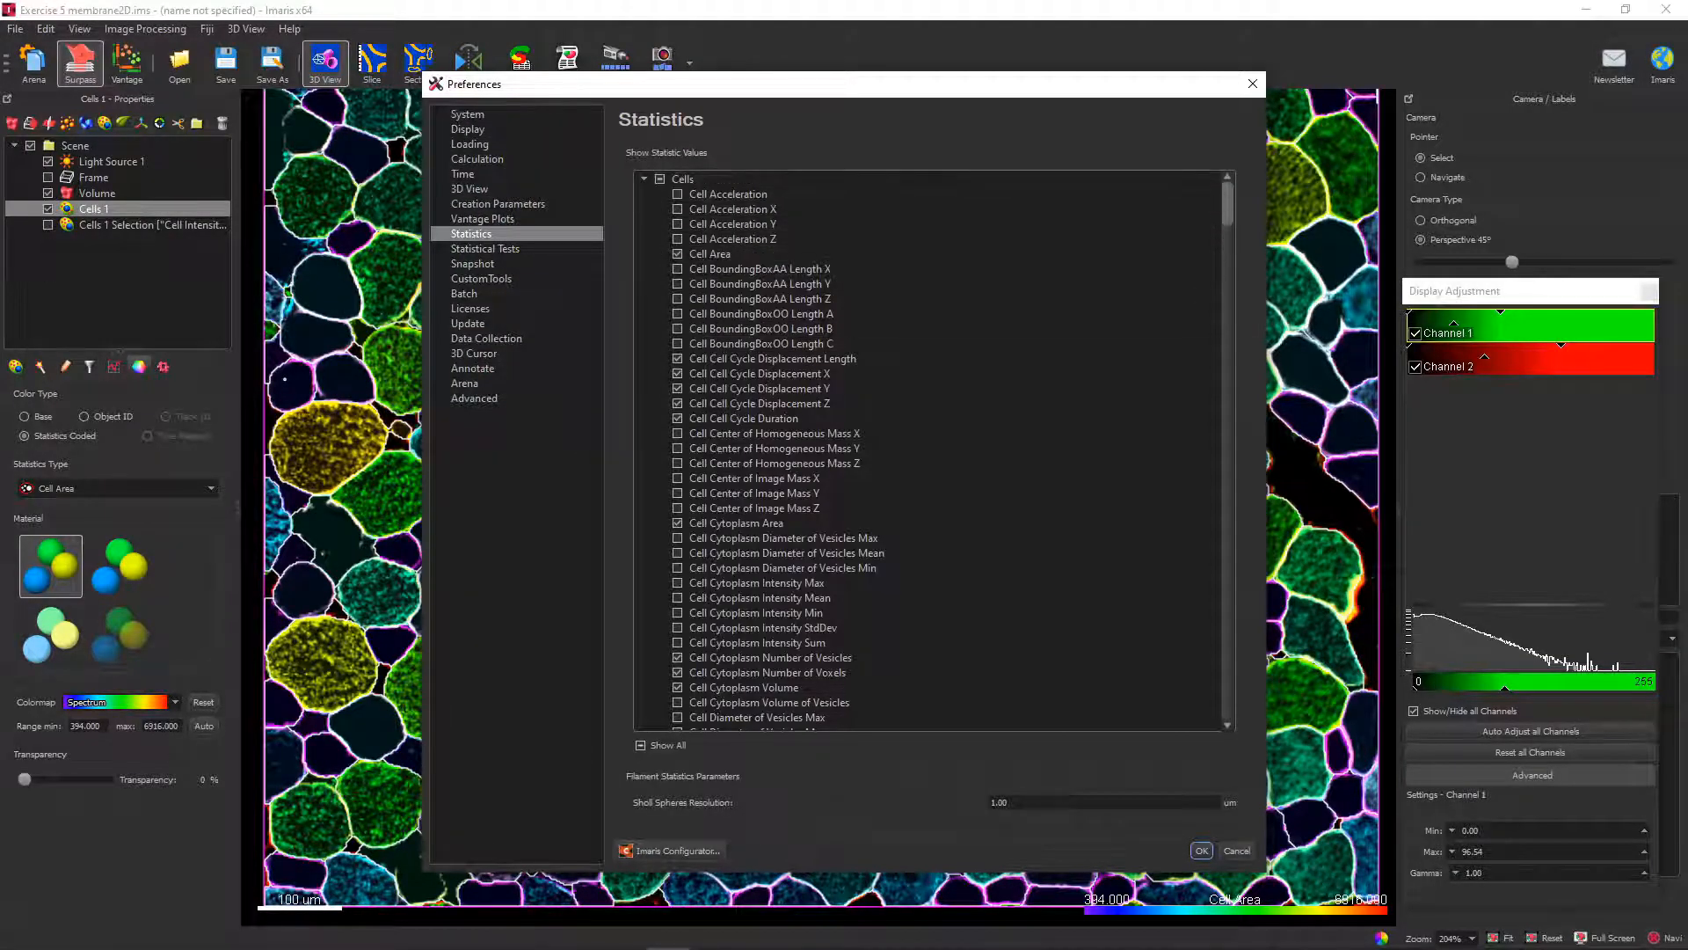
{"action": "mouse_move", "coordinate": [1227, 203]}
{"action": "left_mouse_down"}
{"action": "mouse_move", "coordinate": [1227, 591]}
{"action": "mouse_move", "coordinate": [1227, 202]}
{"action": "left_mouse_up"}
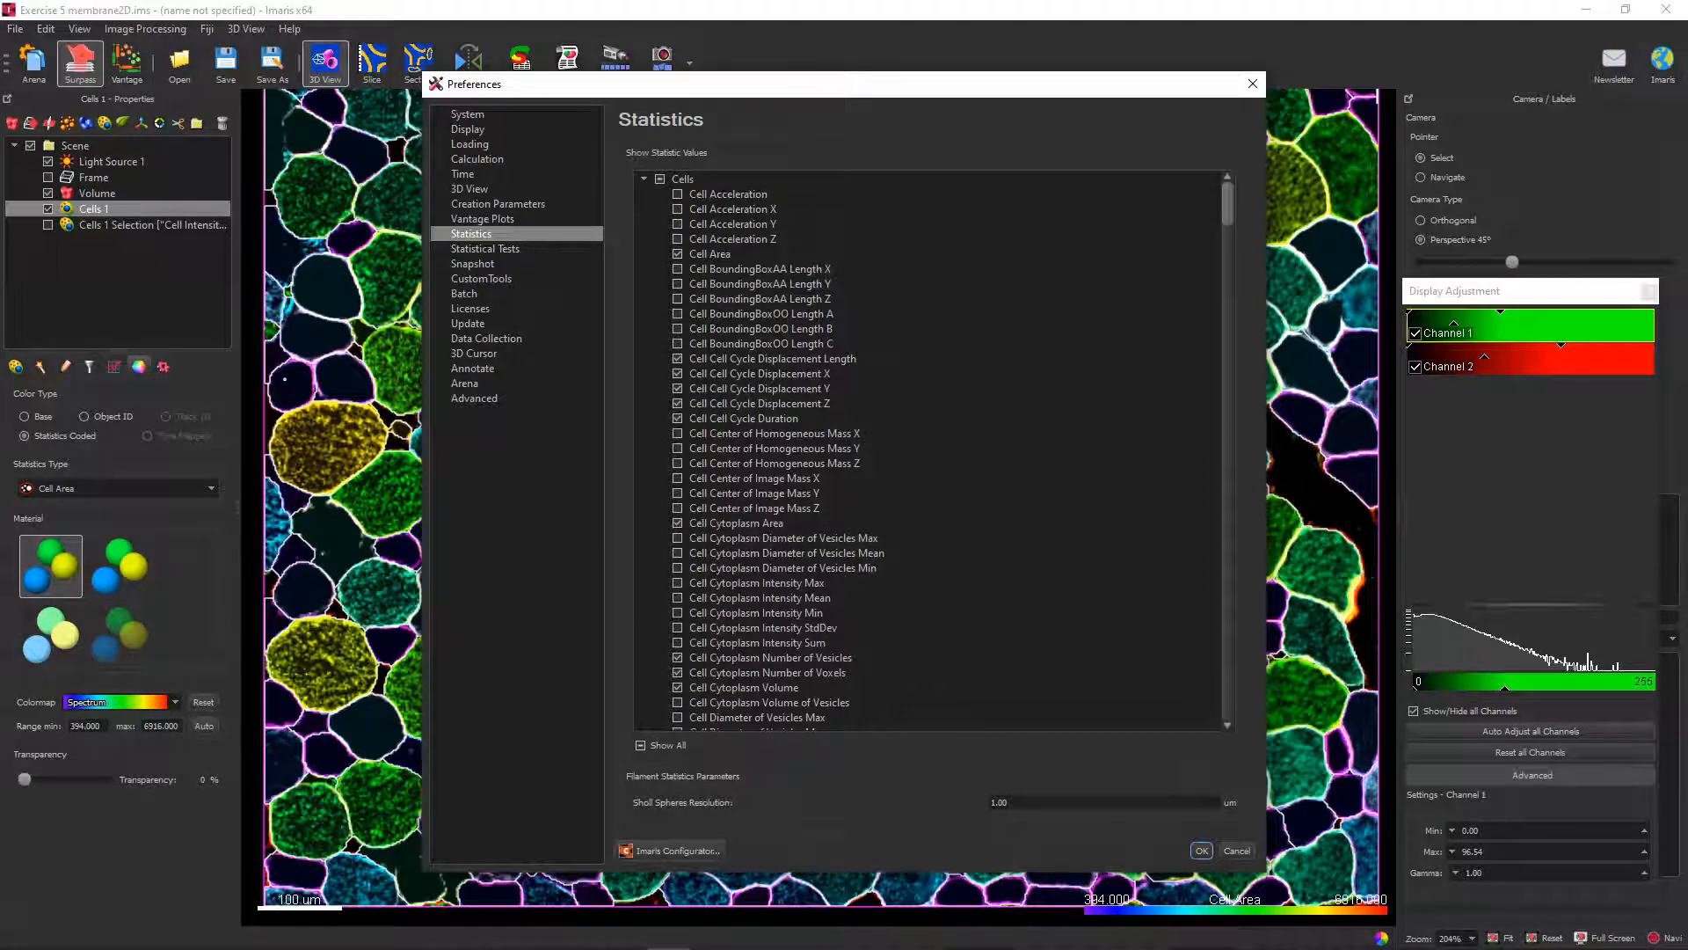
{"action": "left_click", "coordinate": [1201, 851]}
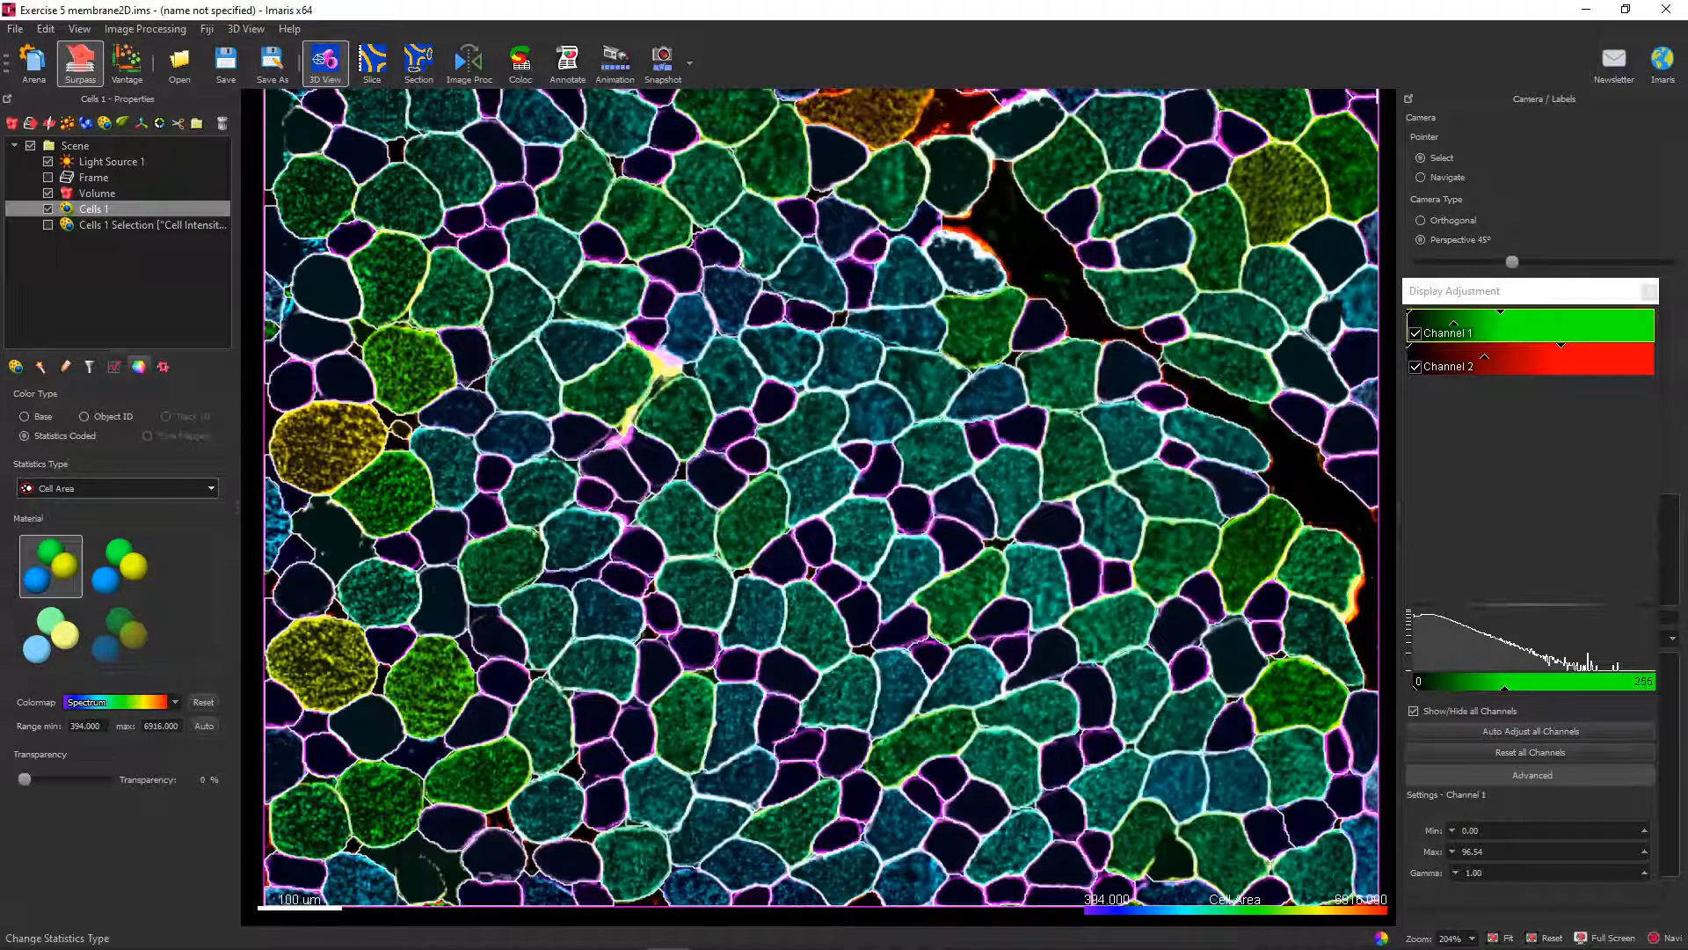
Color-code the cells by the Cell Intensity Mean Ch=1 Img=1 statistic.
{"action": "left_click", "coordinate": [119, 488]}
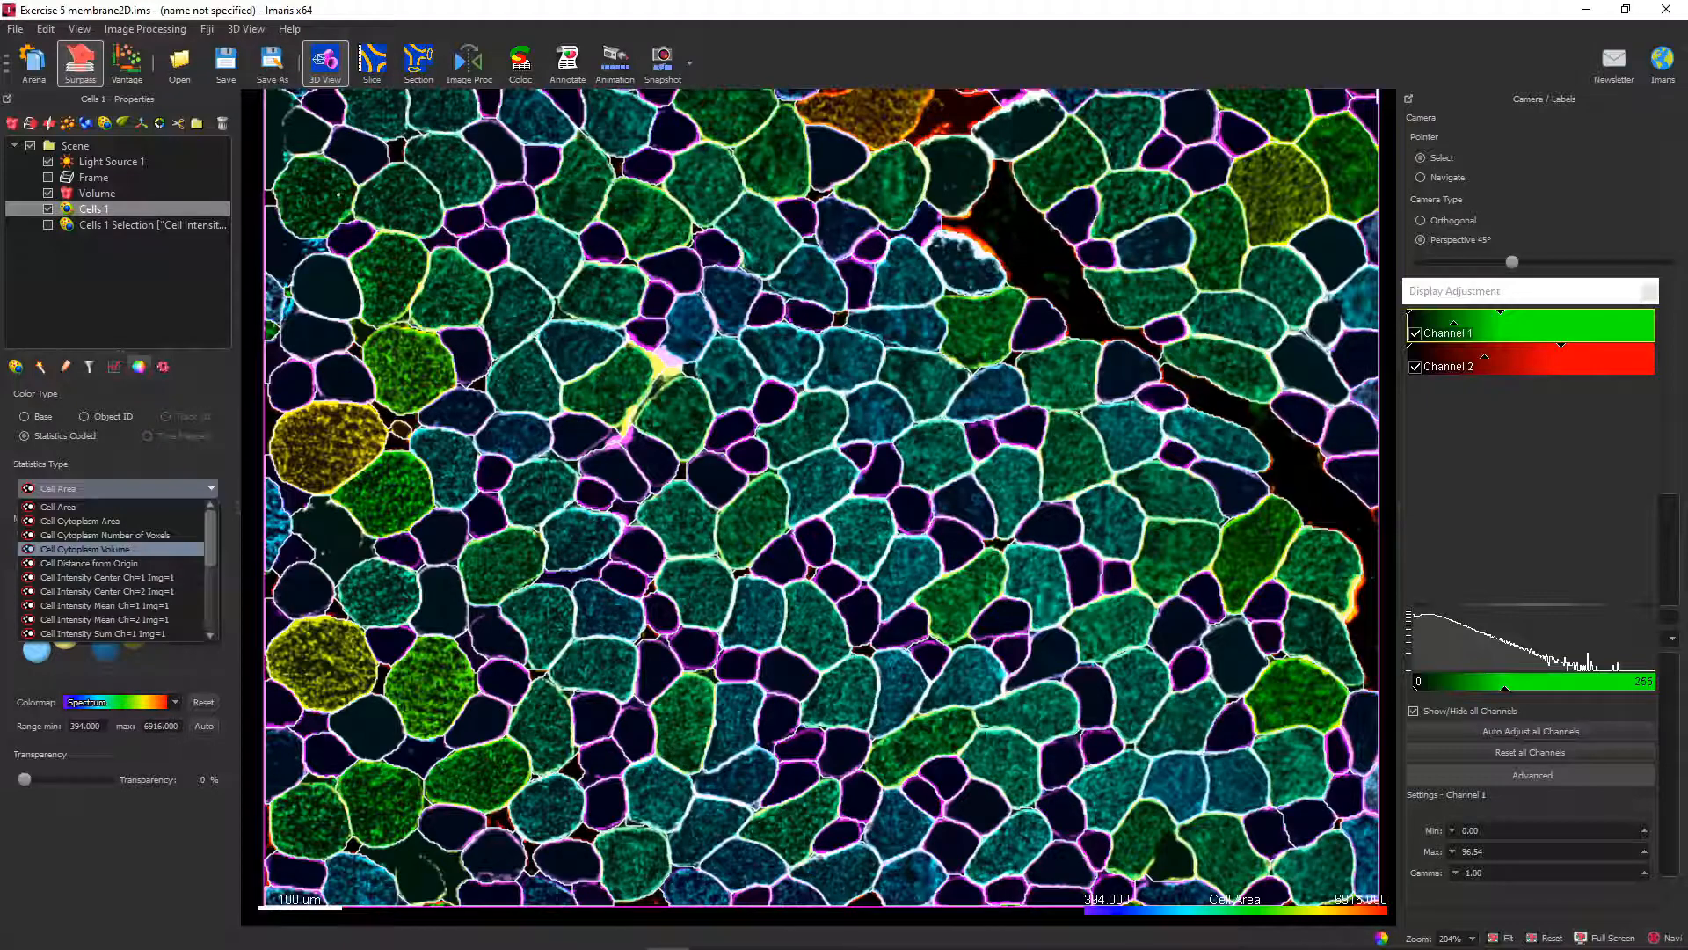
{"action": "scroll", "coordinate": [119, 552], "scroll_direction": "down", "scroll_amount": 2}
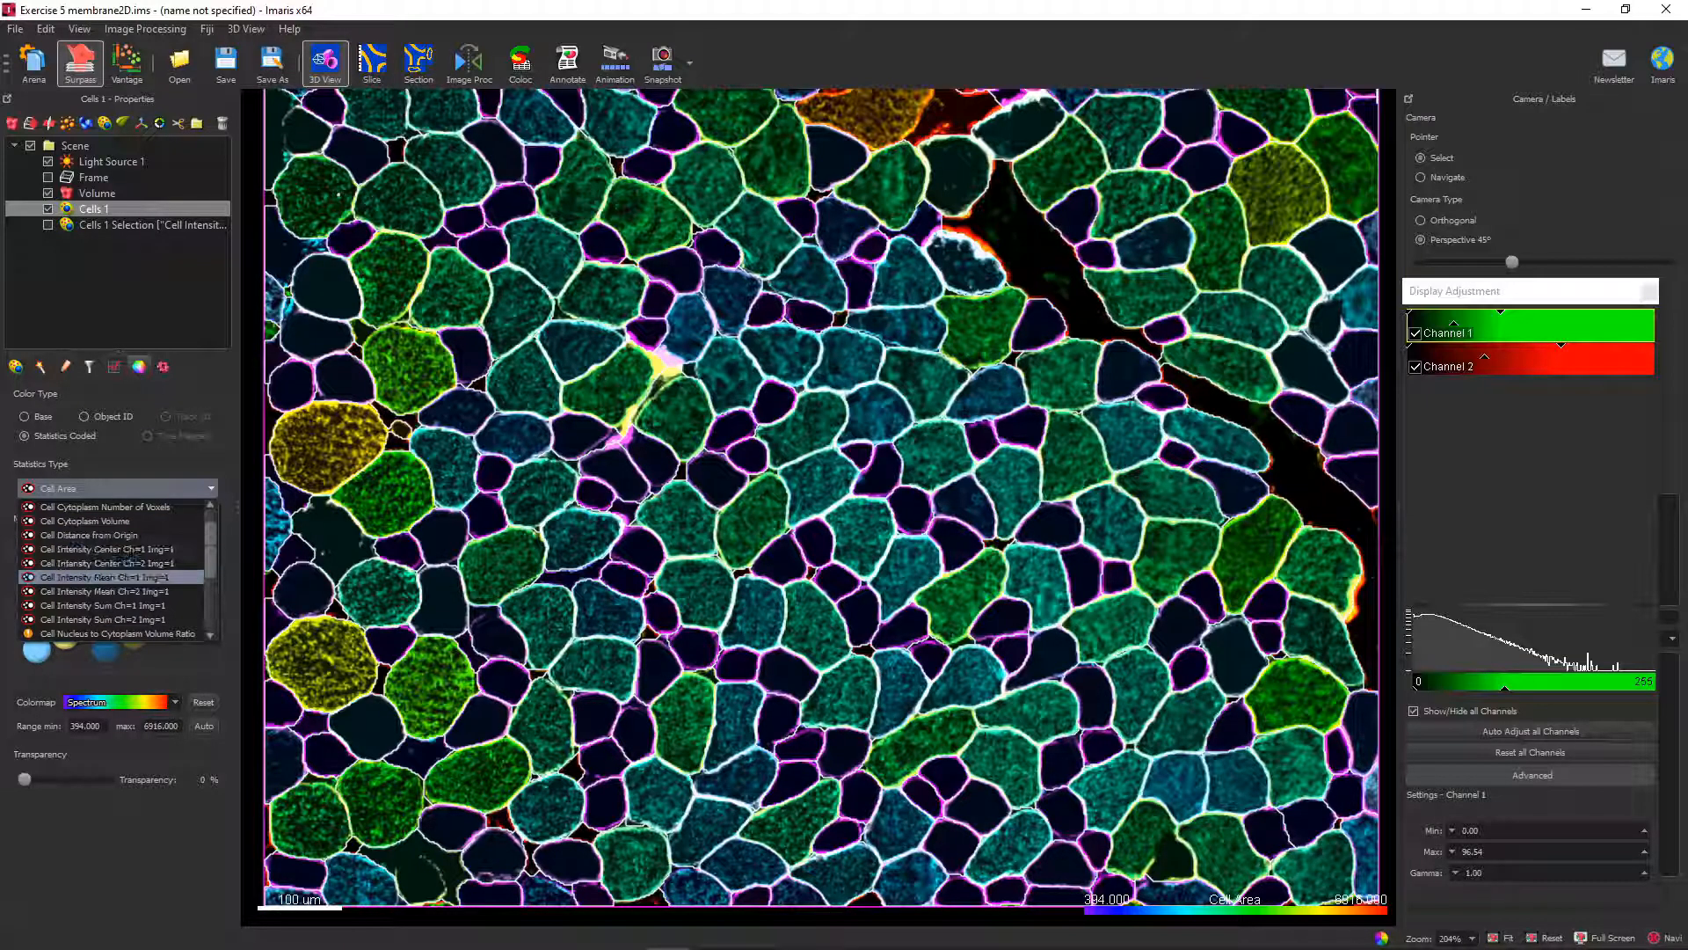
{"action": "left_click", "coordinate": [123, 577]}
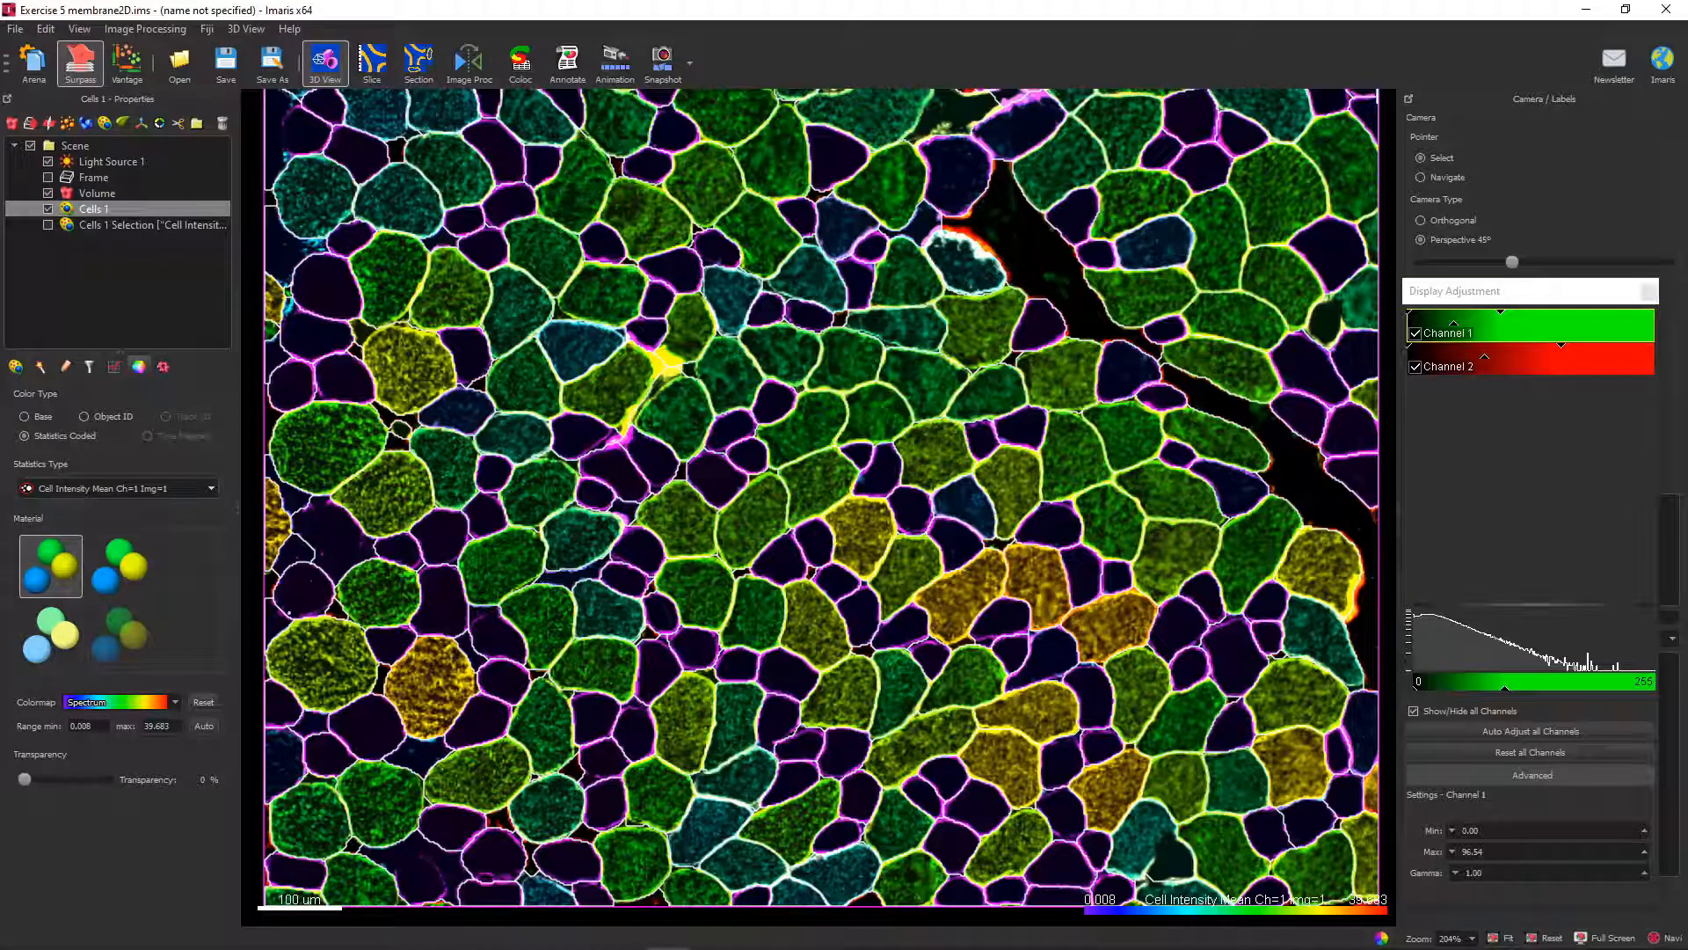
Apply the Hot colormap to the color-coded cells and show them in volume display.
{"action": "left_click", "coordinate": [141, 702]}
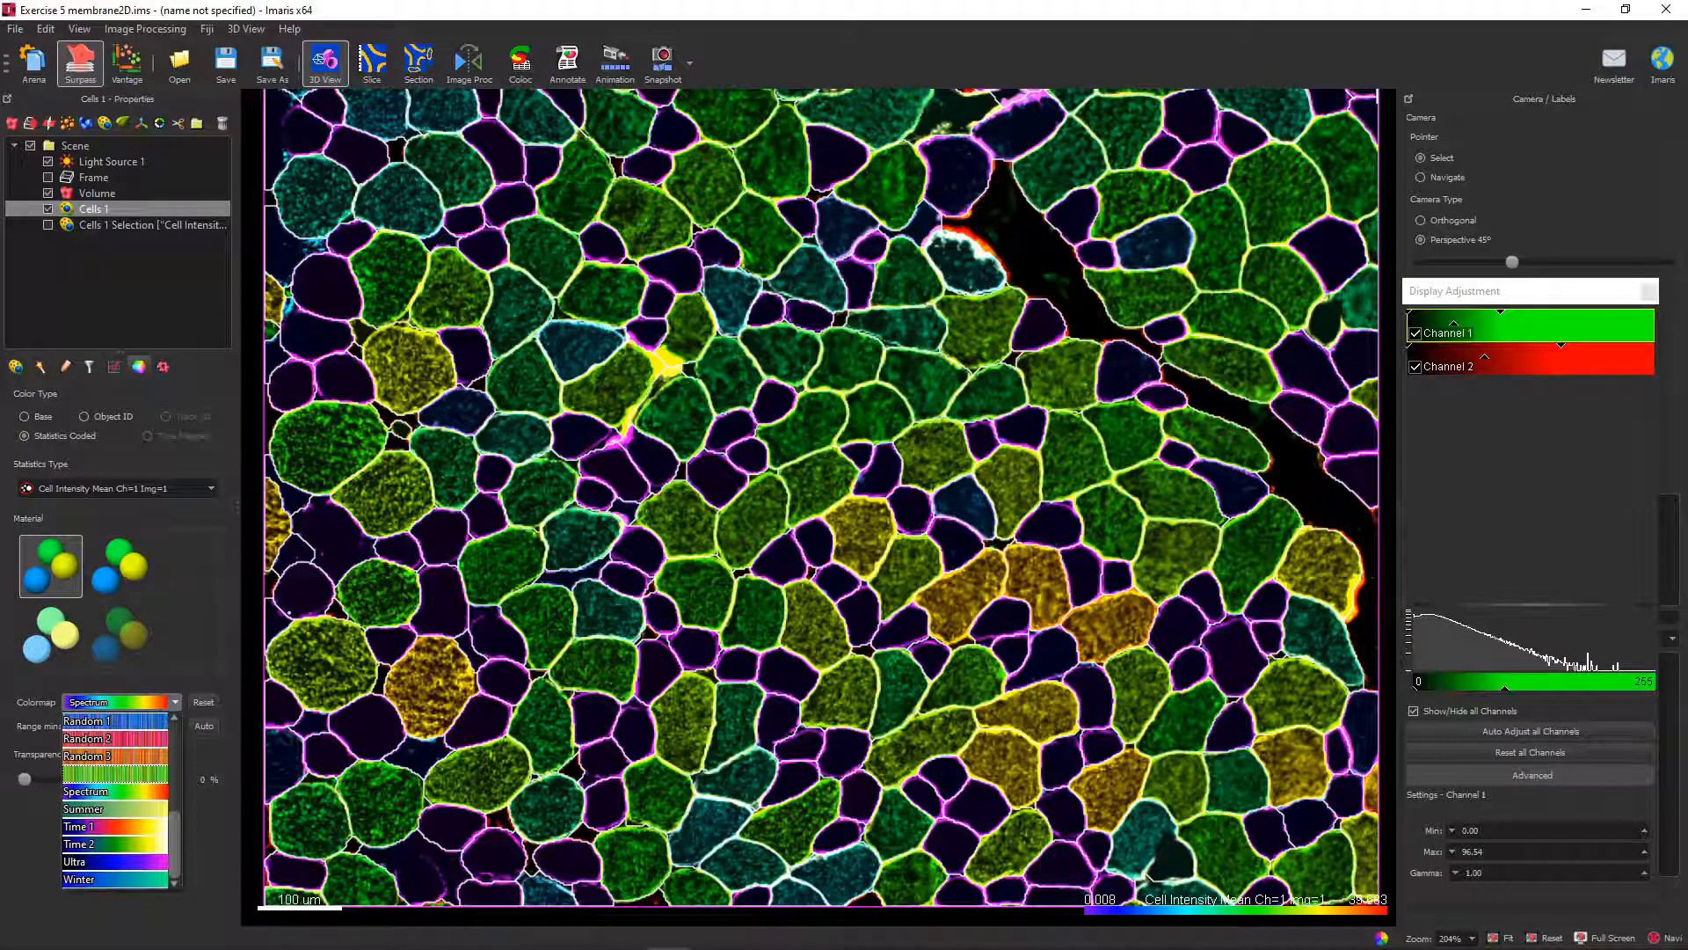
{"action": "scroll", "coordinate": [115, 774], "scroll_direction": "up", "scroll_amount": 3}
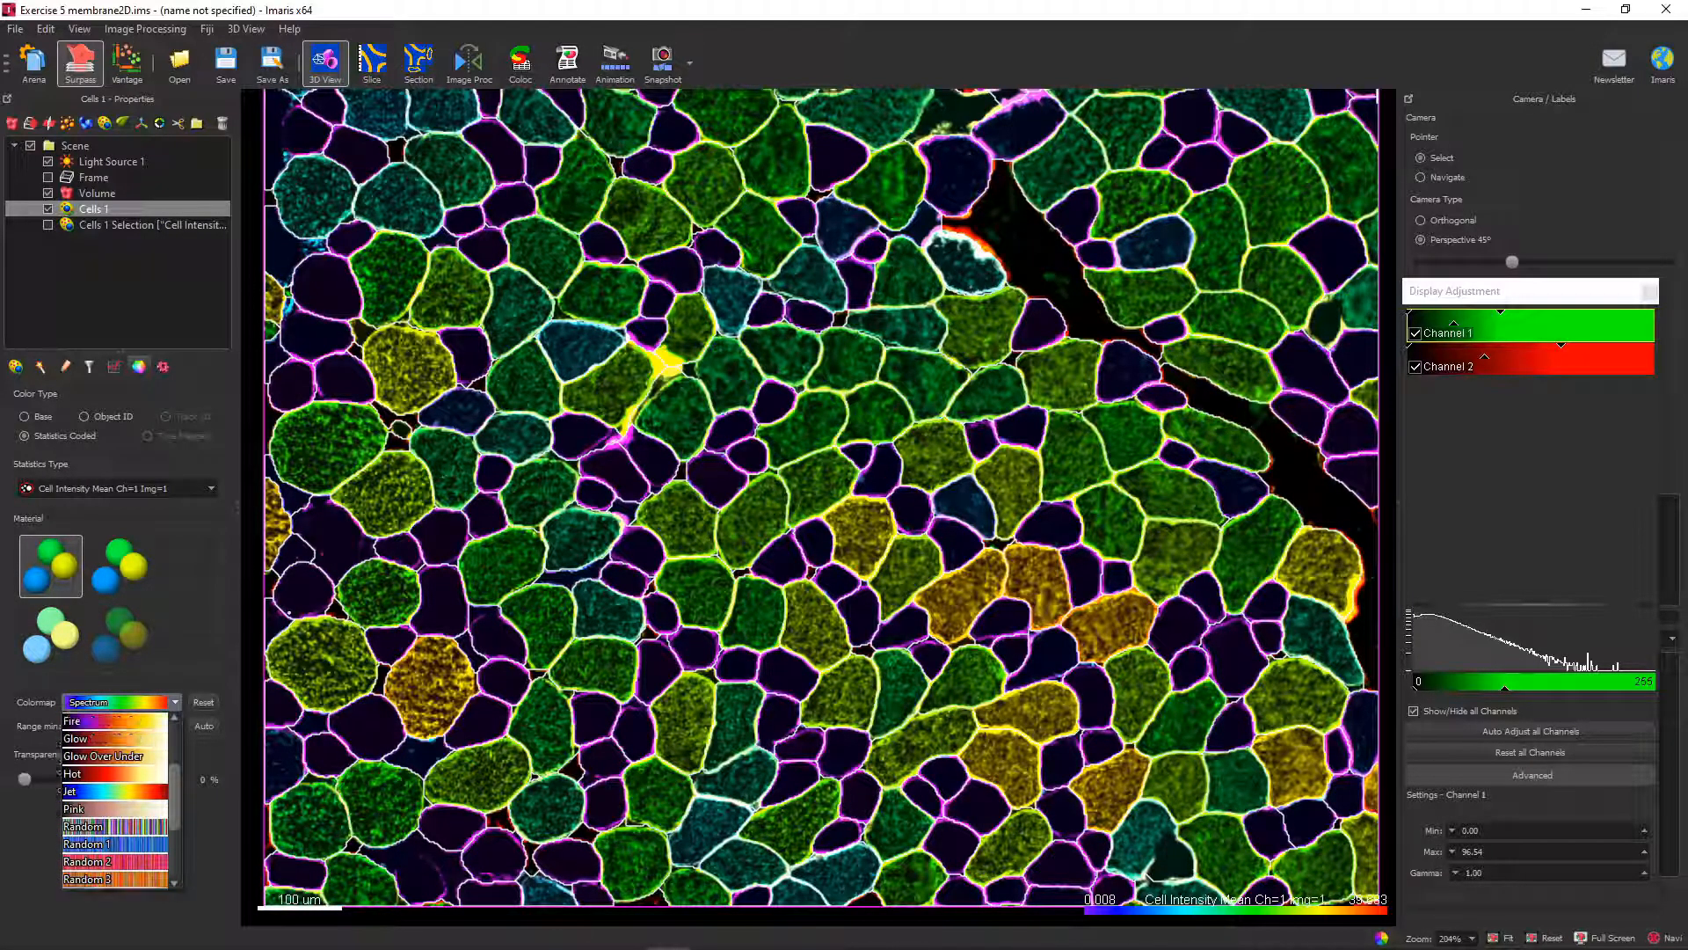
{"action": "left_click", "coordinate": [114, 791]}
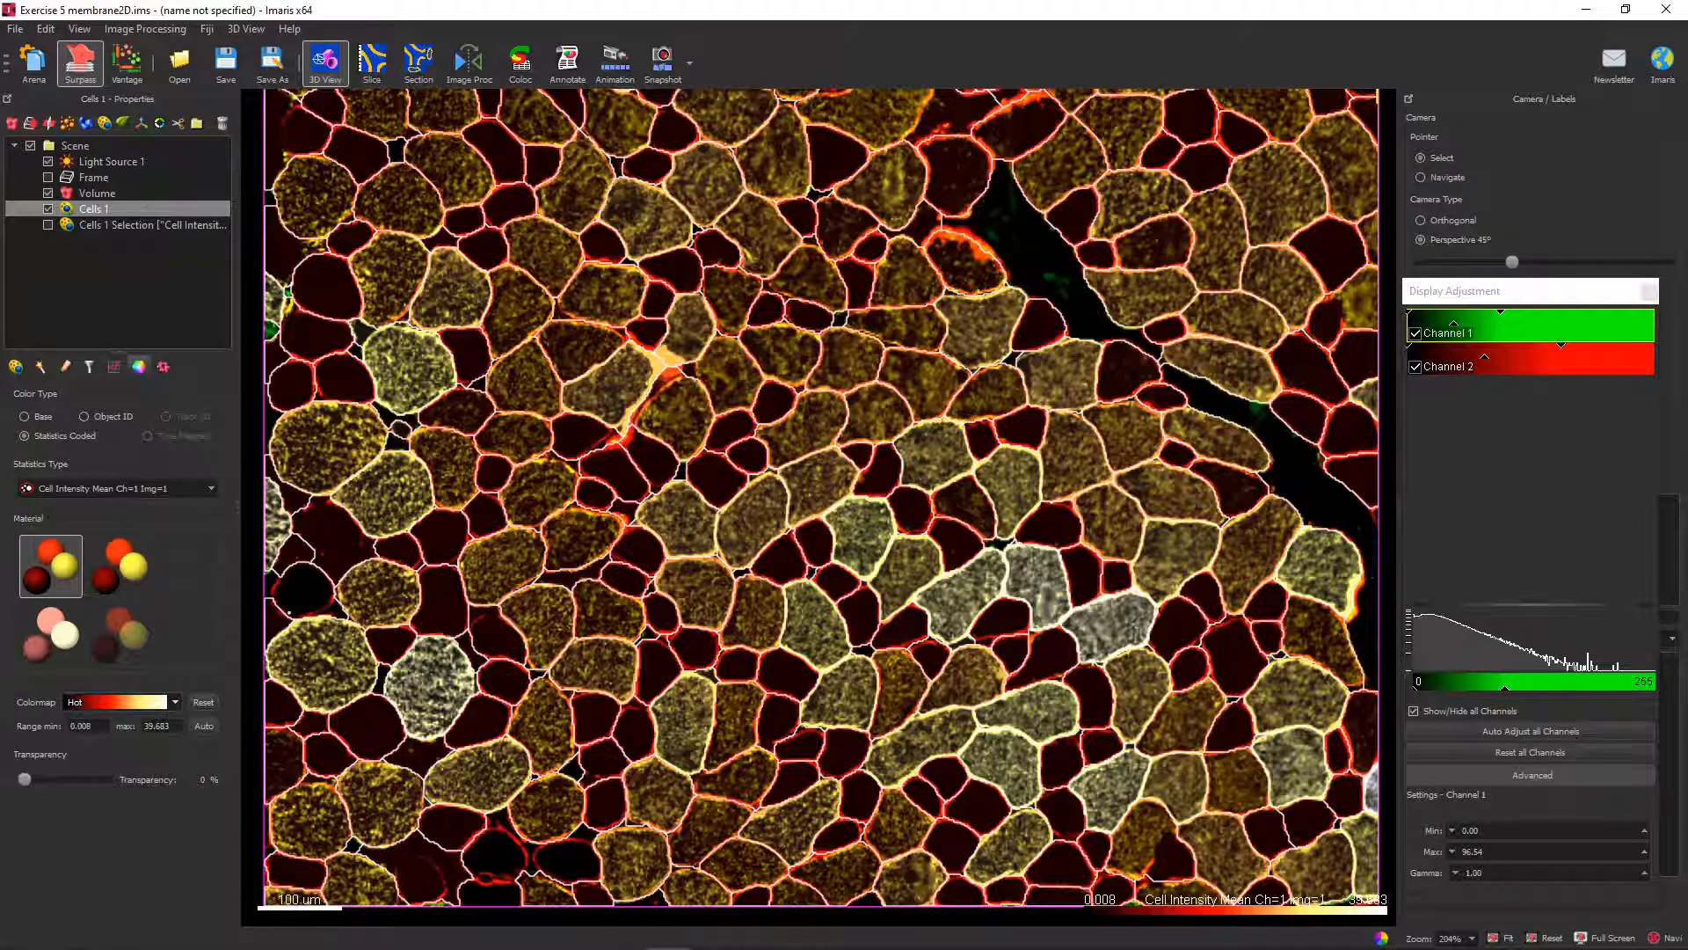
{"action": "left_click", "coordinate": [16, 367]}
{"action": "left_click", "coordinate": [129, 434]}
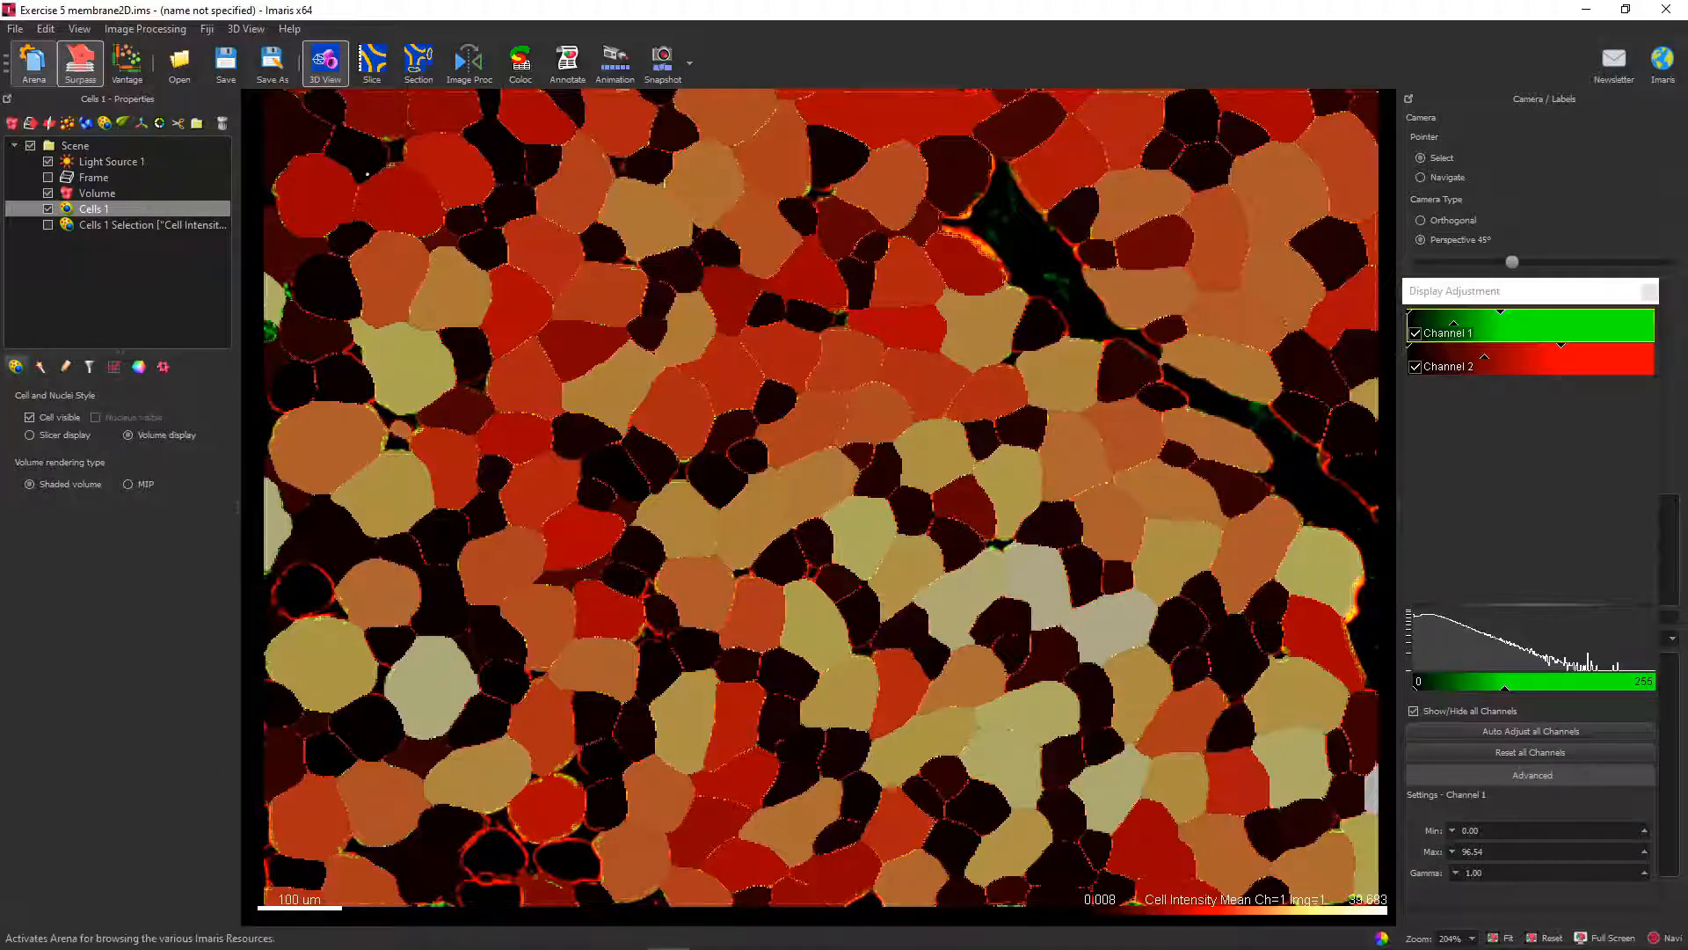
Open the image 2. Cell Membrane detection-Plant Cell.ims from the Arena and reset its 3D view.
{"action": "left_click", "coordinate": [33, 63]}
{"action": "left_click", "coordinate": [943, 513]}
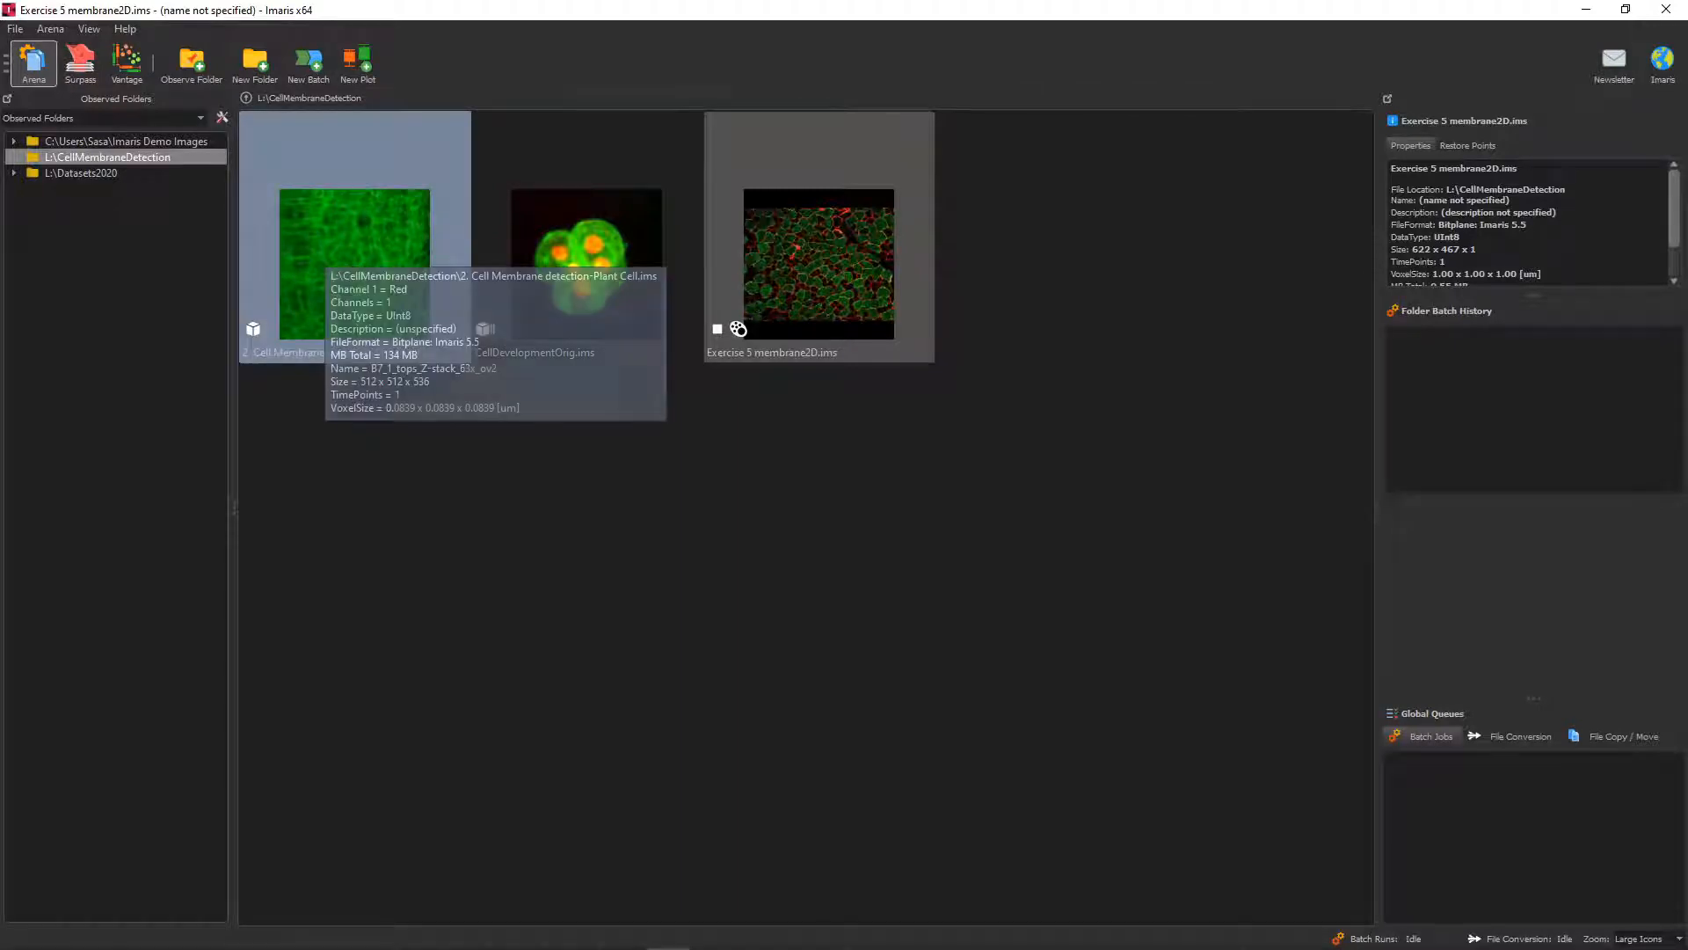
{"action": "double_click", "coordinate": [351, 264]}
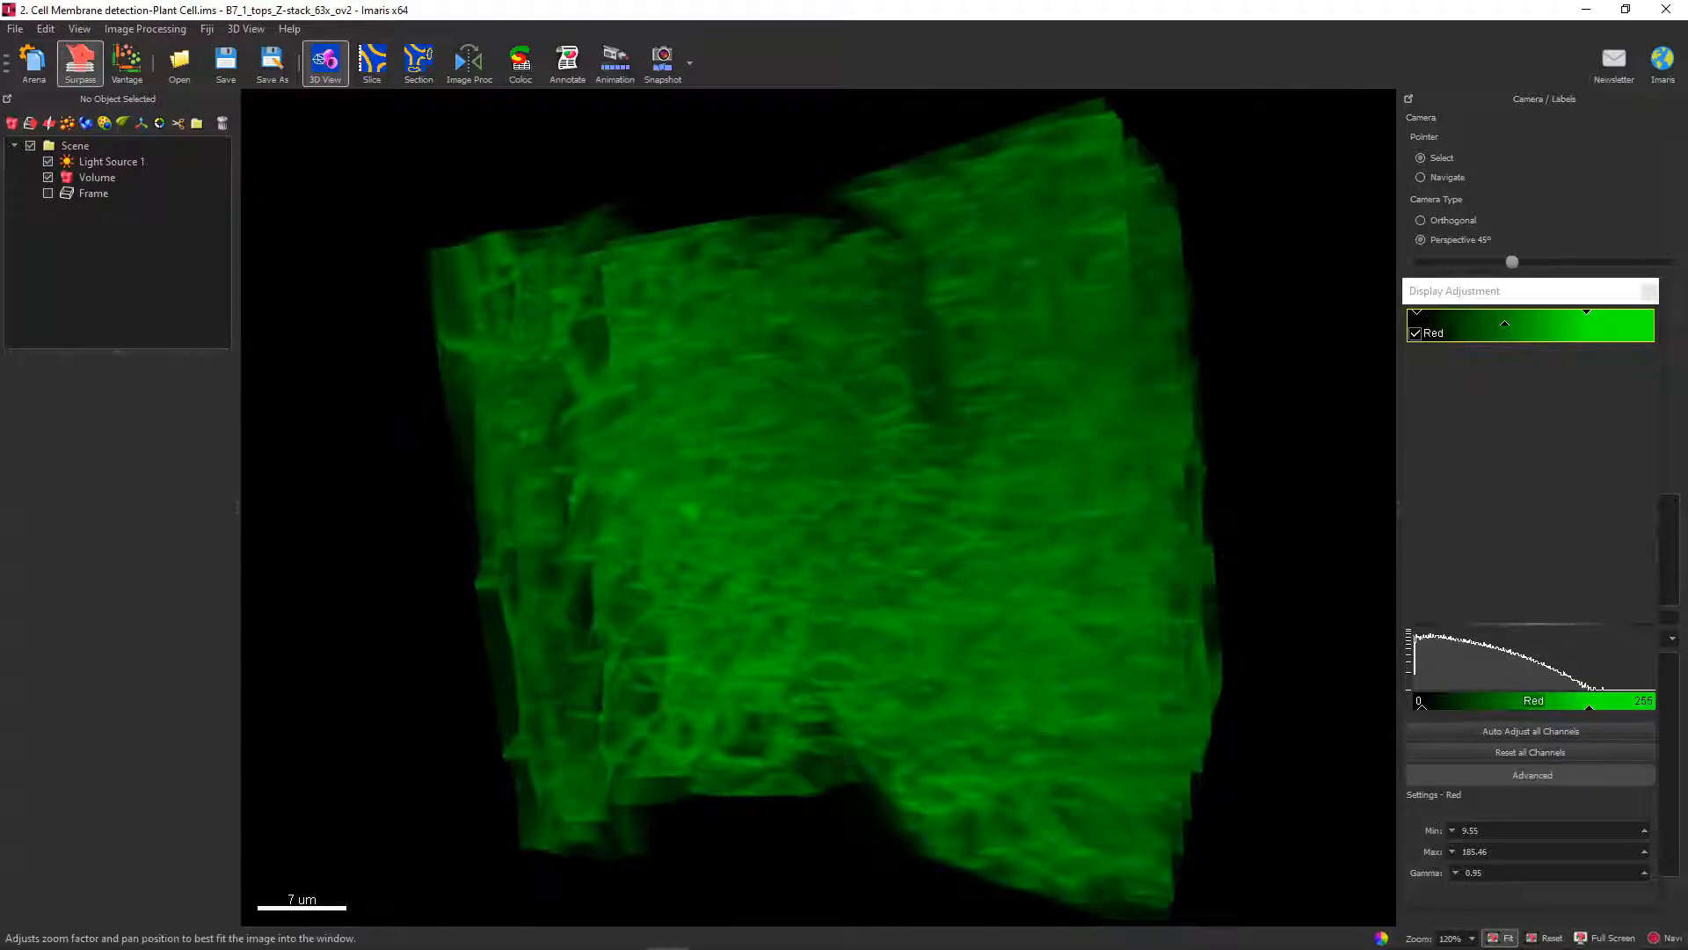
{"action": "left_click", "coordinate": [1545, 938]}
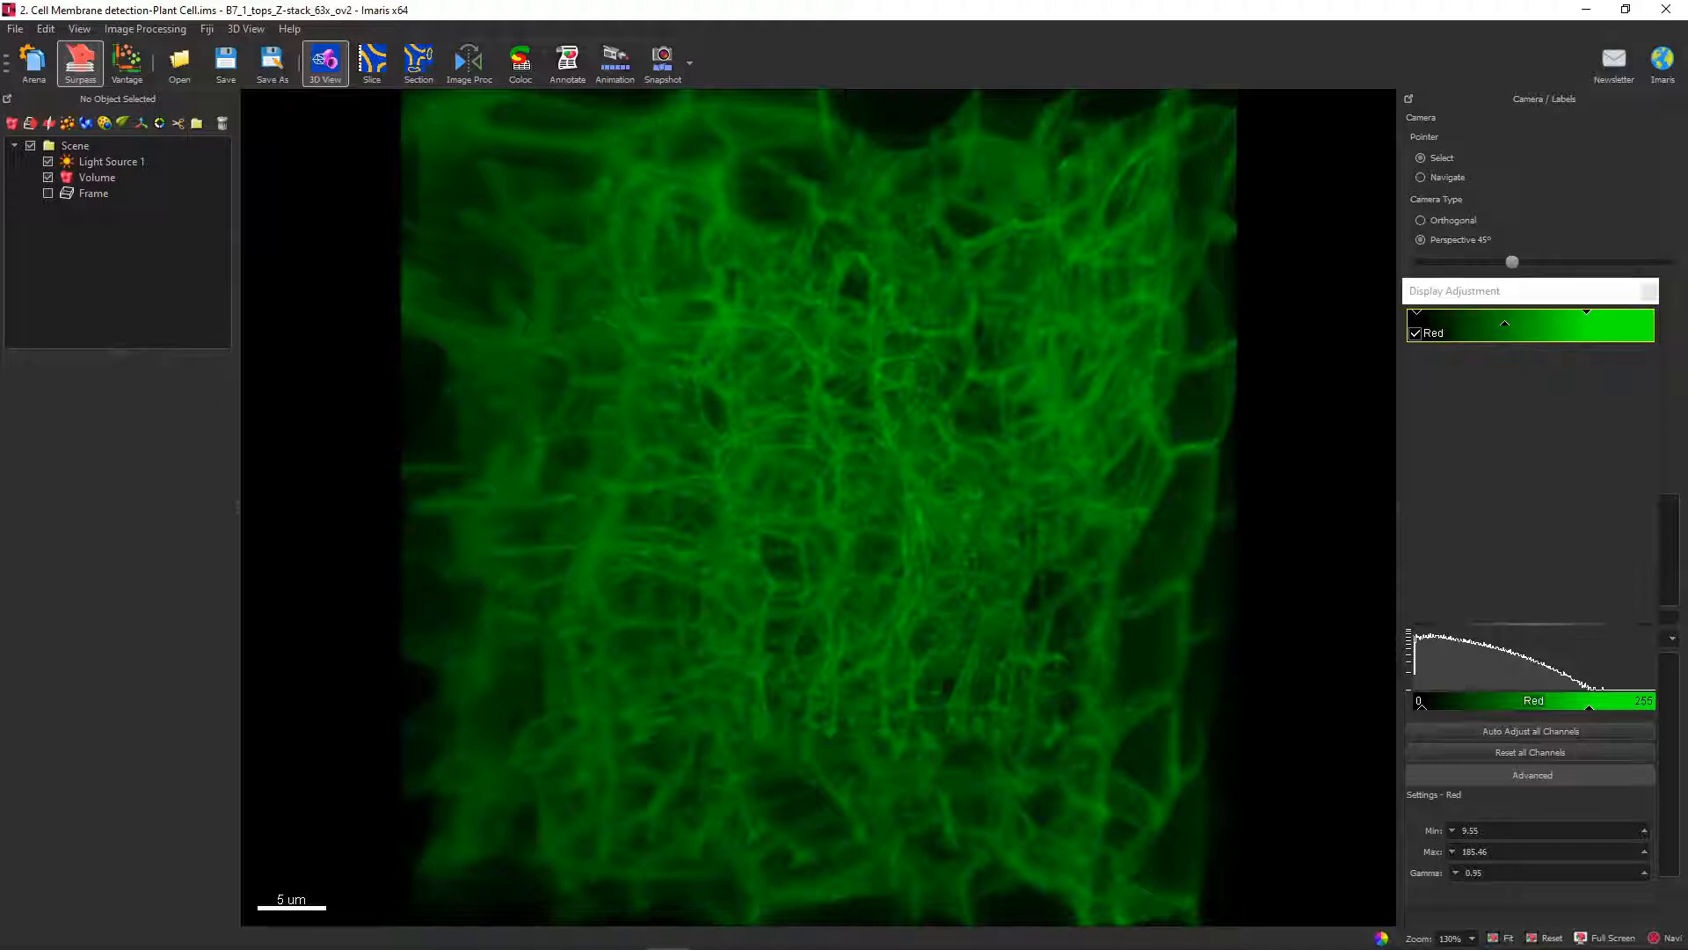
Add a Cells object to the plant image and set its cell detection type to membrane detection.
{"action": "left_click", "coordinate": [104, 122]}
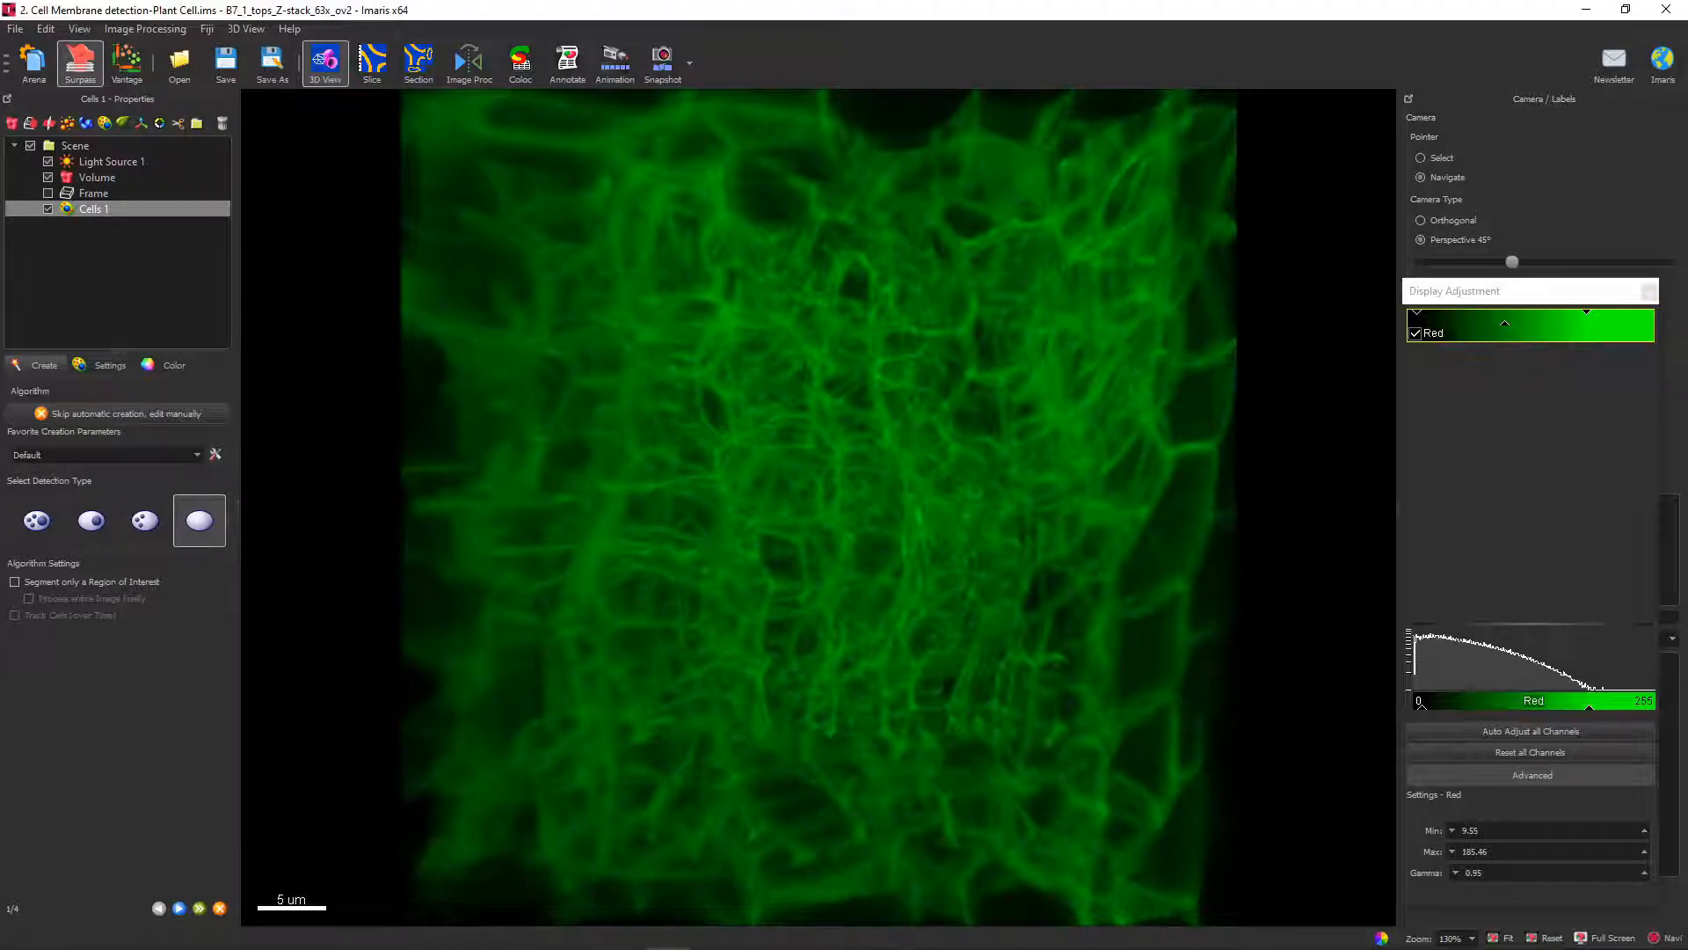
{"action": "mouse_move", "coordinate": [774, 510]}
{"action": "left_mouse_down"}
{"action": "mouse_move", "coordinate": [958, 545]}
{"action": "mouse_move", "coordinate": [1046, 528]}
{"action": "mouse_move", "coordinate": [791, 528]}
{"action": "mouse_move", "coordinate": [757, 466]}
{"action": "mouse_move", "coordinate": [783, 440]}
{"action": "mouse_move", "coordinate": [791, 536]}
{"action": "mouse_move", "coordinate": [817, 563]}
{"action": "left_mouse_up"}
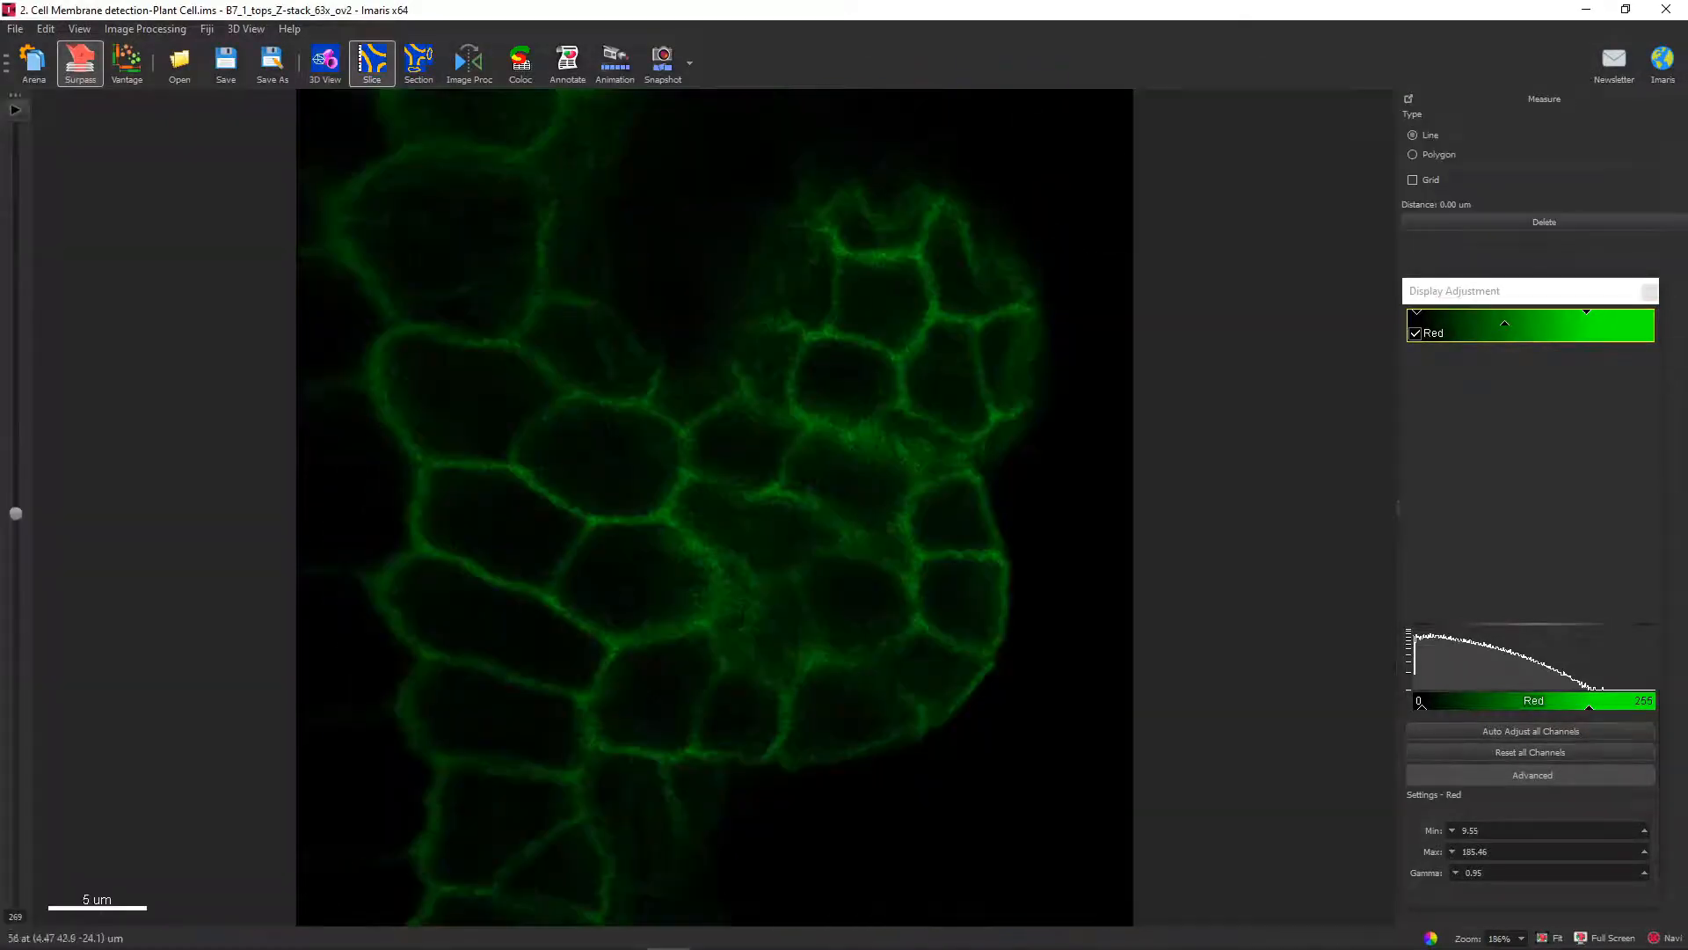
{"action": "left_click", "coordinate": [372, 61]}
{"action": "left_click_drag", "start_coordinate": [15, 513], "coordinate": [15, 352]}
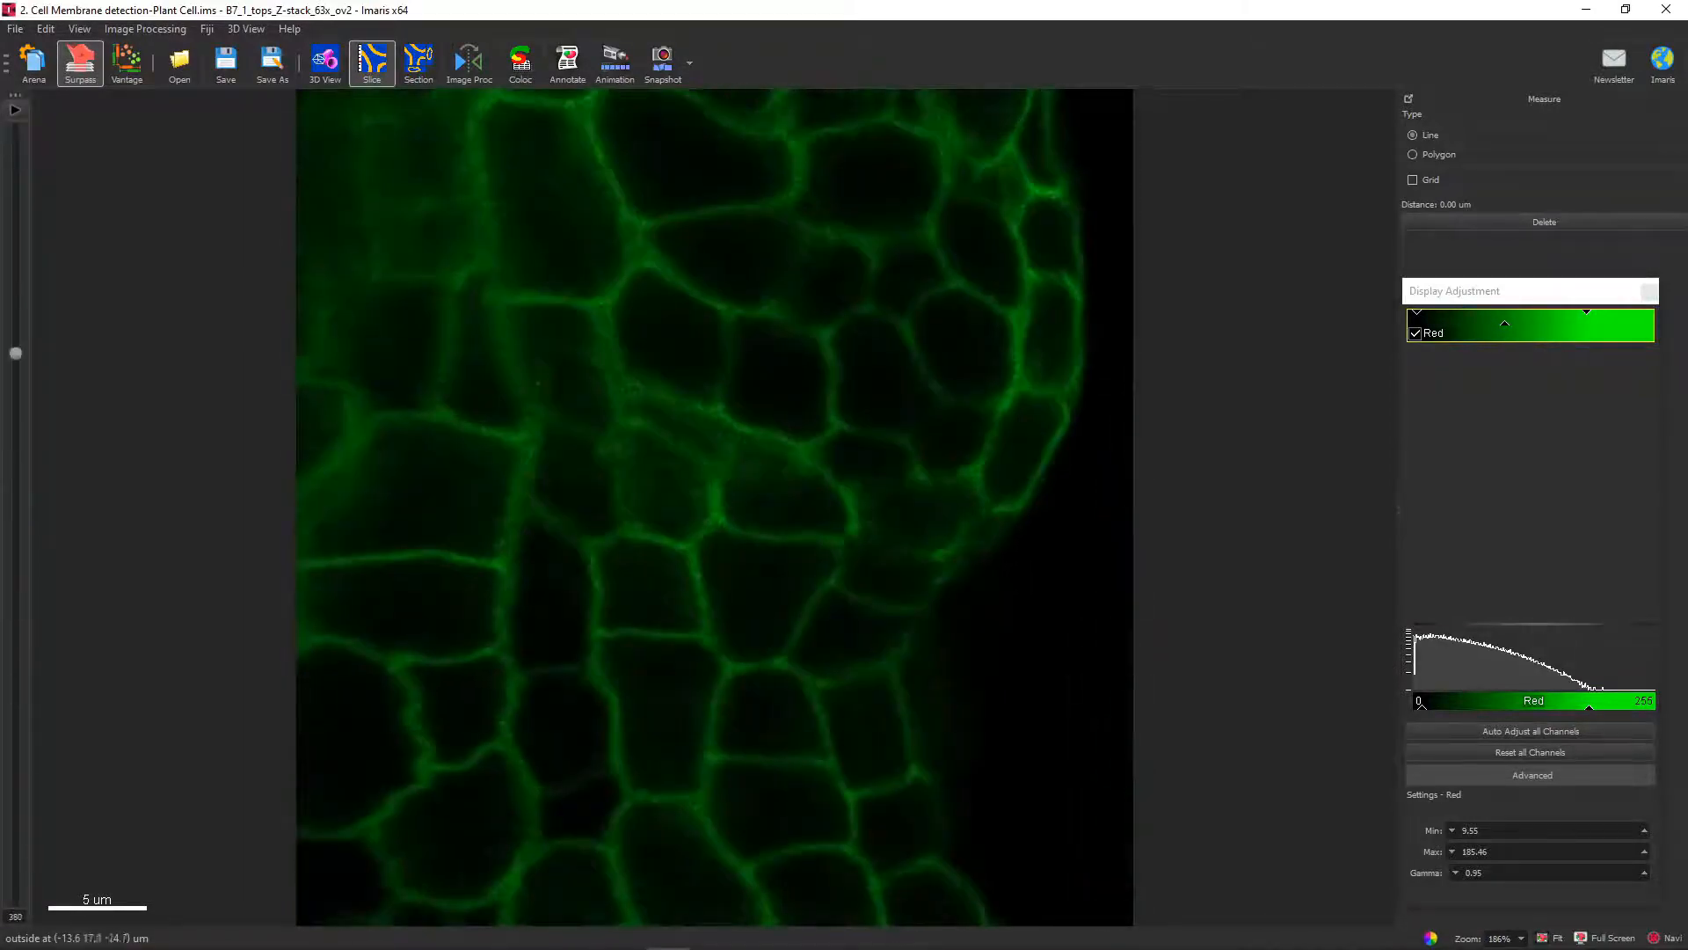
{"action": "left_click", "coordinate": [324, 62]}
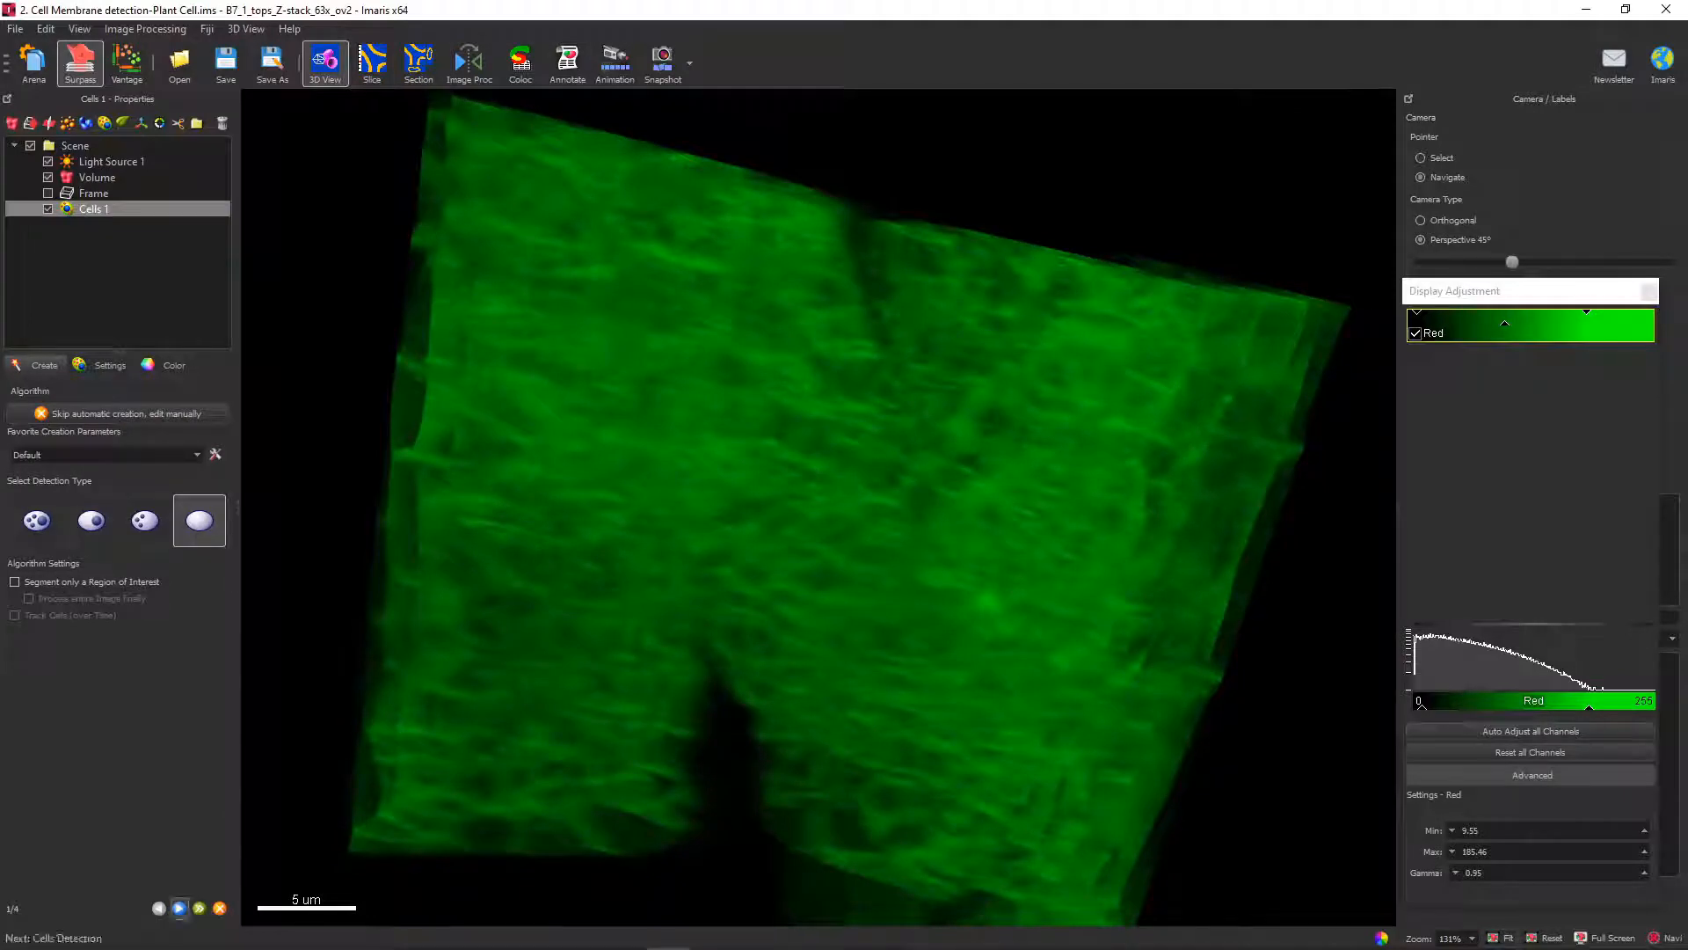
{"action": "left_click", "coordinate": [179, 908]}
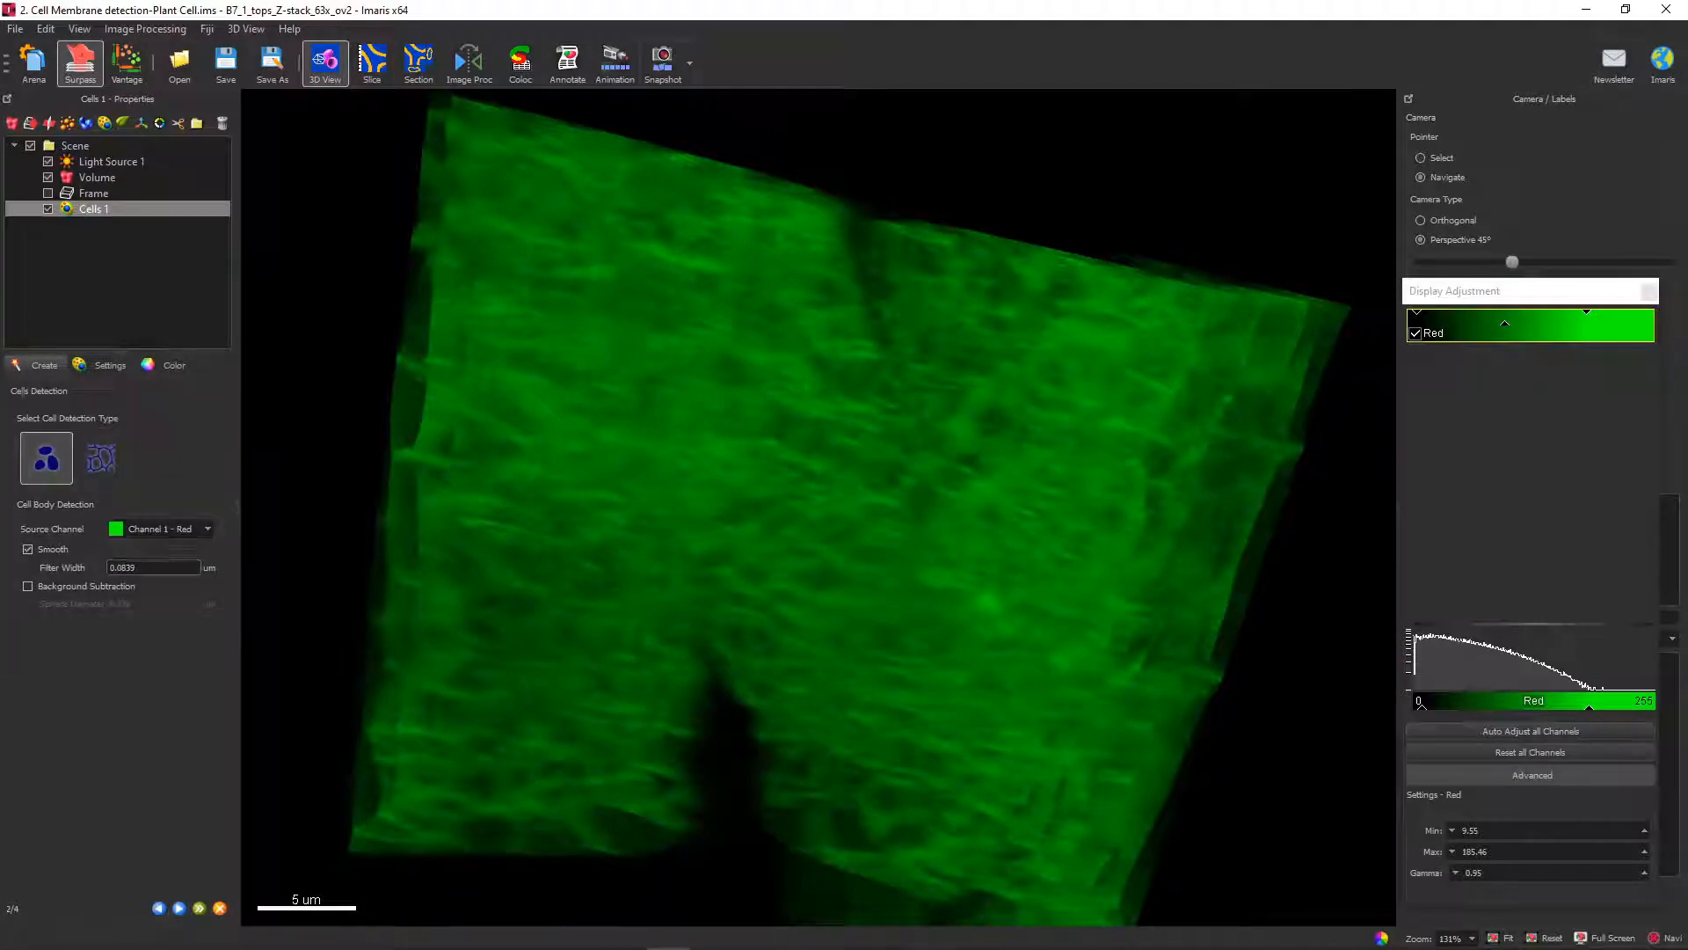
{"action": "left_click", "coordinate": [101, 458]}
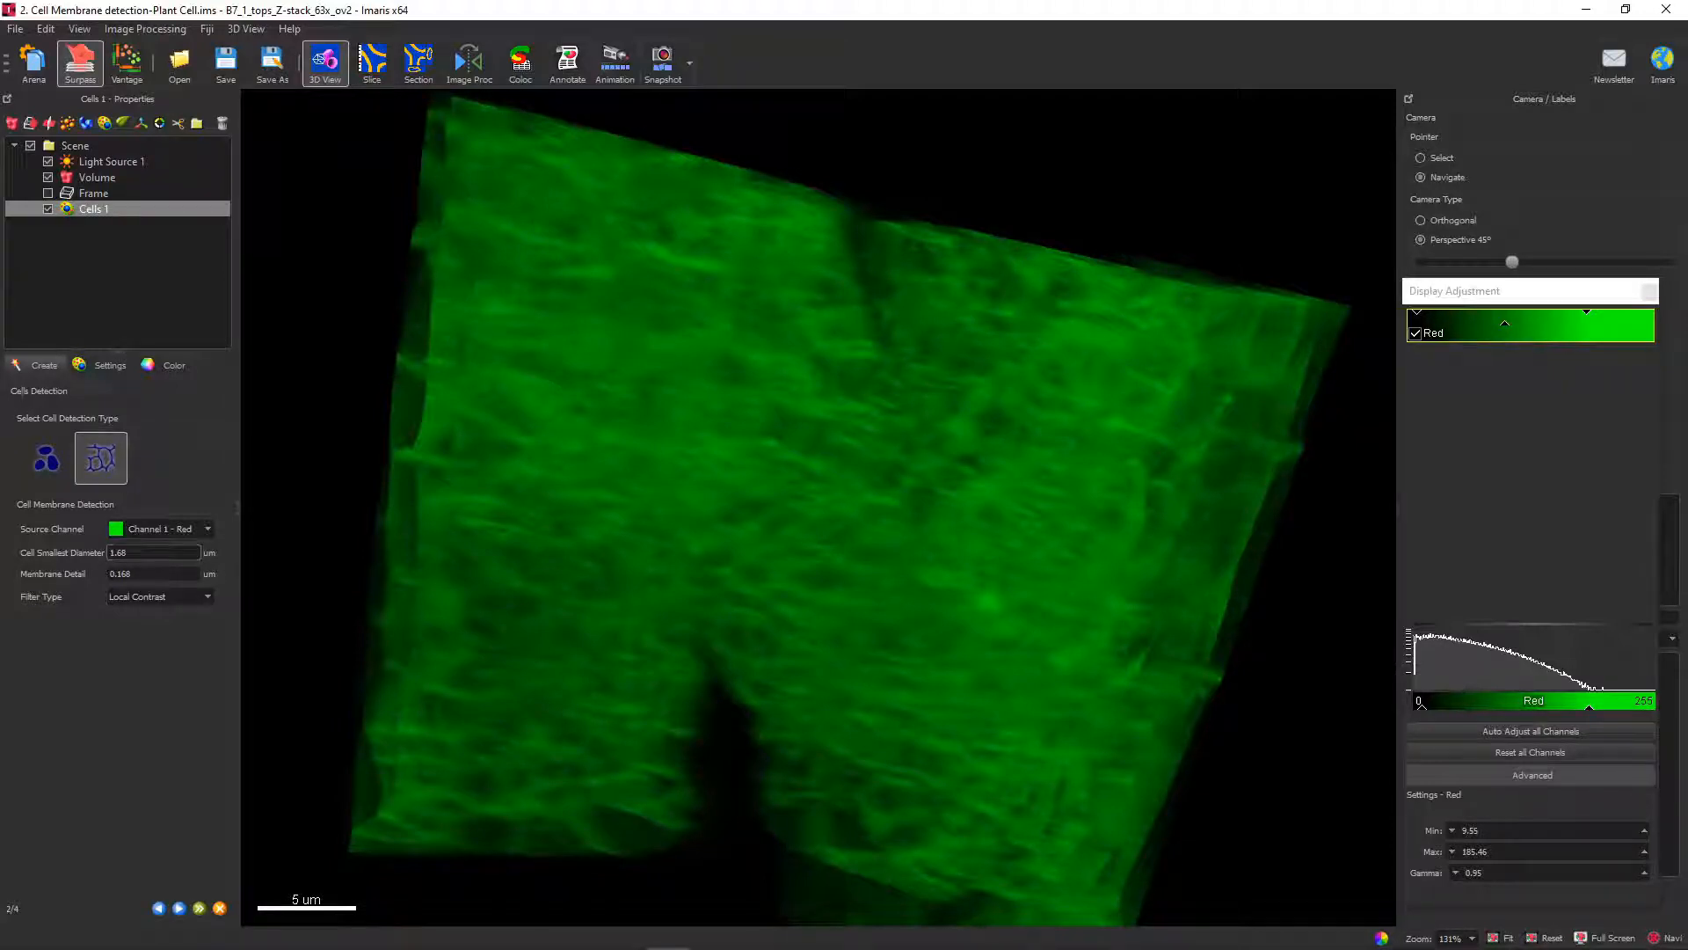
Measure the distance across several of the smallest cells in slice 176 of the plant stack using line measurements.
{"action": "left_click", "coordinate": [372, 61]}
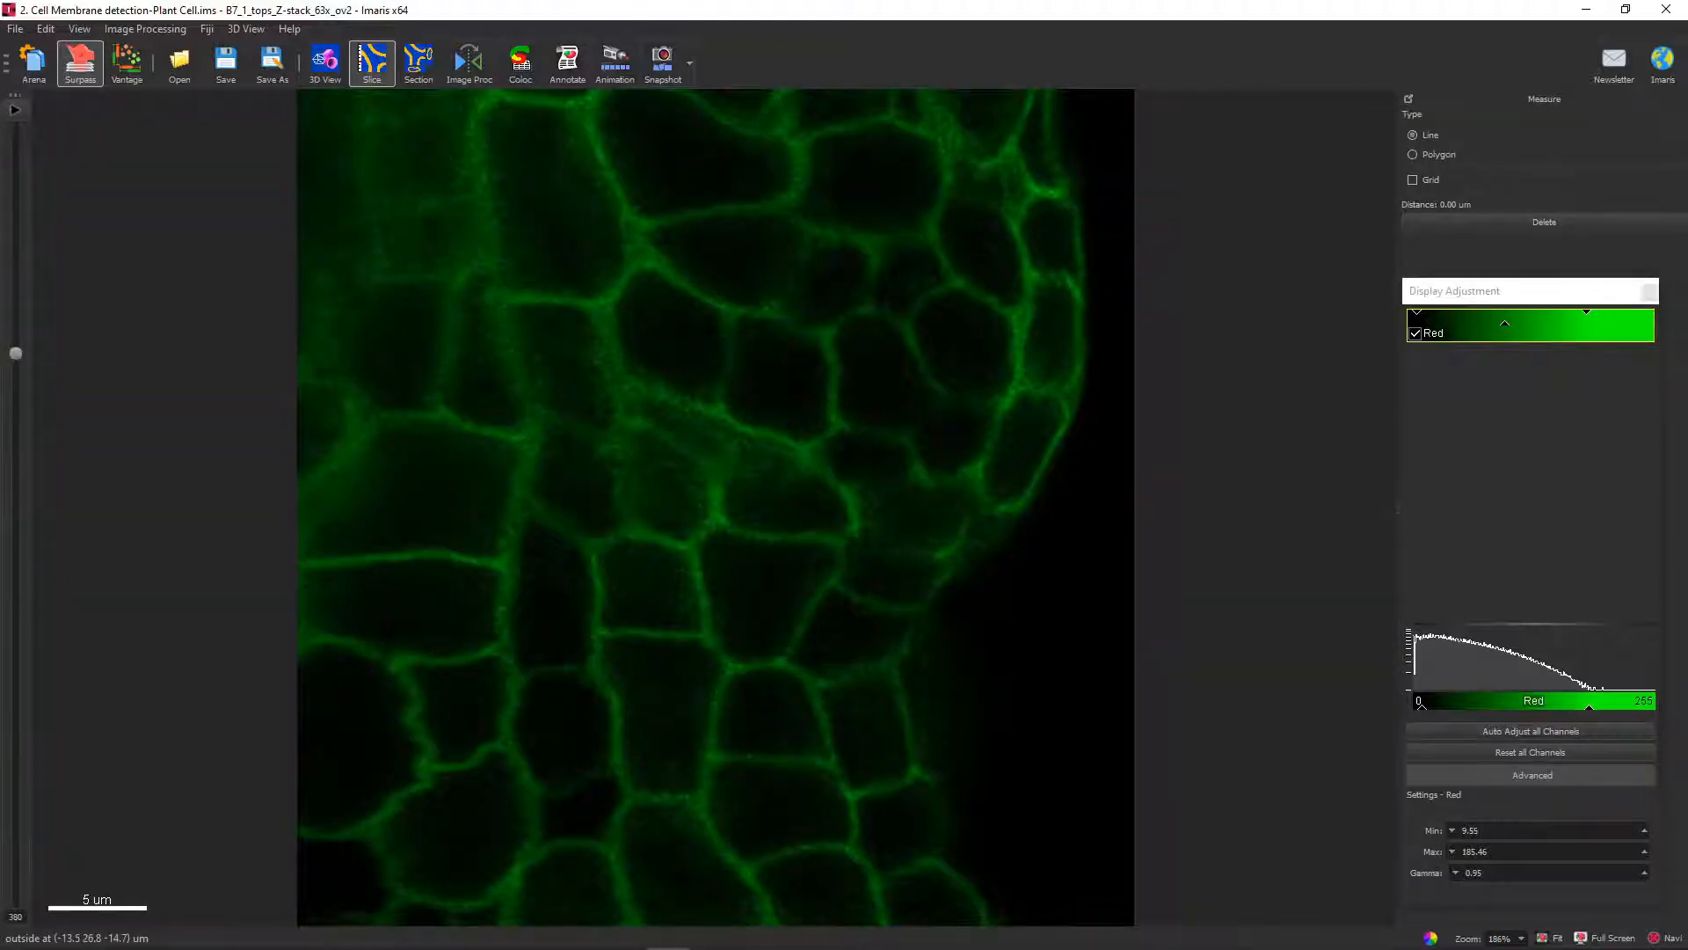
{"action": "left_click_drag", "start_coordinate": [15, 352], "coordinate": [15, 510]}
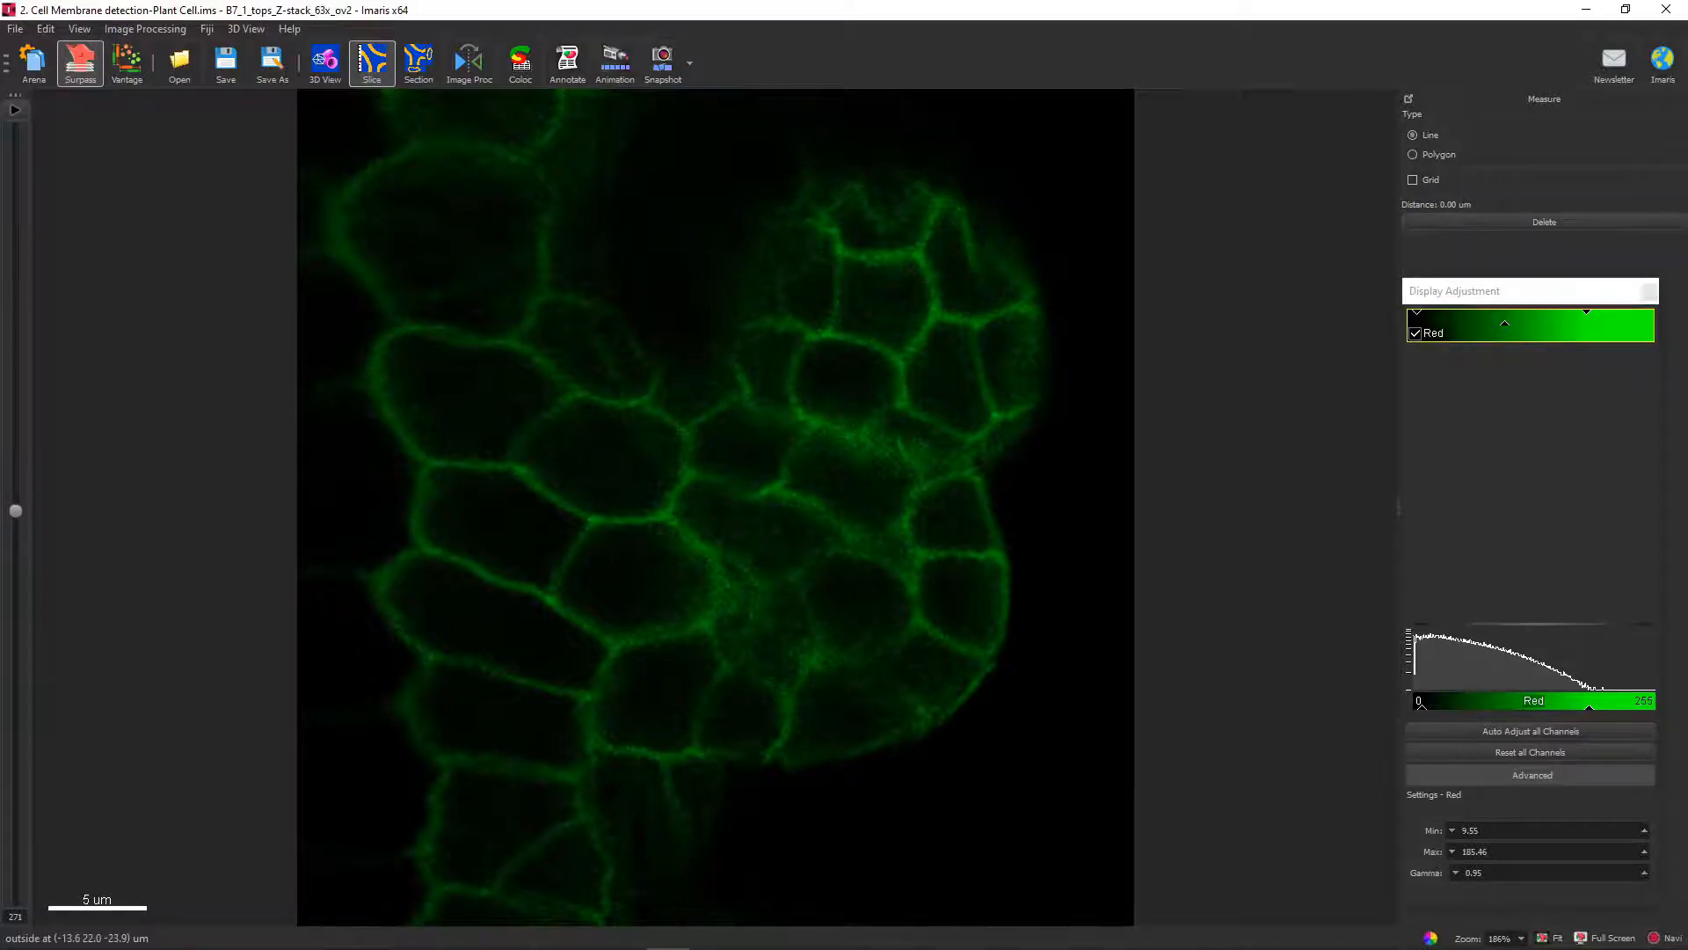
{"action": "left_click_drag", "start_coordinate": [15, 511], "coordinate": [15, 647]}
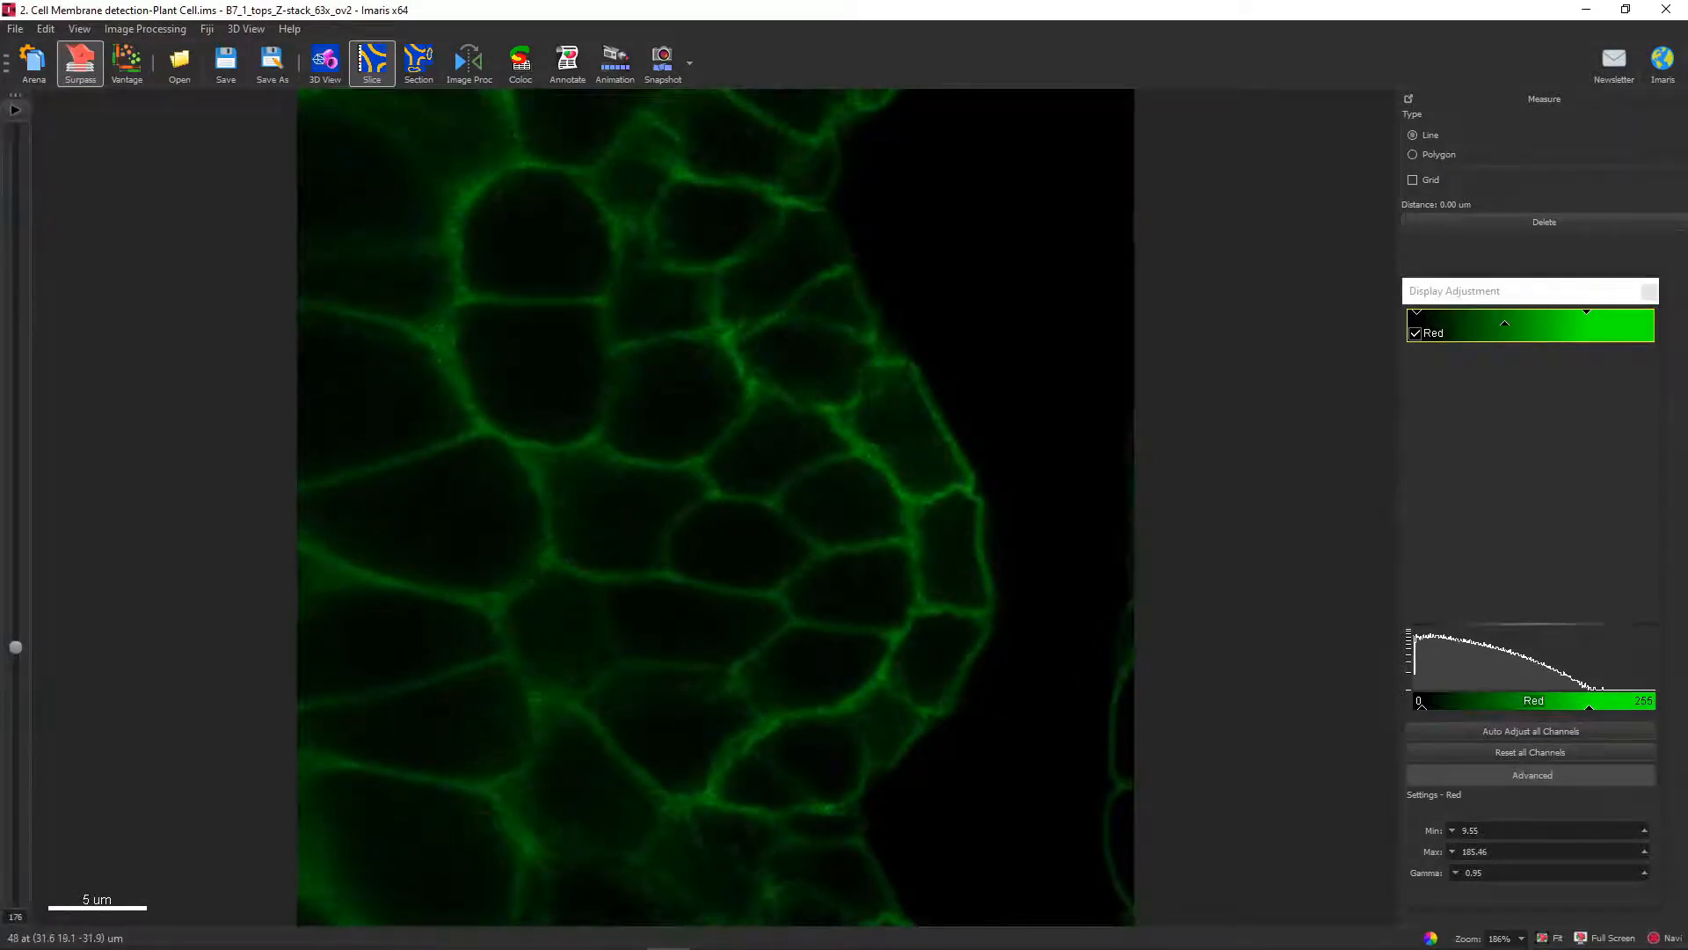
{"action": "left_click", "coordinate": [972, 545]}
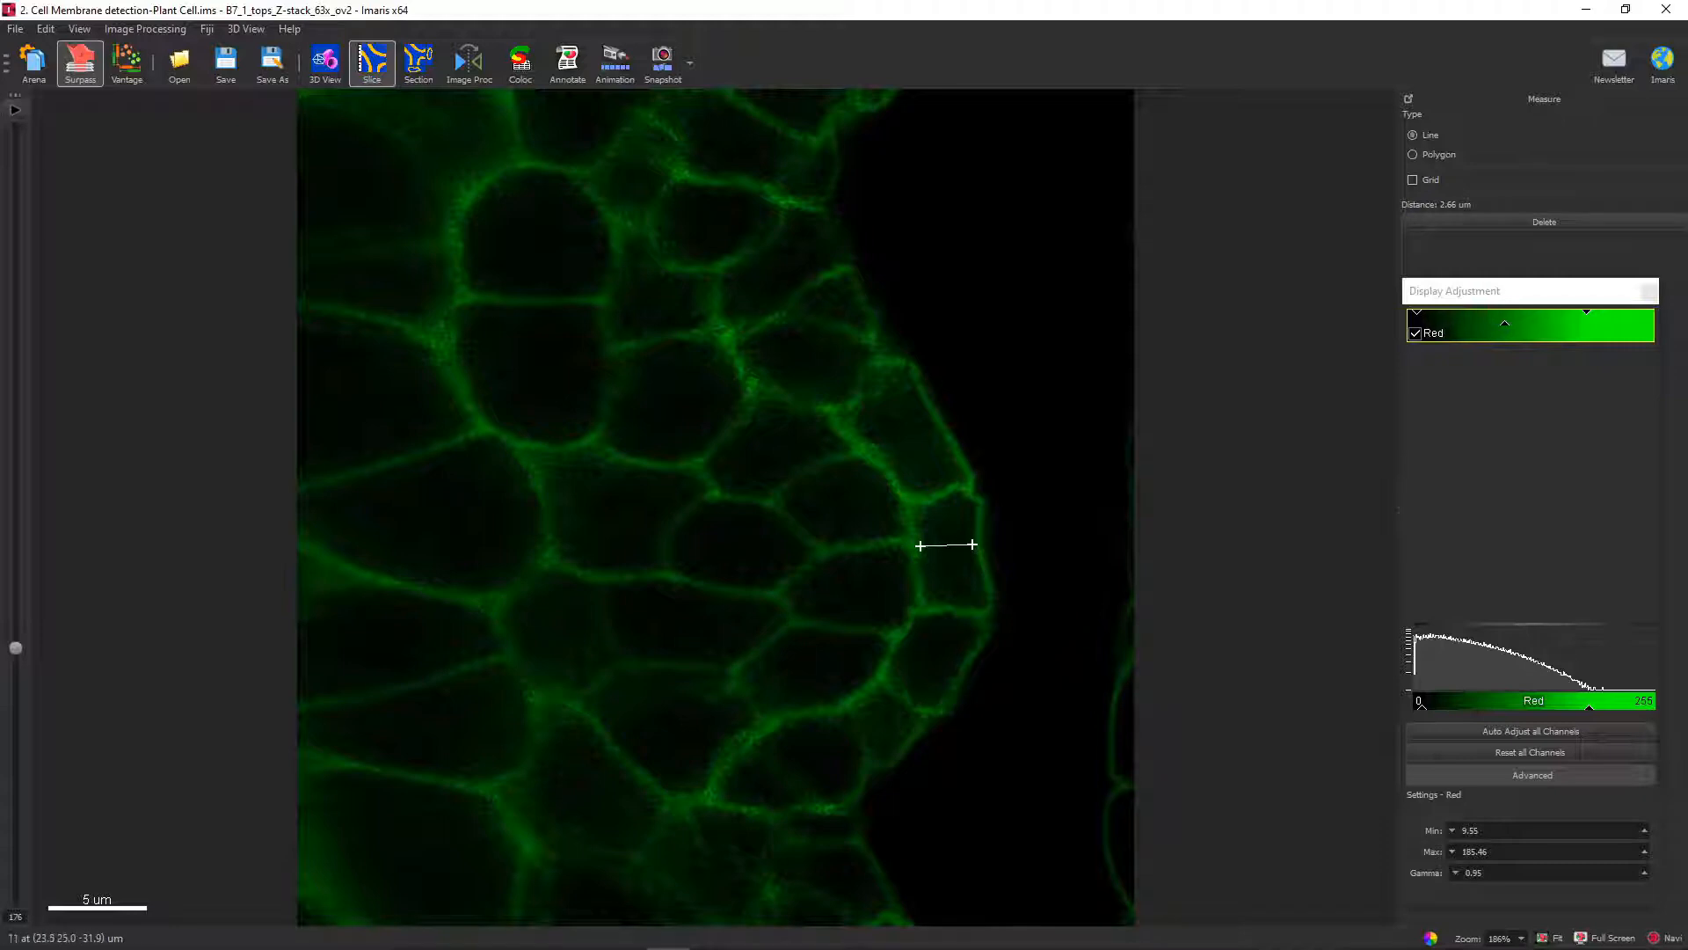
{"action": "left_click", "coordinate": [716, 194]}
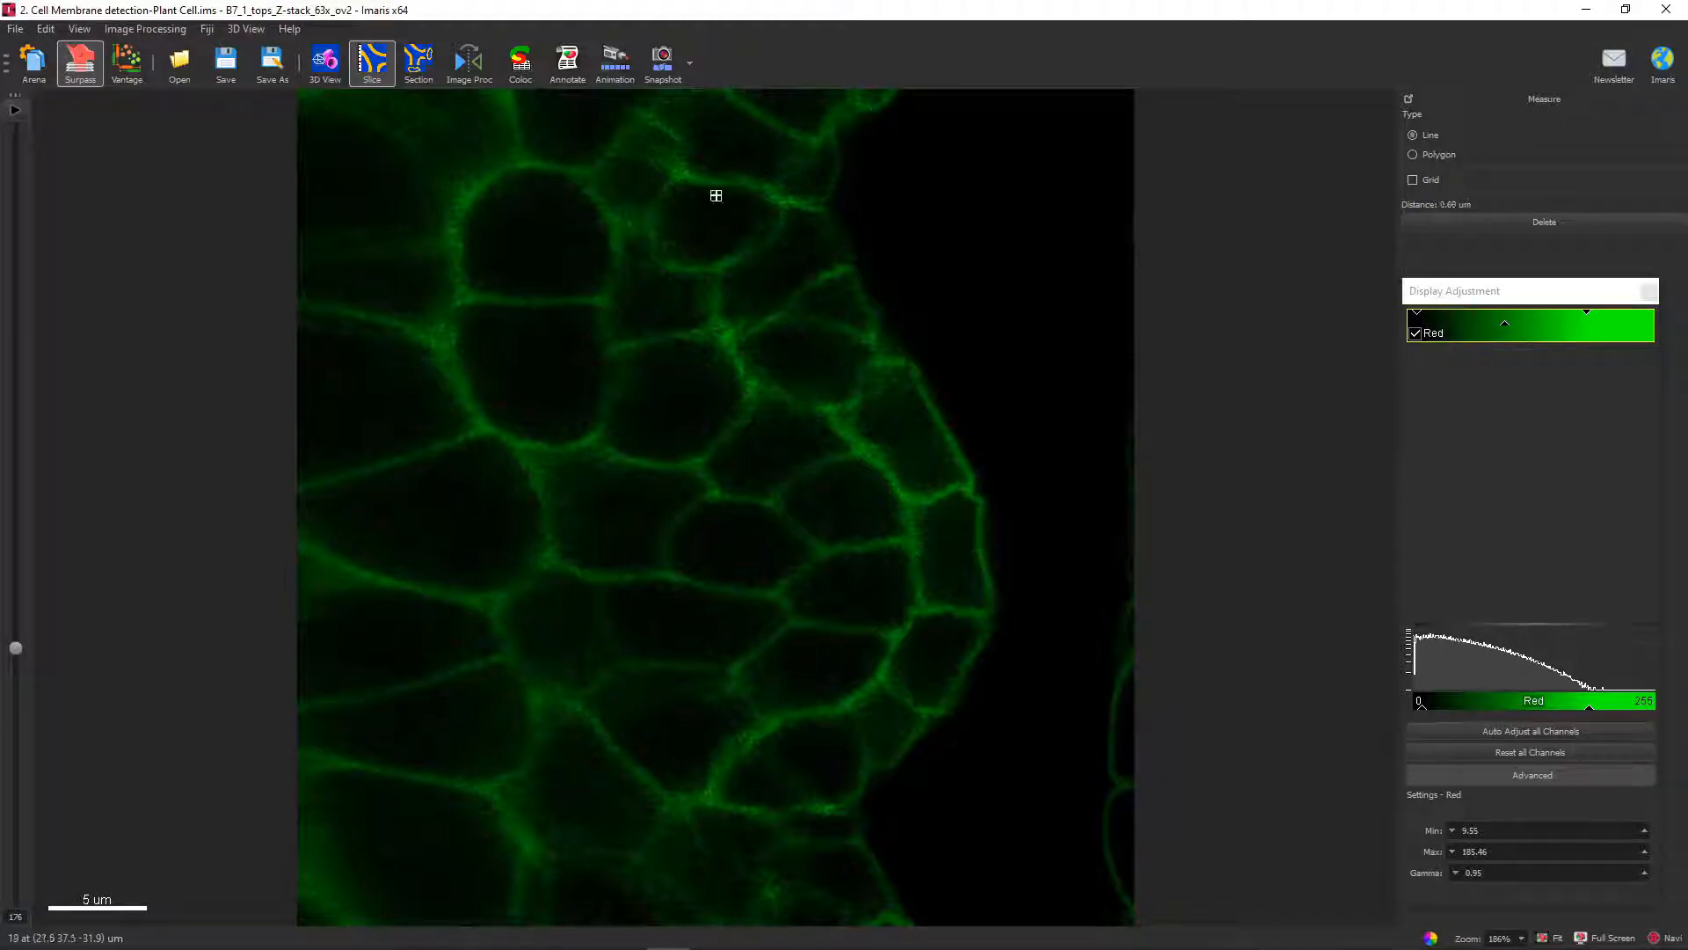
{"action": "left_click", "coordinate": [704, 266]}
{"action": "left_click", "coordinate": [751, 501]}
{"action": "left_click", "coordinate": [729, 581]}
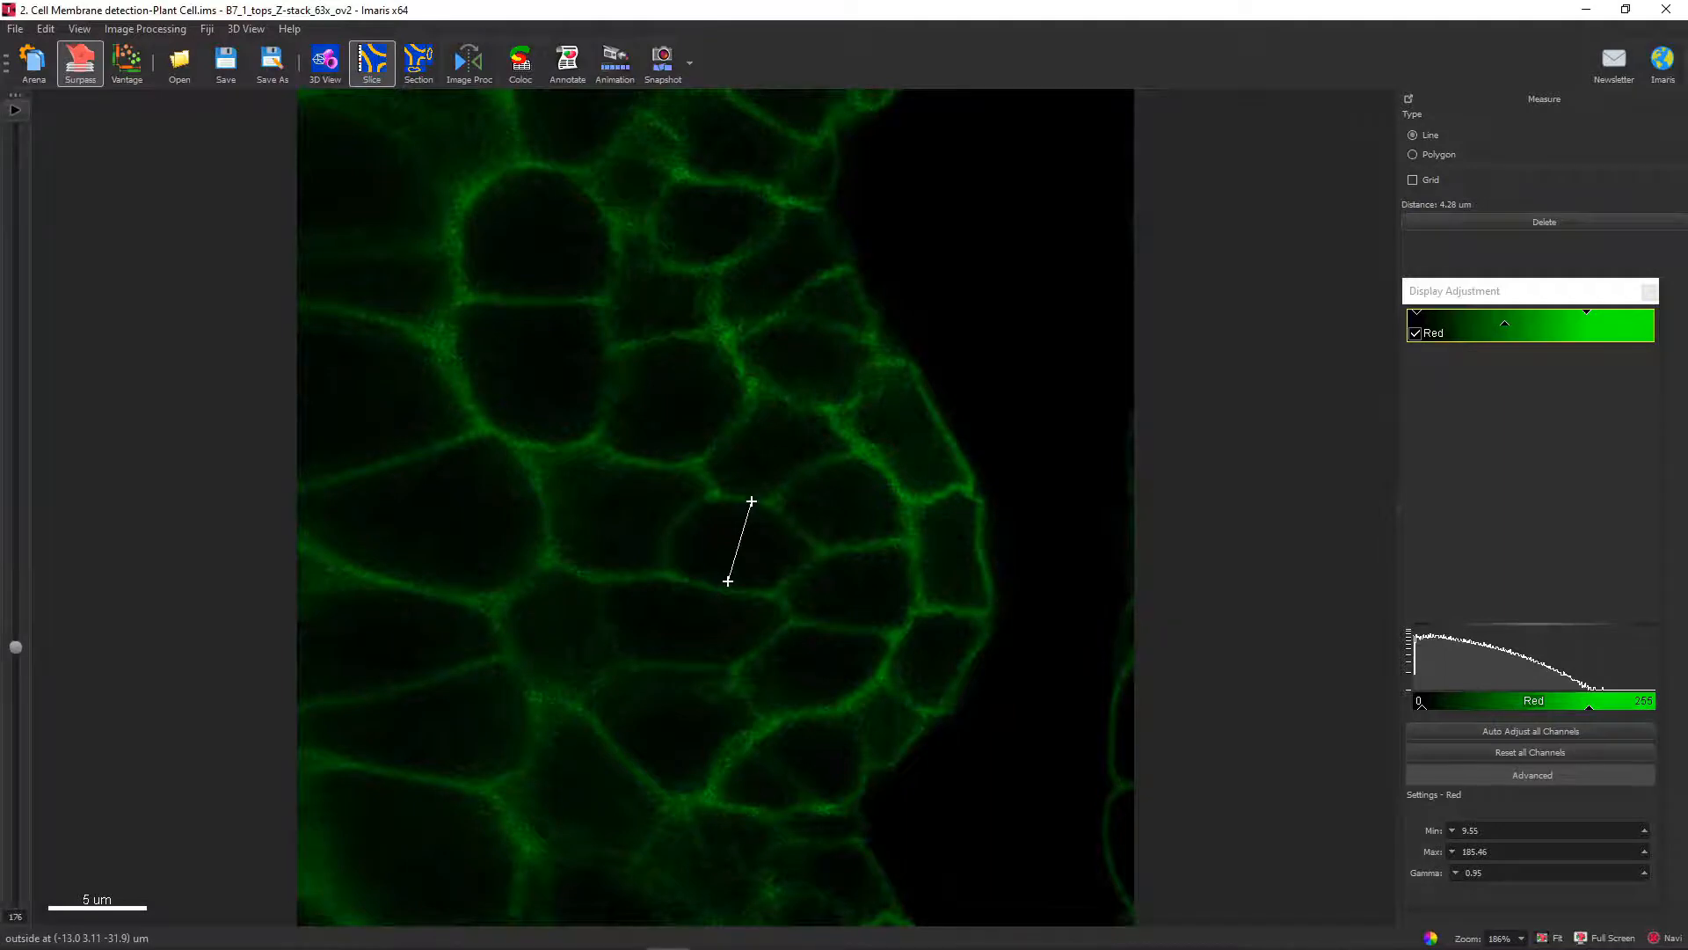
Measure the distance across a narrow cell in slice 24 of the plant stack.
{"action": "left_click_drag", "start_coordinate": [15, 648], "coordinate": [15, 866]}
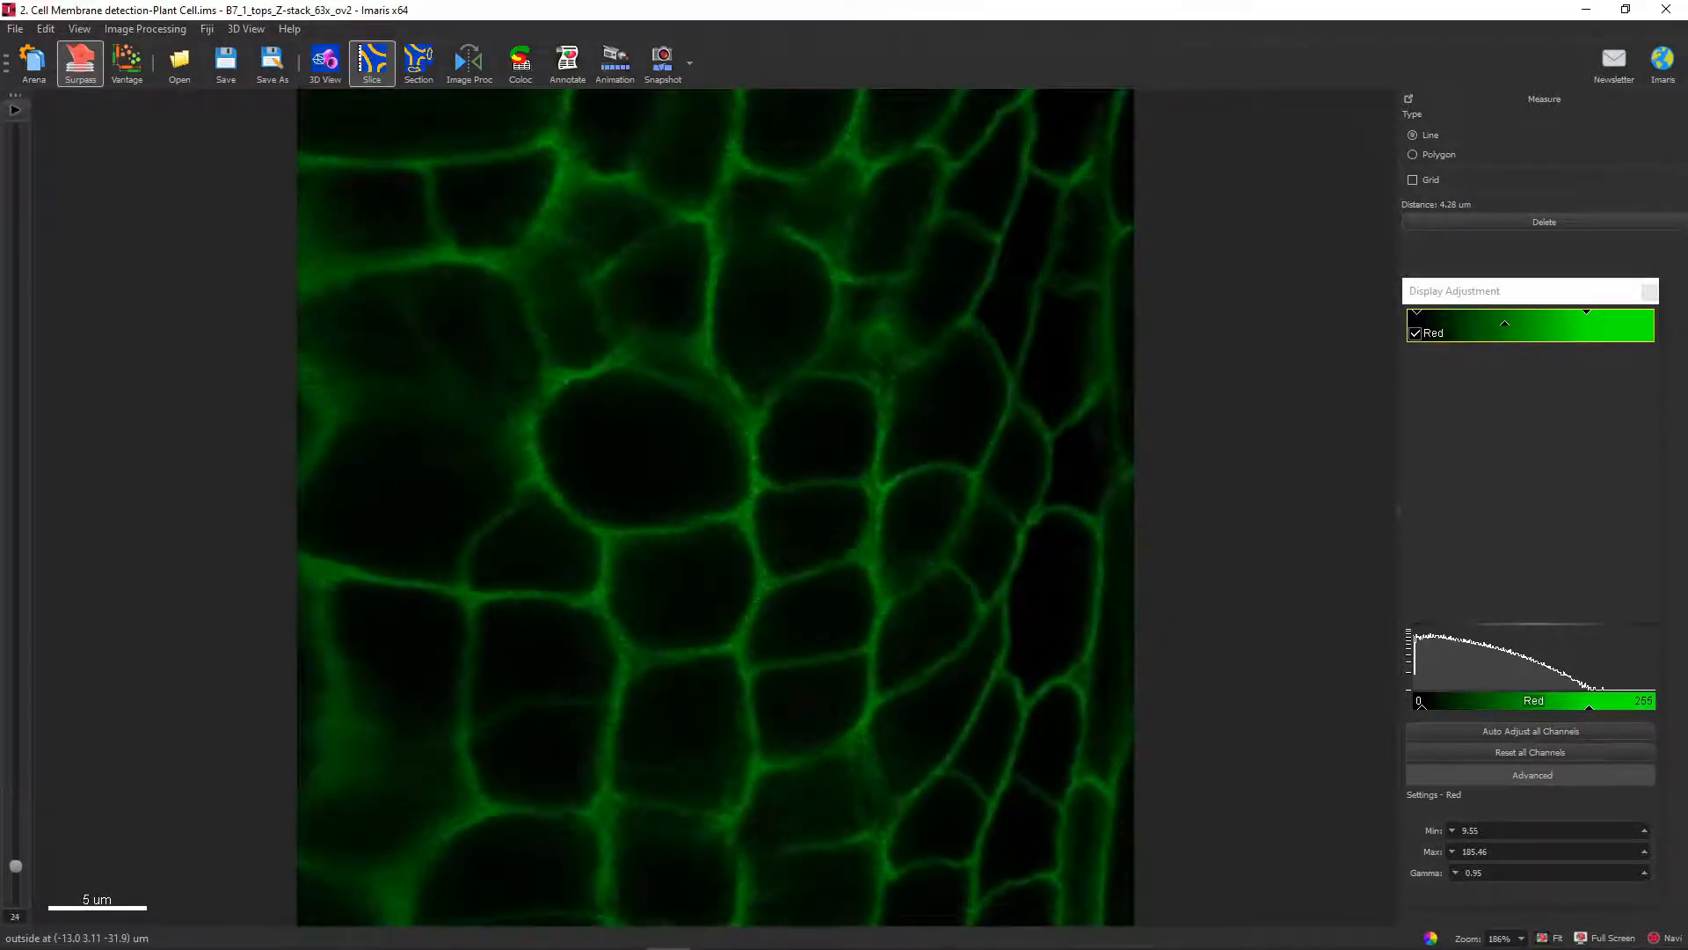
{"action": "left_click", "coordinate": [961, 524]}
{"action": "left_click", "coordinate": [1005, 566]}
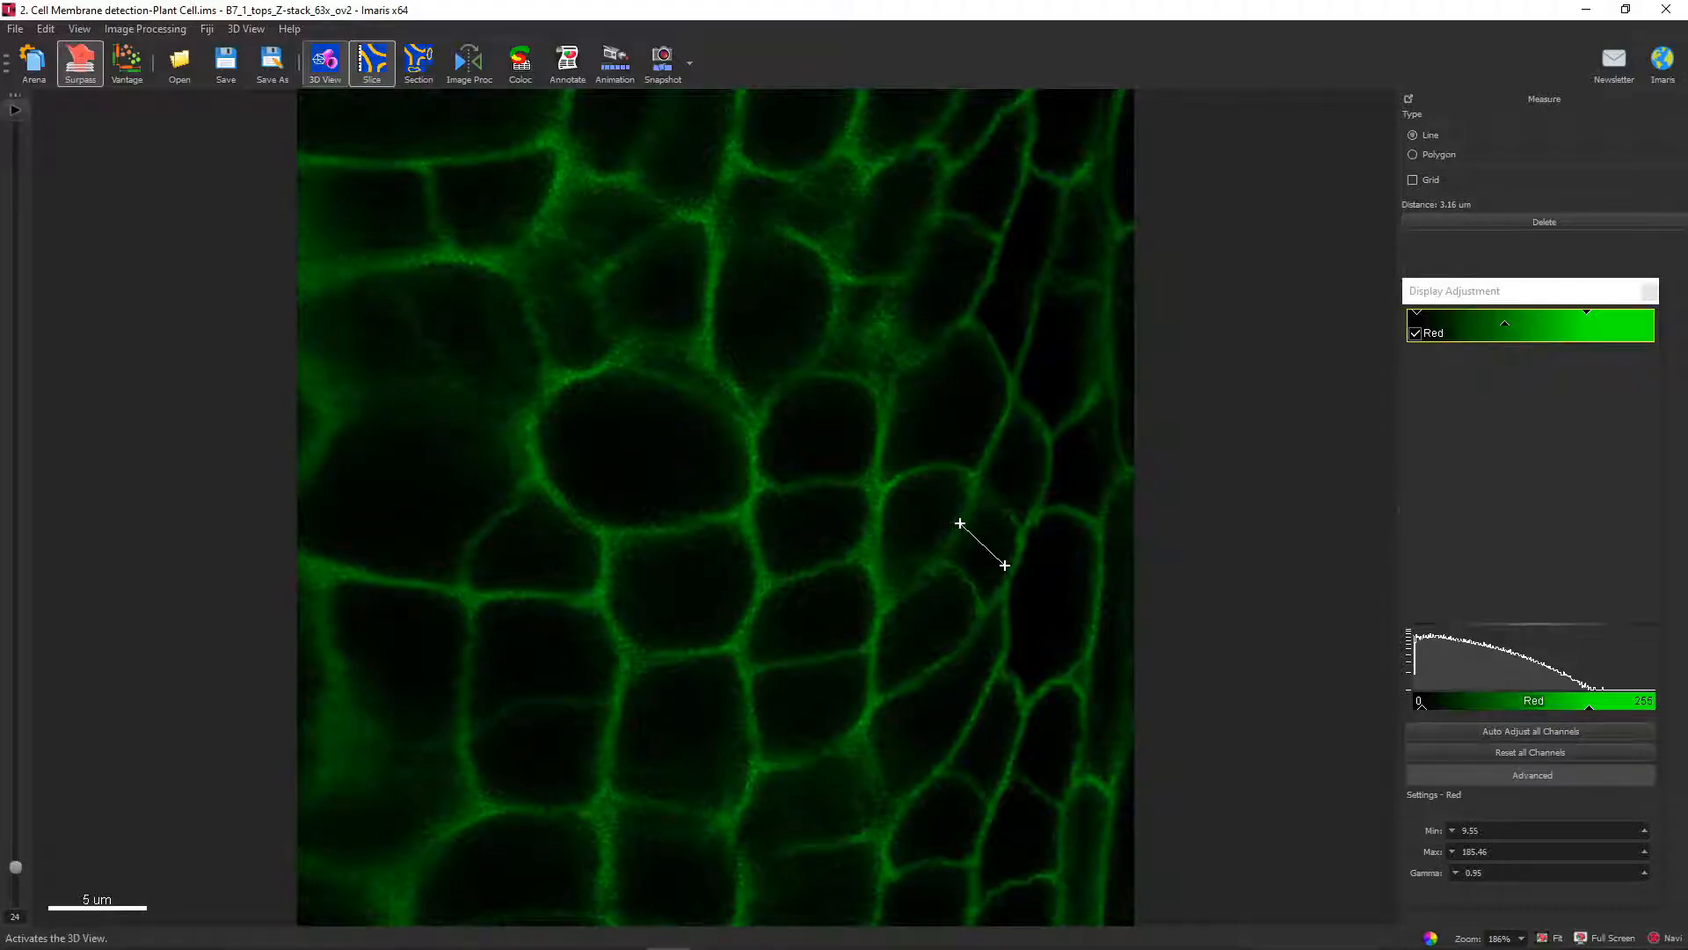
Set the smallest cell diameter for the membrane detection to 2.50 um in the 3D view.
{"action": "left_click", "coordinate": [324, 62]}
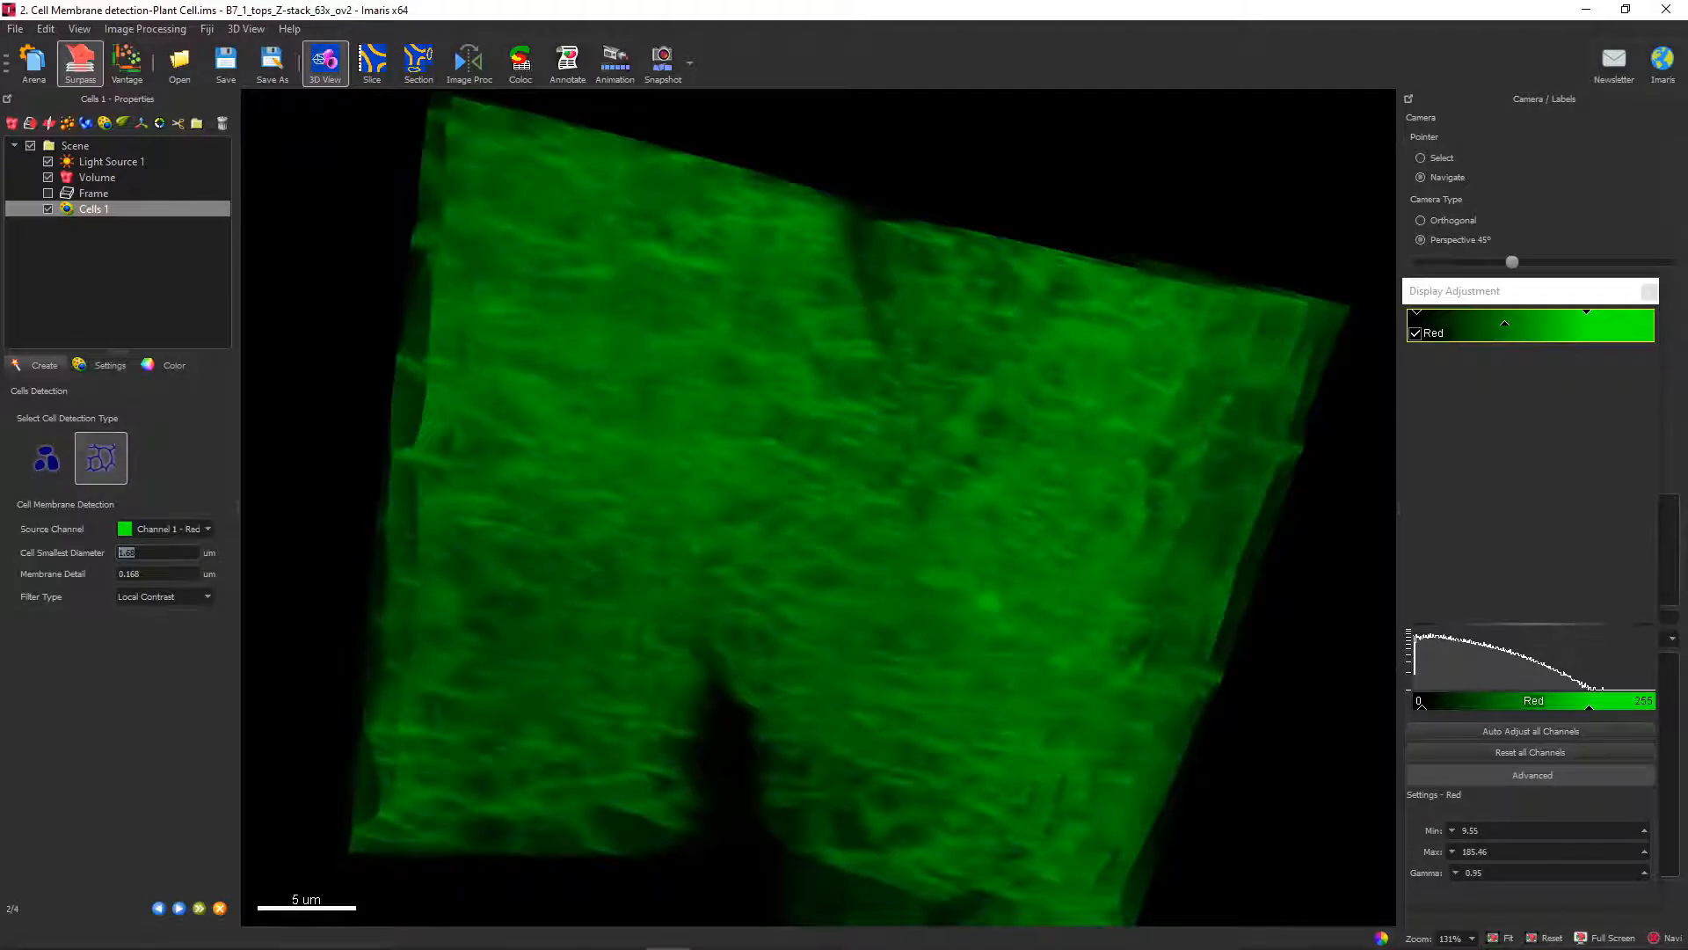
{"action": "type", "text": "2.5"}
Measure the membrane thickness at two places in slice 24 of the plant stack using line measurements.
{"action": "left_click", "coordinate": [372, 62]}
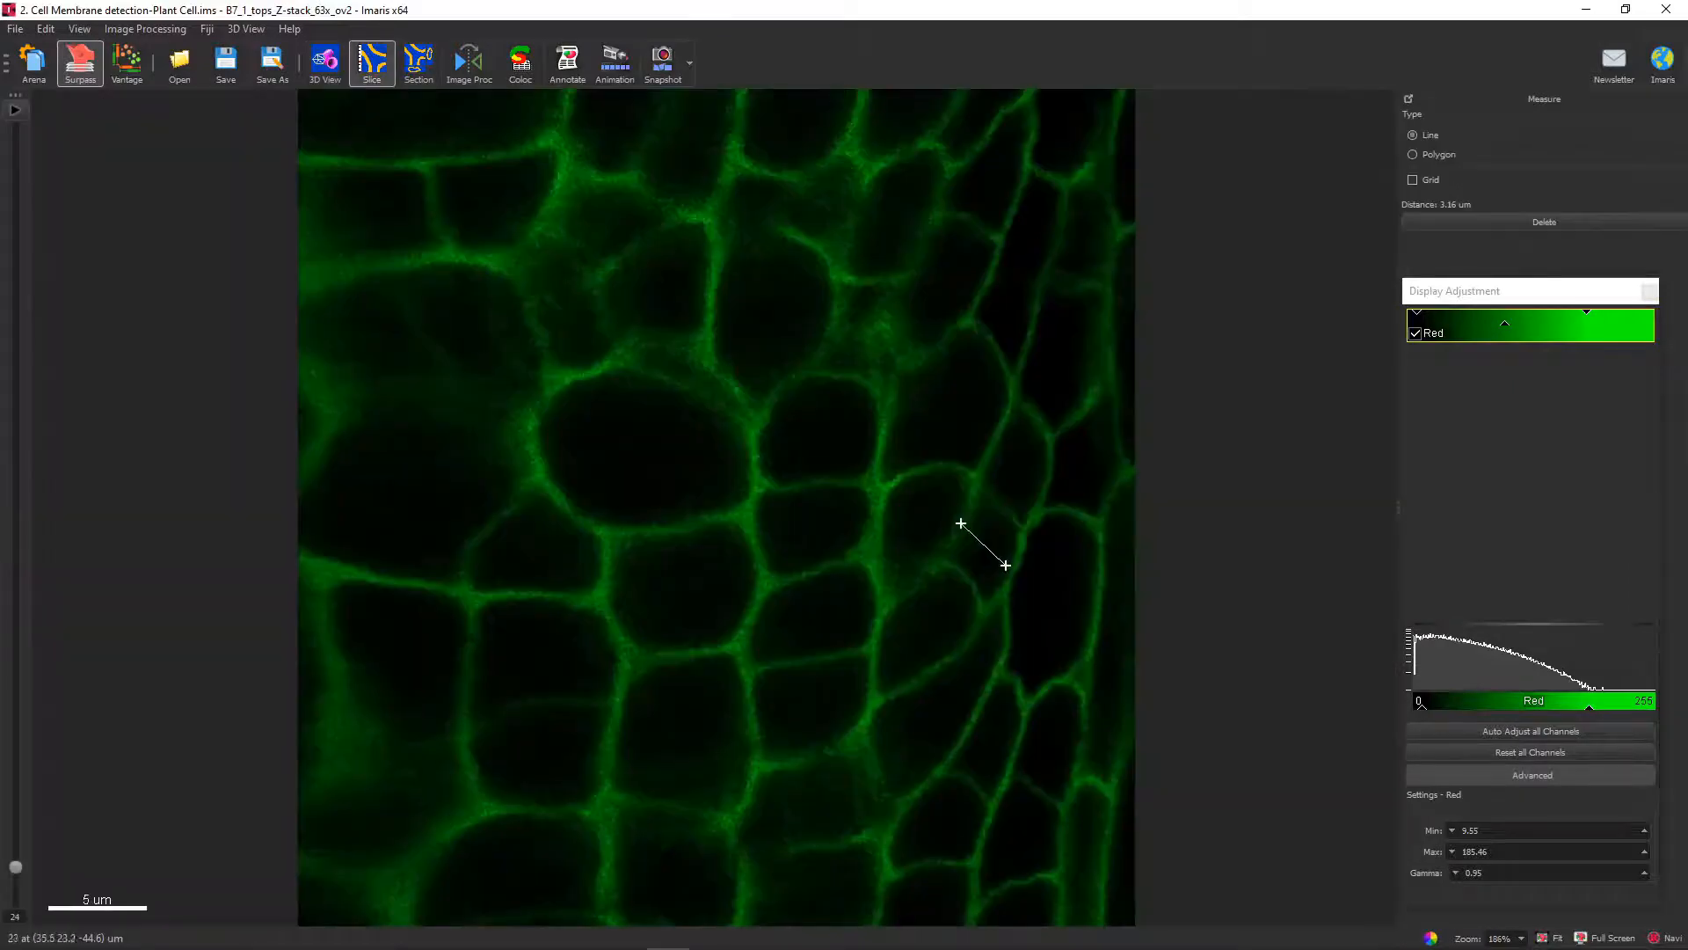
{"action": "left_click", "coordinate": [988, 445]}
{"action": "left_click", "coordinate": [997, 449]}
{"action": "scroll", "coordinate": [996, 449], "scroll_direction": "up", "scroll_amount": 8}
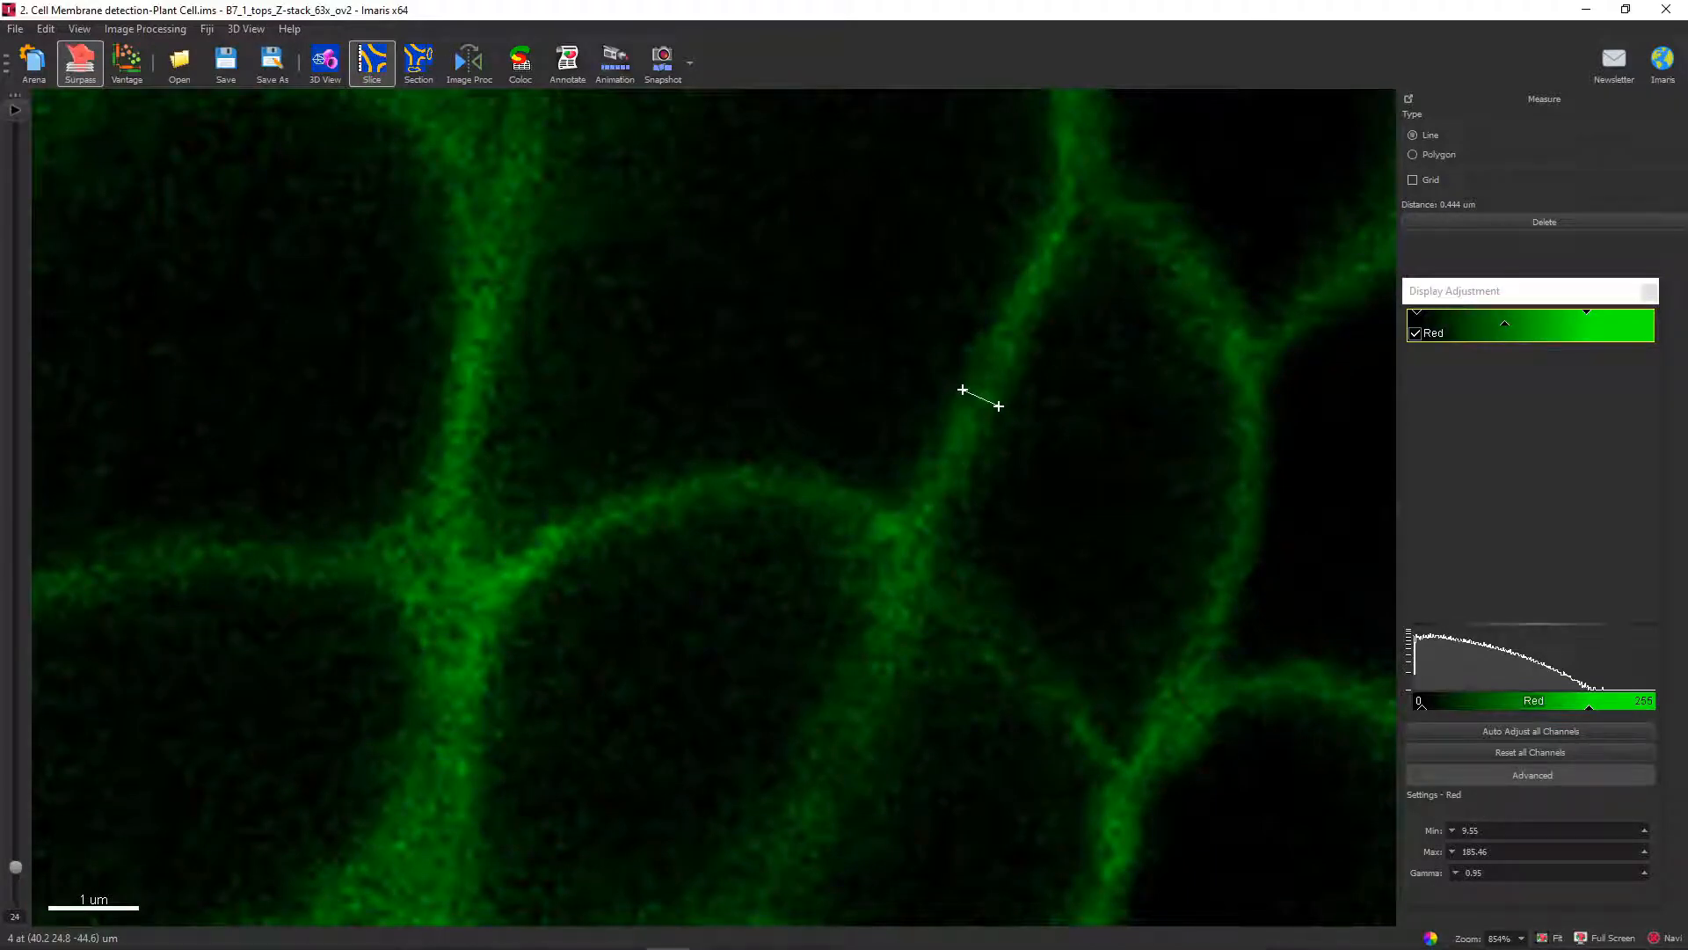
{"action": "scroll", "coordinate": [870, 387], "scroll_direction": "down", "scroll_amount": 4}
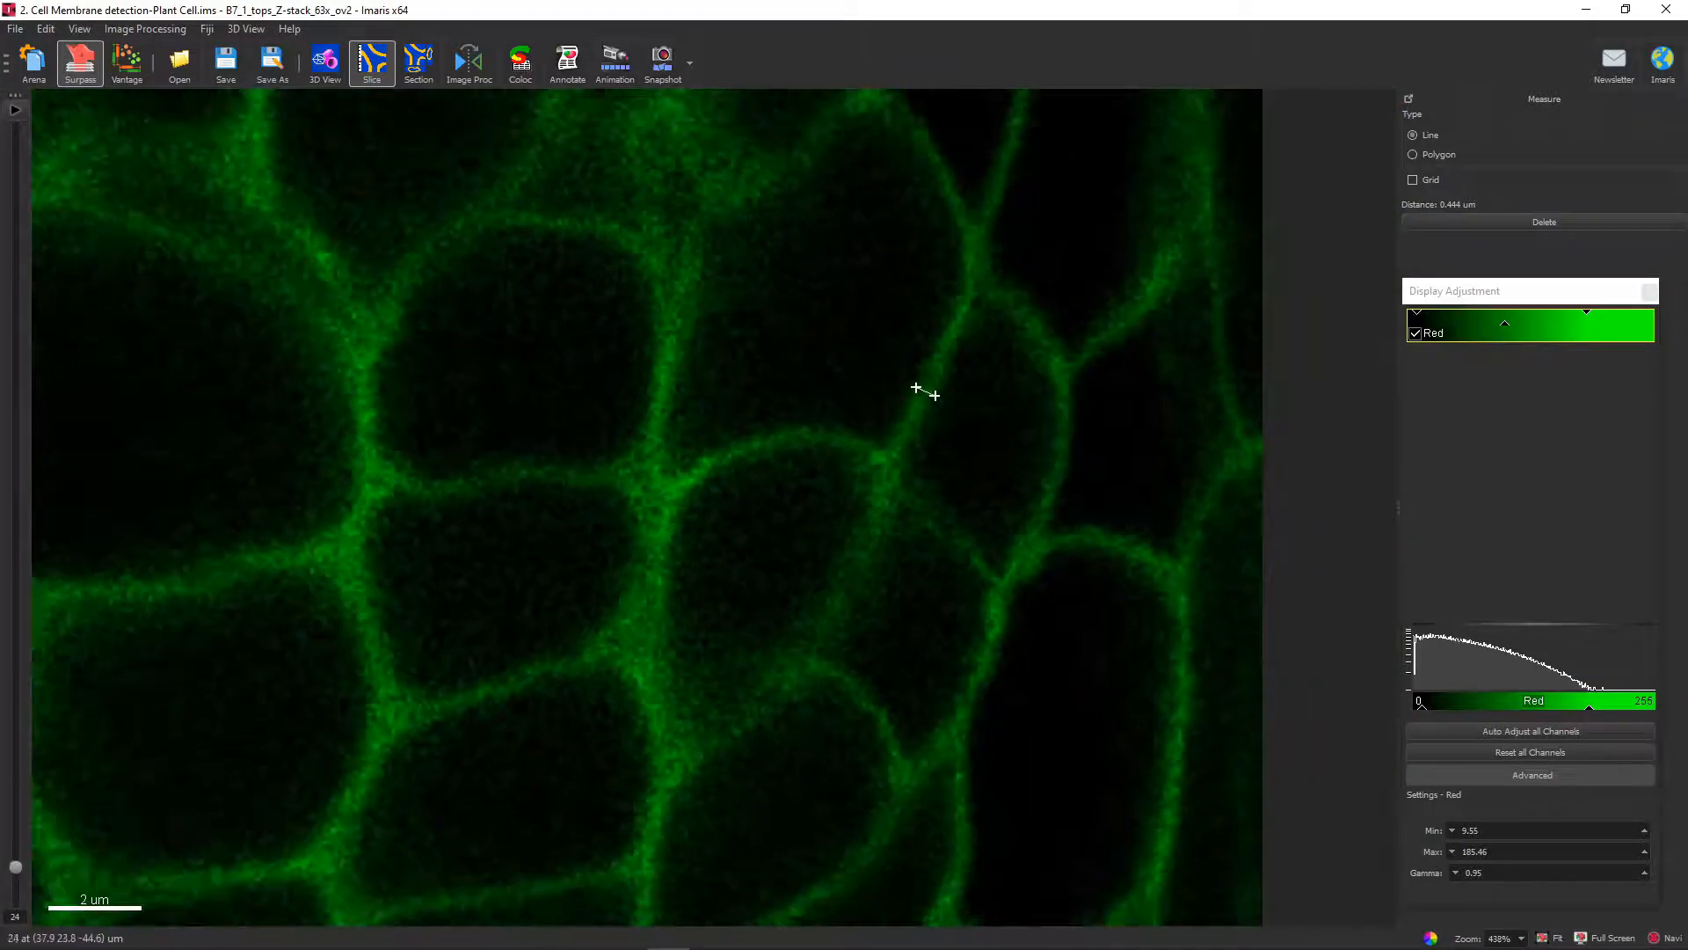
{"action": "left_click", "coordinate": [999, 147]}
{"action": "left_click", "coordinate": [1013, 156]}
{"action": "scroll", "coordinate": [1002, 151], "scroll_direction": "down", "scroll_amount": 1}
{"action": "scroll", "coordinate": [1003, 151], "scroll_direction": "down", "scroll_amount": 2}
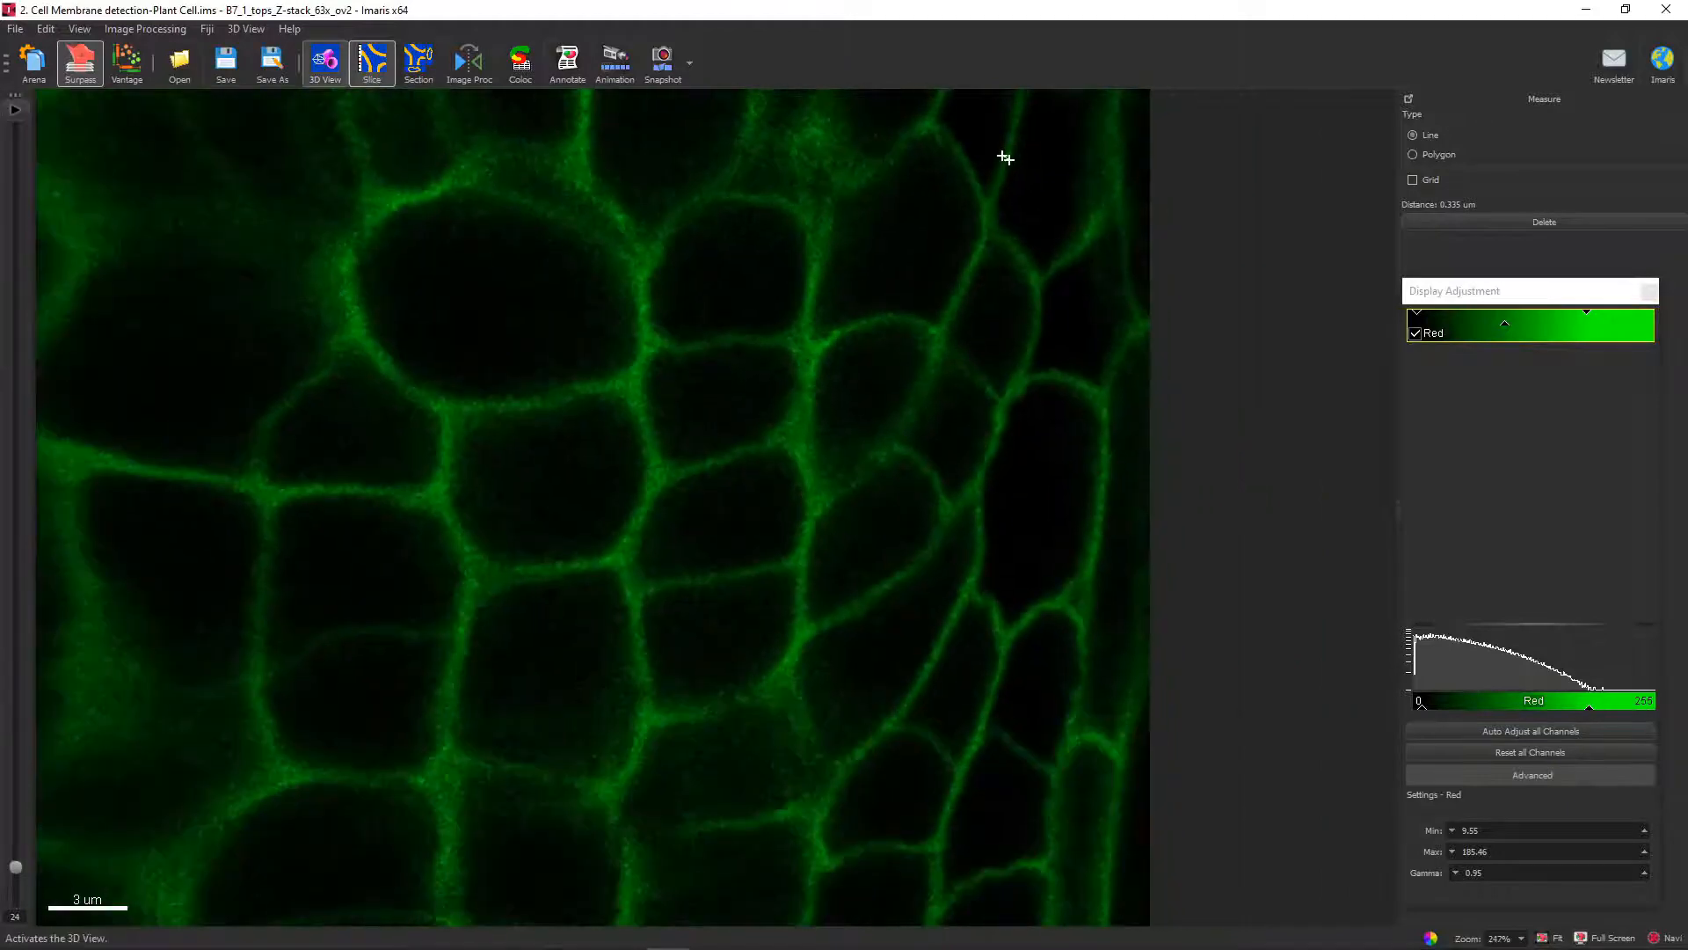
Set the membrane detail to 0.350 um and run the detection up to the cell membrane threshold stage.
{"action": "left_click", "coordinate": [325, 61]}
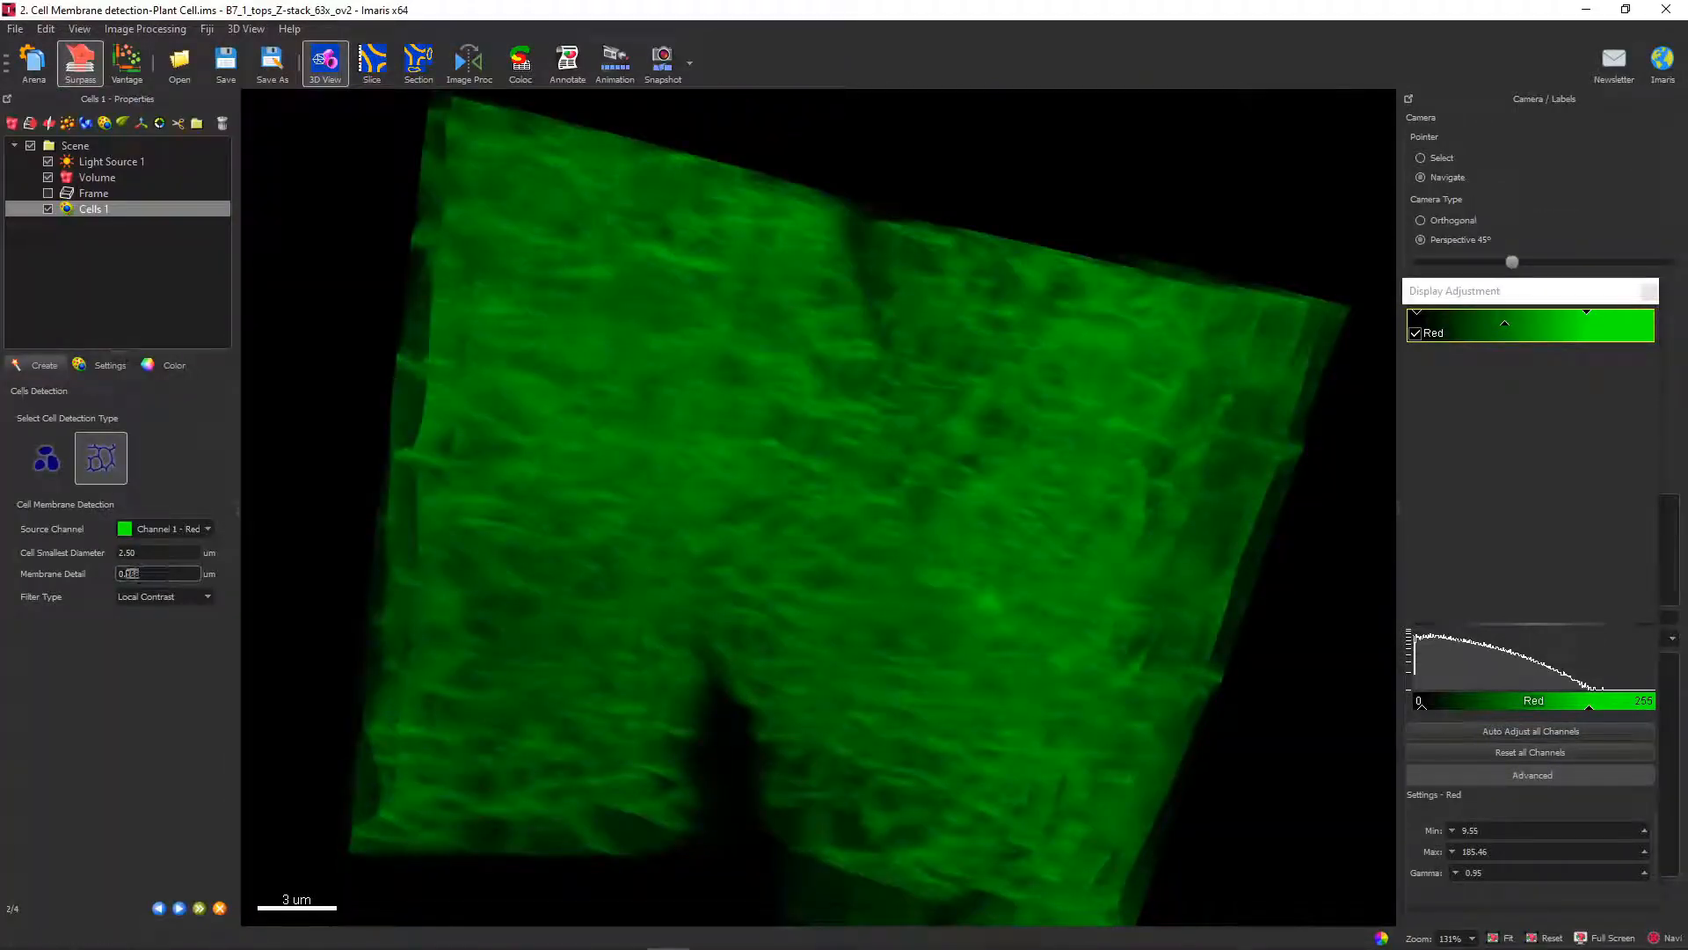
{"action": "left_click_drag", "start_coordinate": [140, 574], "coordinate": [124, 573]}
{"action": "type", "text": "350"}
{"action": "left_click", "coordinate": [179, 908]}
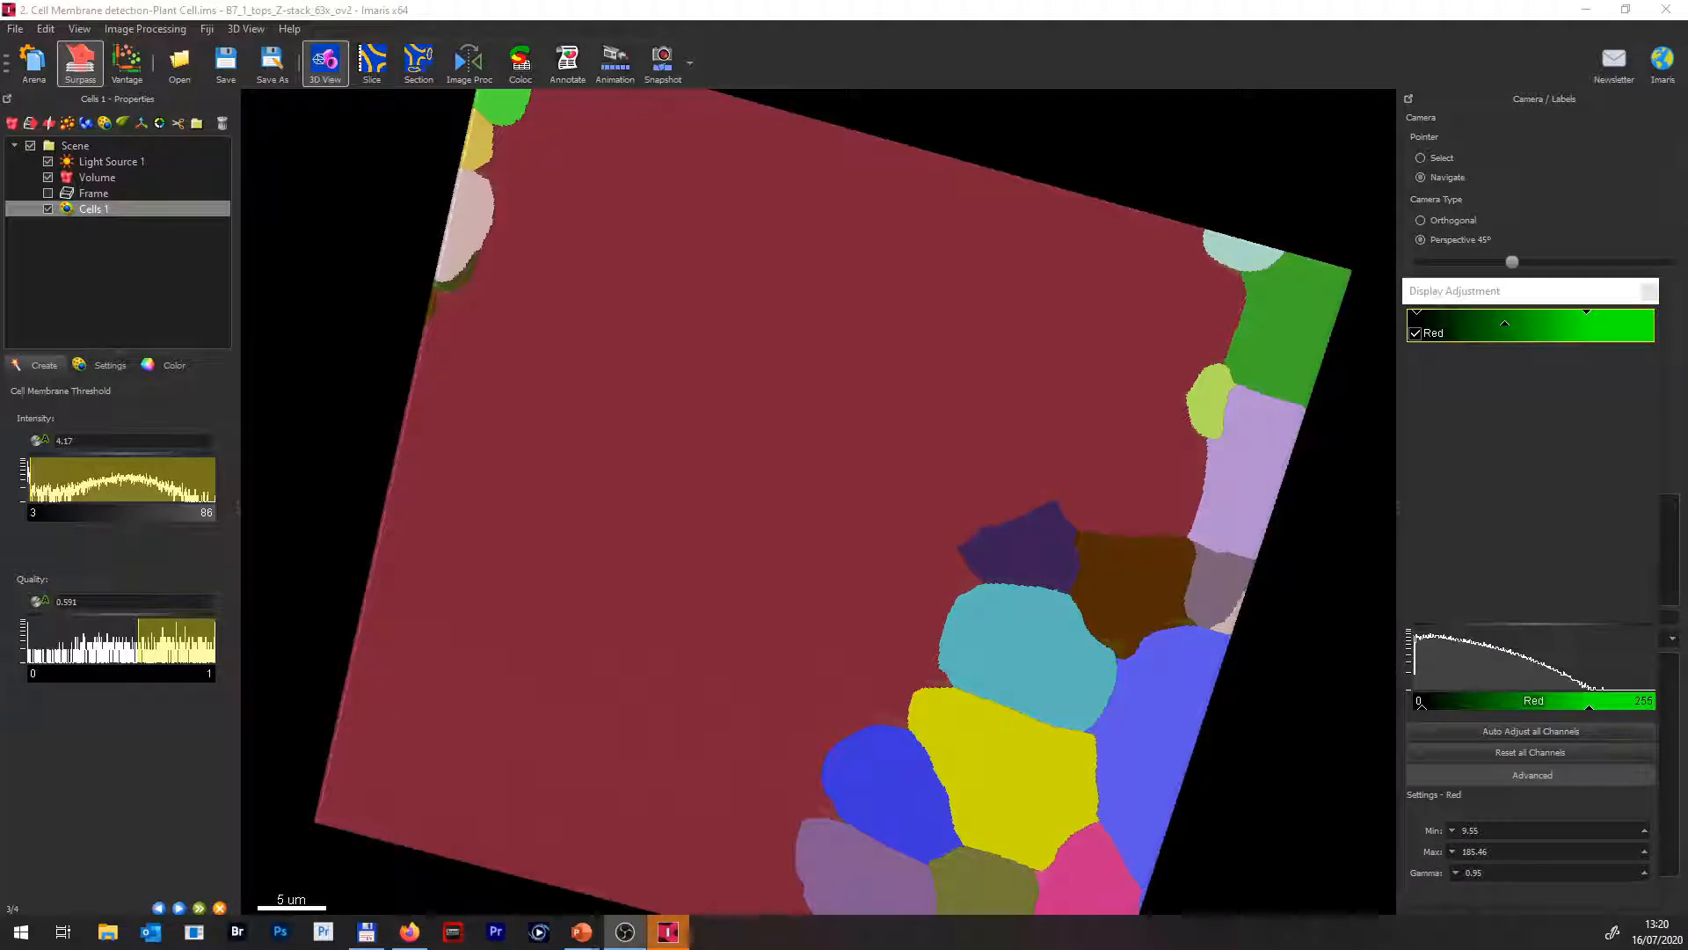
Show the detected cells in slicer display and move the XY slice through the volume to check the cell outlines.
{"action": "left_click_drag", "start_coordinate": [879, 395], "coordinate": [768, 609]}
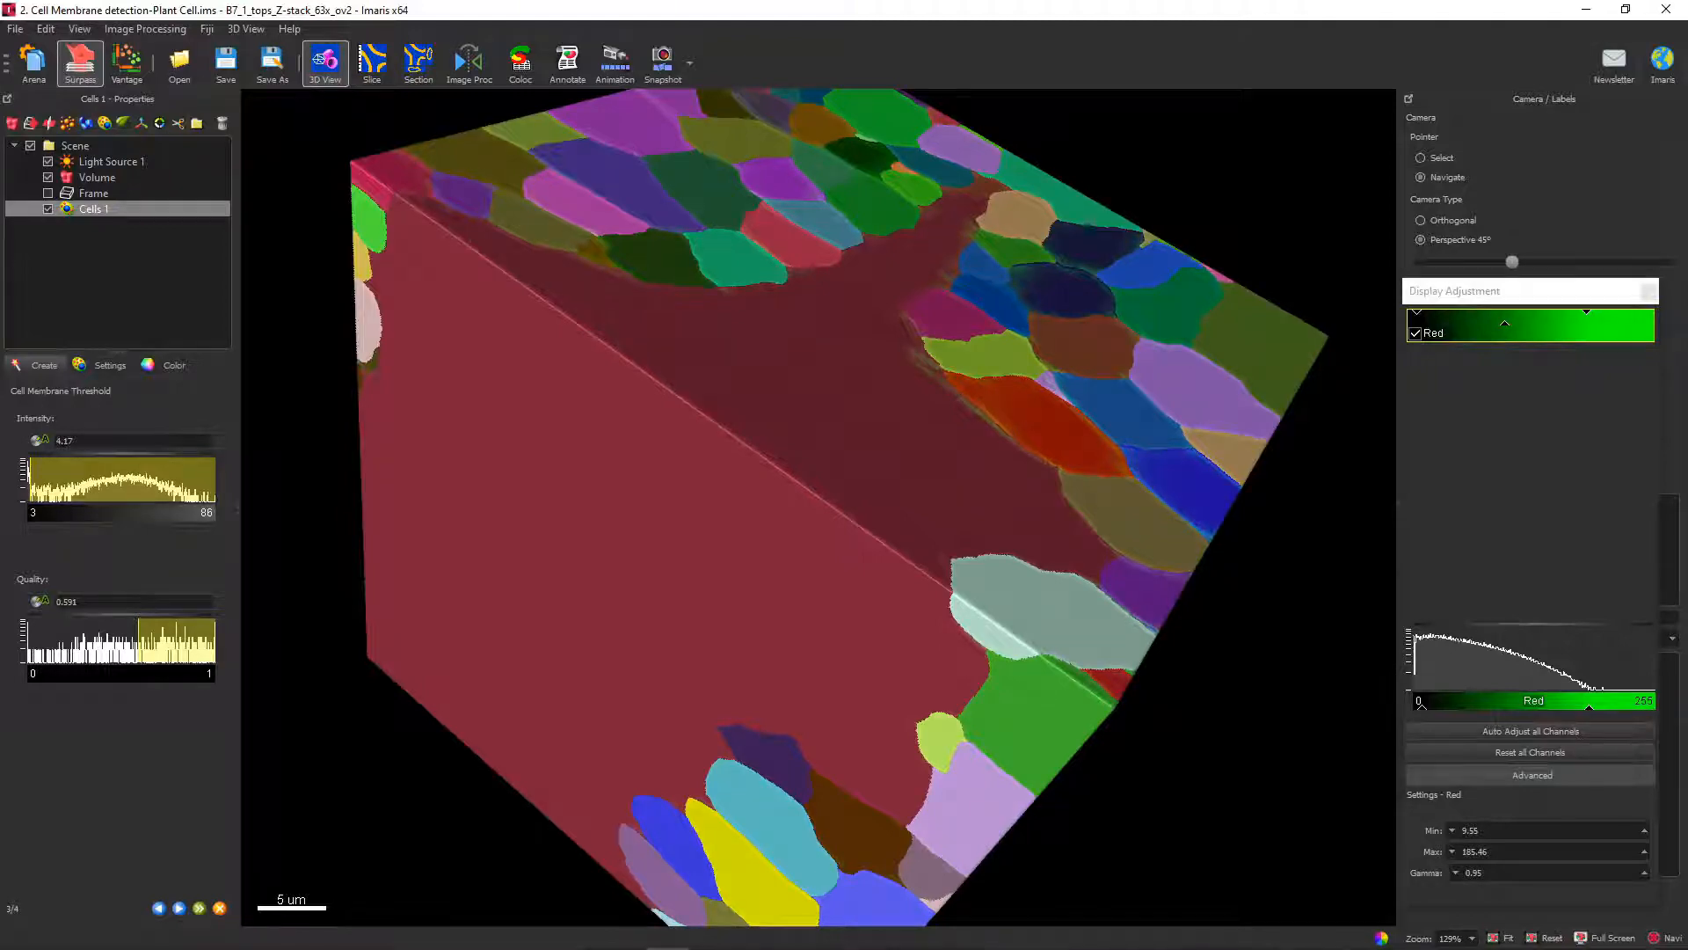
{"action": "mouse_move", "coordinate": [769, 608]}
{"action": "left_mouse_down"}
{"action": "mouse_move", "coordinate": [729, 699]}
{"action": "mouse_move", "coordinate": [779, 440]}
{"action": "mouse_move", "coordinate": [615, 532]}
{"action": "mouse_move", "coordinate": [646, 730]}
{"action": "mouse_move", "coordinate": [708, 598]}
{"action": "mouse_move", "coordinate": [655, 466]}
{"action": "mouse_move", "coordinate": [492, 401]}
{"action": "mouse_move", "coordinate": [550, 405]}
{"action": "mouse_move", "coordinate": [664, 458]}
{"action": "mouse_move", "coordinate": [744, 587]}
{"action": "left_mouse_up"}
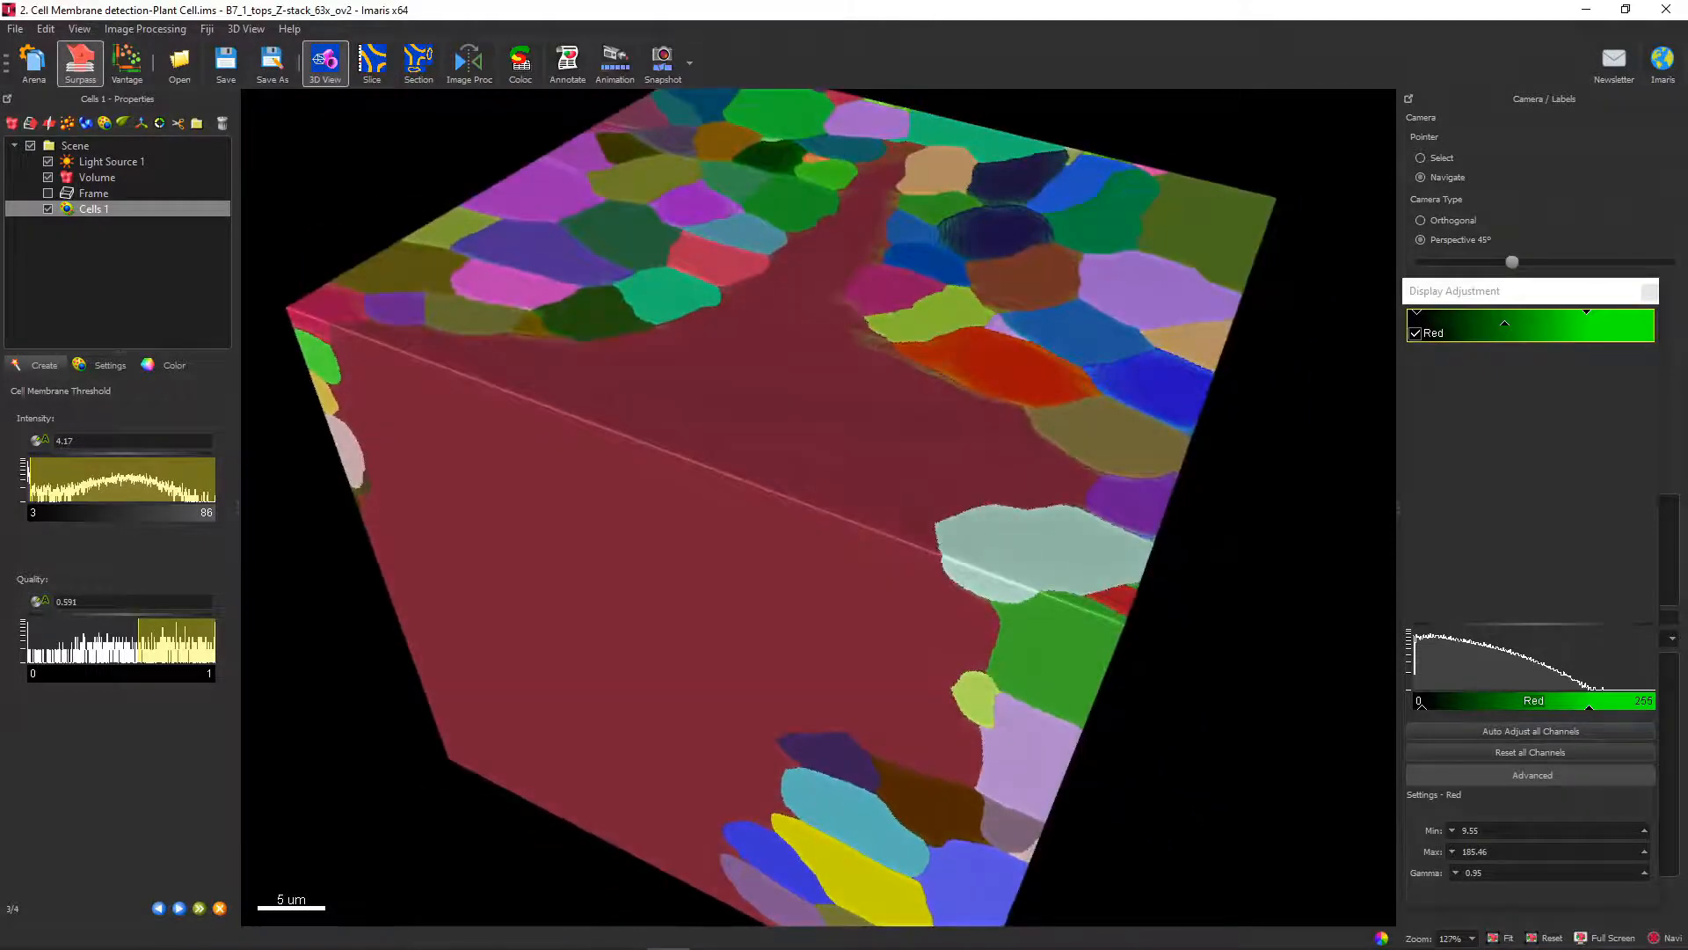
{"action": "left_click", "coordinate": [103, 365]}
{"action": "left_click", "coordinate": [30, 435]}
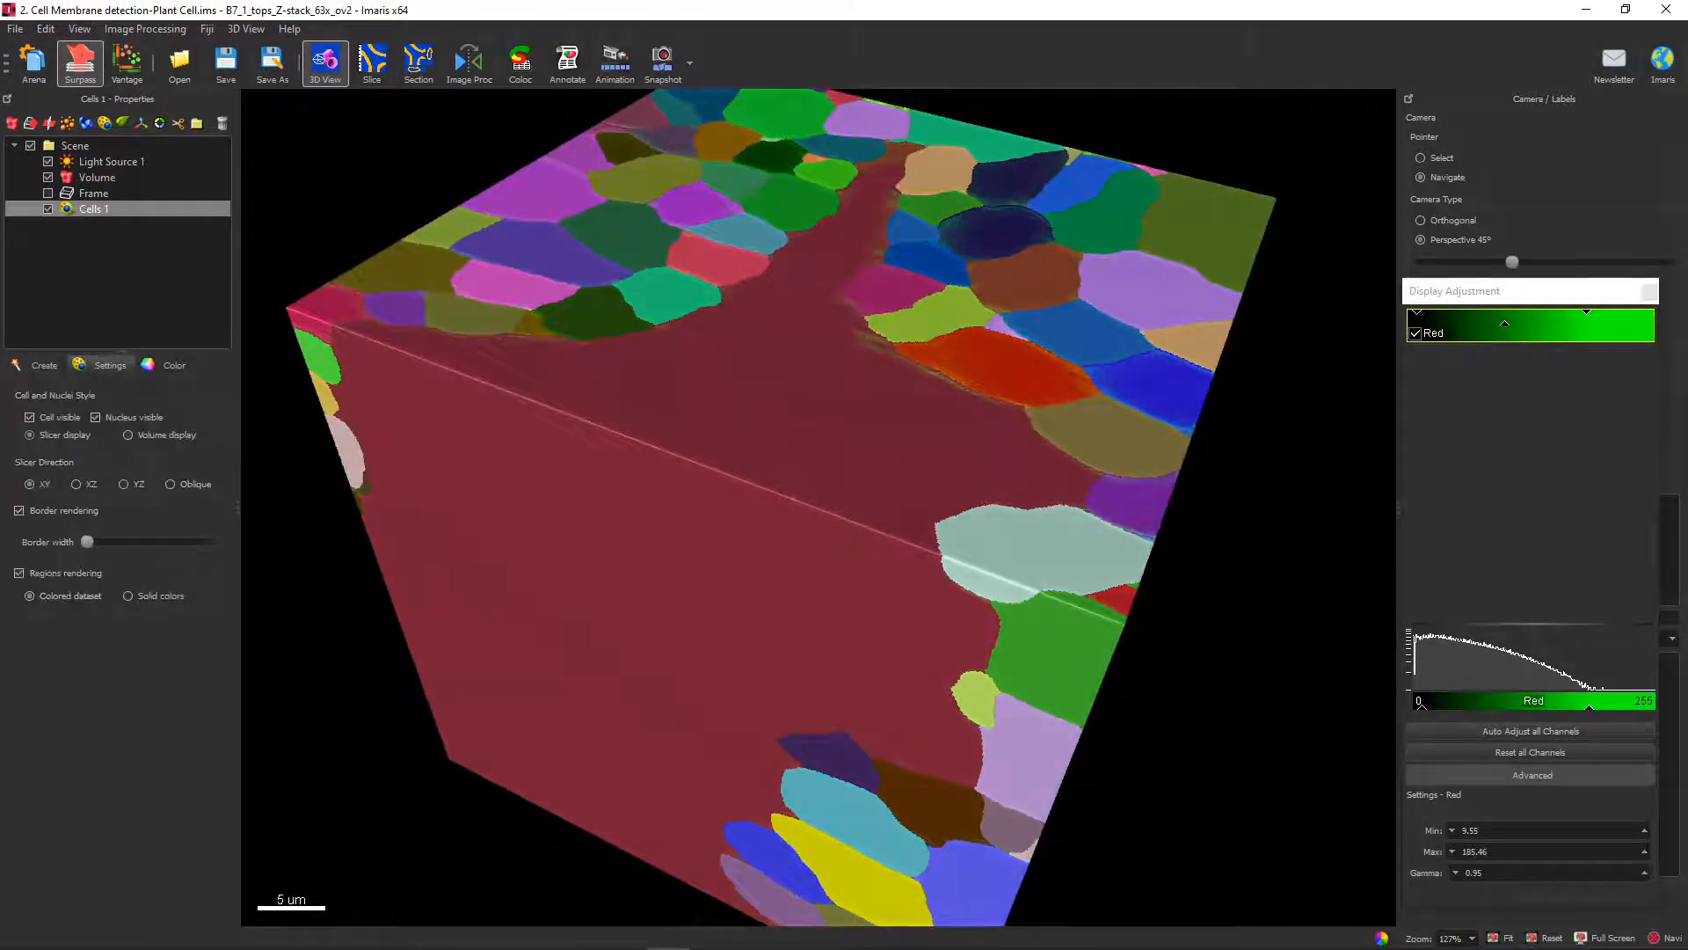
{"action": "left_click_drag", "start_coordinate": [879, 545], "coordinate": [738, 470]}
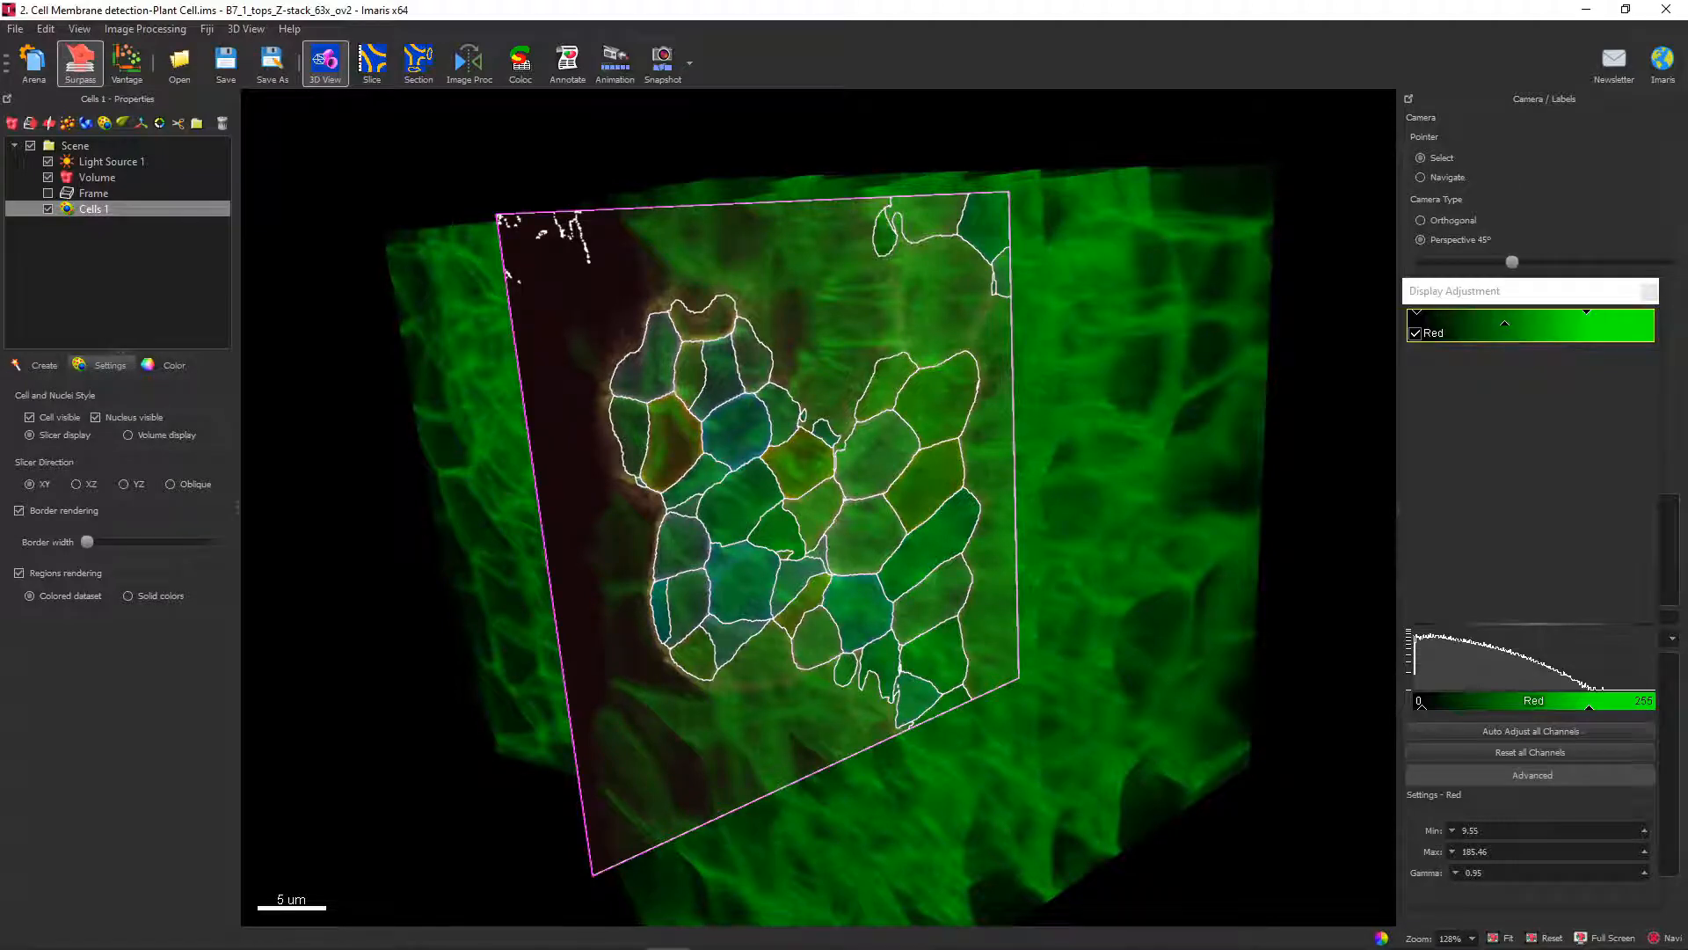
{"action": "left_click", "coordinate": [576, 506]}
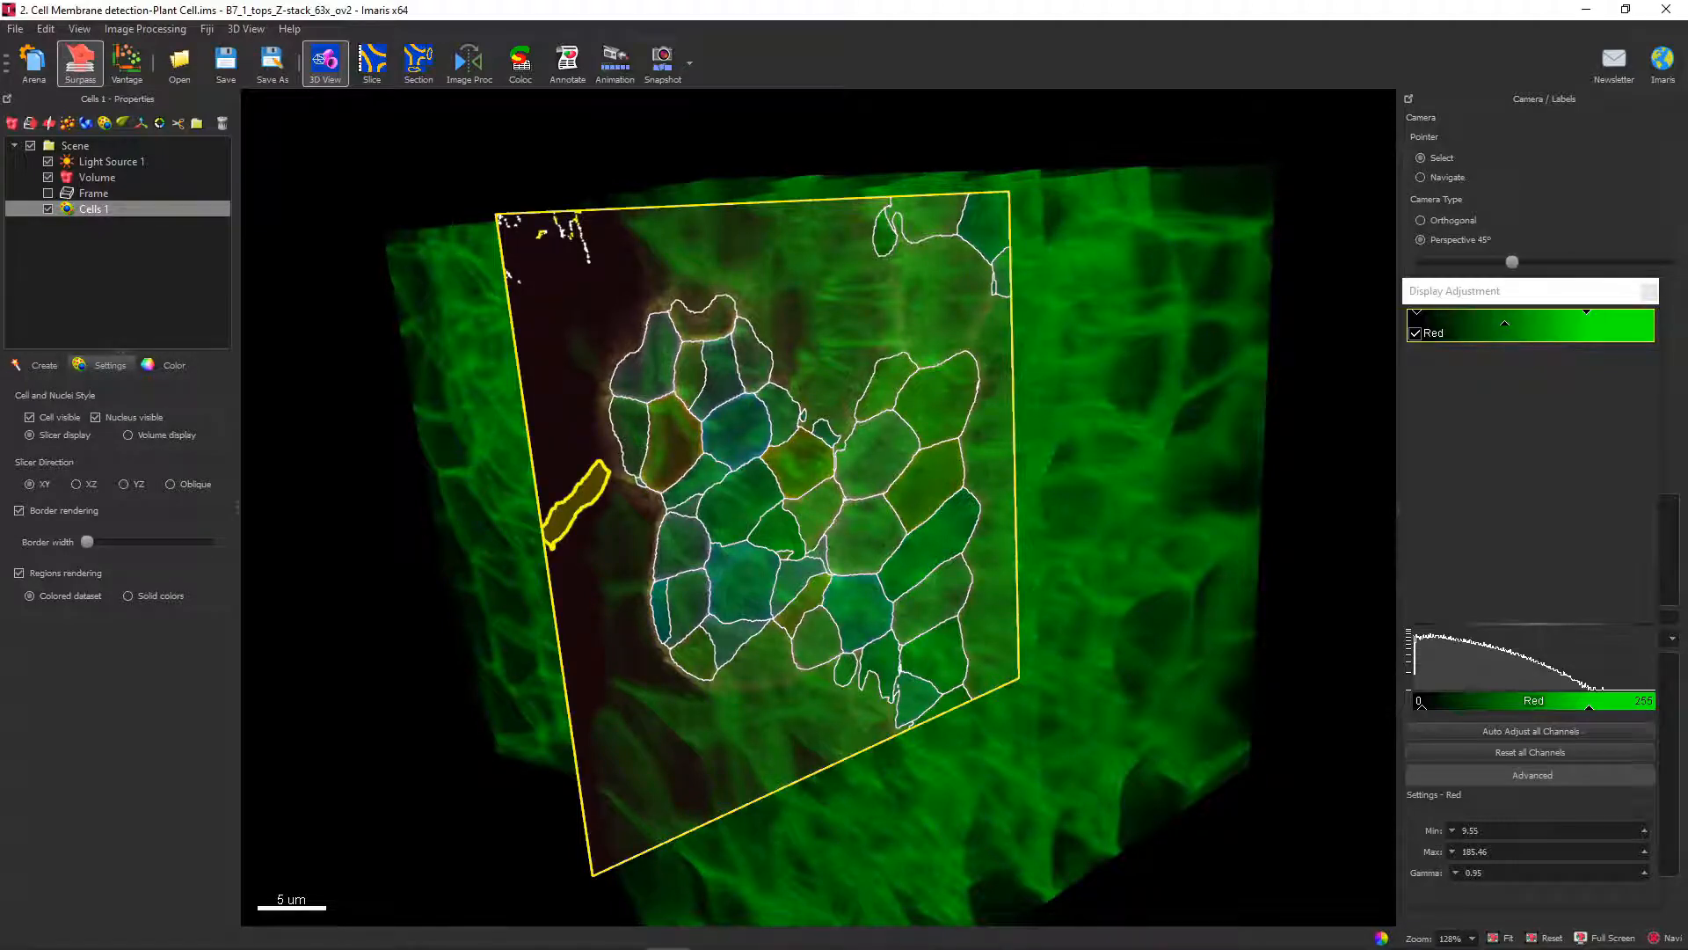
{"action": "left_click_drag", "start_coordinate": [576, 506], "coordinate": [461, 393]}
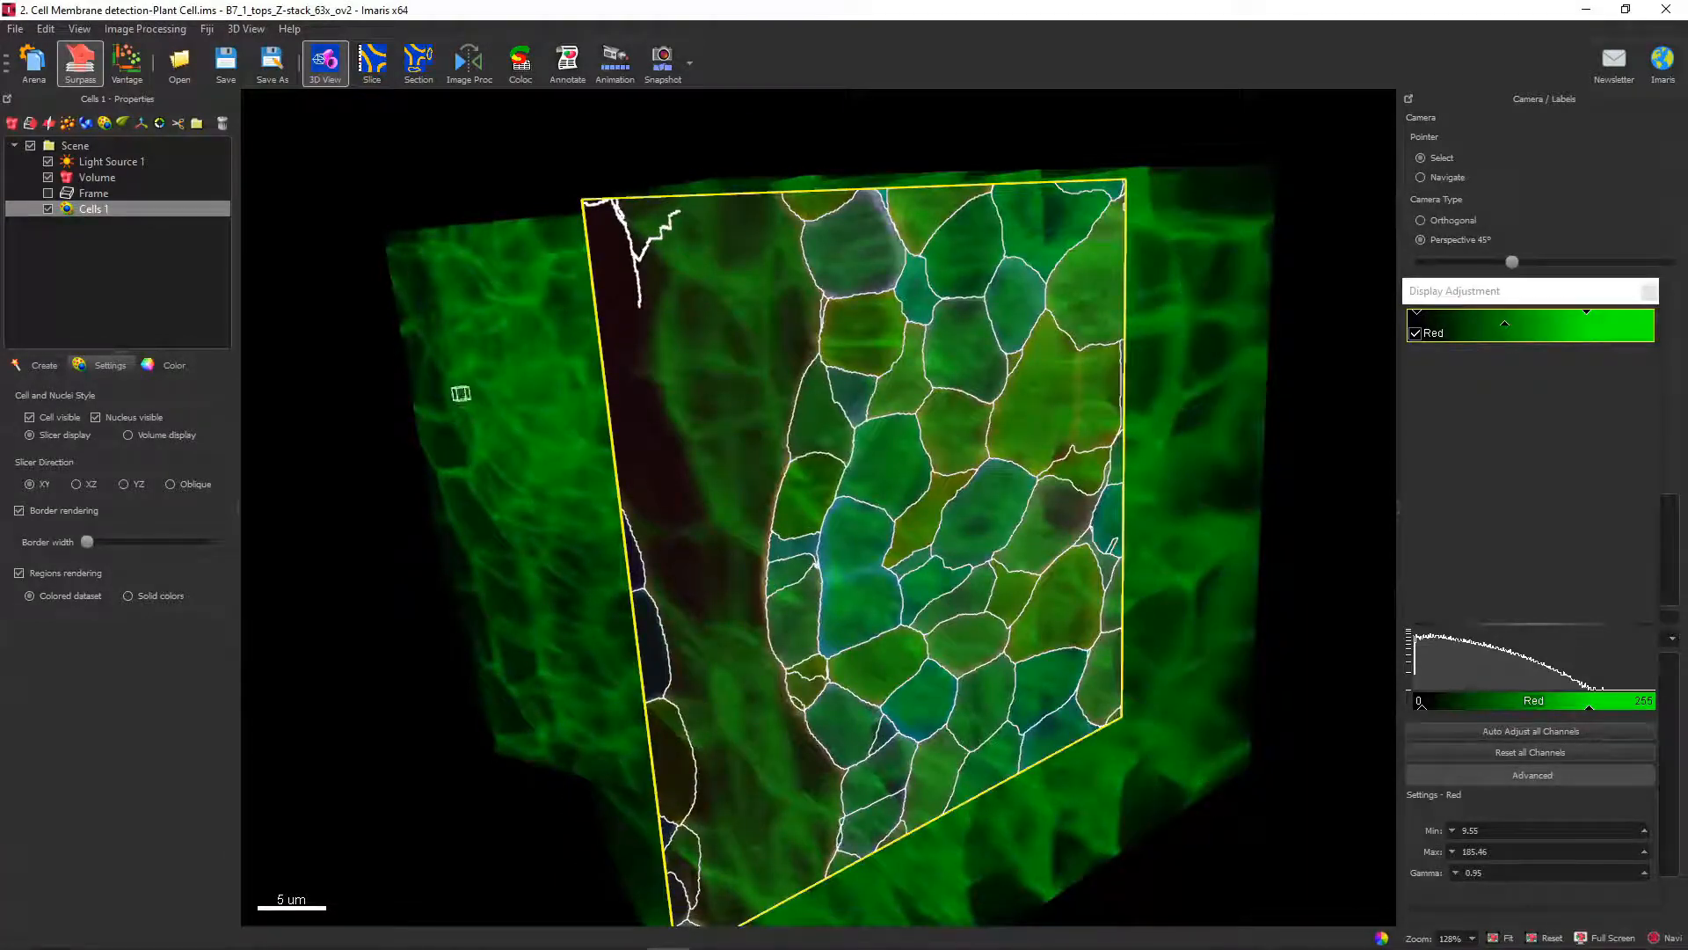
Accept the membrane intensity and quality thresholds, advance to cell classification, and show the cells in volume display.
{"action": "left_click", "coordinate": [42, 366]}
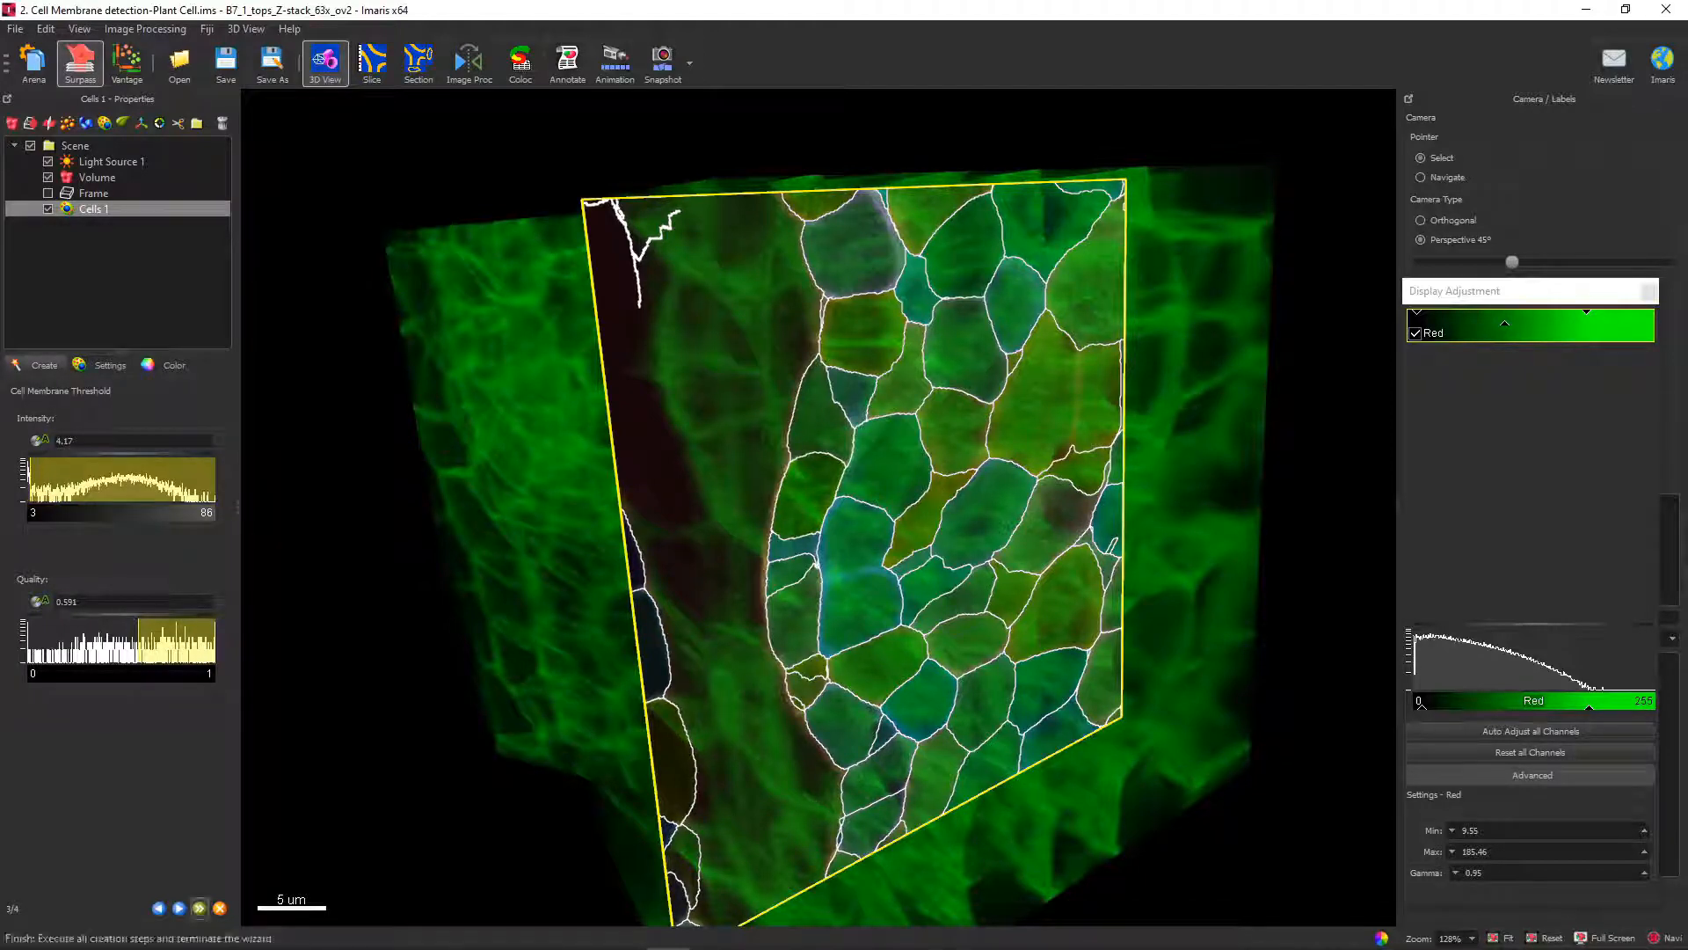
{"action": "left_click", "coordinate": [179, 909]}
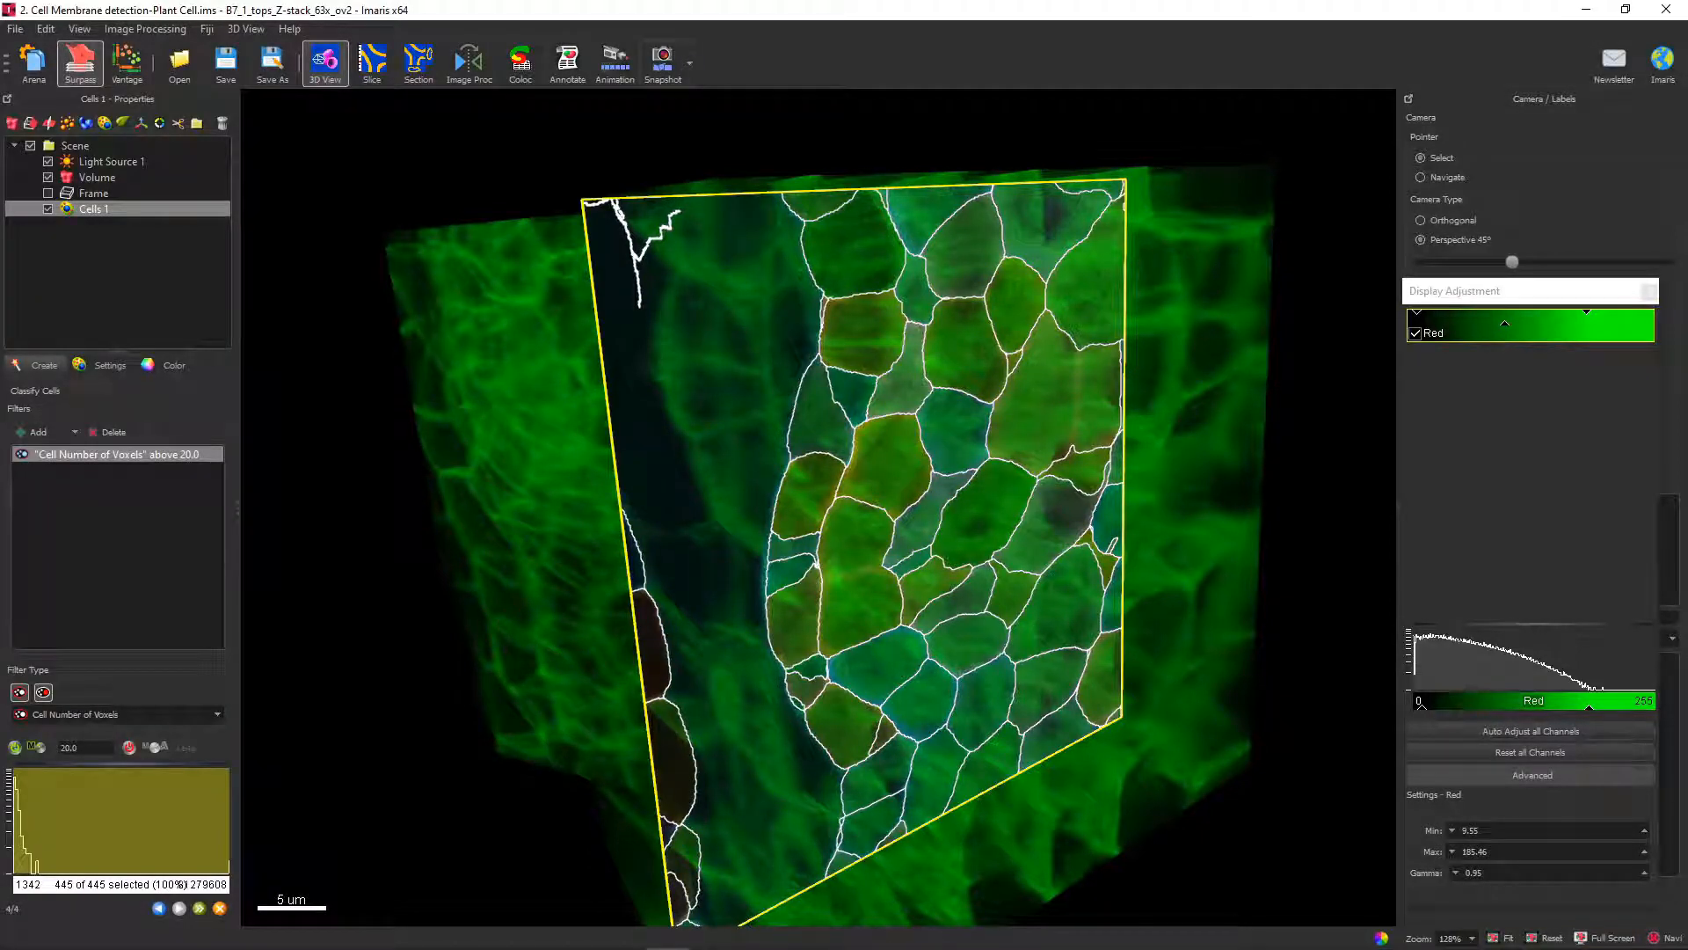
{"action": "left_click", "coordinate": [110, 365]}
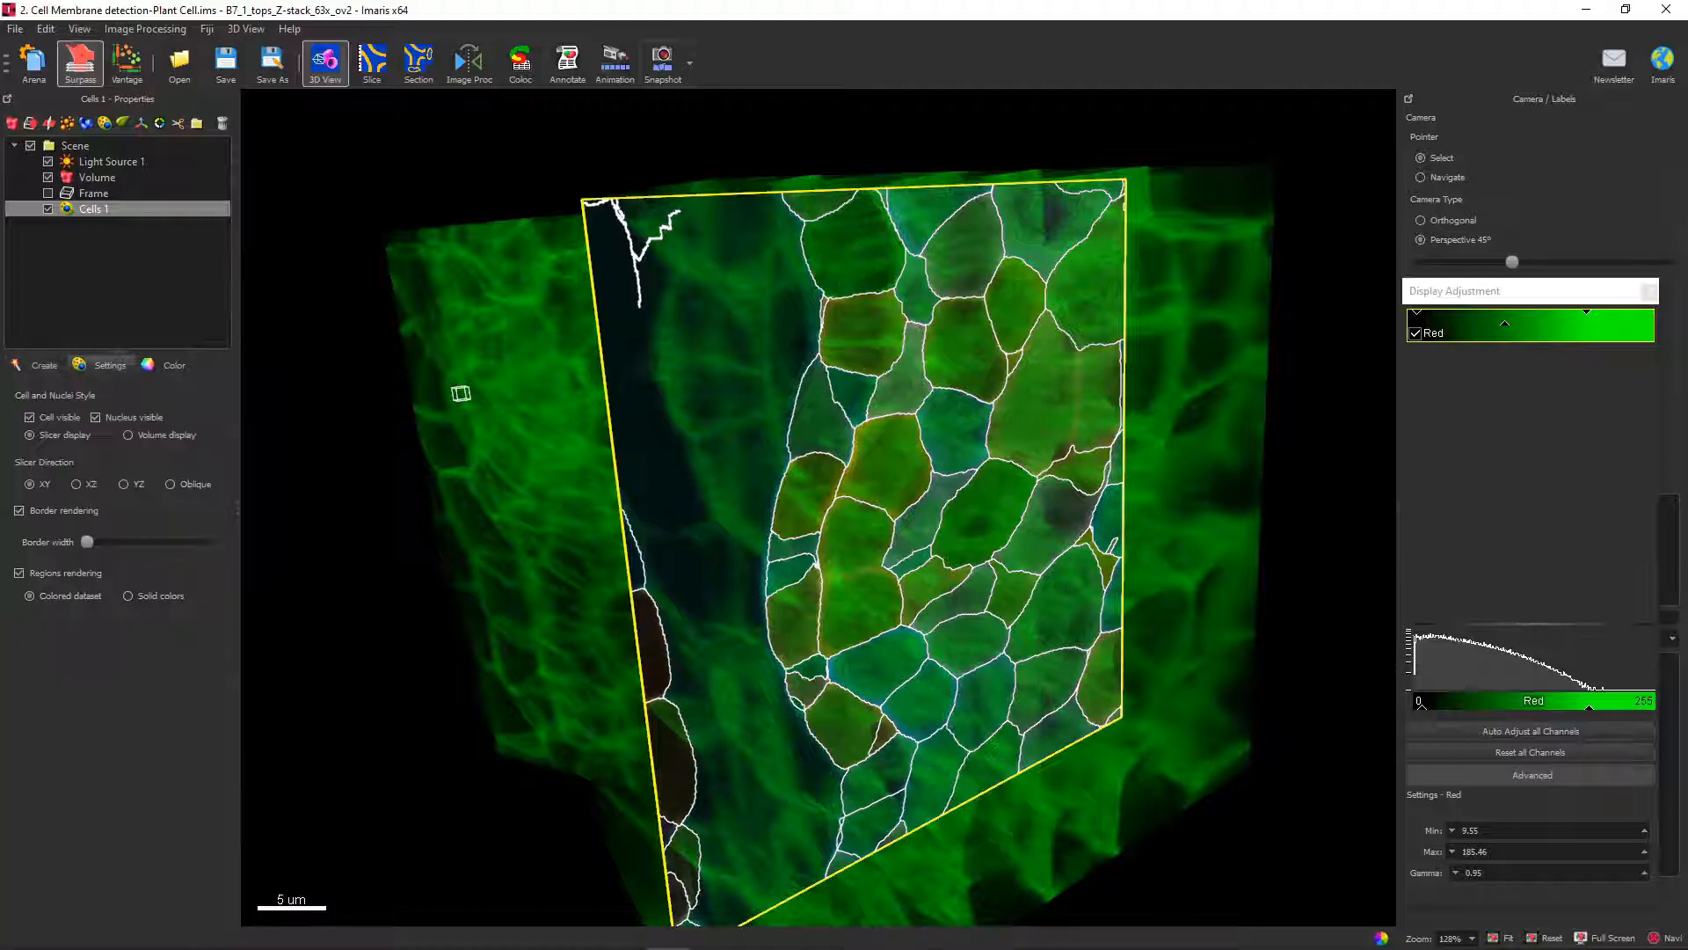
{"action": "left_click", "coordinate": [128, 435]}
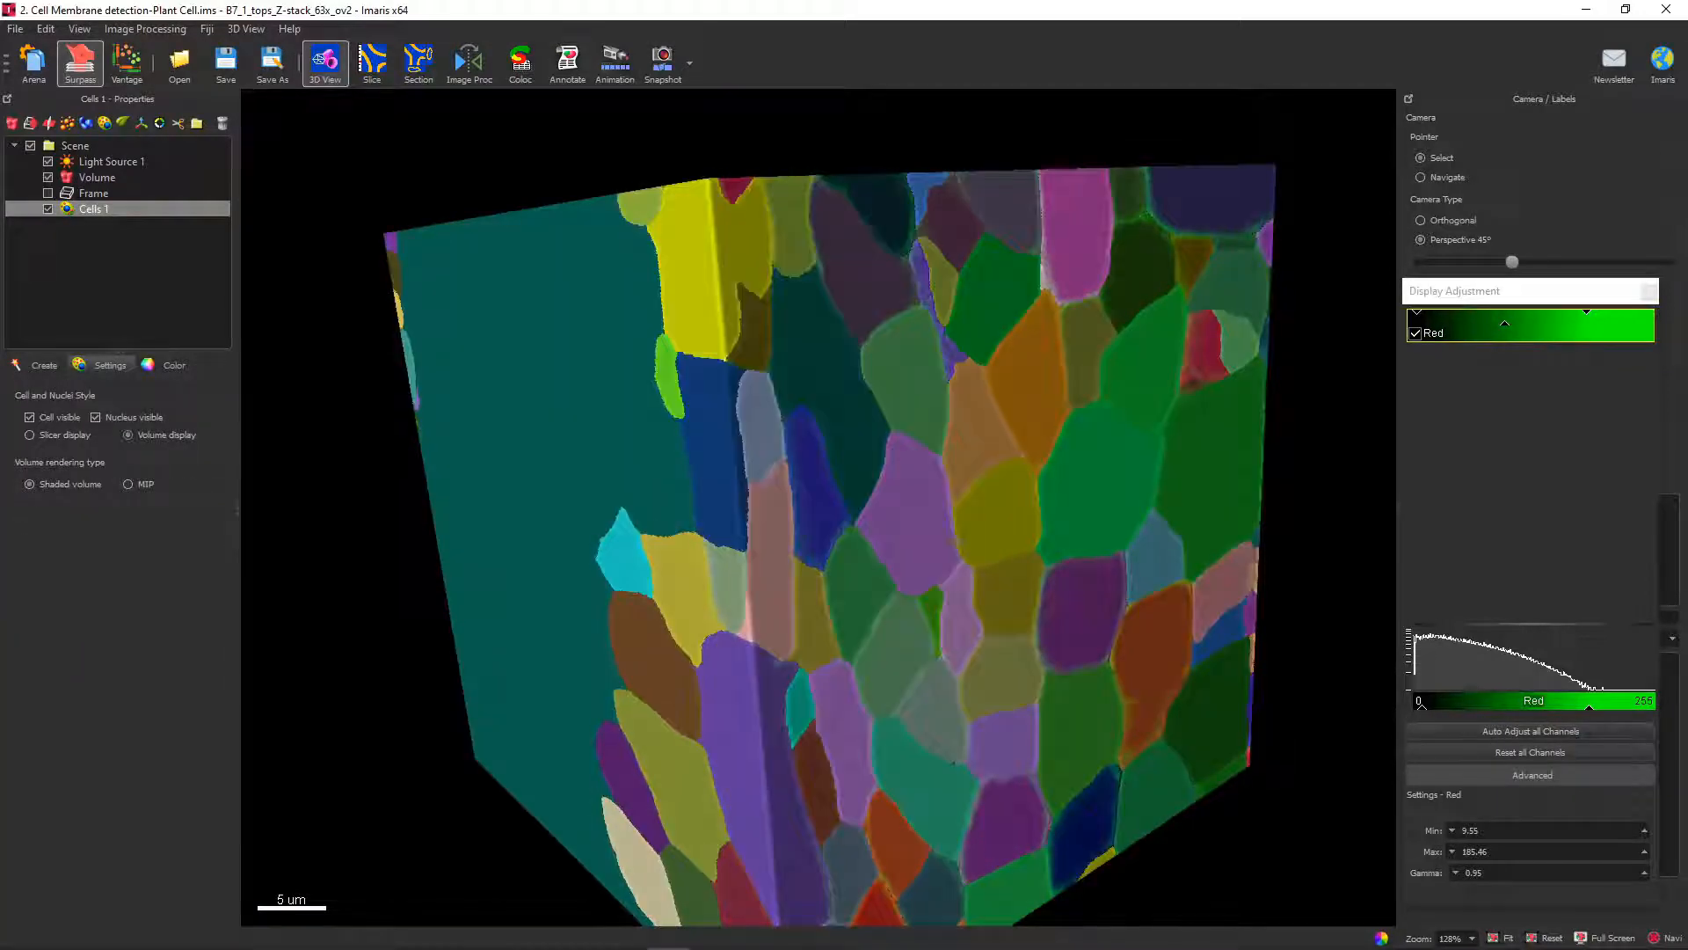
Identify the large background region and exclude it by adding an upper limit of 1.73e7 to the Cell Number of Voxels filter.
{"action": "left_click", "coordinate": [714, 444]}
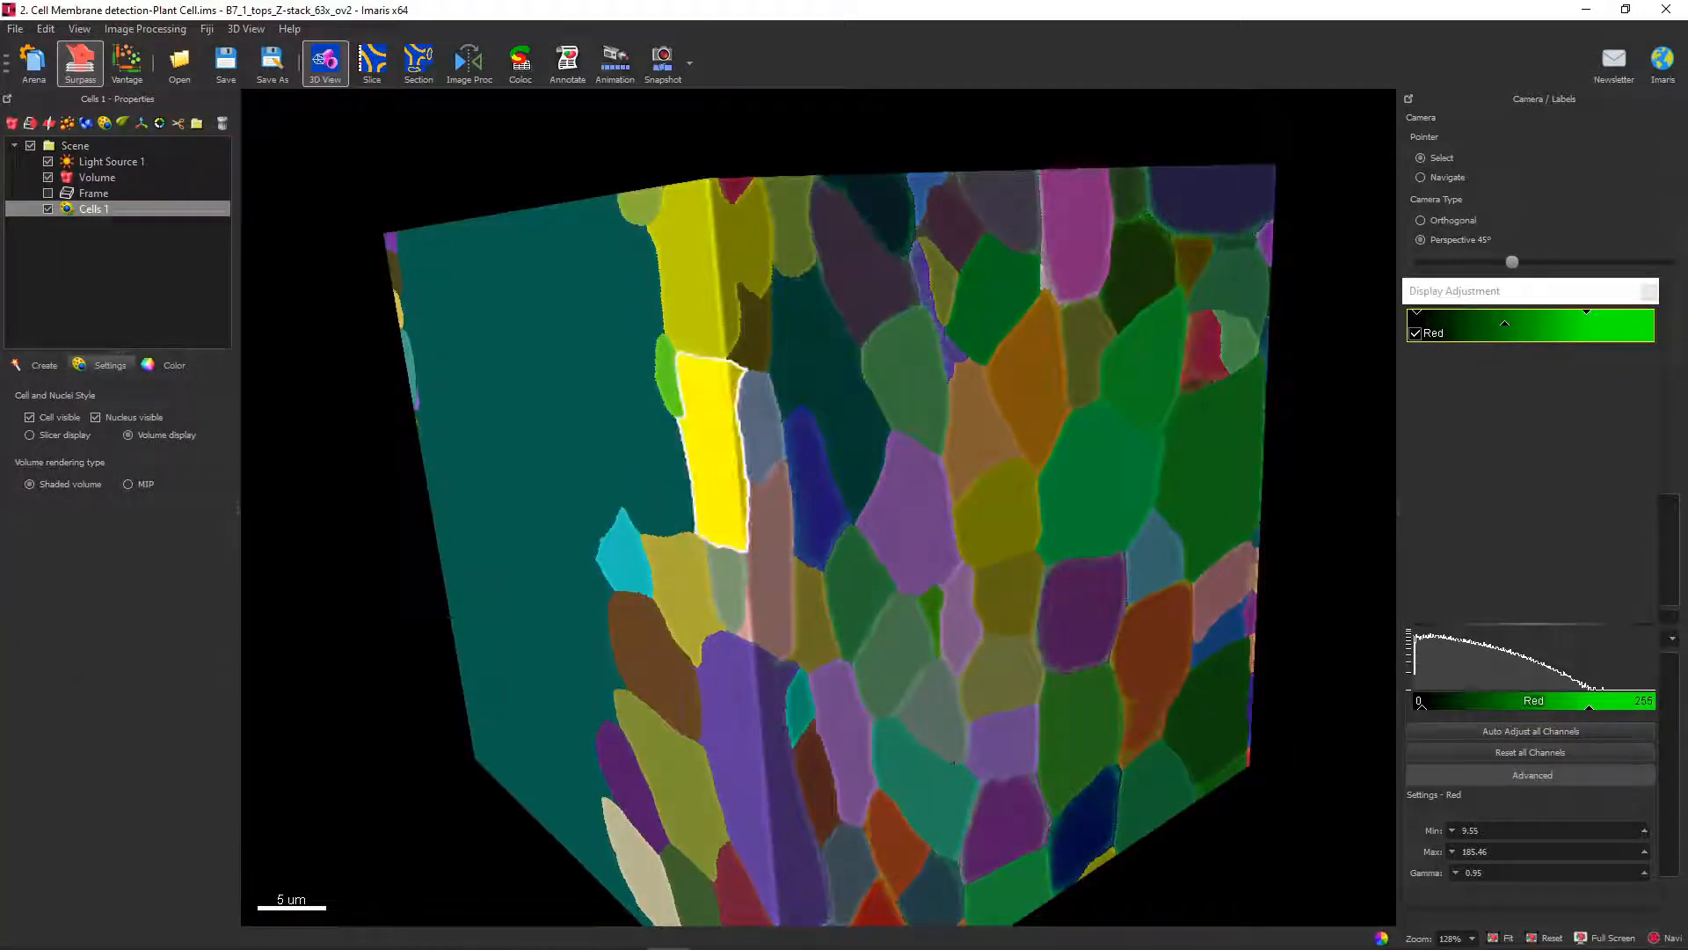
{"action": "left_click", "coordinate": [576, 426]}
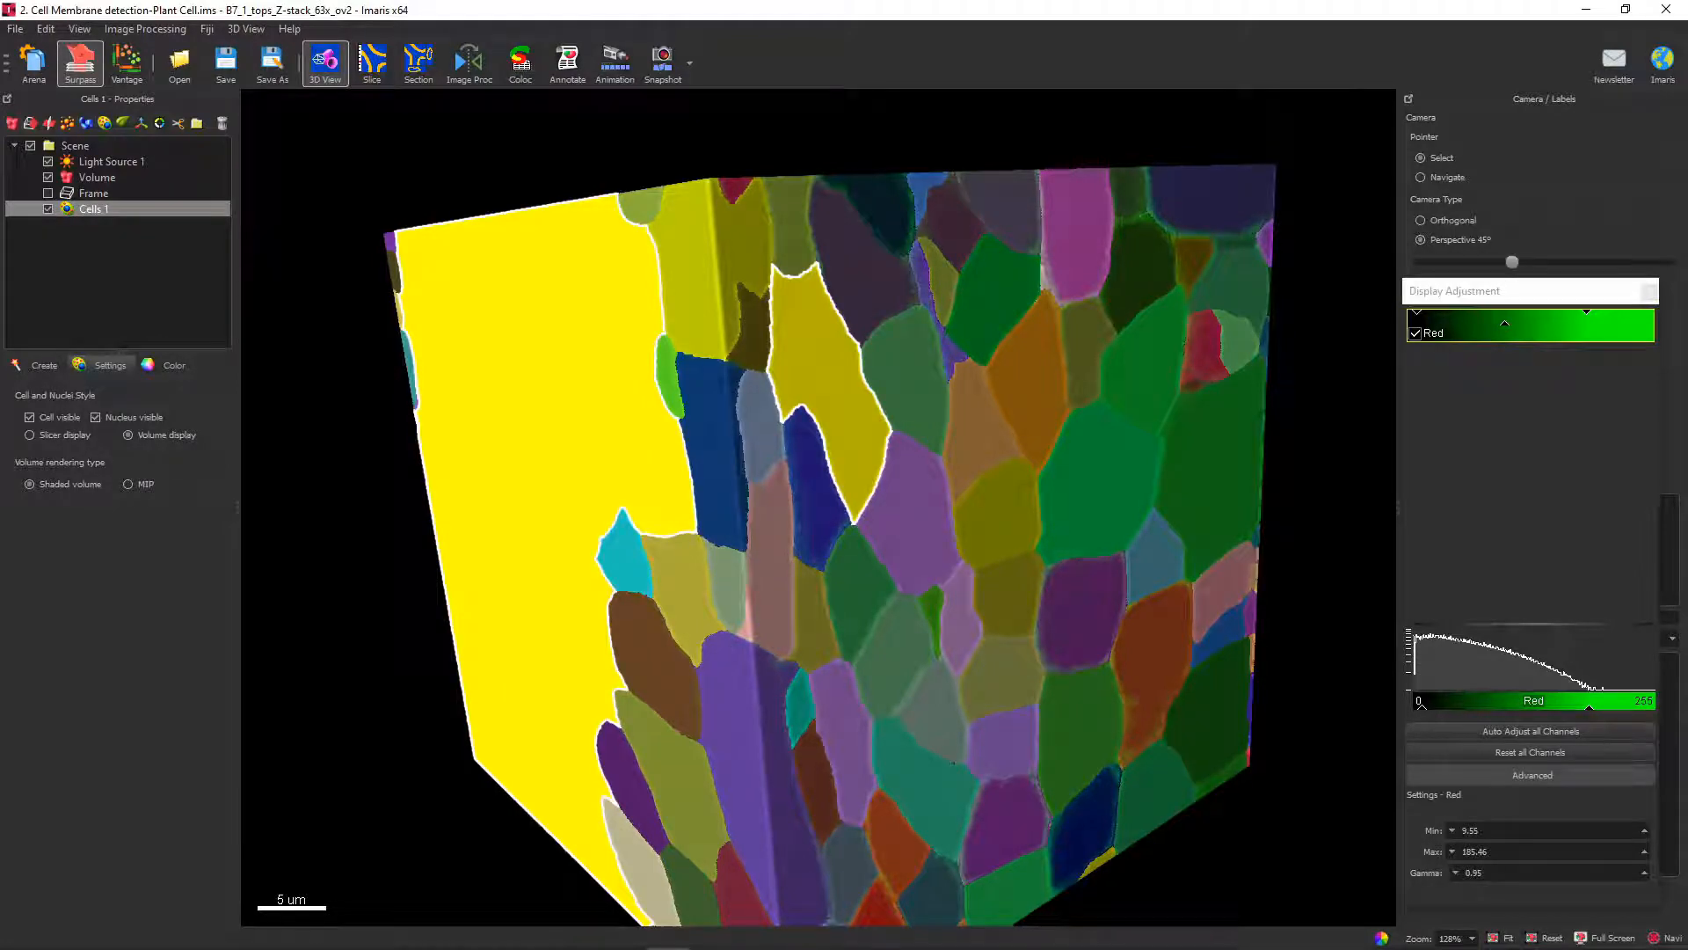
{"action": "left_click_drag", "start_coordinate": [748, 440], "coordinate": [1025, 475]}
{"action": "left_click", "coordinate": [43, 365]}
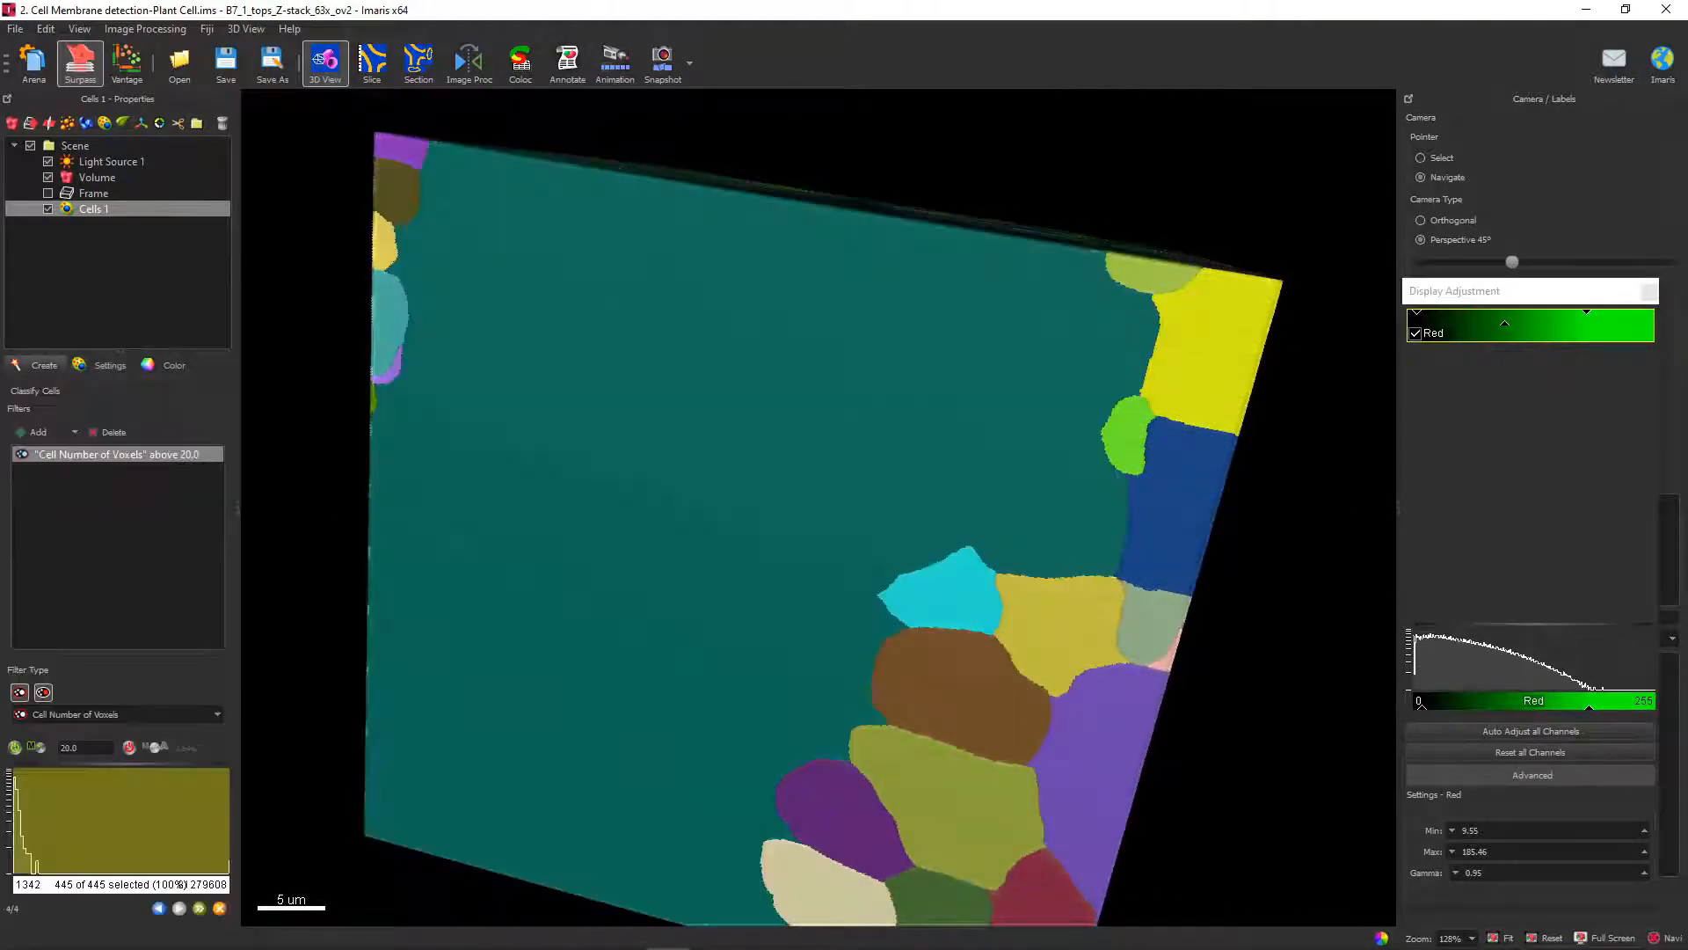
{"action": "left_click_drag", "start_coordinate": [228, 818], "coordinate": [188, 818]}
Examine the filtered cells from another angle and in an XY slice, then return to volume display.
{"action": "left_click_drag", "start_coordinate": [985, 545], "coordinate": [704, 260]}
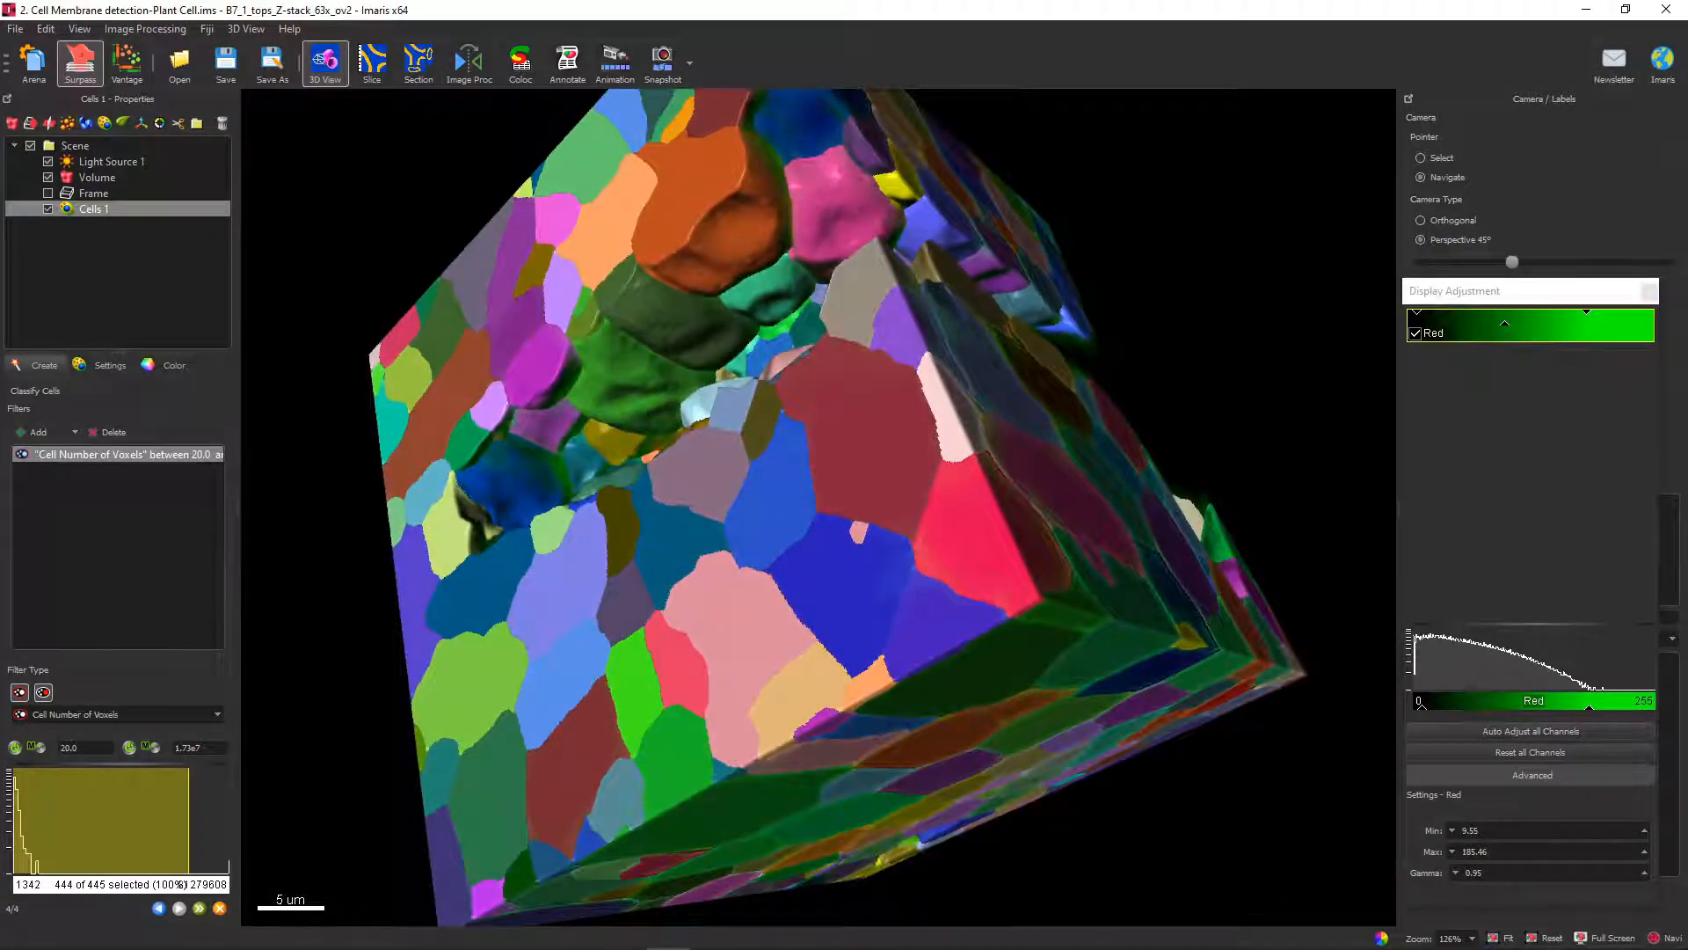
{"action": "left_click", "coordinate": [107, 365]}
{"action": "left_click_drag", "start_coordinate": [792, 369], "coordinate": [747, 417]}
{"action": "left_click_drag", "start_coordinate": [707, 354], "coordinate": [622, 501]}
{"action": "left_click", "coordinate": [128, 436]}
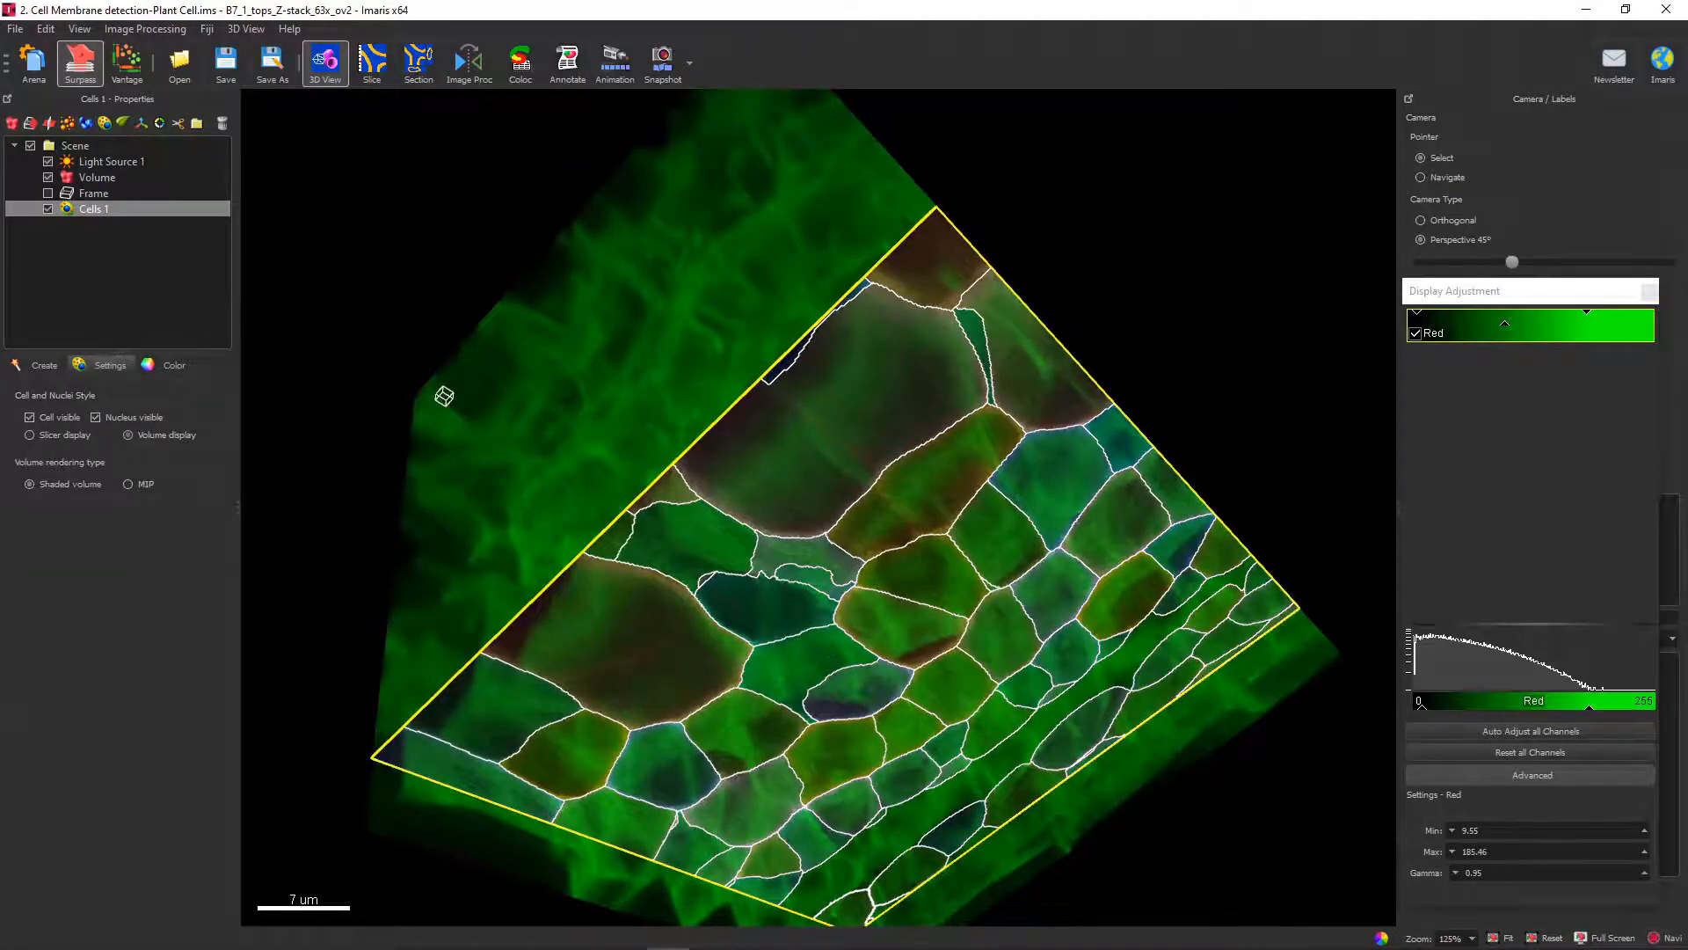
Finish the Cells creation wizard with the Cell Number of Voxels filter applied.
{"action": "left_click", "coordinate": [43, 365]}
{"action": "left_click", "coordinate": [200, 908]}
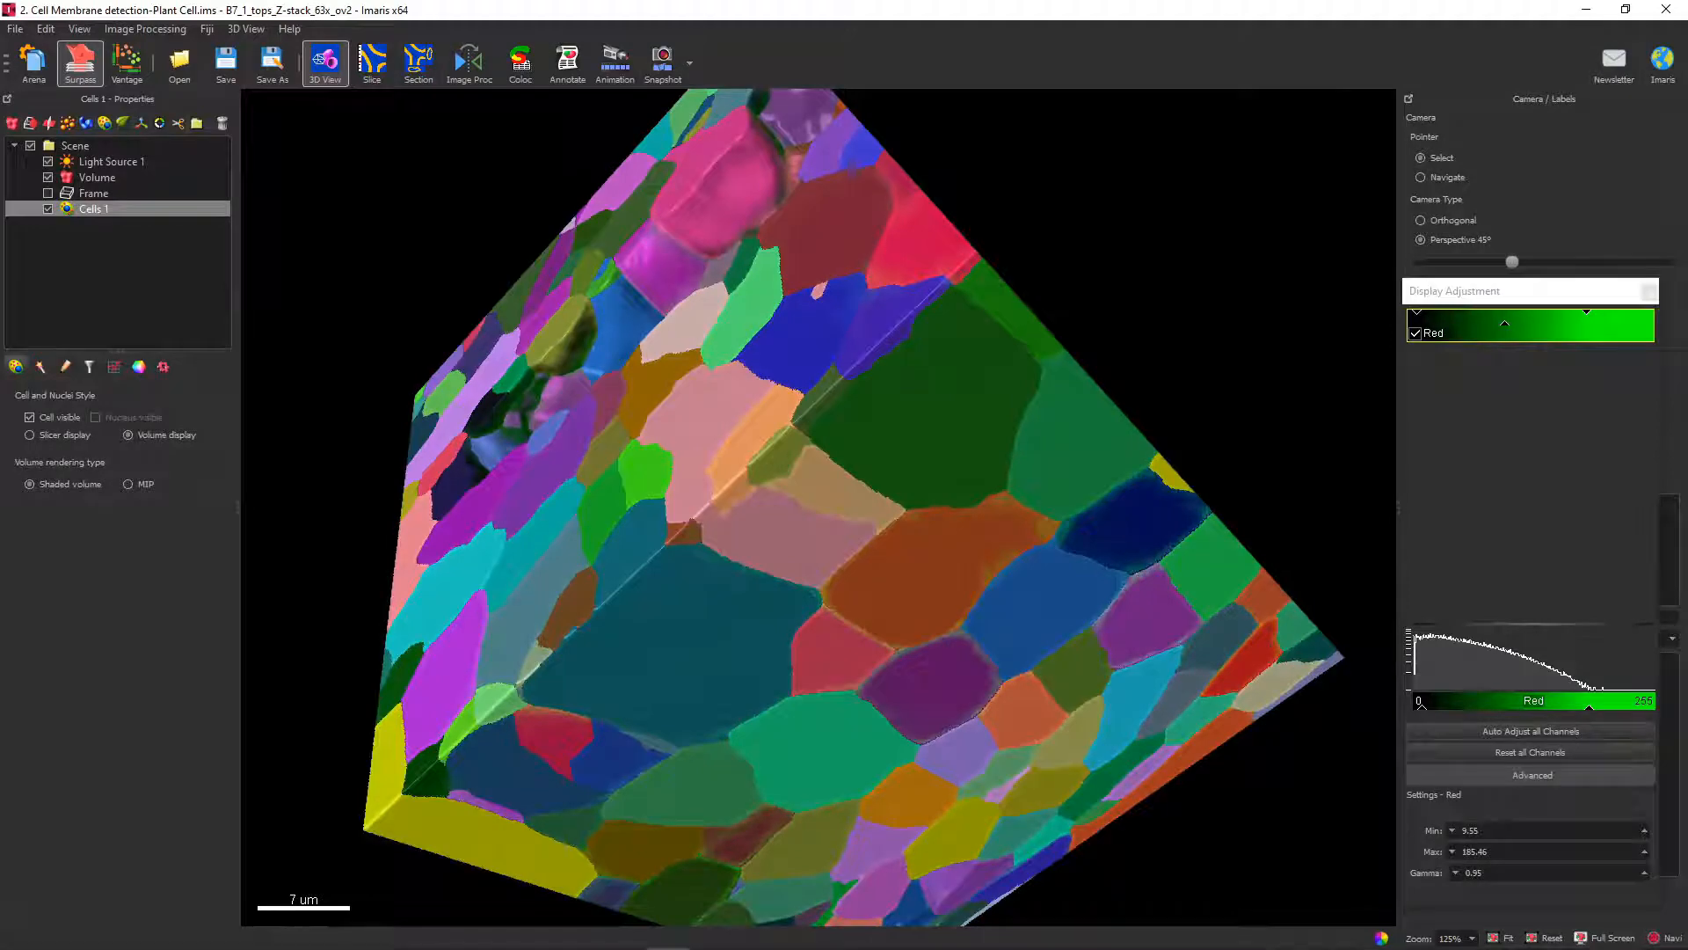
Select individual plant cells and view their Cell Area in the selection statistics.
{"action": "left_click", "coordinate": [802, 335]}
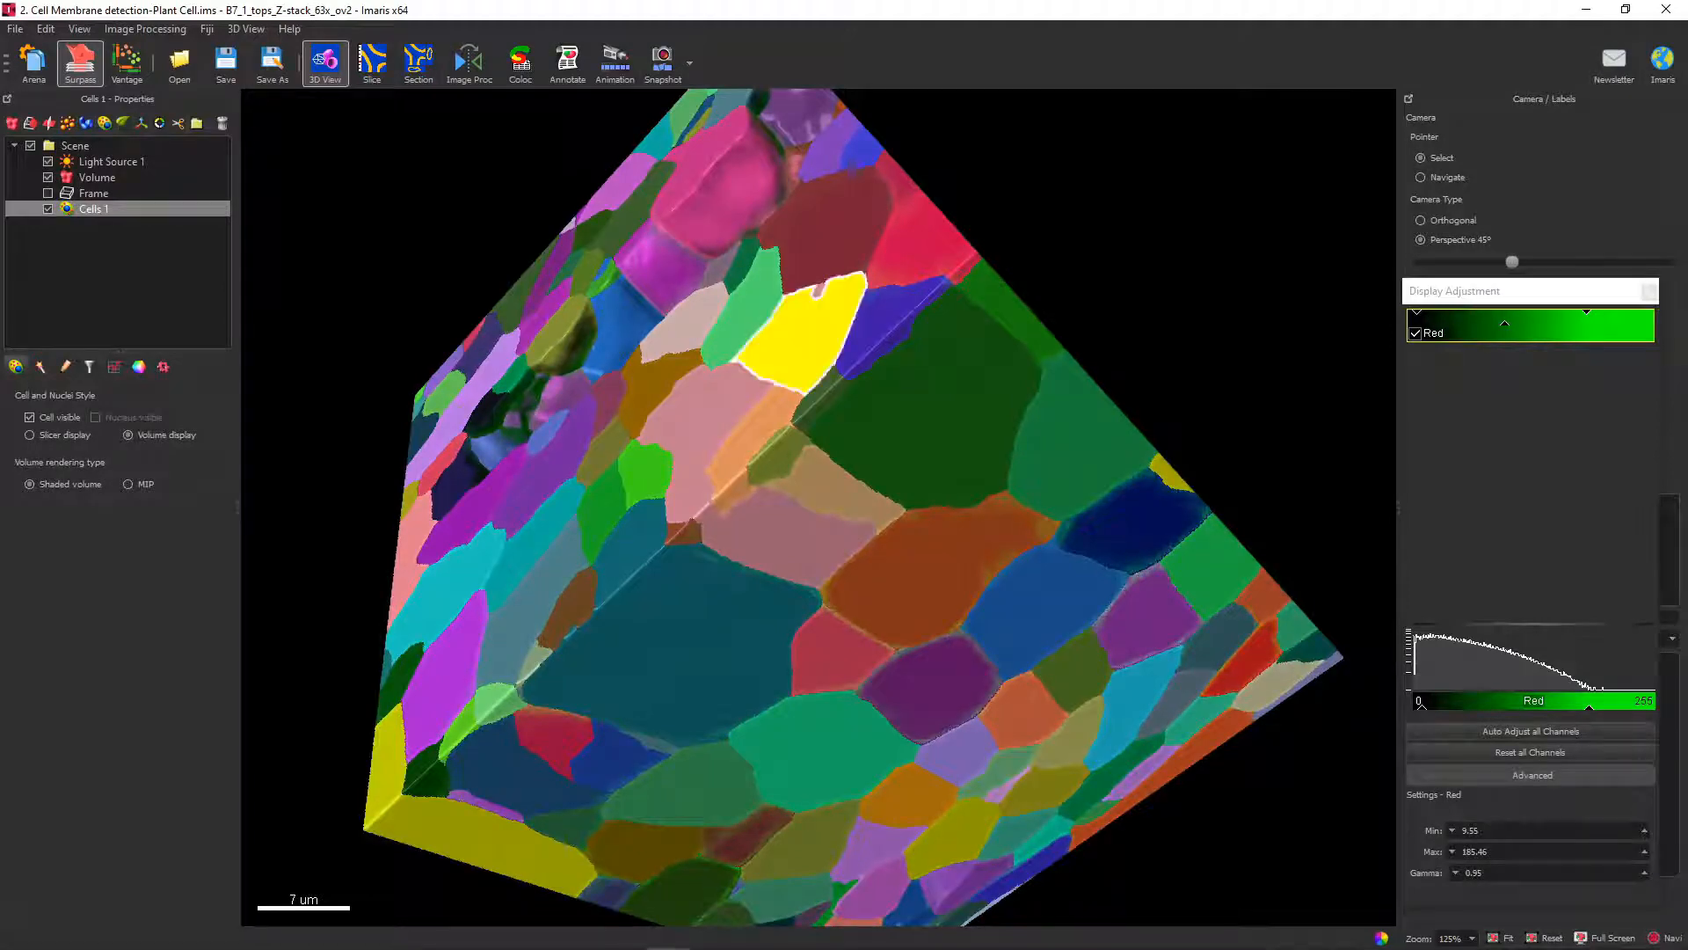
{"action": "left_click", "coordinate": [923, 395]}
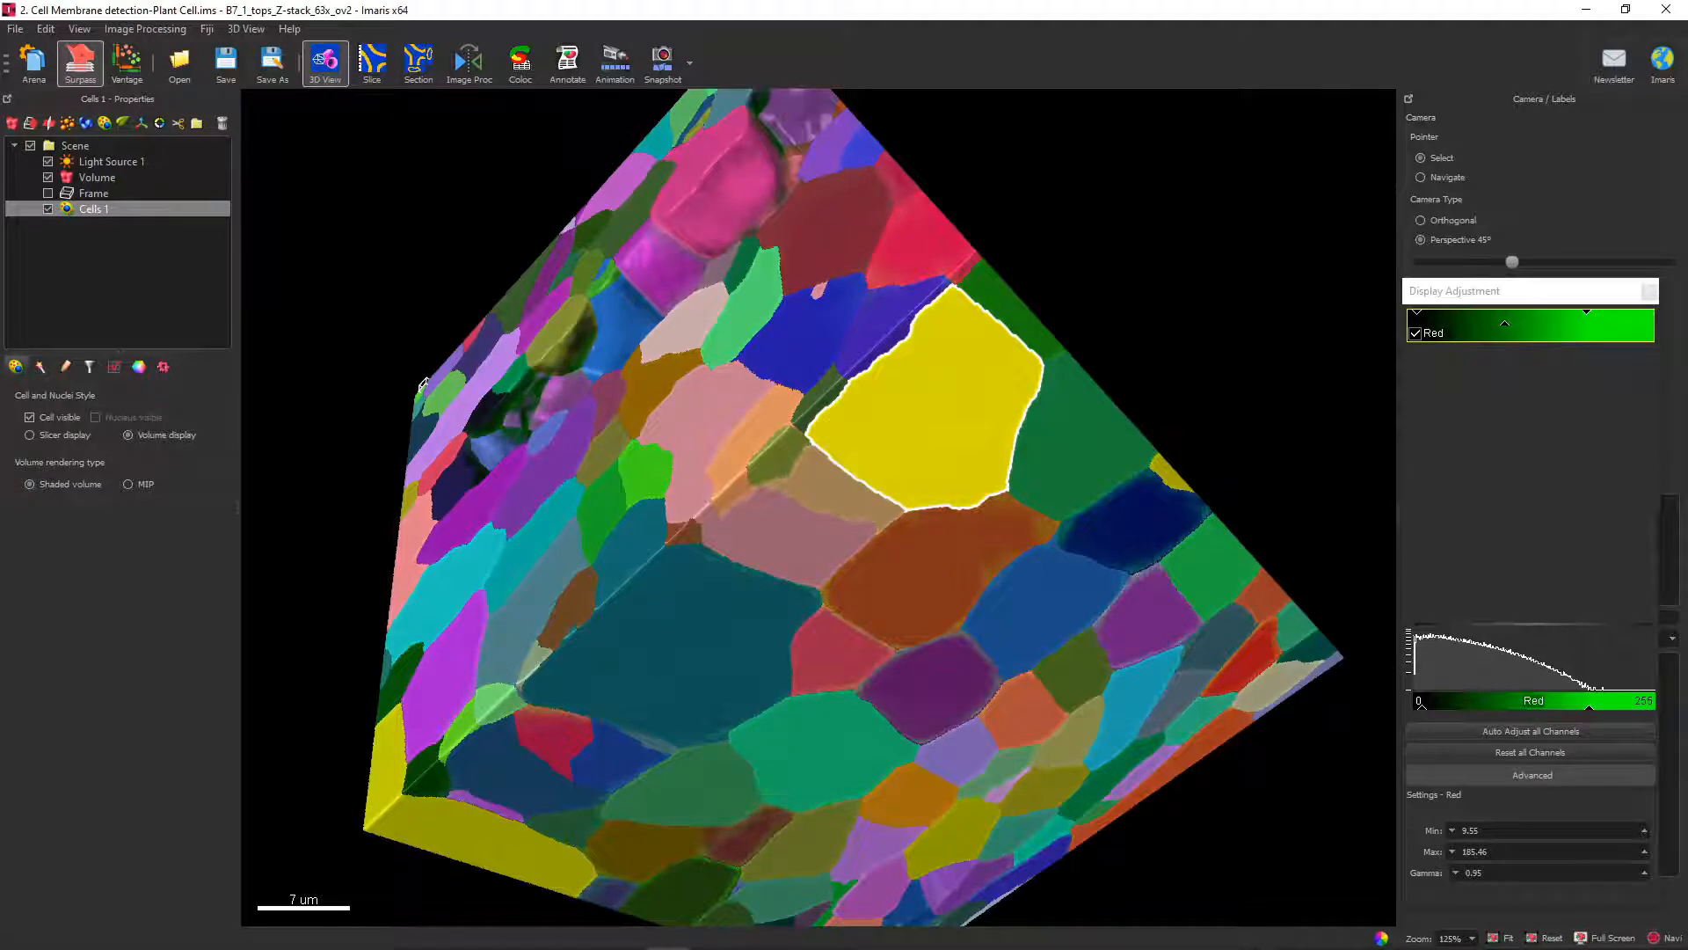
{"action": "left_click", "coordinate": [116, 367]}
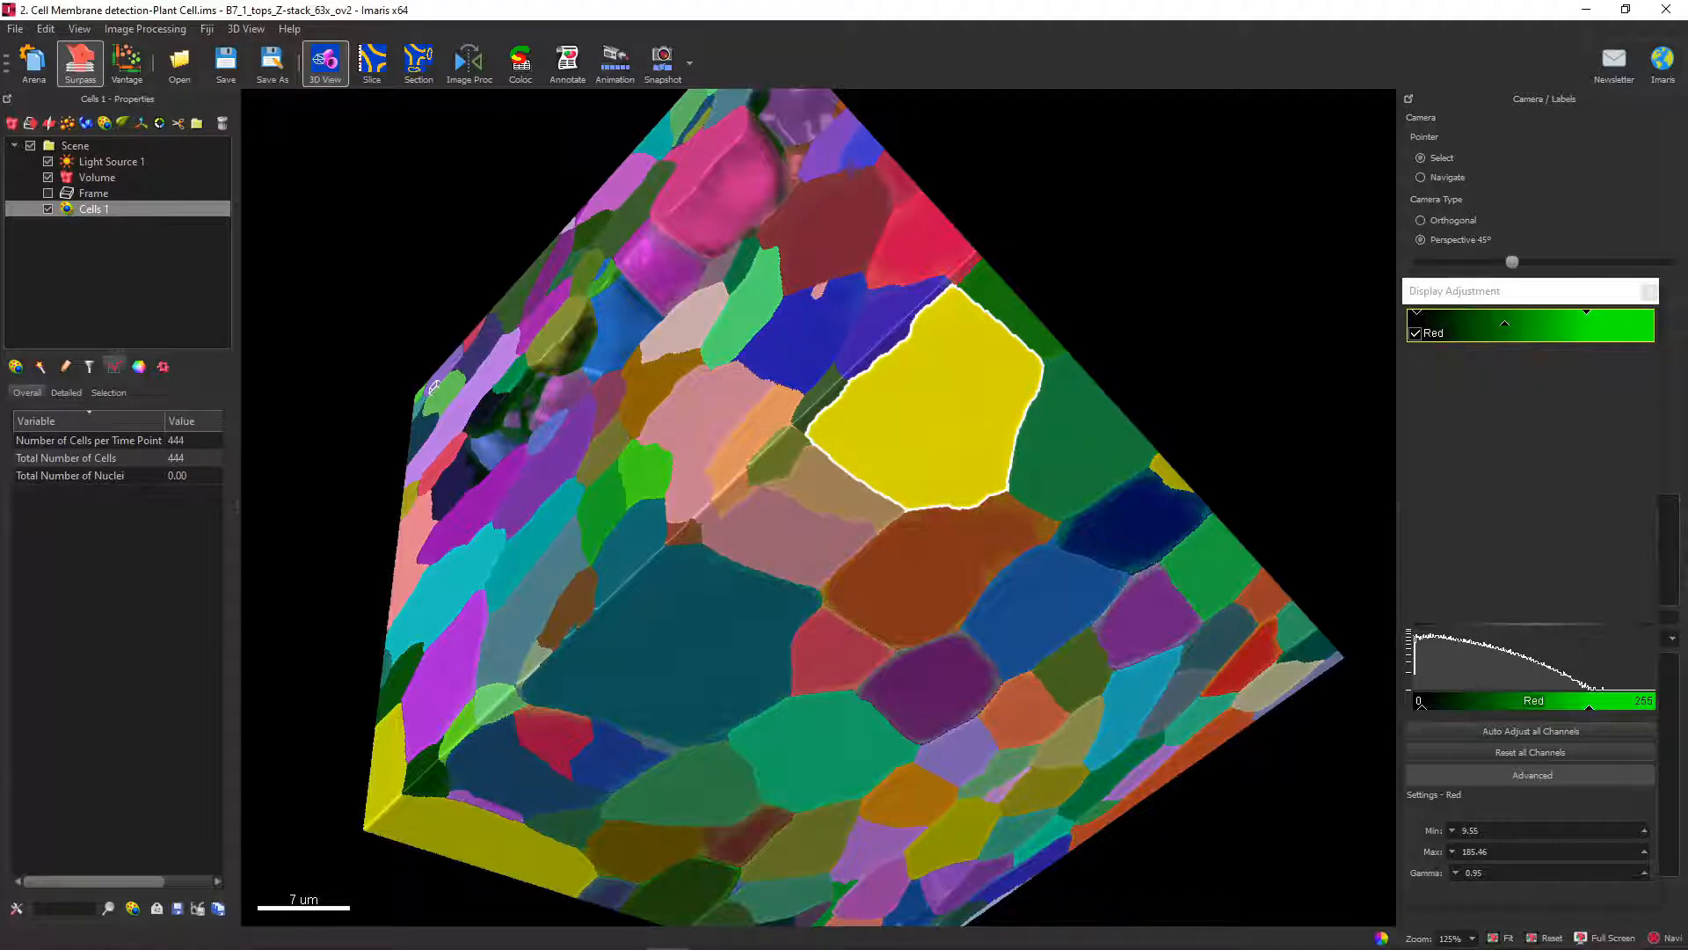
{"action": "left_click", "coordinate": [109, 394]}
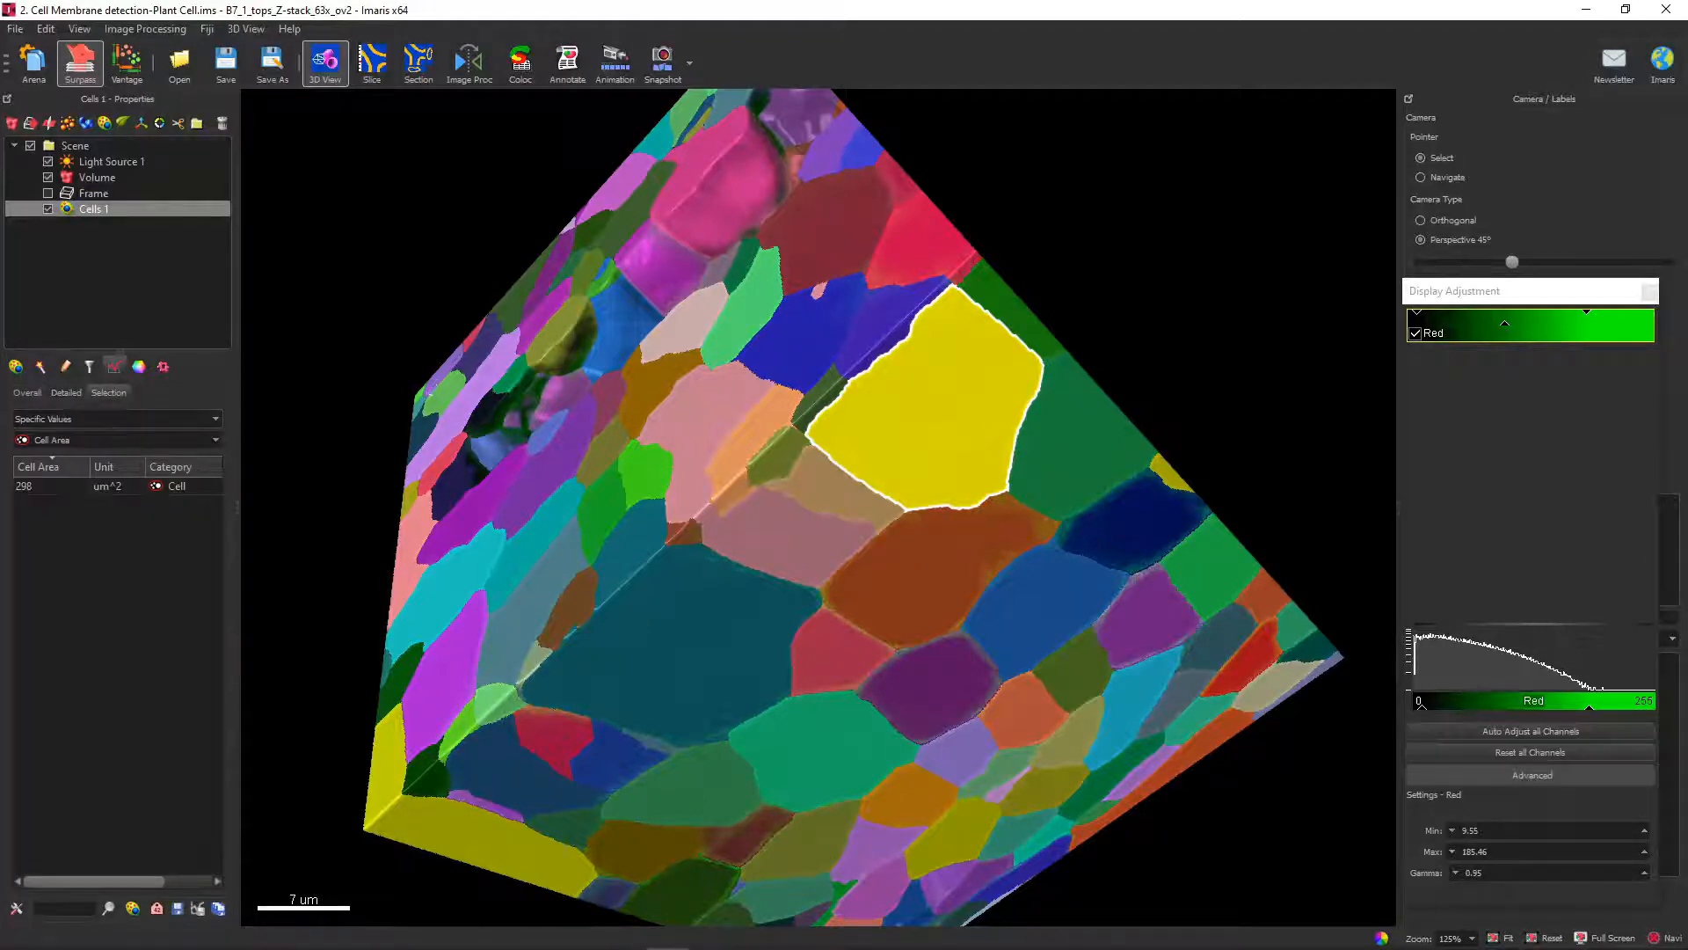
{"action": "left_click", "coordinate": [927, 686]}
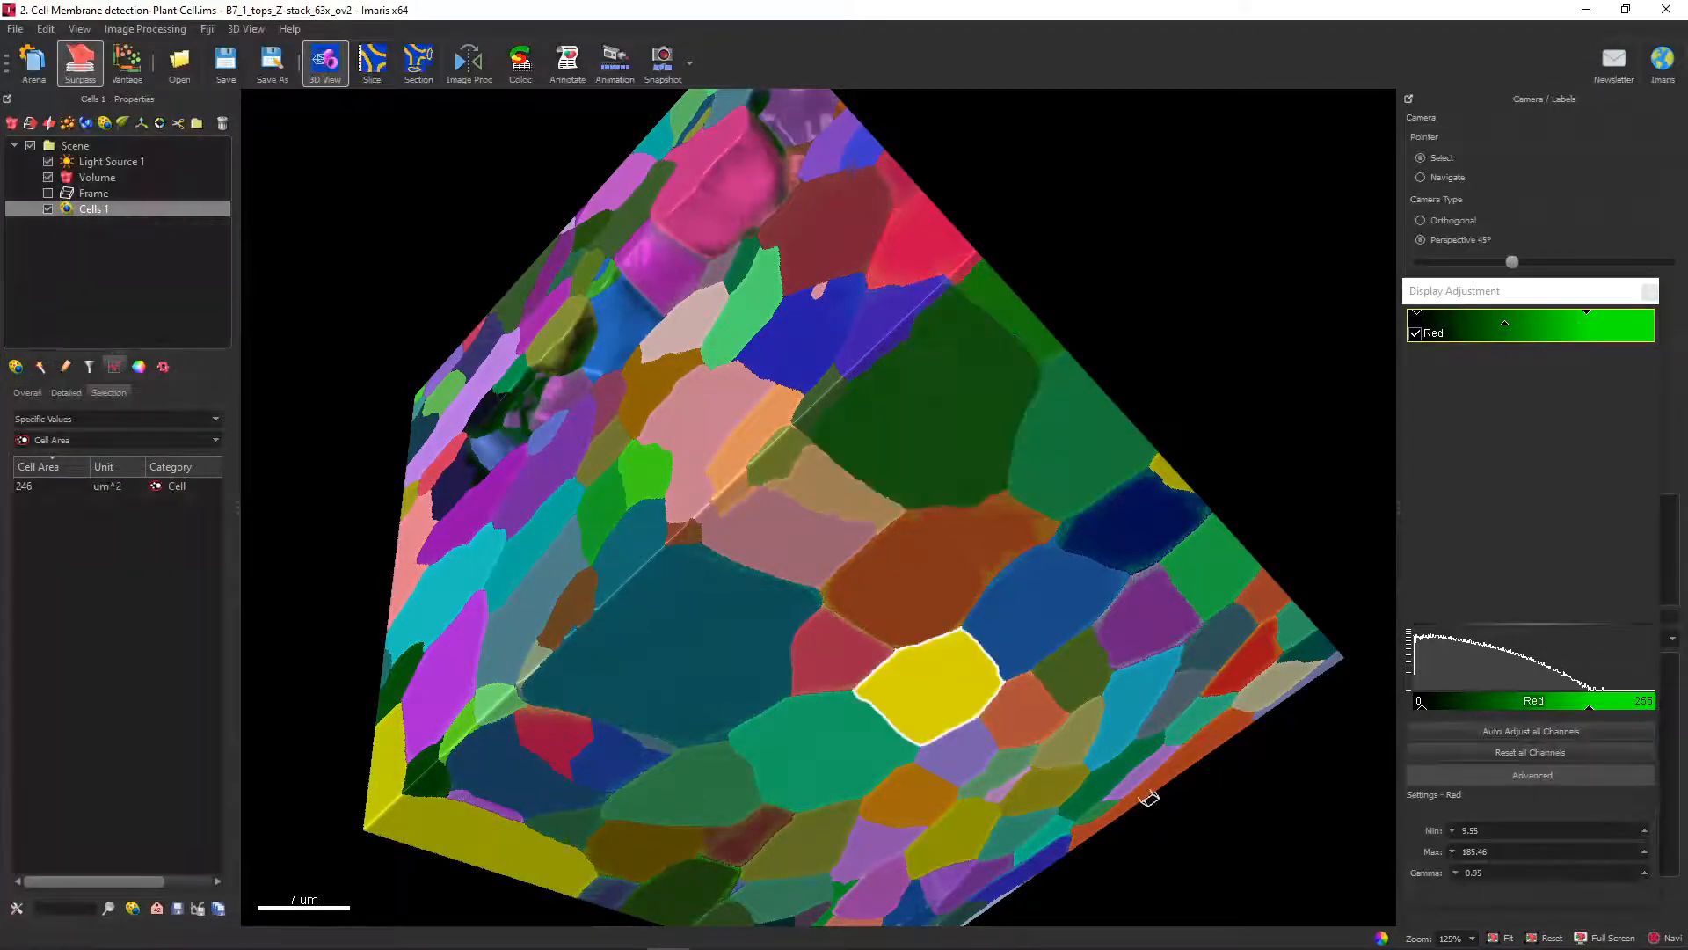
Switch the selection statistics to Cell Cytoplasm Volume and check the value for several individual cells around the model.
{"action": "left_click", "coordinate": [171, 440]}
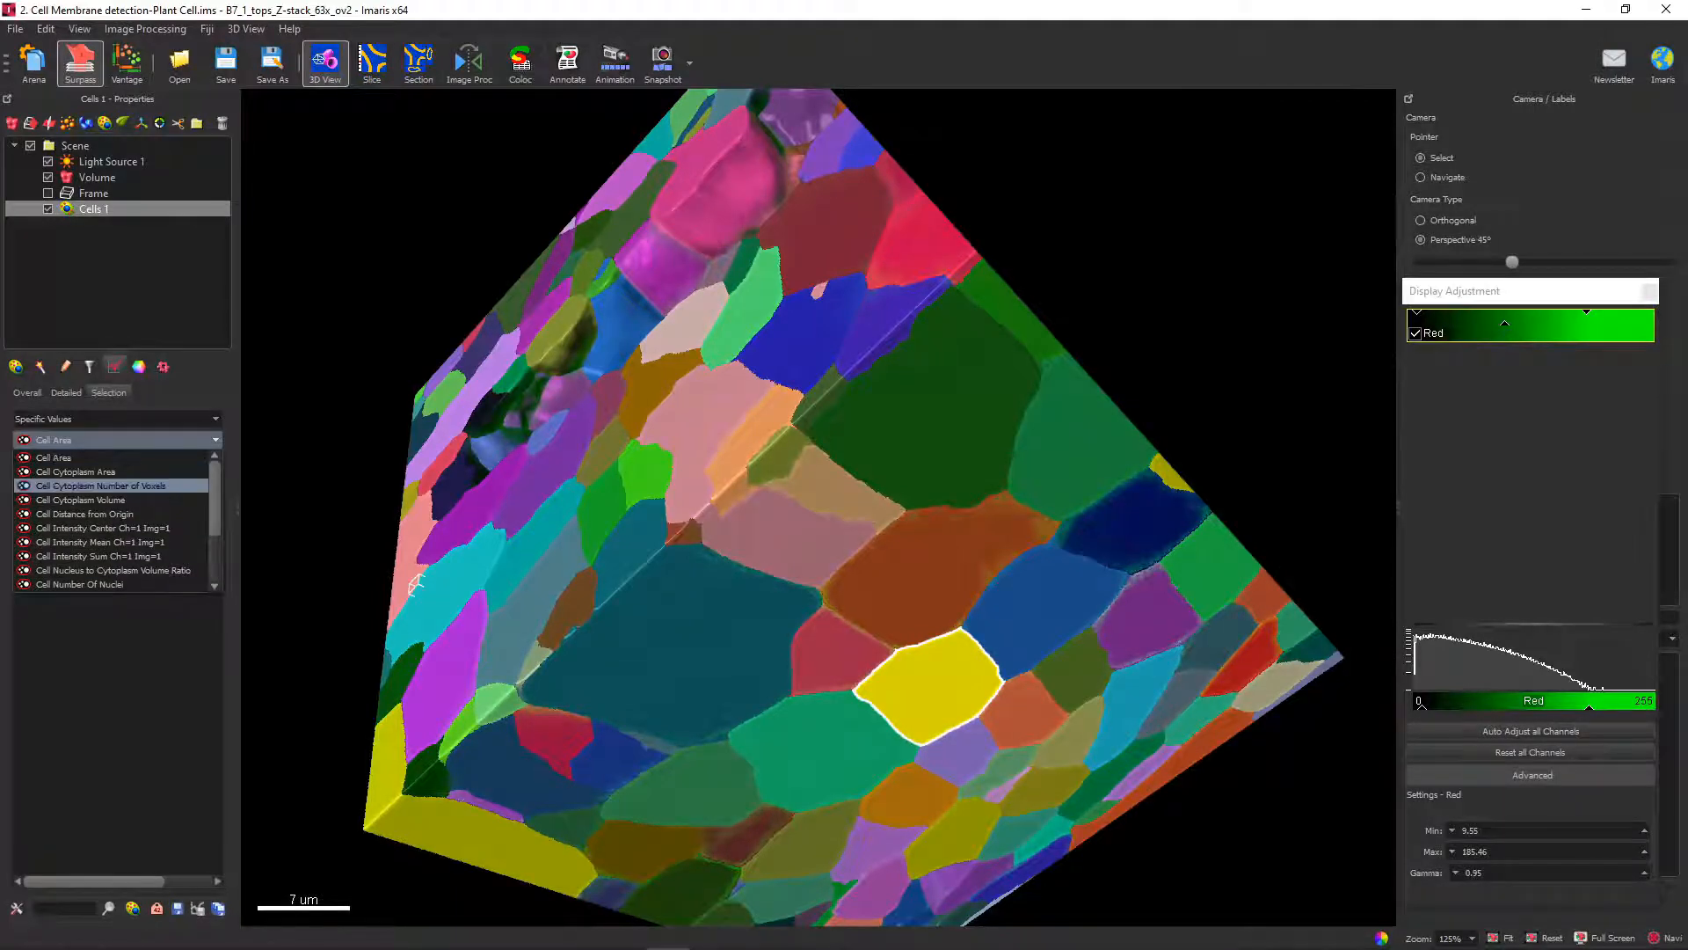
{"action": "left_click", "coordinate": [79, 500]}
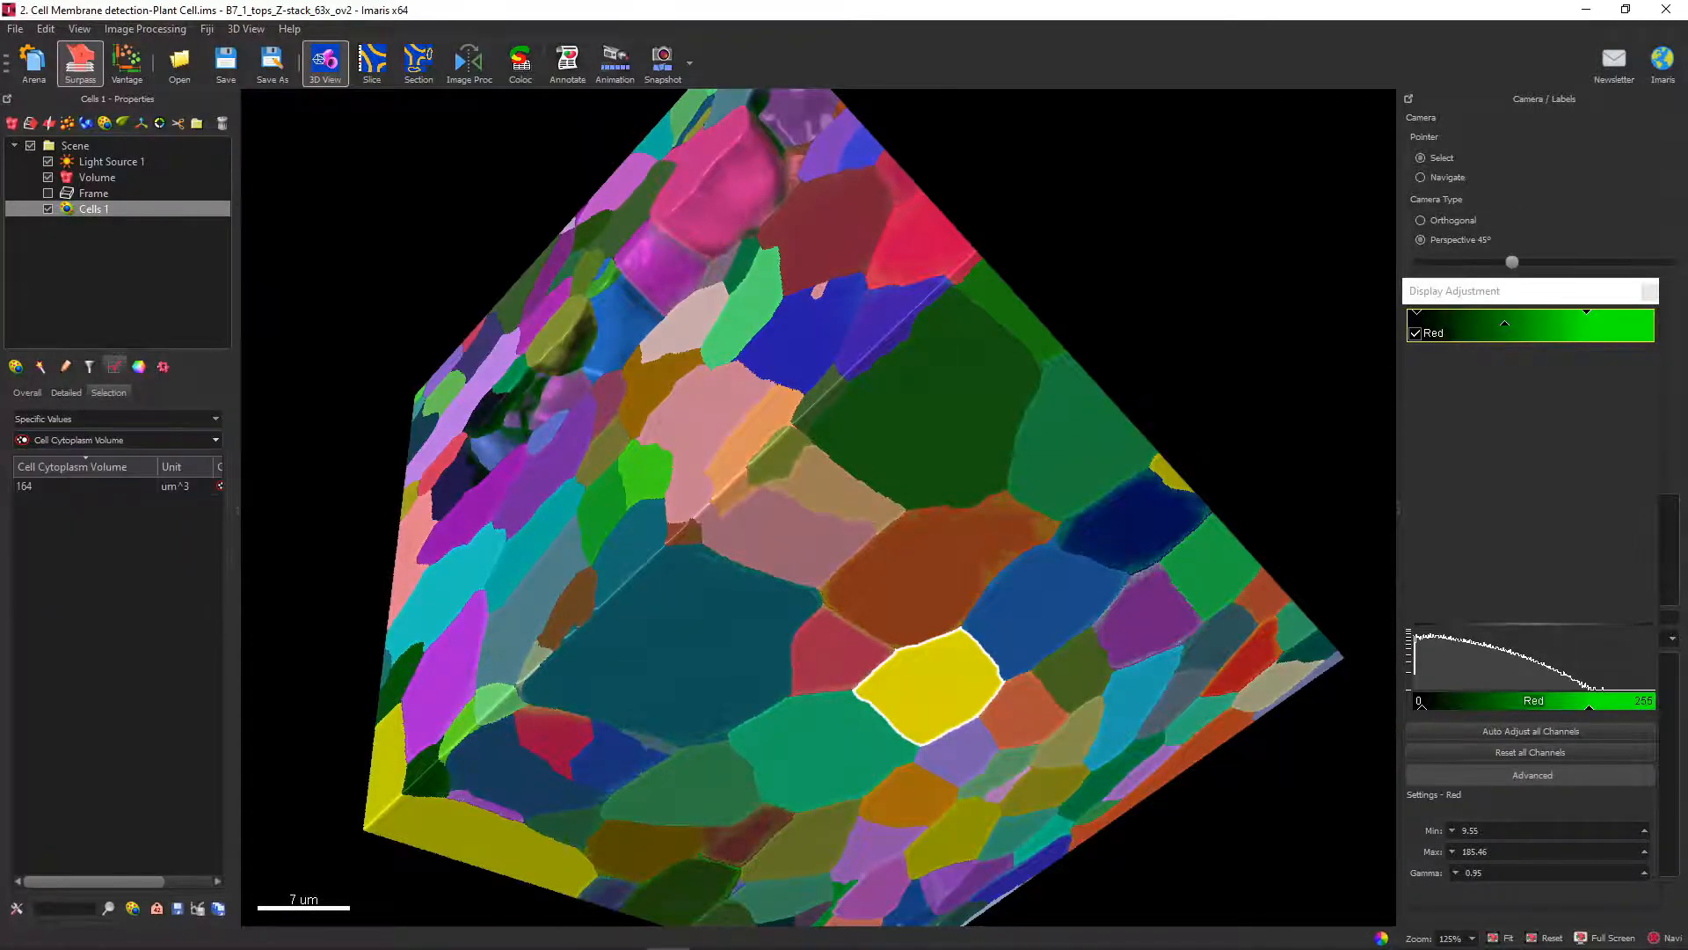
{"action": "left_click", "coordinate": [682, 637]}
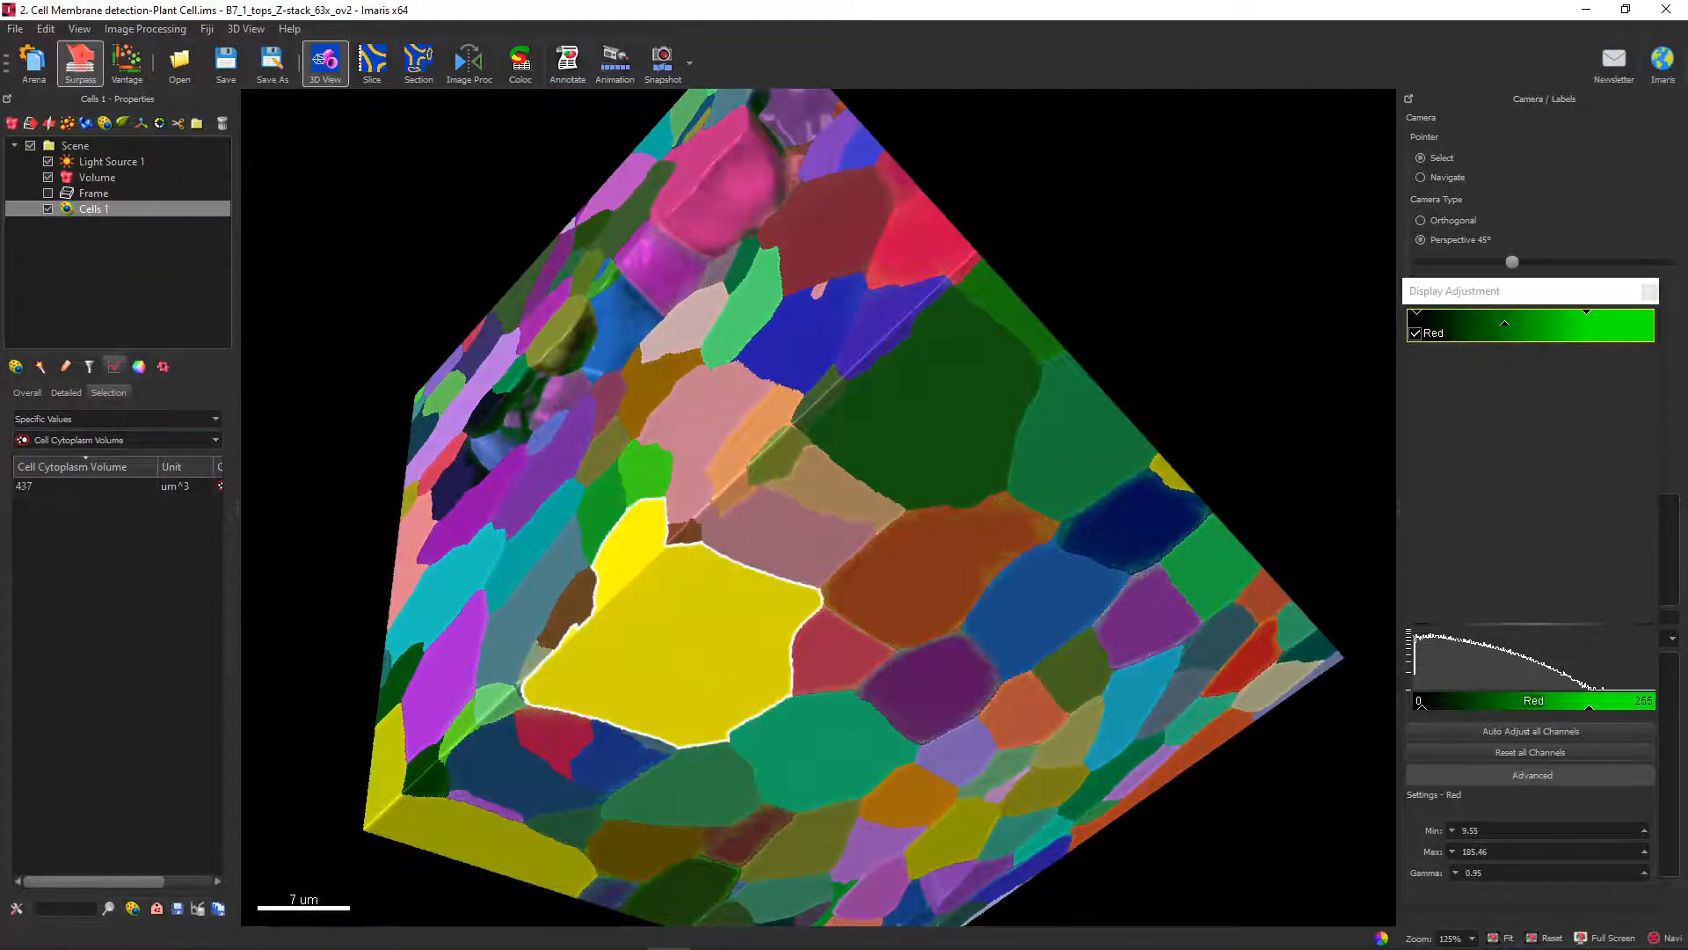
{"action": "left_click", "coordinate": [476, 369]}
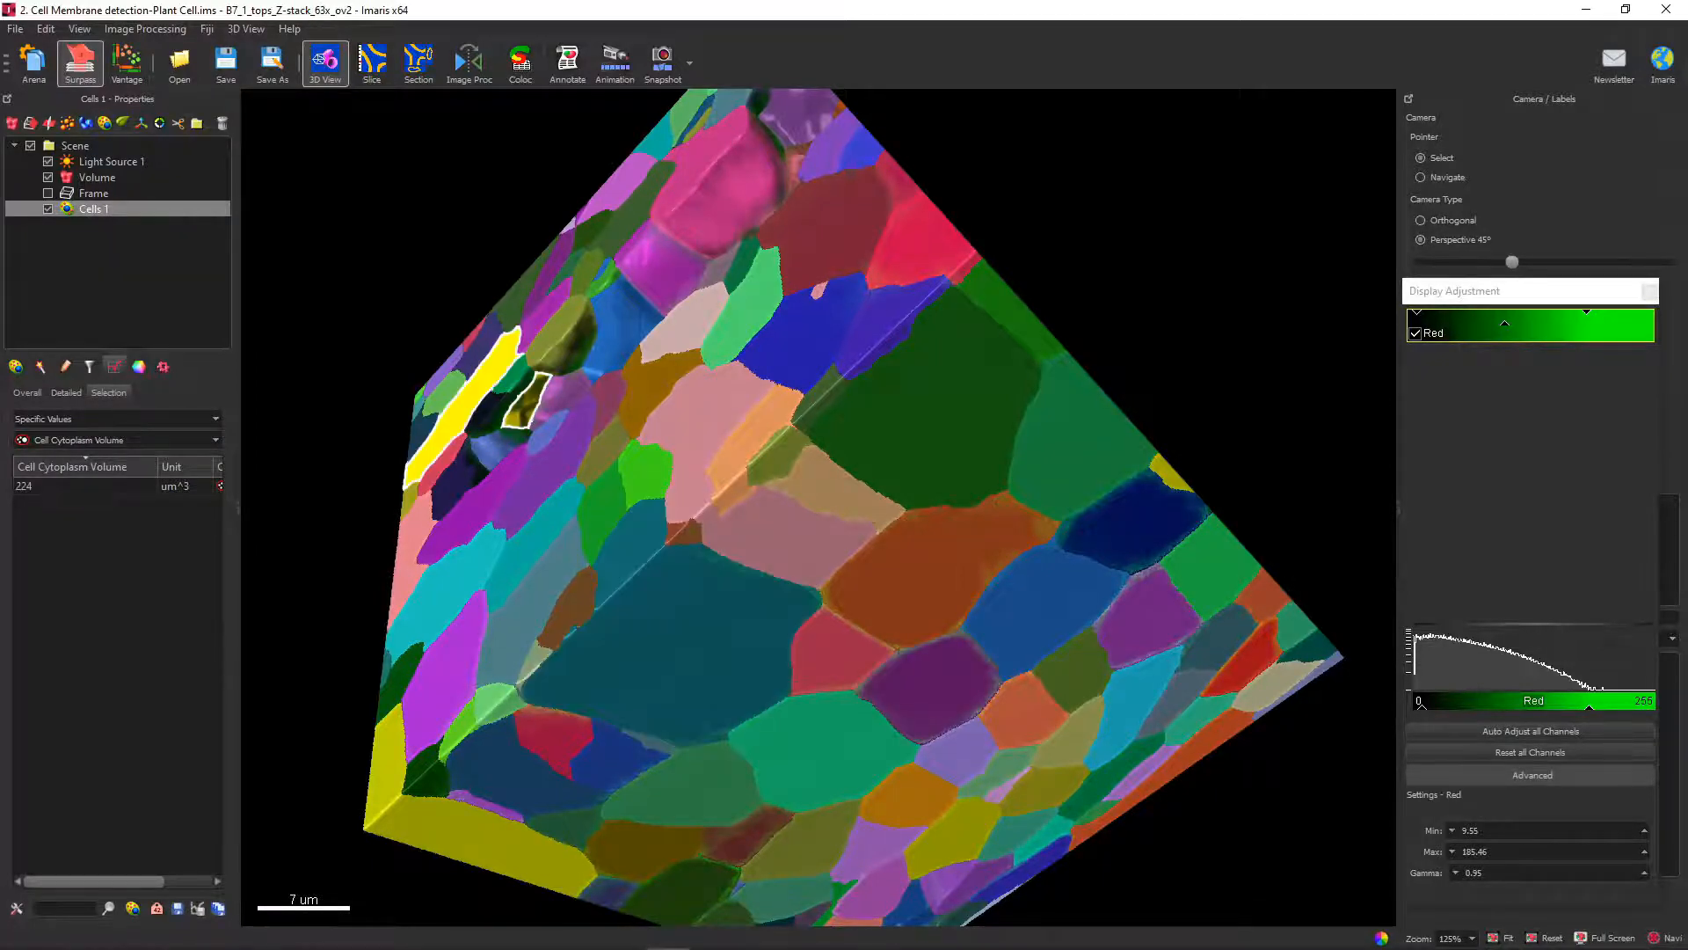
{"action": "left_click", "coordinate": [561, 333]}
{"action": "left_click", "coordinate": [662, 267]}
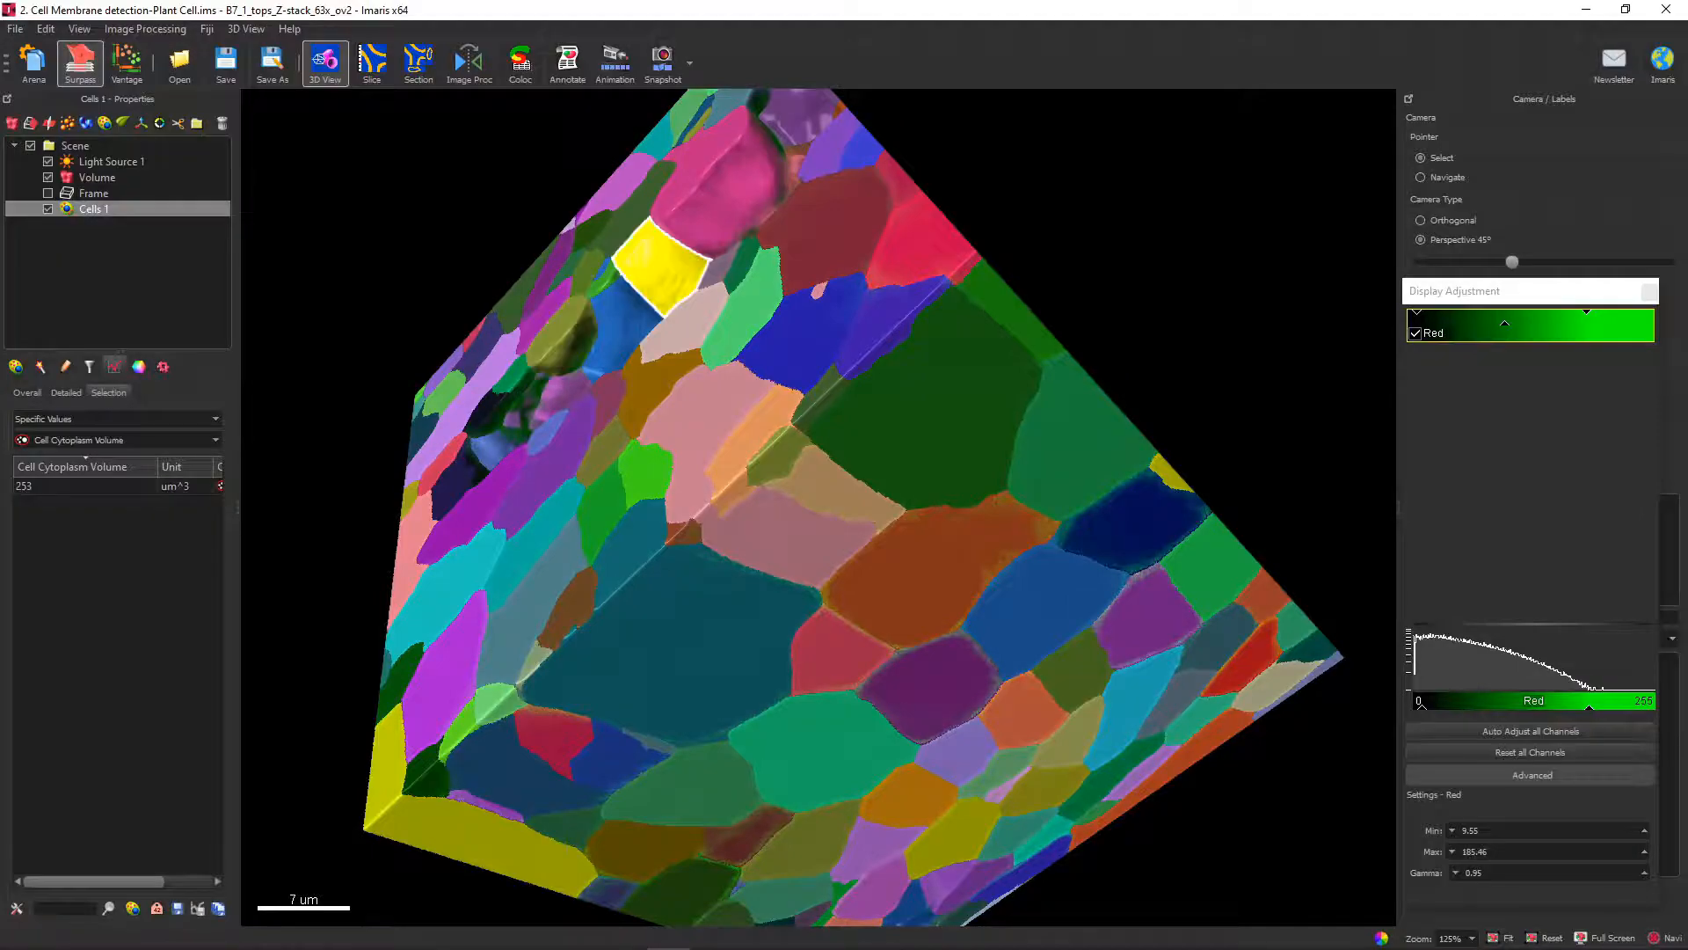
{"action": "key", "text": "Escape"}
{"action": "left_click_drag", "start_coordinate": [748, 369], "coordinate": [721, 405]}
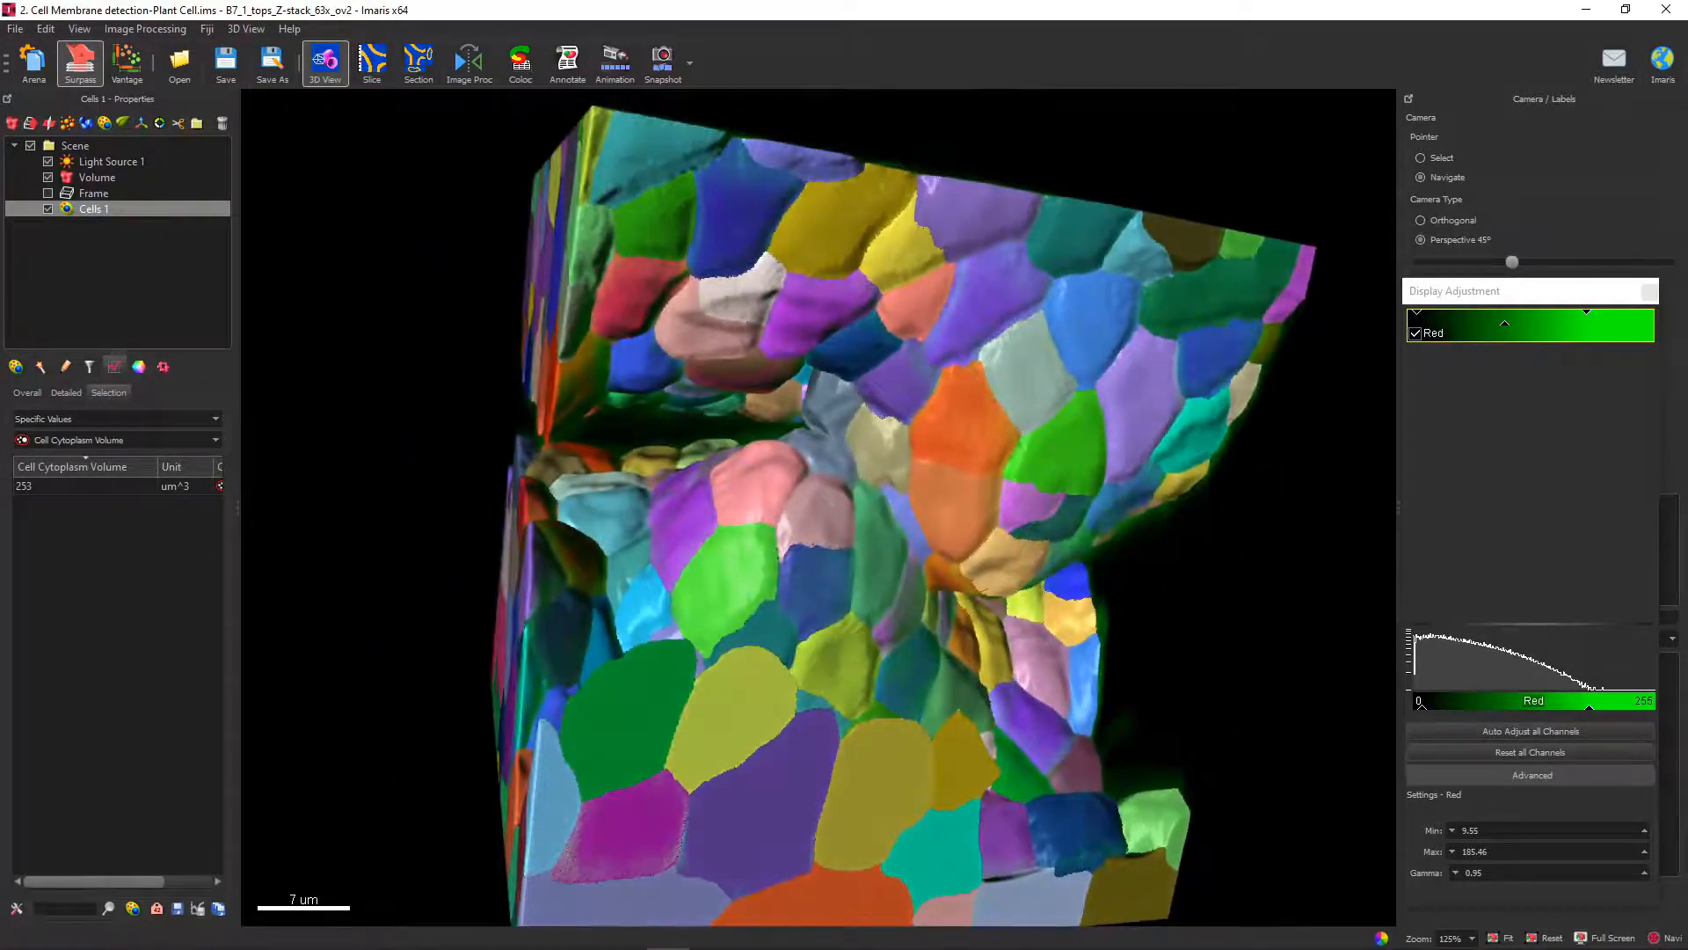
{"action": "left_click", "coordinate": [730, 581]}
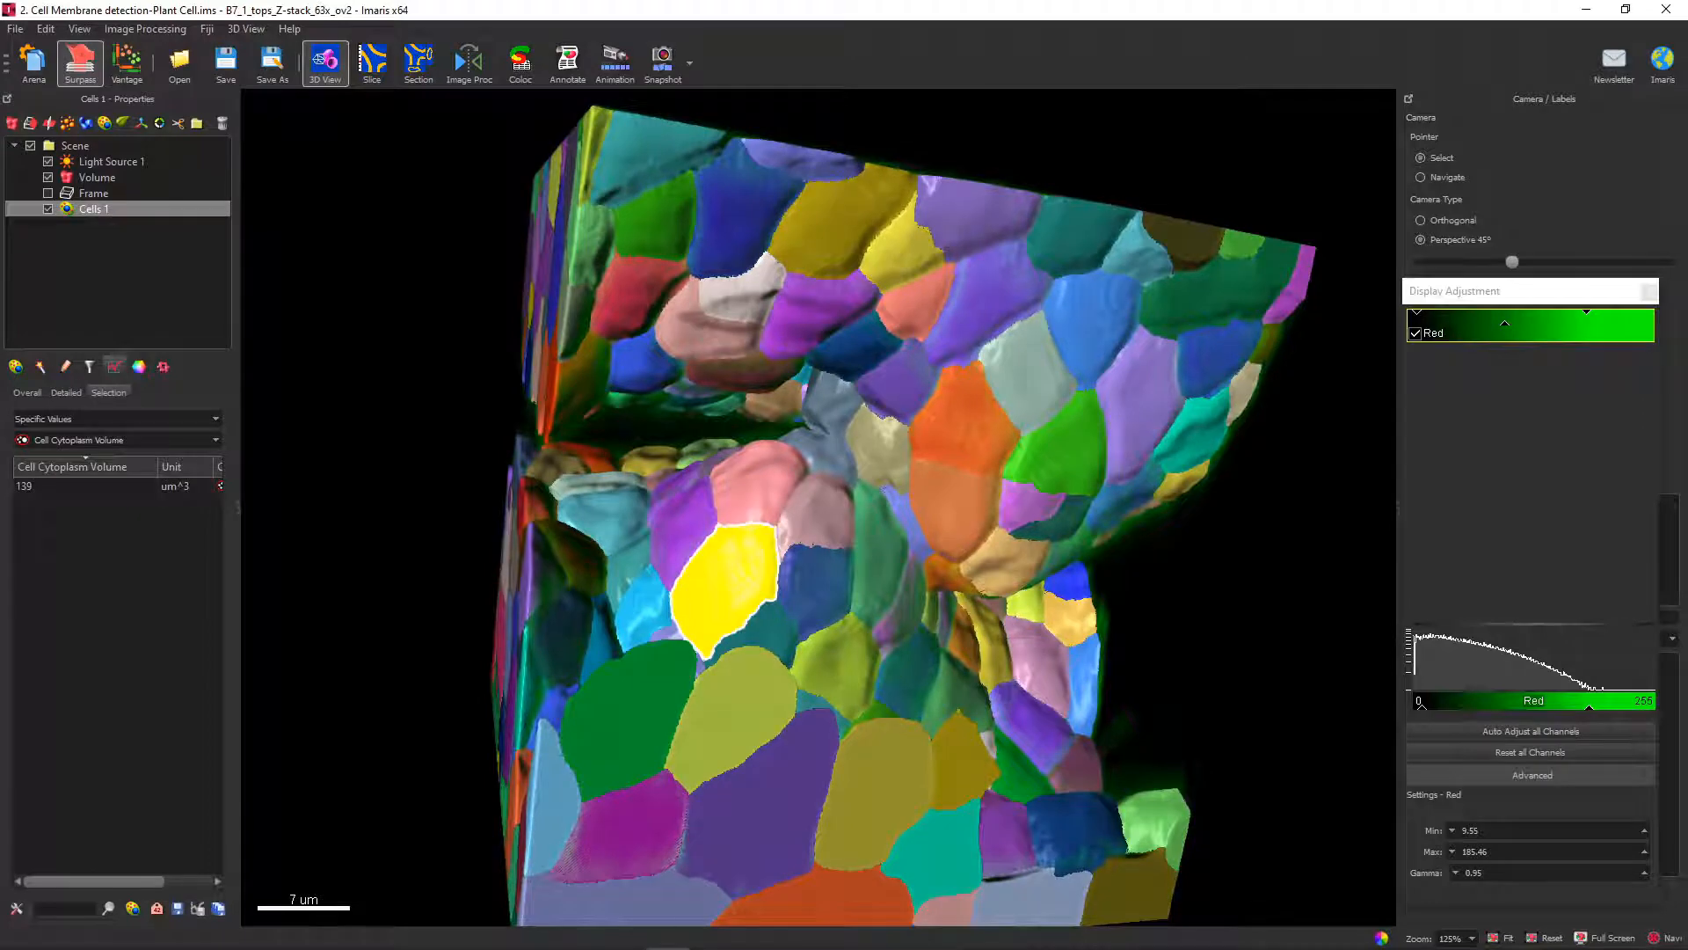
Look up the Cell Area of several individual cells in the detailed statistics, and switch the table to Cell Sphericity.
{"action": "left_click", "coordinate": [66, 393]}
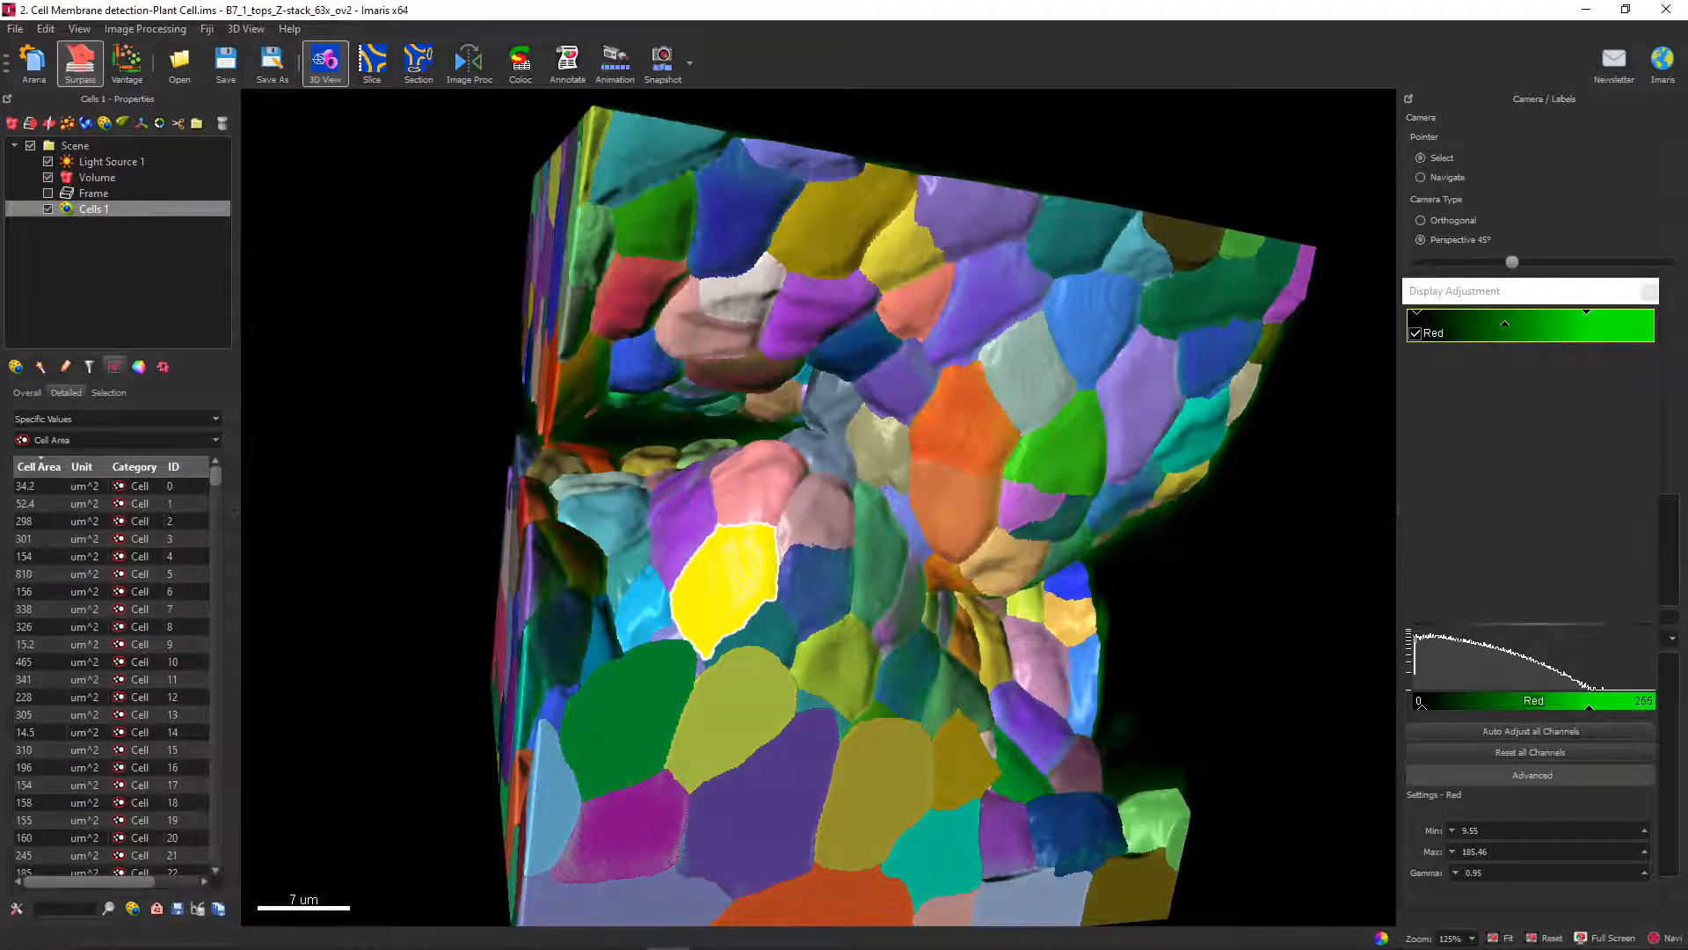
{"action": "left_click_drag", "start_coordinate": [215, 475], "coordinate": [215, 855]}
{"action": "left_click", "coordinate": [964, 424]}
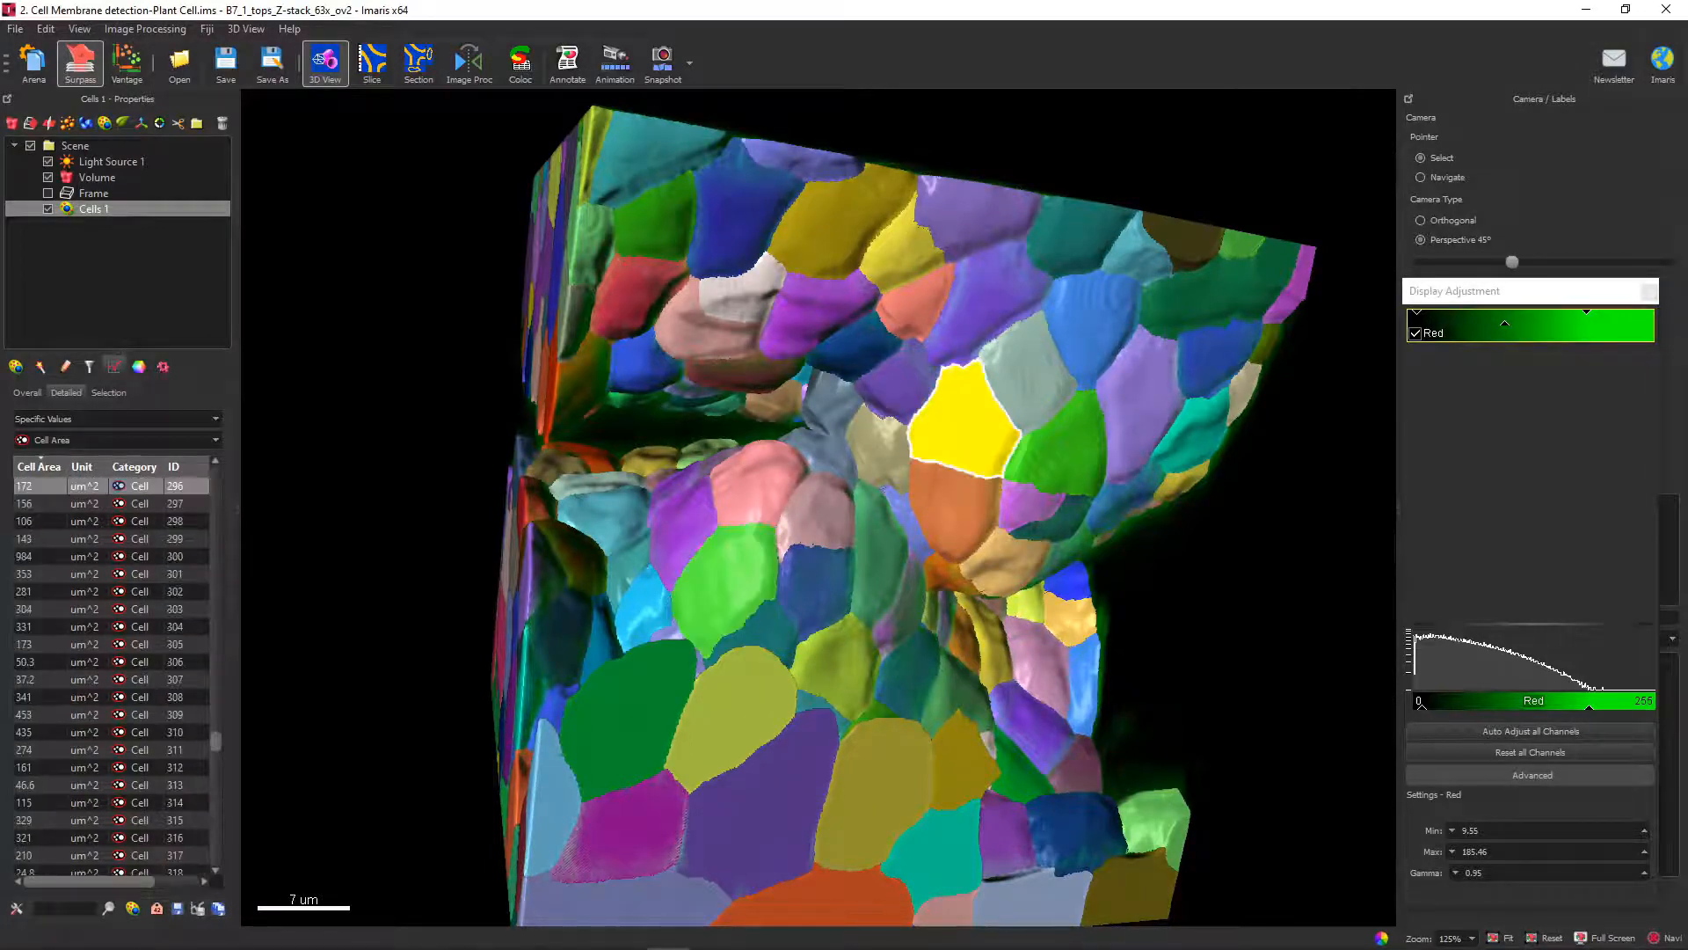
{"action": "left_click", "coordinate": [1092, 323]}
{"action": "left_click", "coordinate": [742, 211]}
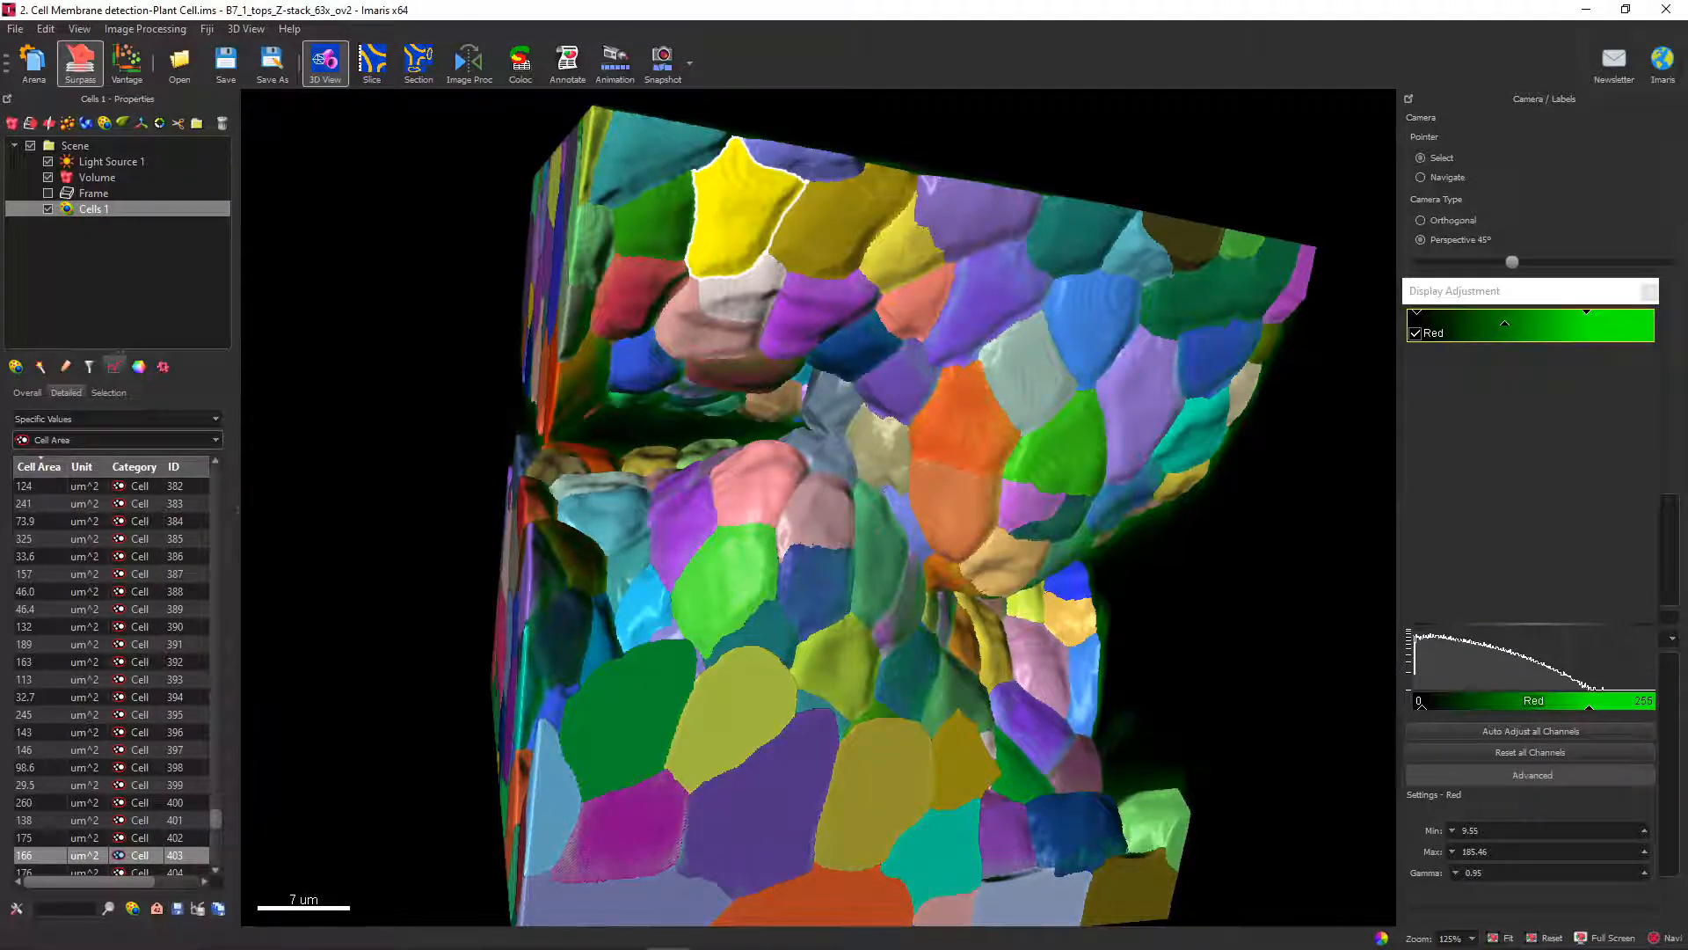
{"action": "left_click", "coordinate": [118, 439]}
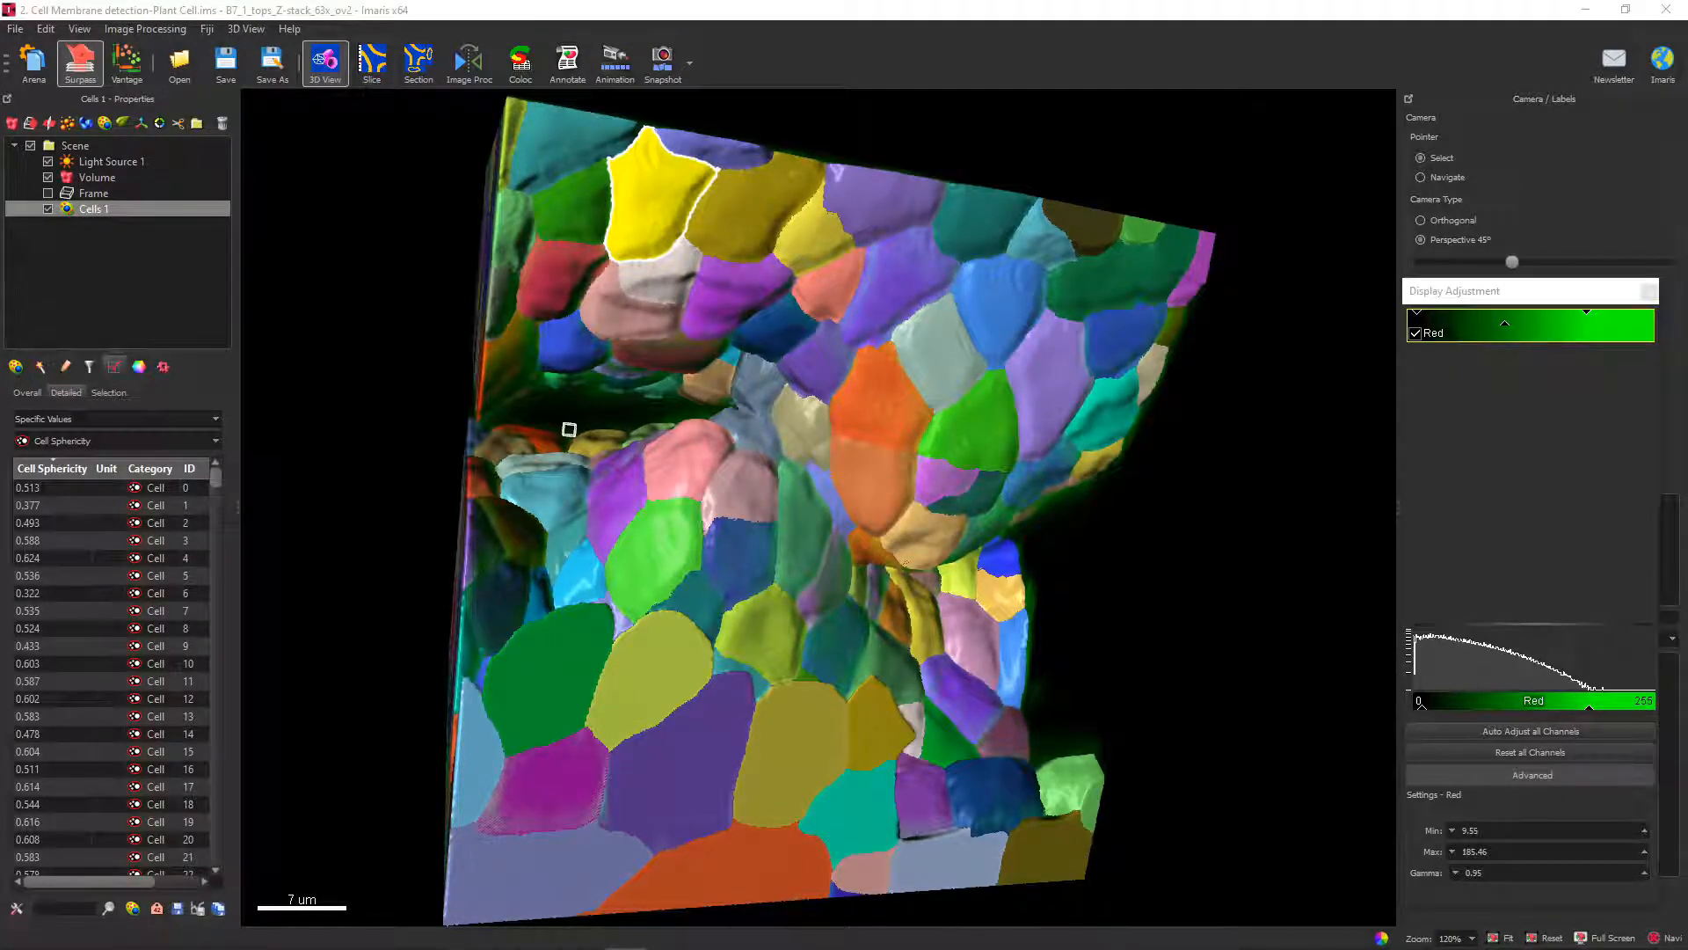
Consult the help page explaining the Statistics tab for cells, and return to the image.
{"action": "right_click", "coordinate": [169, 390]}
{"action": "left_click", "coordinate": [226, 404]}
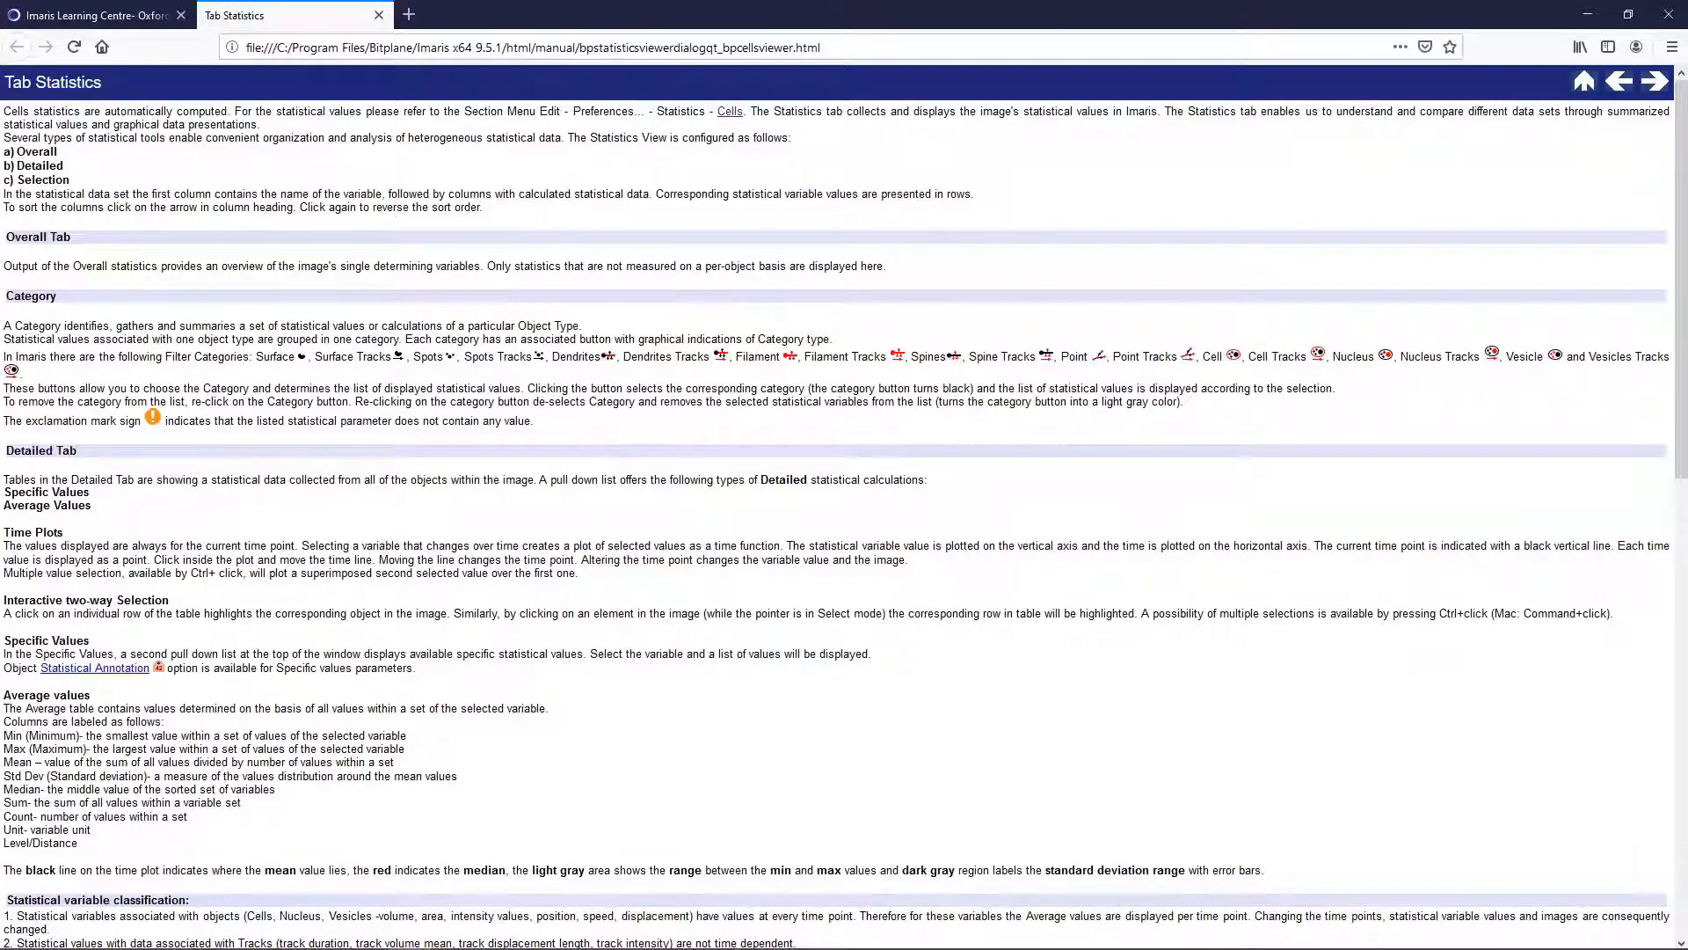
{"action": "left_click", "coordinate": [1588, 14]}
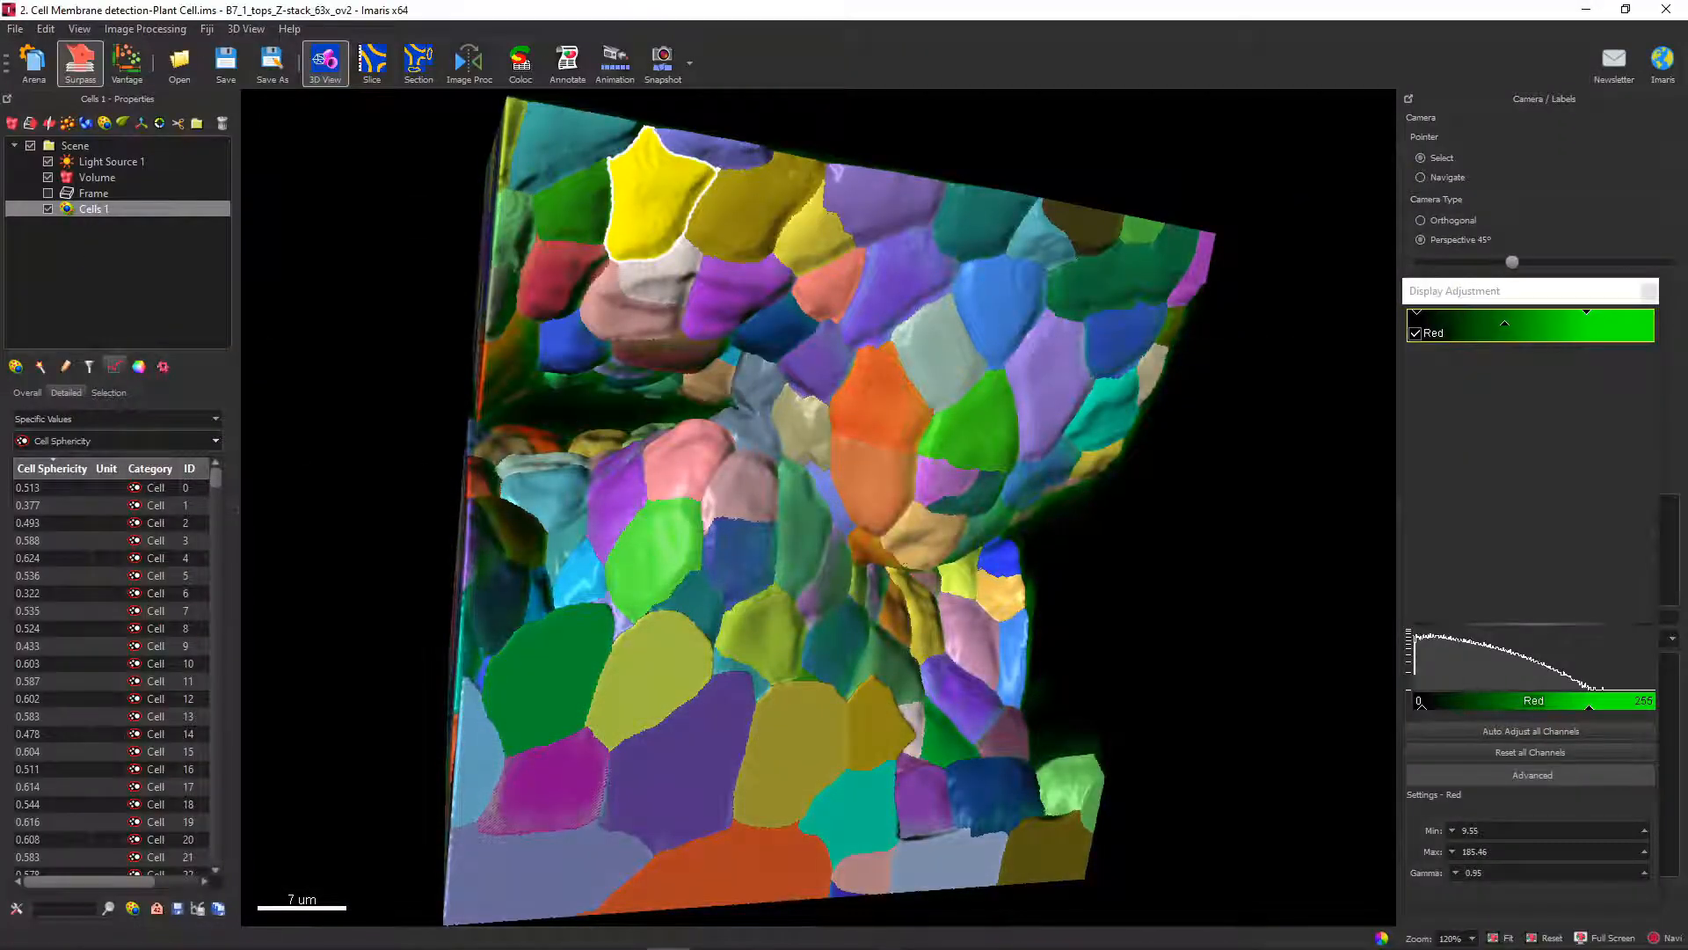
Review the list of available Cells statistics in the preferences and their help documentation, and close the preferences.
{"action": "left_click", "coordinate": [15, 28]}
{"action": "left_click", "coordinate": [66, 275]}
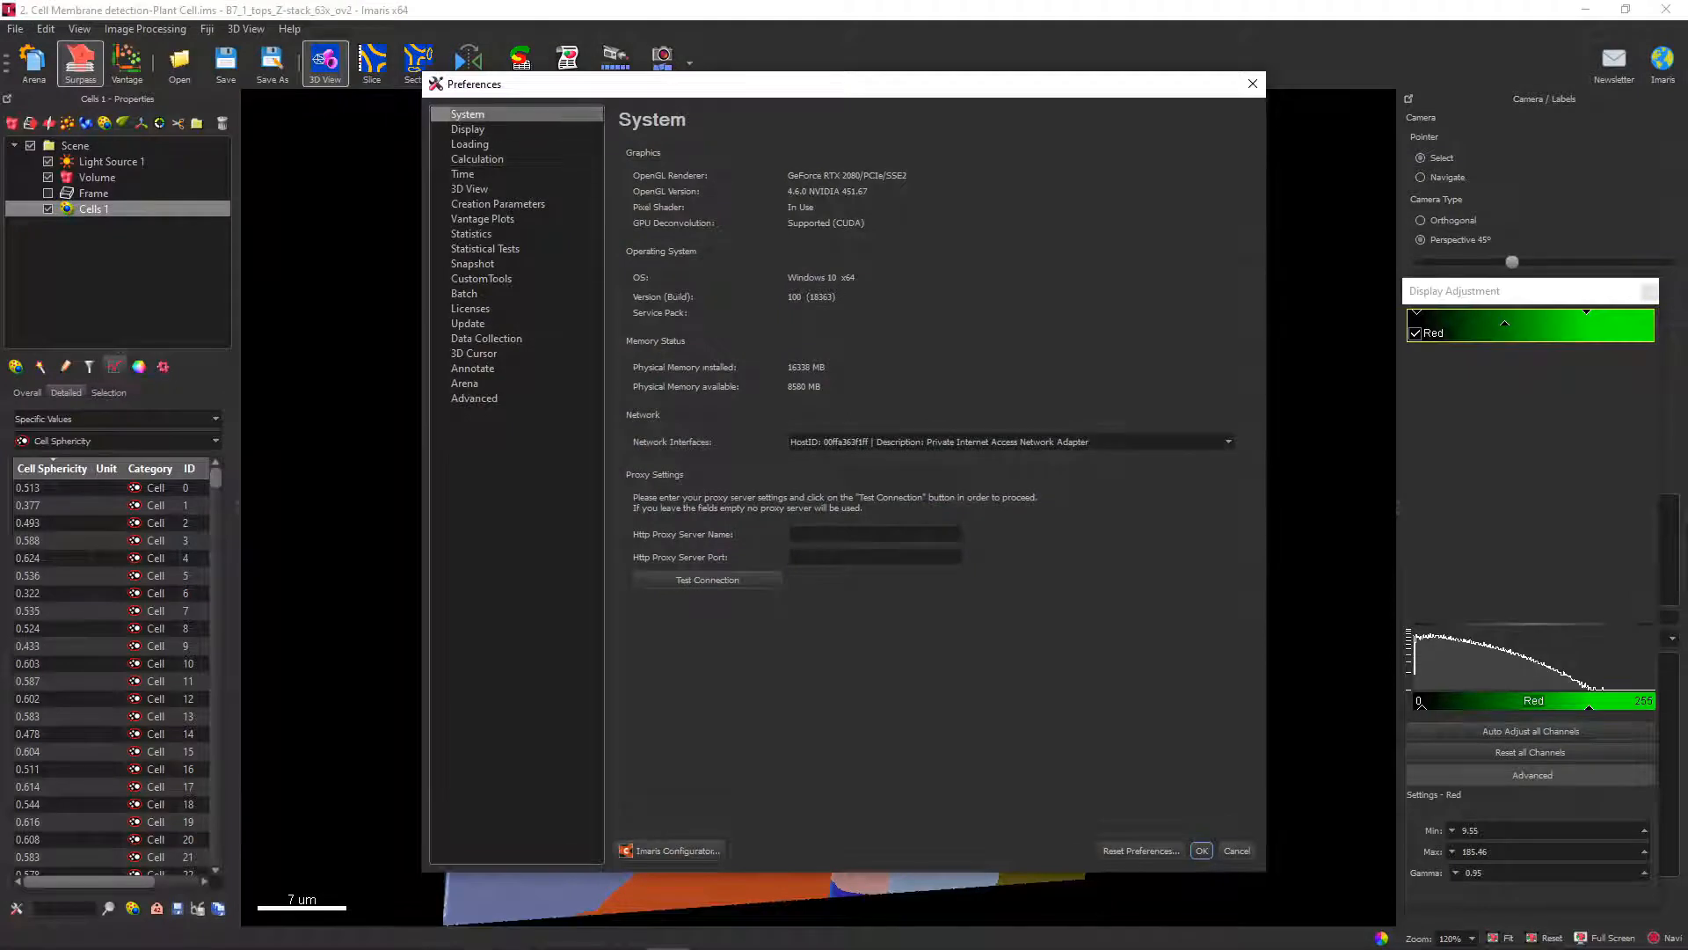
{"action": "left_click", "coordinate": [471, 233]}
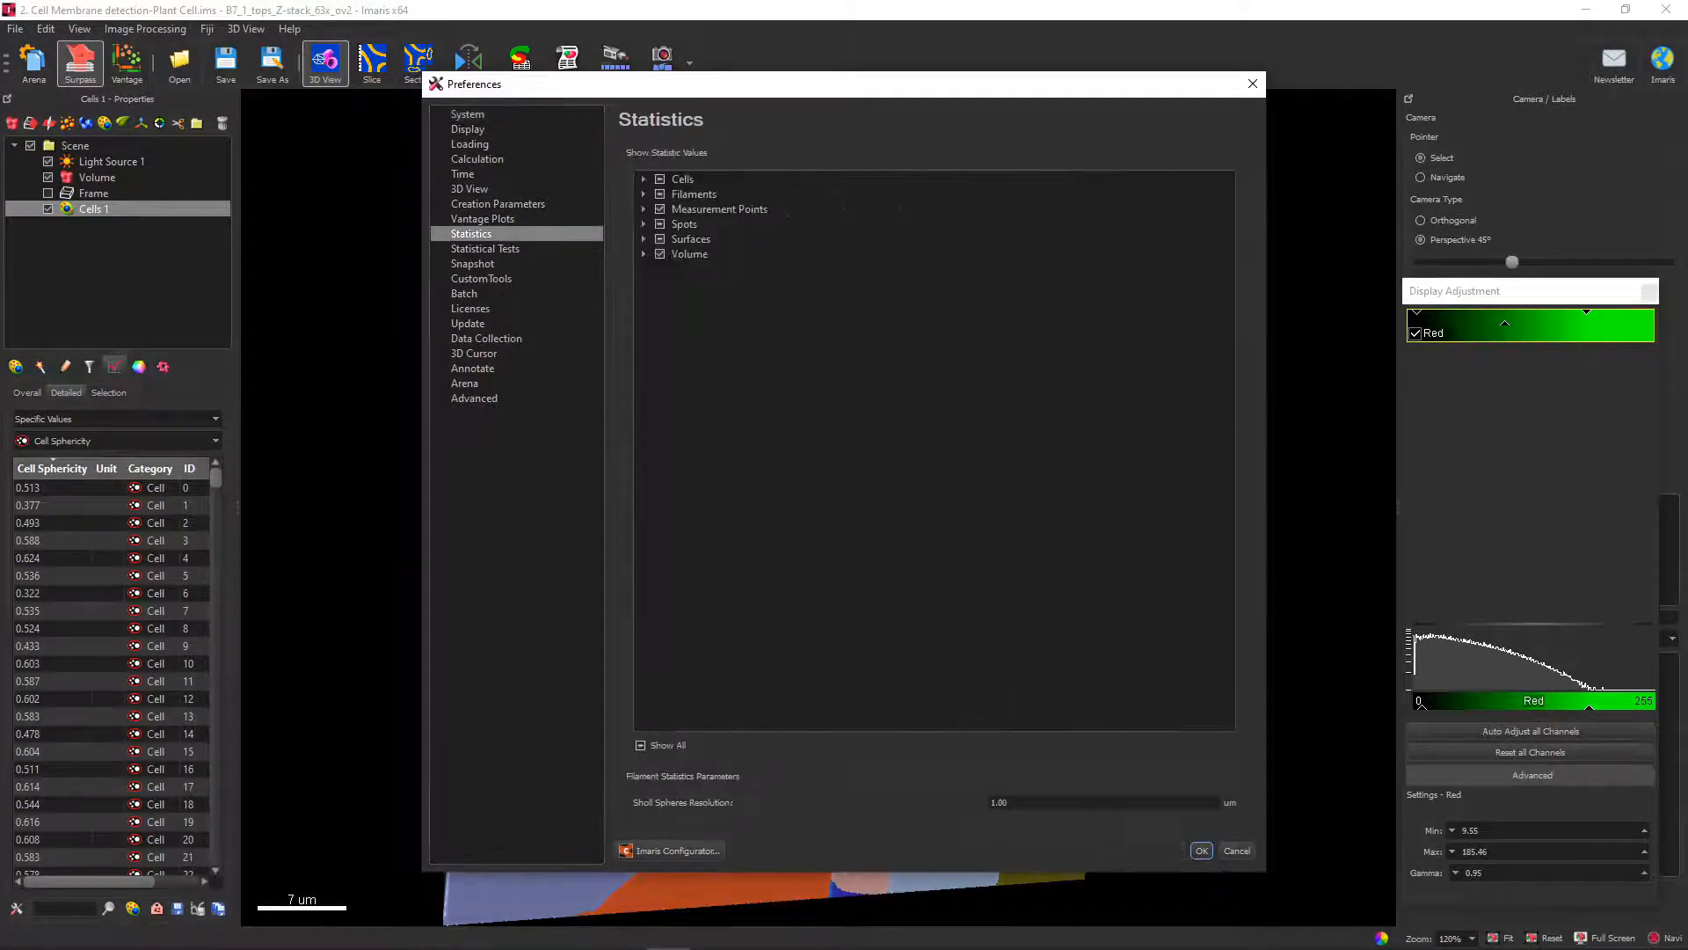
{"action": "left_click", "coordinate": [645, 179]}
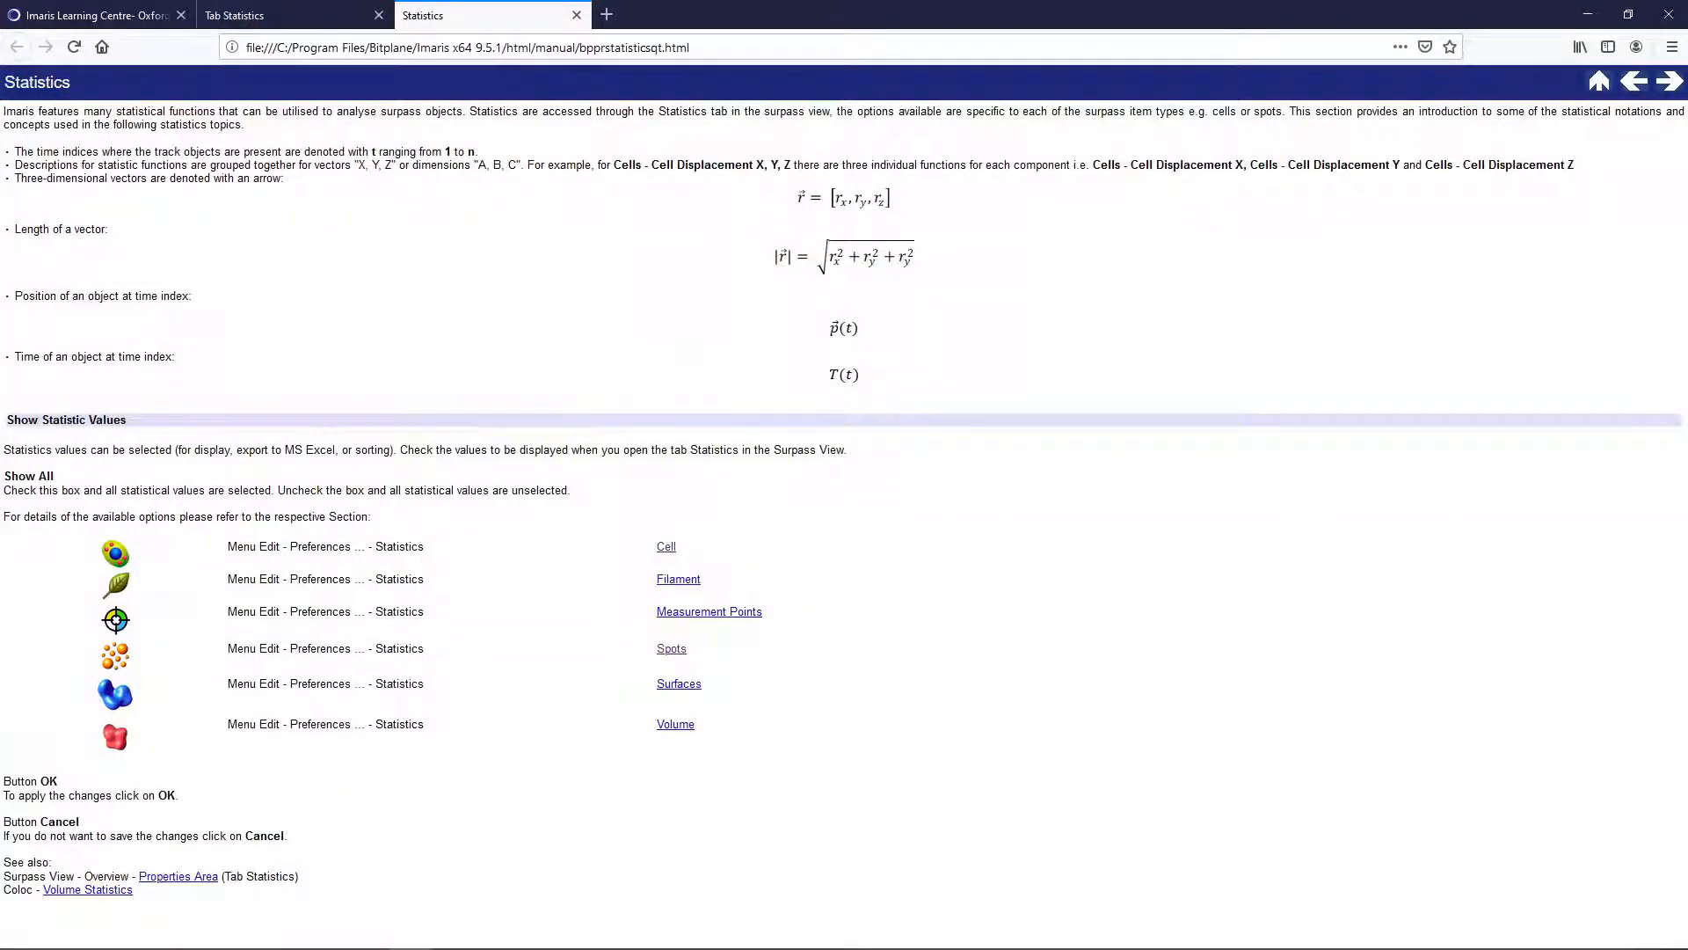
{"action": "left_click", "coordinate": [667, 547]}
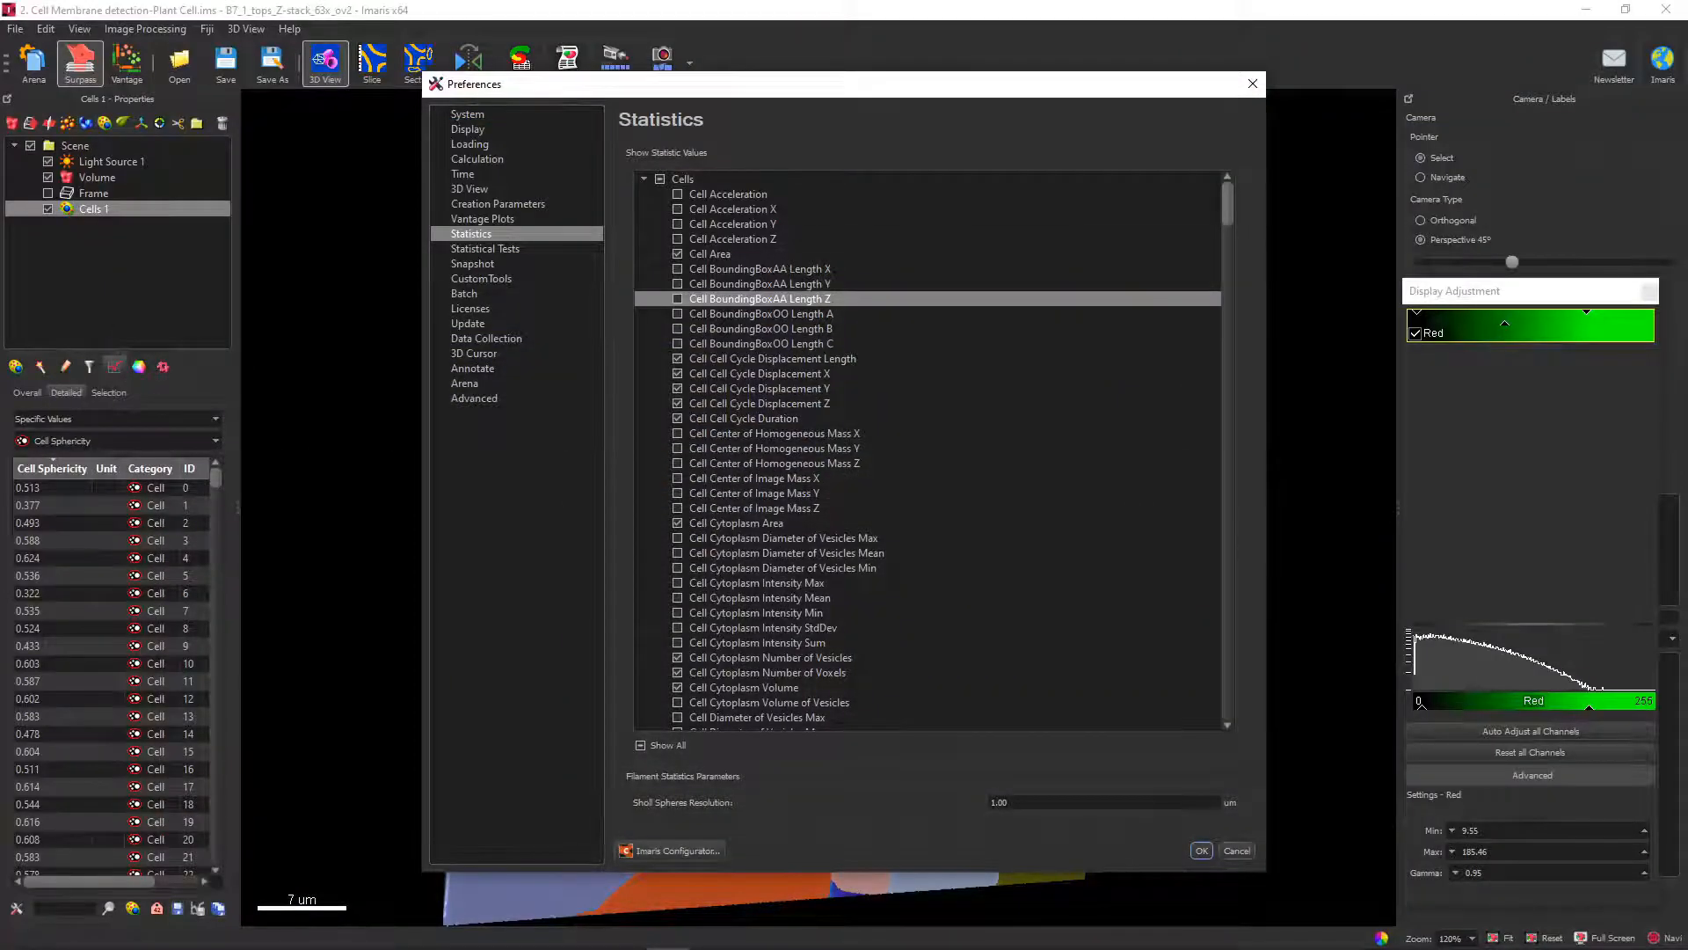
{"action": "key", "text": "Escape"}
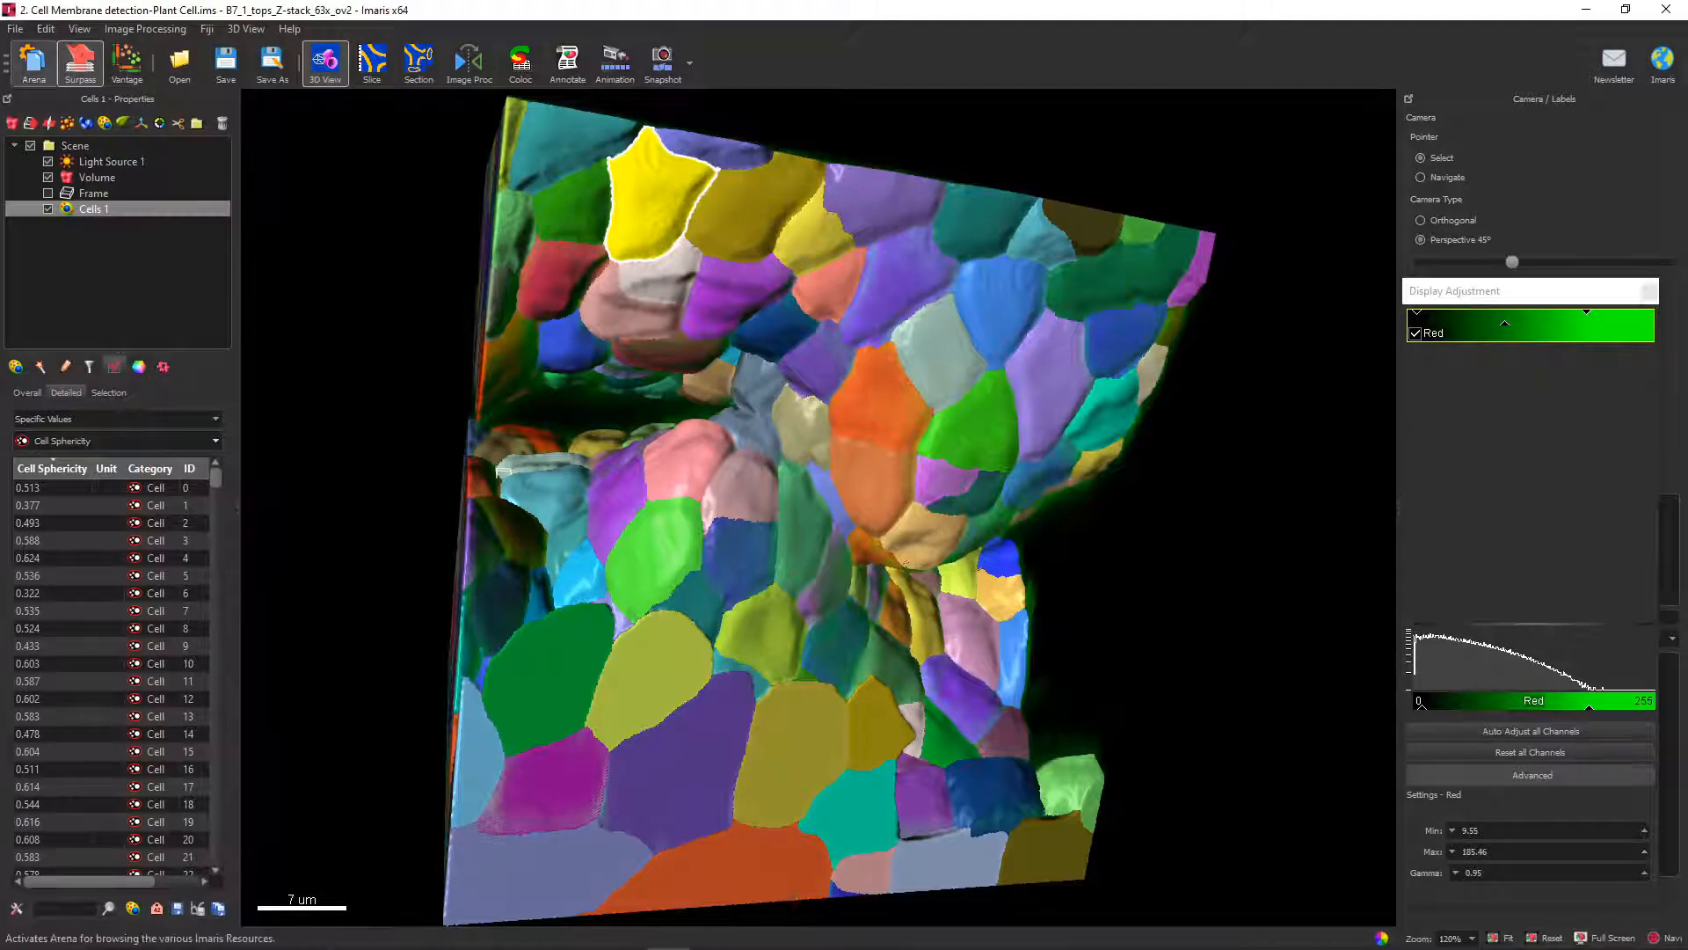
Open CellDevelopmentOrig.ims from the Arena and start a new Cells object with nucleus and cell detection and tracking over time.
{"action": "left_click", "coordinate": [37, 72]}
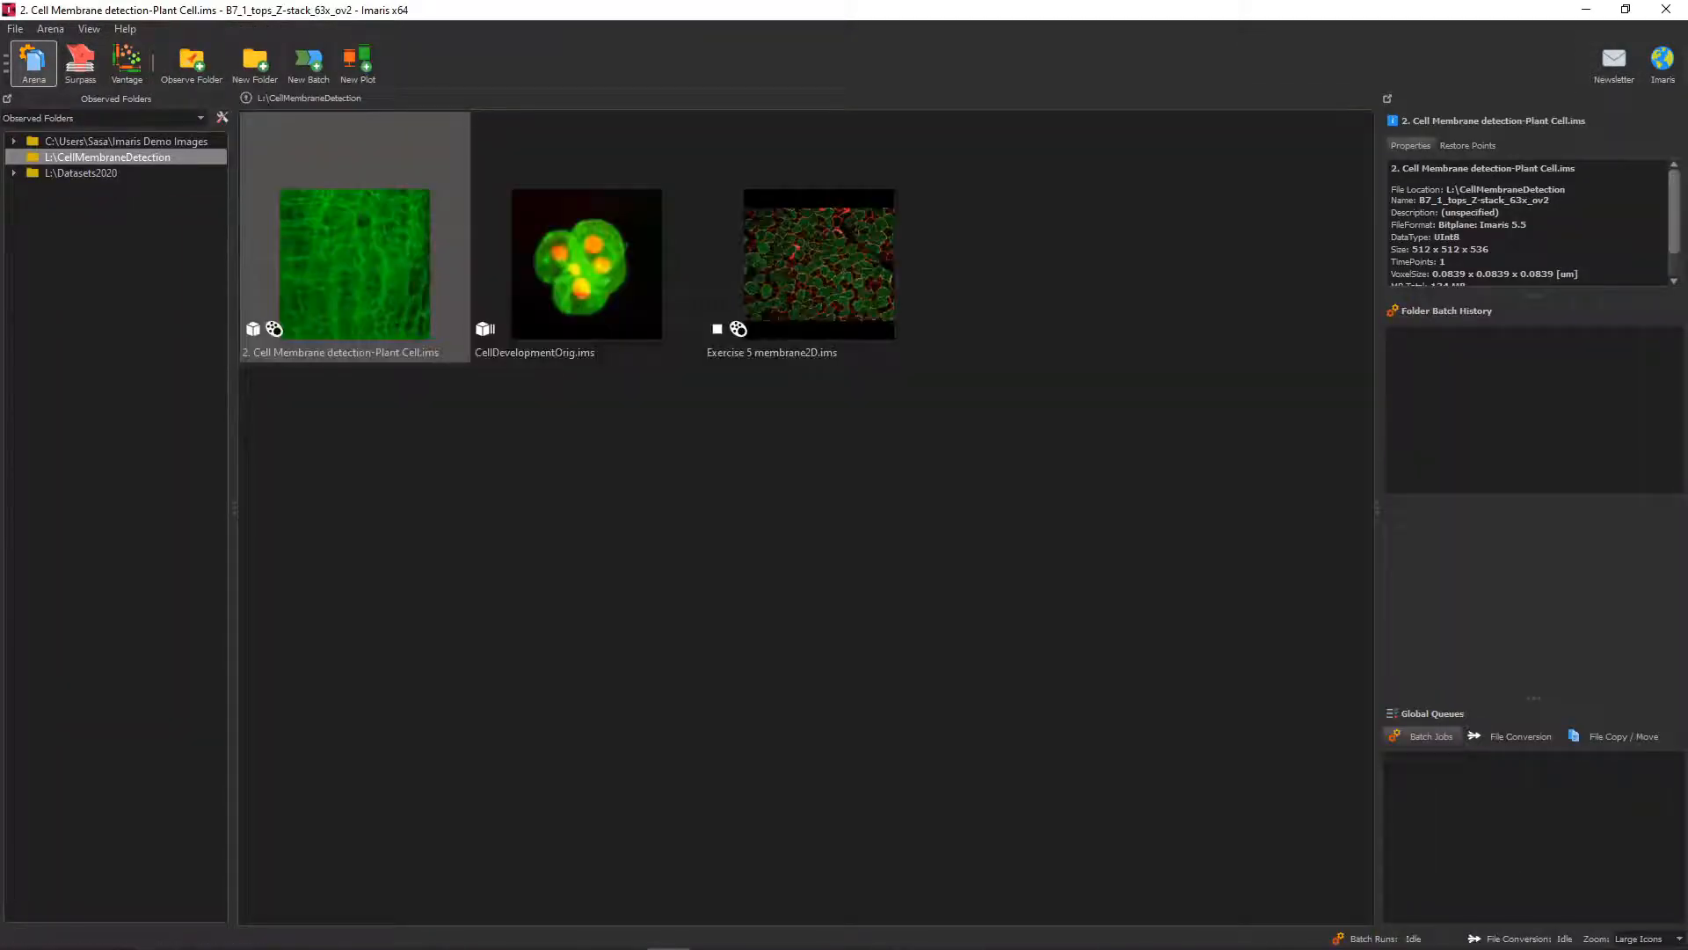
{"action": "double_click", "coordinate": [587, 264]}
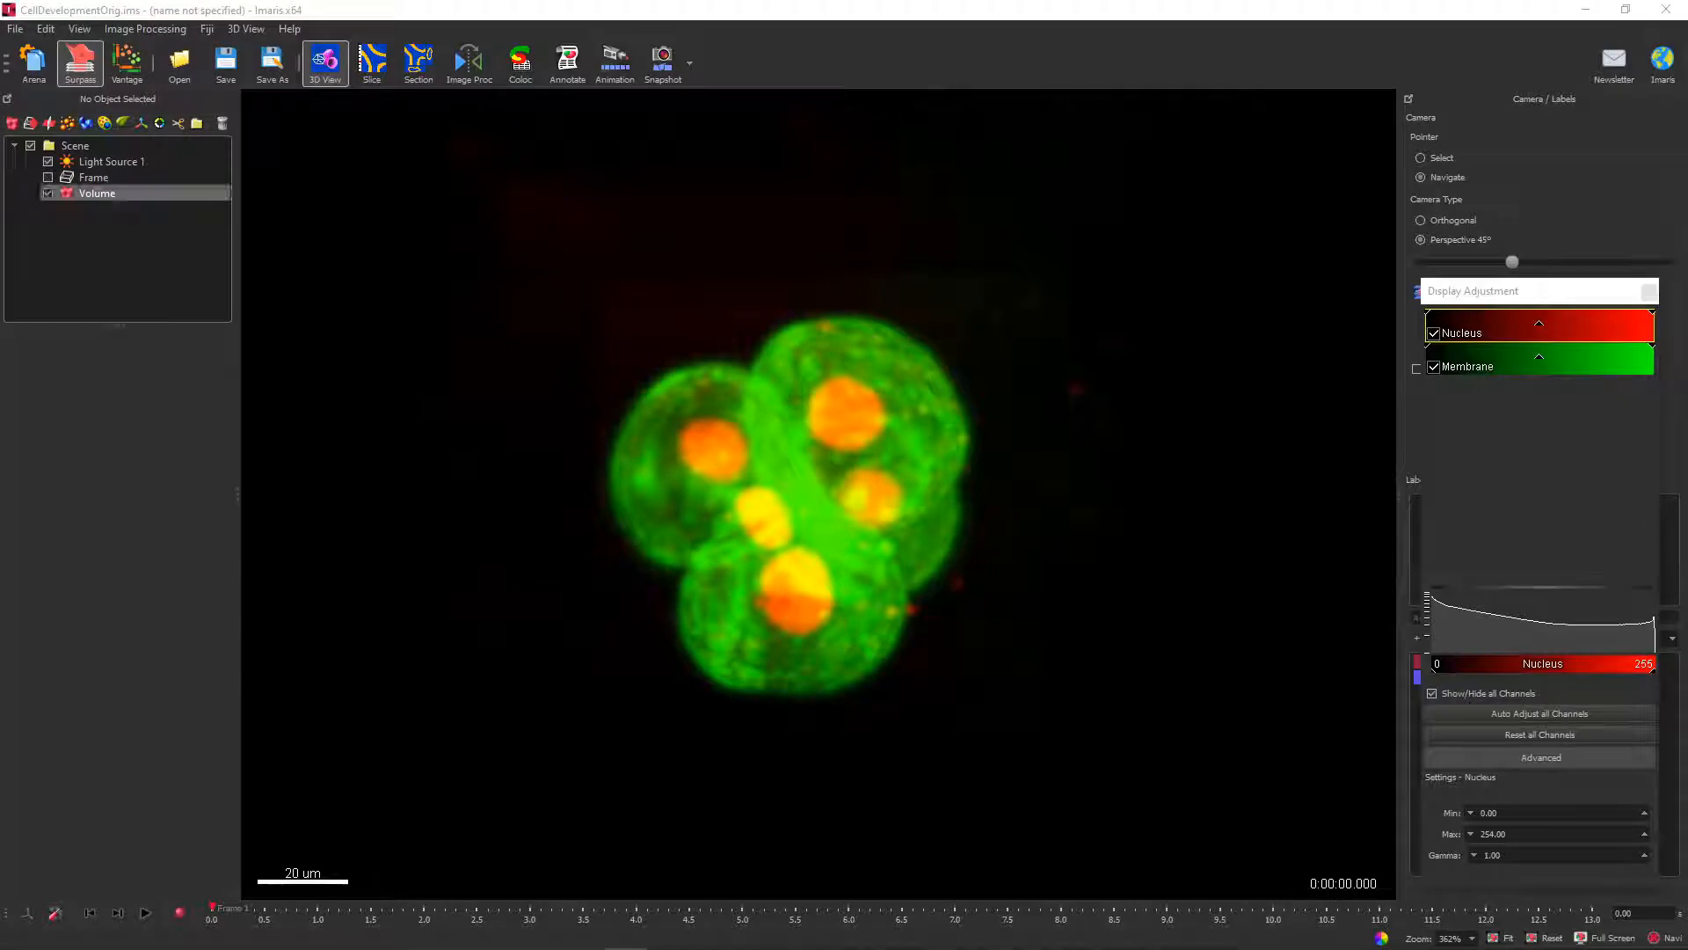
{"action": "left_click", "coordinate": [104, 122]}
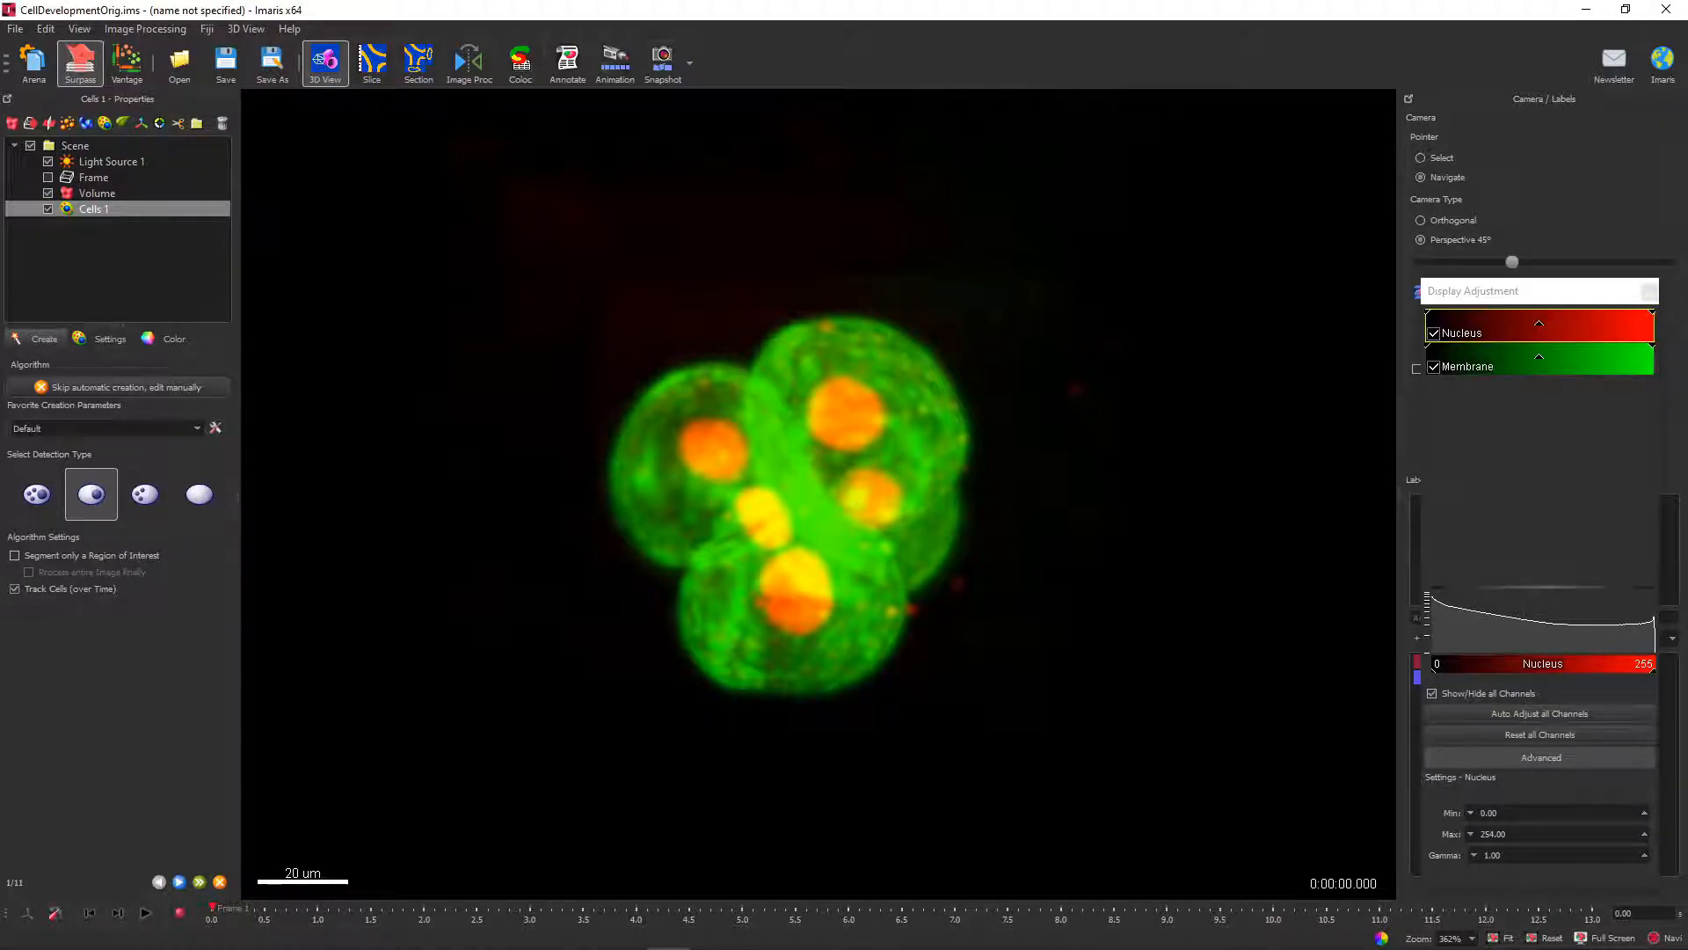
{"action": "left_click", "coordinate": [179, 881]}
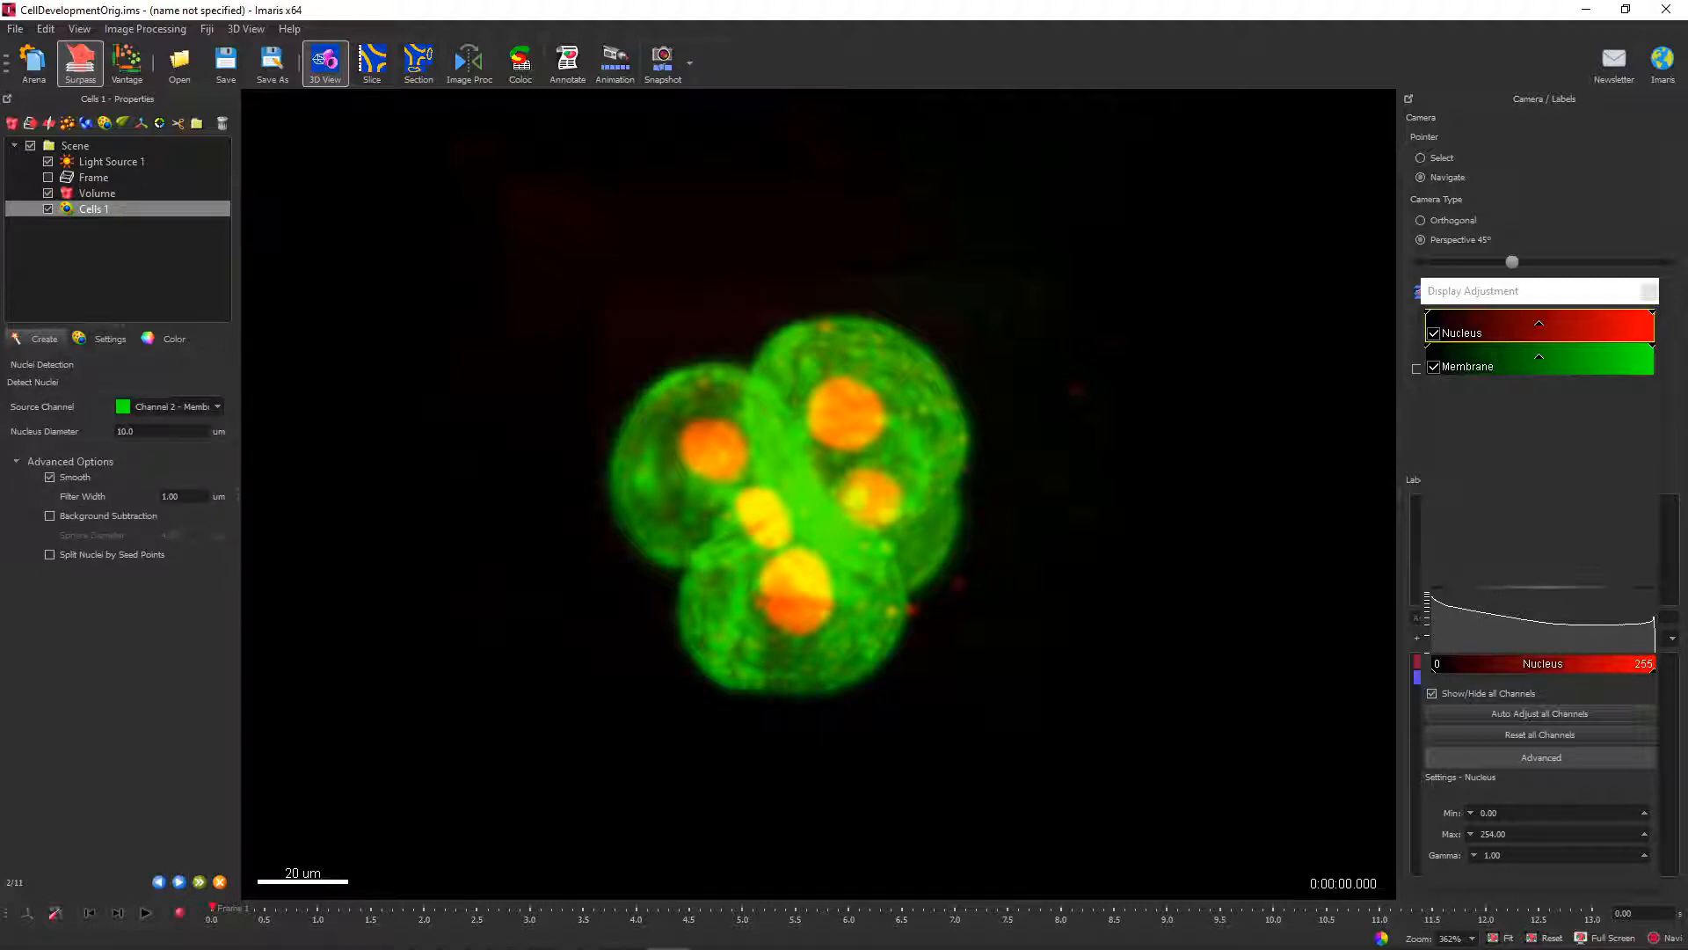
Set the nuclei detection source channel to Channel 1 - Nucleus and hide the Membrane channel.
{"action": "left_click", "coordinate": [170, 406]}
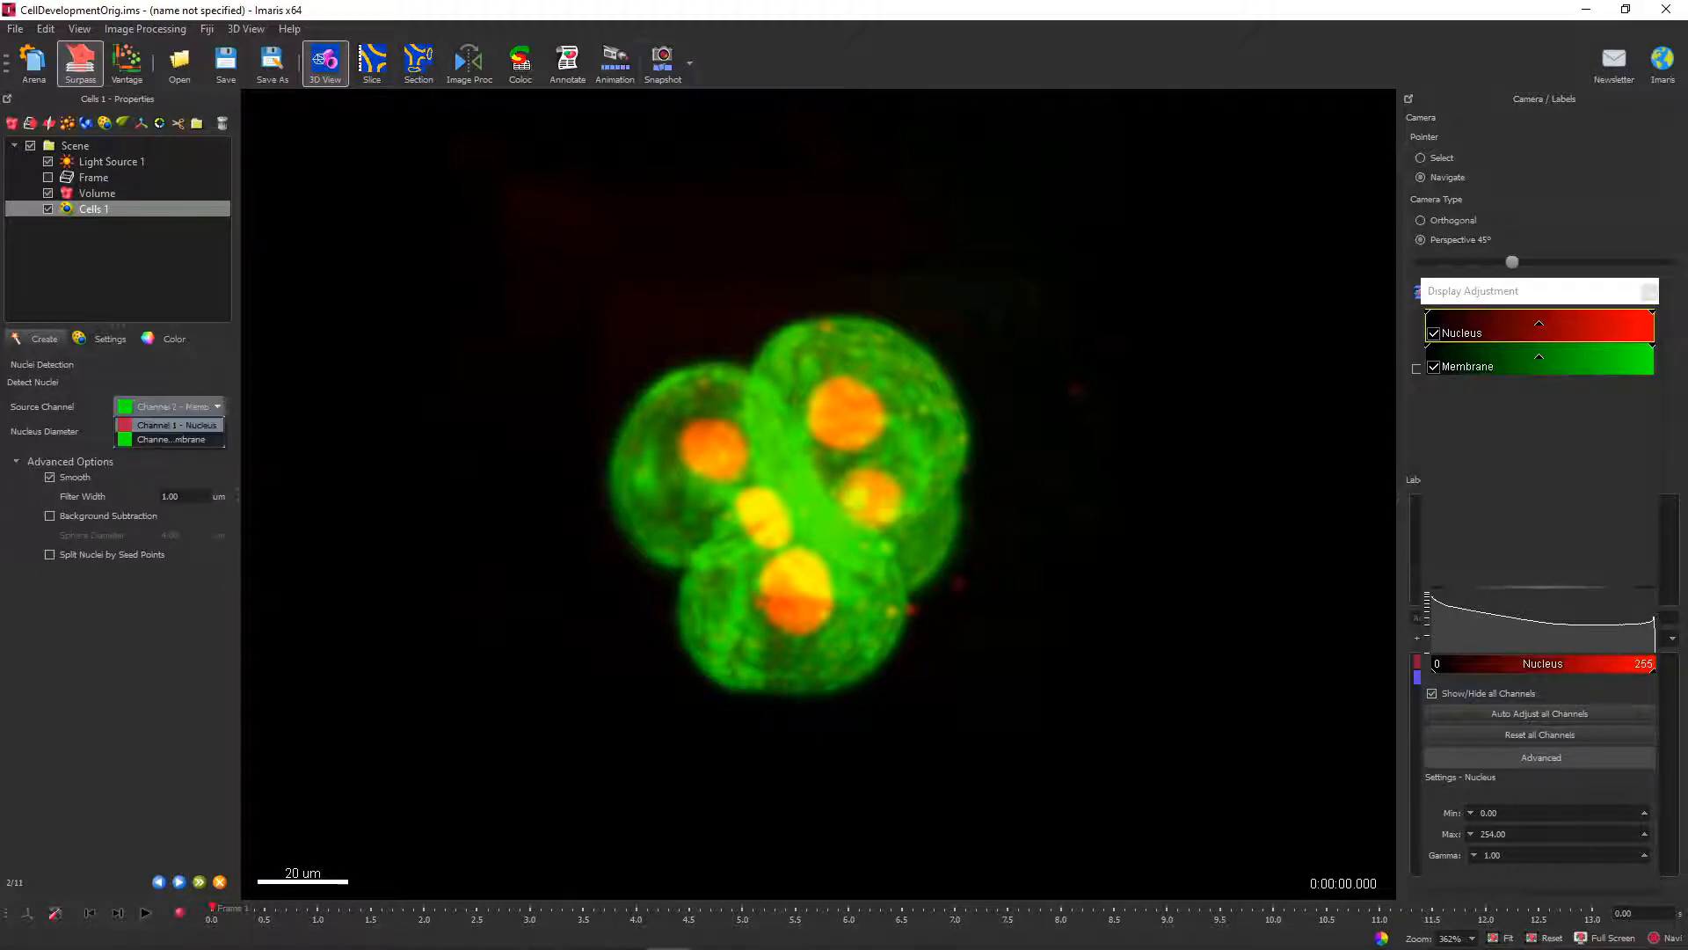
{"action": "left_click", "coordinate": [171, 424]}
{"action": "left_click", "coordinate": [1434, 367]}
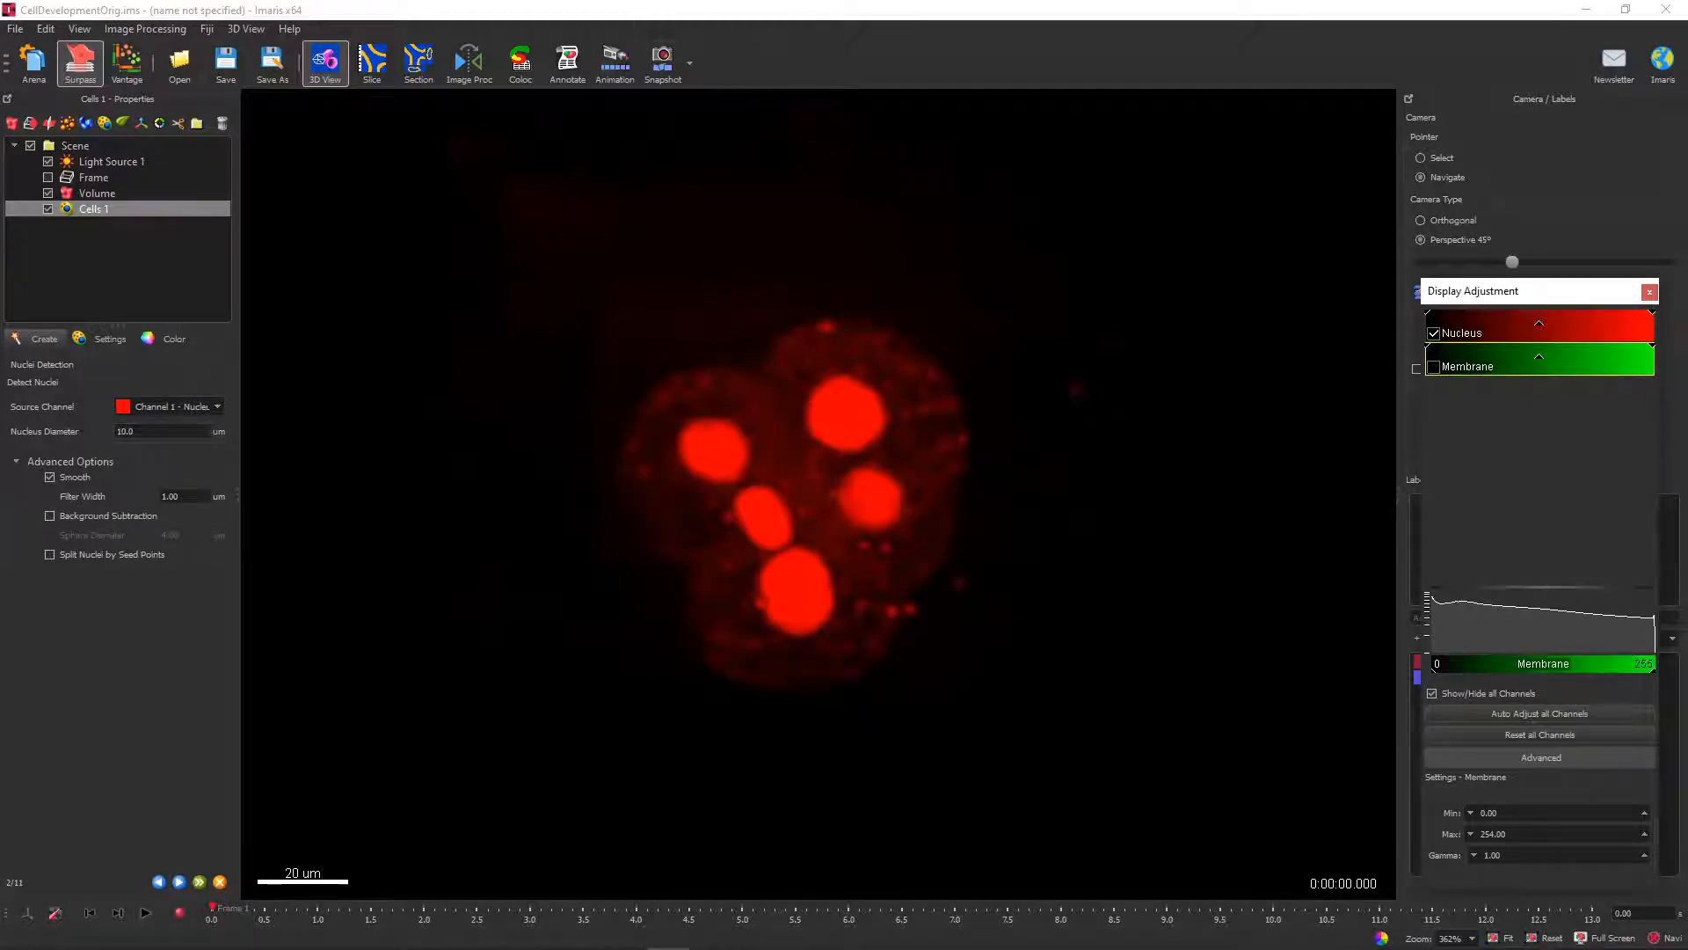
Measure across one nucleus in a 2D slice and set the Nucleus Diameter to 18 µm for the nuclei detection.
{"action": "left_click", "coordinate": [372, 61]}
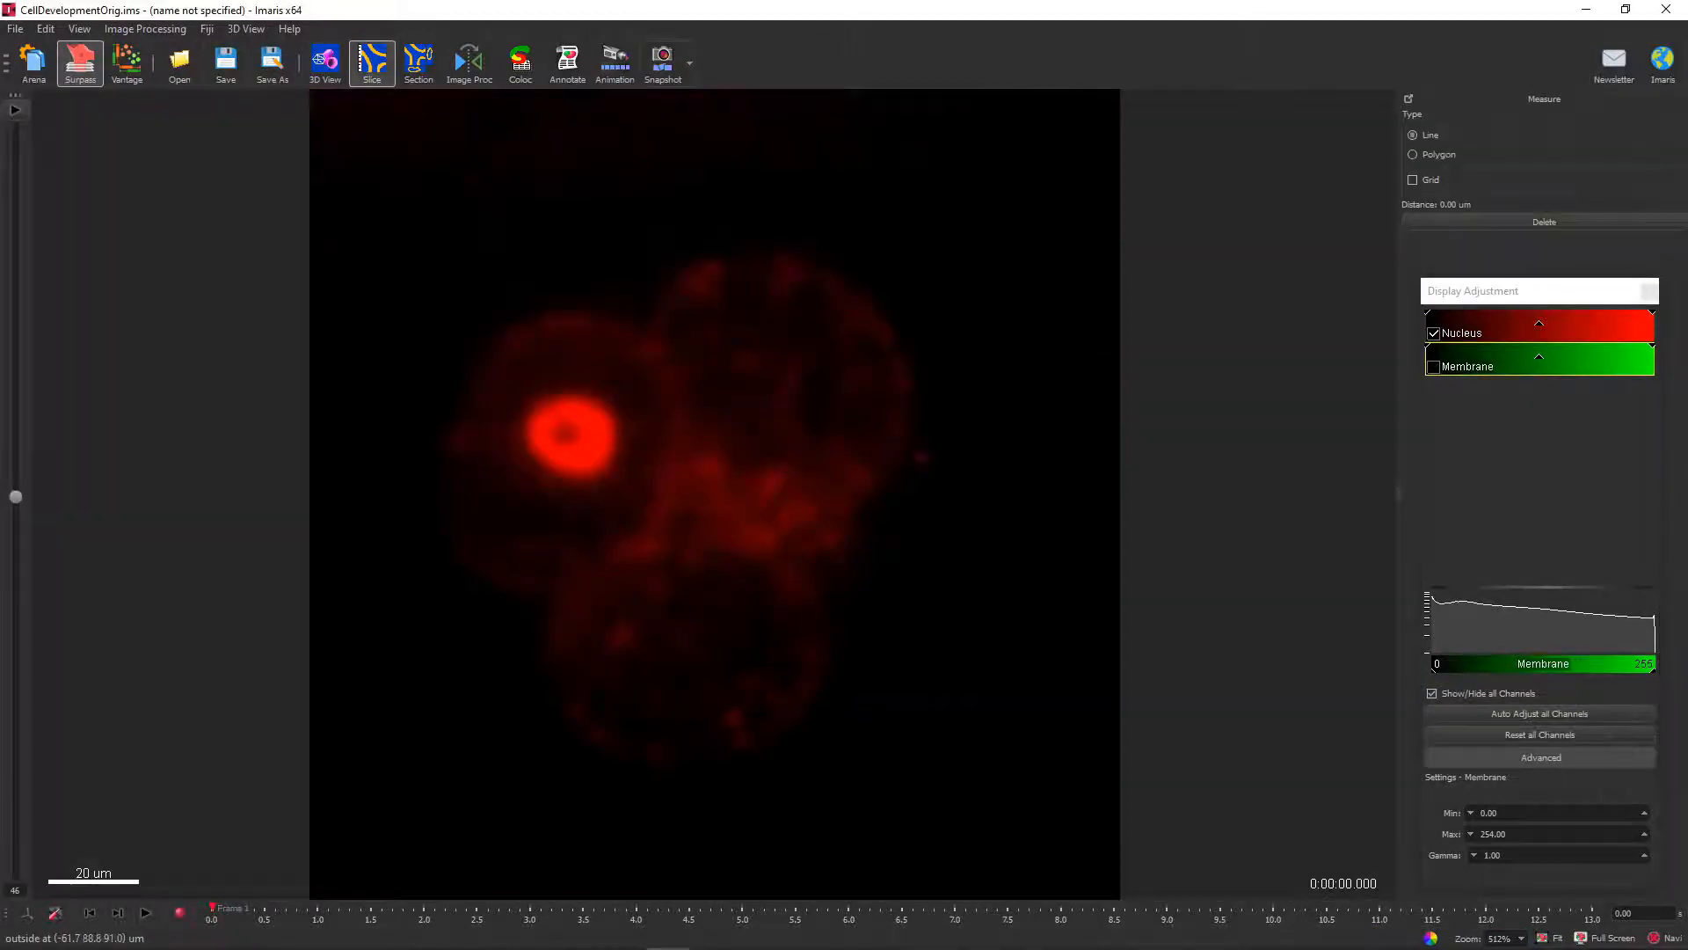
{"action": "left_click_drag", "start_coordinate": [16, 496], "coordinate": [15, 614]}
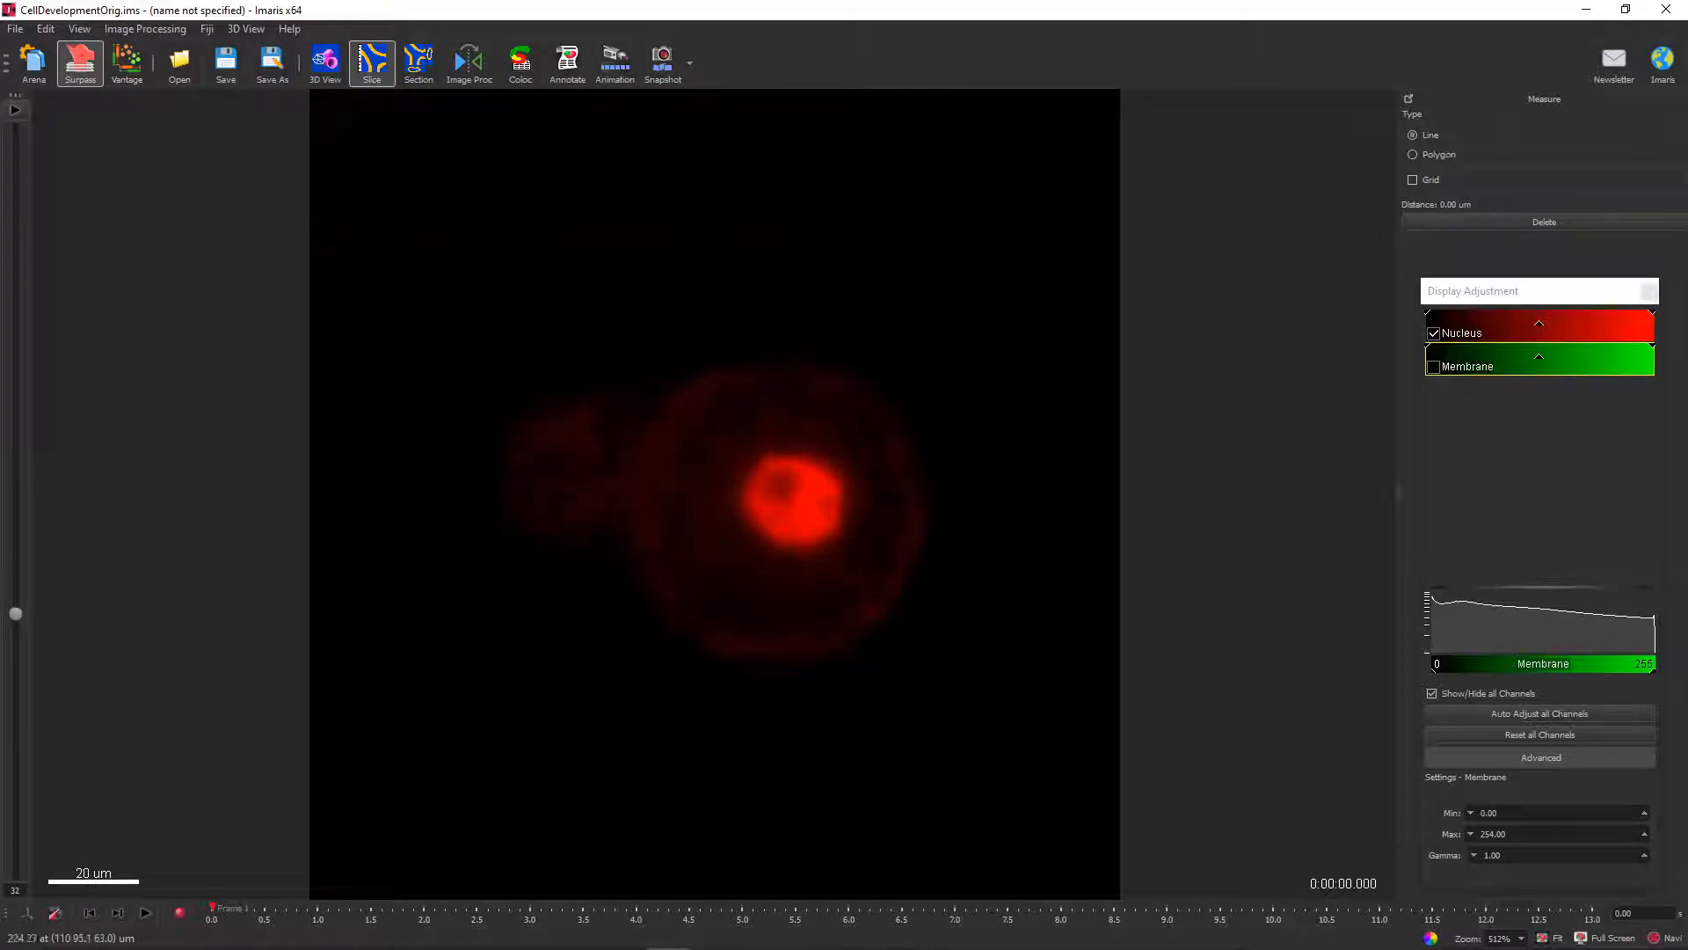
{"action": "left_click", "coordinate": [817, 469]}
{"action": "left_click", "coordinate": [776, 541]}
{"action": "left_click", "coordinate": [326, 61]}
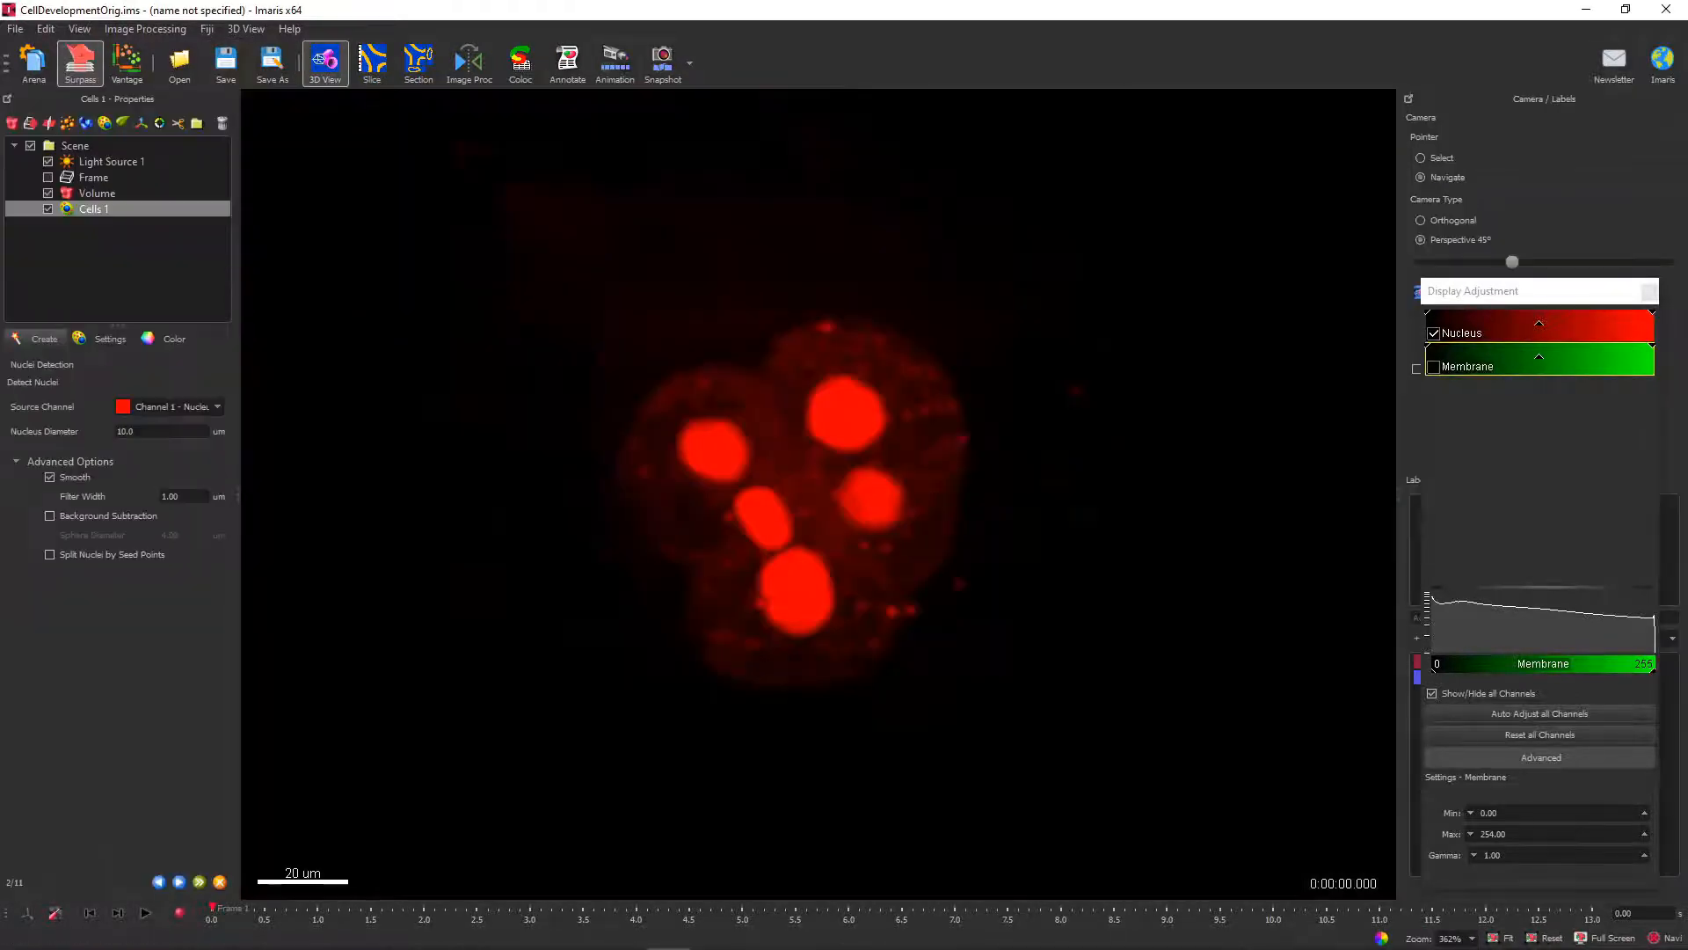
{"action": "double_click", "coordinate": [125, 431]}
{"action": "type", "text": "18"}
{"action": "left_click", "coordinate": [178, 881]}
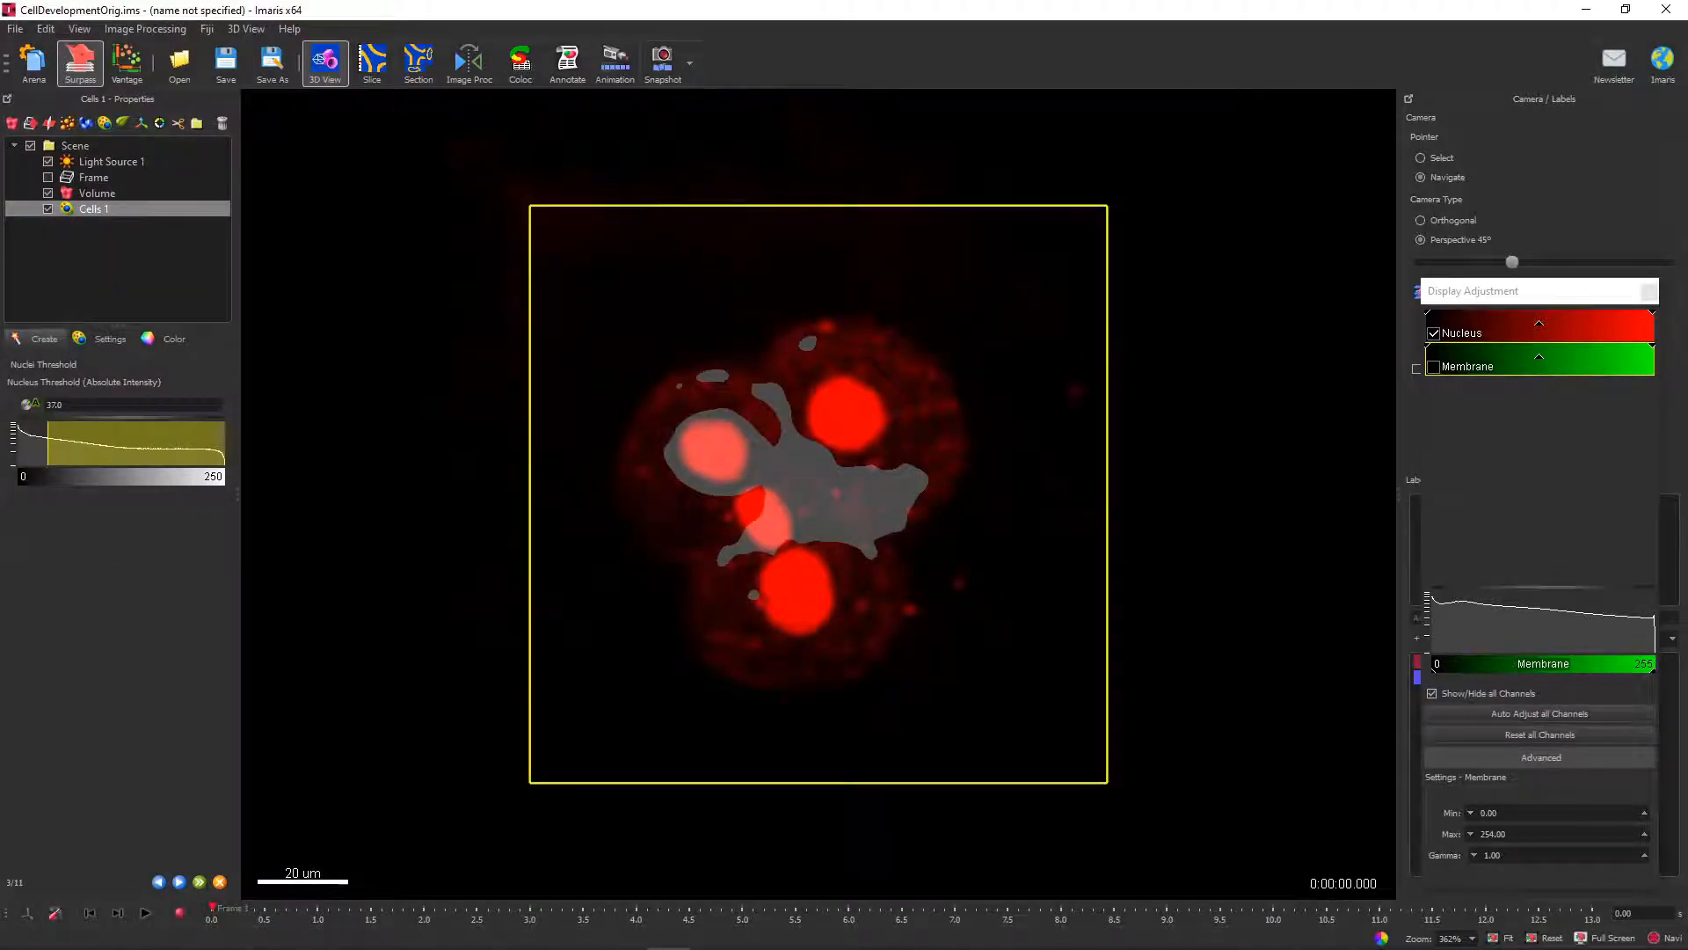
Switch the preview to volume display, raise the nucleus intensity threshold, check it at time point 5 and detect the nuclei.
{"action": "left_click", "coordinate": [102, 339]}
{"action": "left_click", "coordinate": [129, 409]}
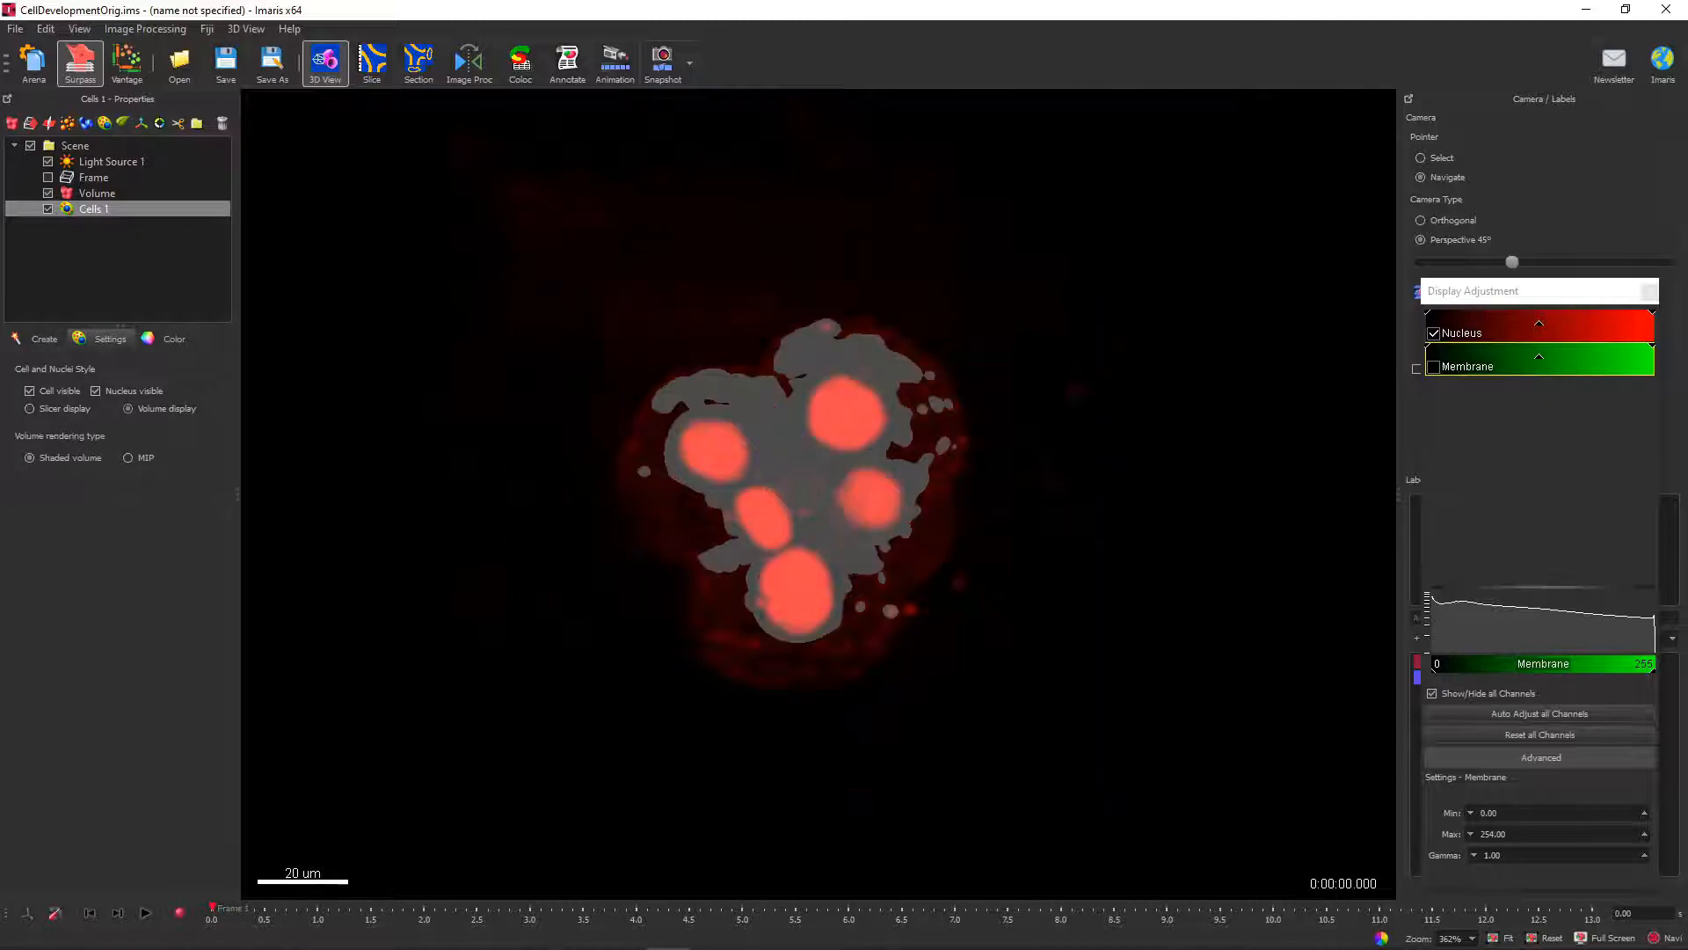
{"action": "left_click", "coordinate": [37, 339]}
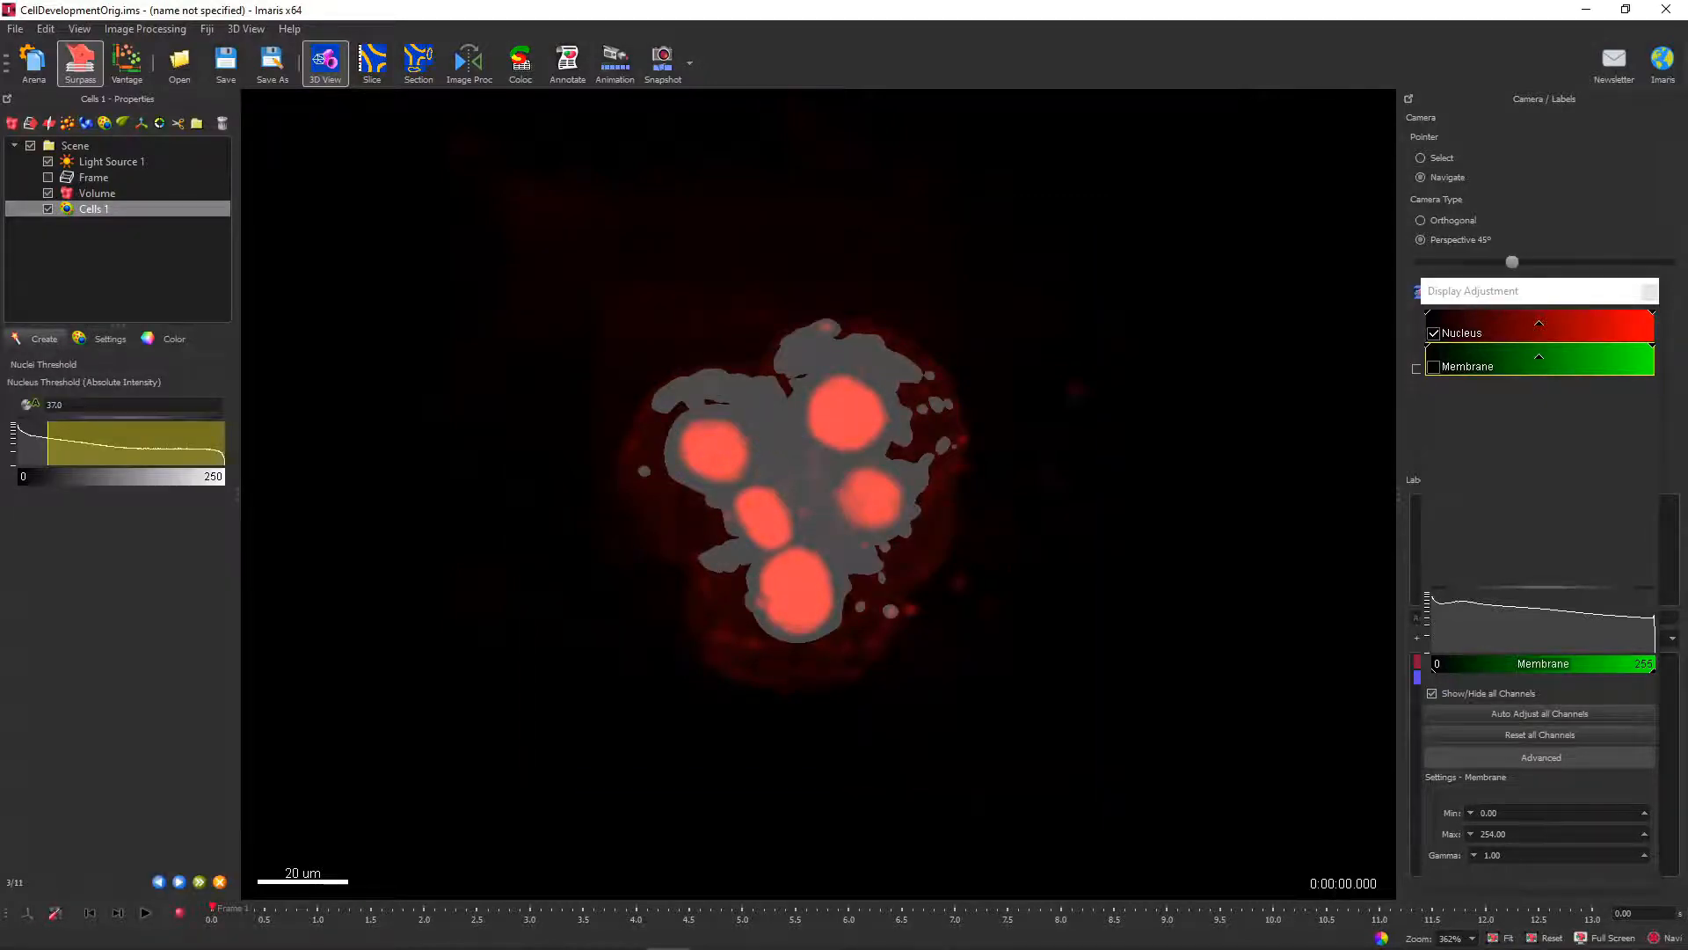
{"action": "left_click_drag", "start_coordinate": [48, 444], "coordinate": [119, 444]}
{"action": "left_click_drag", "start_coordinate": [212, 908], "coordinate": [743, 907]}
{"action": "left_click", "coordinate": [178, 881]}
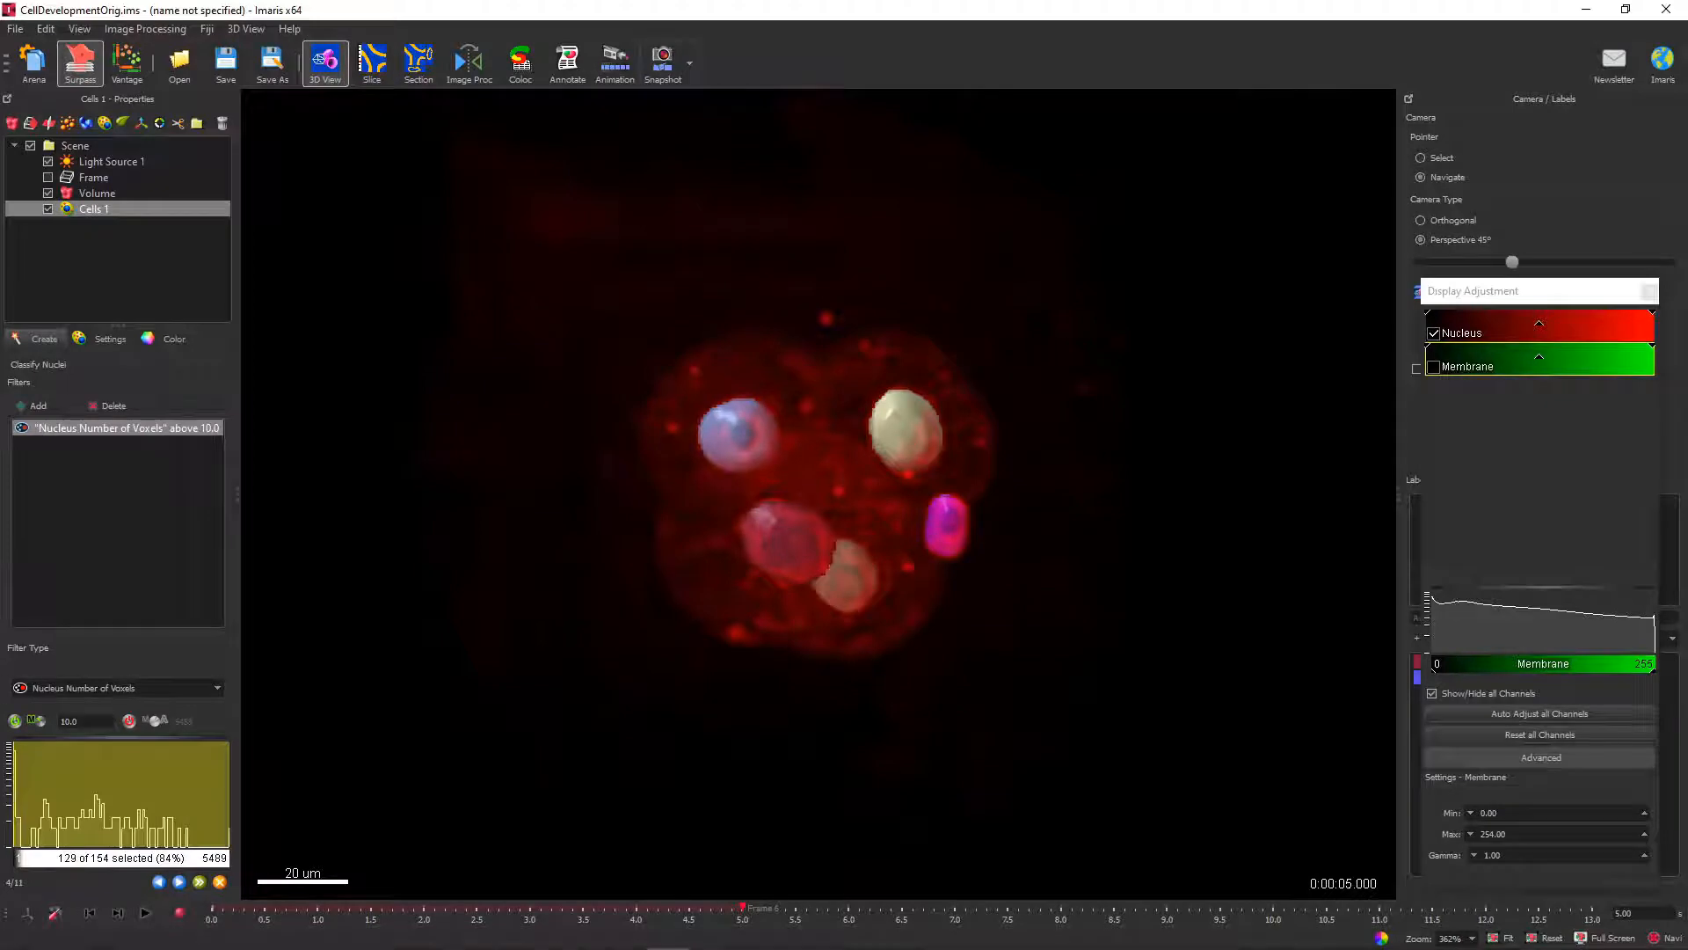
Check the detected nuclei up to time point 9 and filter them to Nucleus Number of Voxels above 1094.
{"action": "left_click_drag", "start_coordinate": [792, 493], "coordinate": [914, 482]}
{"action": "key", "text": "Right"}
{"action": "key", "text": "Right"}
{"action": "key", "text": "Right"}
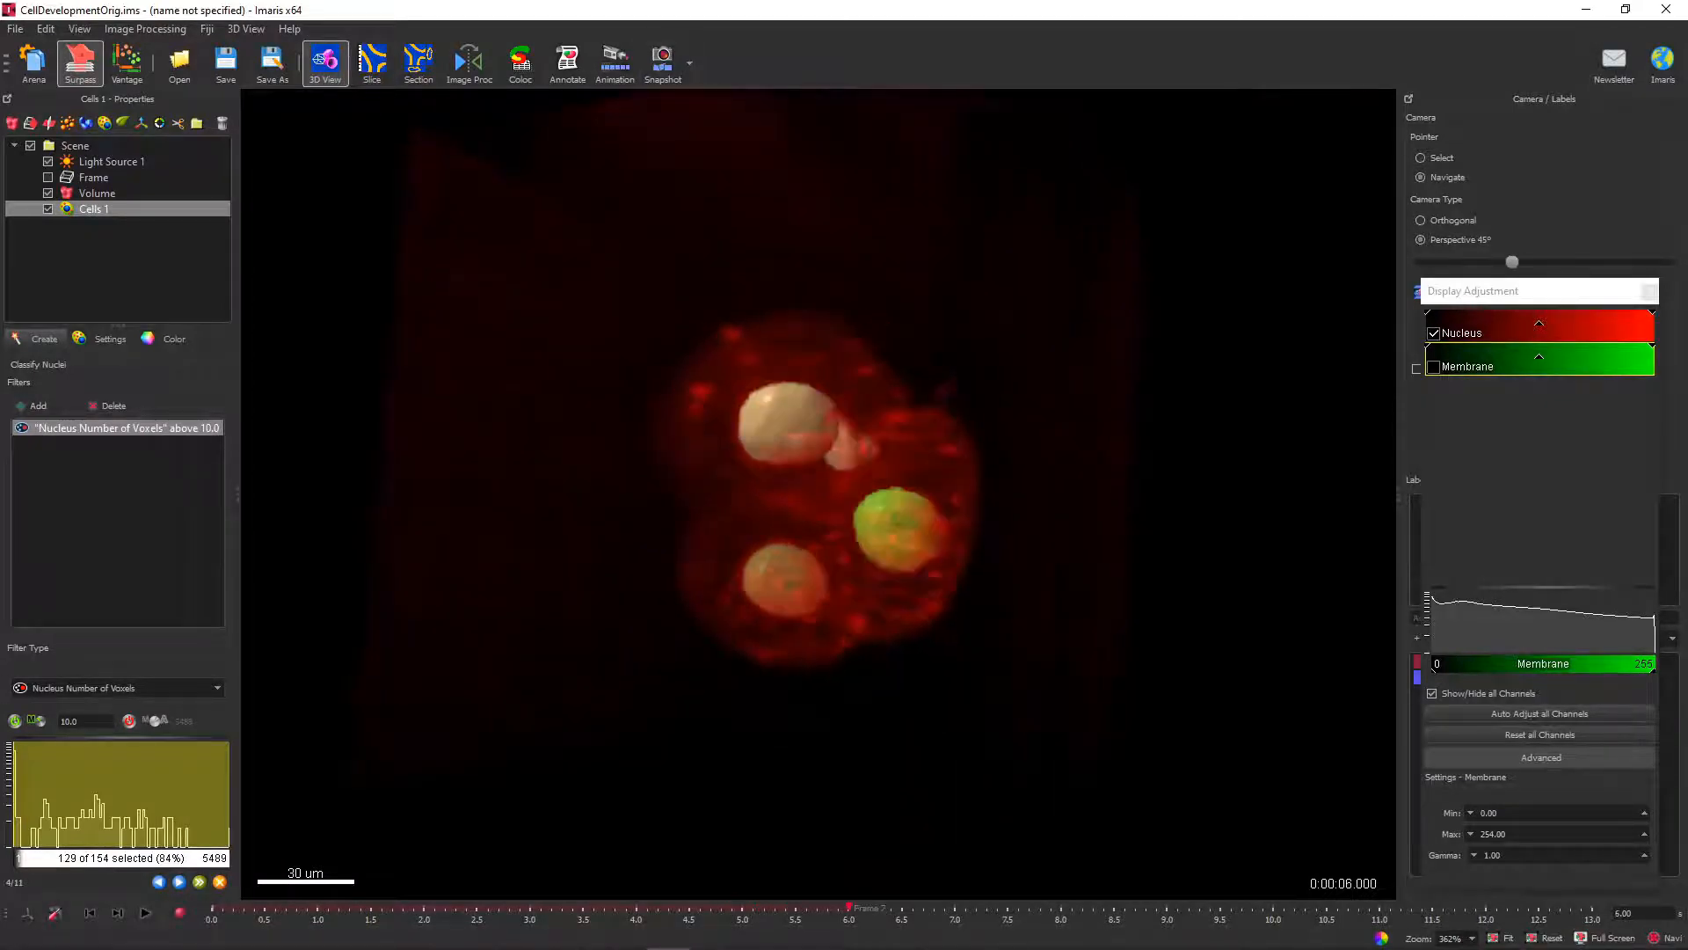
{"action": "left_click_drag", "start_coordinate": [1061, 907], "coordinate": [1166, 908]}
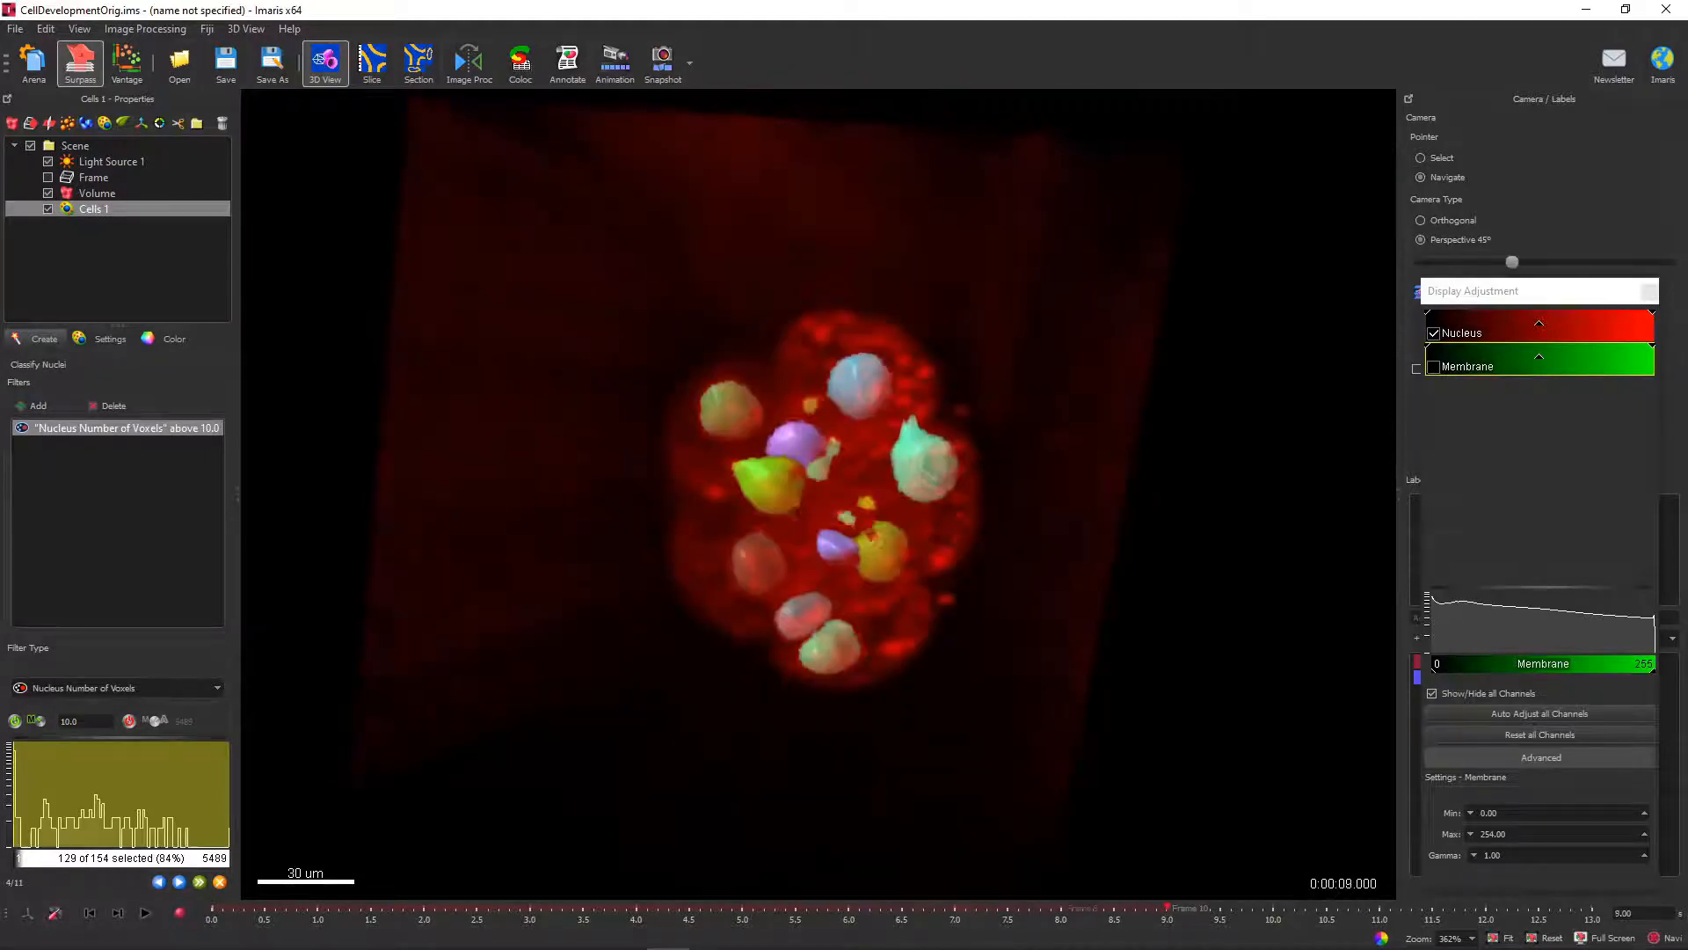
{"action": "left_click_drag", "start_coordinate": [920, 394], "coordinate": [921, 428]}
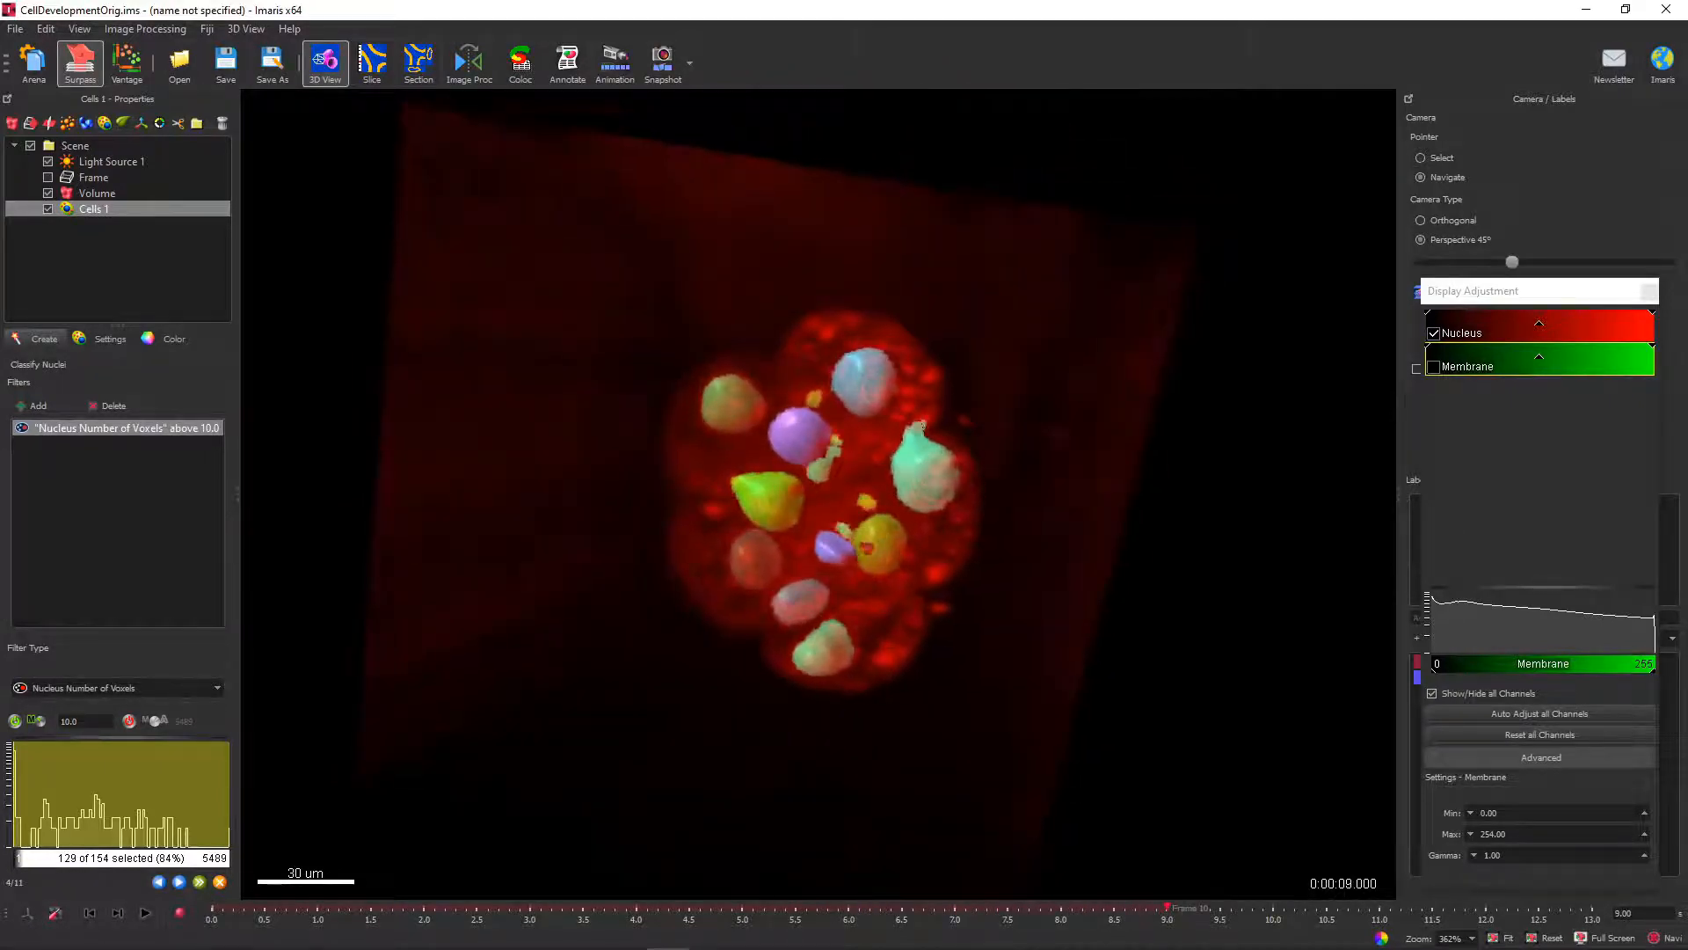
{"action": "left_click_drag", "start_coordinate": [15, 795], "coordinate": [55, 795]}
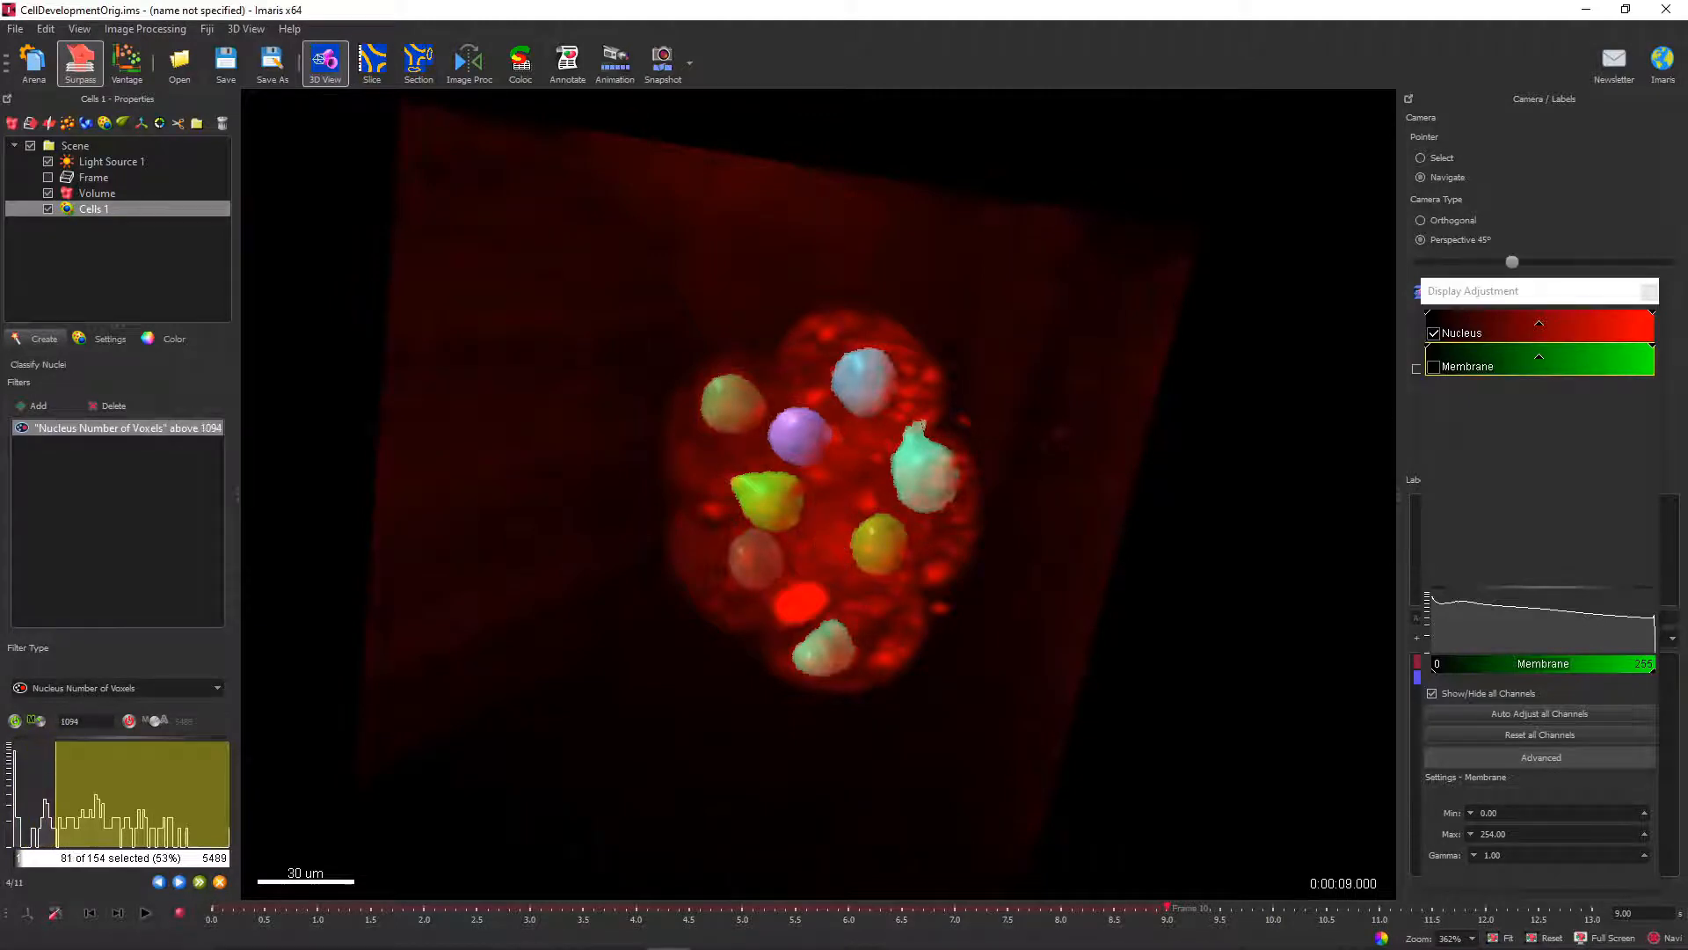
{"action": "left_click", "coordinate": [179, 882]}
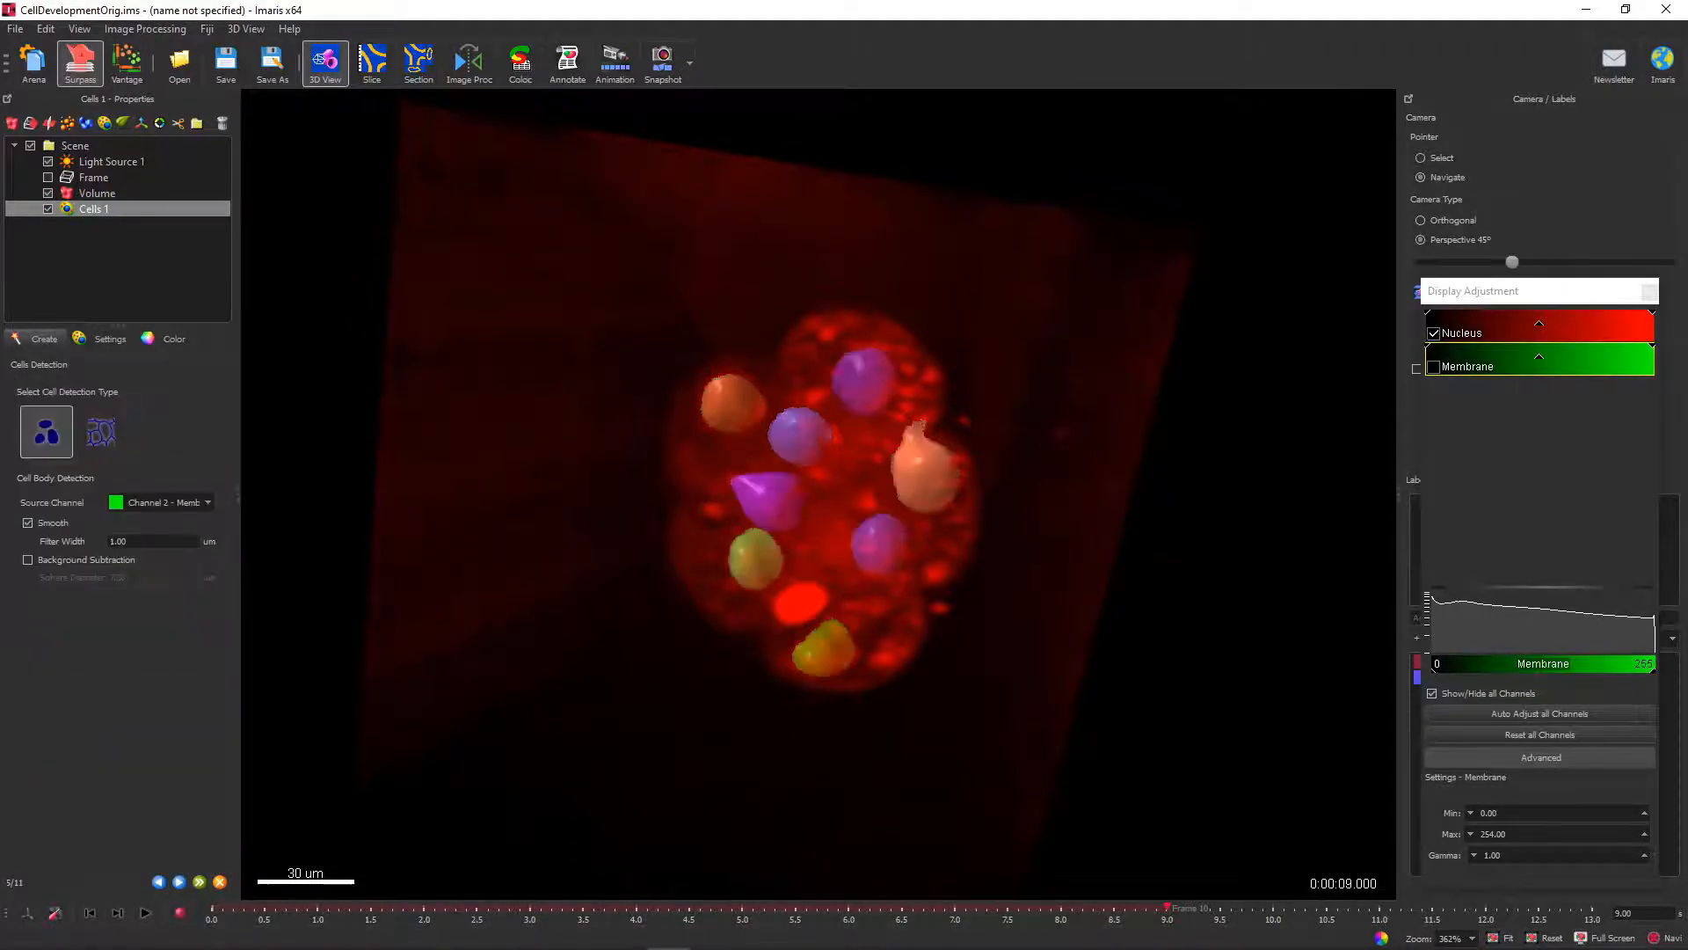
Choose cell membrane detection on Channel 2 - Membrane and show only the Membrane channel.
{"action": "left_click", "coordinate": [100, 431]}
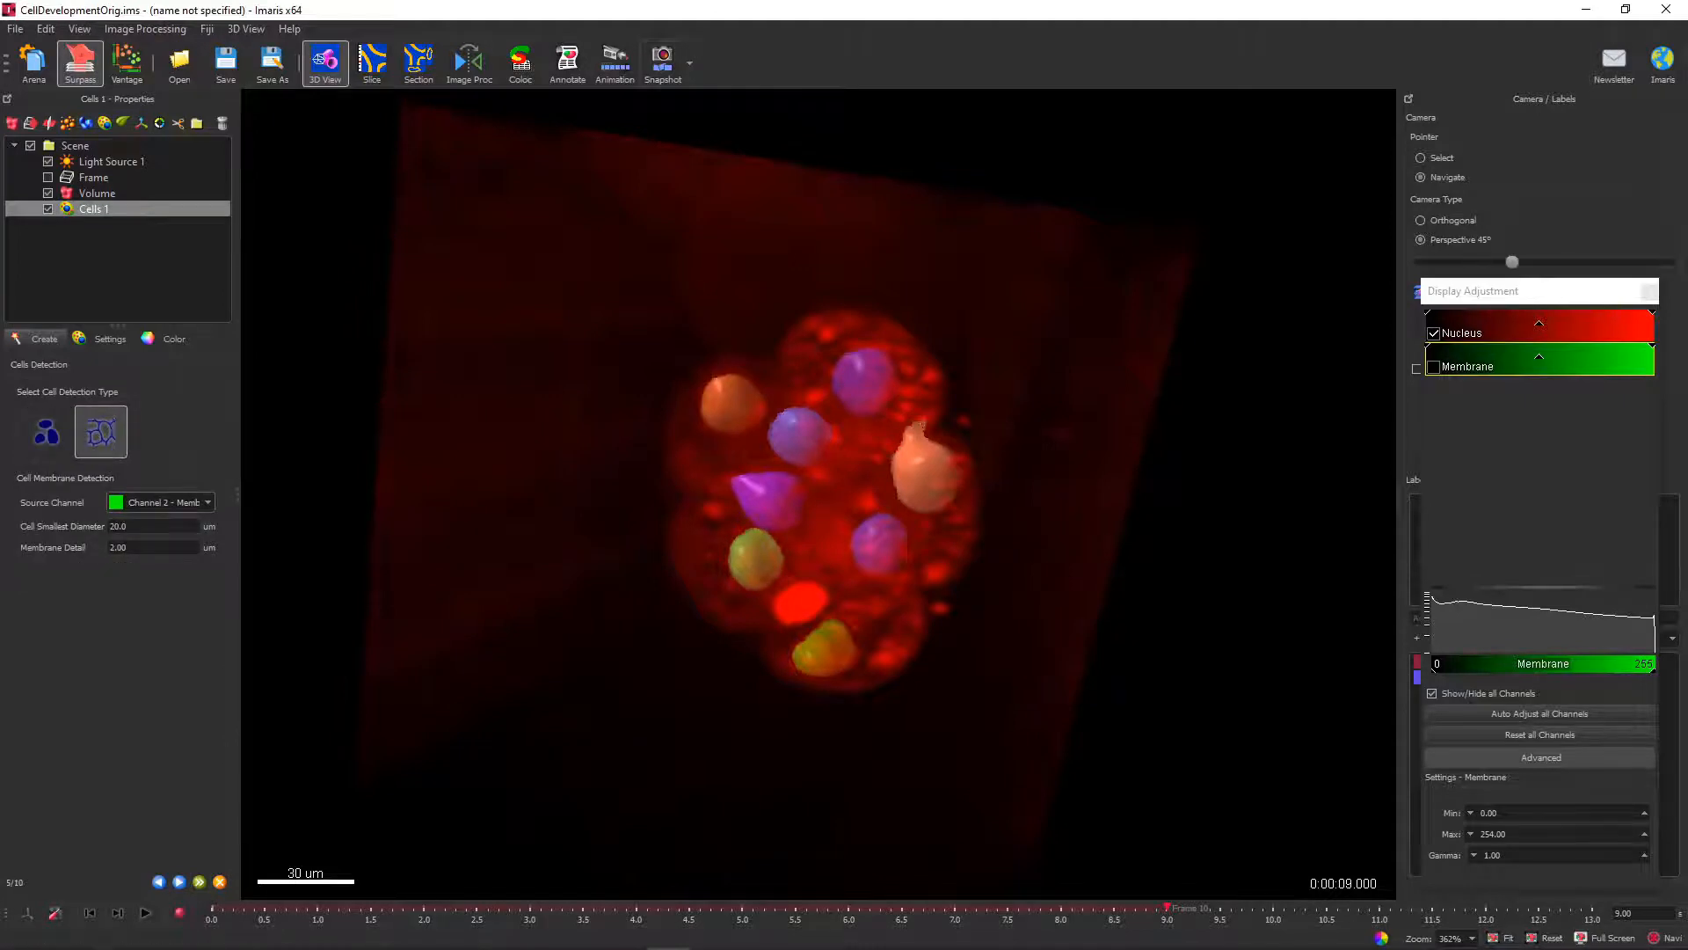
{"action": "left_click", "coordinate": [1434, 367]}
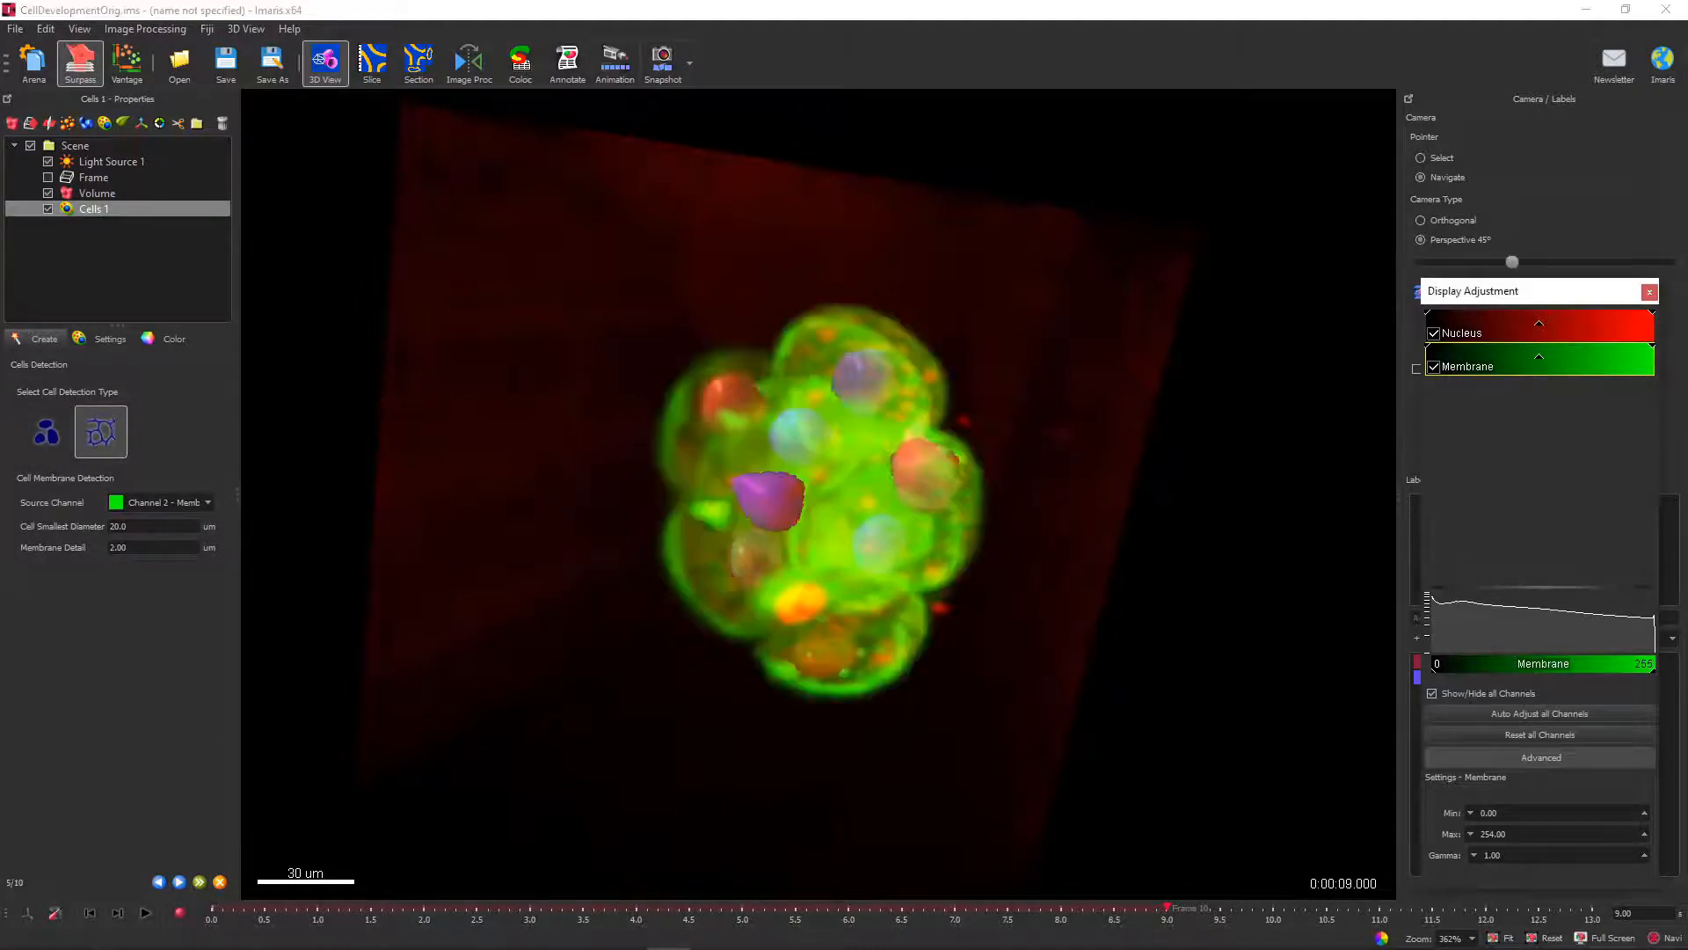
{"action": "left_click", "coordinate": [1434, 333]}
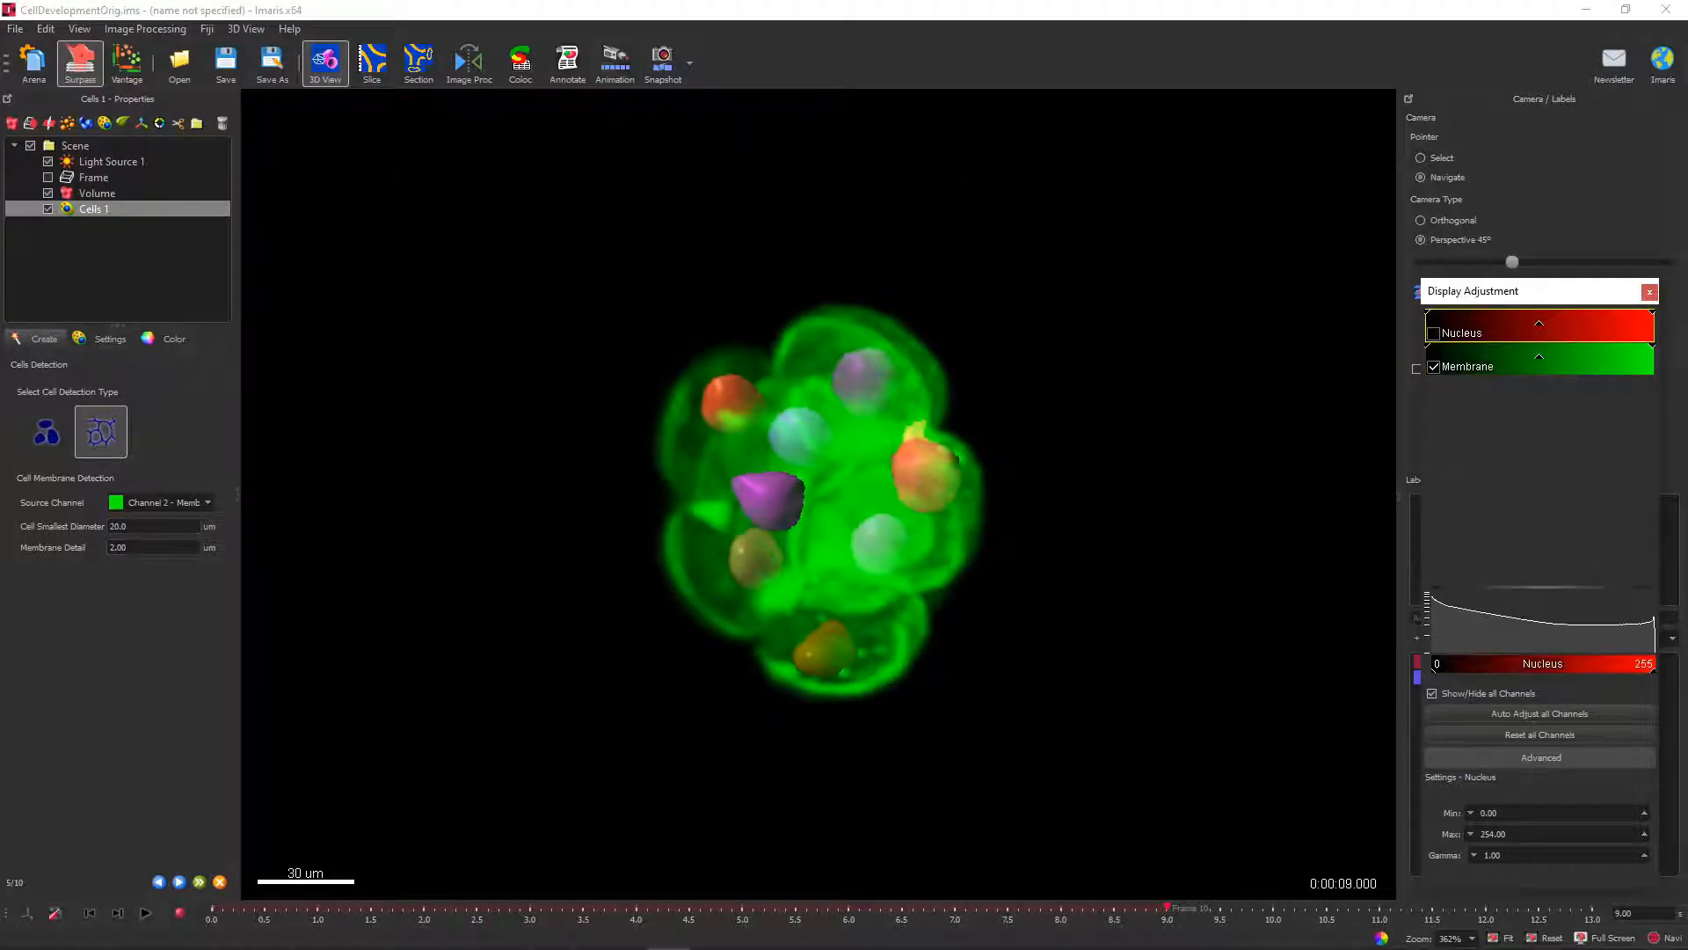
Measure the diameter of the small central cell in a 2D slice of the membrane channel.
{"action": "left_click", "coordinate": [372, 61]}
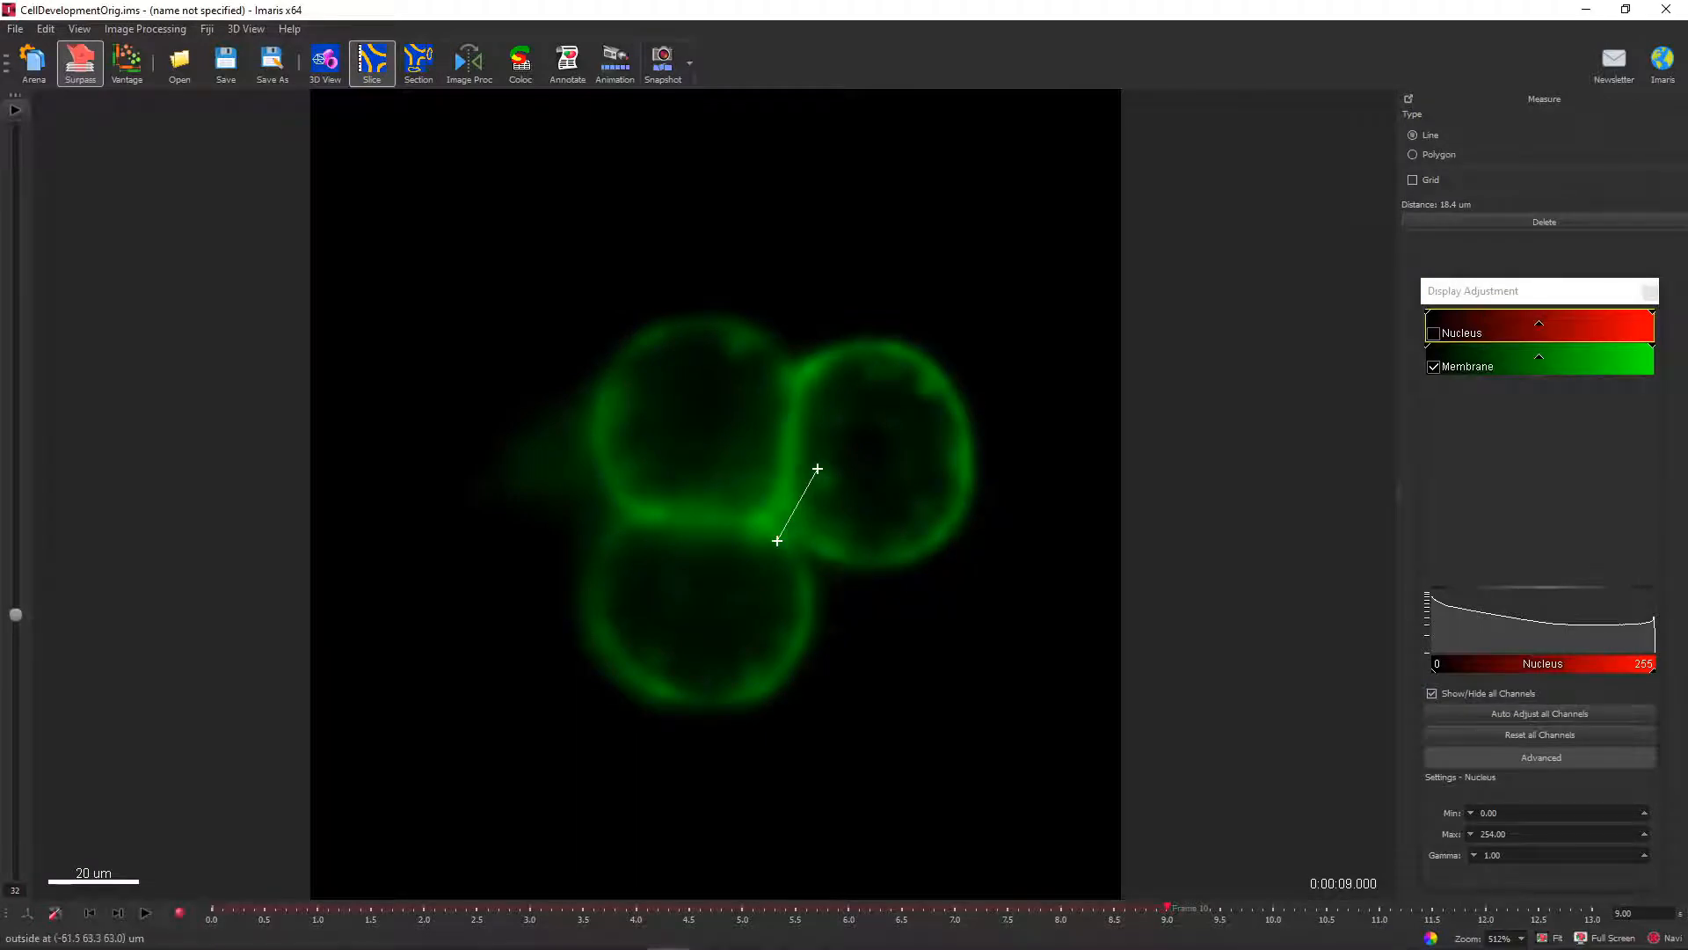
{"action": "left_click_drag", "start_coordinate": [14, 615], "coordinate": [15, 556]}
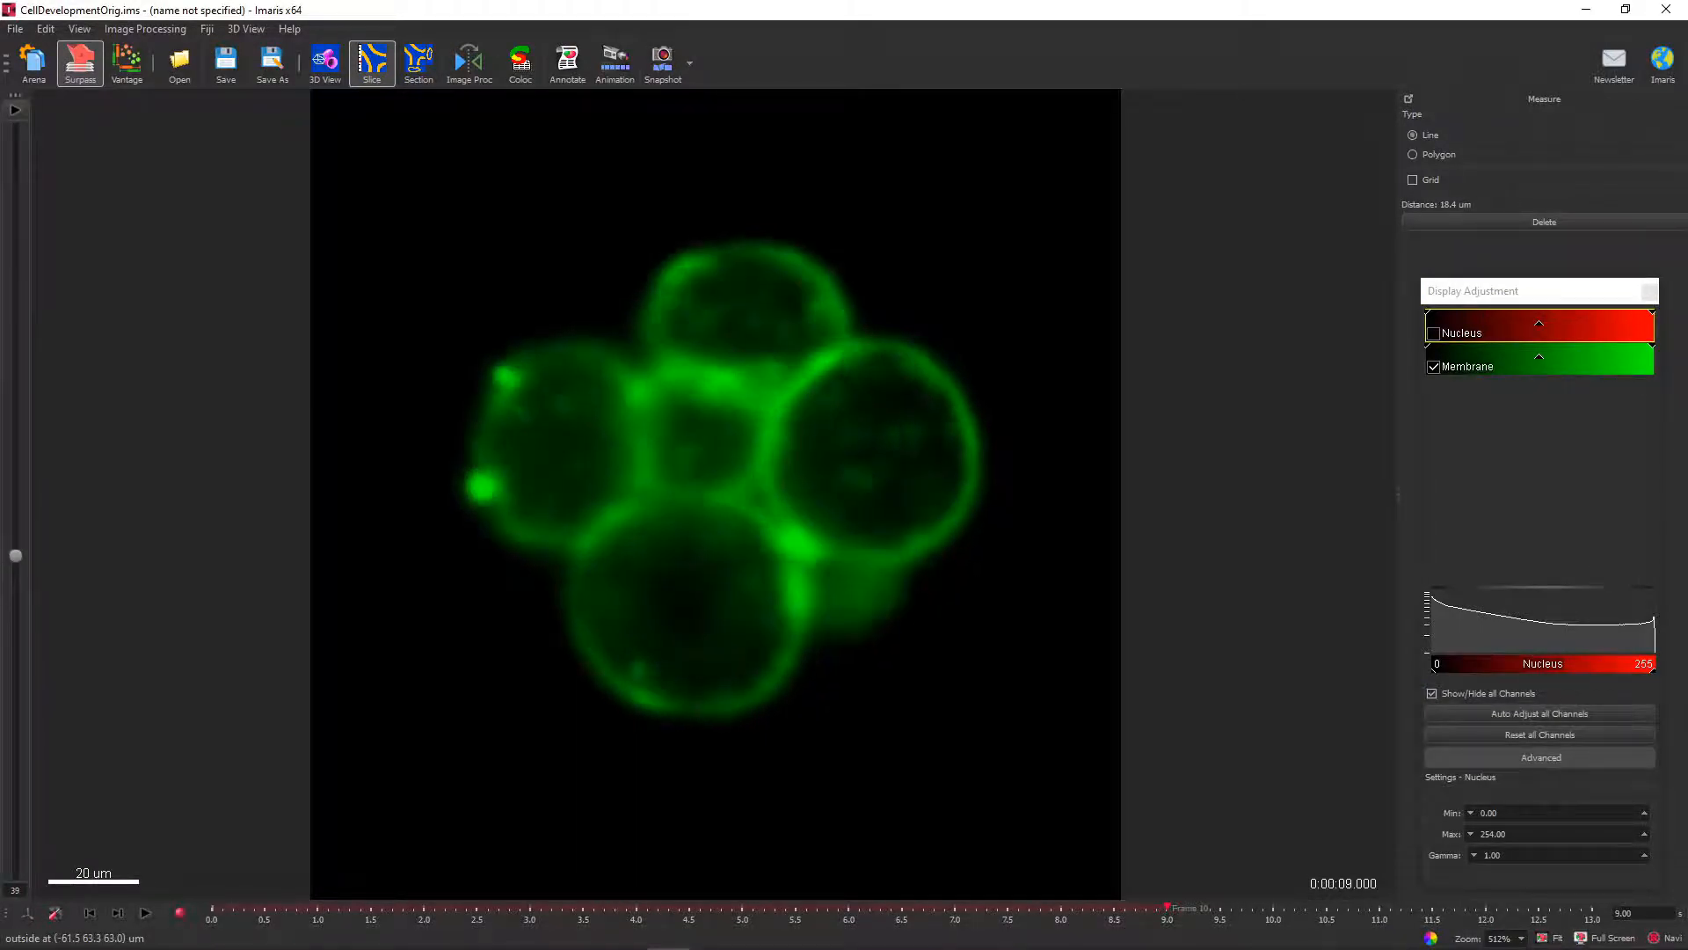
{"action": "left_click", "coordinate": [708, 396]}
{"action": "left_click", "coordinate": [694, 499]}
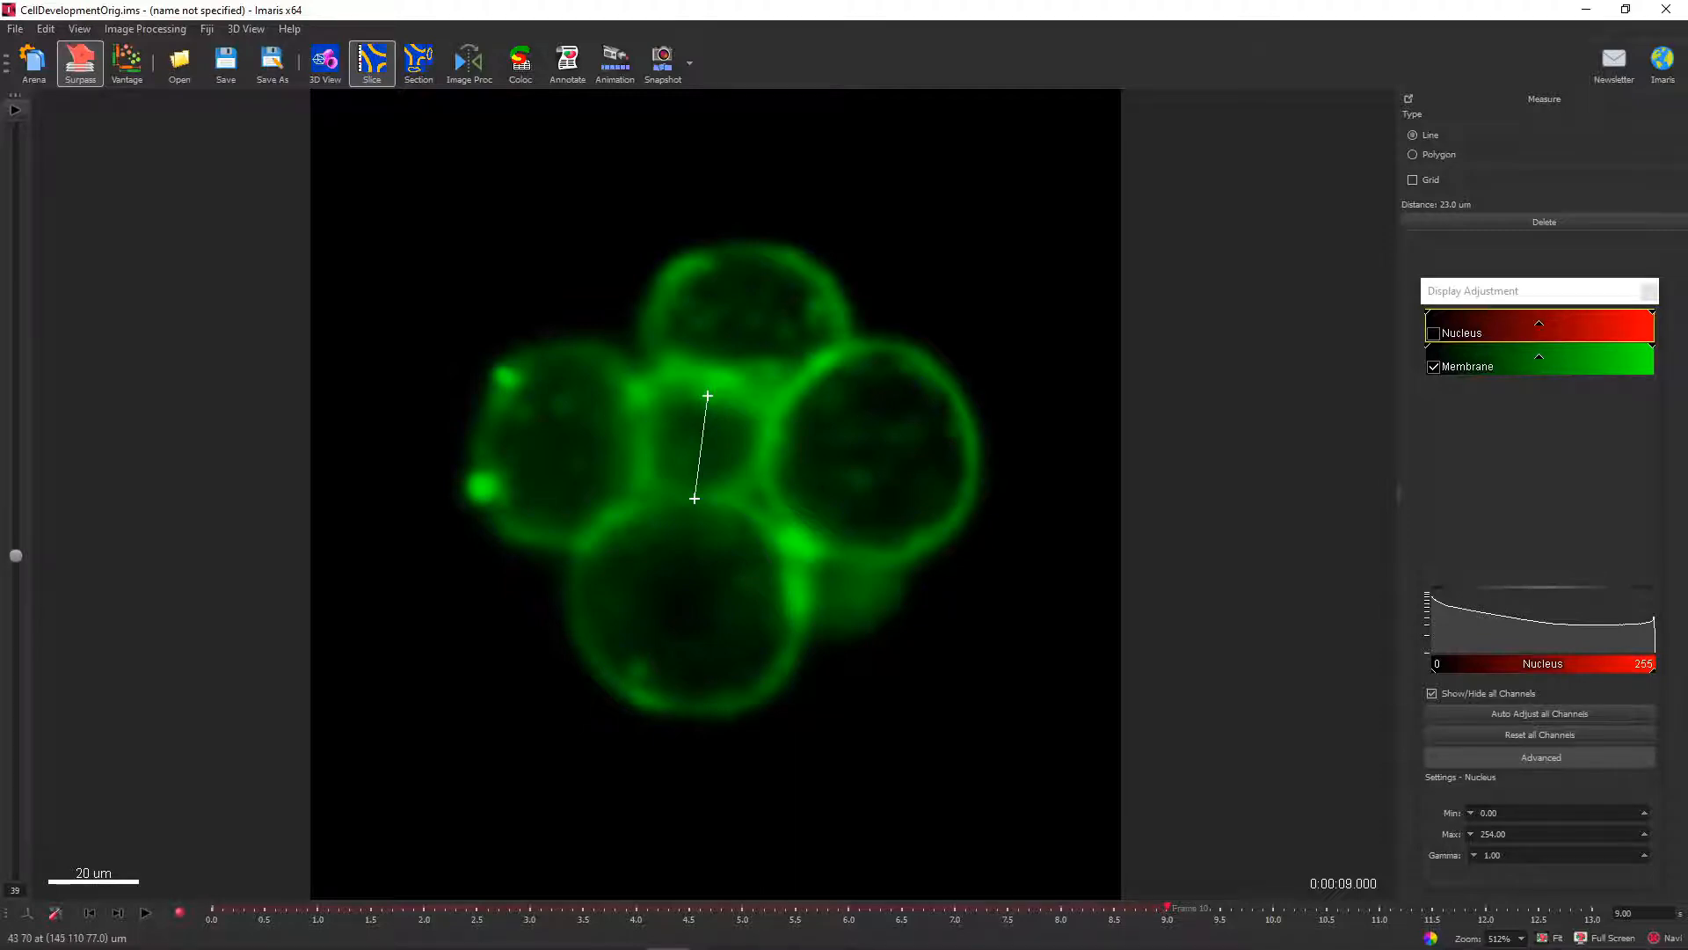
Measure the membrane thickness at the edge of the uppermost cell in another 2D slice.
{"action": "left_click", "coordinate": [968, 402]}
{"action": "left_click_drag", "start_coordinate": [16, 556], "coordinate": [16, 473]}
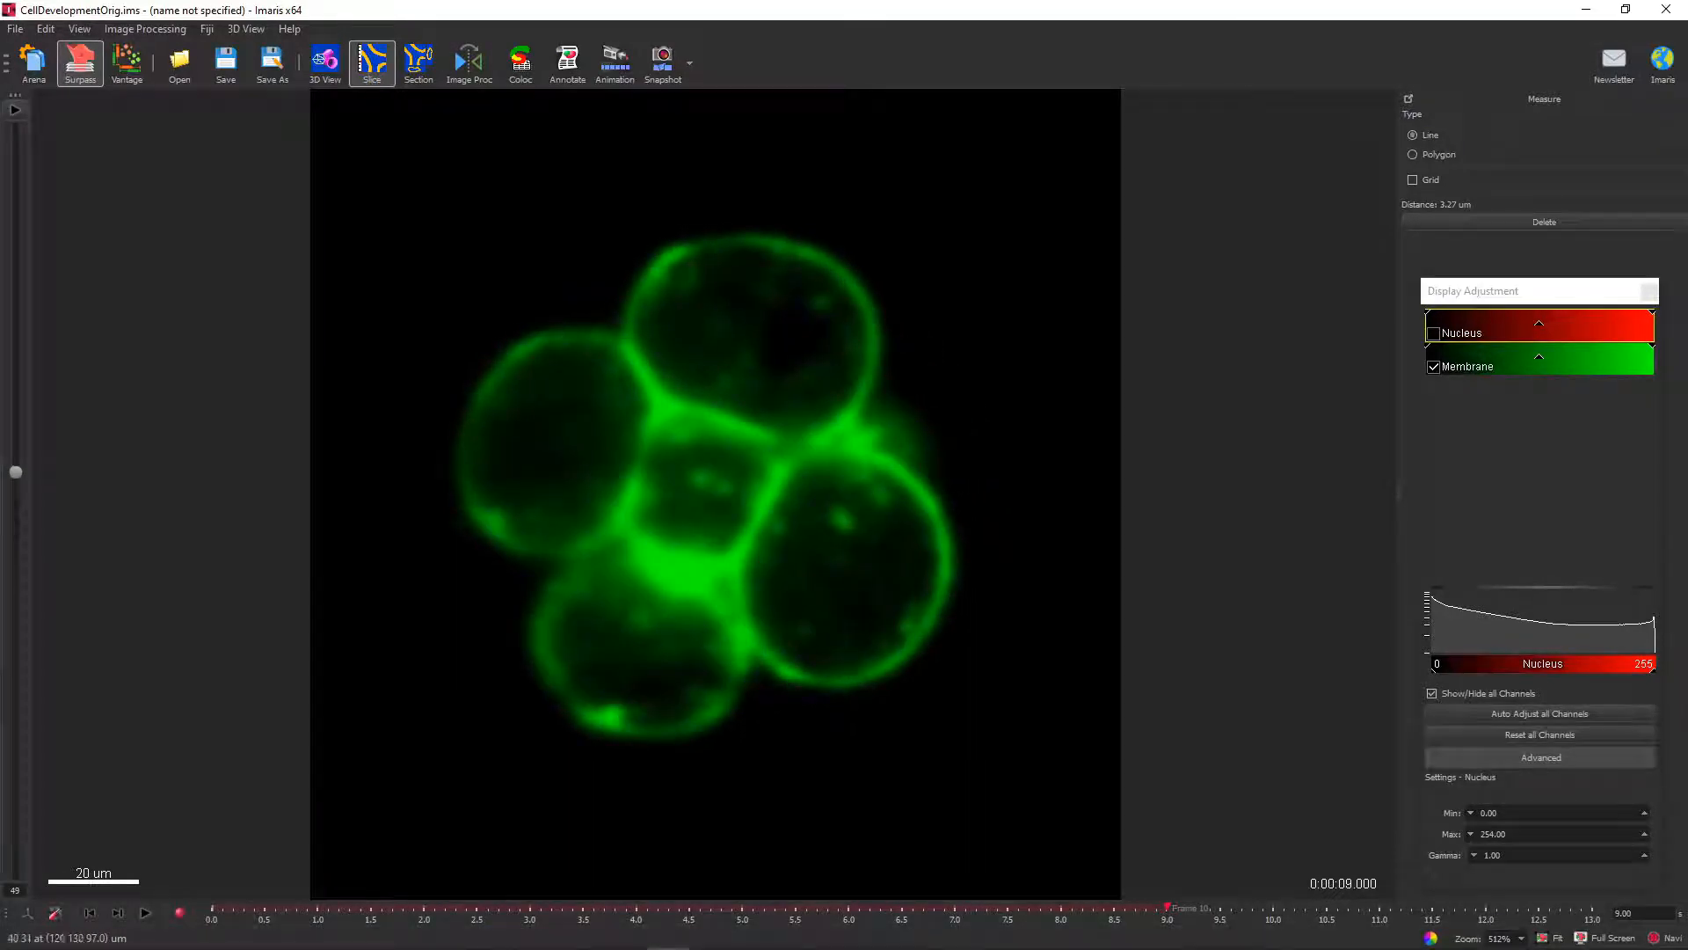
{"action": "left_click", "coordinate": [856, 305]}
{"action": "left_click", "coordinate": [867, 300]}
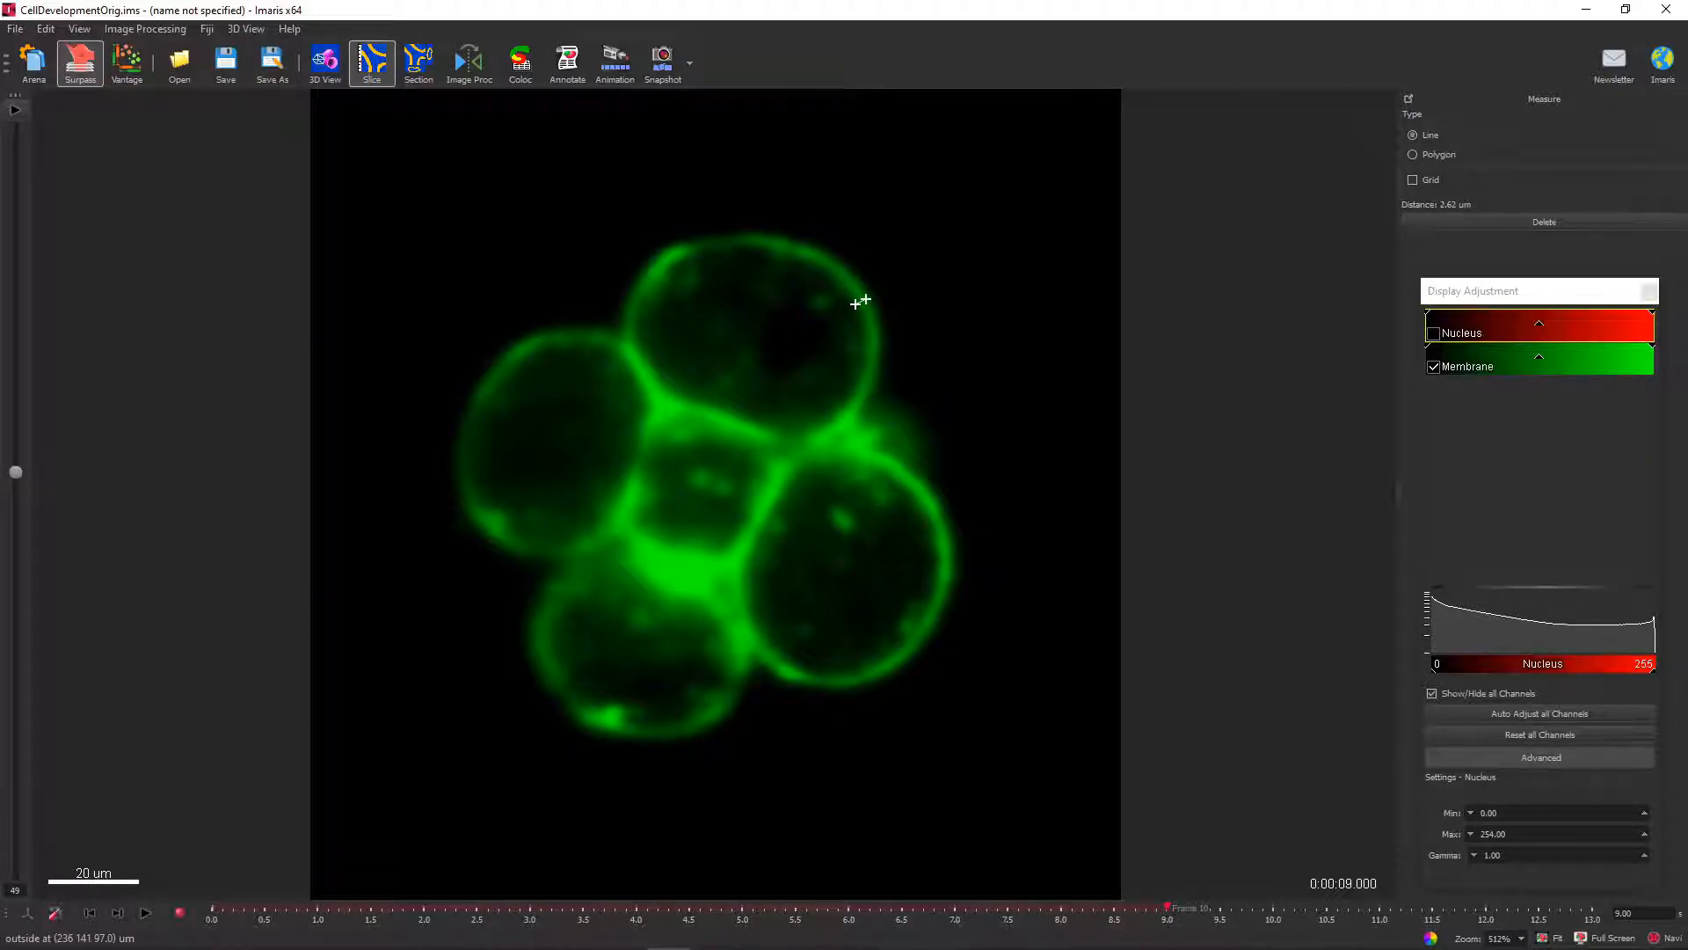
Return to the 3D view, set Cell Smallest Diameter to 24.0 um and Membrane Detail to 2.5 um, and detect the cells.
{"action": "left_click", "coordinate": [325, 61]}
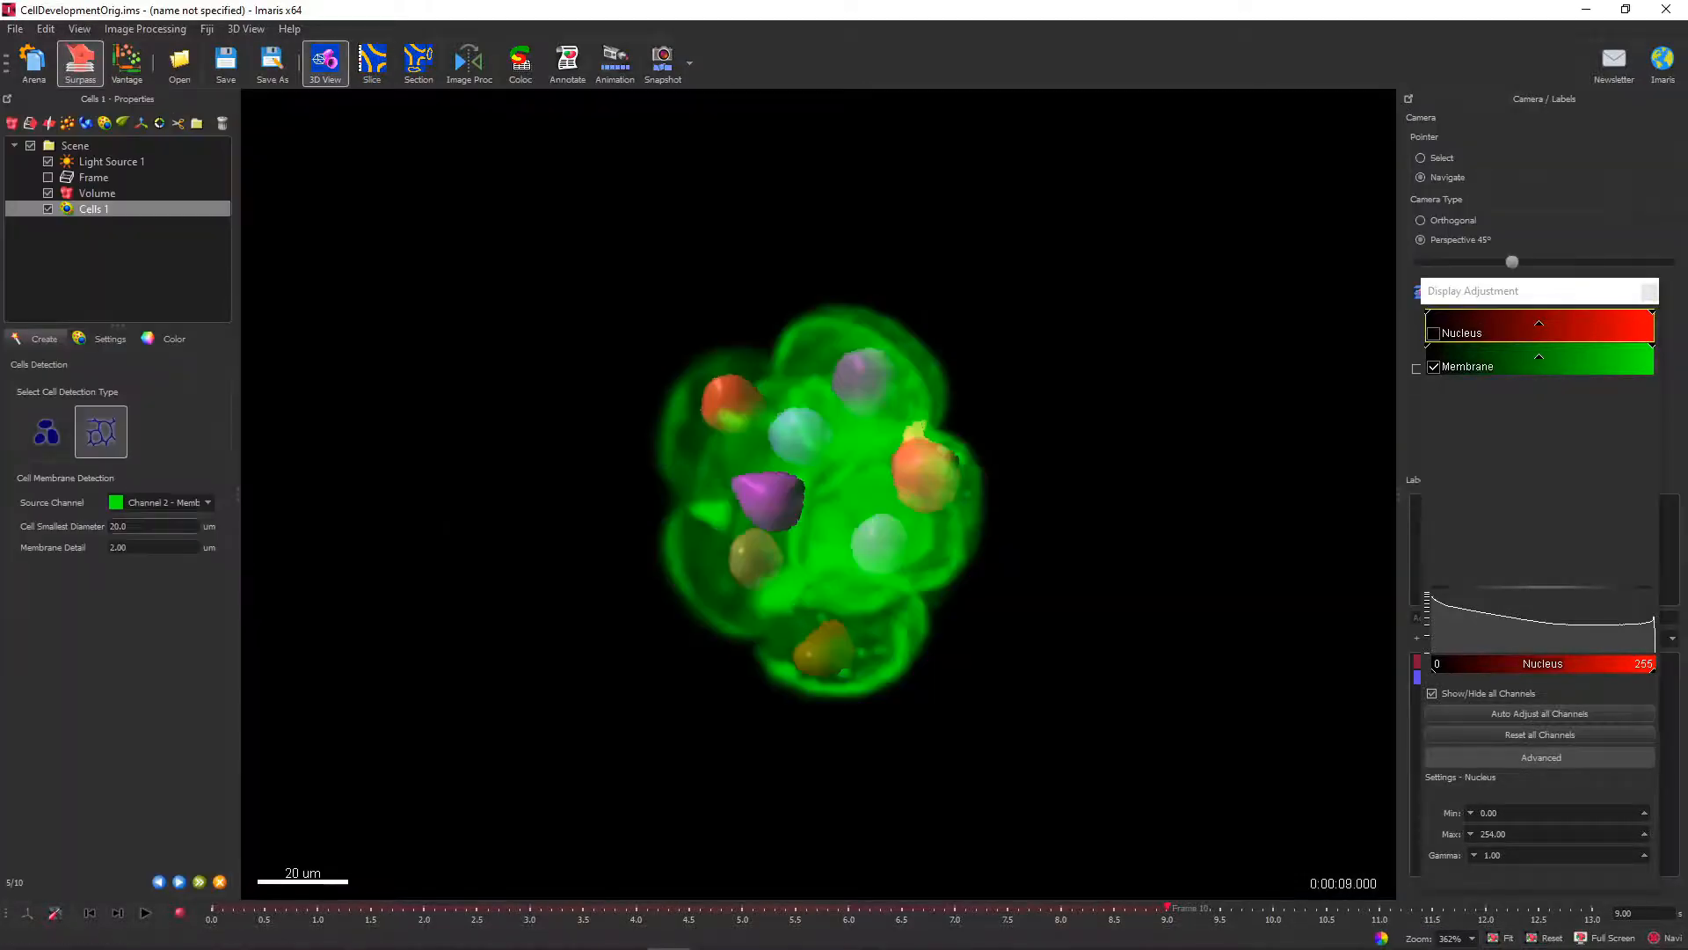
{"action": "double_click", "coordinate": [129, 525]}
{"action": "type", "text": "24.0"}
{"action": "key", "text": "Tab"}
{"action": "type", "text": "2.5"}
{"action": "left_click", "coordinate": [198, 881]}
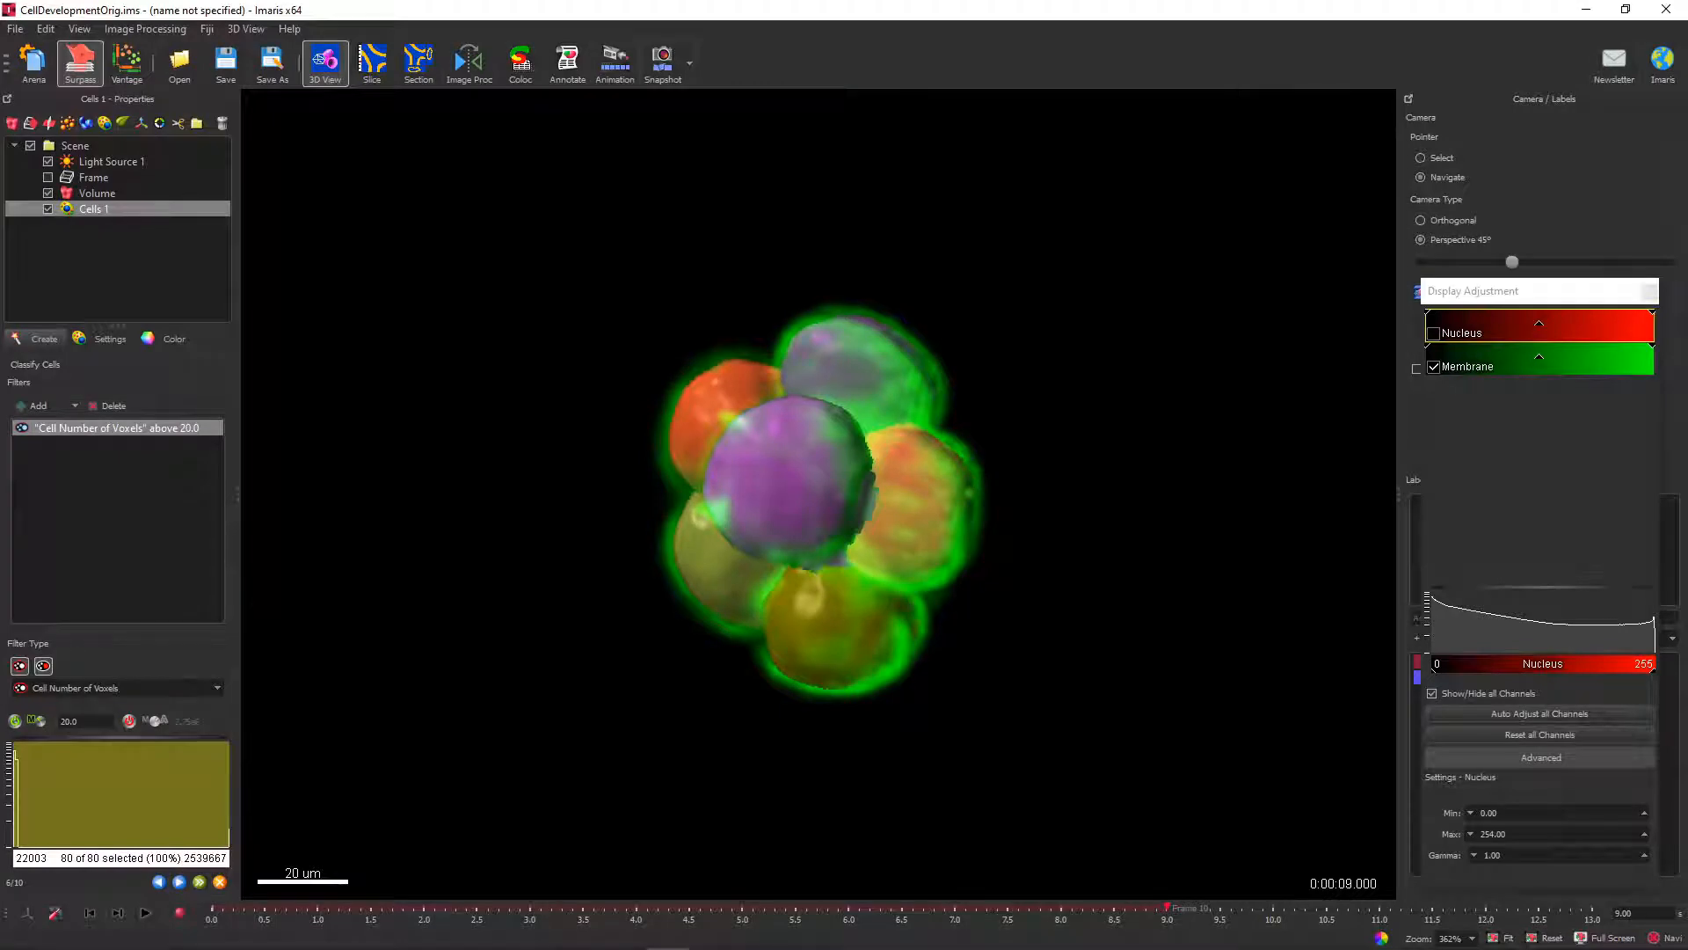
Check the detected cells at time point 8 and limit Cell Number of Voxels to between 20.0 and 3.09e5 to exclude the background object.
{"action": "left_click_drag", "start_coordinate": [818, 492], "coordinate": [883, 608]}
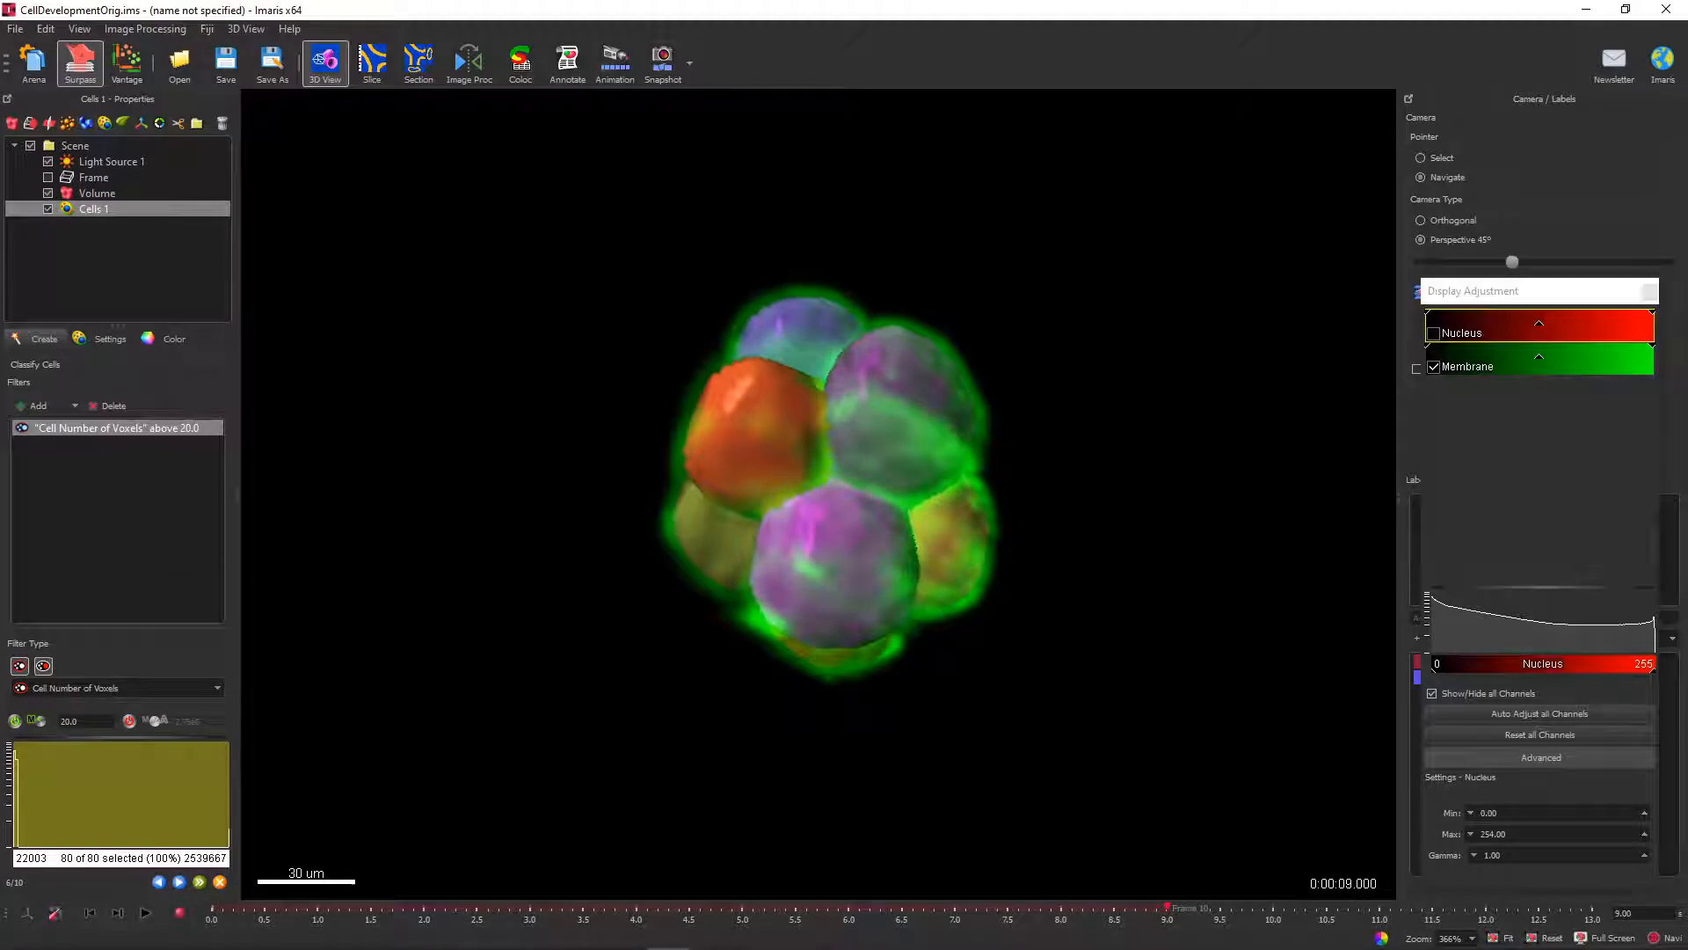
{"action": "mouse_move", "coordinate": [1167, 907]}
{"action": "left_mouse_down"}
{"action": "mouse_move", "coordinate": [955, 906]}
{"action": "mouse_move", "coordinate": [1037, 907]}
{"action": "left_mouse_up"}
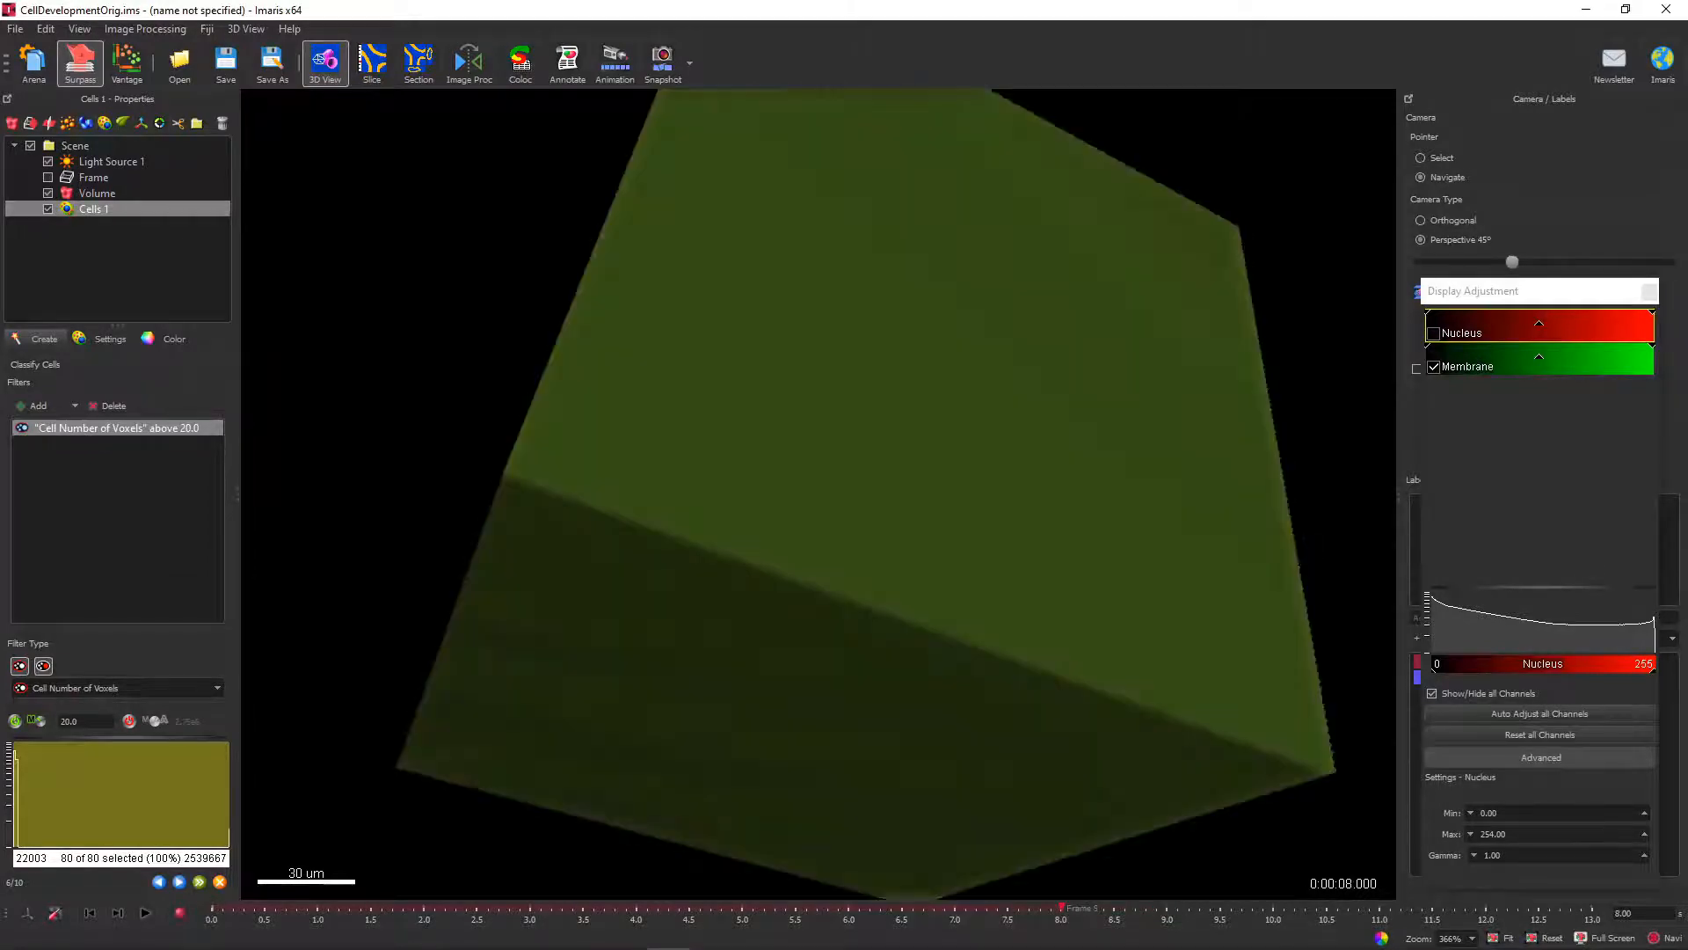
{"action": "left_click_drag", "start_coordinate": [818, 546], "coordinate": [835, 615]}
{"action": "left_click_drag", "start_coordinate": [228, 794], "coordinate": [38, 794]}
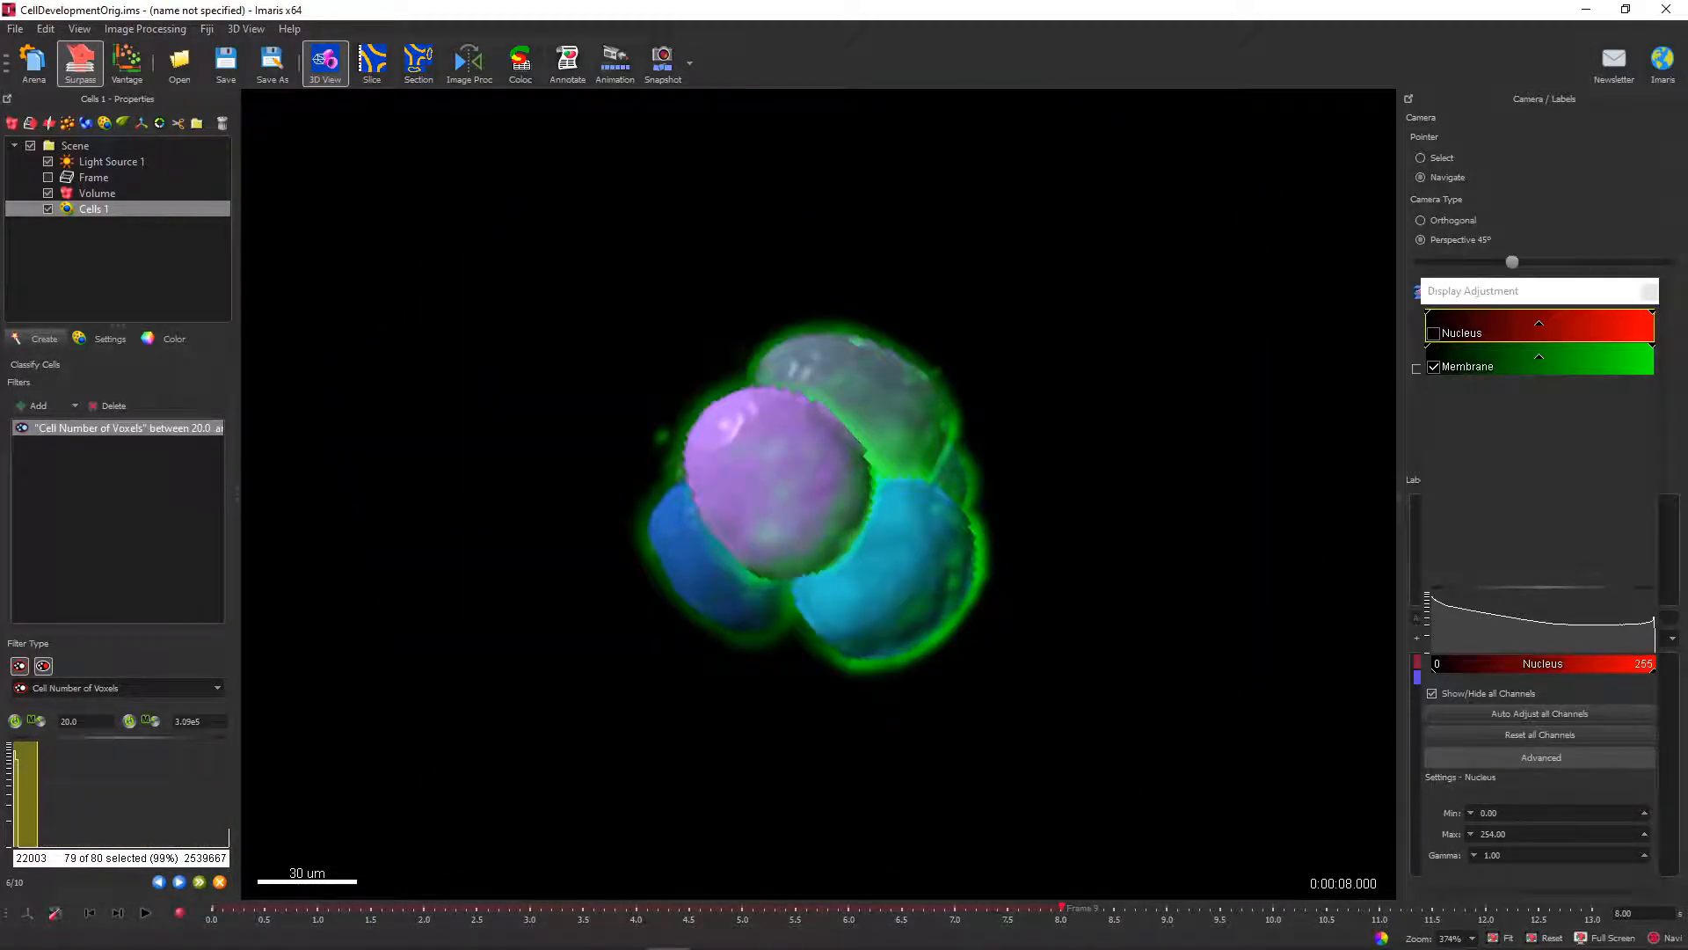
{"action": "left_click_drag", "start_coordinate": [1062, 908], "coordinate": [637, 907]}
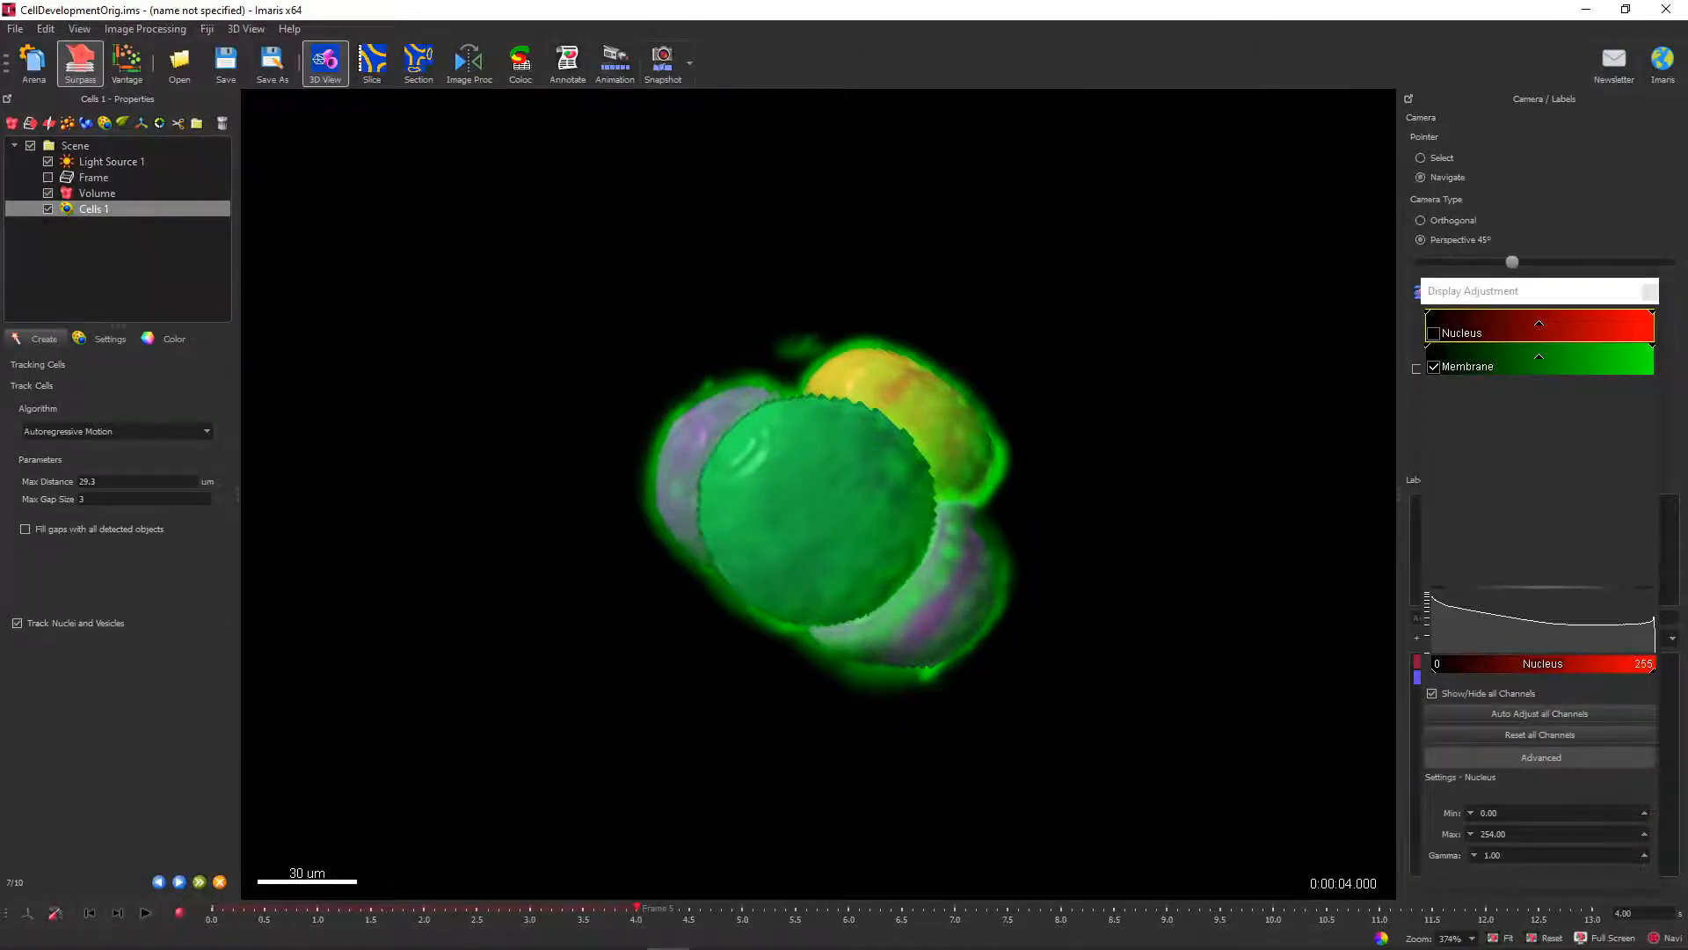
Track the cells with the Maximum Overlapping algorithm and accept the Cell Track Duration filter above 2.50 s.
{"action": "left_click", "coordinate": [114, 431]}
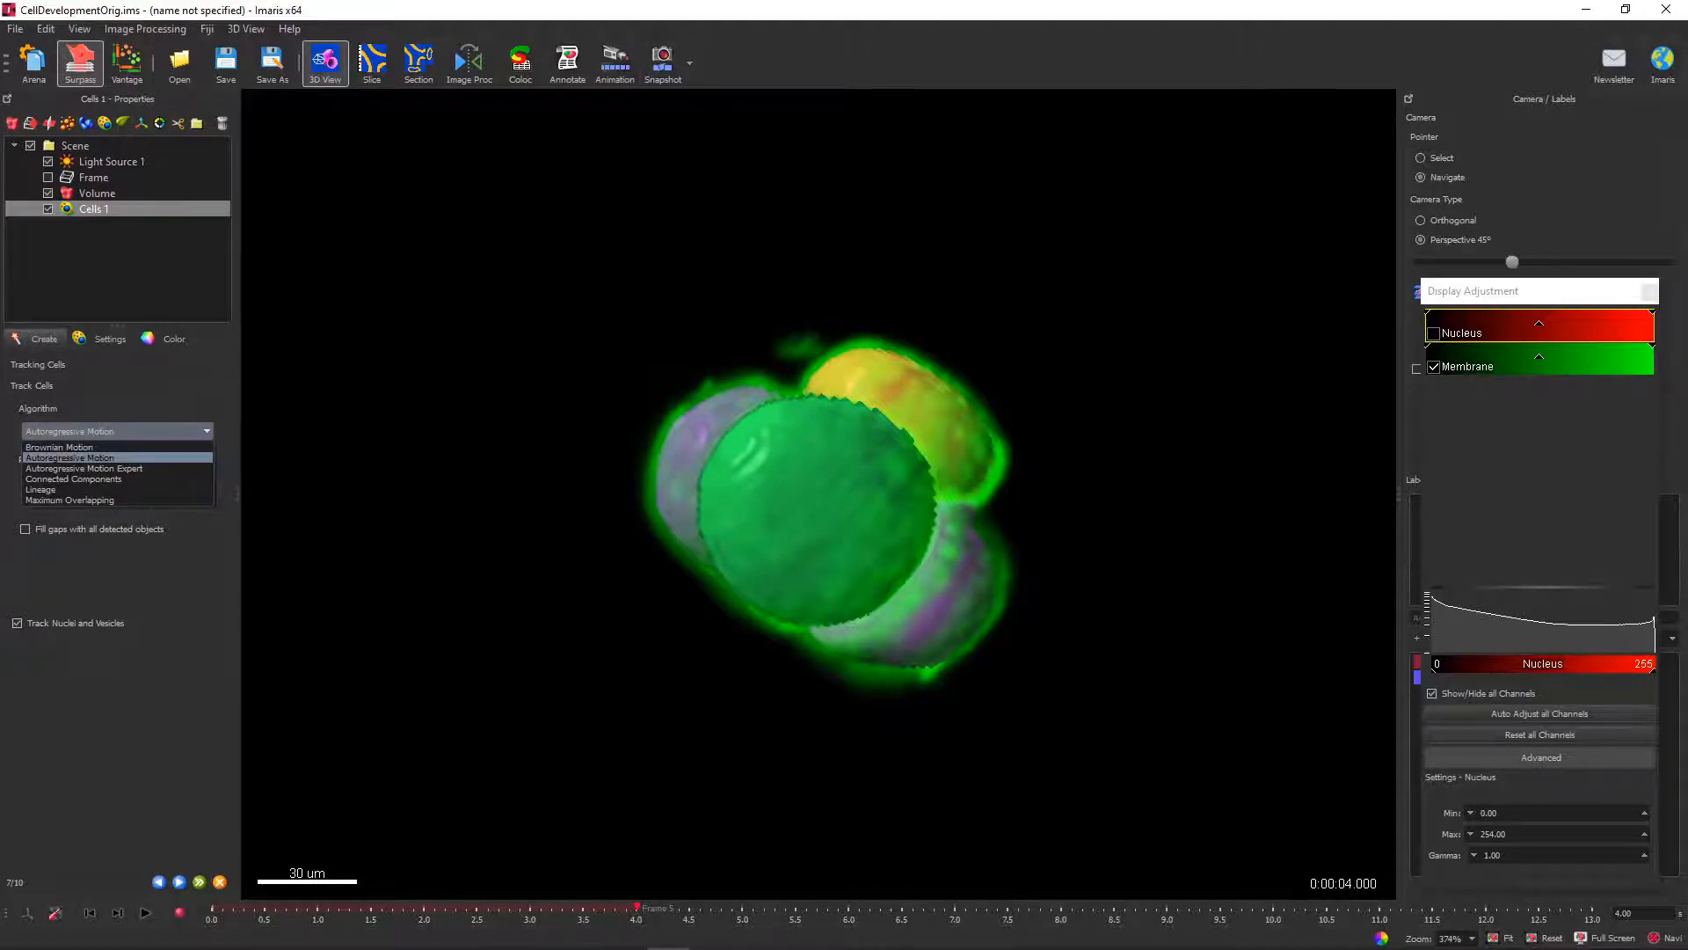
{"action": "left_click", "coordinate": [93, 501]}
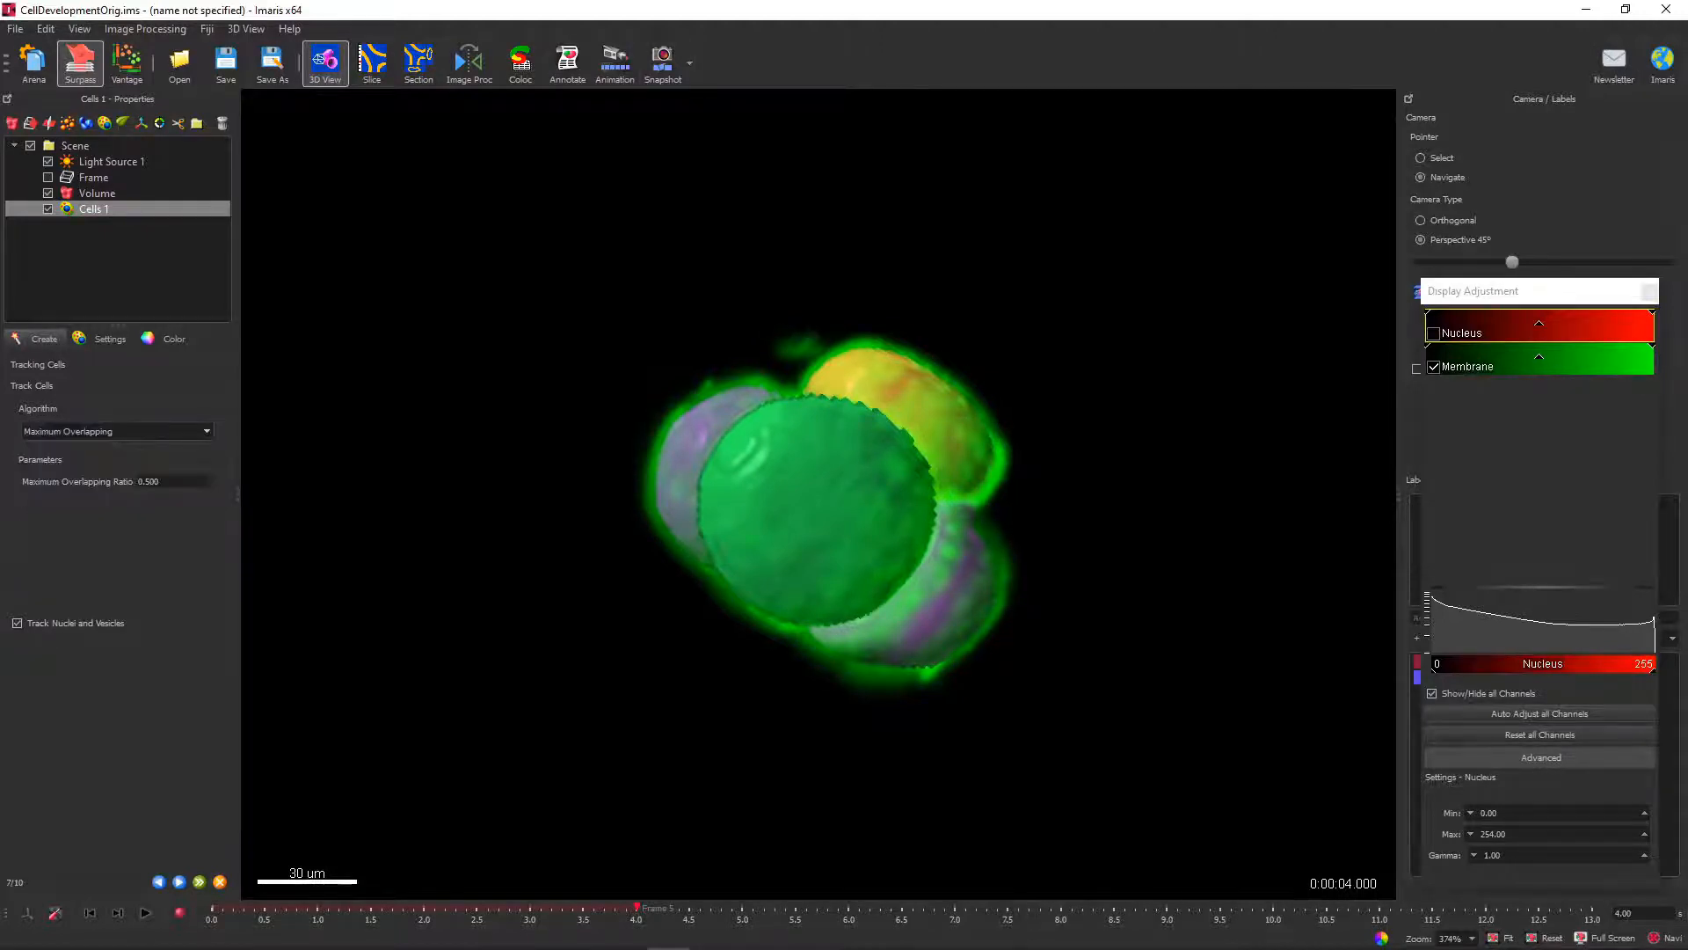
{"action": "left_click", "coordinate": [179, 881]}
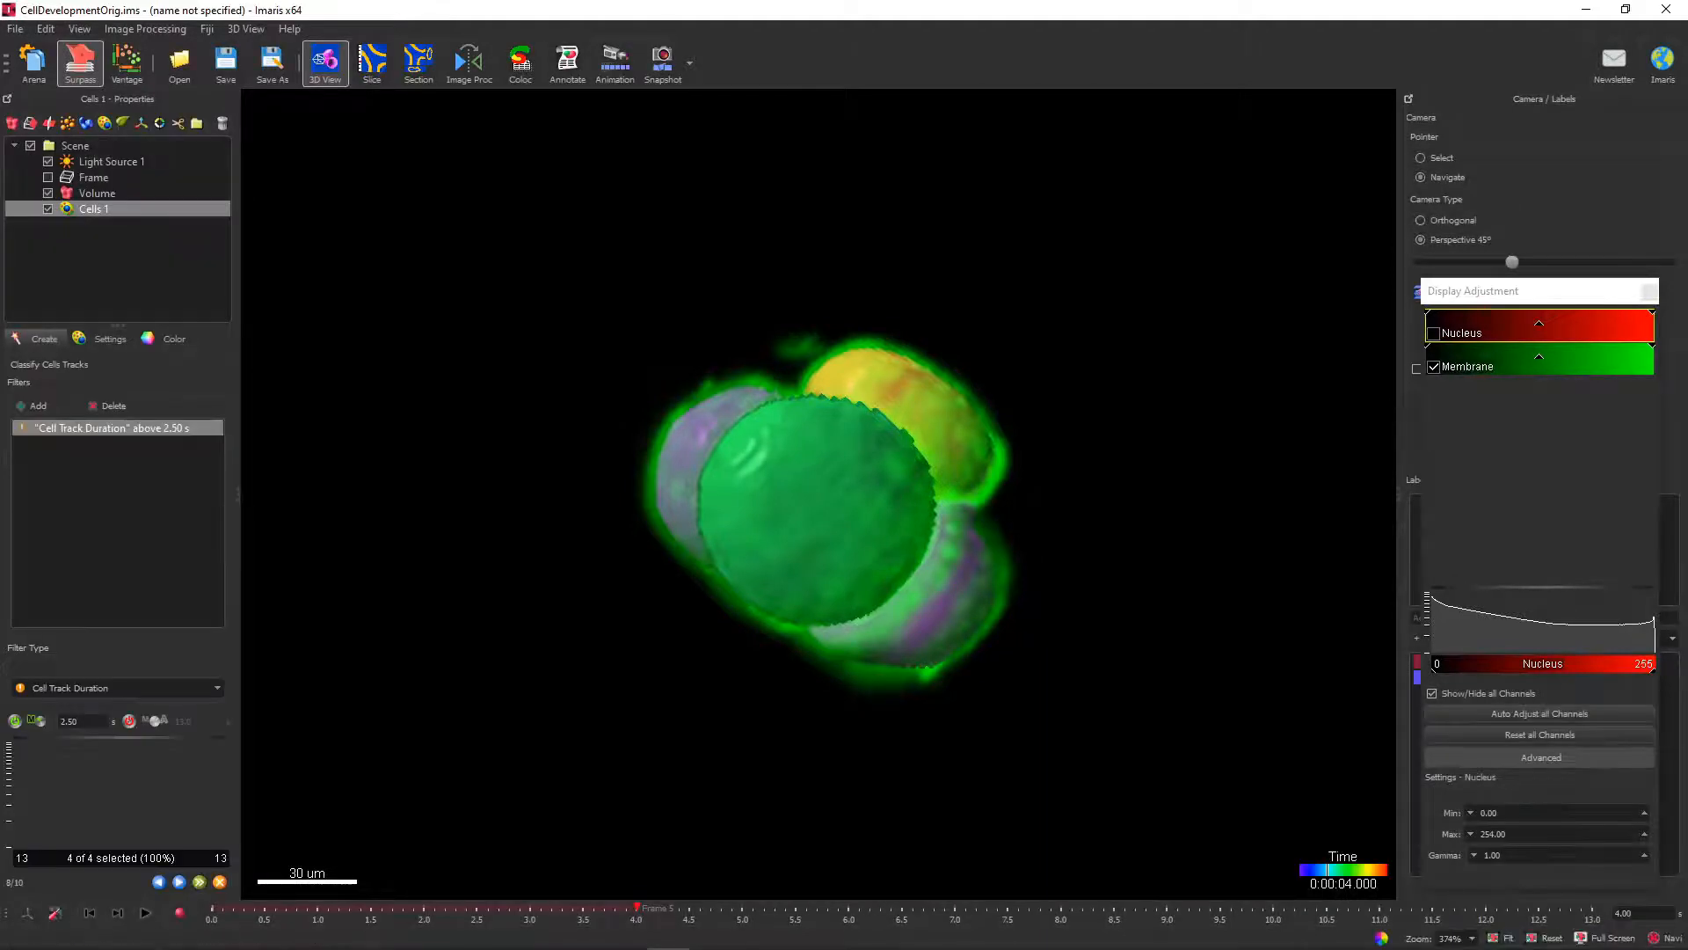
{"action": "left_click", "coordinate": [179, 881]}
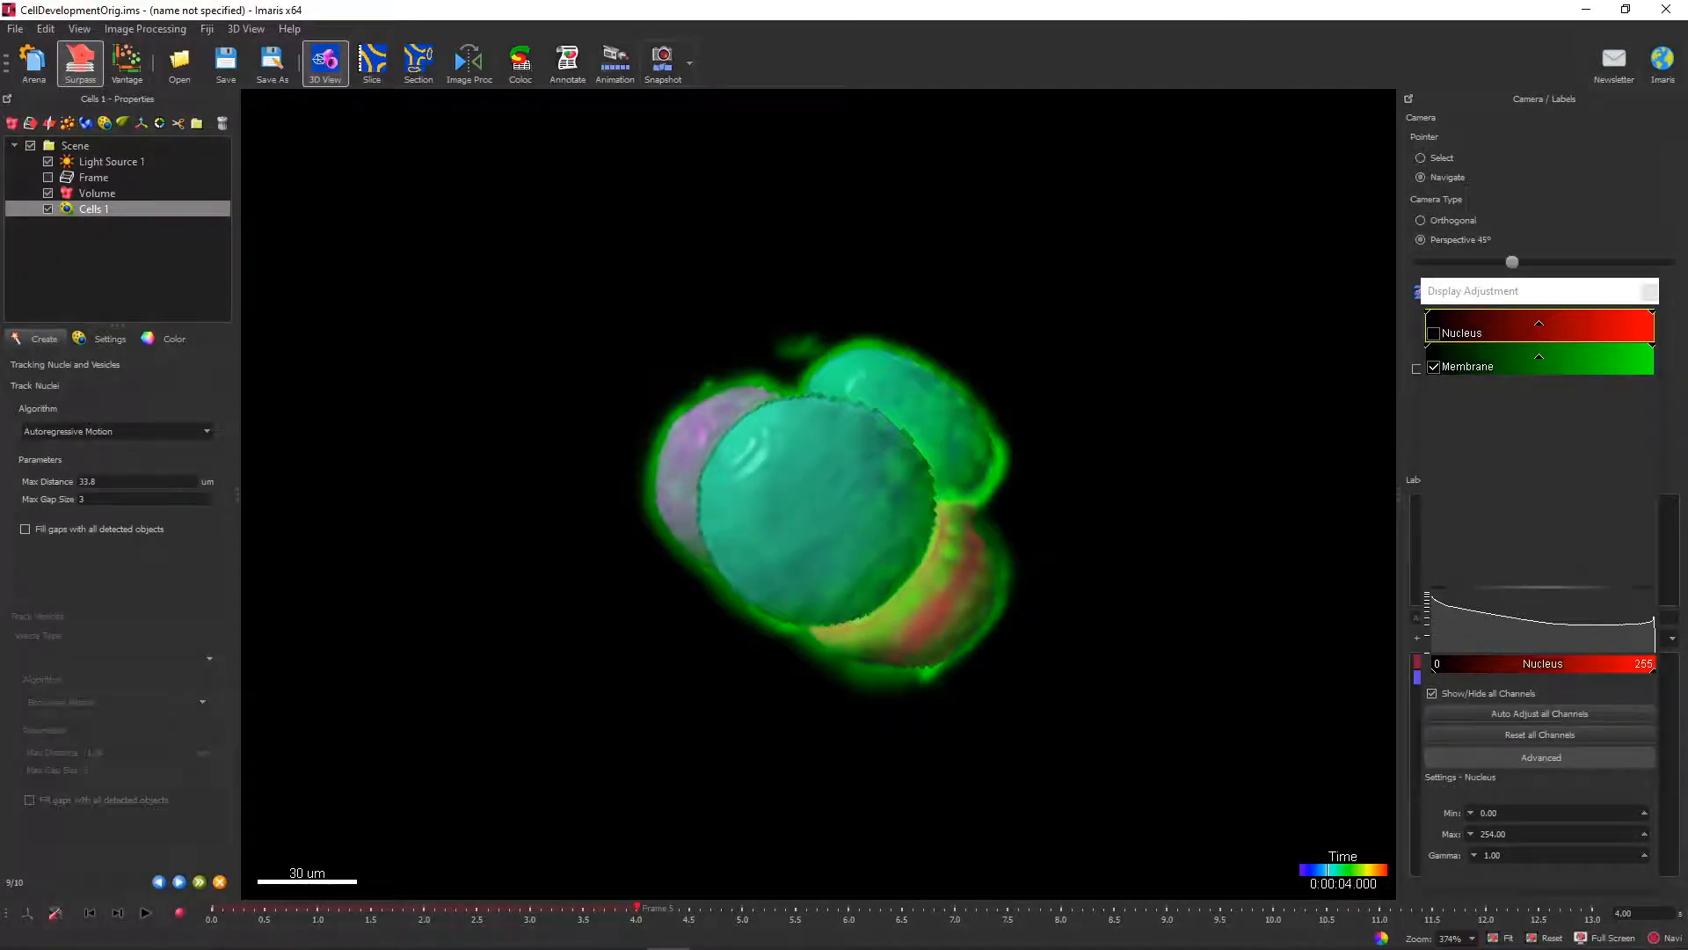
Track the nuclei with the Lineage algorithm, accept the Nucleus Track Duration filter above 2.50 s and finish creating the cells.
{"action": "left_click", "coordinate": [114, 431]}
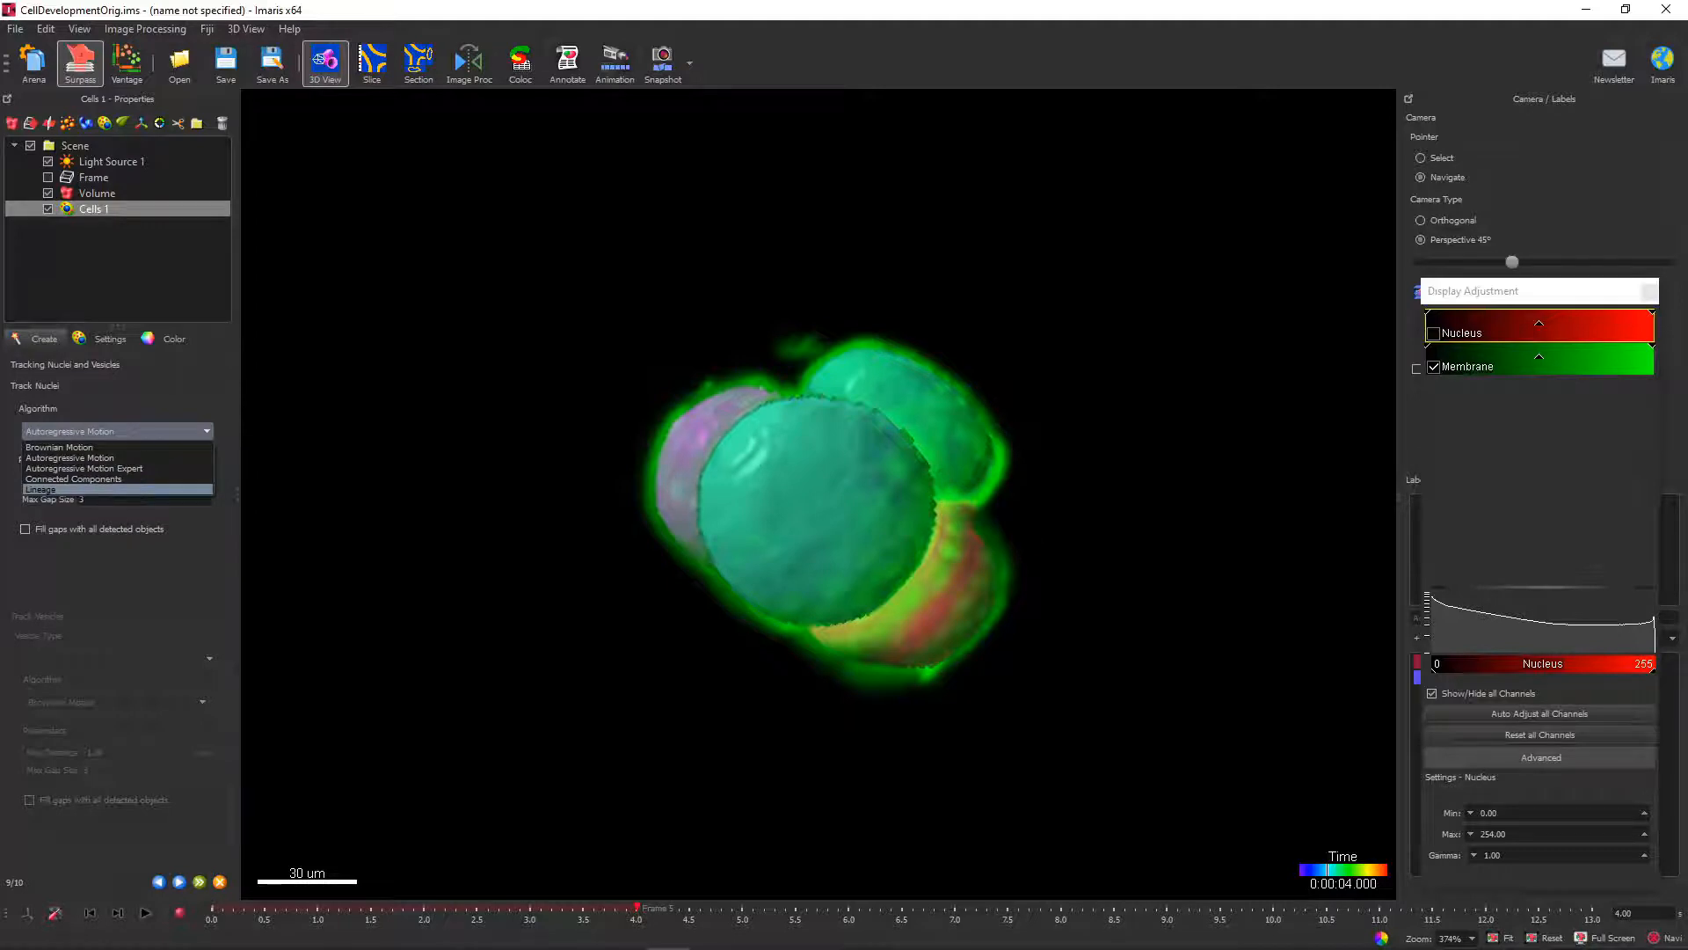
{"action": "key", "text": "Return"}
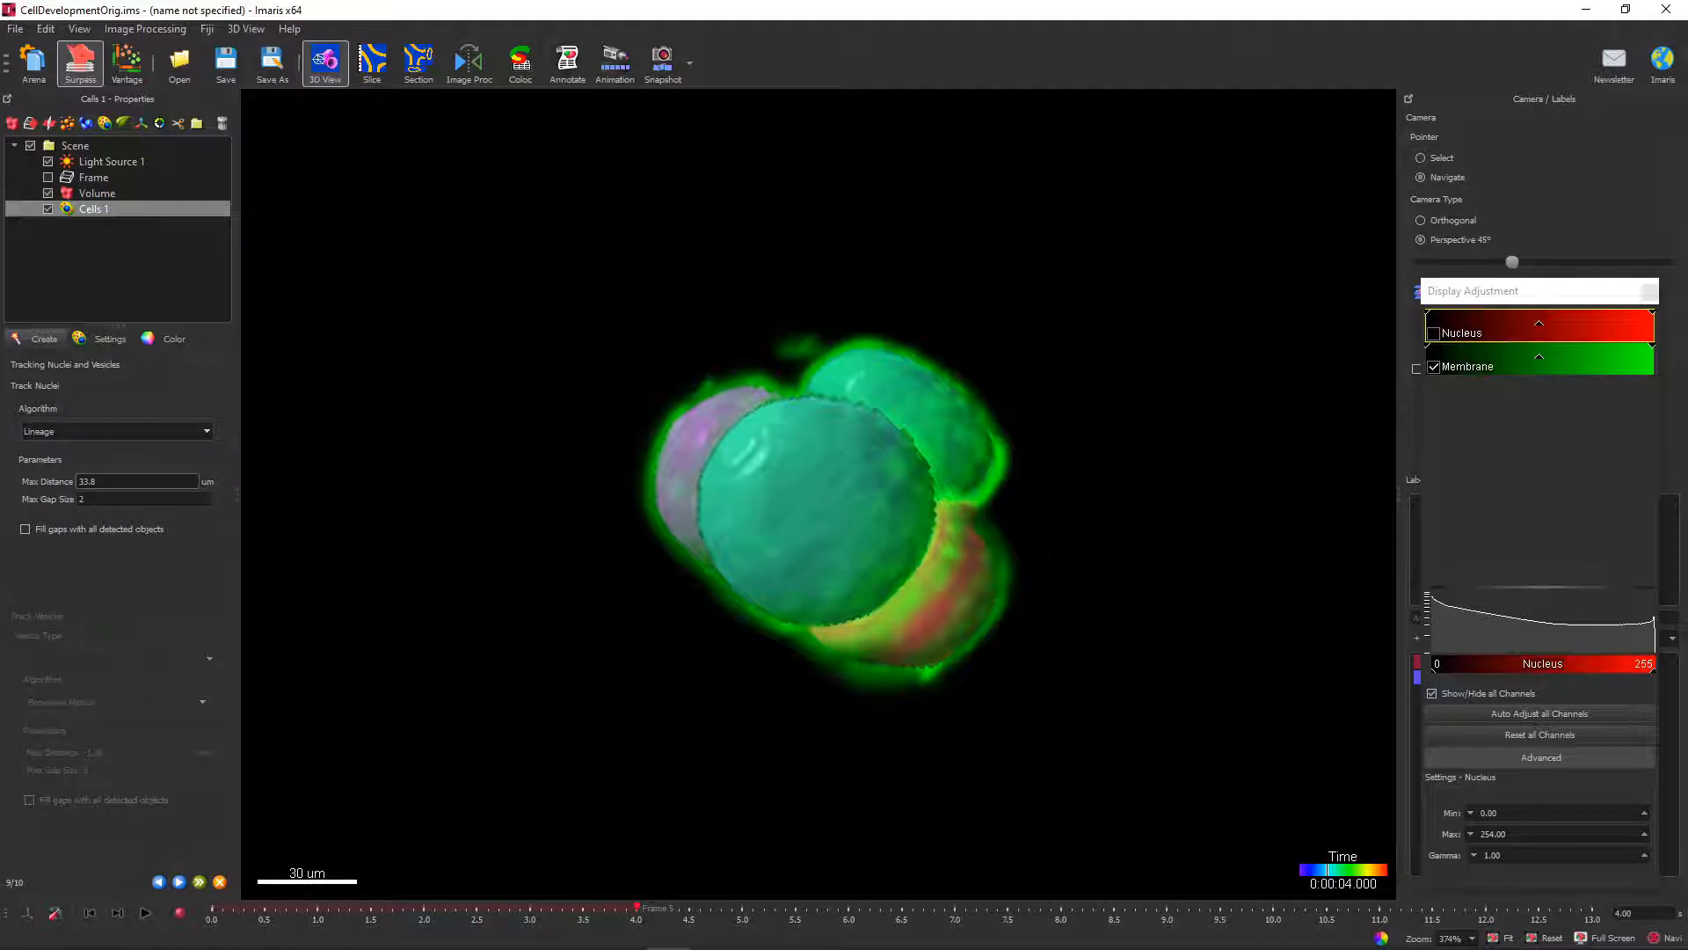
{"action": "left_click", "coordinate": [180, 882]}
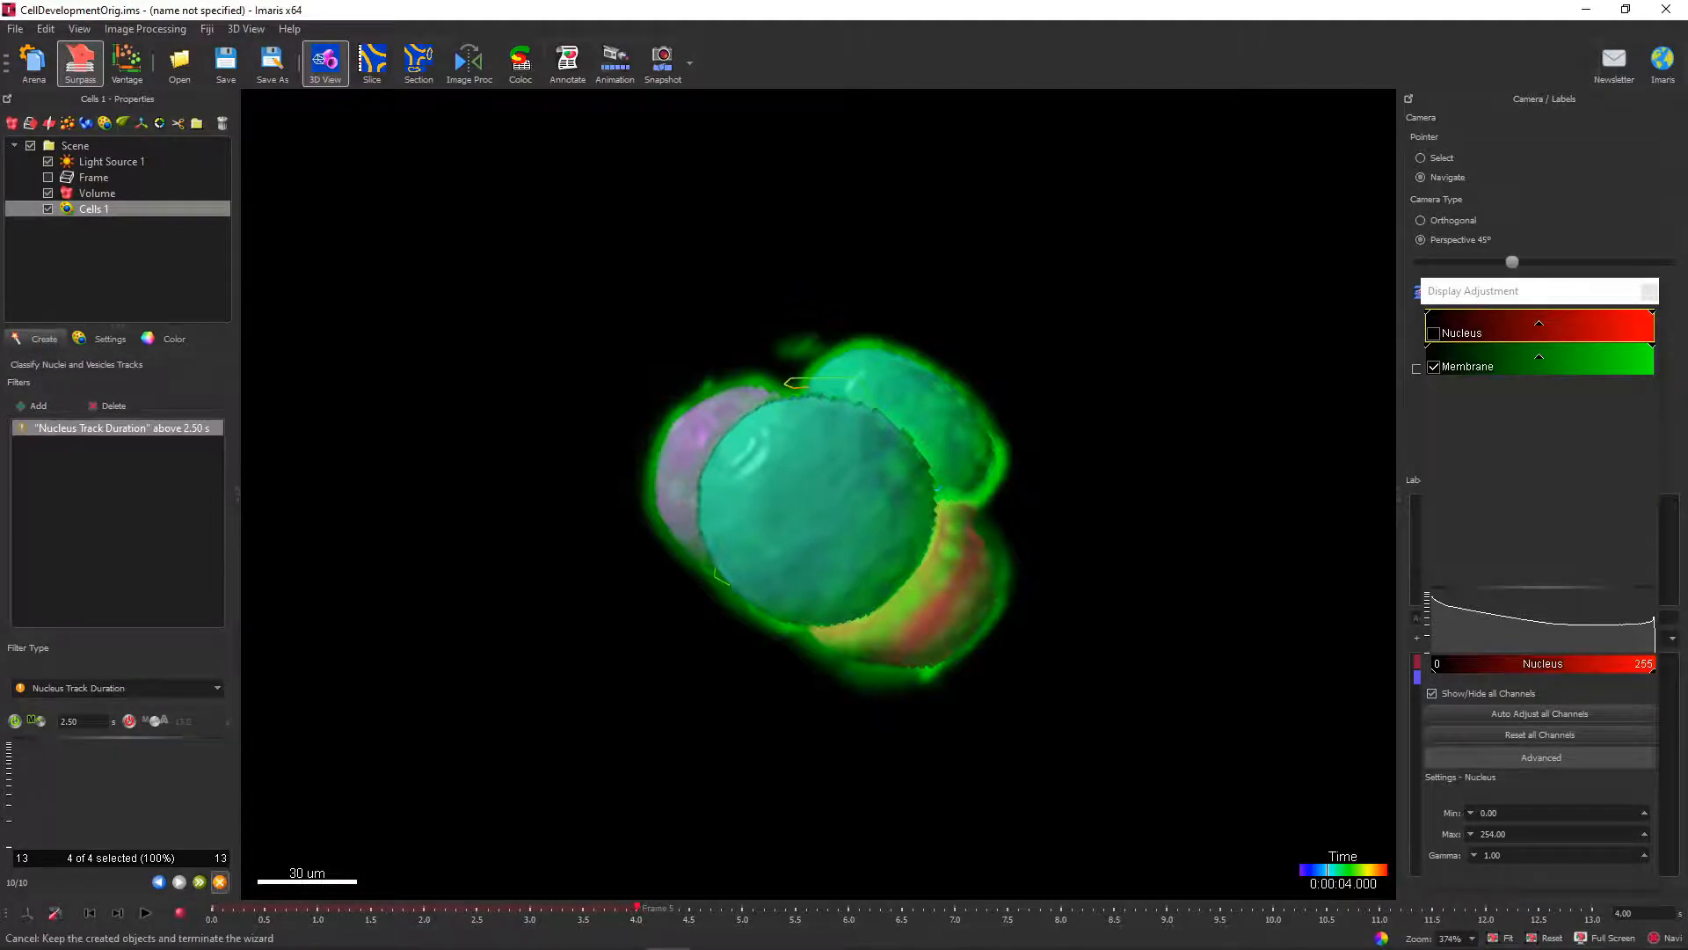
{"action": "left_click", "coordinate": [200, 882]}
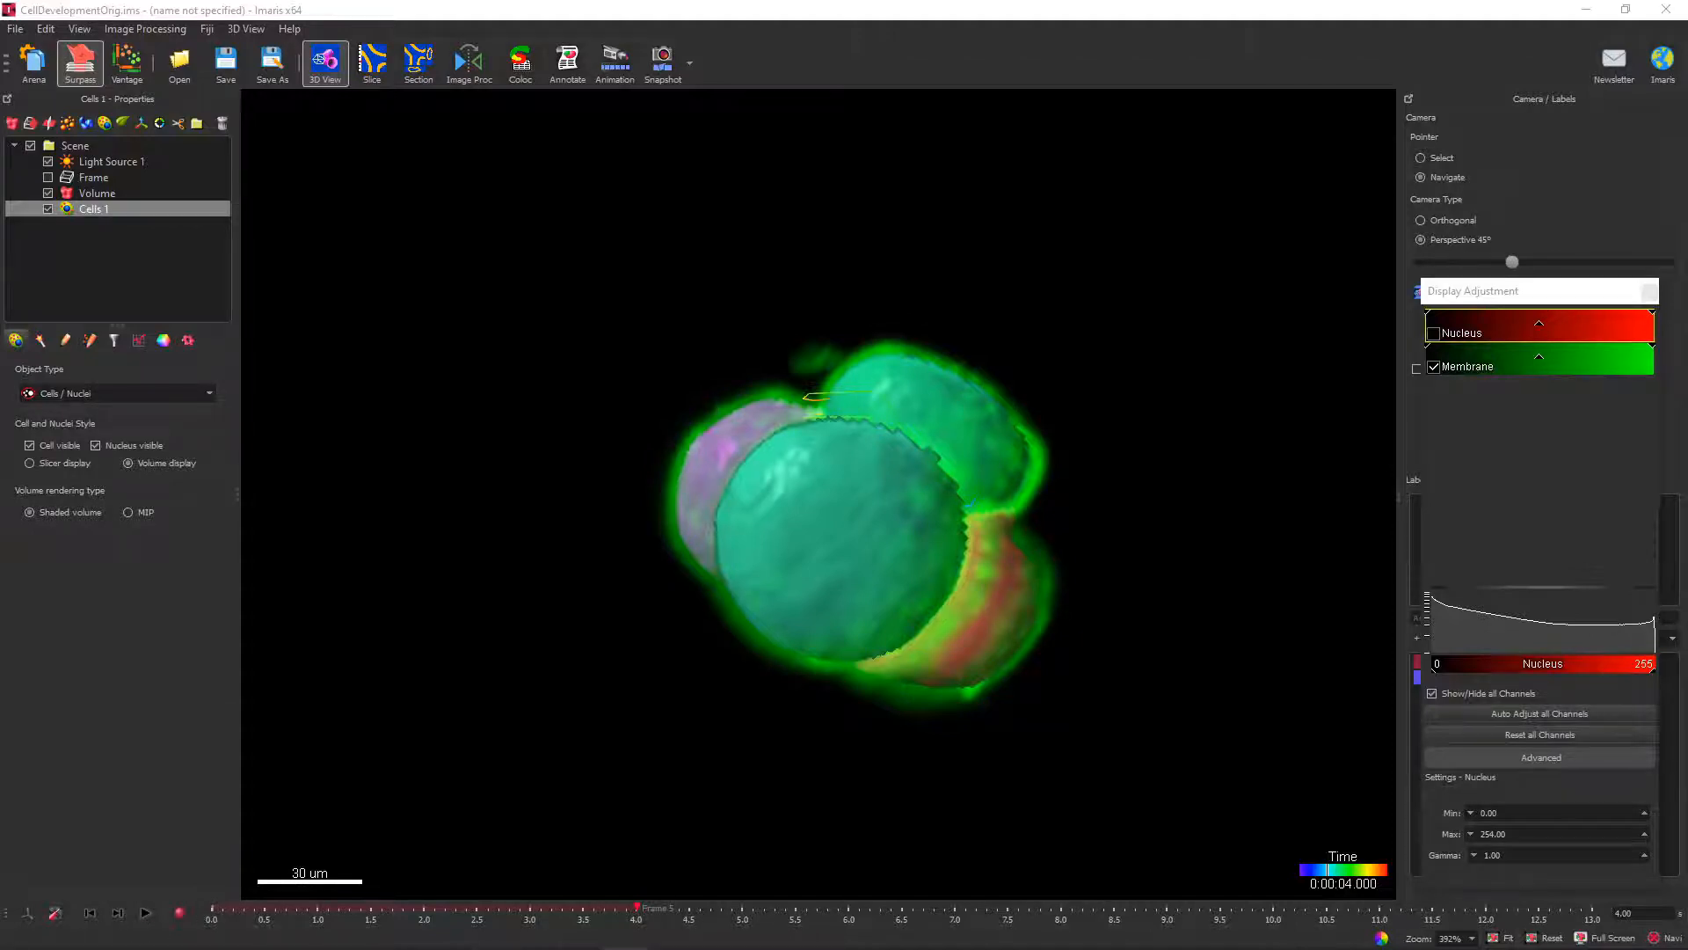
Color the cells by Track ID and compare them at time points 7 and 5.
{"action": "left_click_drag", "start_coordinate": [844, 527], "coordinate": [747, 532]}
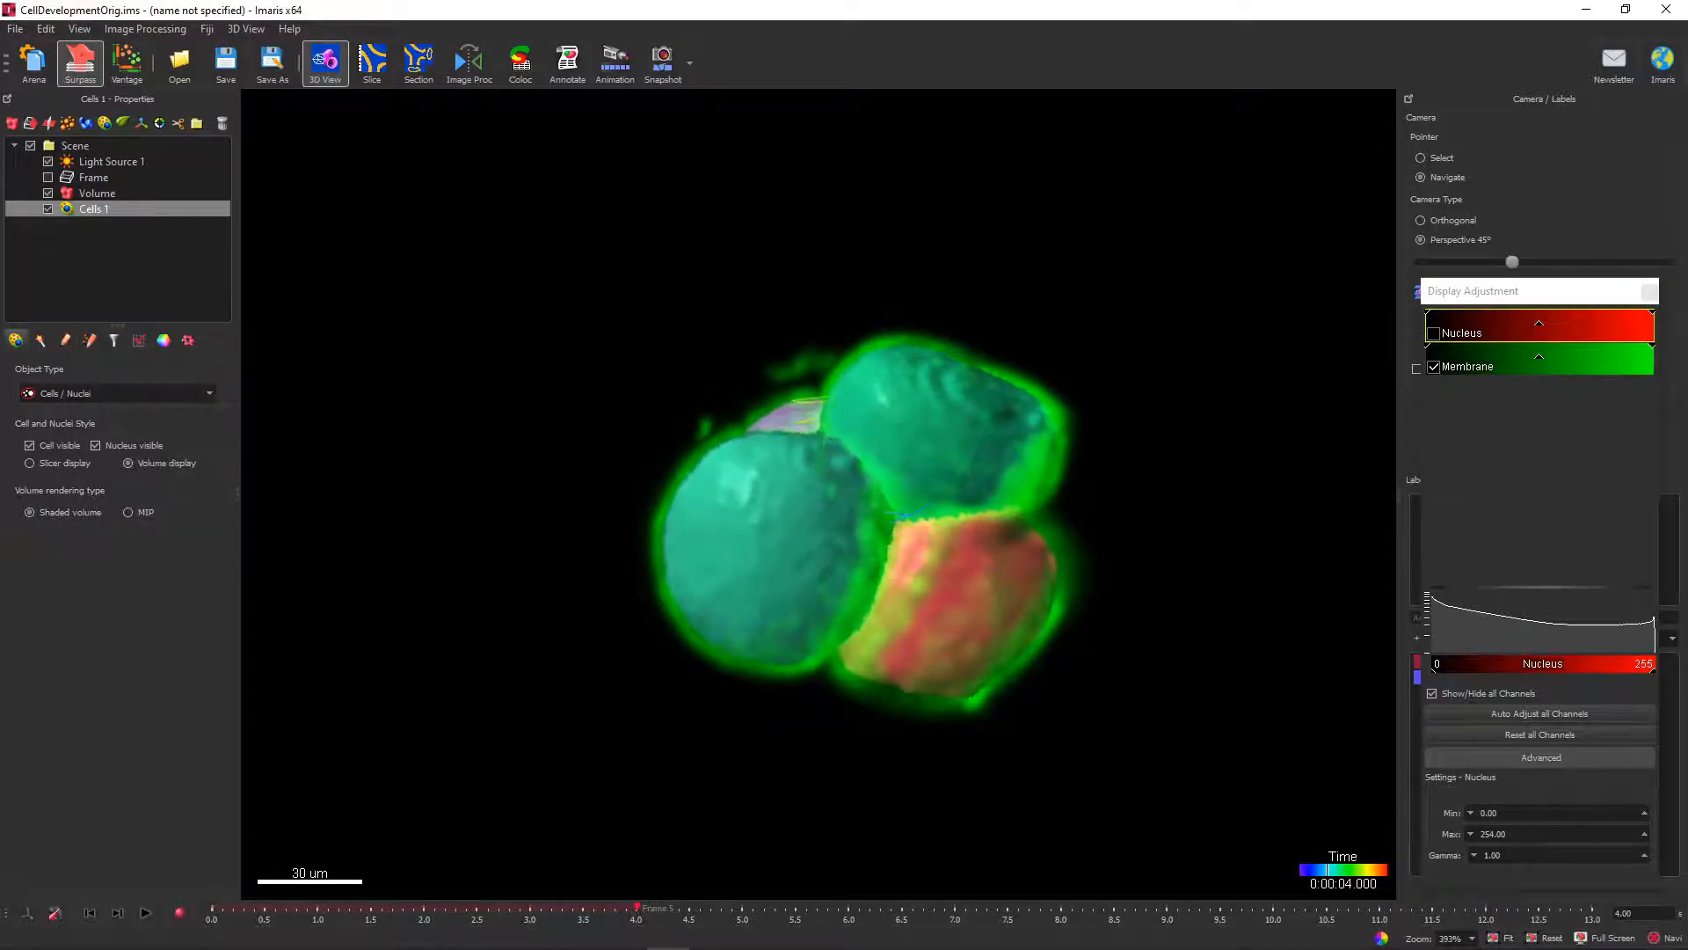
{"action": "left_click", "coordinate": [163, 340]}
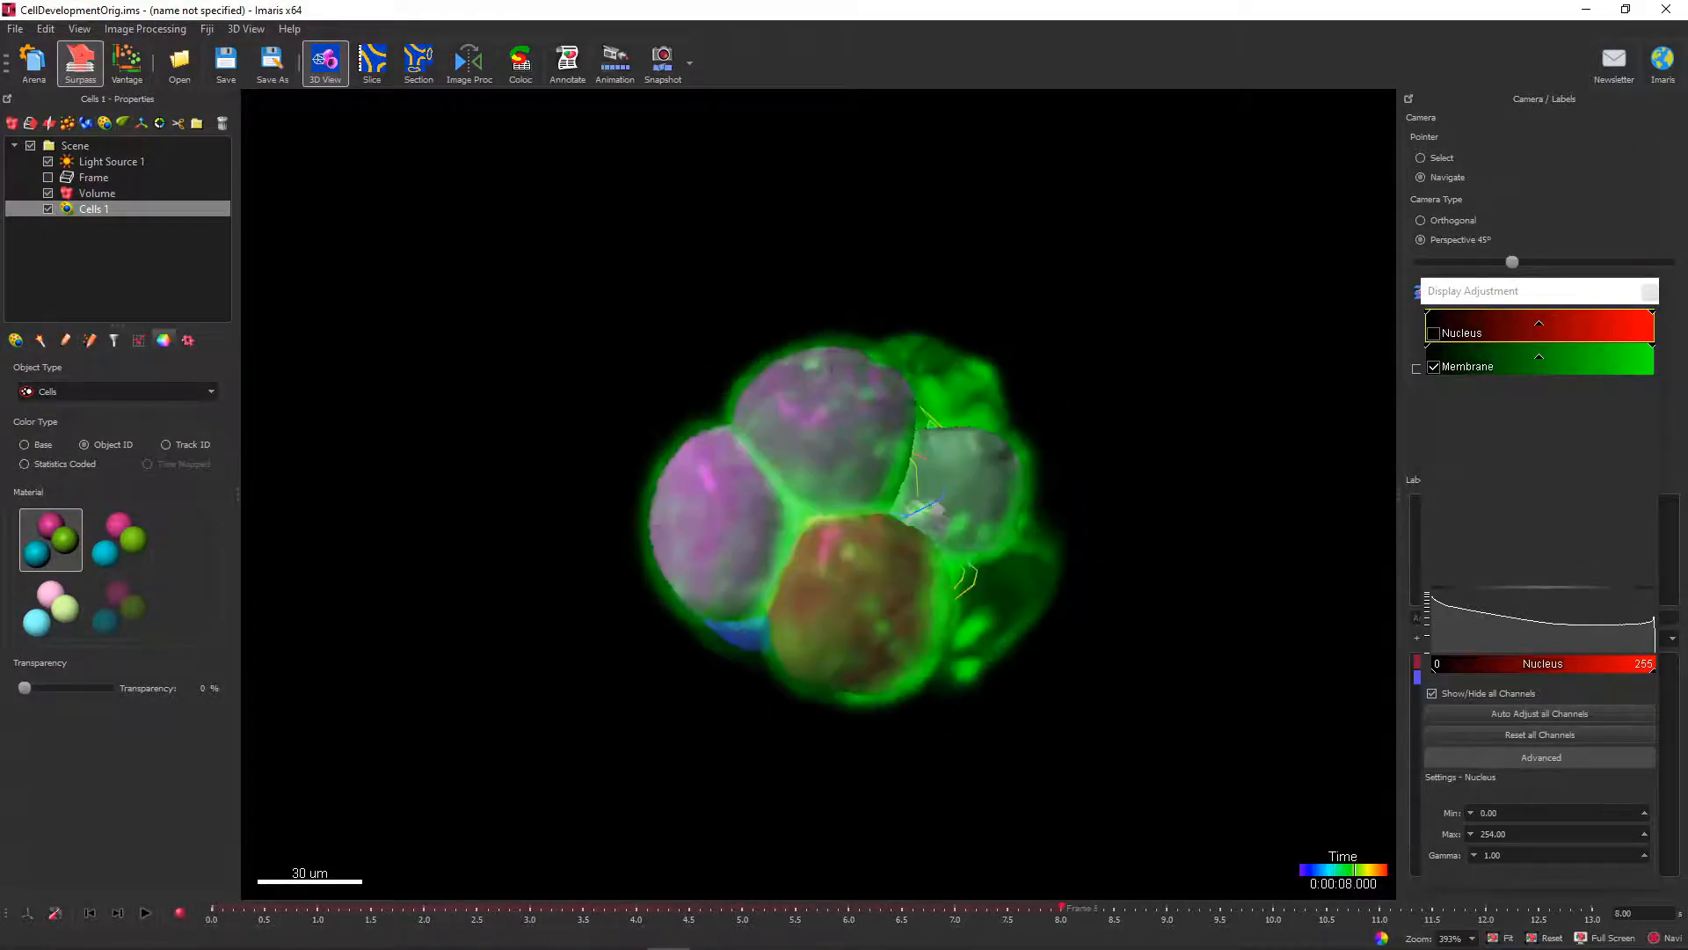
{"action": "left_click_drag", "start_coordinate": [1062, 909], "coordinate": [955, 909]}
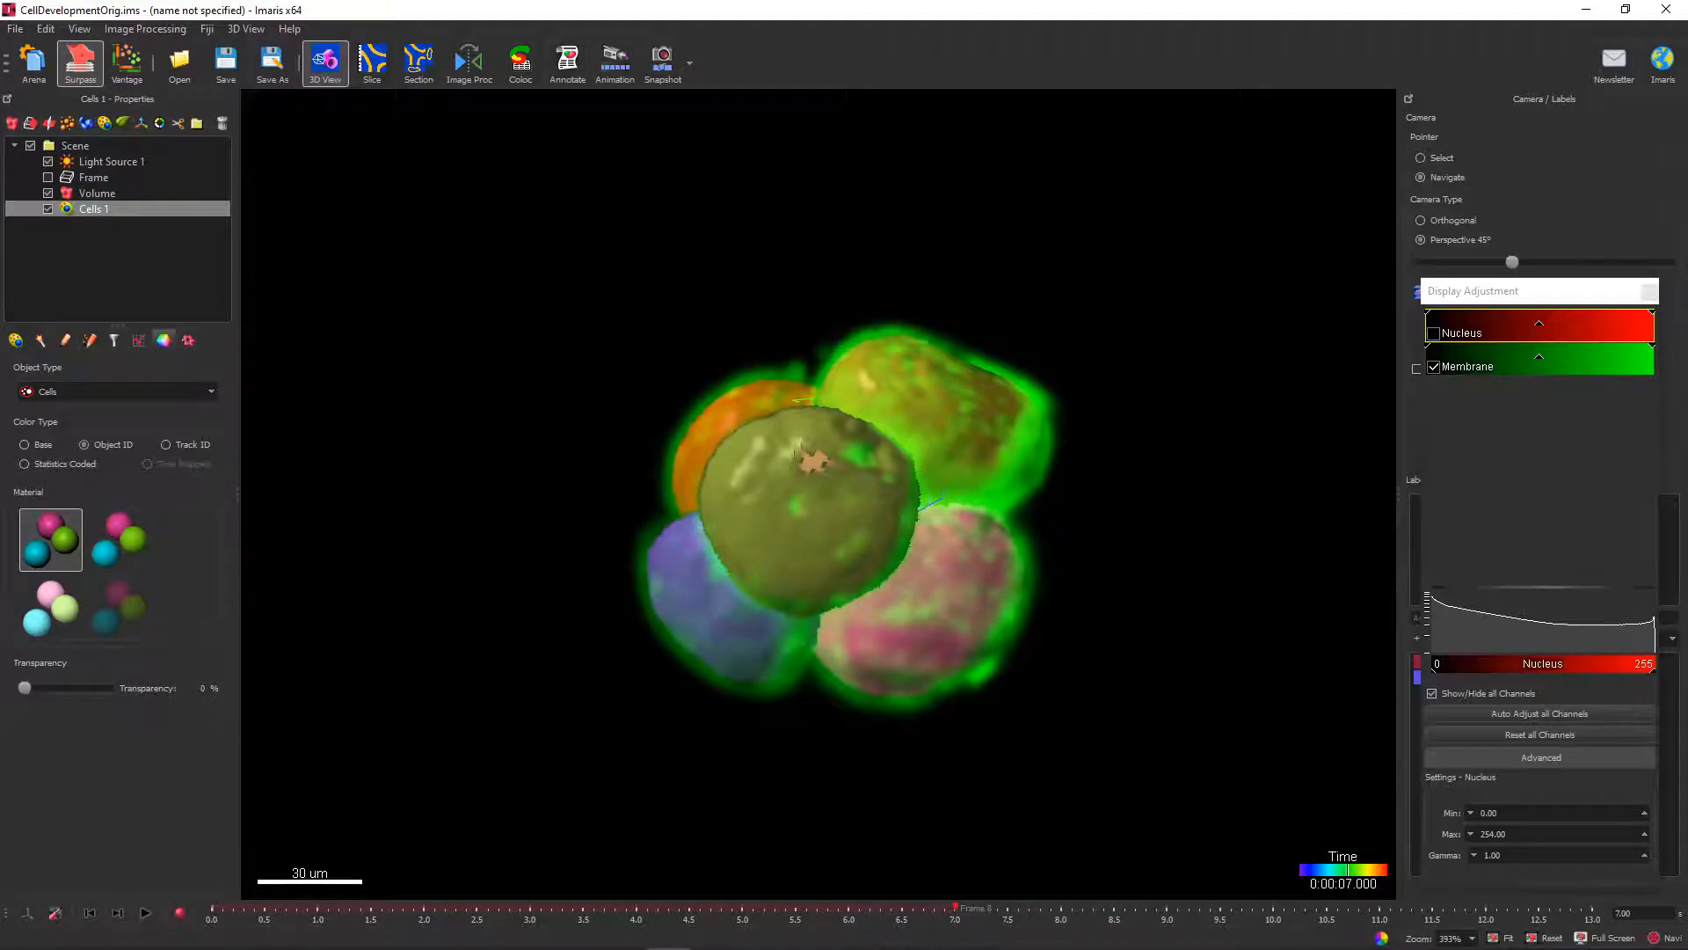
{"action": "left_click", "coordinate": [167, 445]}
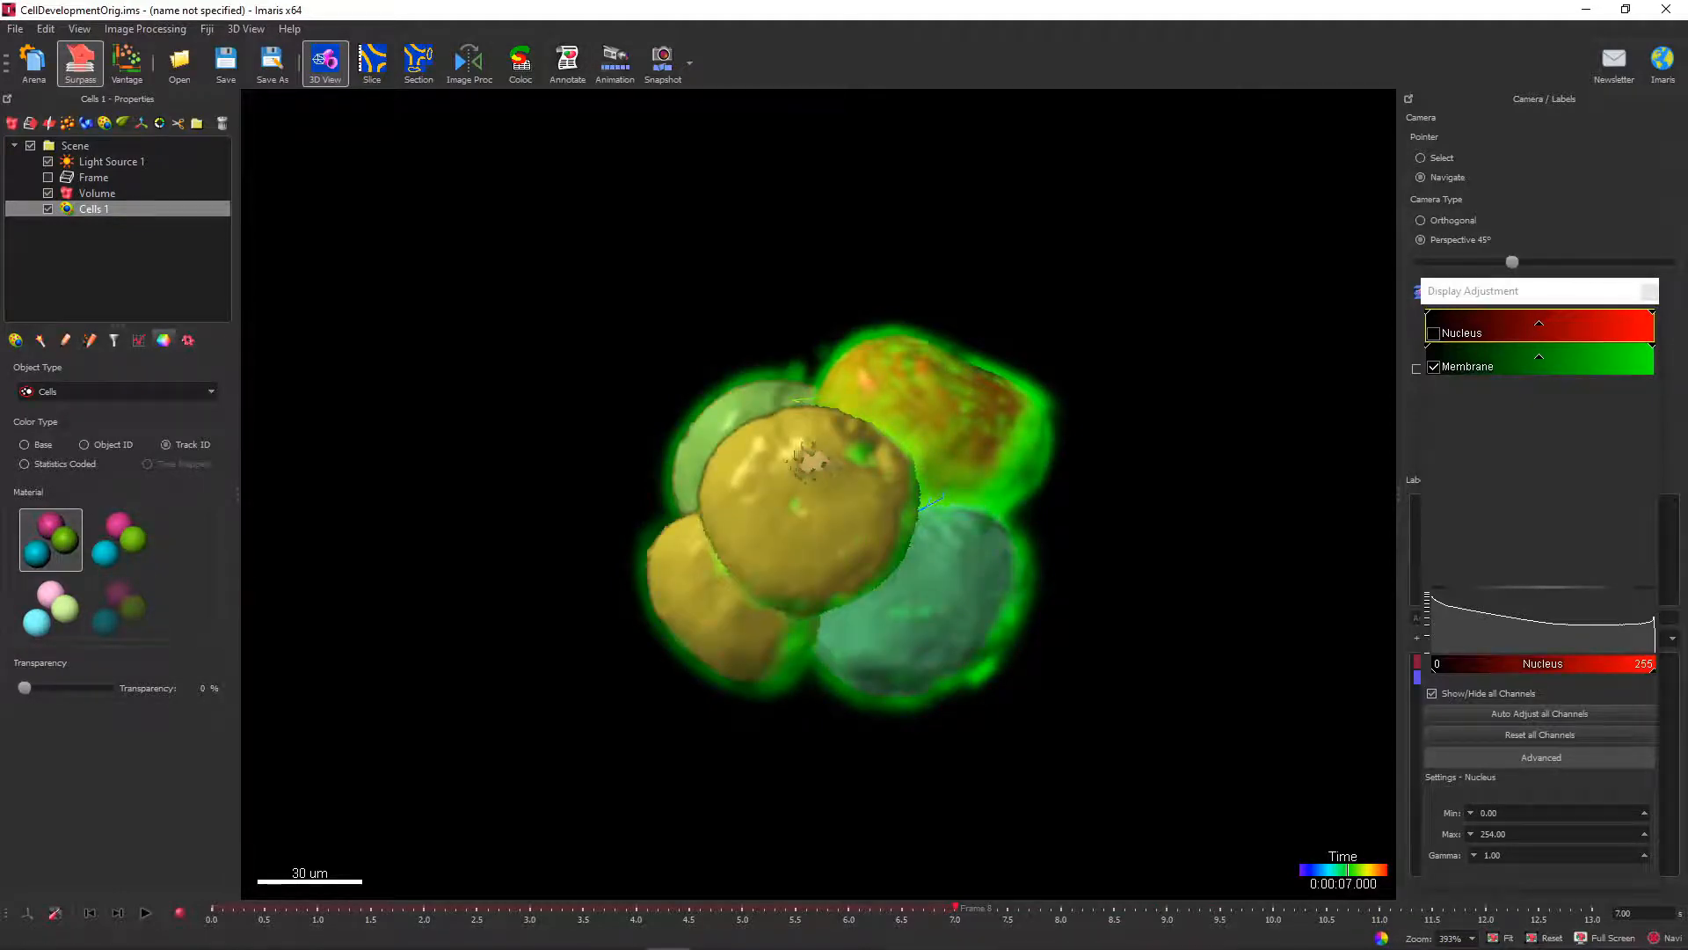
{"action": "mouse_move", "coordinate": [955, 909]}
{"action": "left_mouse_down"}
{"action": "mouse_move", "coordinate": [318, 909]}
{"action": "mouse_move", "coordinate": [743, 909]}
{"action": "left_mouse_up"}
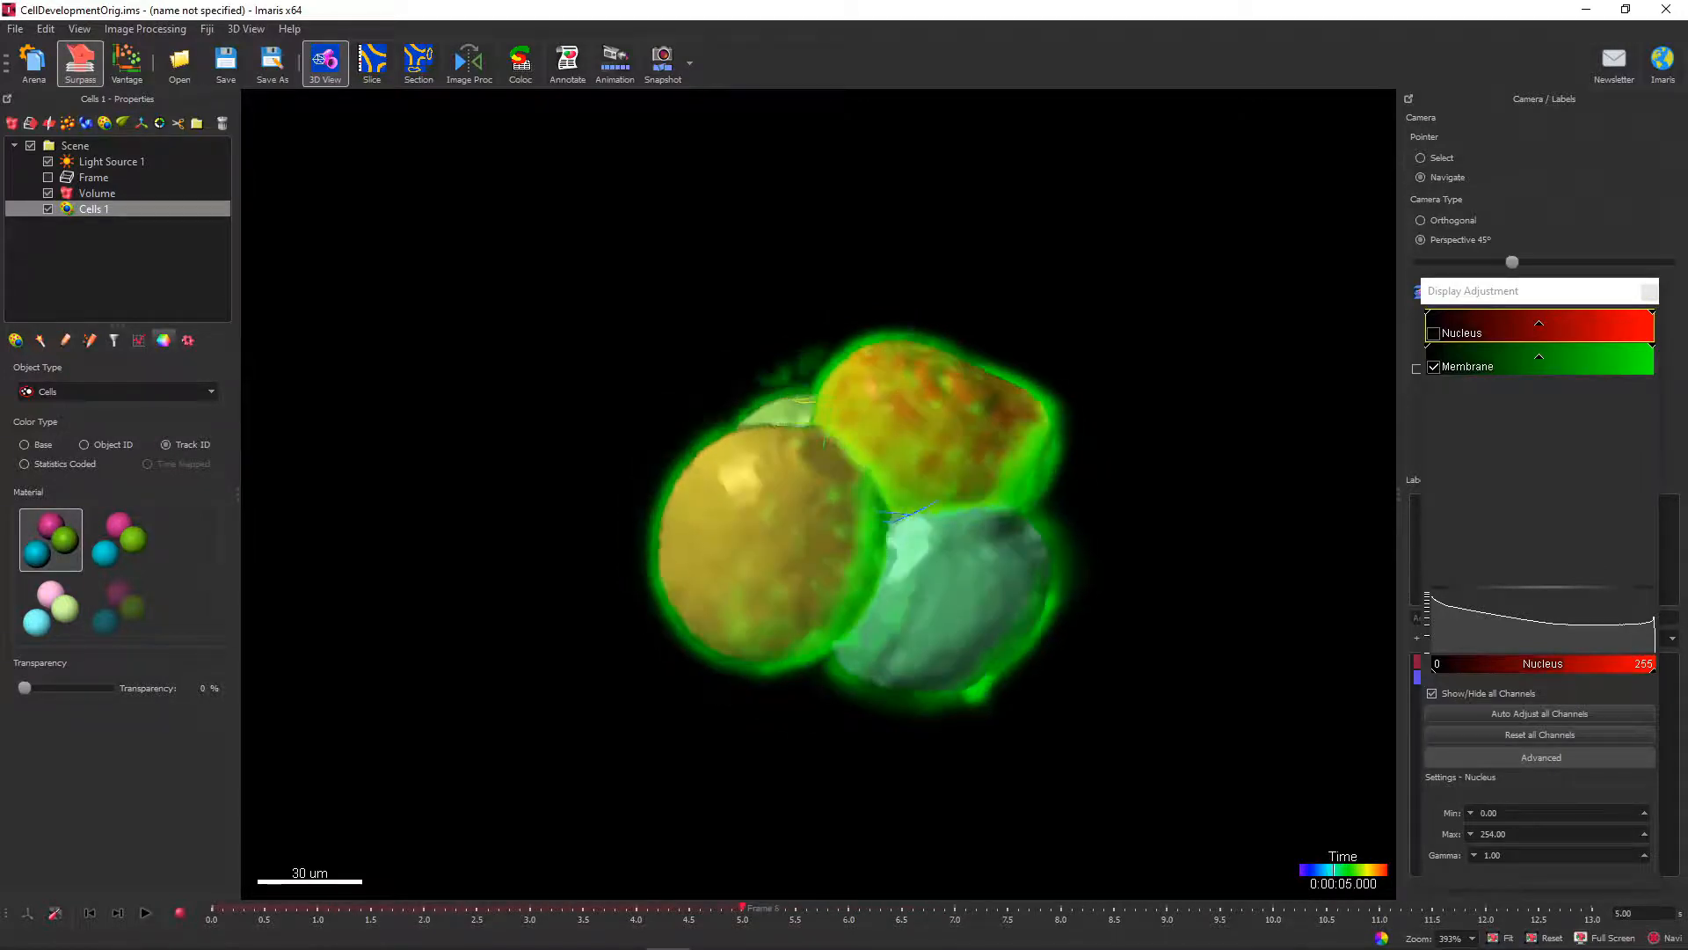
Hide the Membrane channel and play the time series to examine the tracked cells.
{"action": "left_click", "coordinate": [1434, 367]}
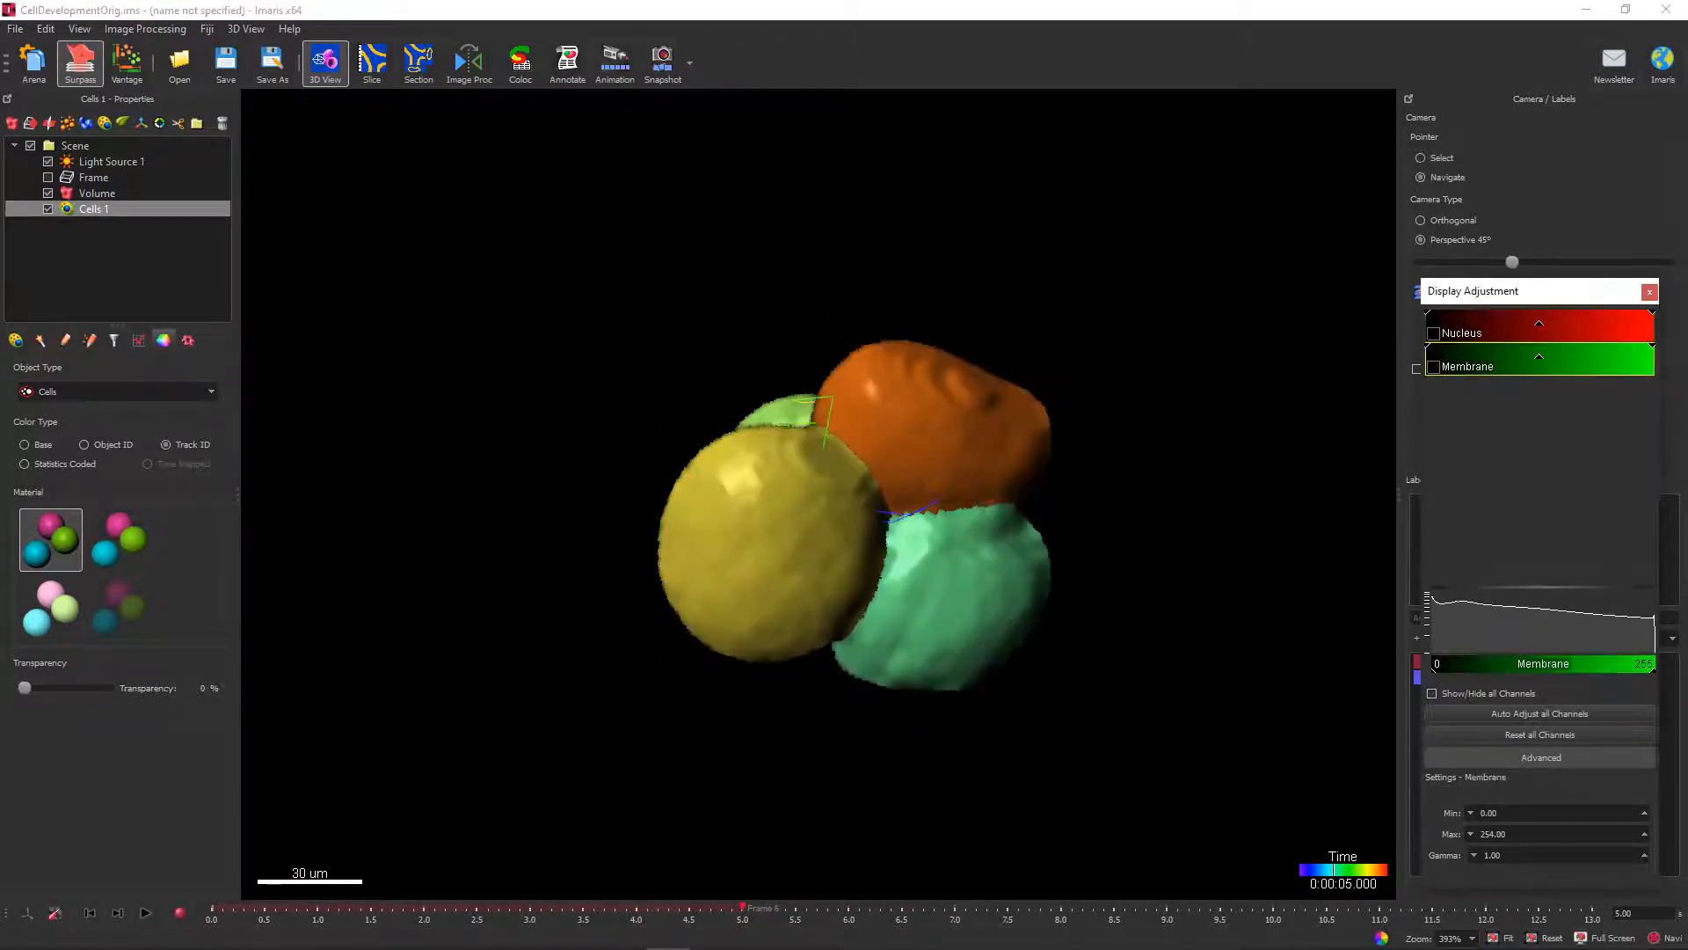
{"action": "left_click", "coordinate": [145, 912]}
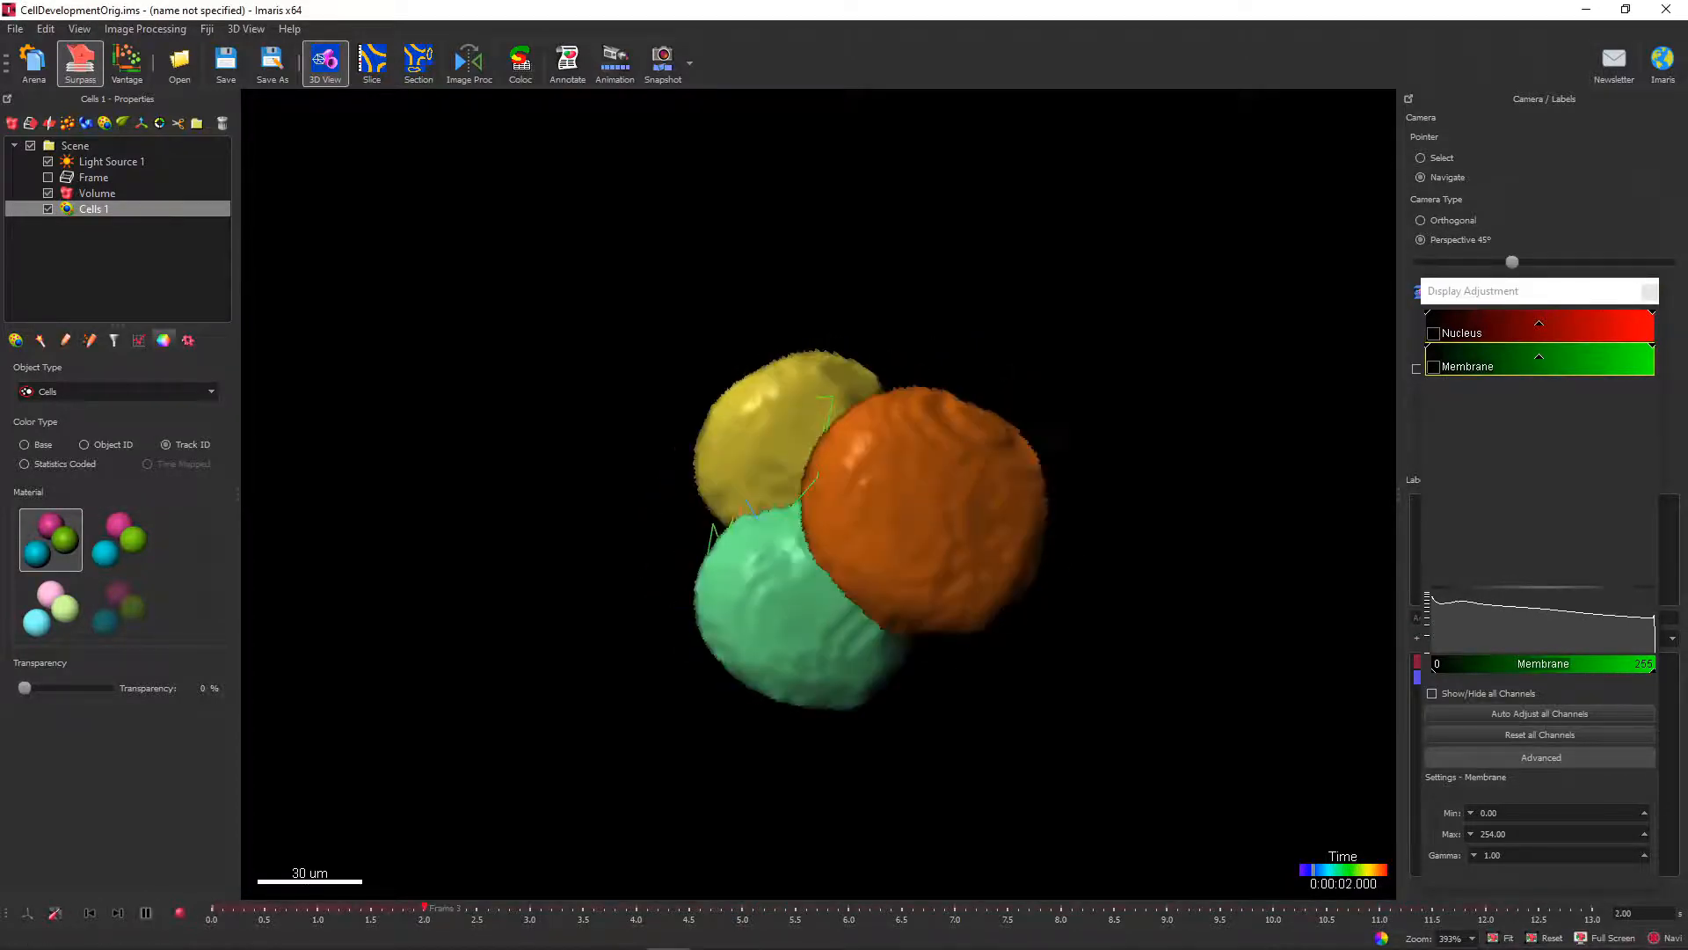
{"action": "left_click", "coordinate": [145, 913]}
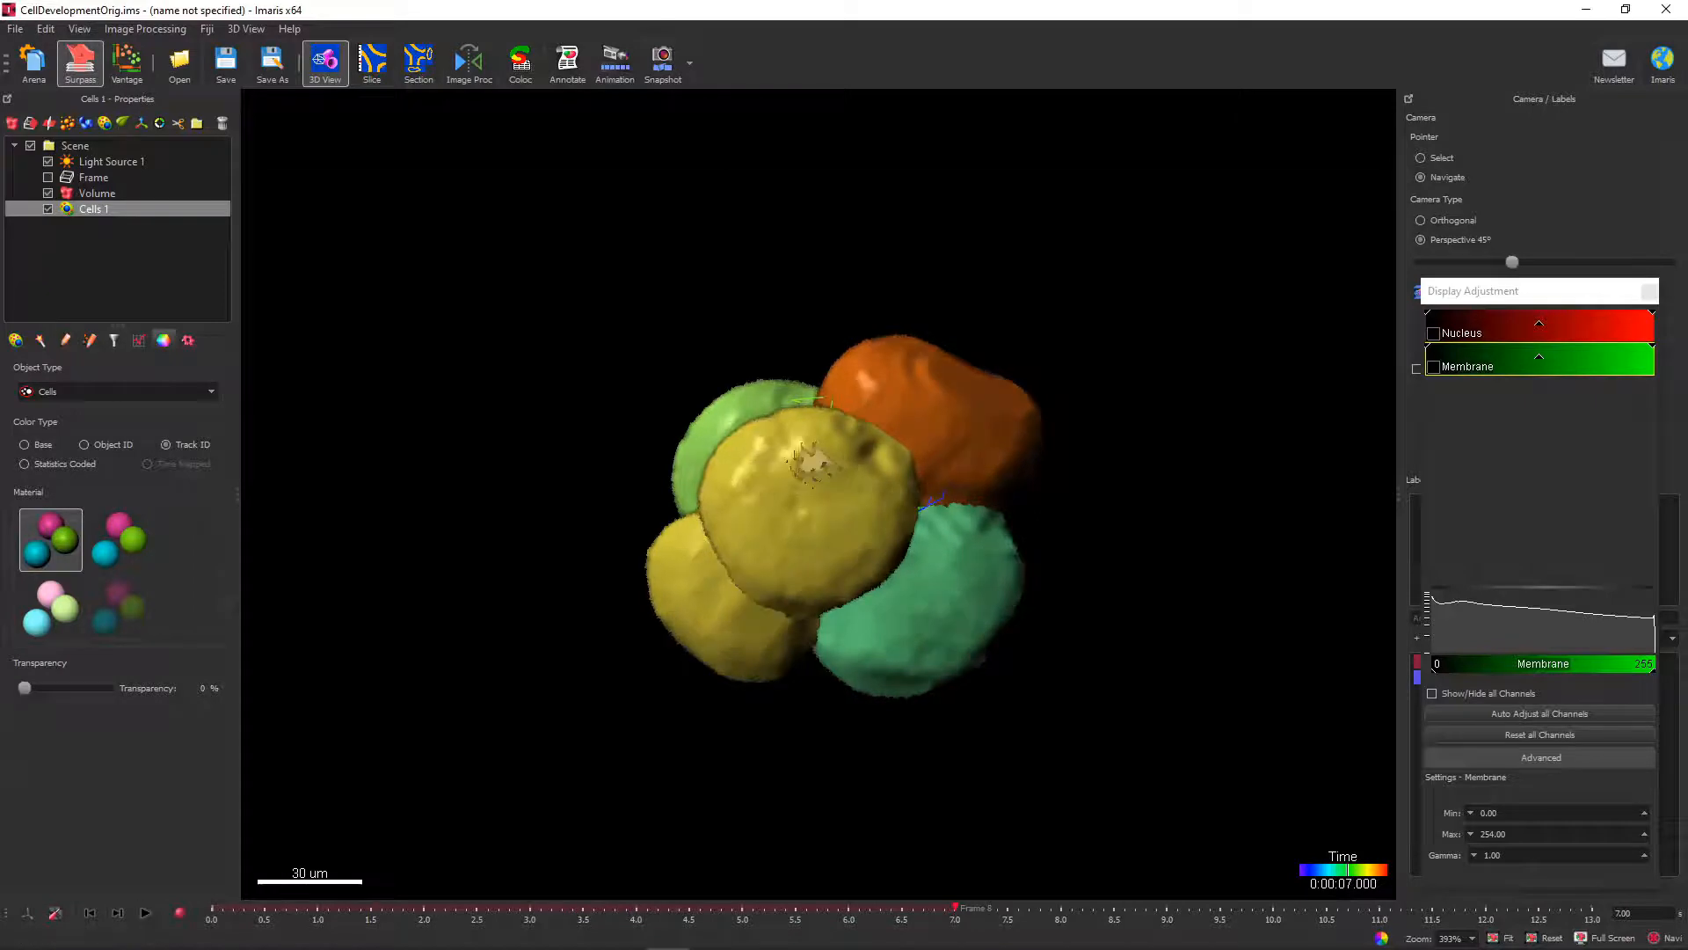
{"action": "left_click", "coordinate": [145, 912]}
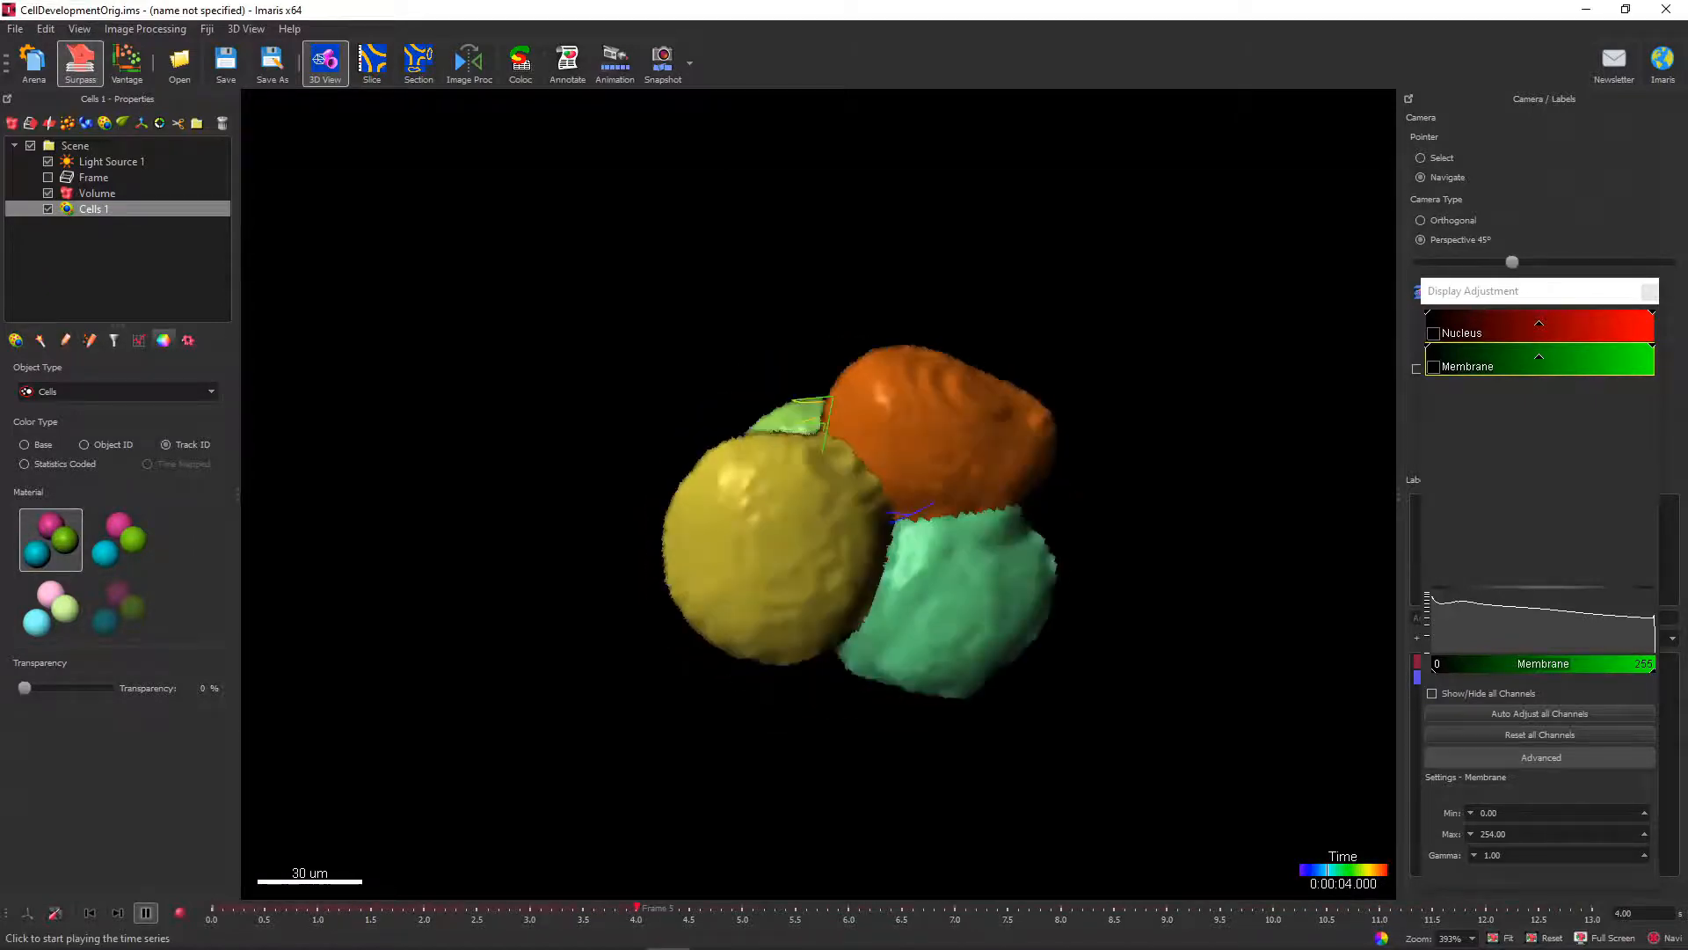
{"action": "left_click", "coordinate": [146, 912]}
{"action": "left_click", "coordinate": [145, 912]}
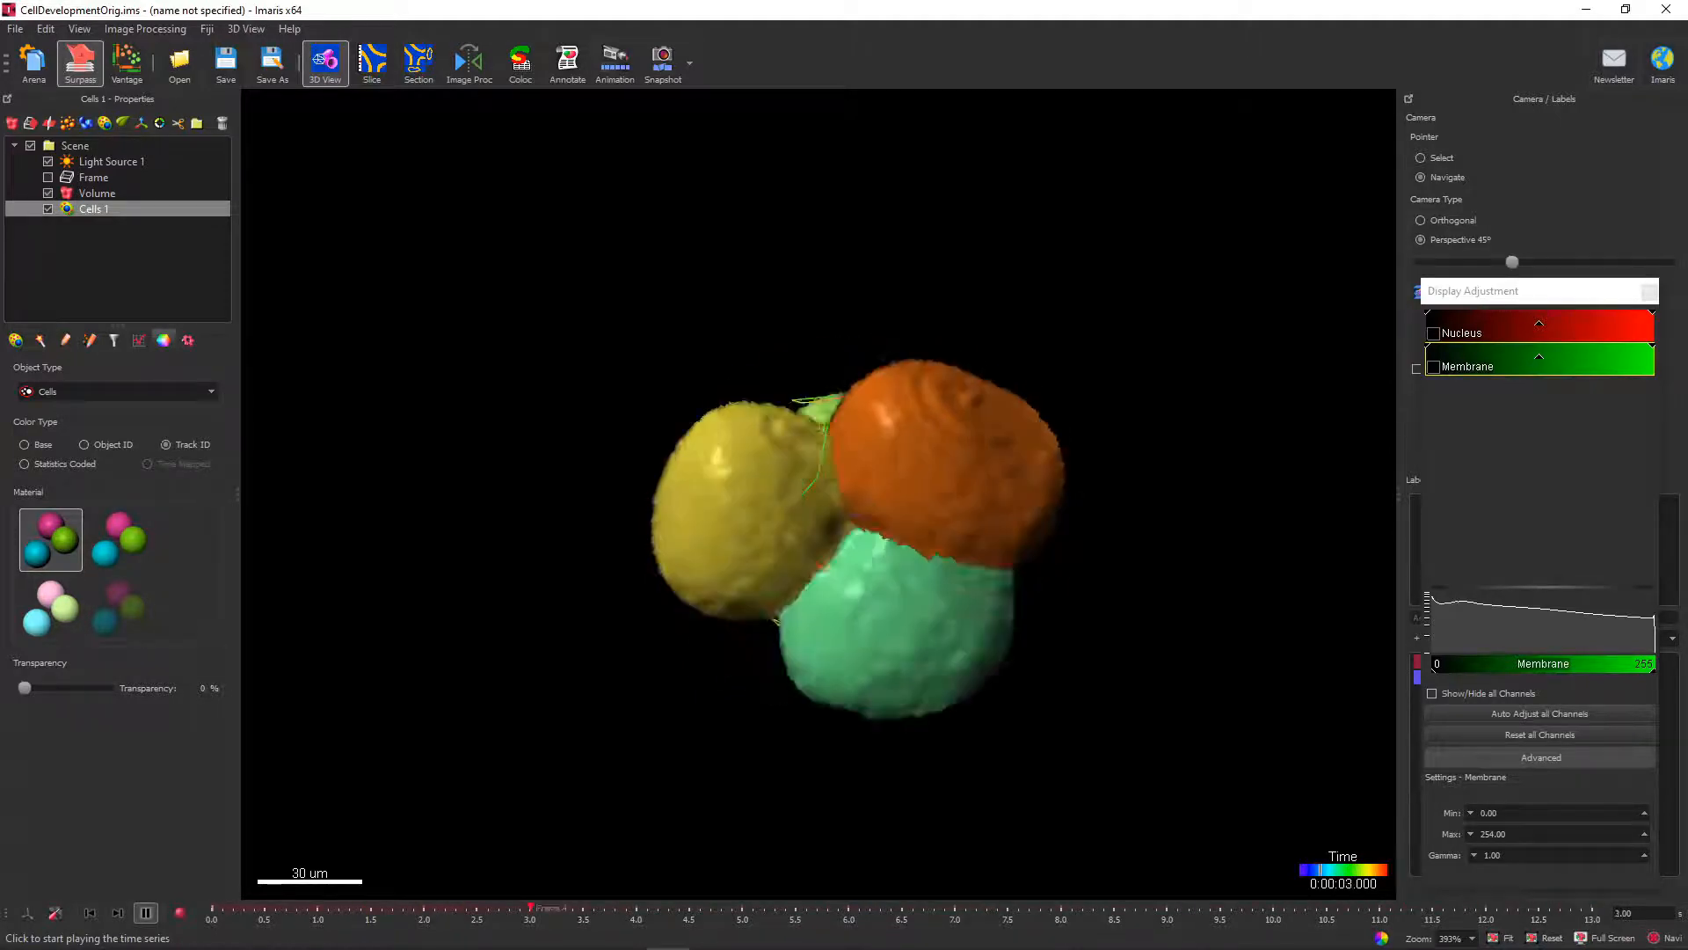
{"action": "left_click", "coordinate": [145, 913]}
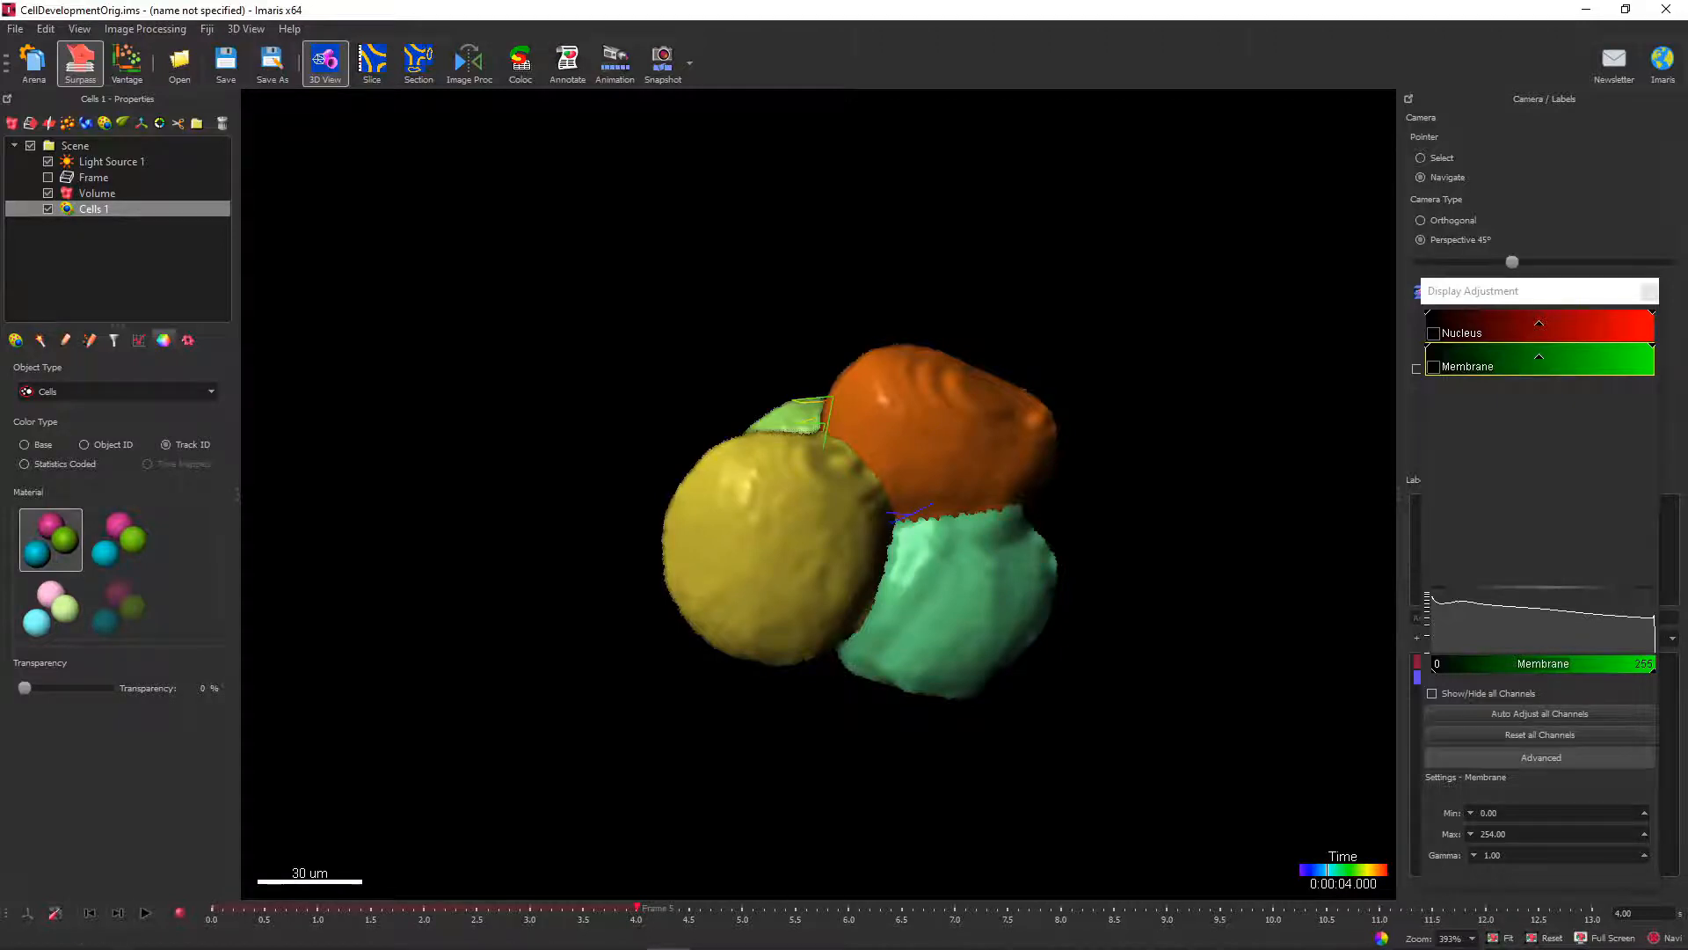
{"action": "left_click", "coordinate": [146, 913]}
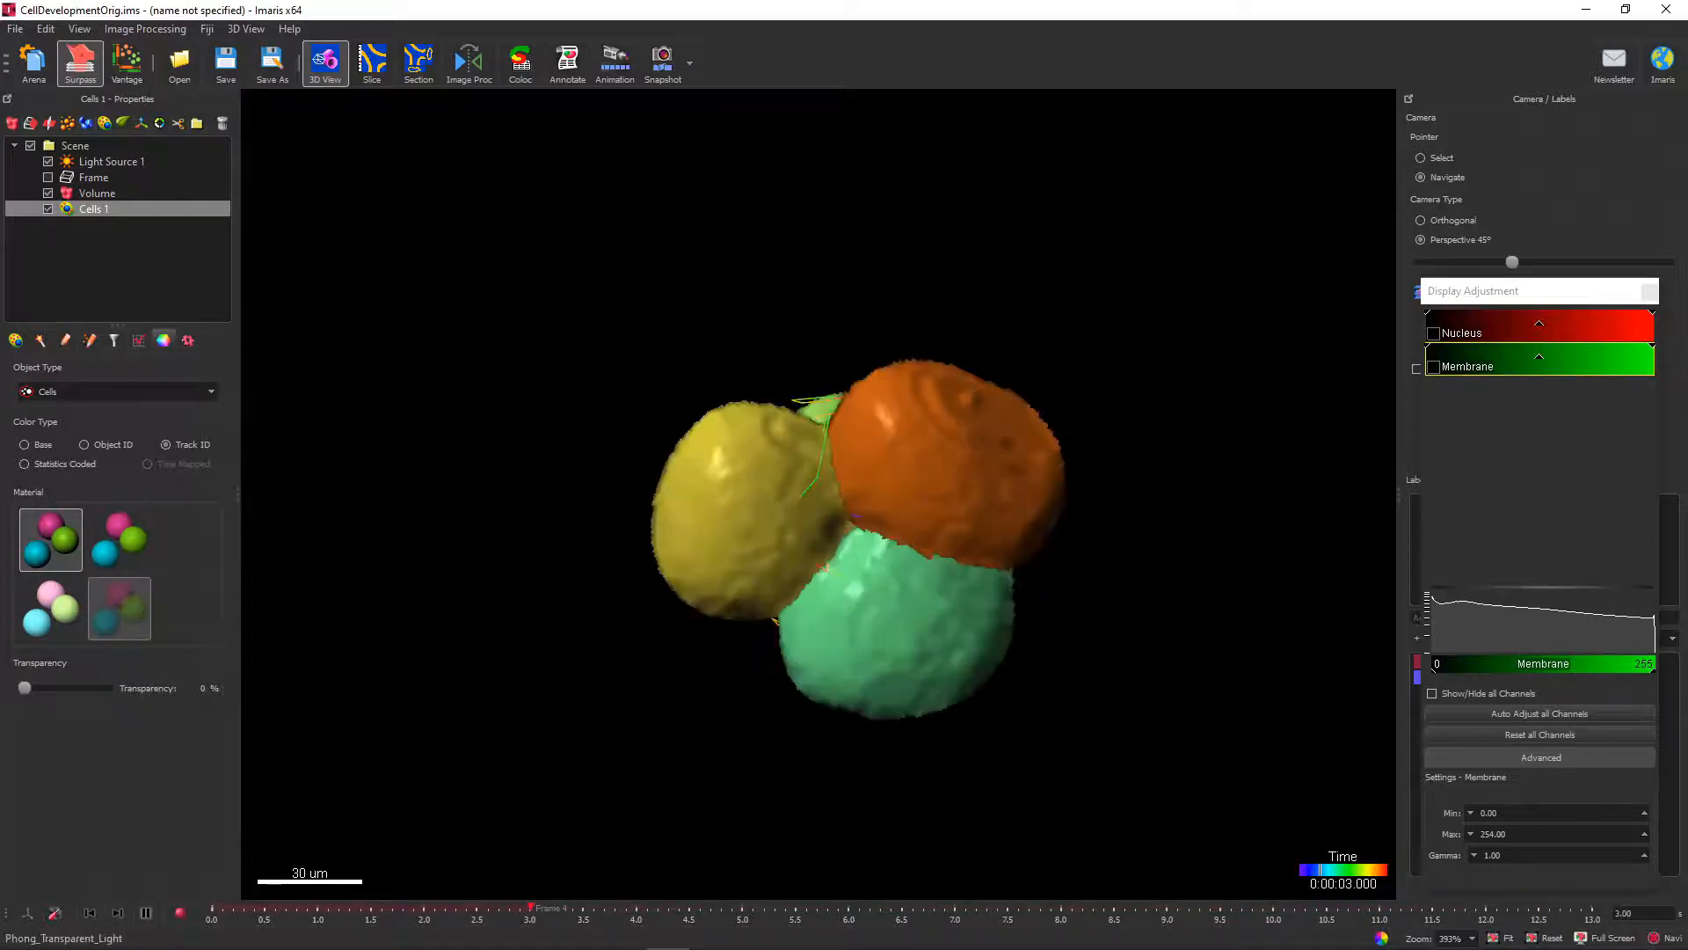
Try the Phong_Transparent_Light material on the cells, restore the opaque material and replay the time series.
{"action": "left_click", "coordinate": [120, 609]}
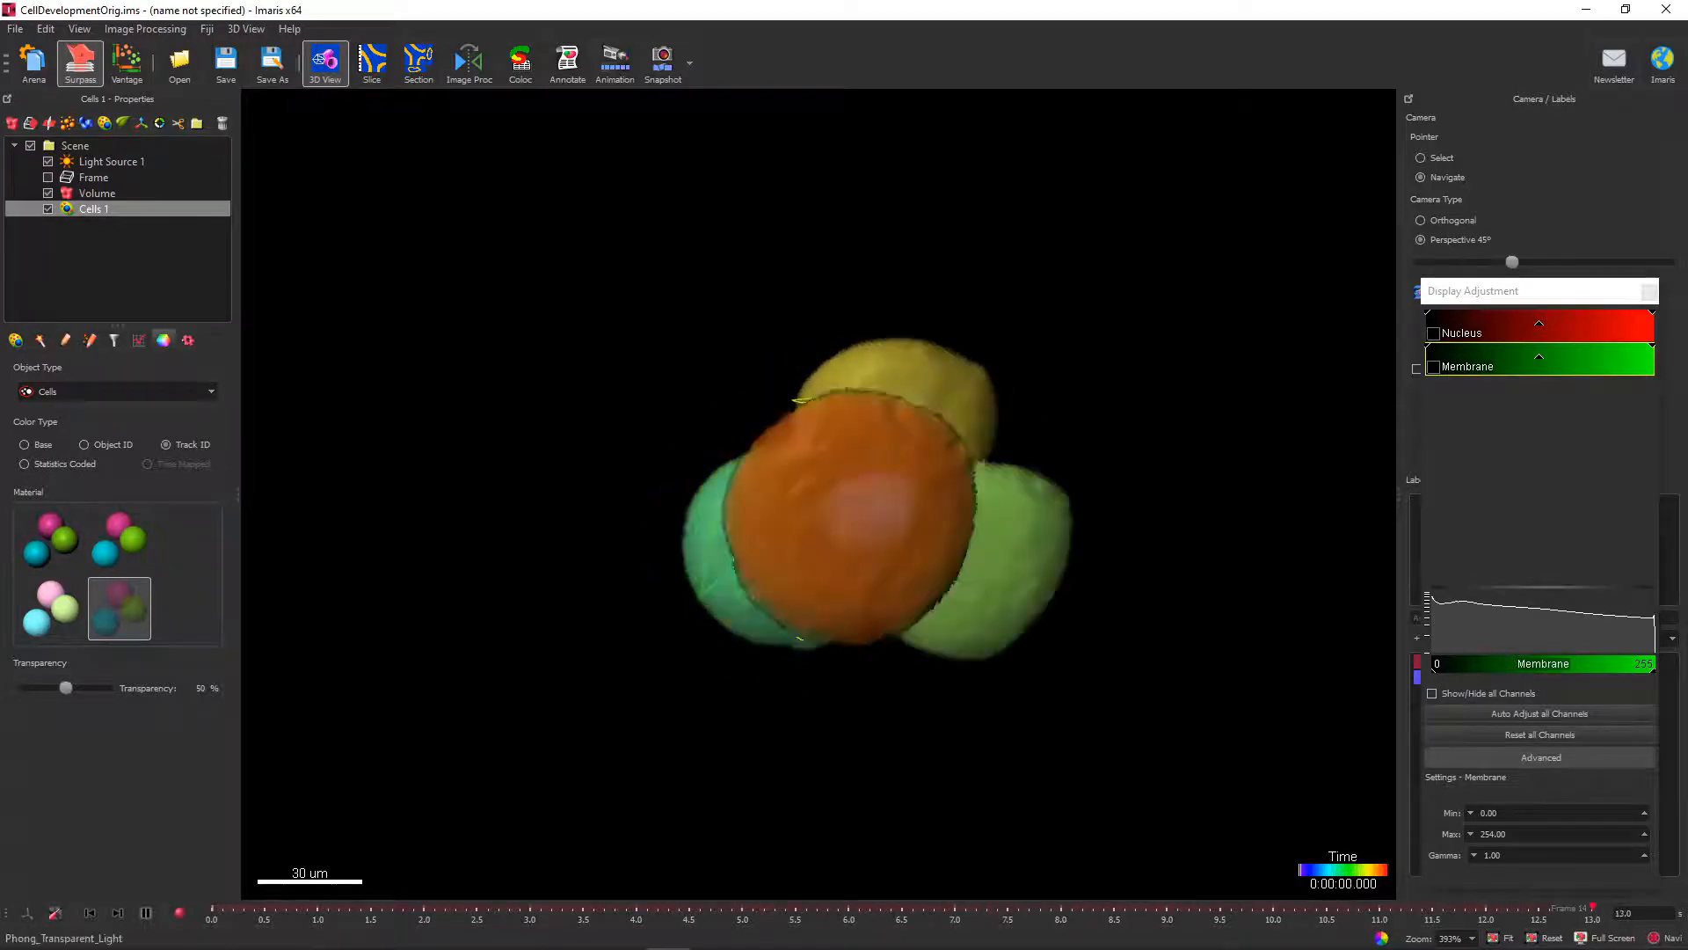
{"action": "left_click", "coordinate": [50, 539]}
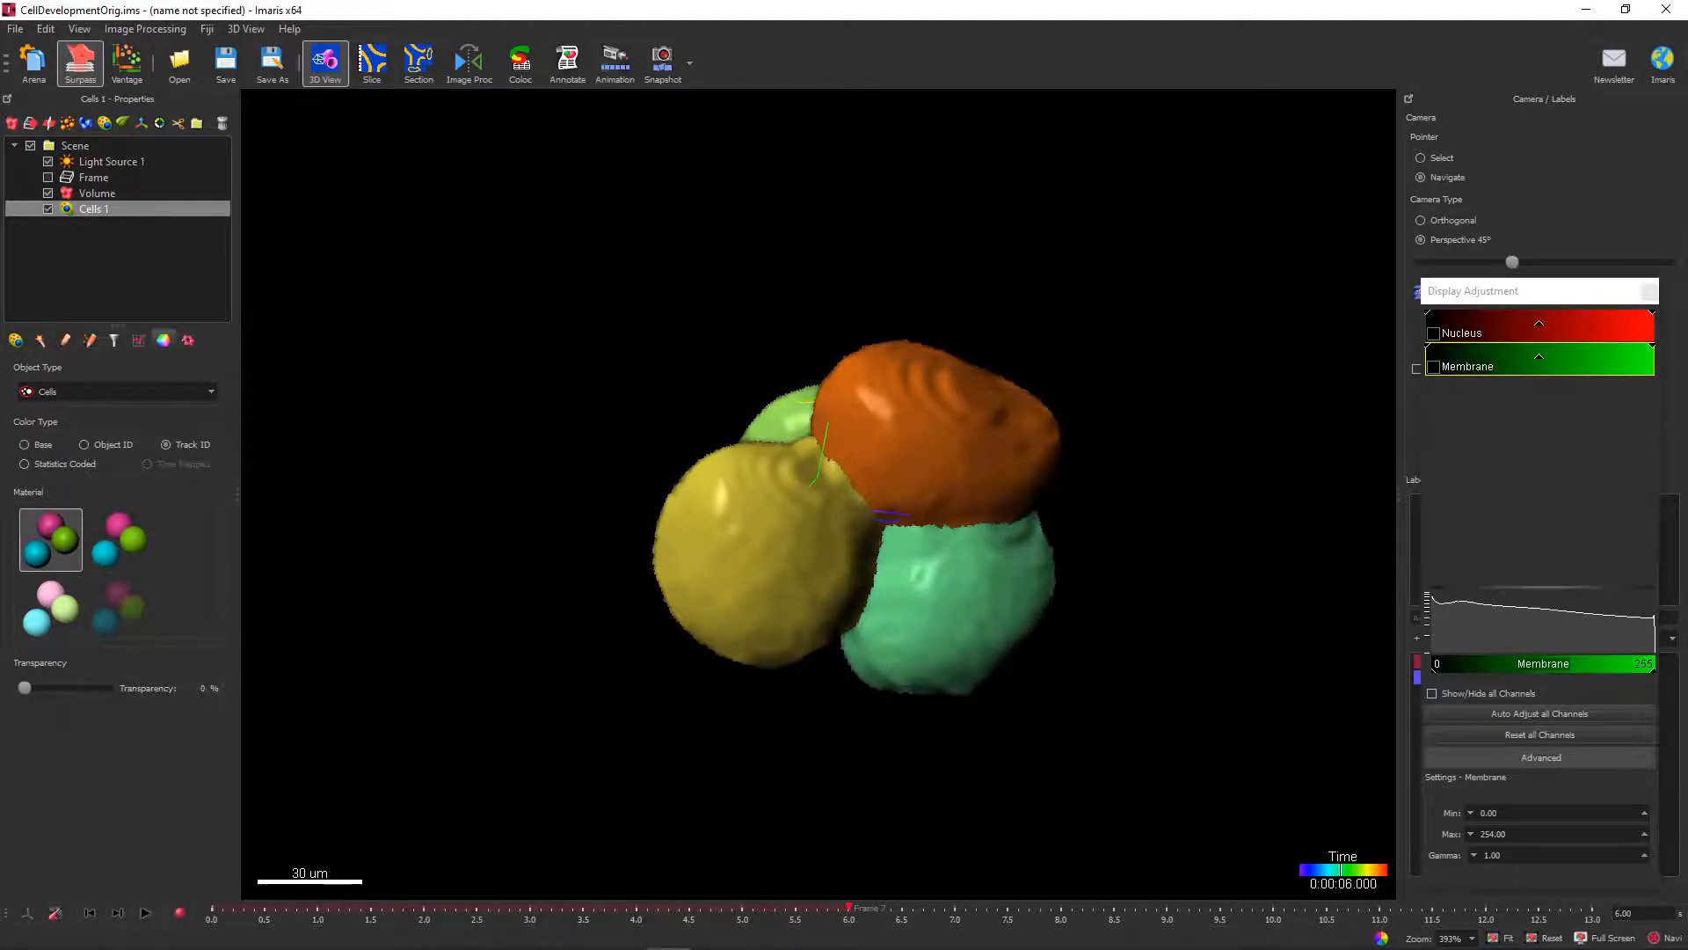
{"action": "left_click", "coordinate": [145, 913]}
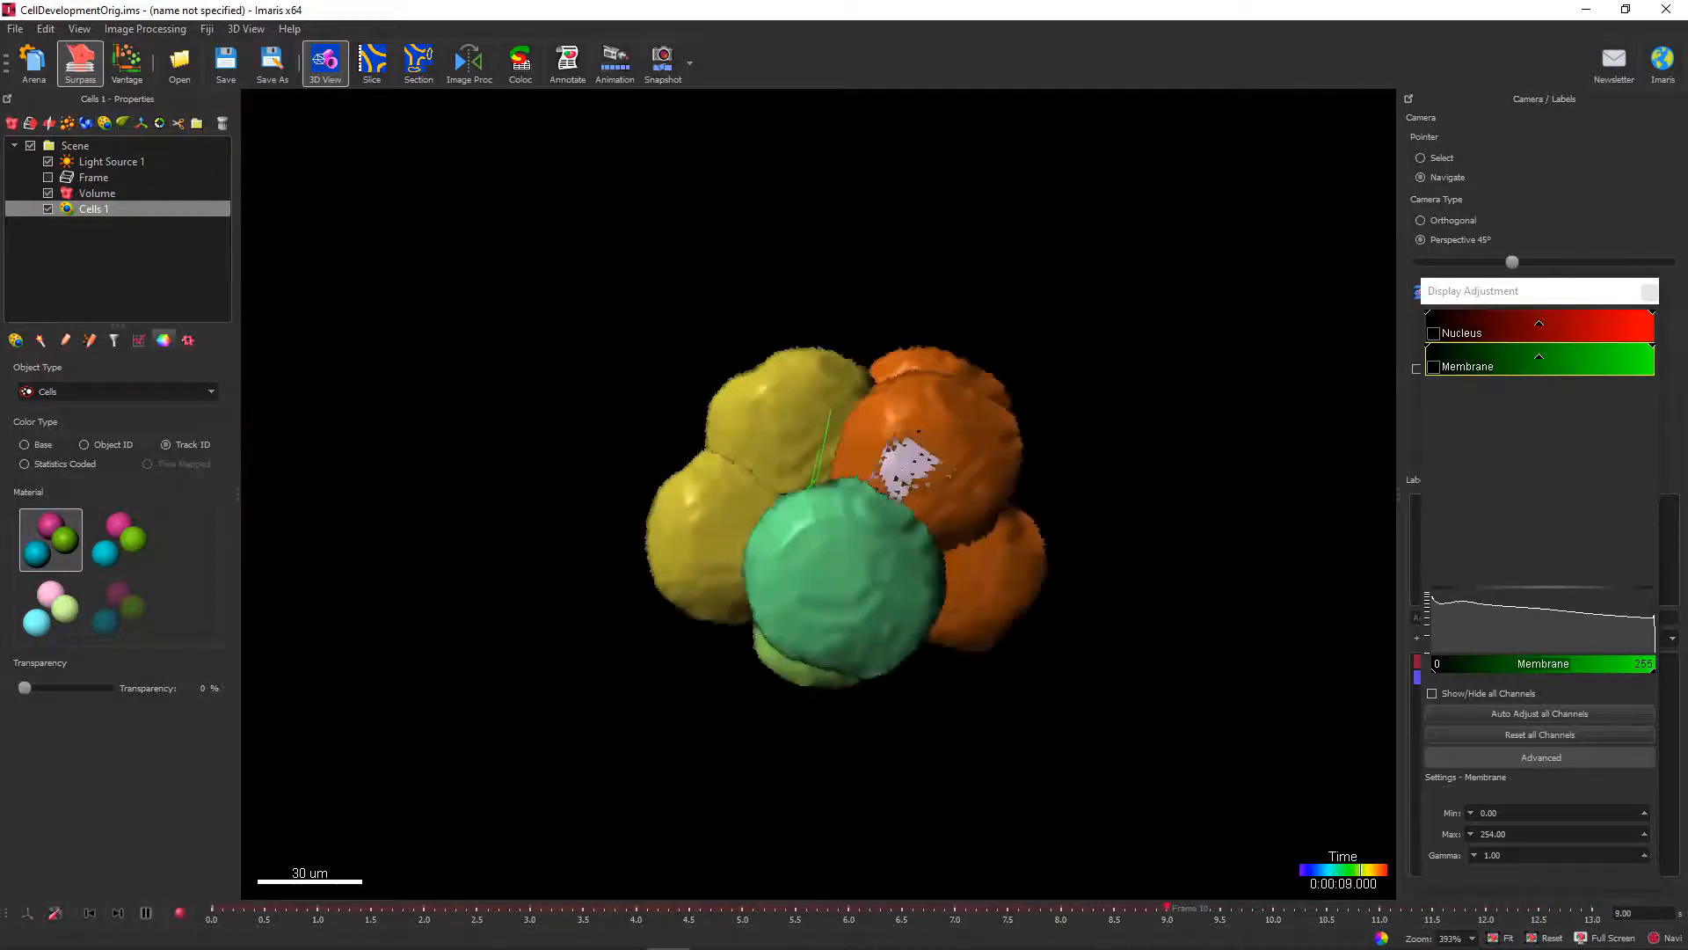
{"action": "left_click", "coordinate": [145, 913]}
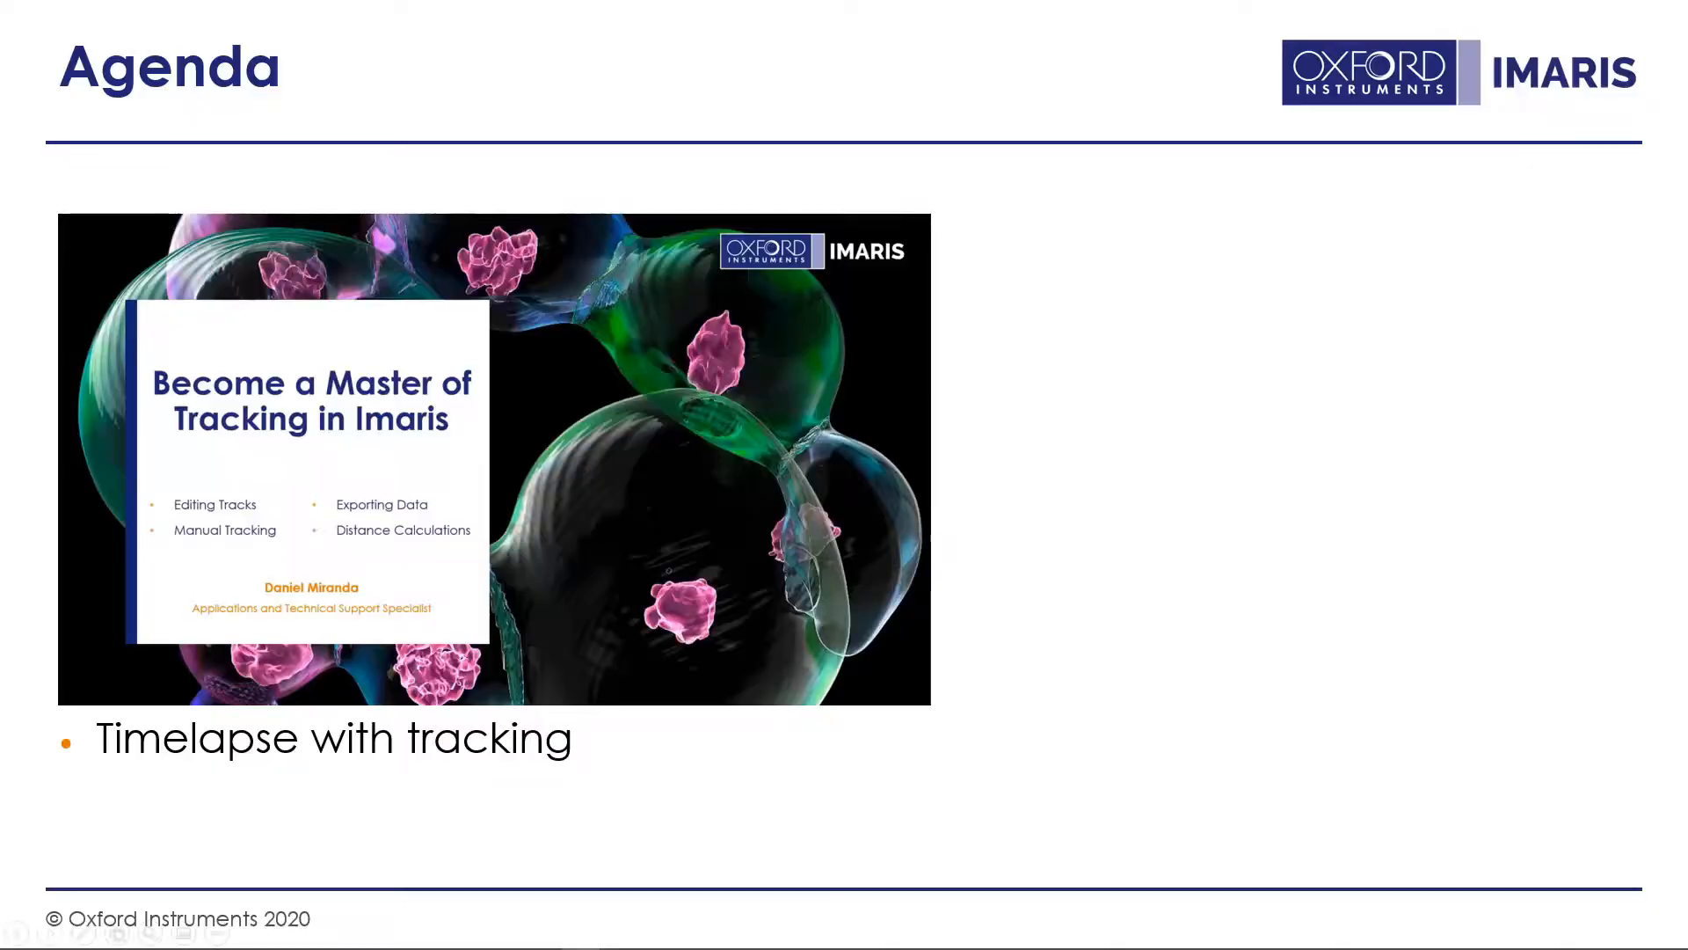
{"action": "key", "text": "Right"}
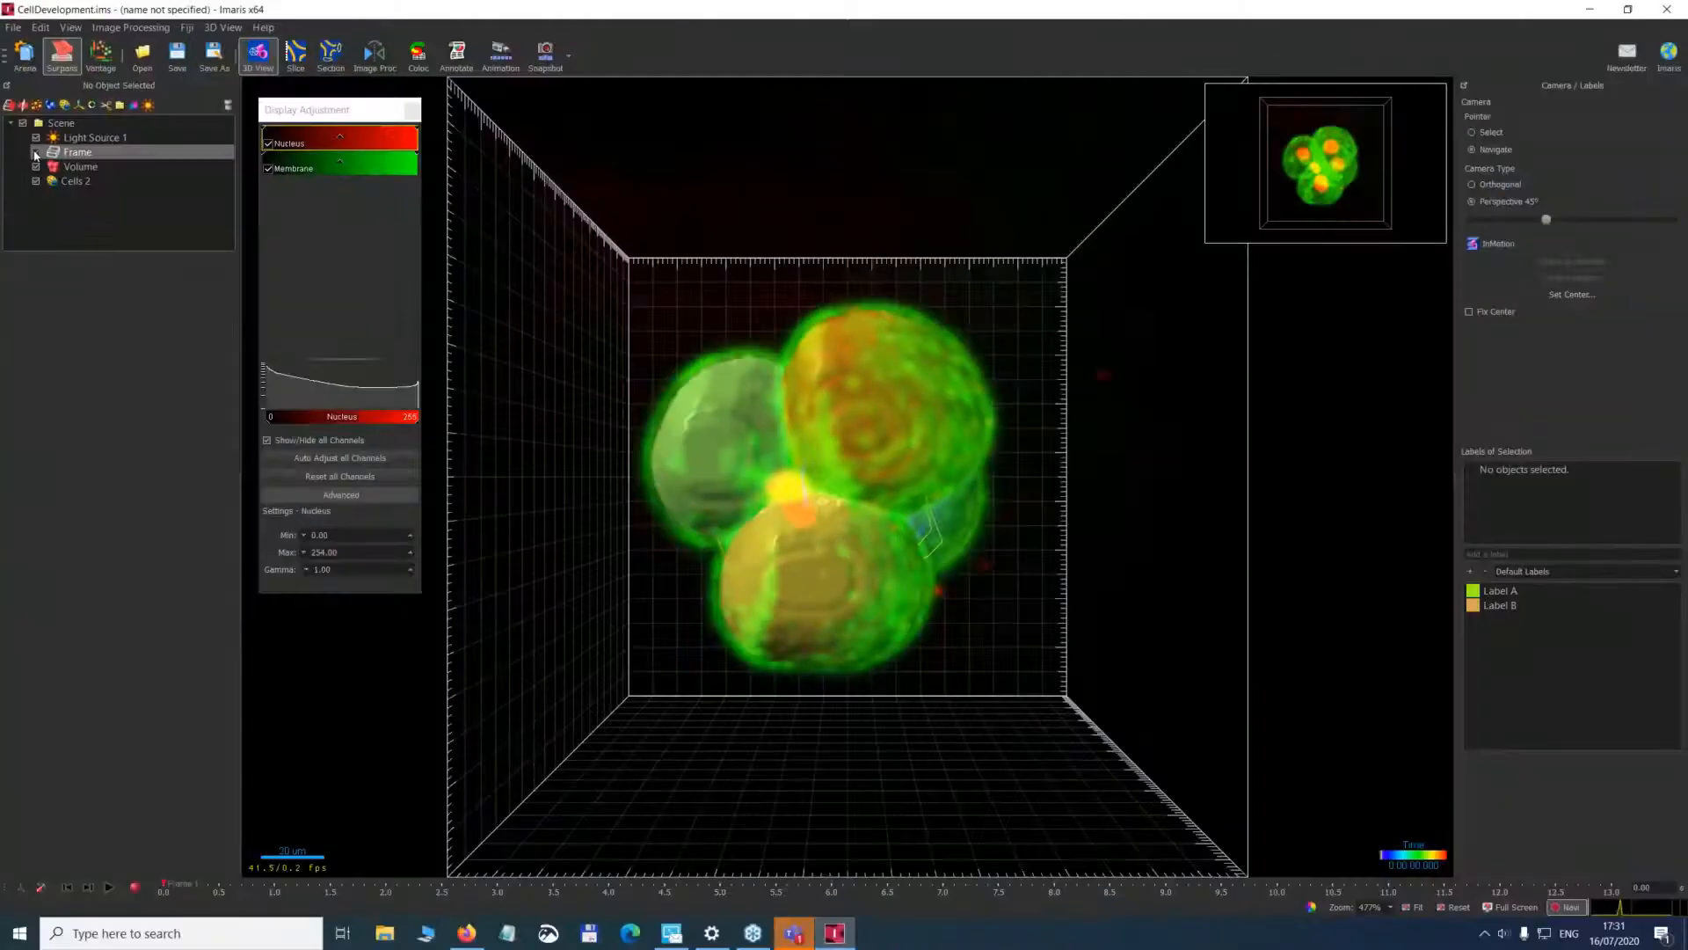
{"action": "left_click", "coordinate": [37, 153]}
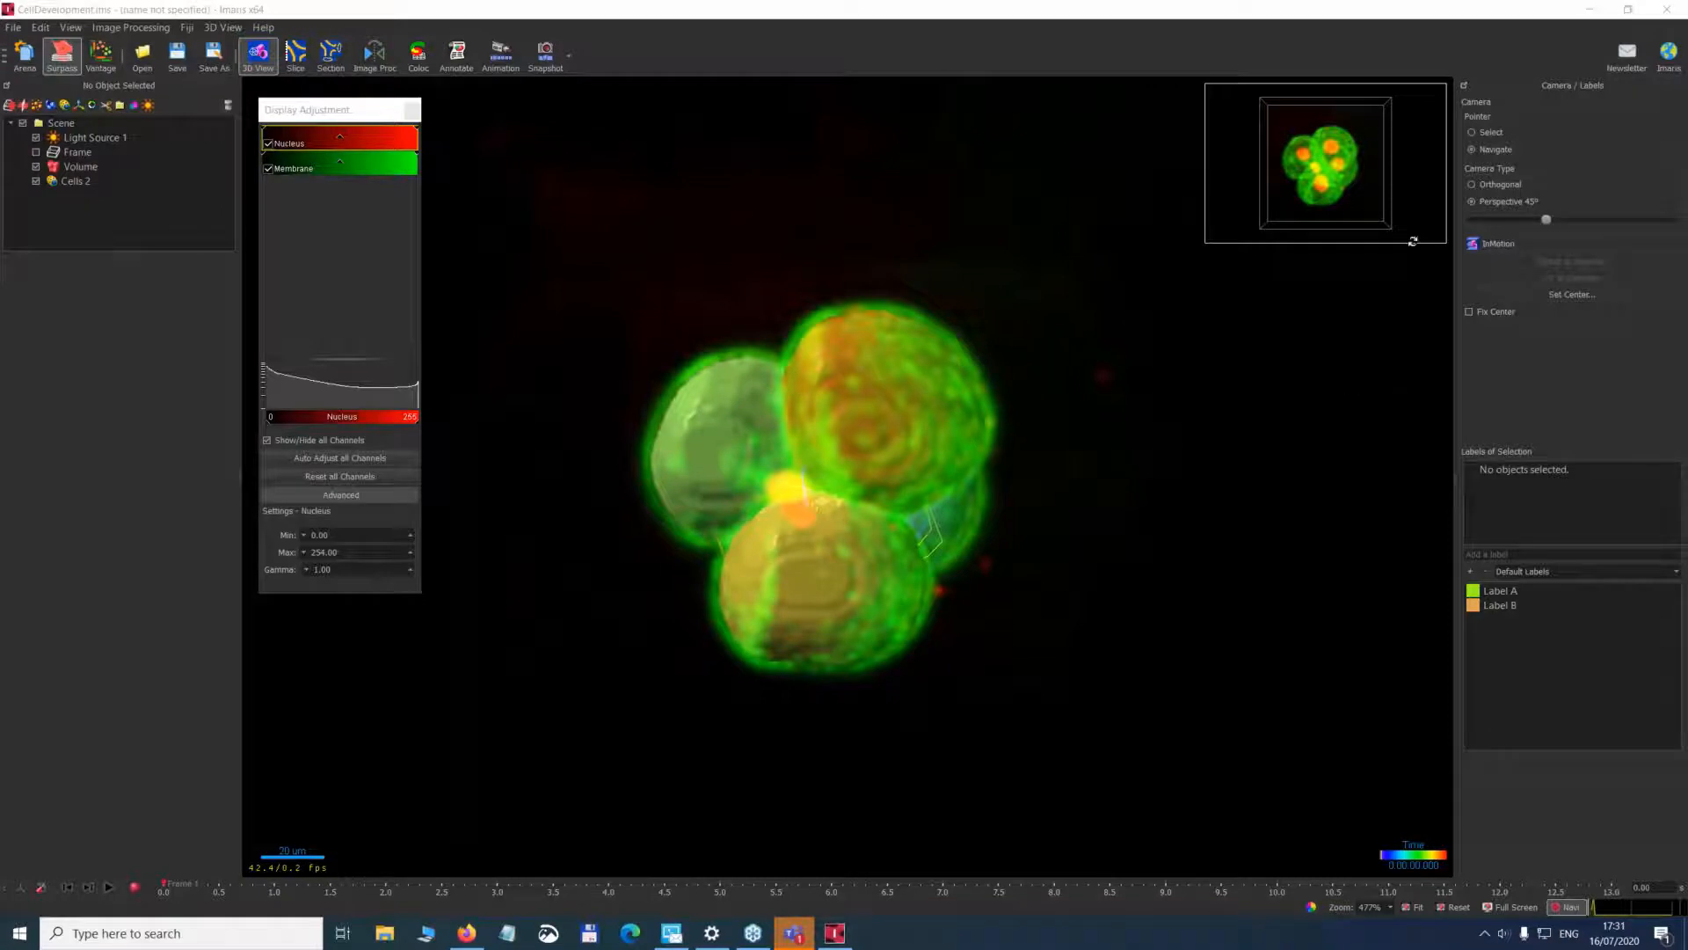
{"action": "left_click", "coordinate": [1241, 7]}
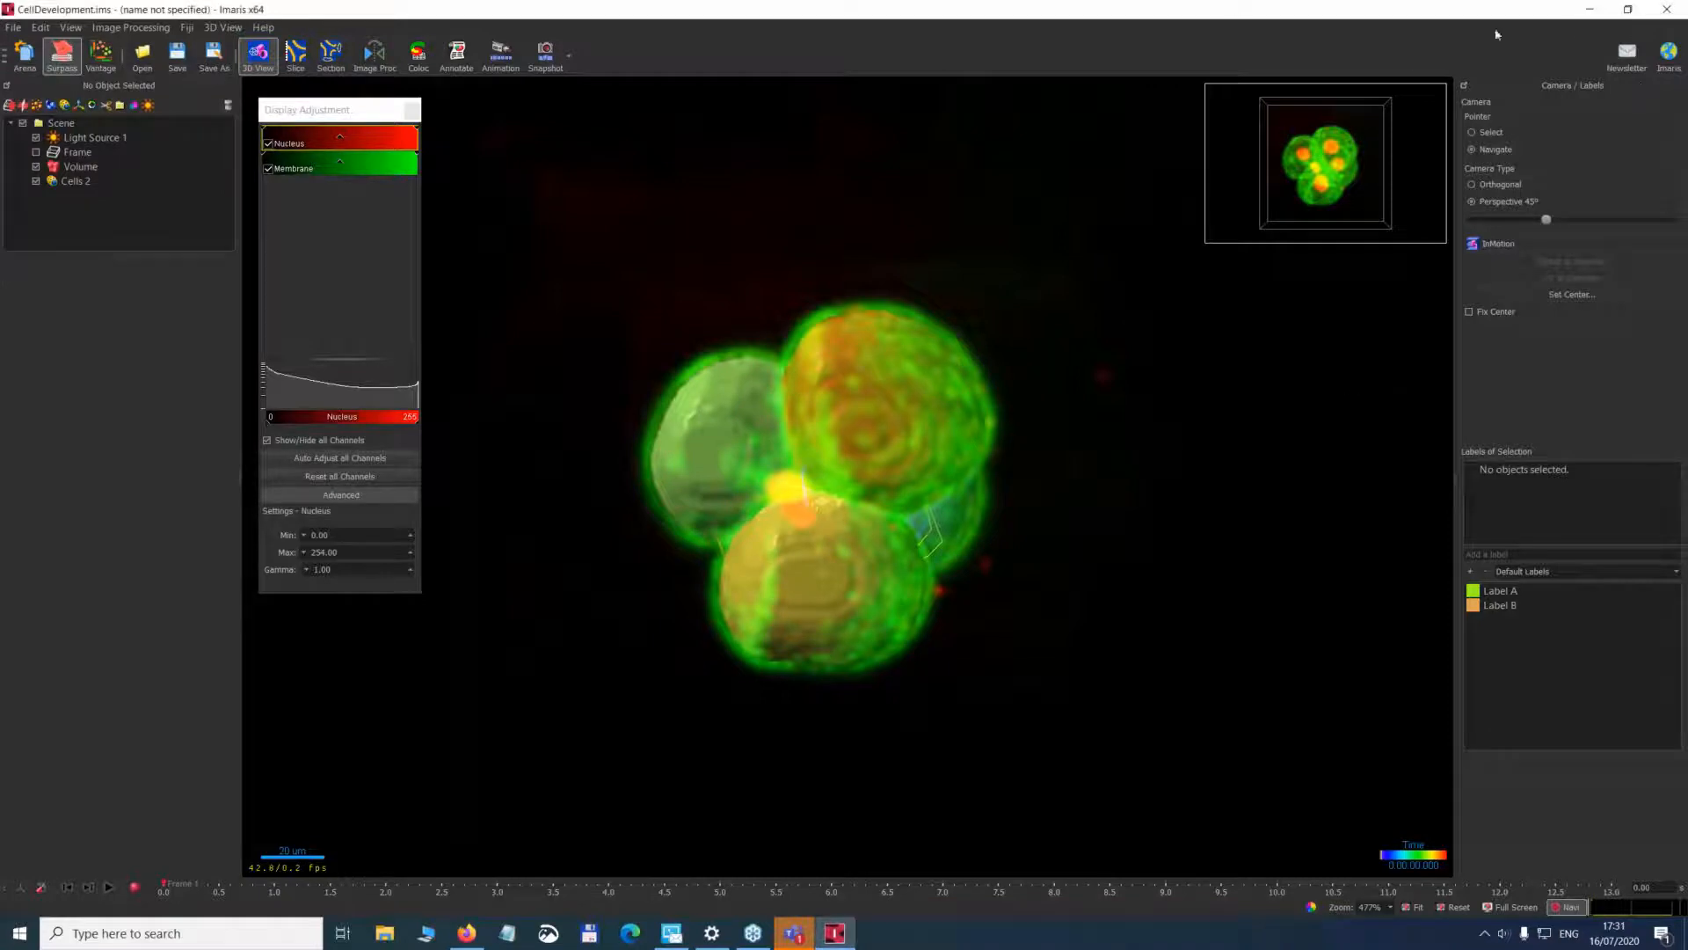
Try a Gaussian Filter and Deconvolution on the Nucleus channel in the Image Processing view.
{"action": "left_click", "coordinate": [1598, 26]}
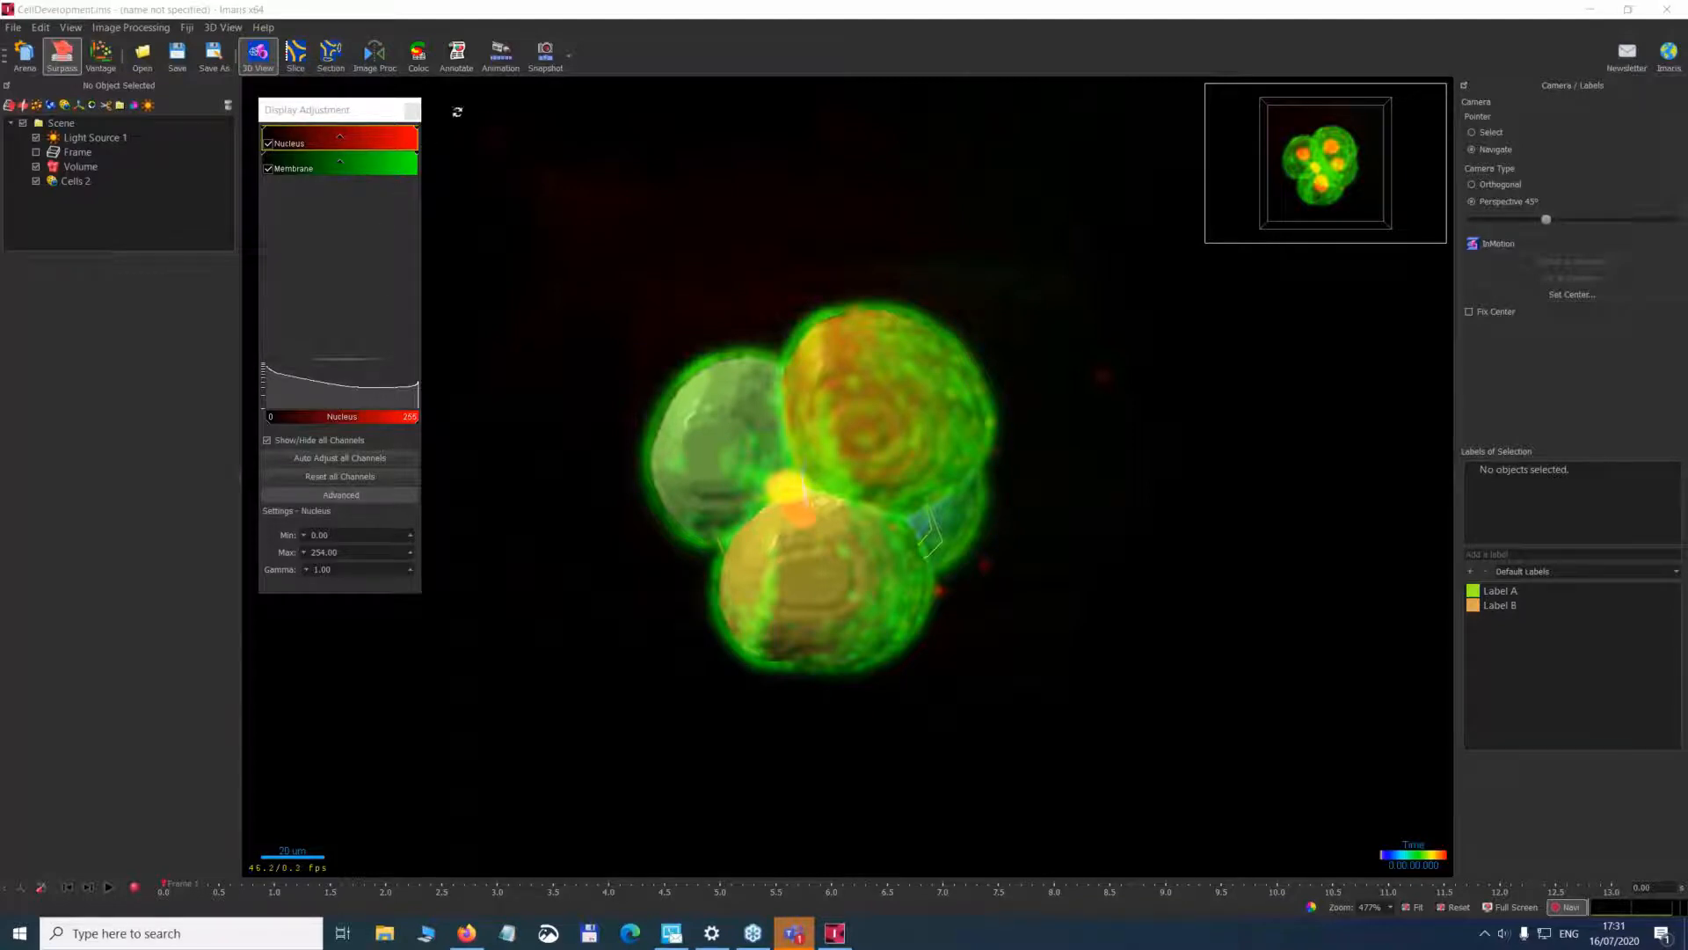
{"action": "left_click", "coordinate": [372, 58]}
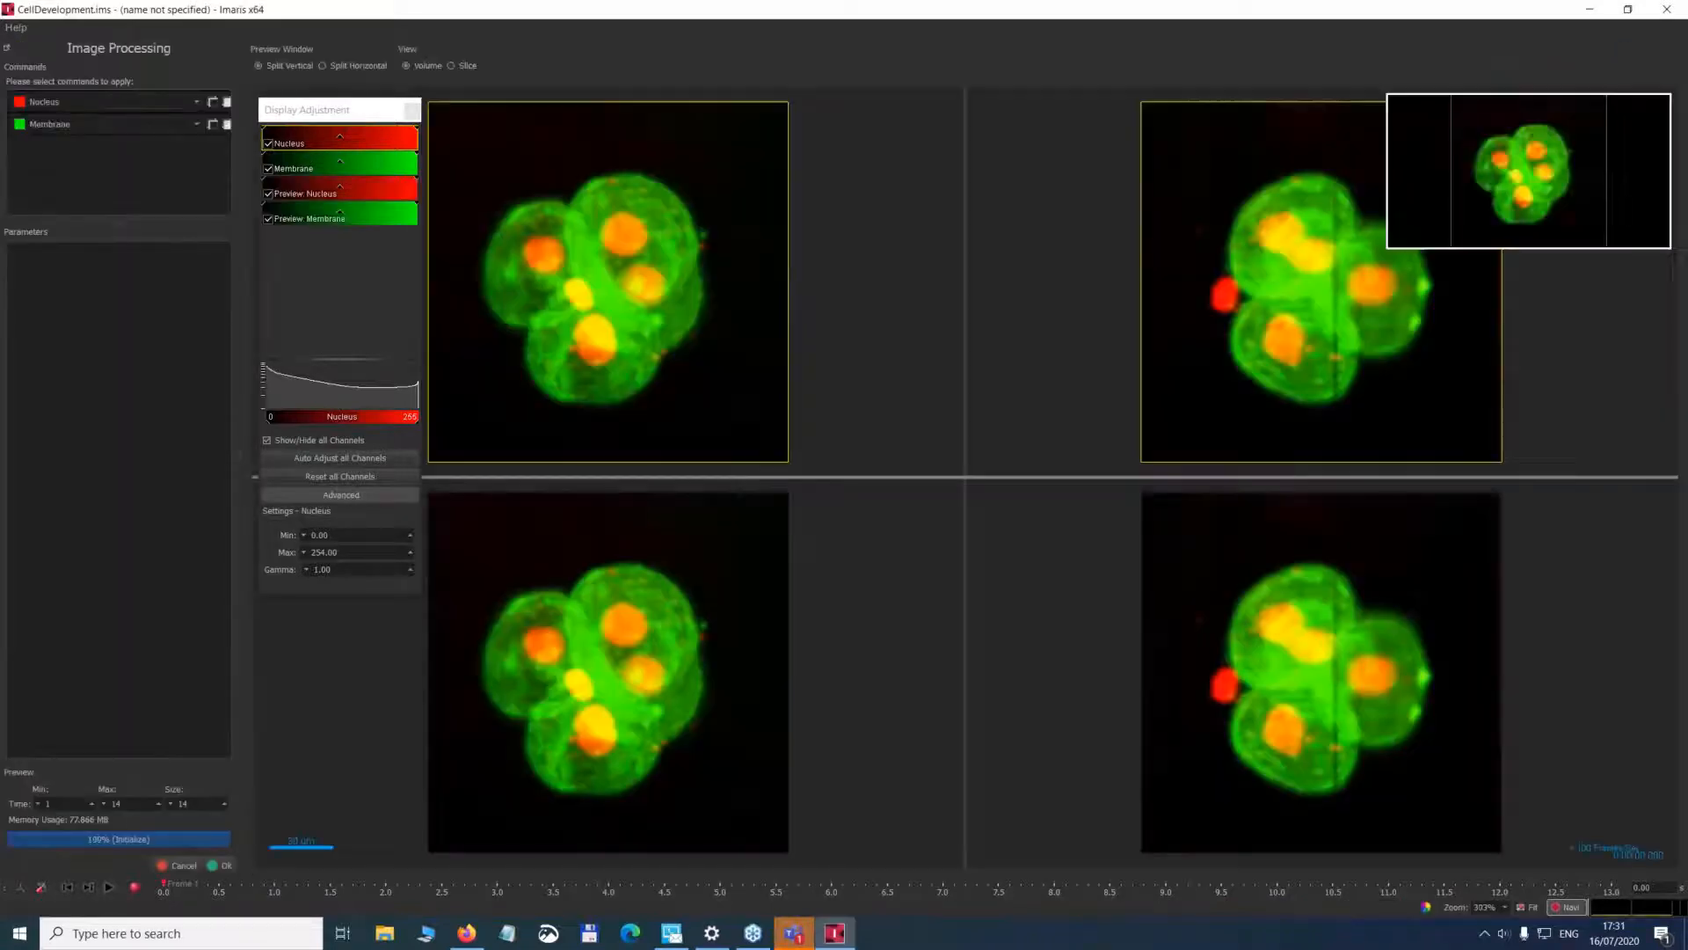
{"action": "left_click", "coordinate": [189, 102]}
{"action": "left_click", "coordinate": [193, 102]}
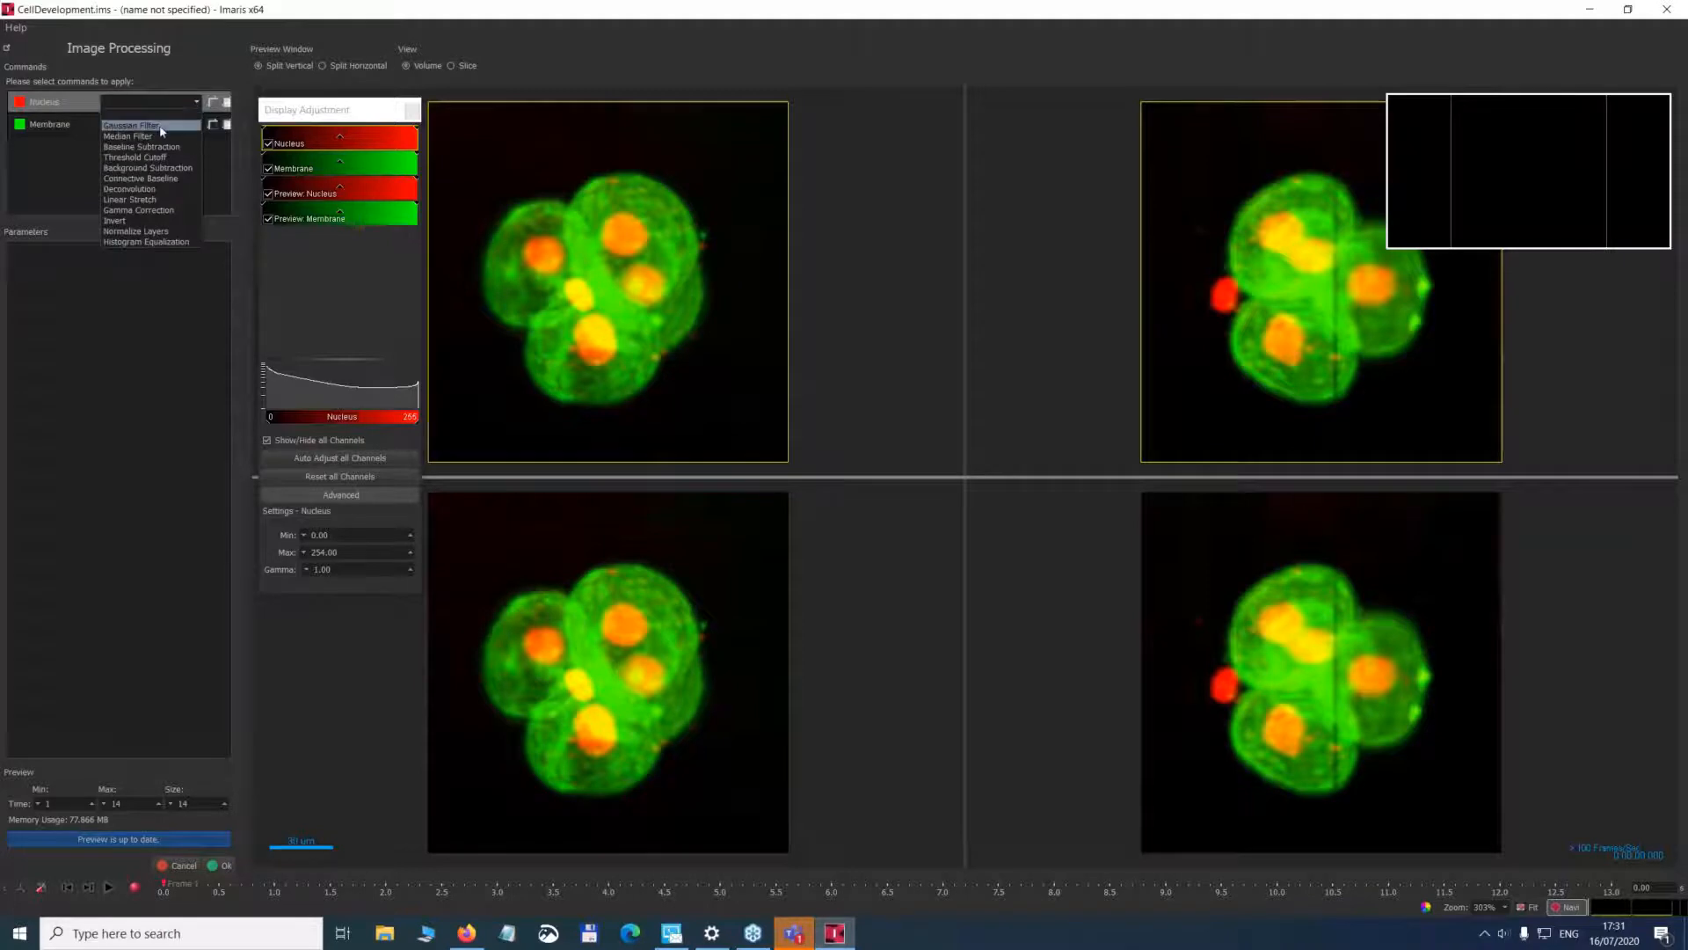
{"action": "left_click", "coordinate": [160, 126]}
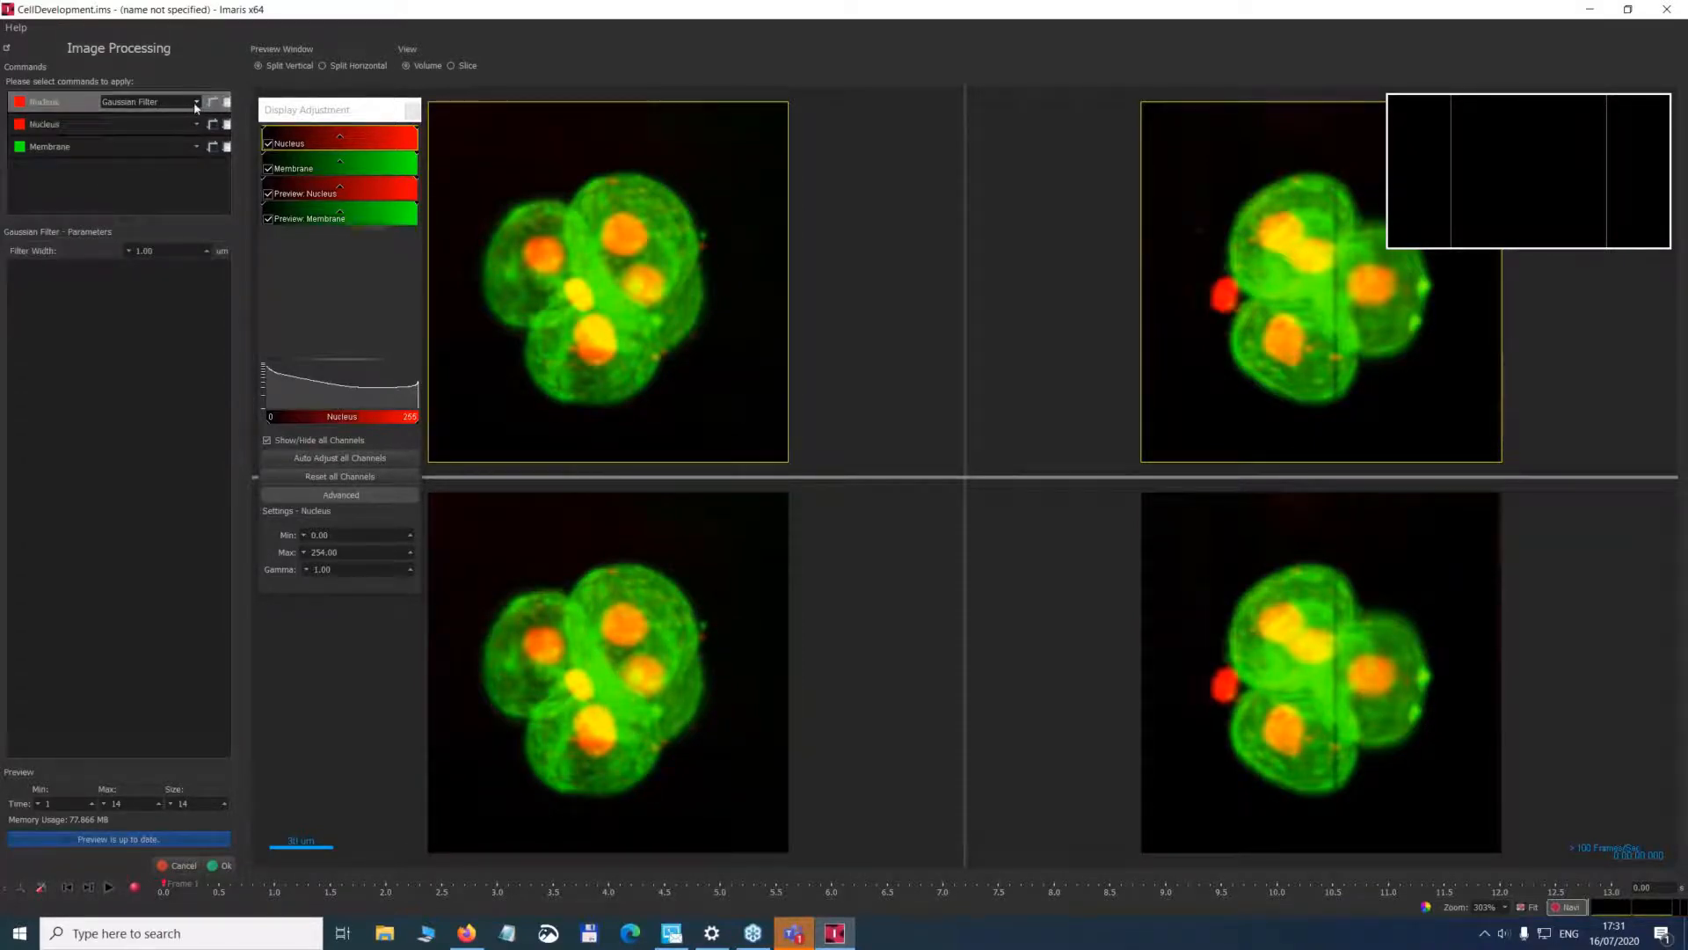
{"action": "left_click", "coordinate": [190, 104]}
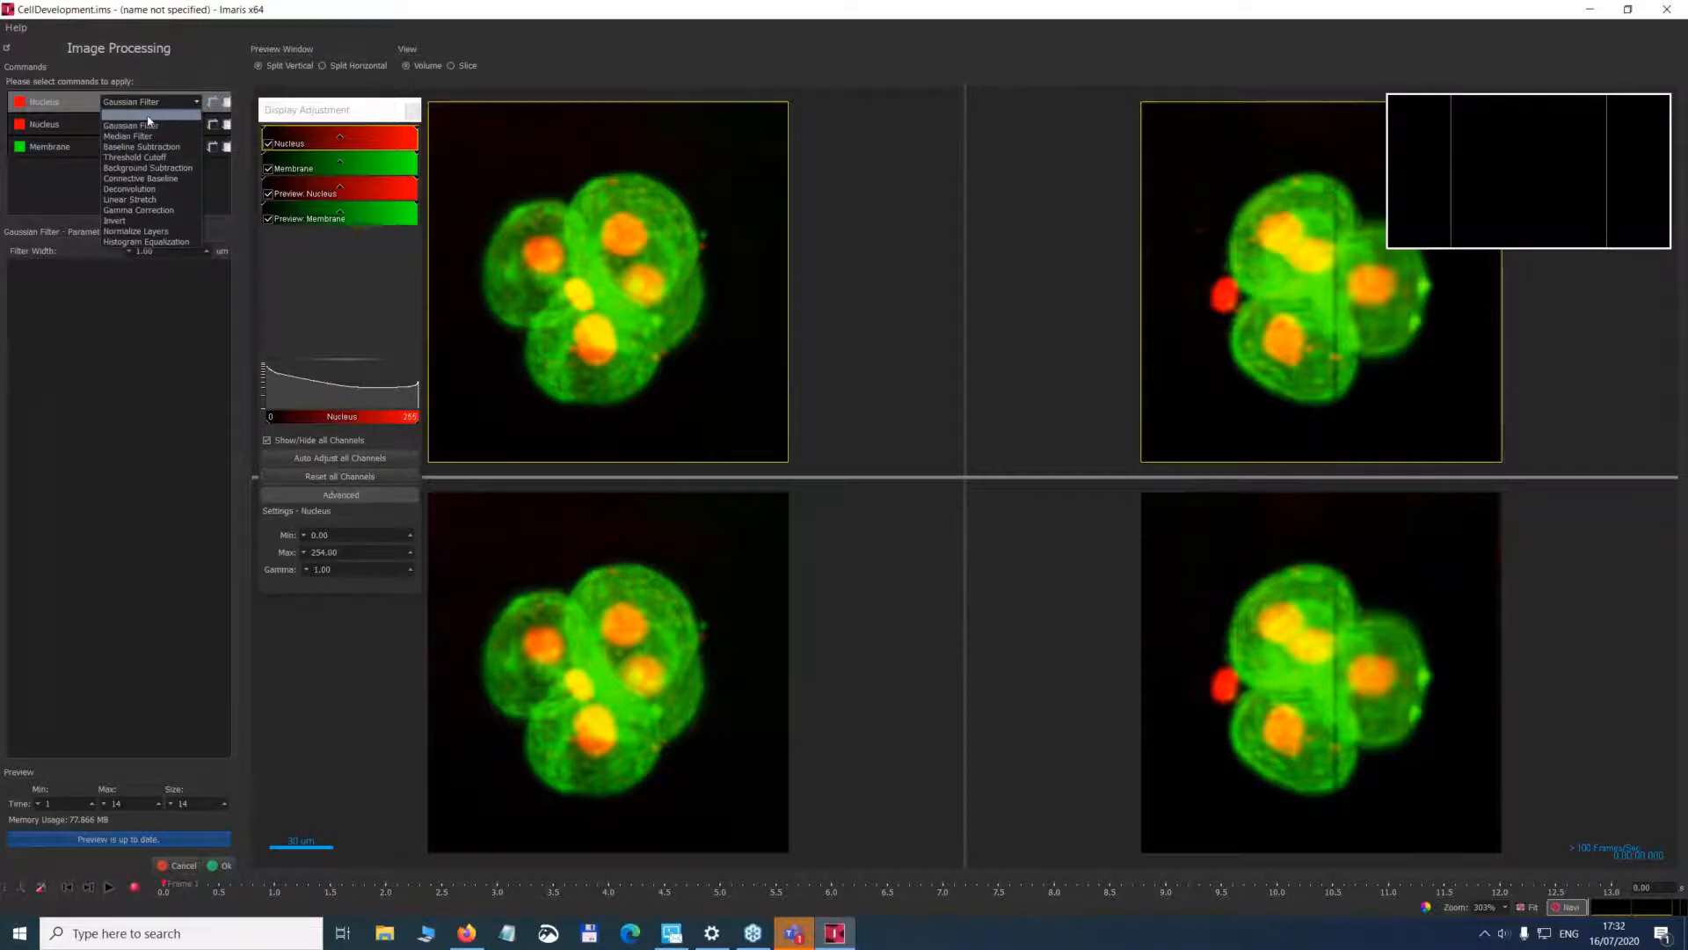
{"action": "left_click", "coordinate": [155, 190]}
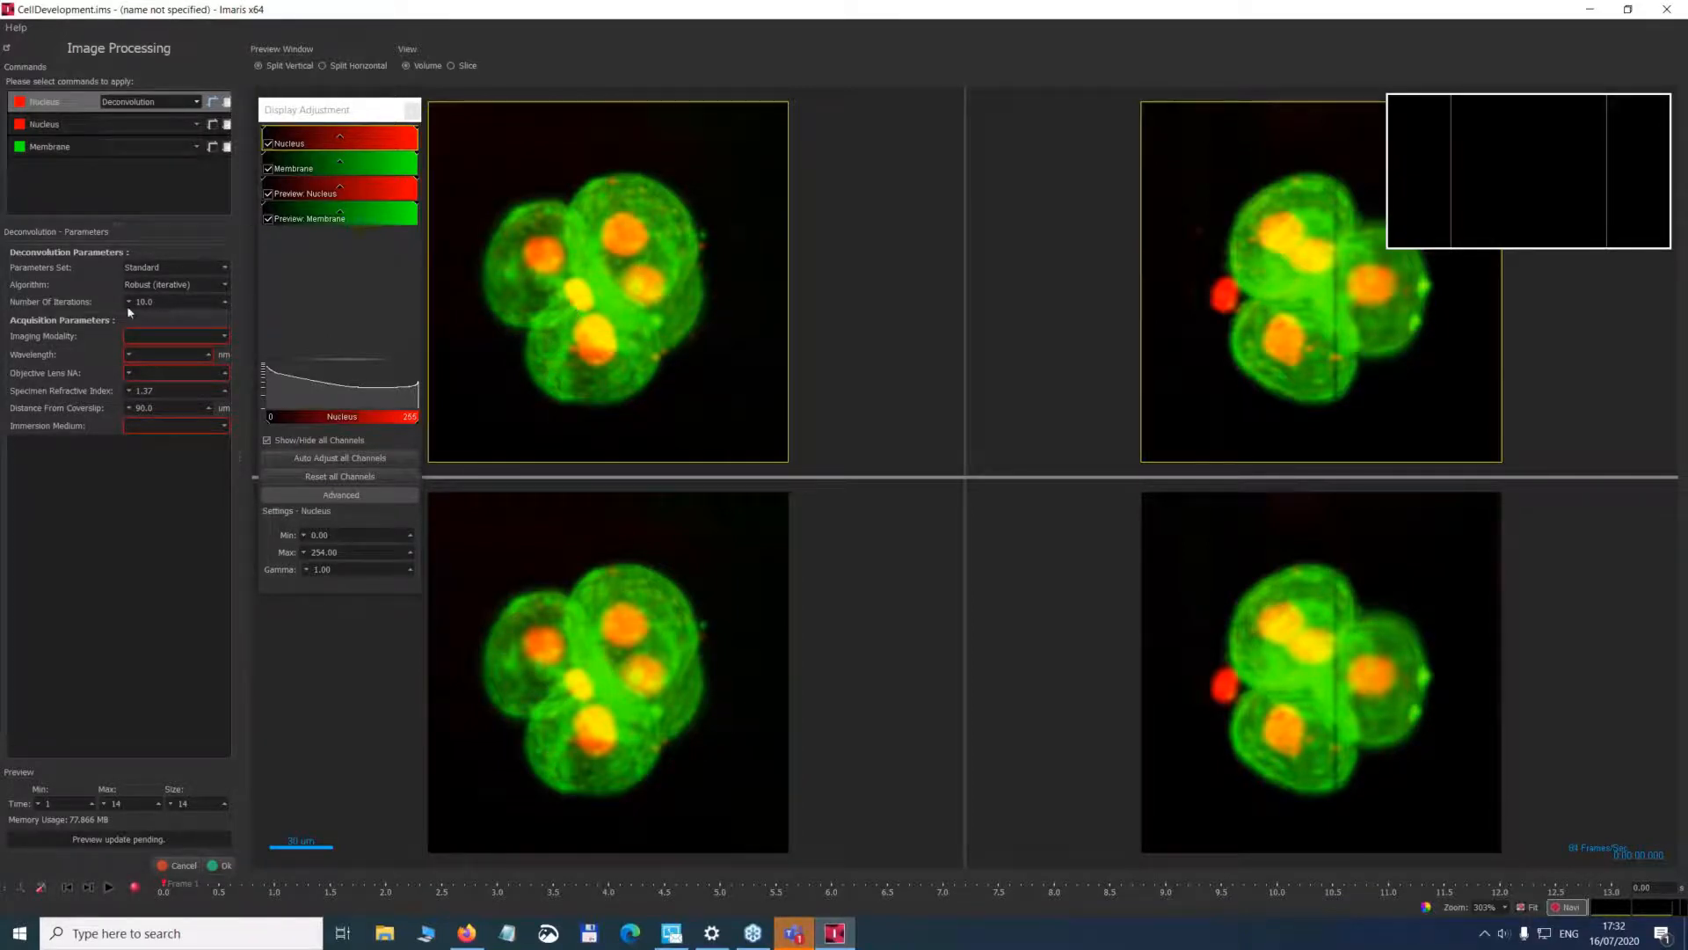
Explore the Imaging Modality and Wavelength parameters of the Nucleus deconvolution and the processing commands for the Membrane channel, and leave Image Processing without applying anything.
{"action": "left_click", "coordinate": [152, 339]}
{"action": "left_click", "coordinate": [80, 340]}
{"action": "left_click", "coordinate": [176, 337]}
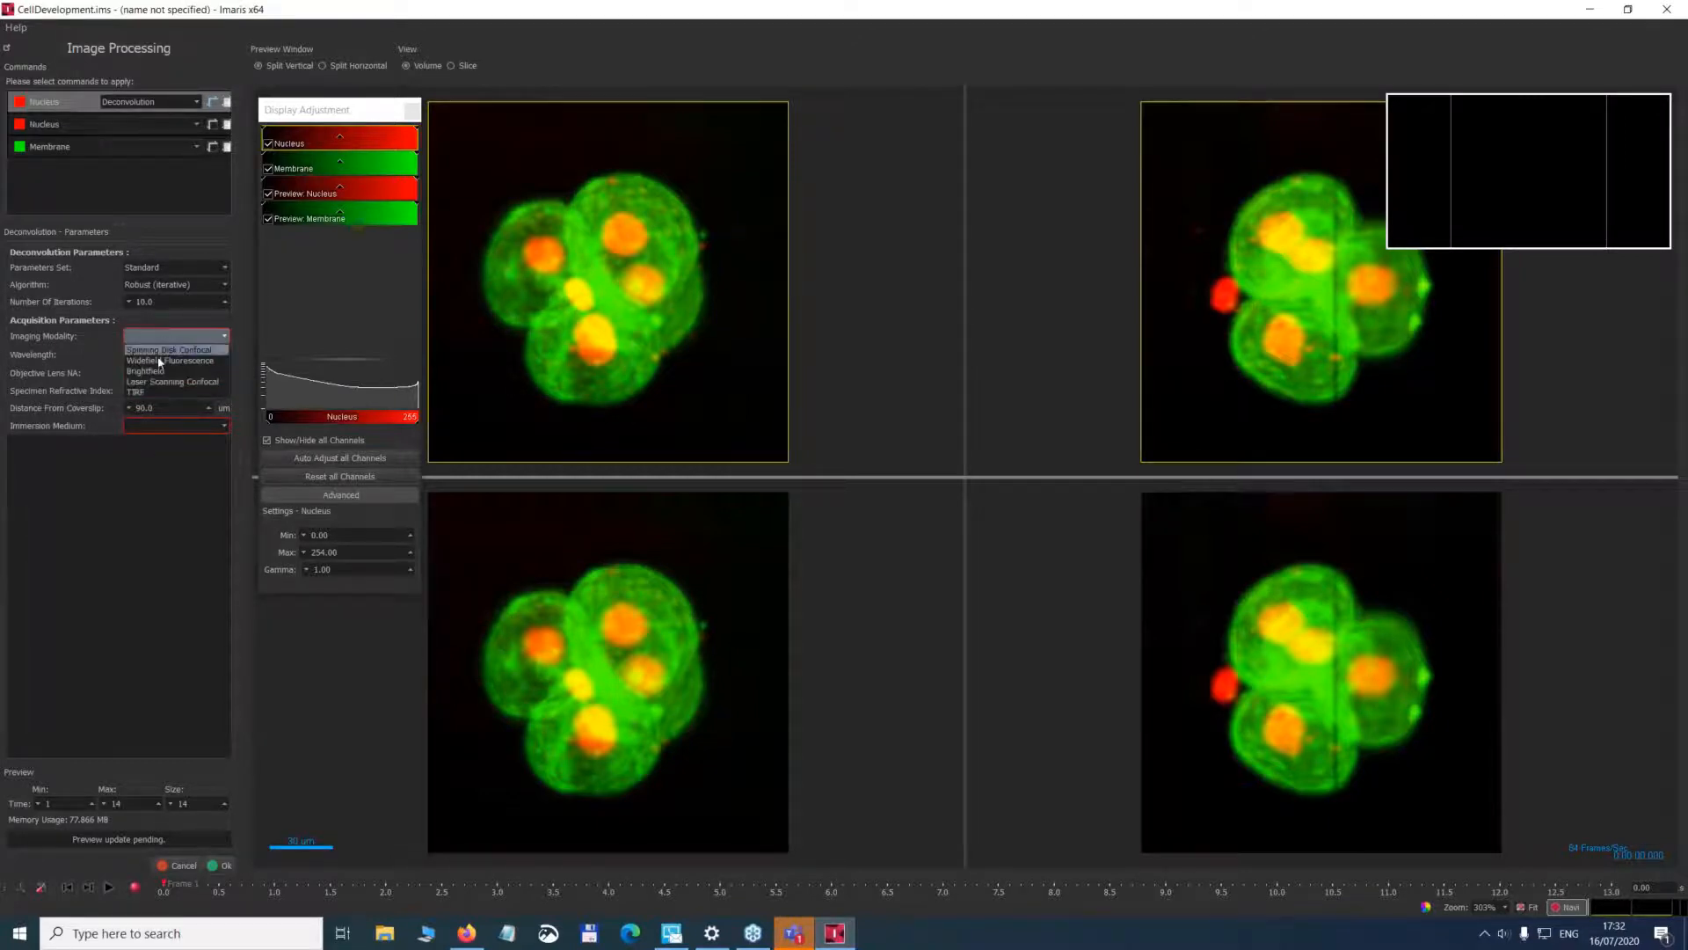
{"action": "left_click", "coordinate": [78, 356]}
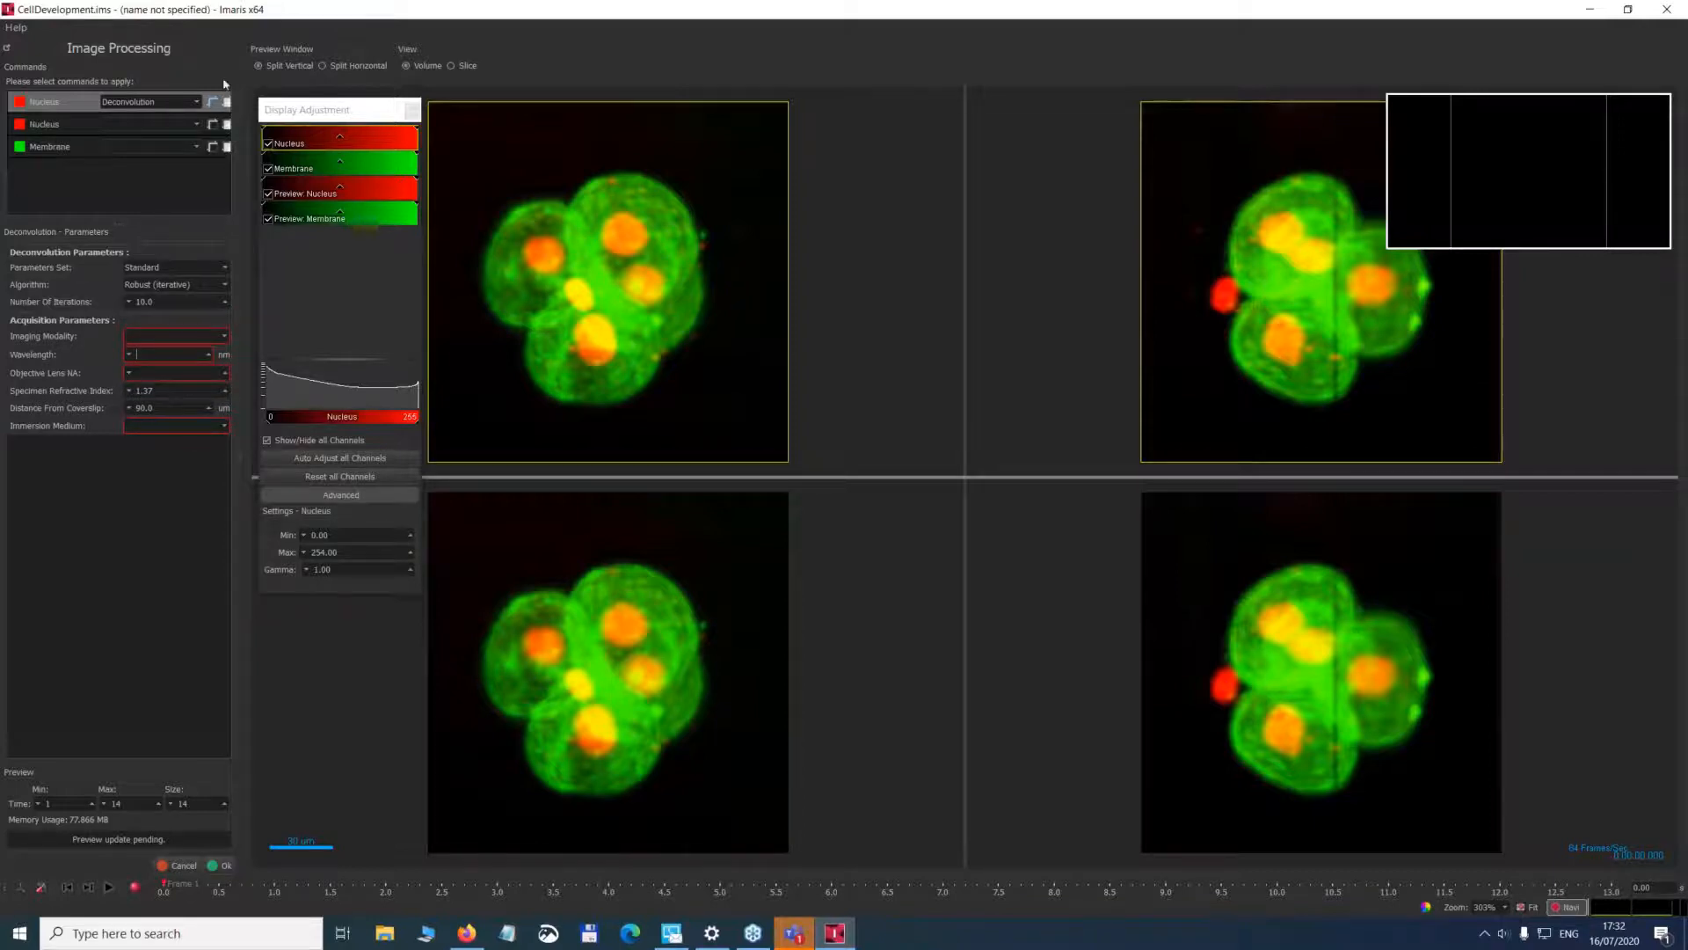
{"action": "left_click", "coordinate": [163, 143]}
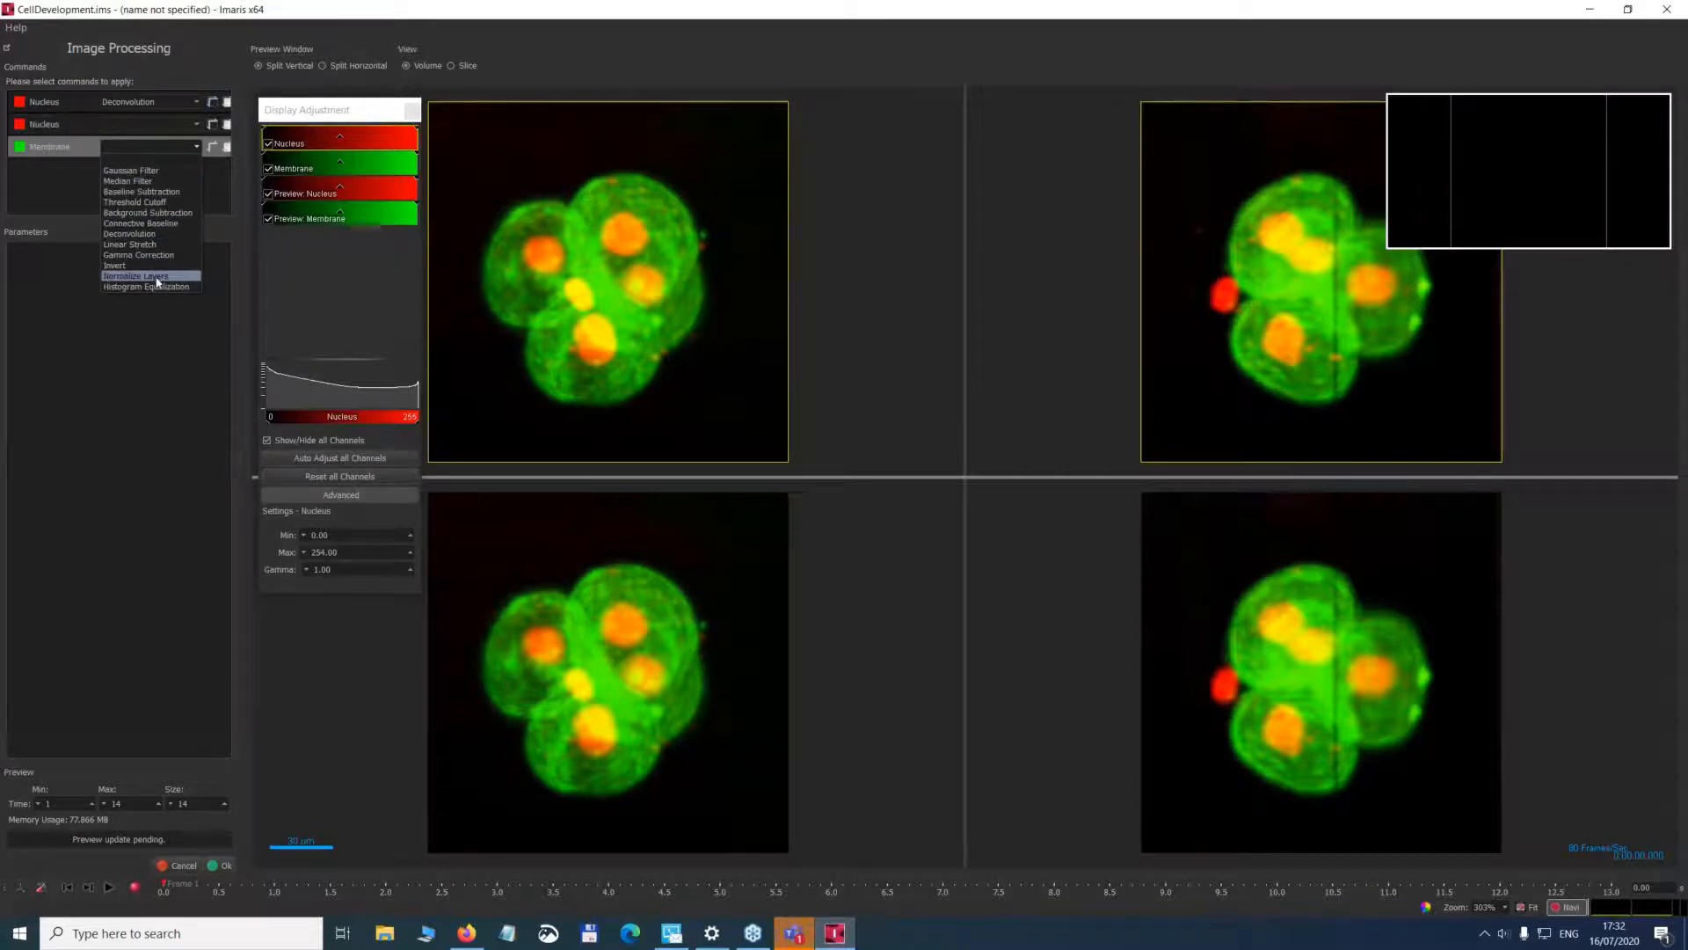
{"action": "left_click", "coordinate": [156, 213]}
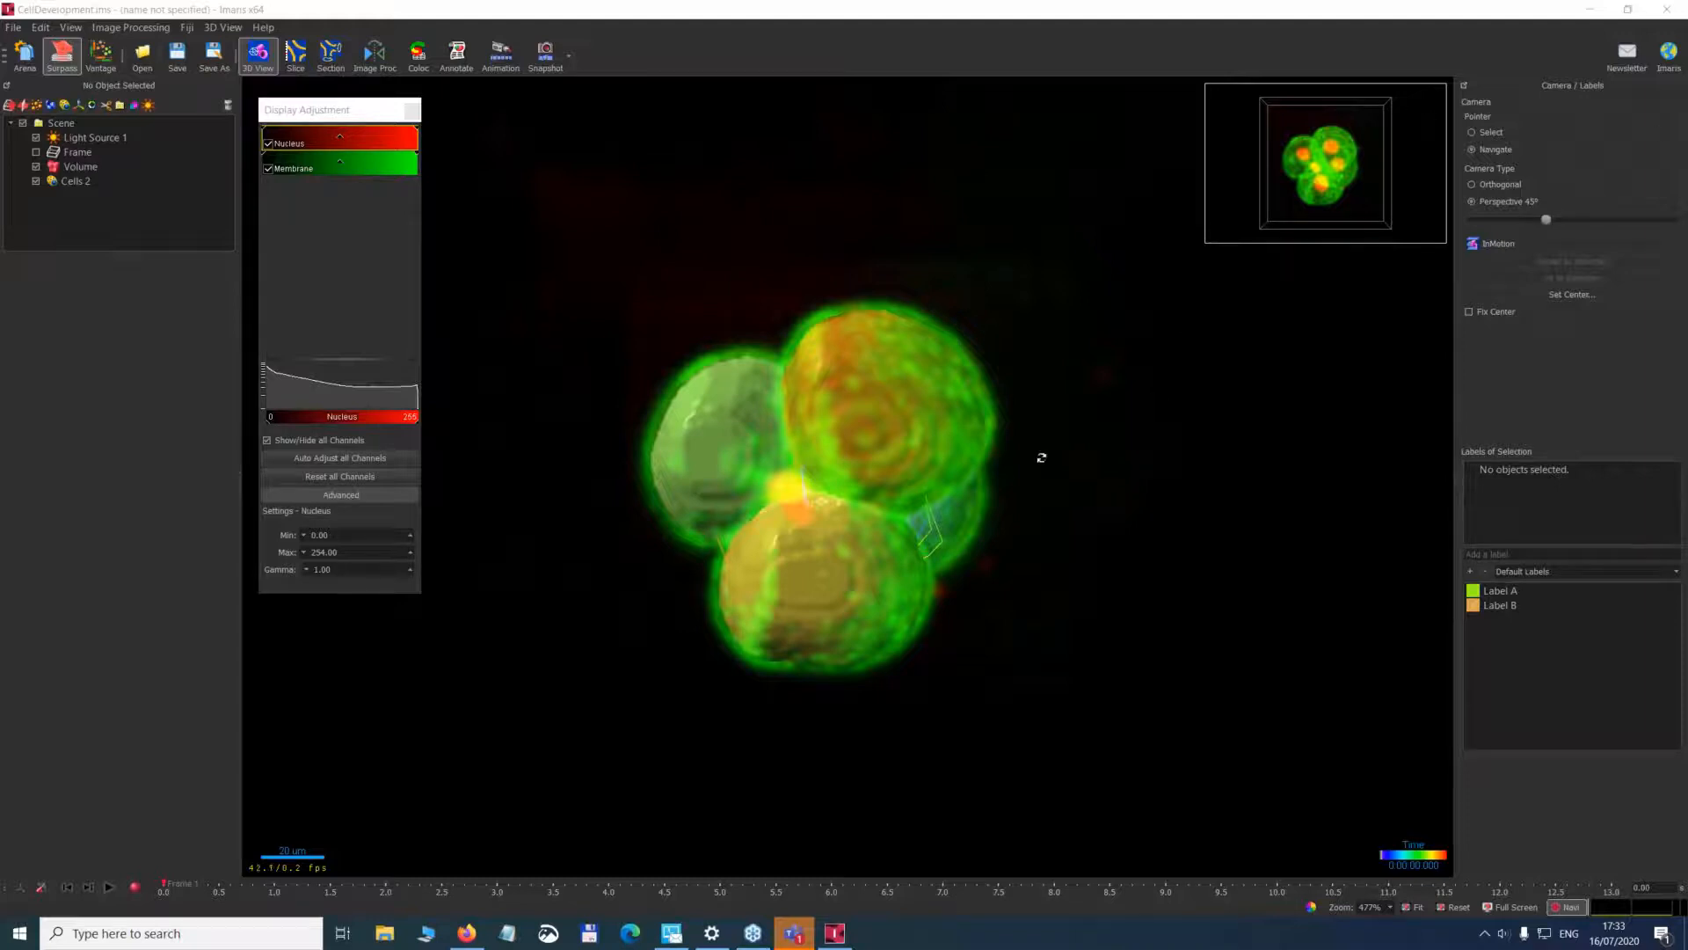
Go to time point 7, hide the Volume and examine the Cells 2 object from another angle.
{"action": "left_click", "coordinate": [84, 182]}
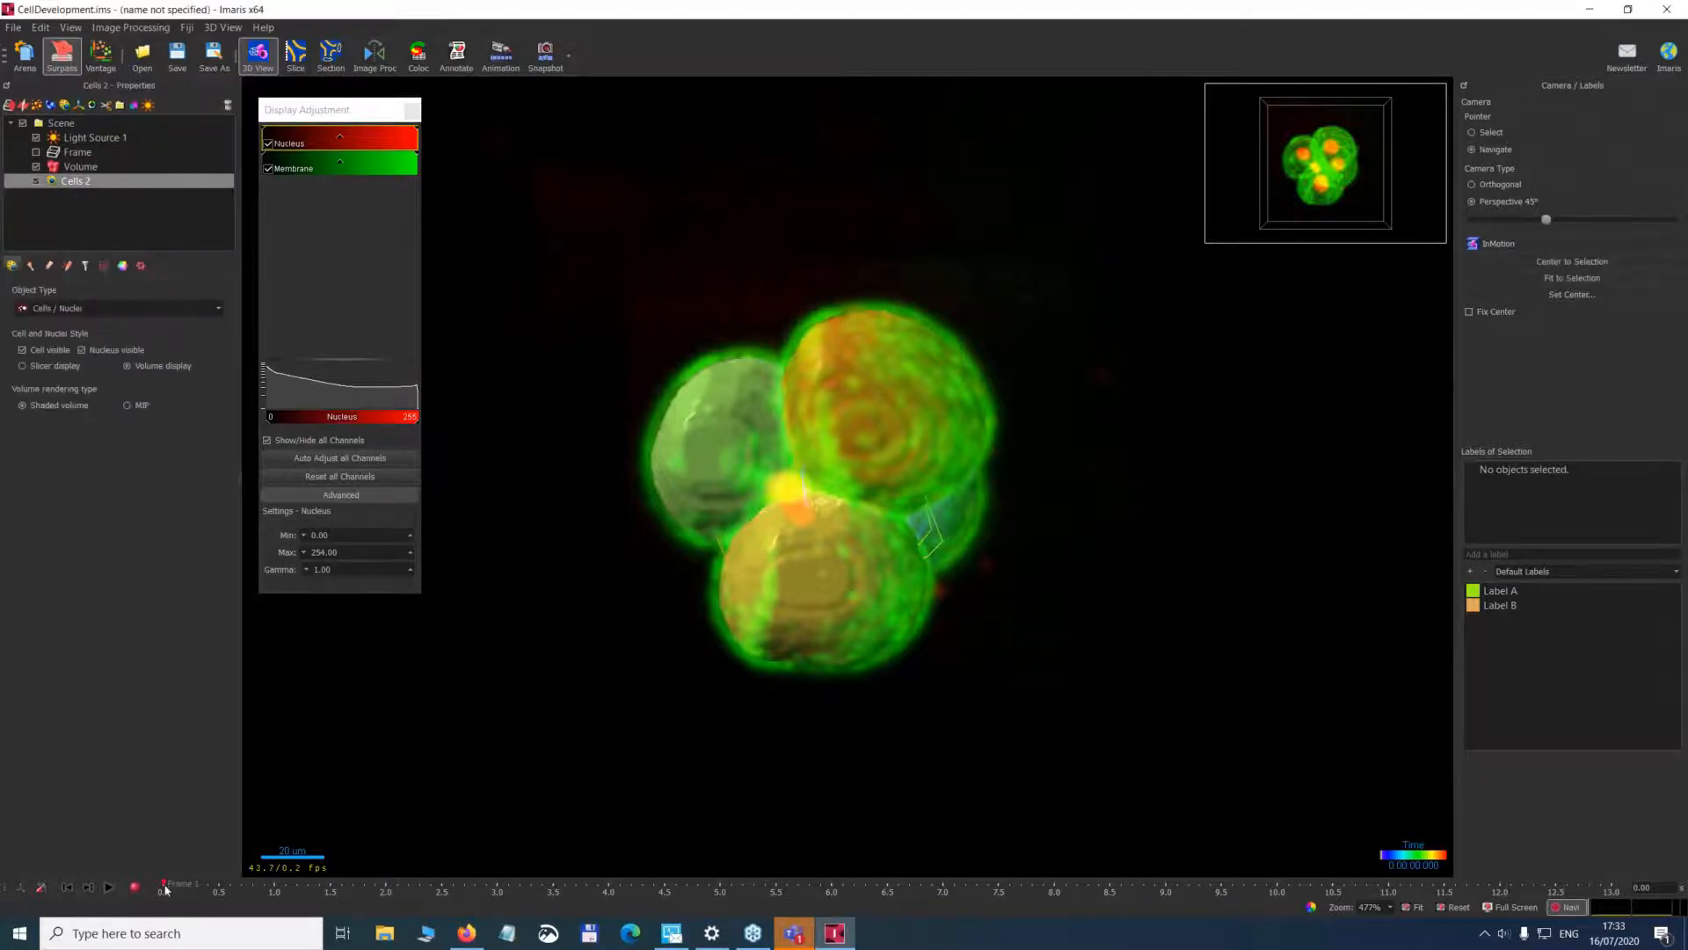
{"action": "left_click_drag", "start_coordinate": [165, 890], "coordinate": [943, 882]}
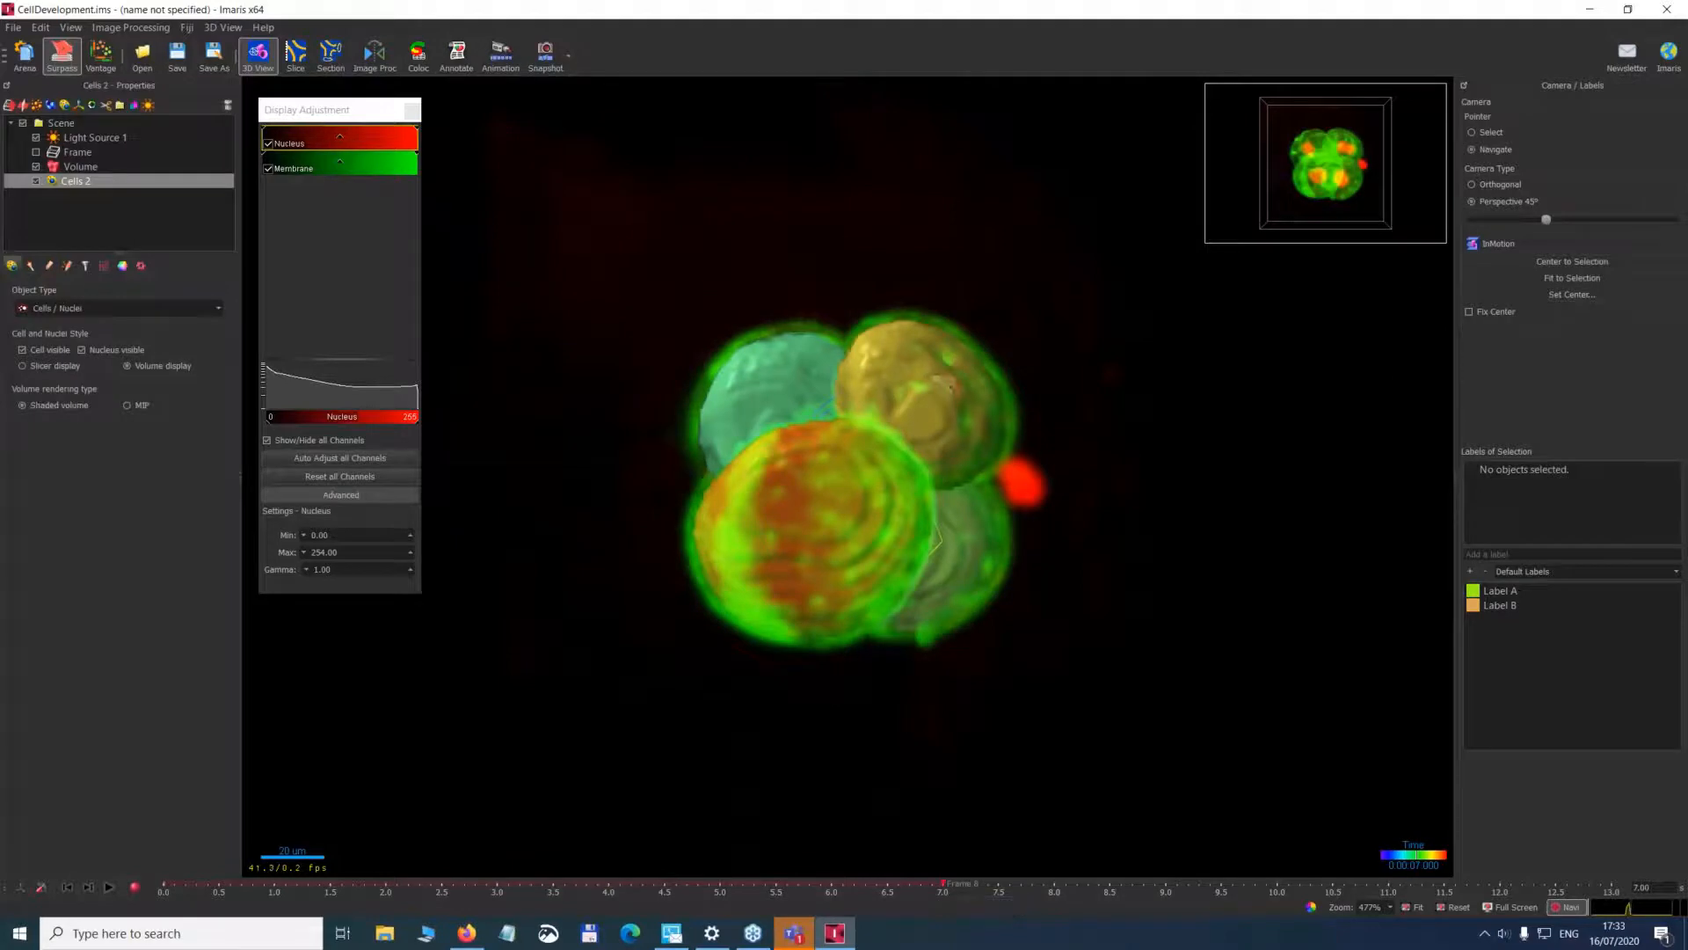
{"action": "left_click", "coordinate": [37, 166]}
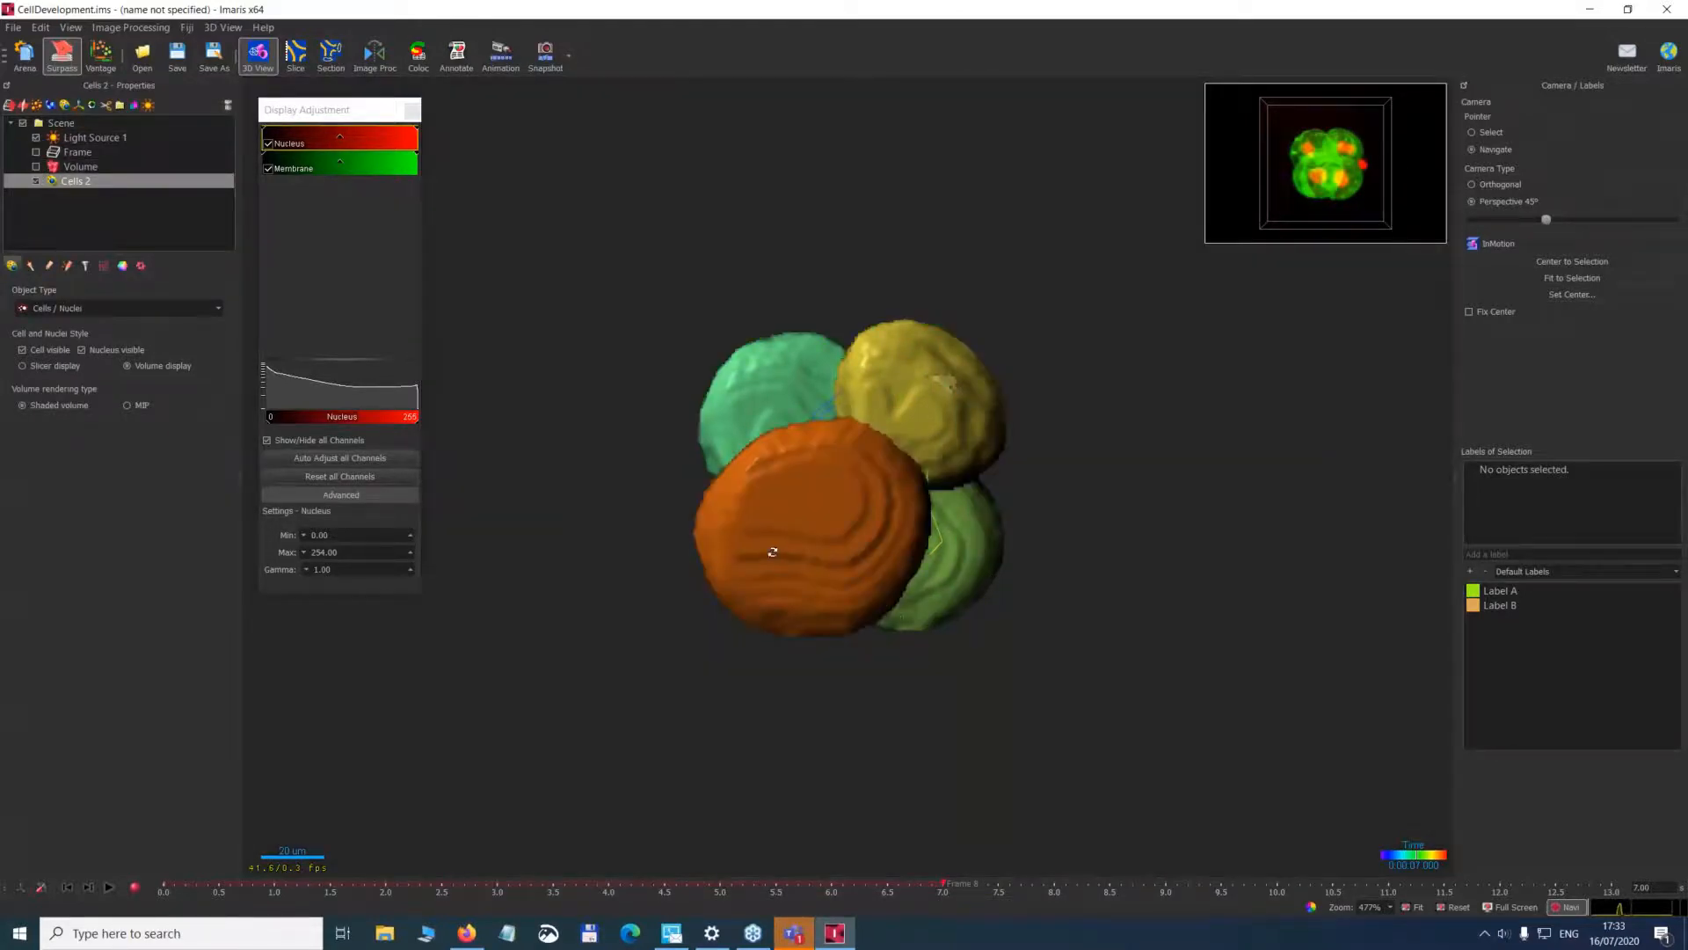
{"action": "left_click_drag", "start_coordinate": [832, 542], "coordinate": [970, 513]}
{"action": "scroll", "coordinate": [897, 497], "scroll_direction": "up", "scroll_amount": 3}
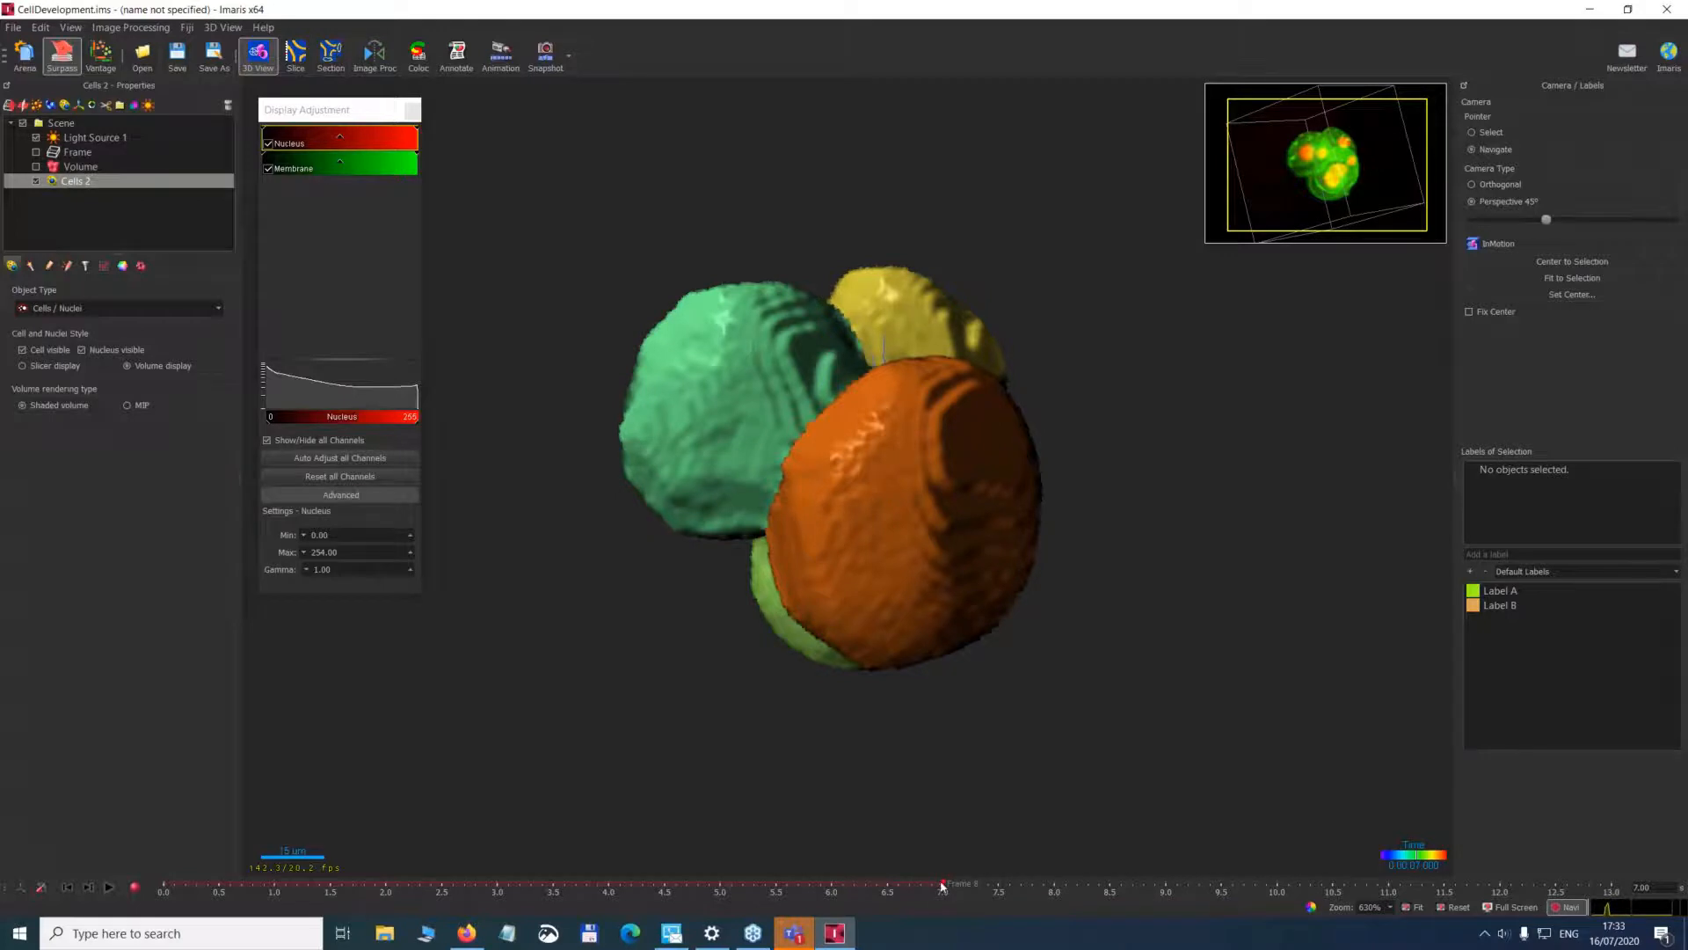
Scrub the time series to time point 12 and back, and play it to follow the dividing cells.
{"action": "left_click_drag", "start_coordinate": [941, 887], "coordinate": [1500, 882]}
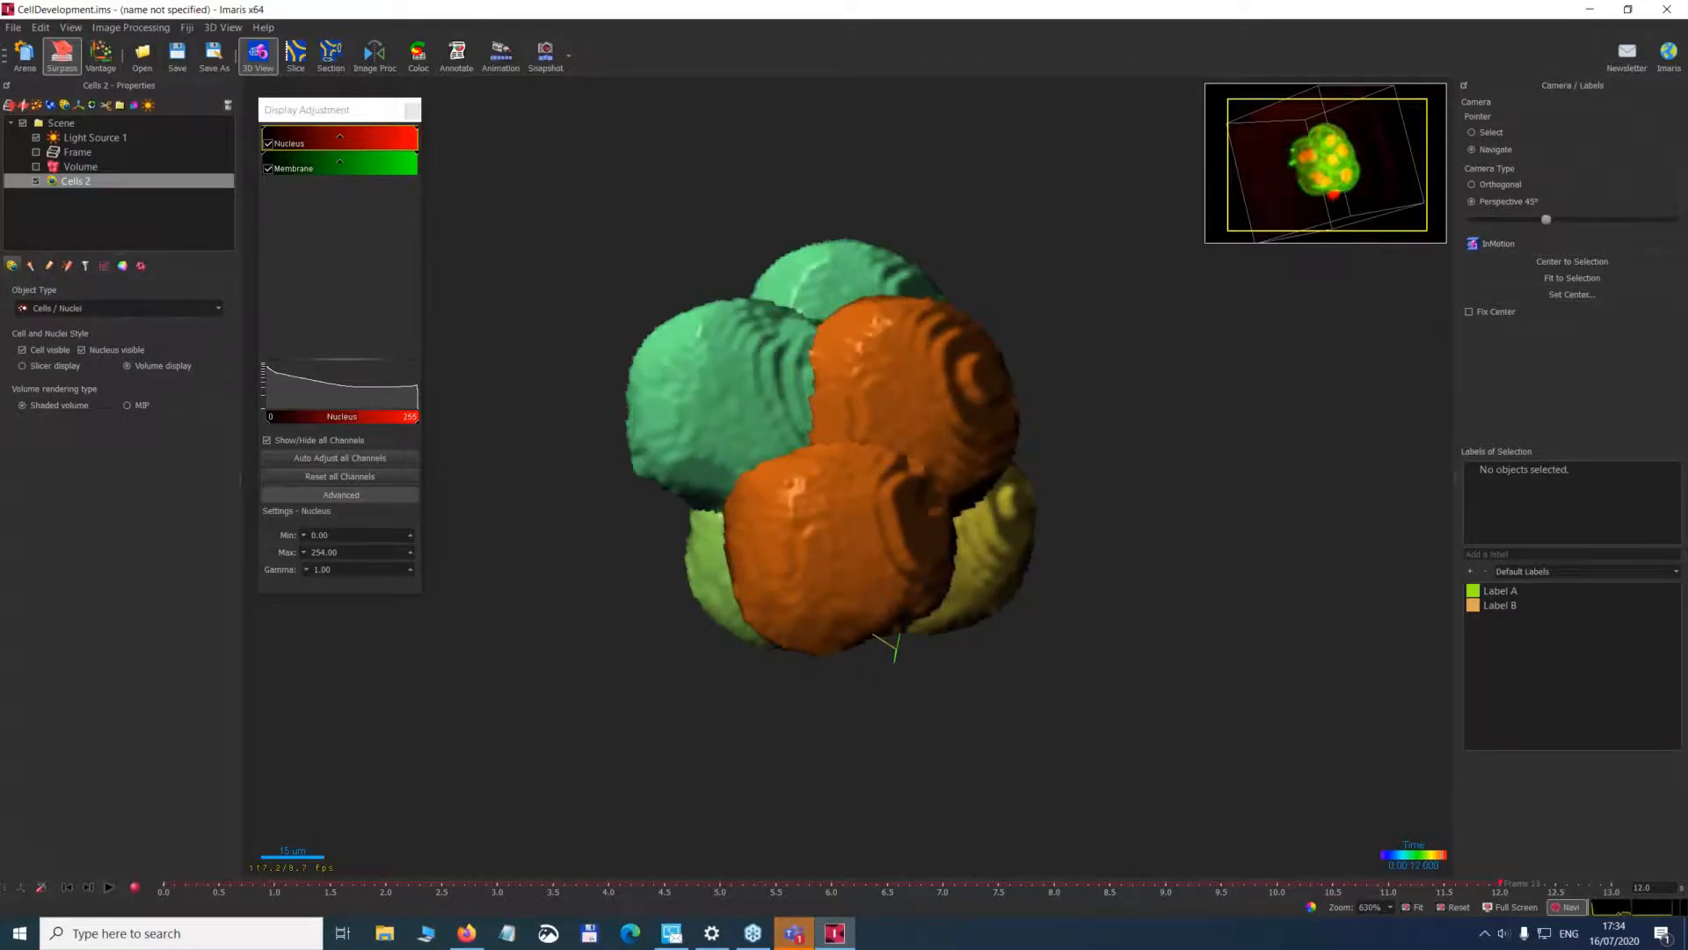
{"action": "left_click_drag", "start_coordinate": [1500, 882], "coordinate": [381, 900]}
{"action": "left_click", "coordinate": [110, 887]}
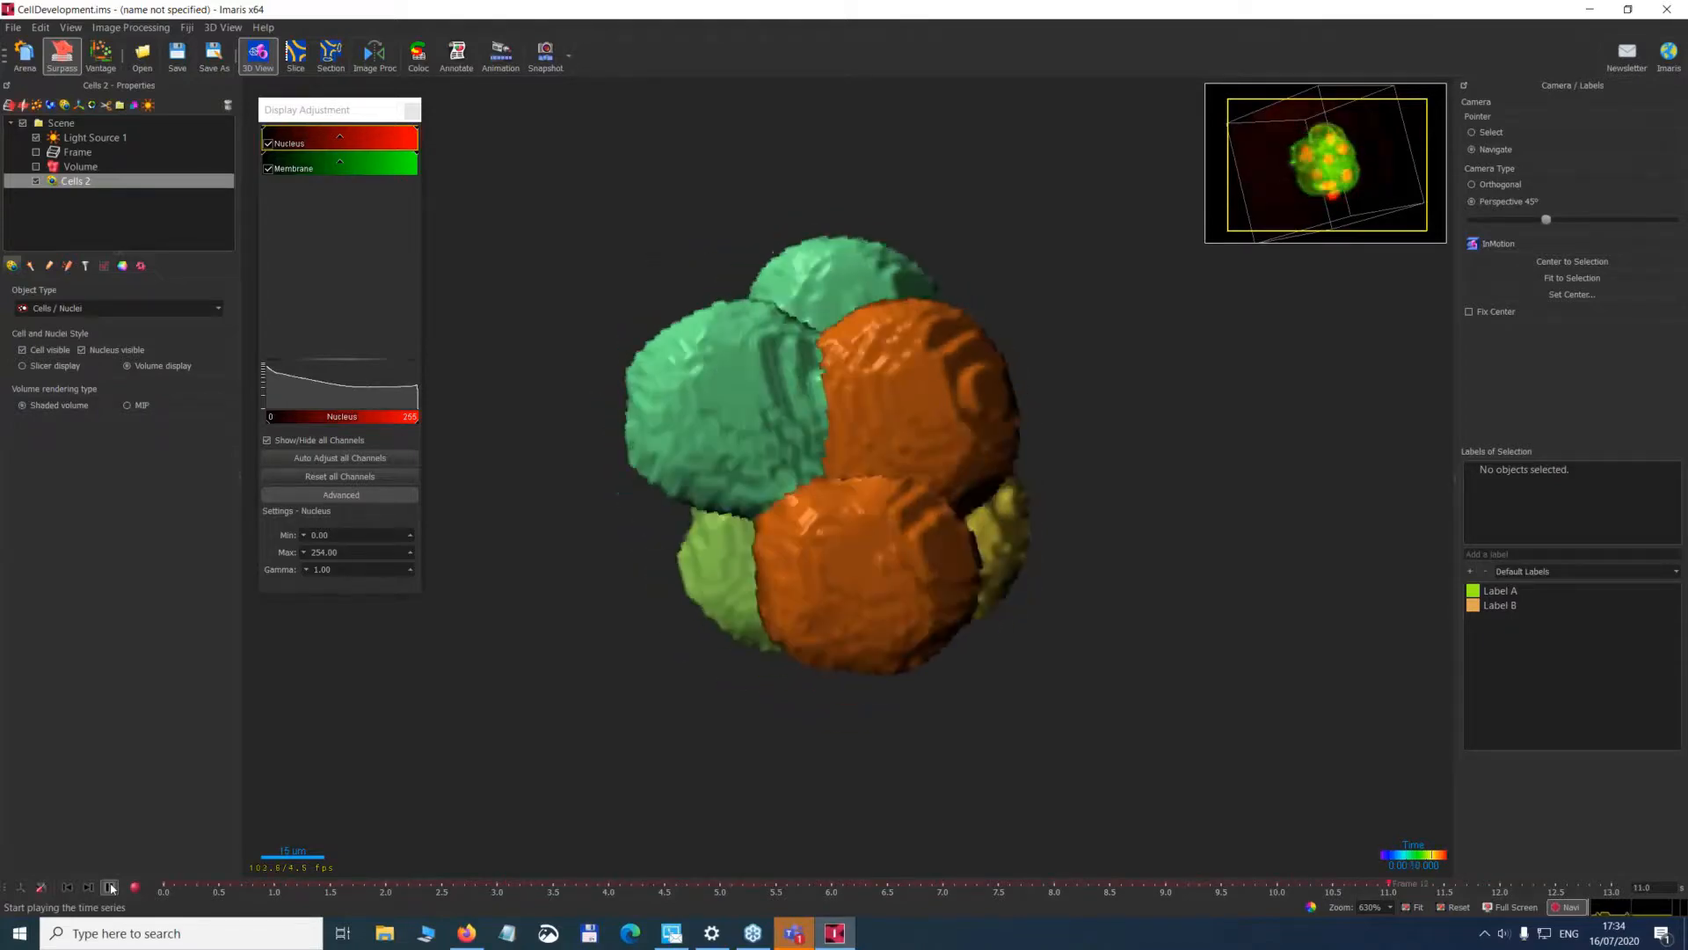
{"action": "left_click", "coordinate": [110, 887]}
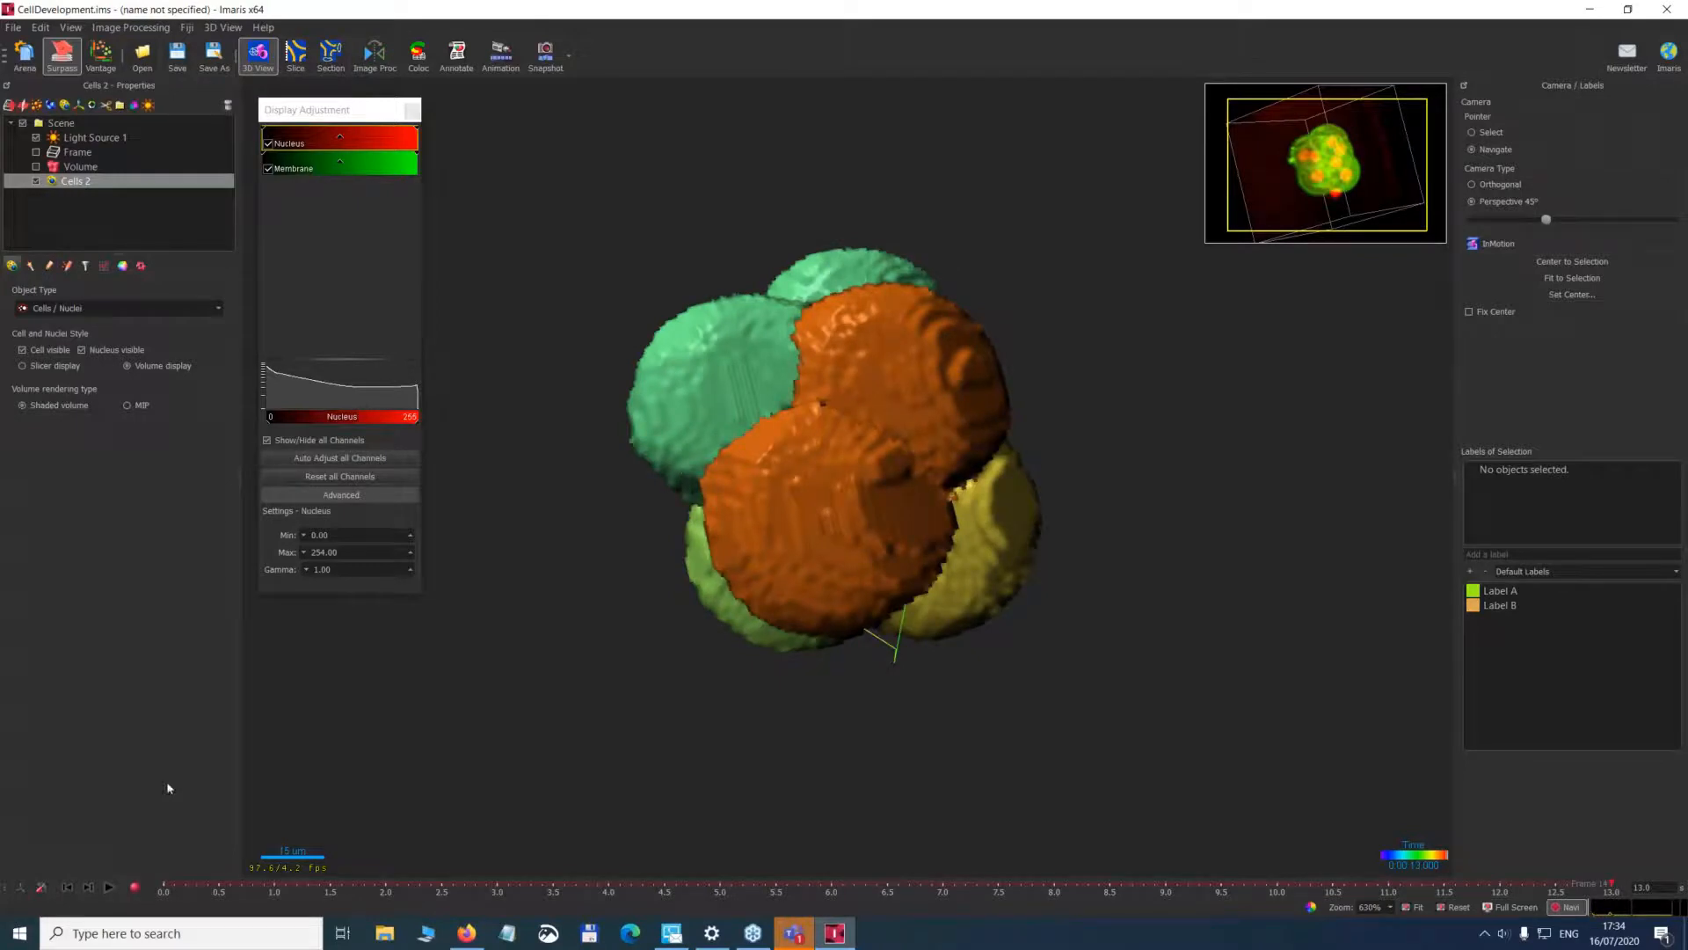
Return to the Arena without saving the changes and open Exercise 5 membrane2D.ims from the E:\CellMembraneDetection folder.
{"action": "left_click", "coordinate": [986, 946]}
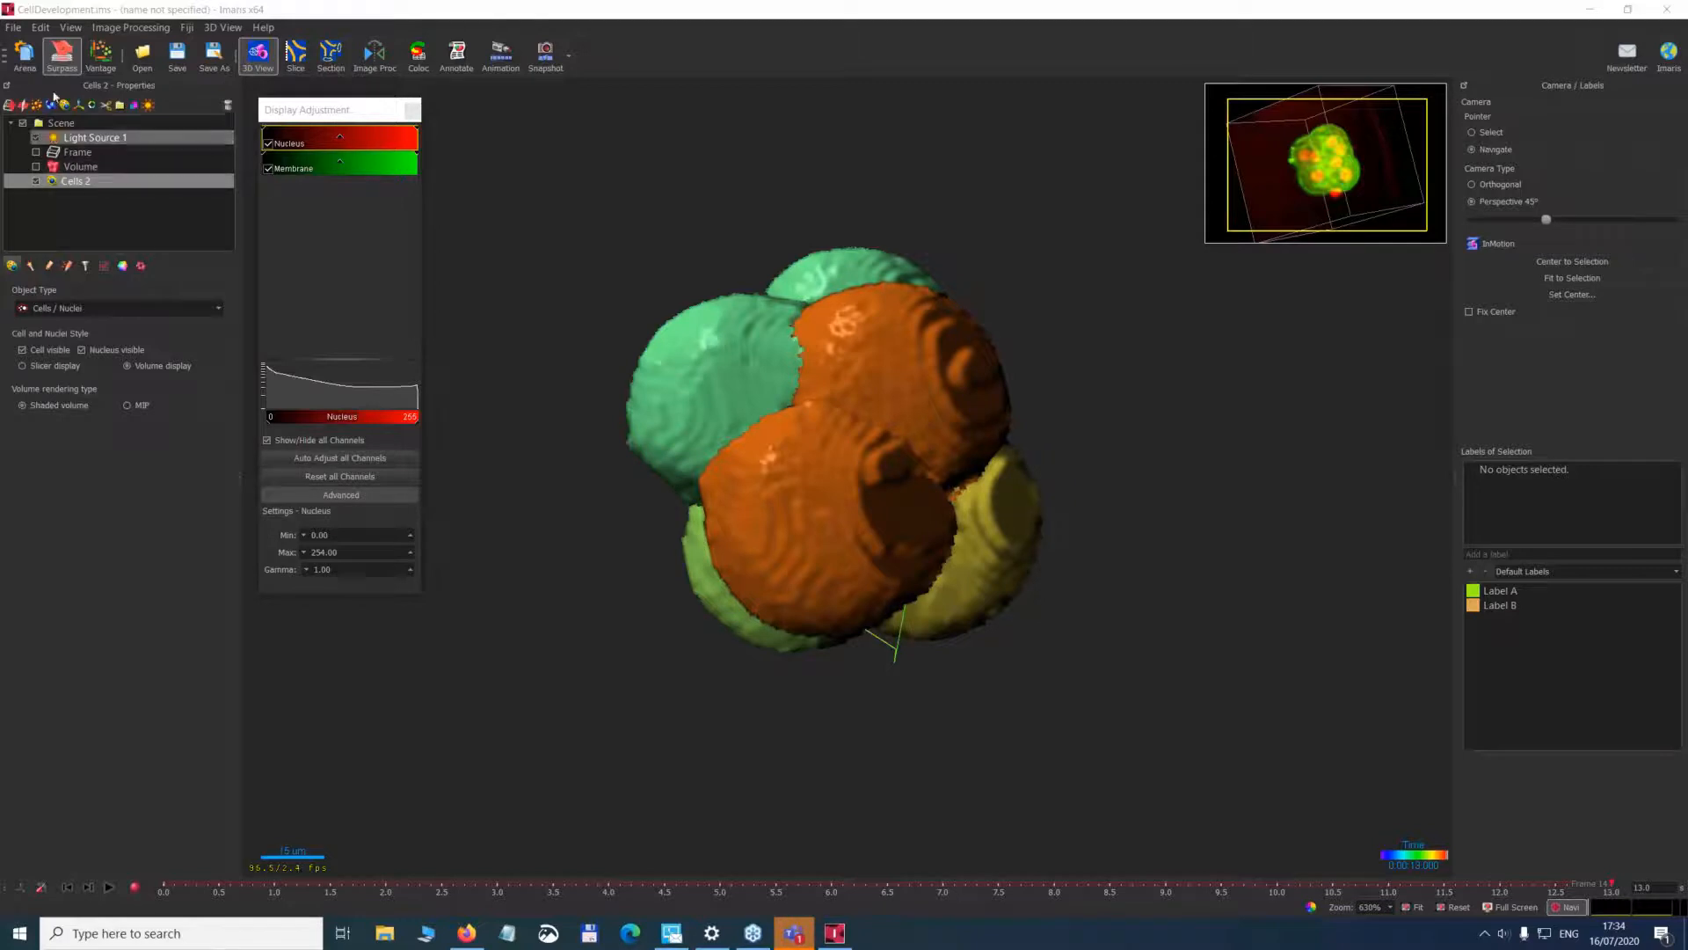
{"action": "left_click", "coordinate": [25, 56]}
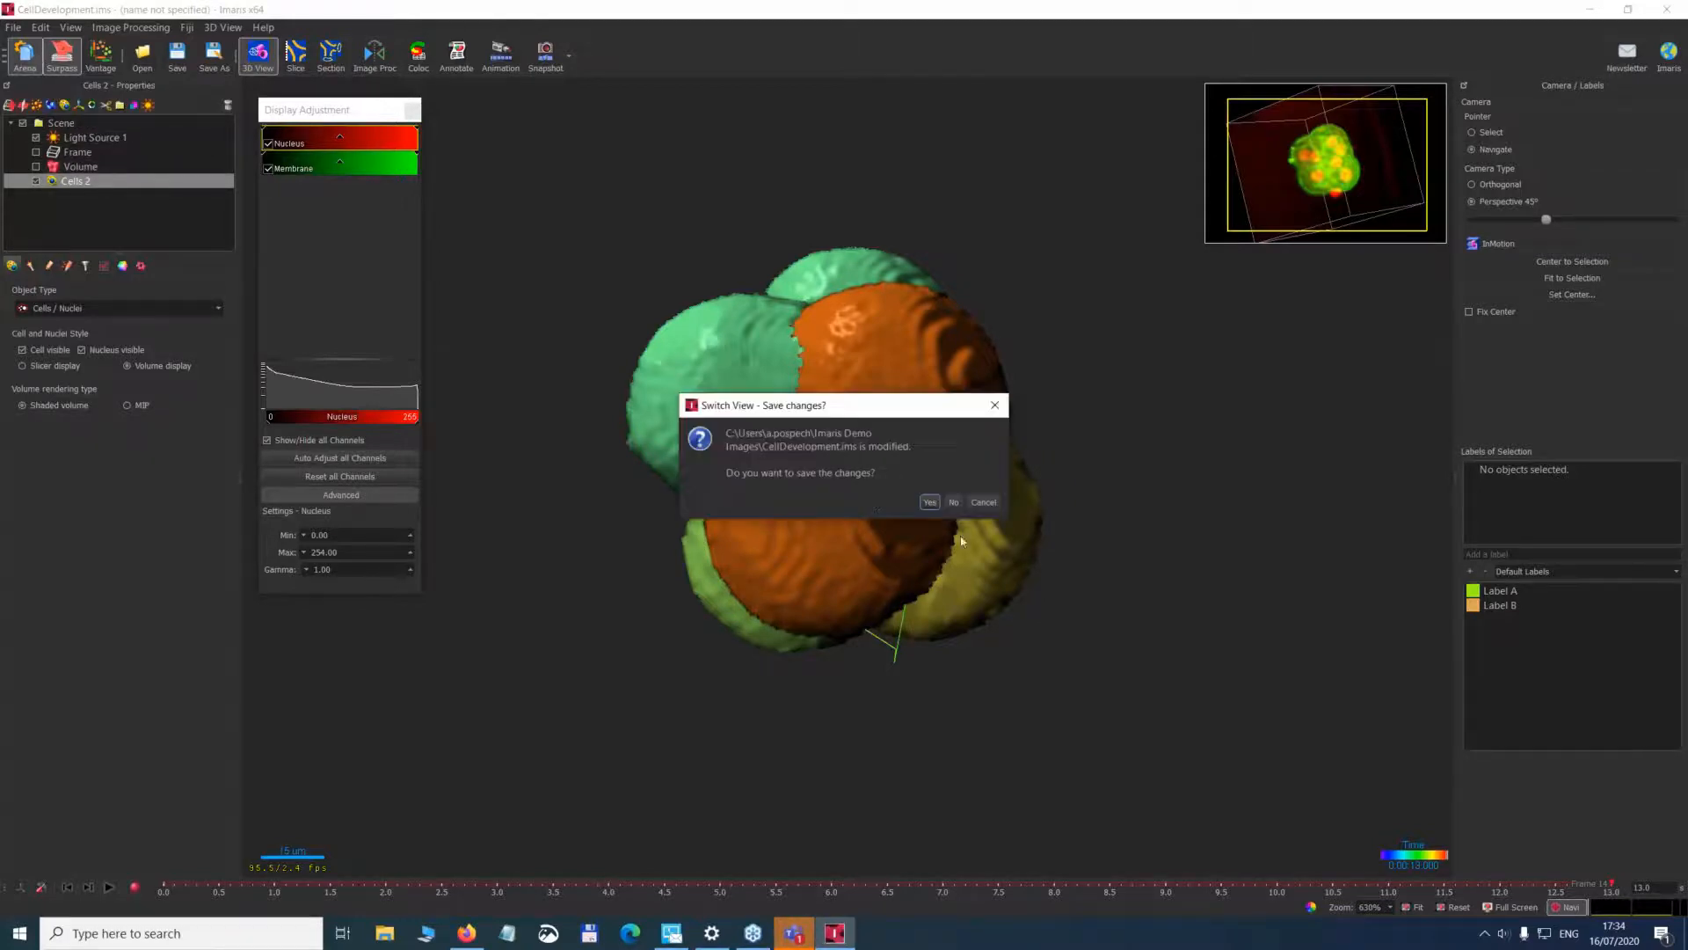
{"action": "left_click", "coordinate": [954, 501]}
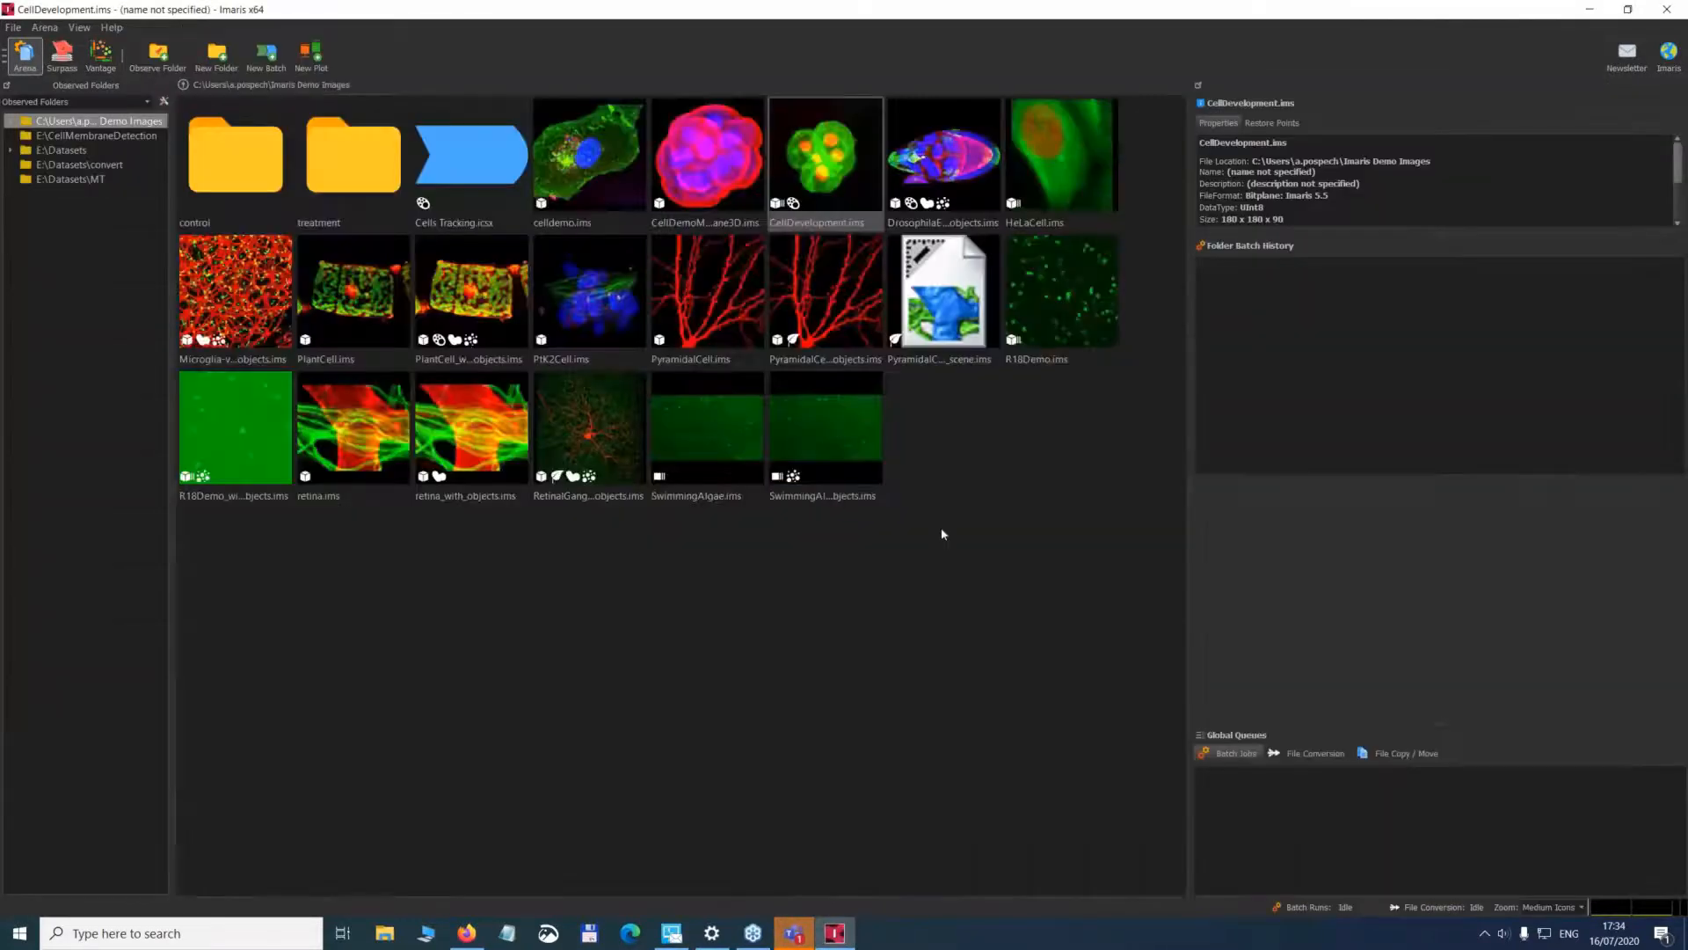
{"action": "left_click", "coordinate": [100, 136]}
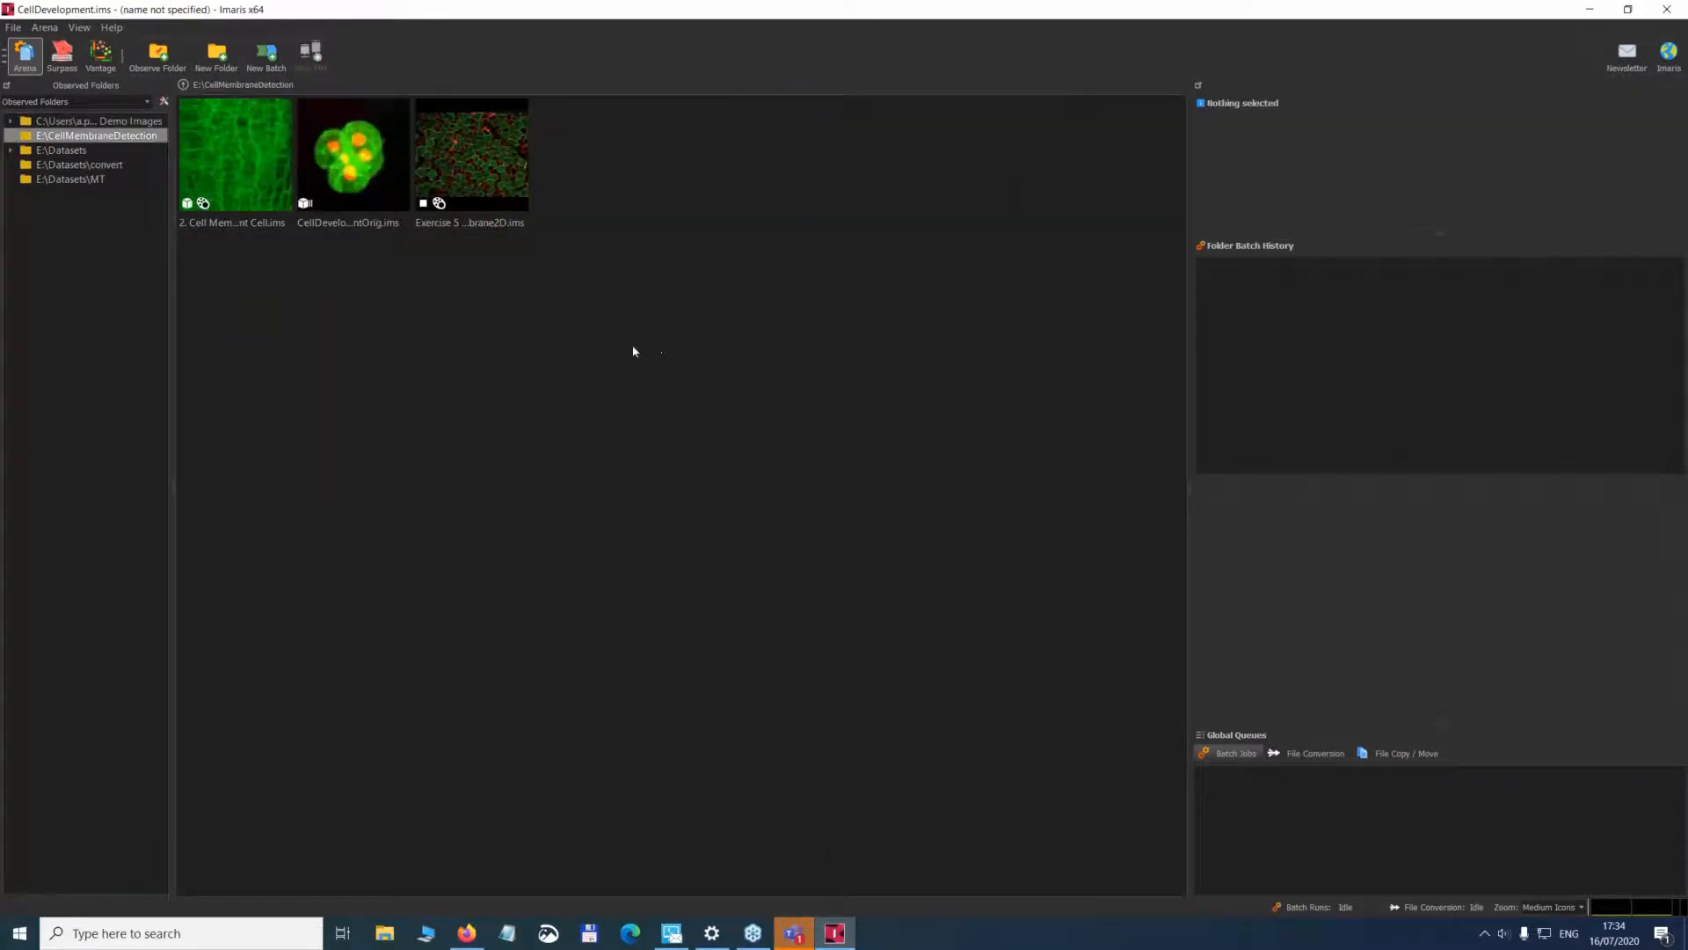
{"action": "double_click", "coordinate": [489, 169]}
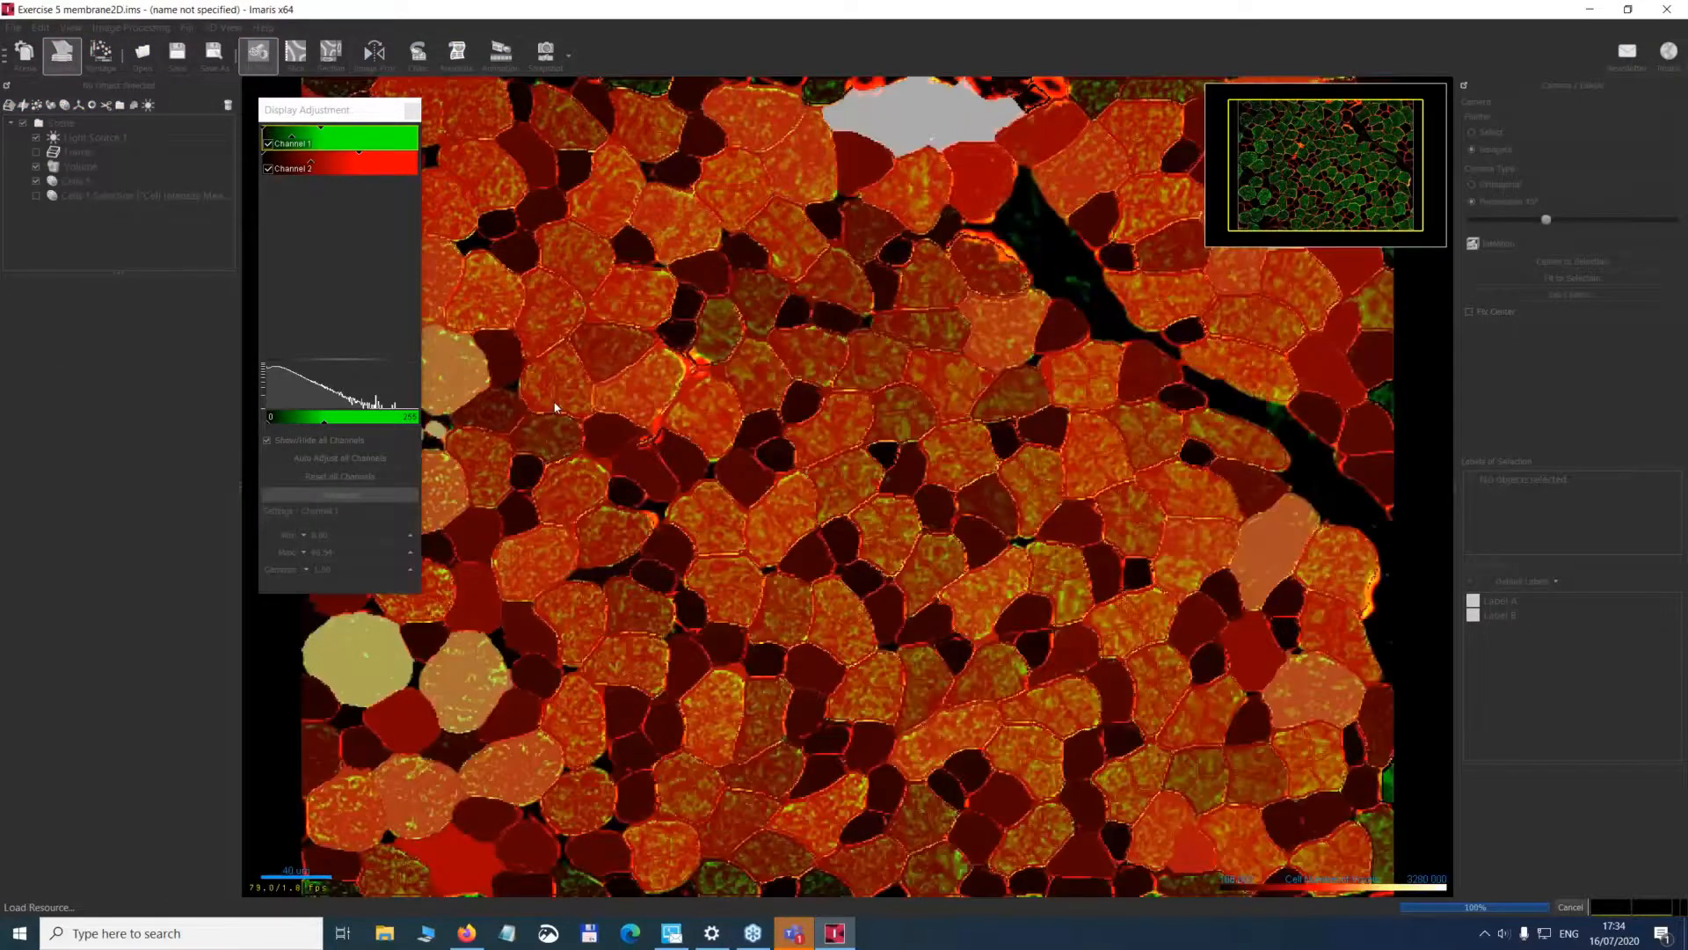
Hide Cells 1 and the Volume, leaving only the Cells 1 Selection filtered by mean intensity on display.
{"action": "left_click", "coordinate": [36, 181]}
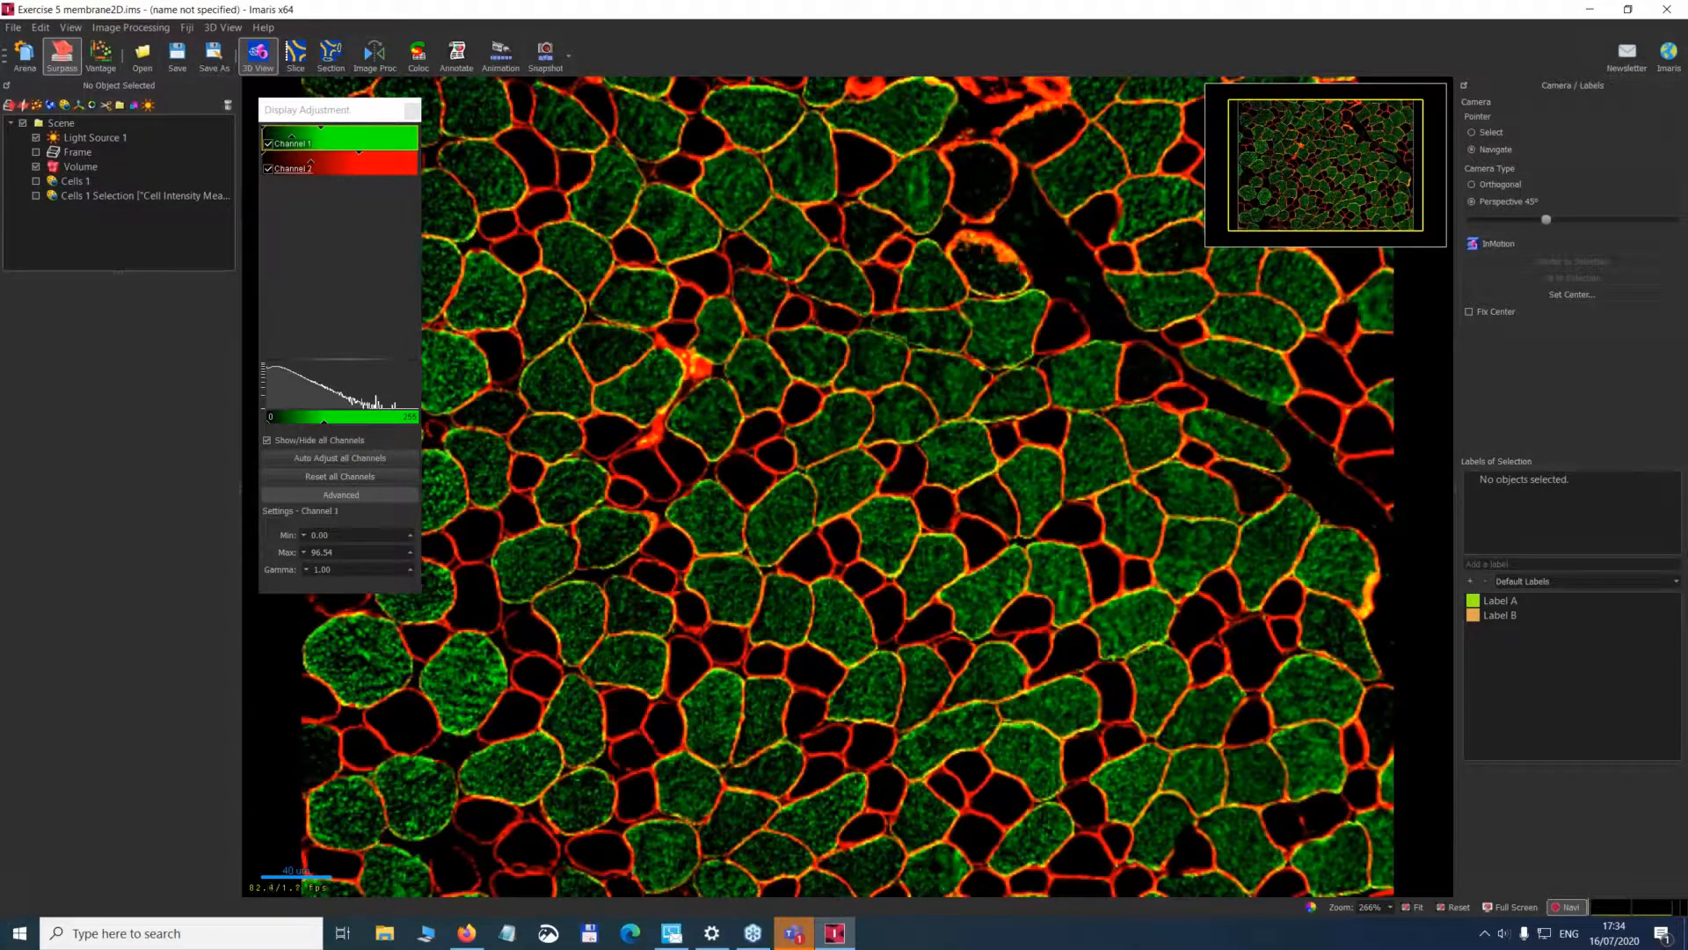
{"action": "left_click_drag", "start_coordinate": [304, 113], "coordinate": [268, 167]}
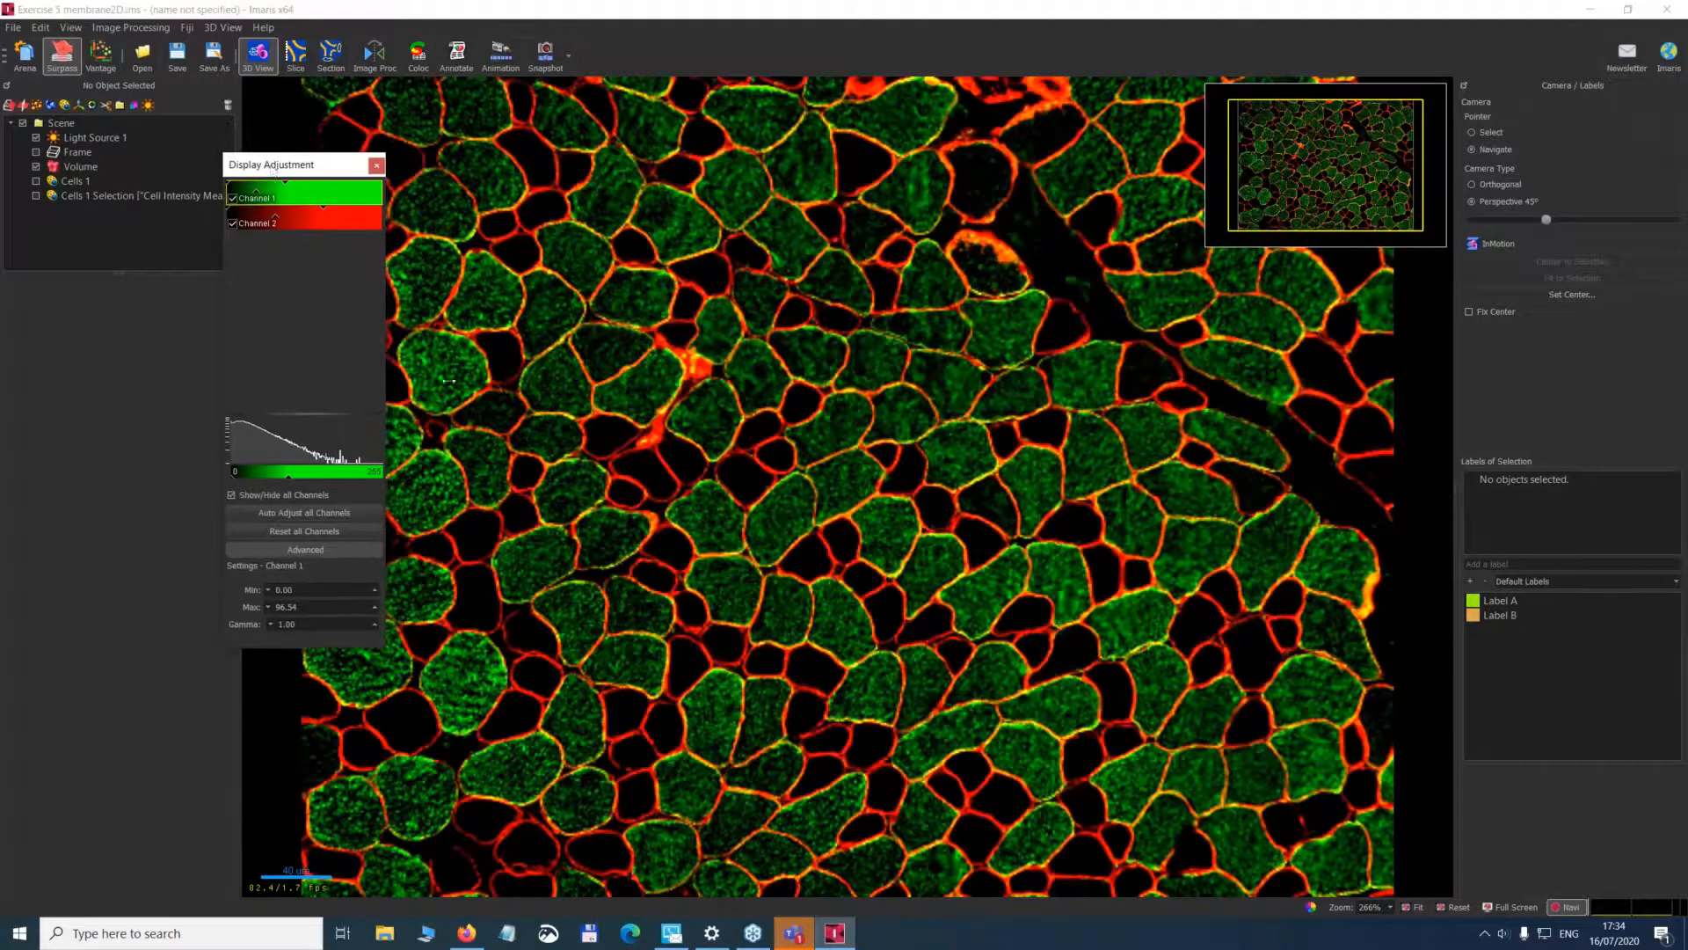
{"action": "left_click", "coordinate": [37, 196]}
{"action": "left_click", "coordinate": [37, 196]}
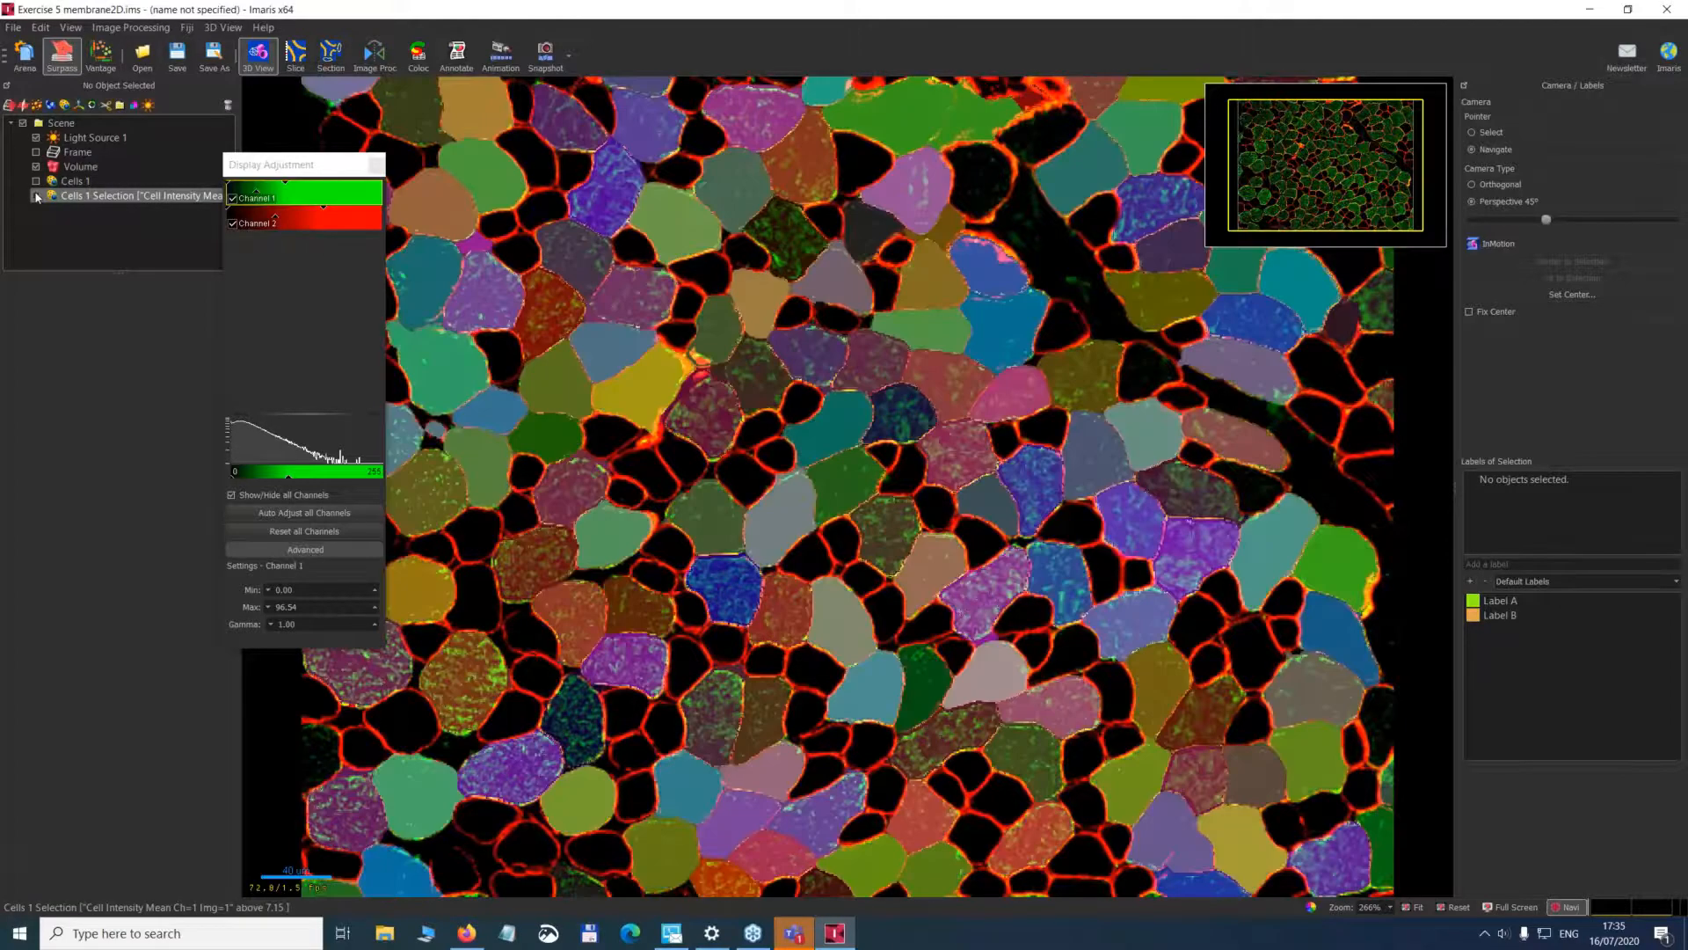
{"action": "left_click", "coordinate": [37, 167]}
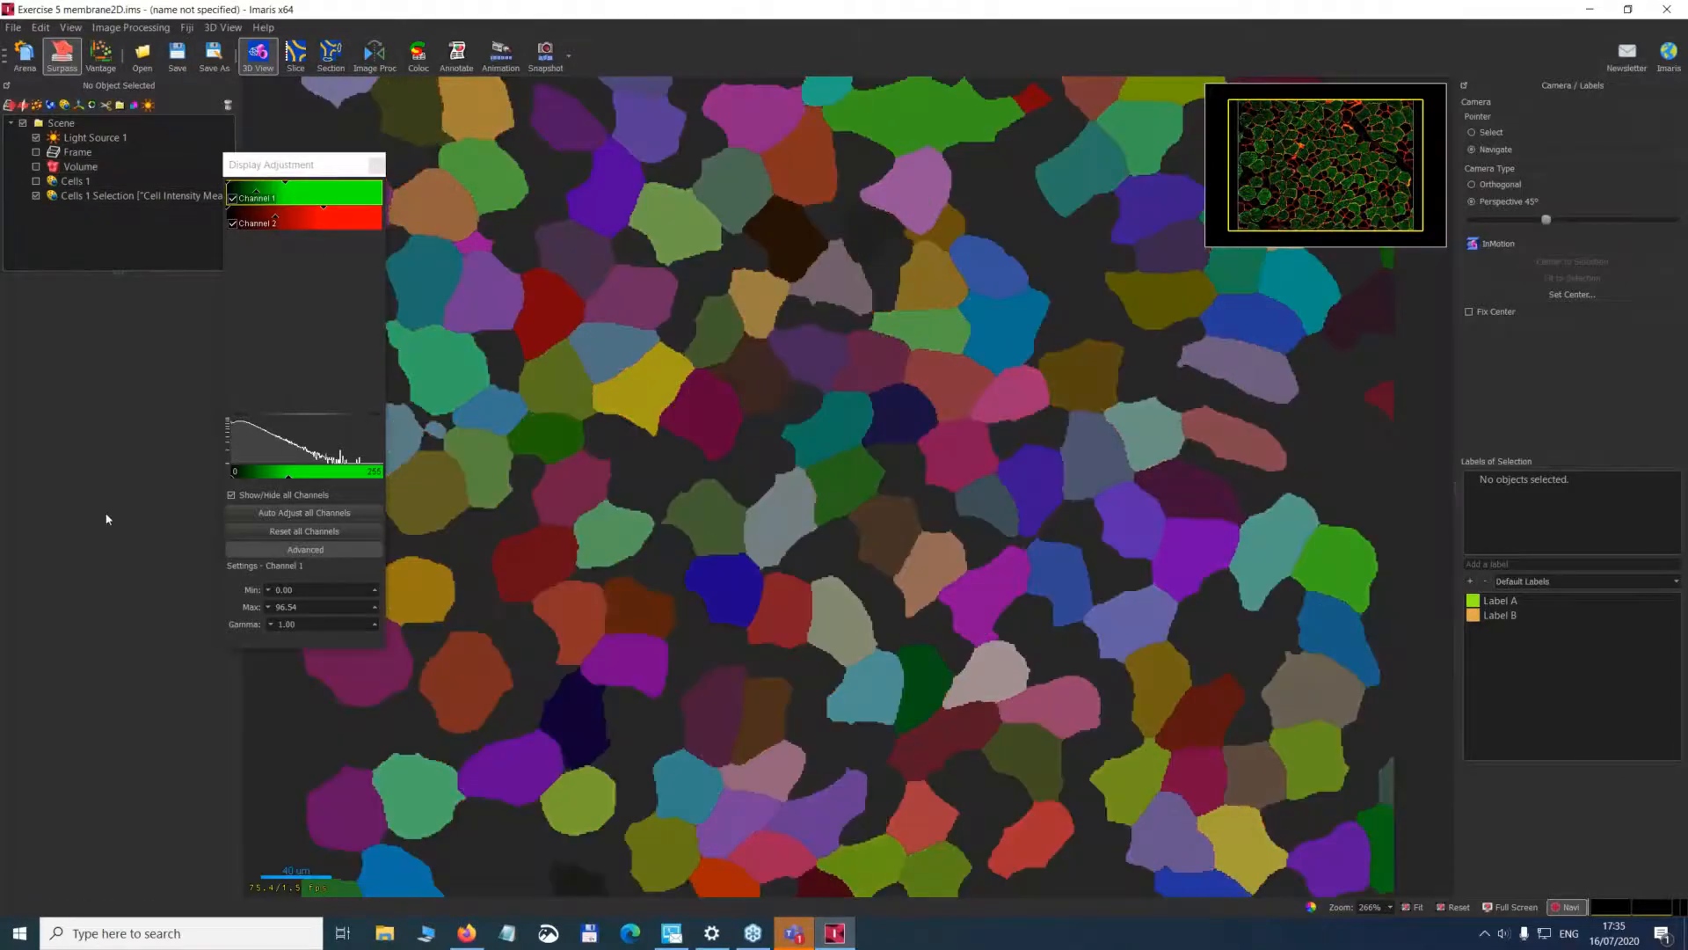
Hide the Cells 1 Selection, show the Volume and toggle Cells 1 to compare the detected cells with the raw image.
{"action": "left_click", "coordinate": [58, 198]}
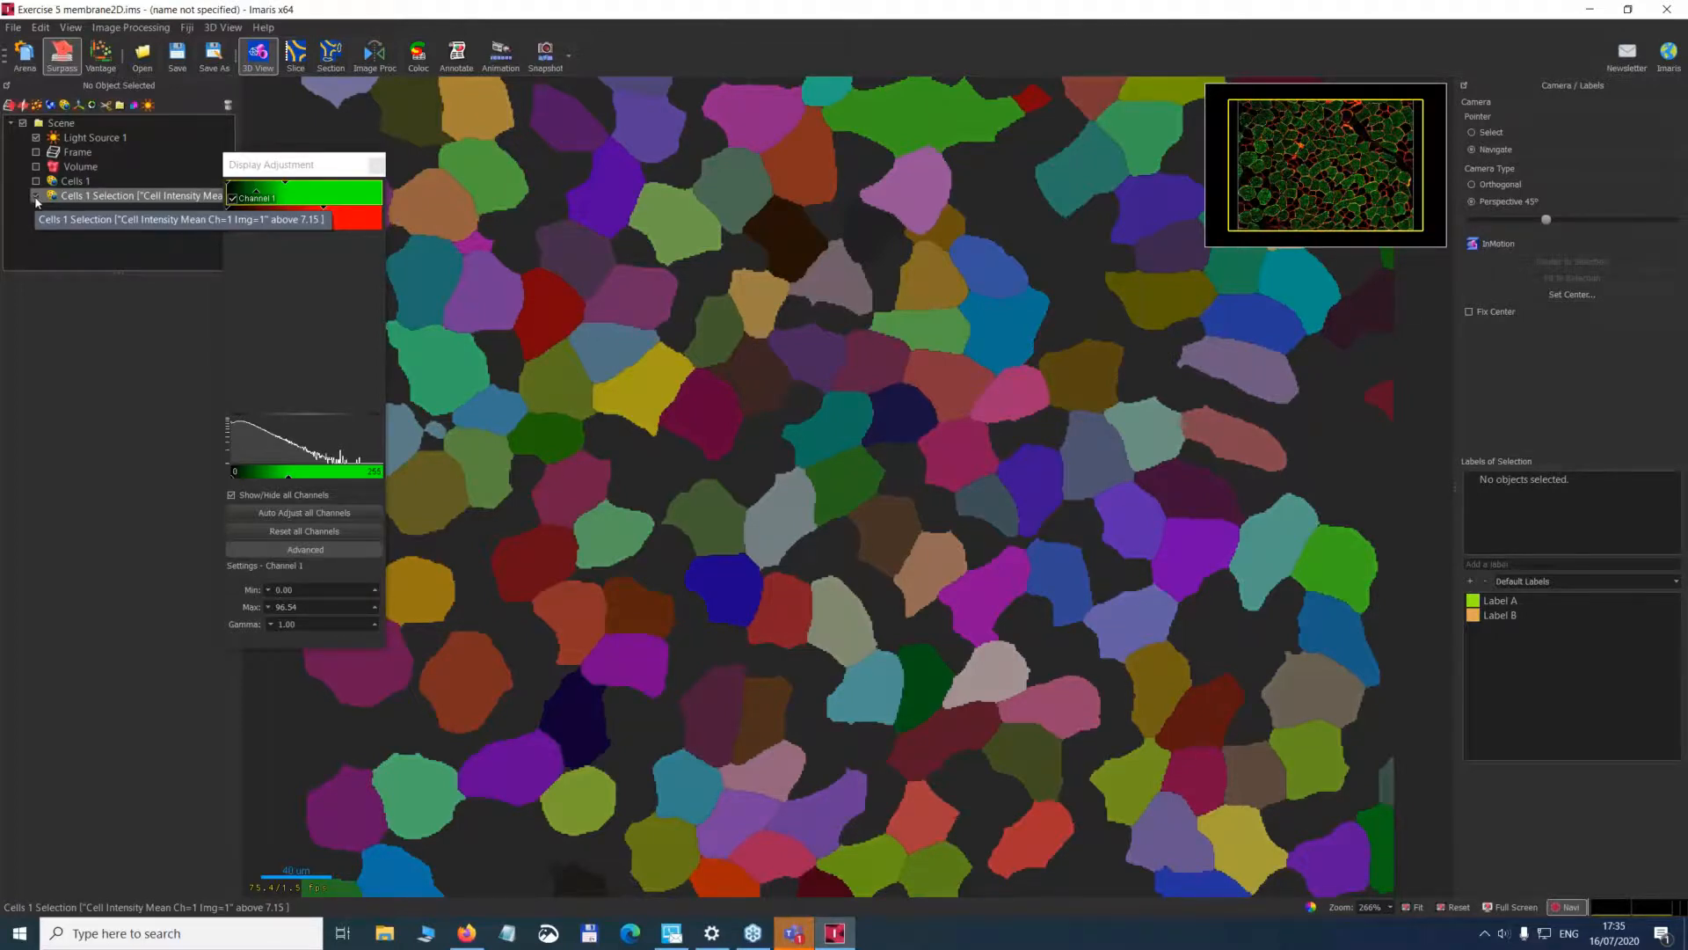
{"action": "left_click", "coordinate": [36, 196]}
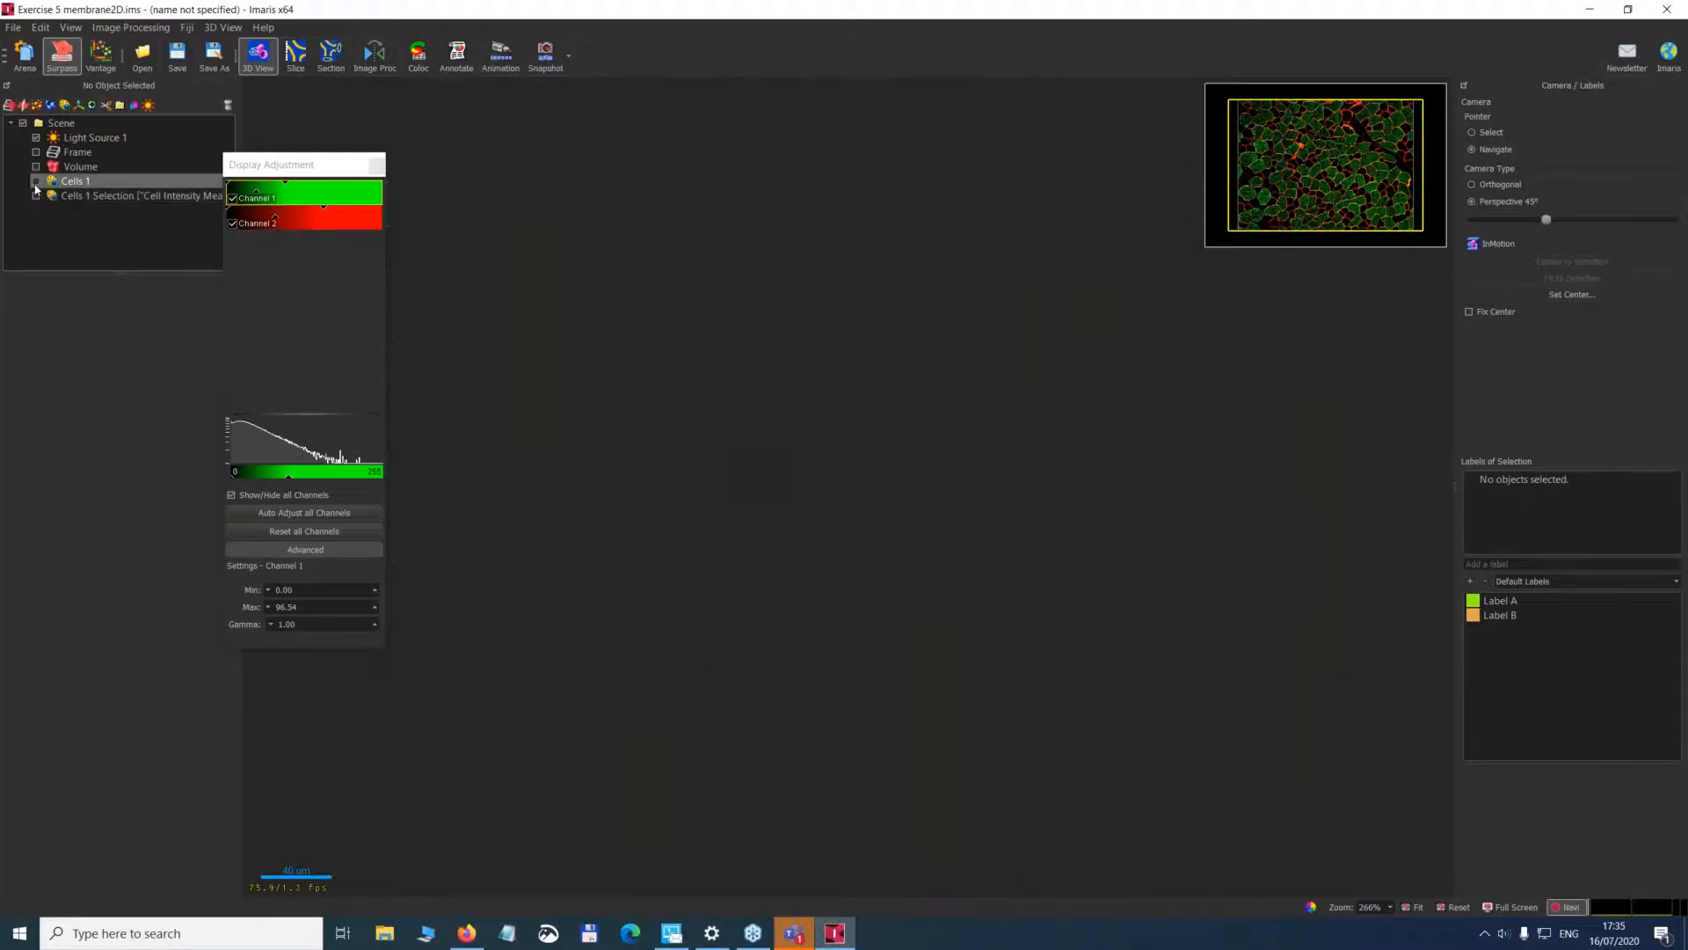
{"action": "left_click", "coordinate": [36, 167]}
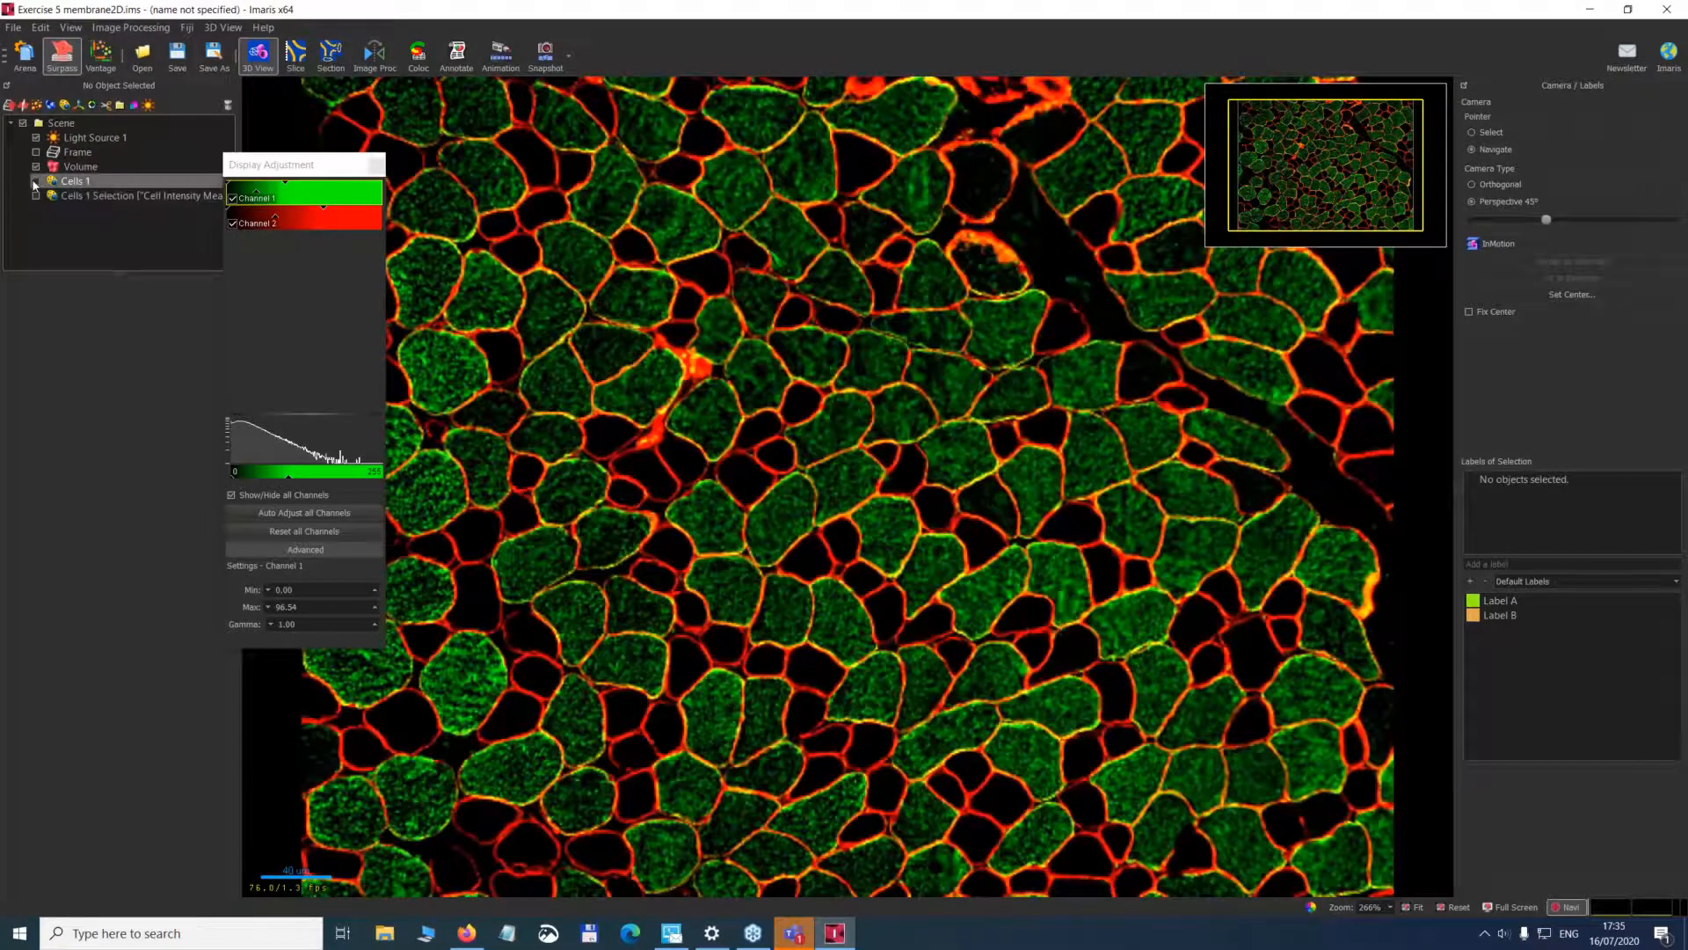
{"action": "left_click", "coordinate": [35, 181]}
{"action": "left_click", "coordinate": [35, 181]}
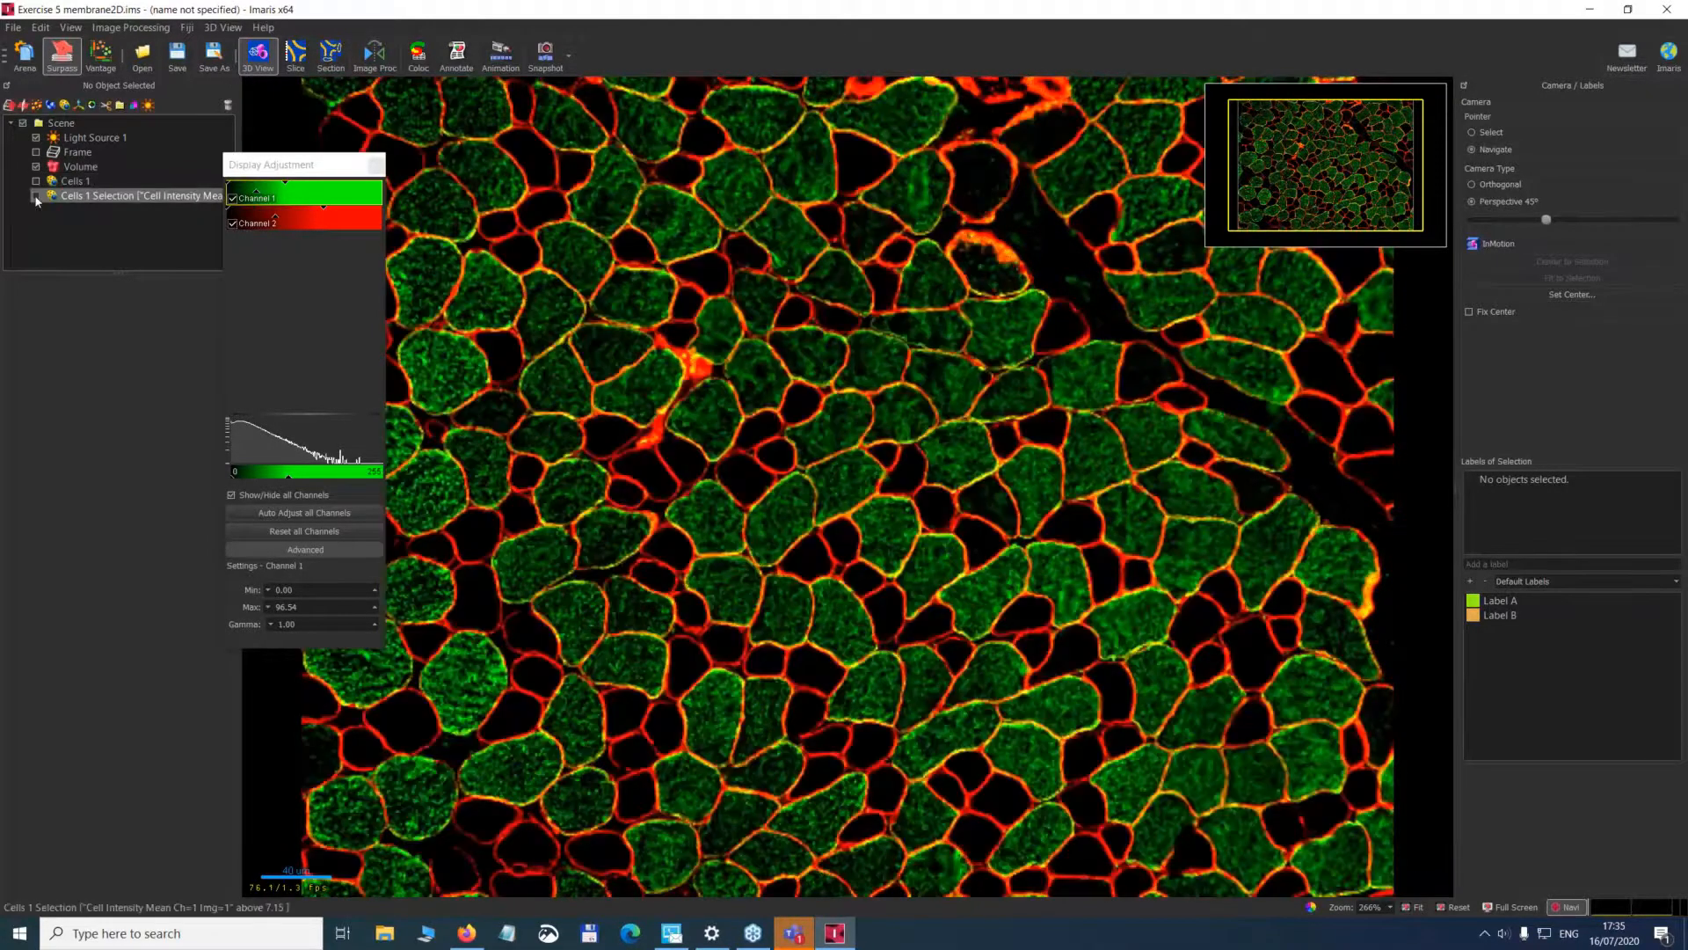
Show the Cells 1 Selection again and toggle the Volume, leaving both displayed together.
{"action": "left_click", "coordinate": [36, 197]}
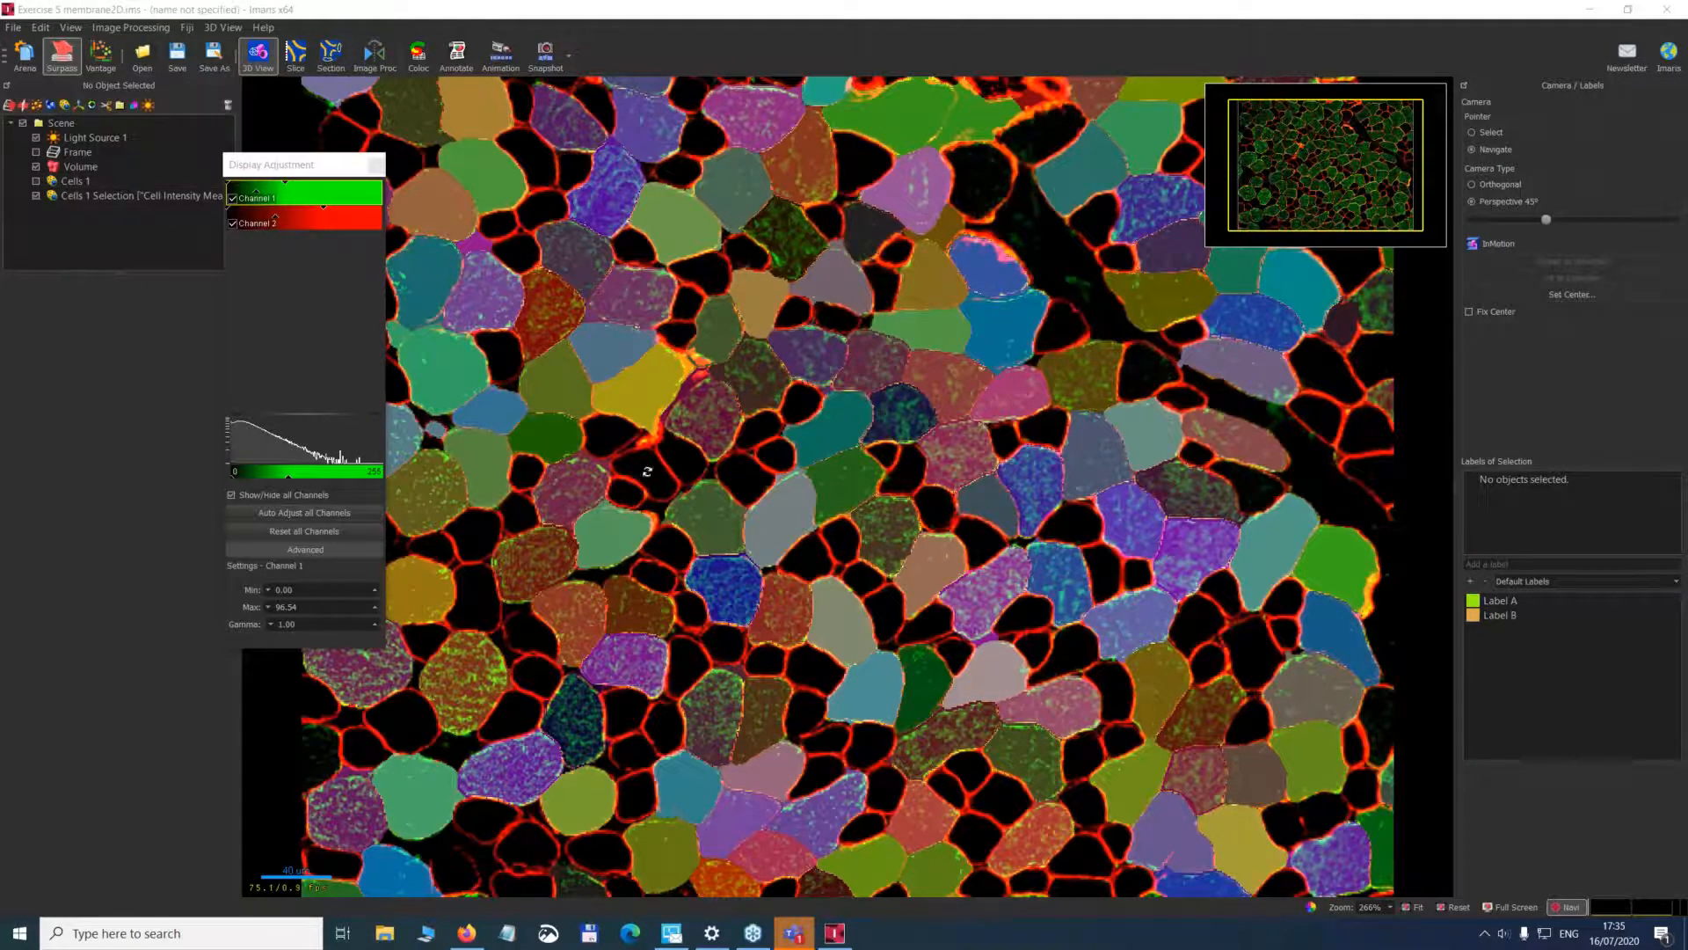
{"action": "left_click", "coordinate": [36, 167]}
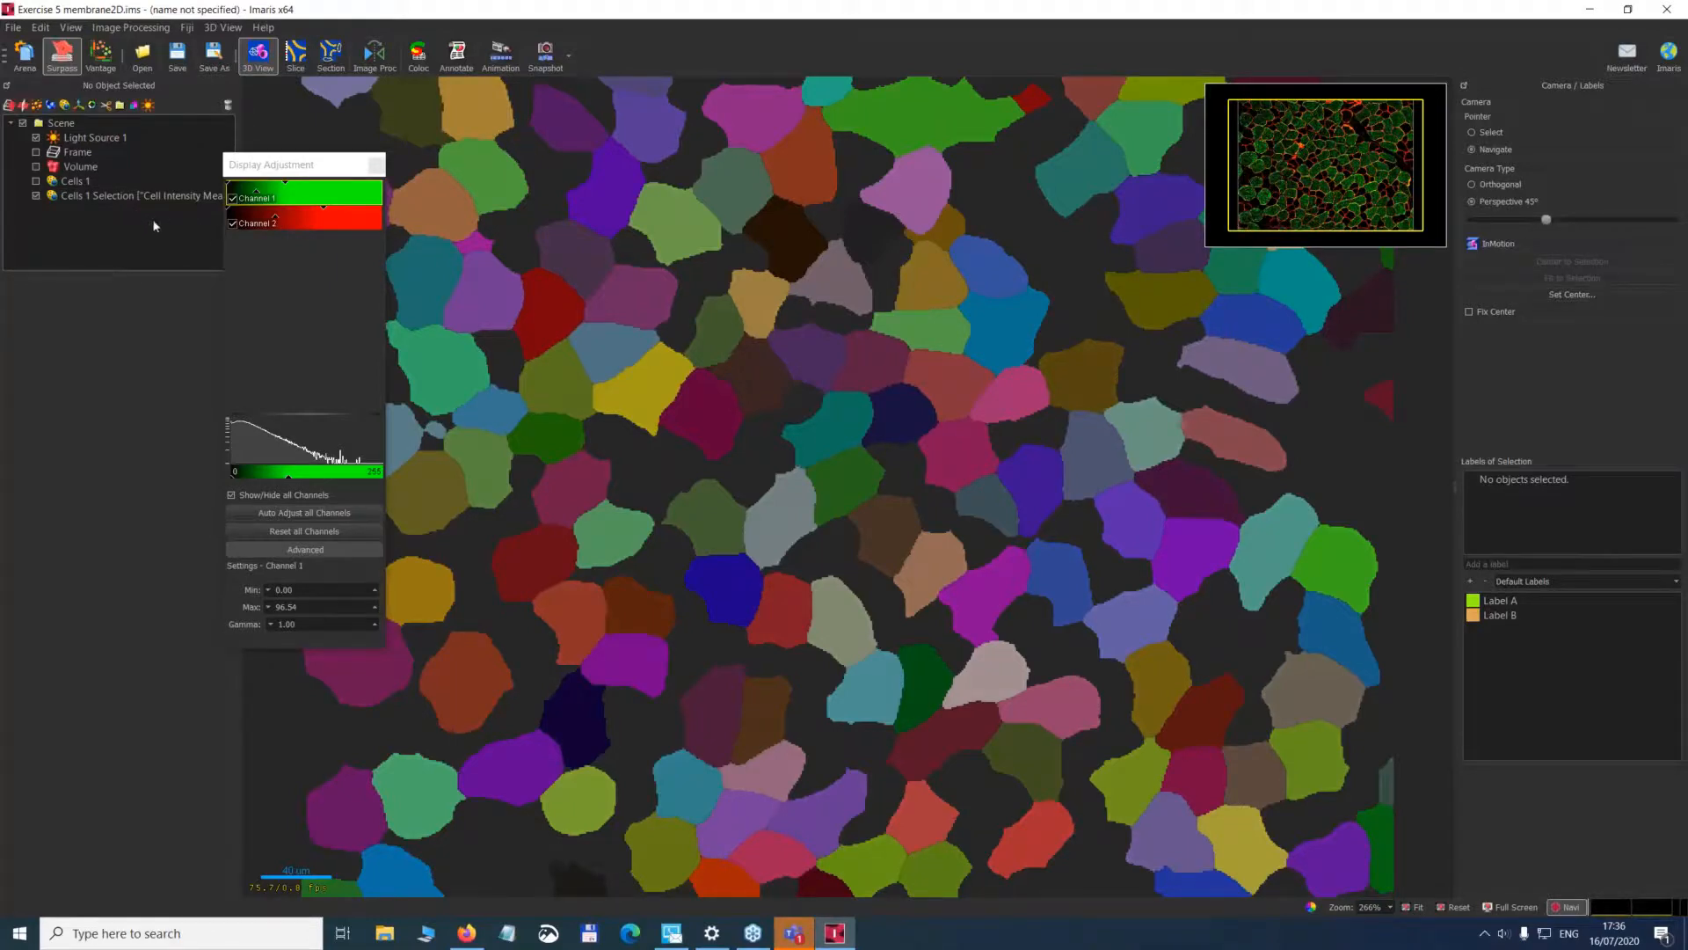
{"action": "left_click", "coordinate": [1662, 132]}
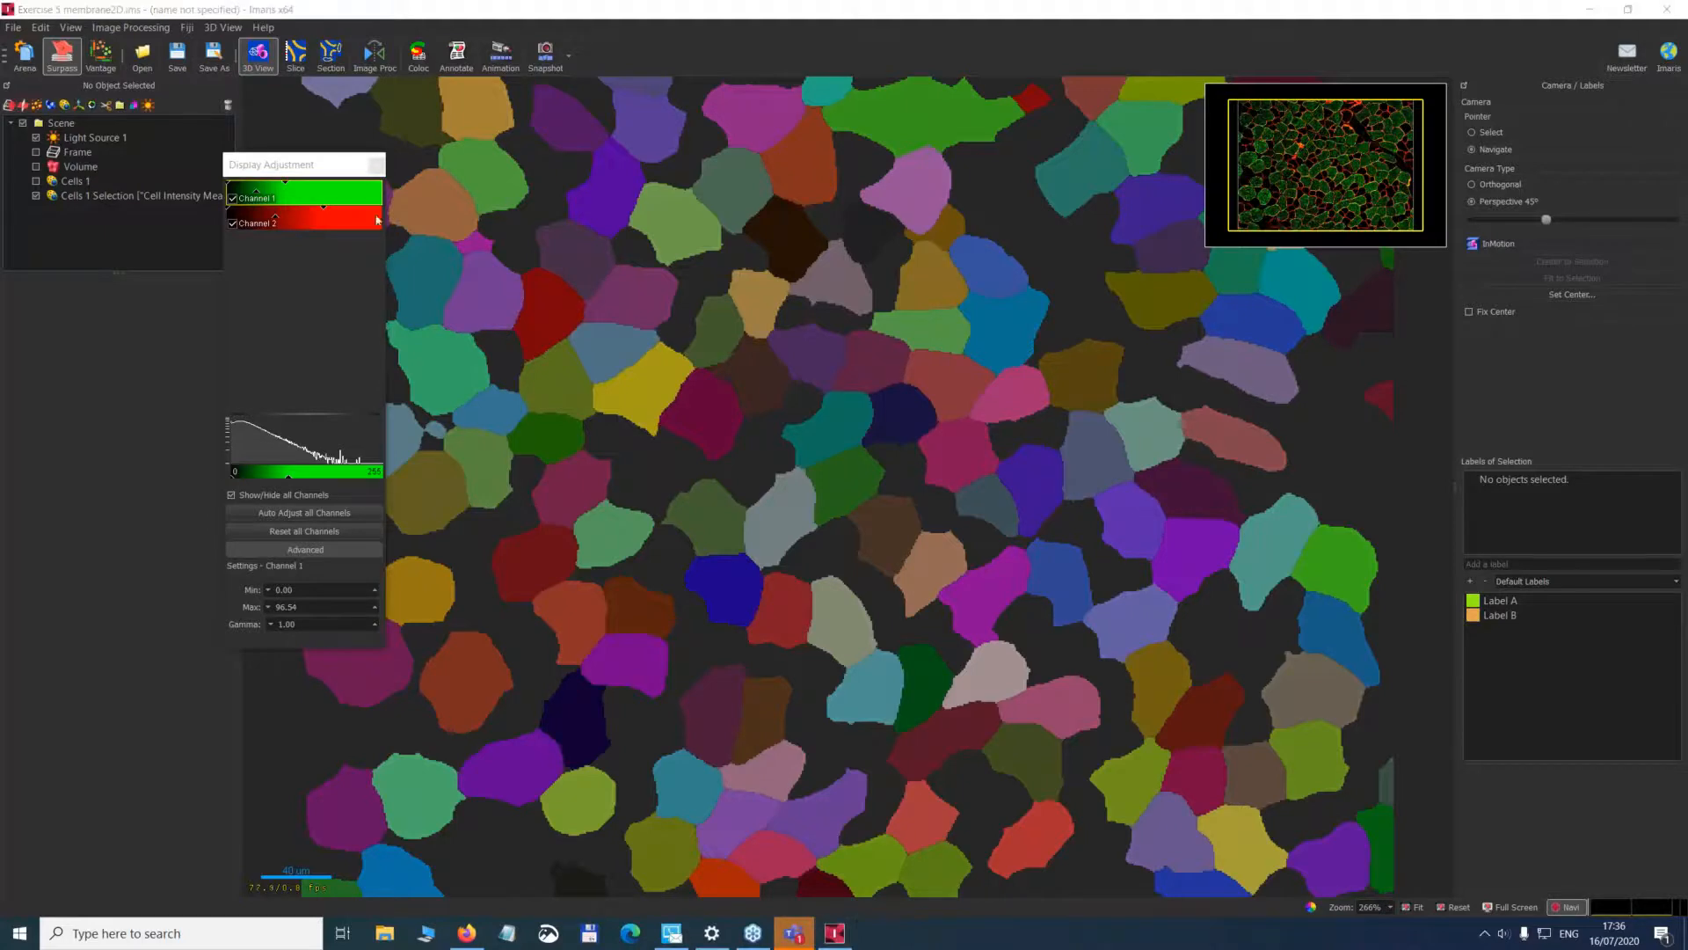
{"action": "left_click", "coordinate": [38, 172]}
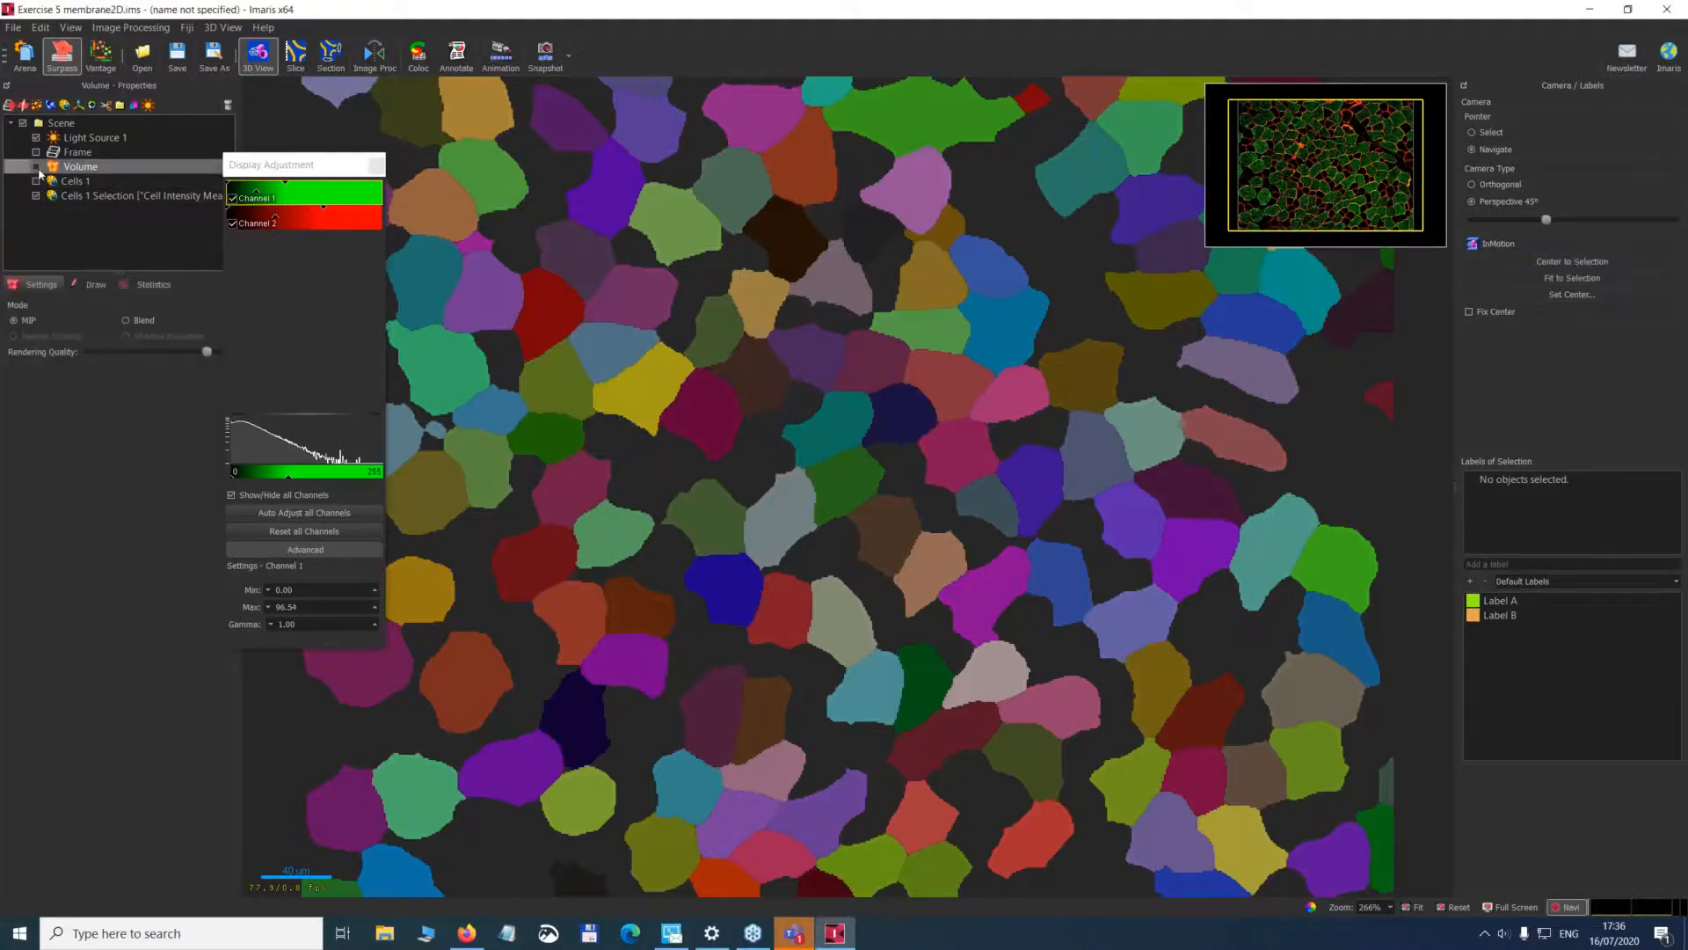
{"action": "left_click", "coordinate": [36, 167]}
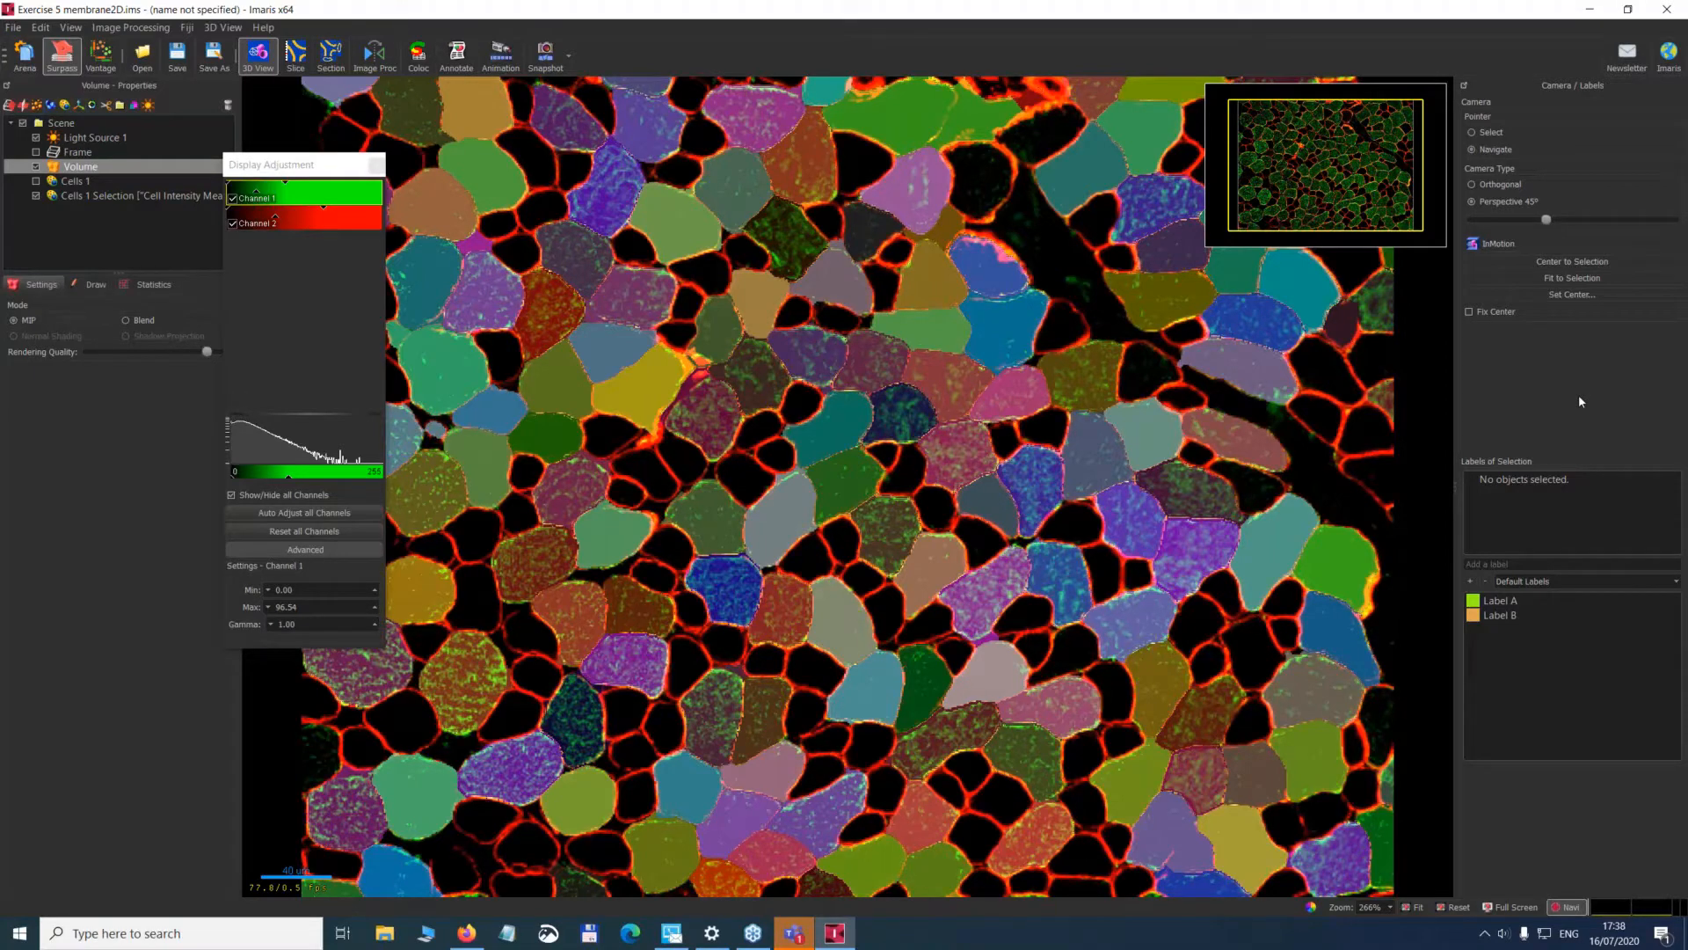
{"action": "left_click", "coordinate": [1660, 133]}
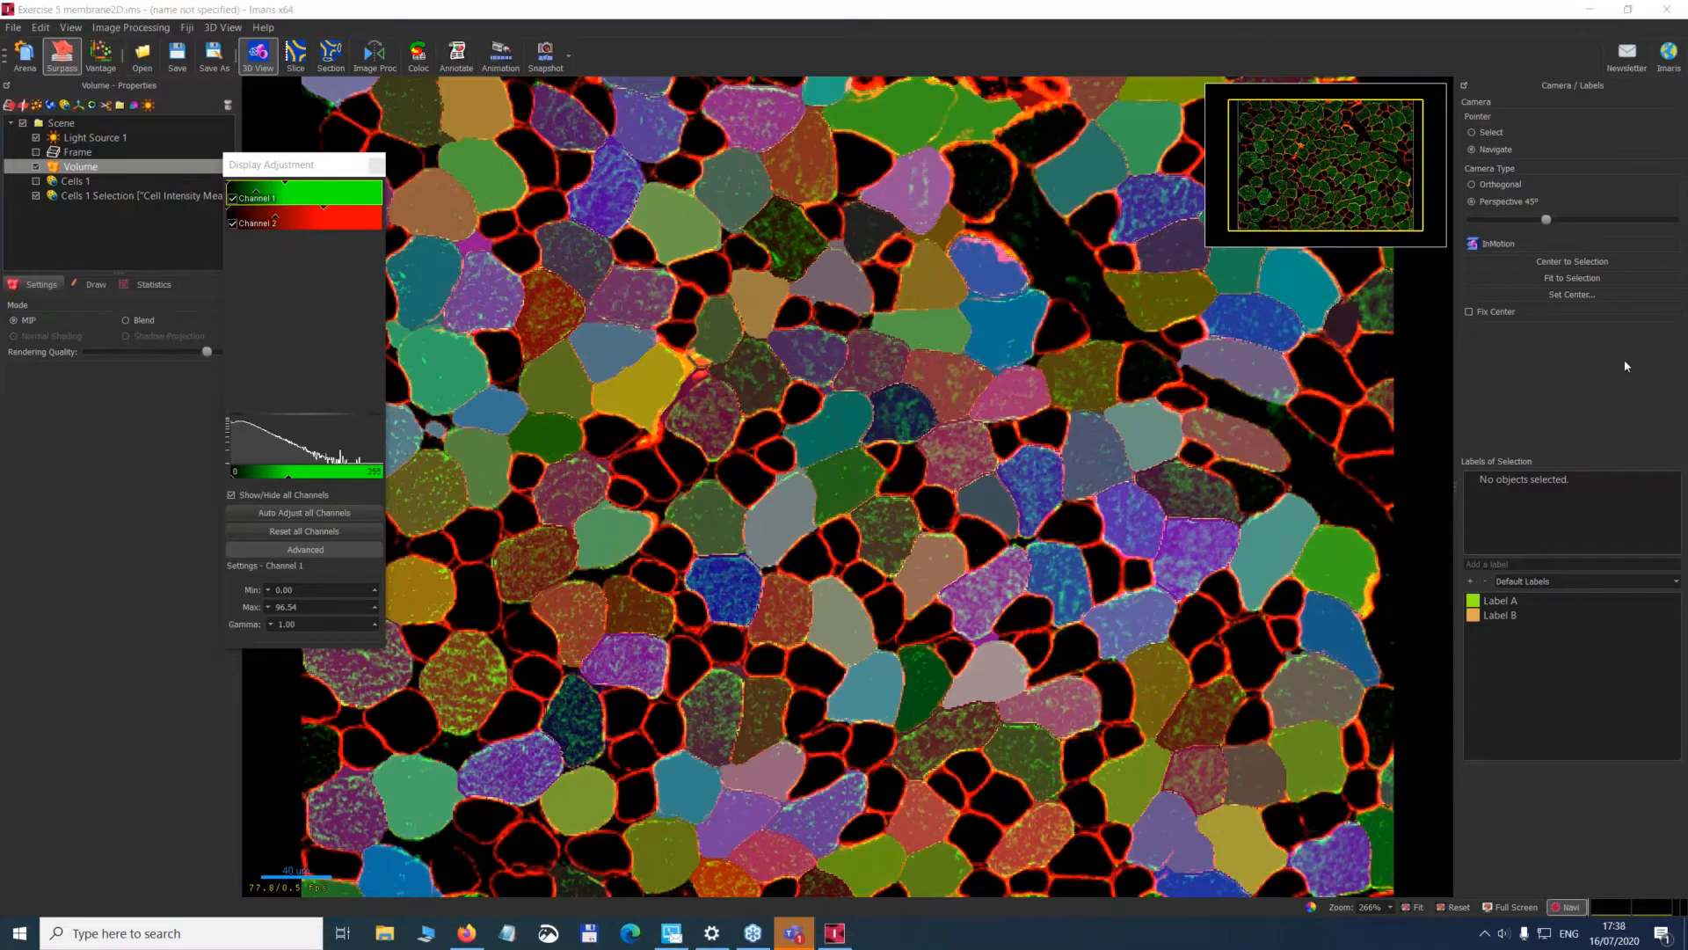